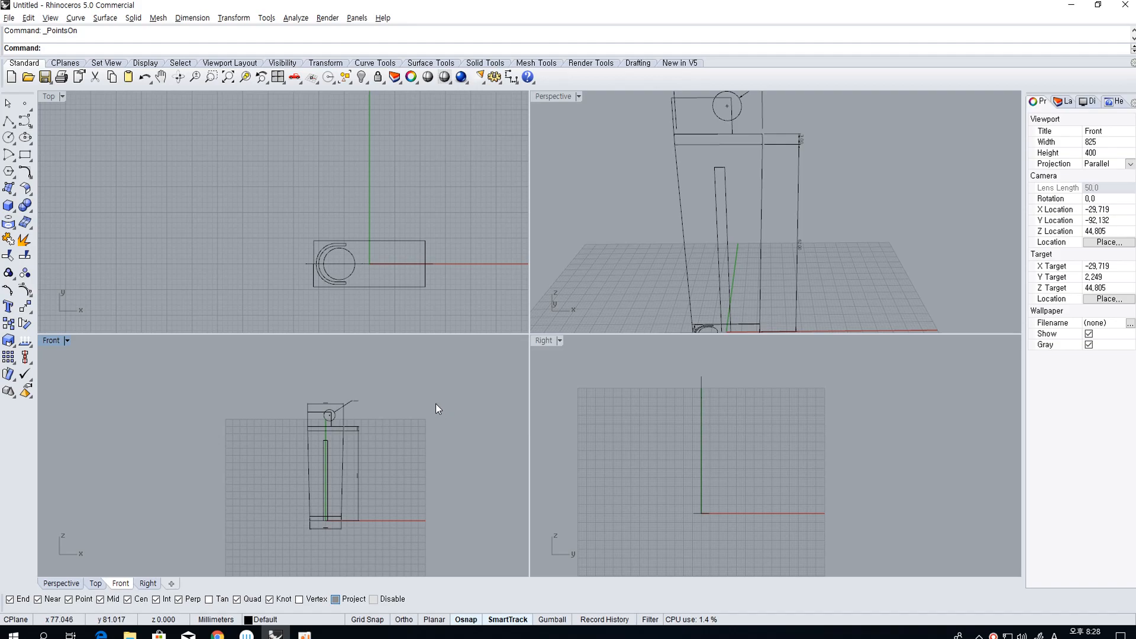
Maximize the Front viewport and frame the whole front profile drawing
scroll(655, 257, "down", 5)
right_click_drag(732, 282, 728, 286)
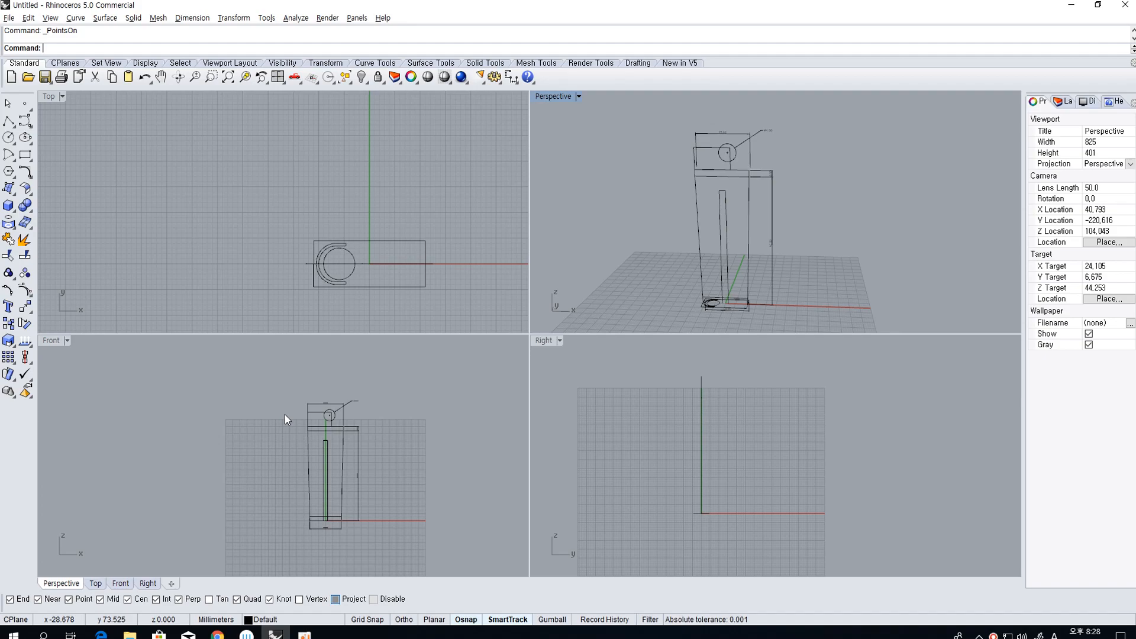
right_click_drag(314, 443, 320, 432)
scroll(339, 449, "up", 1)
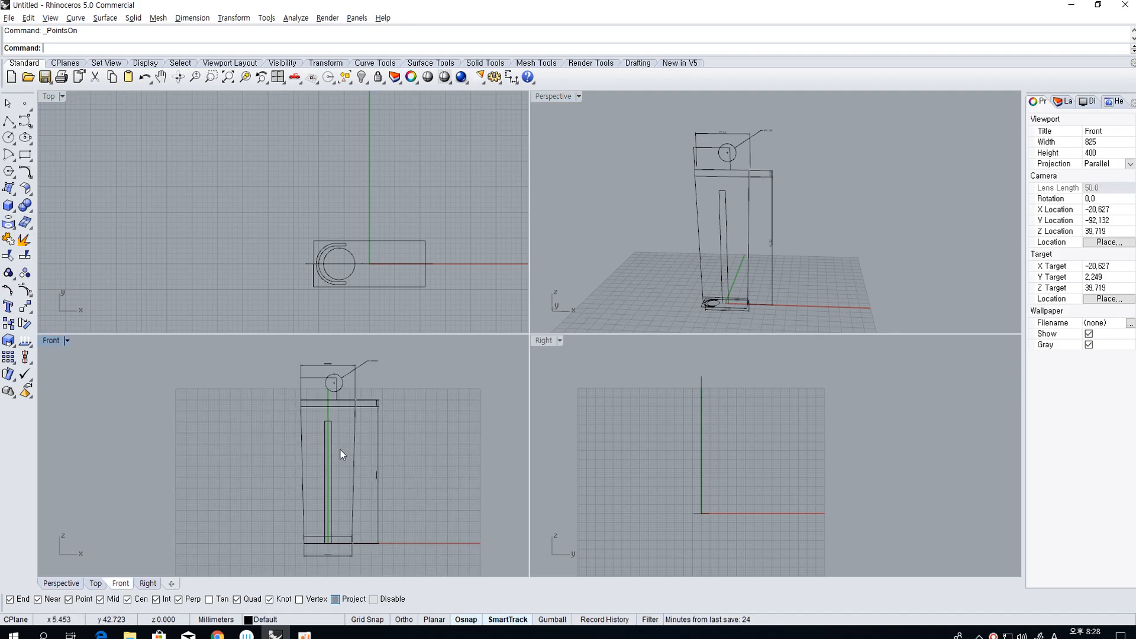
double_click(56, 340)
scroll(534, 396, "up", 1)
scroll(520, 407, "up", 1)
scroll(523, 413, "down", 2)
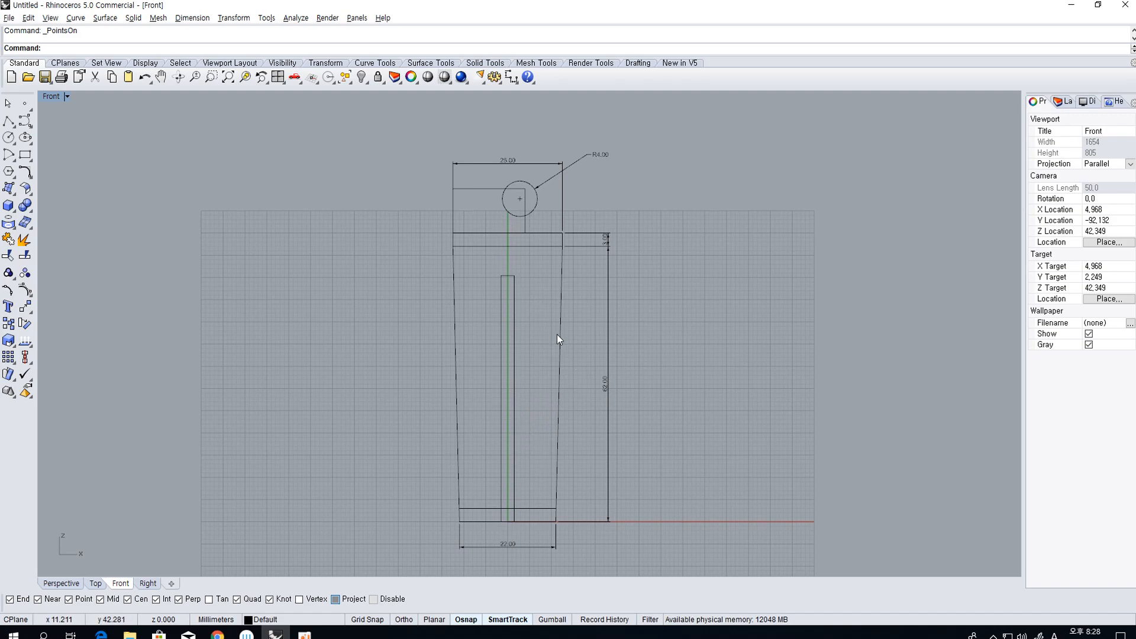
left_click(511, 78)
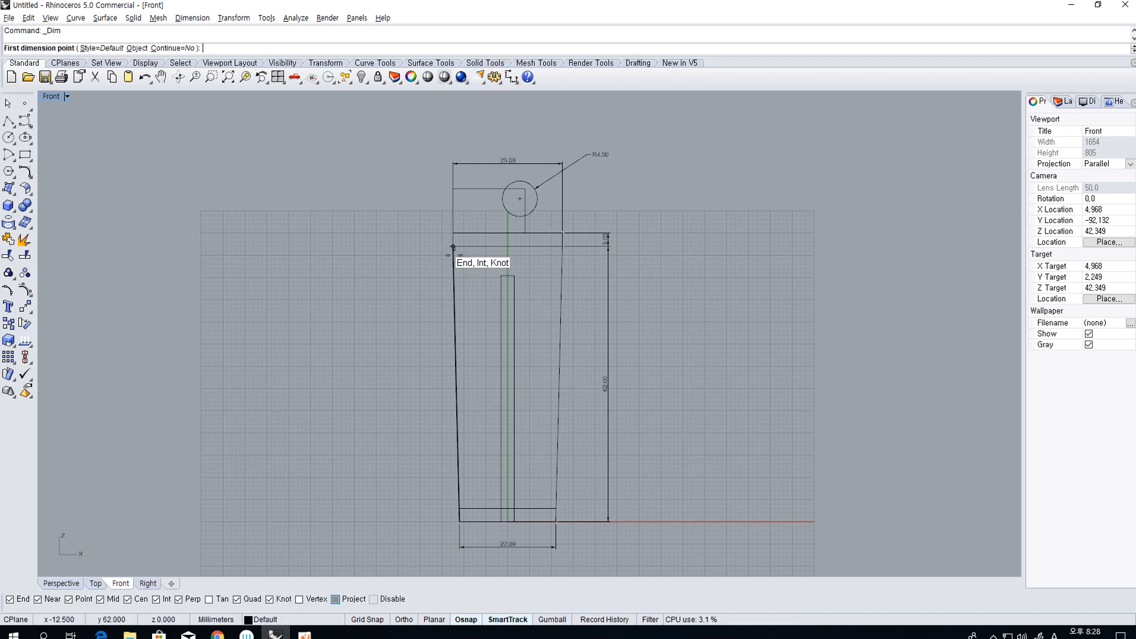
right_click_drag(451, 257, 454, 257)
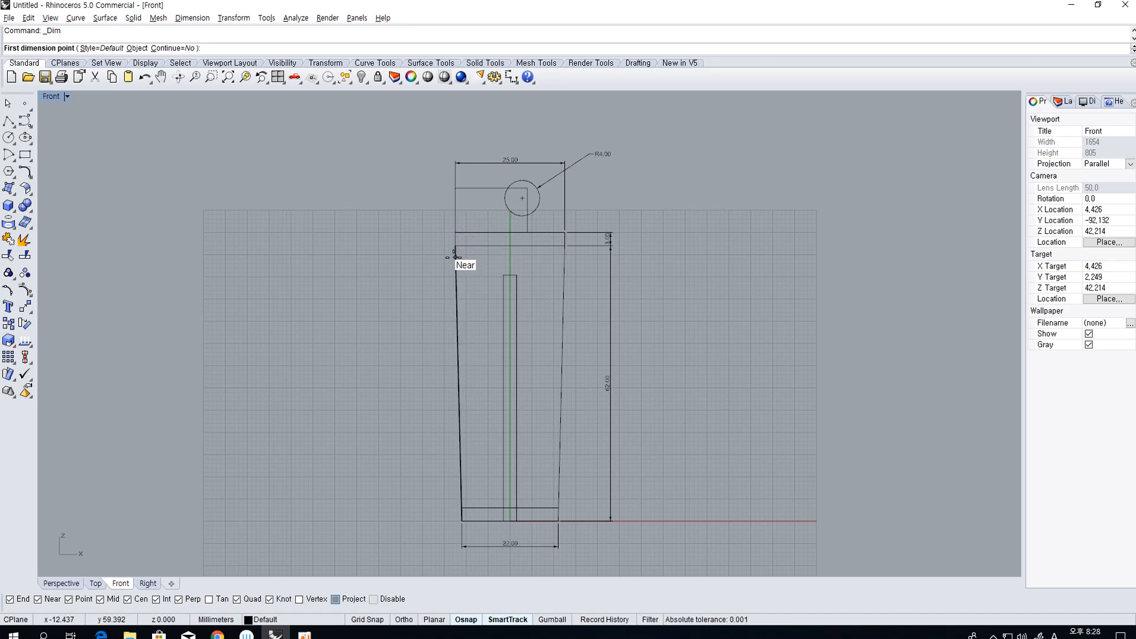
right_click(479, 346)
Inspect the profile's existing width and height dimensions and its right edge curve near the 3 mm band
left_click(520, 544)
left_click(523, 162, "shift")
left_click(612, 243, "shift")
left_click(612, 281, "shift")
scroll(556, 242, "up", 4)
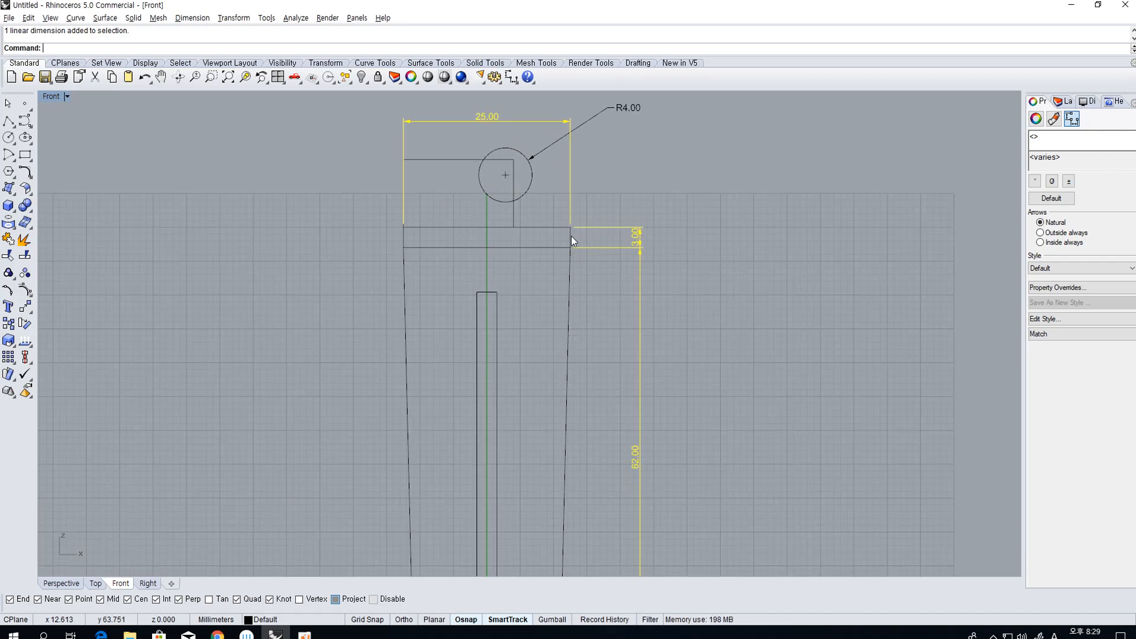
left_click(570, 235)
scroll(569, 240, "up", 5)
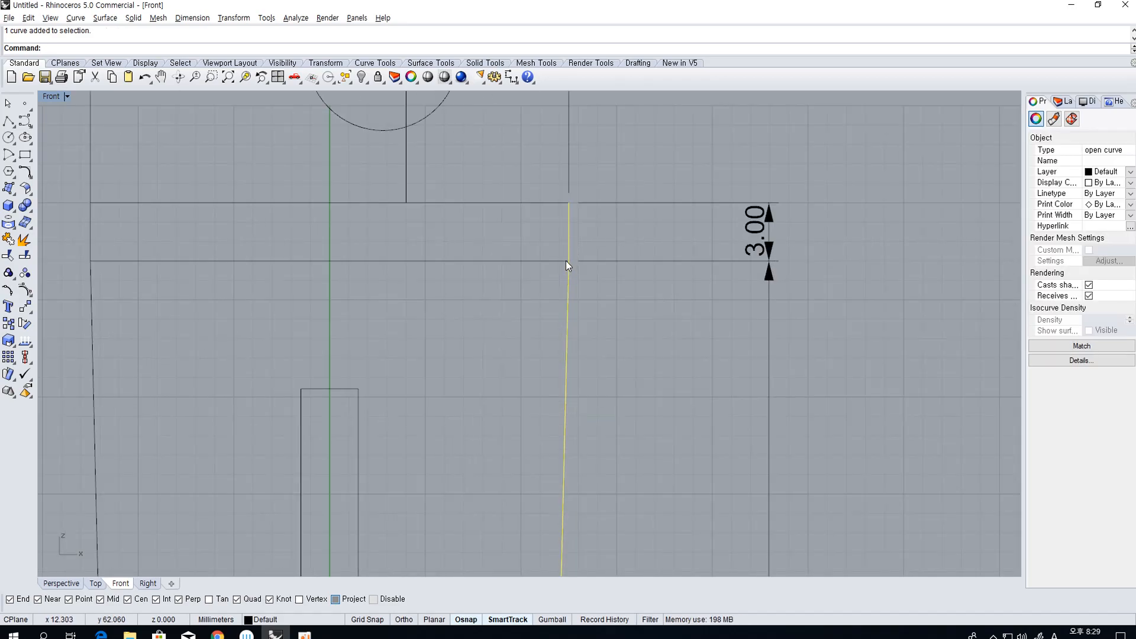
Draw a short vertical polyline over the right edge of the upper 3 mm band, and delete it
left_click(9, 120)
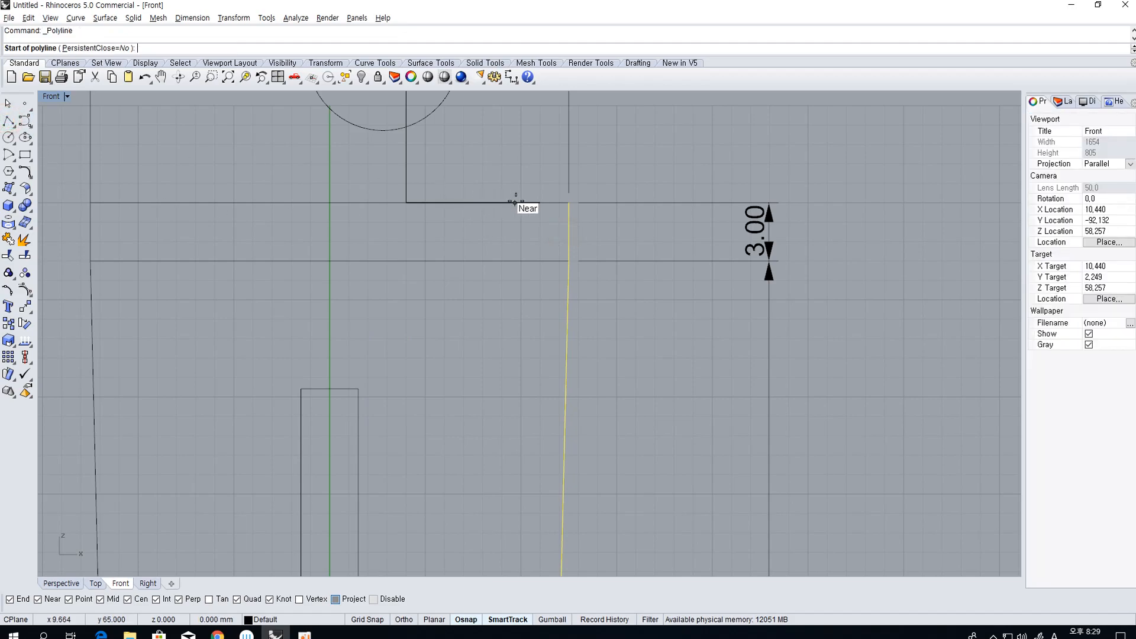
left_click(568, 203)
left_click(569, 260)
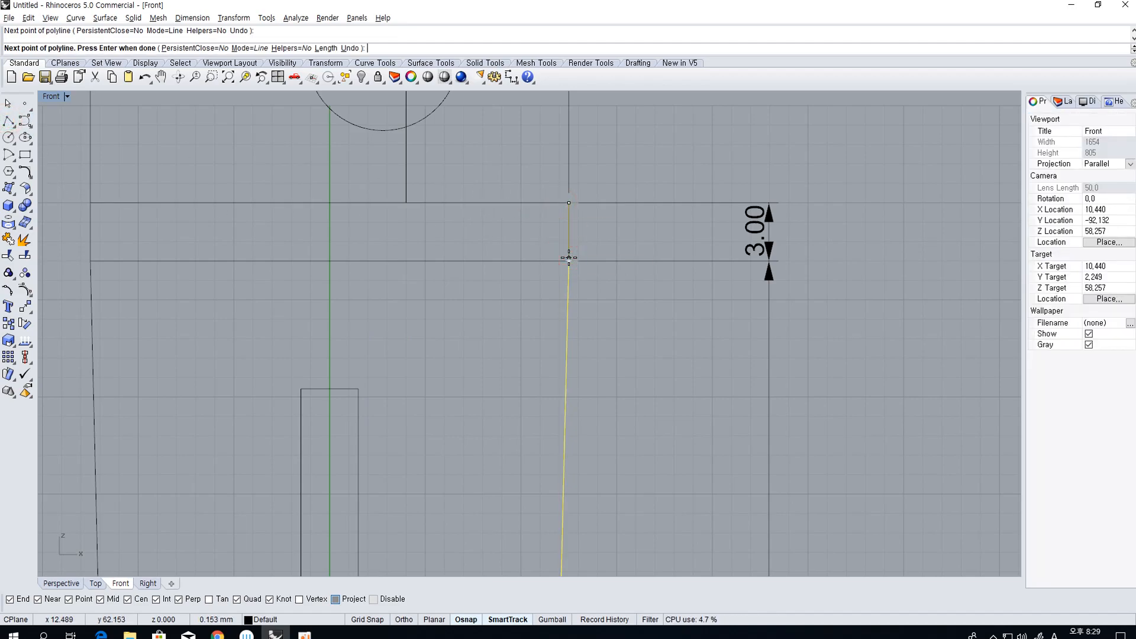
scroll(569, 272, "down", 6)
scroll(602, 408, "up", 3)
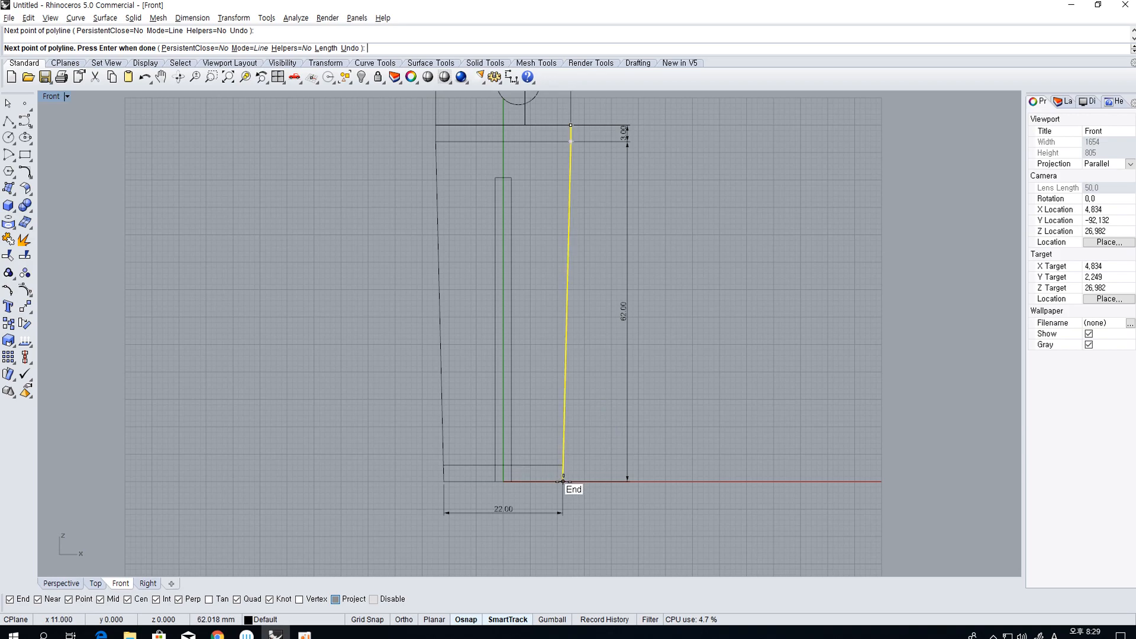
right_click_drag(666, 215, 670, 268)
right_click(702, 154)
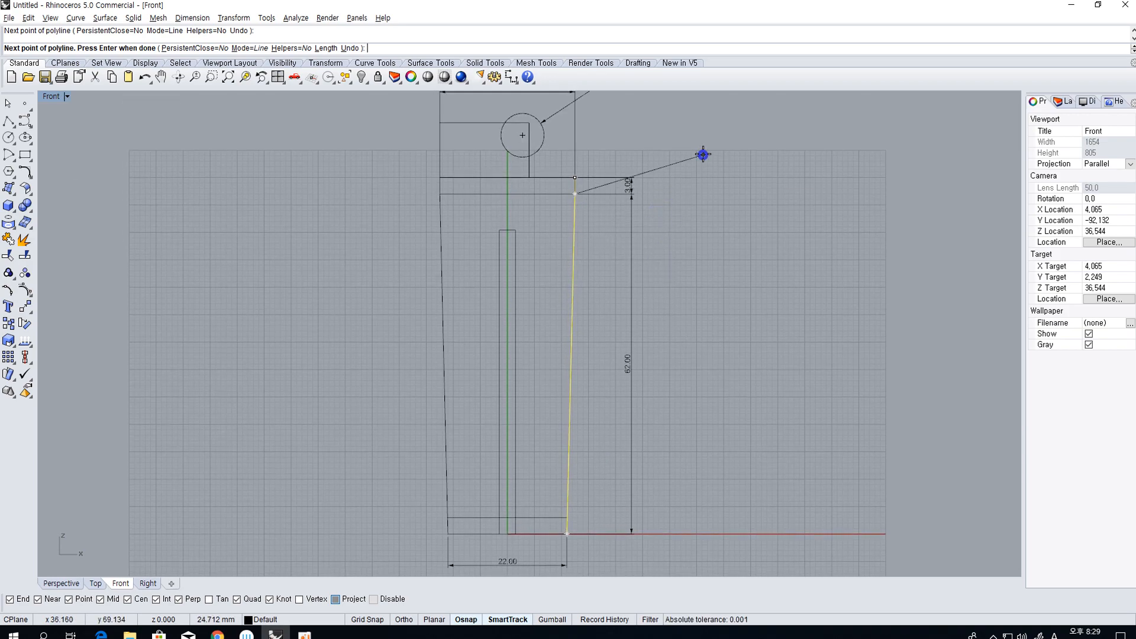
left_click(575, 189)
key("Return")
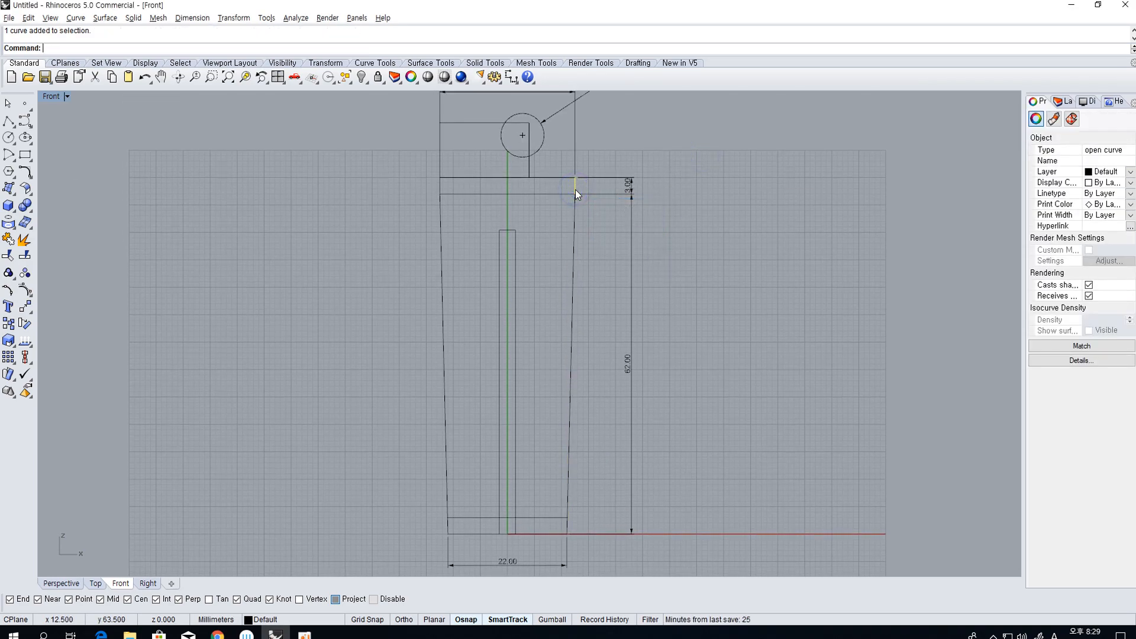
key("Delete")
scroll(578, 195, "down", 2)
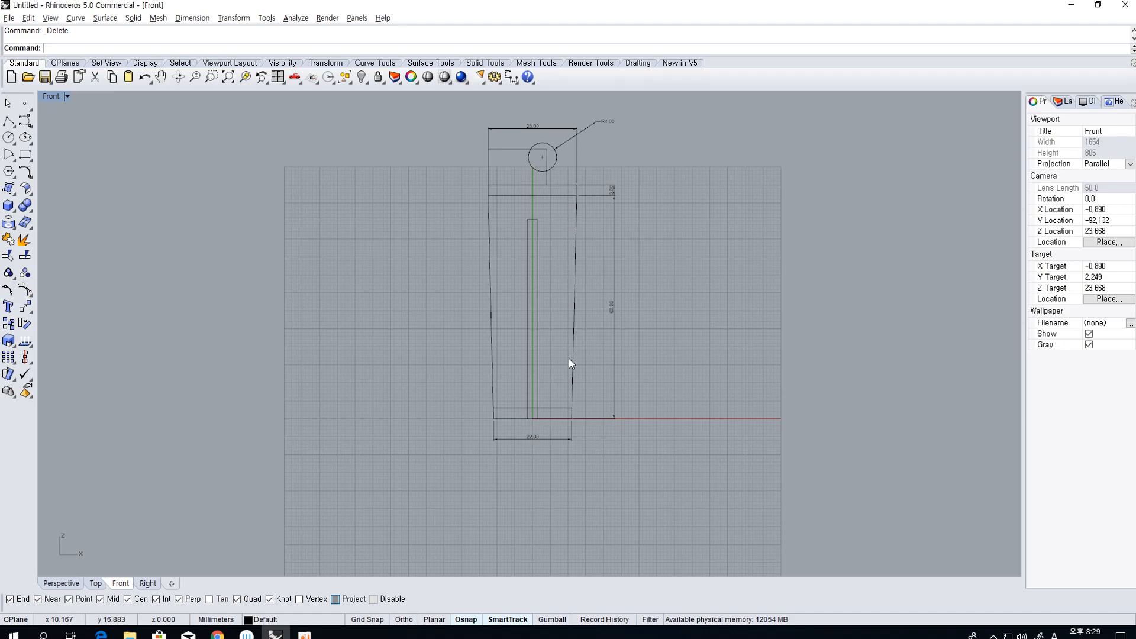
Dimension the width of the narrow central slot, placing the dimension just above its top edge
left_click(511, 77)
scroll(517, 173, "up", 2)
left_click(532, 243)
left_click(548, 243)
left_click(543, 227)
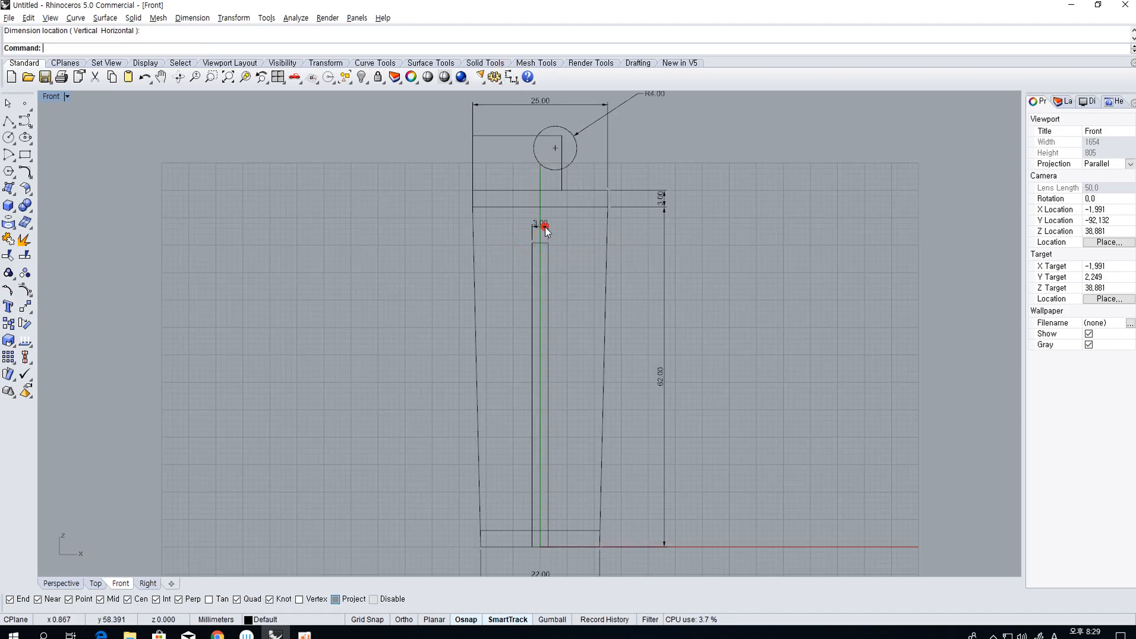
Dimension the slot's height from its top right corner to the upper line of the bottom band
right_click(551, 261)
left_click(548, 244)
left_click(565, 528)
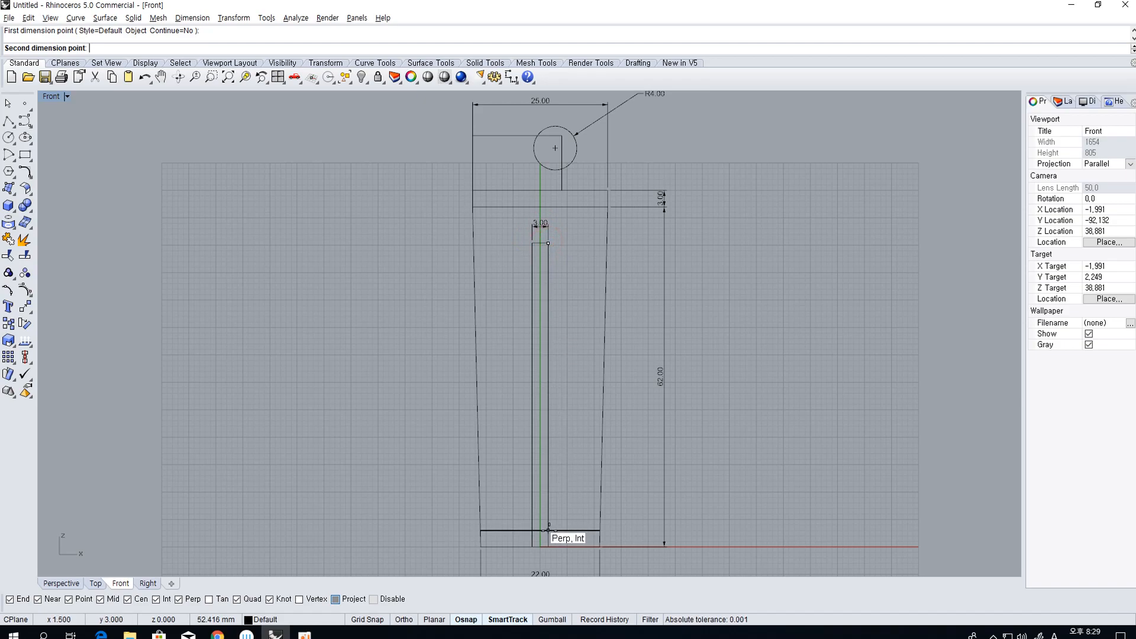
left_click(567, 480)
scroll(566, 456, "up", 2)
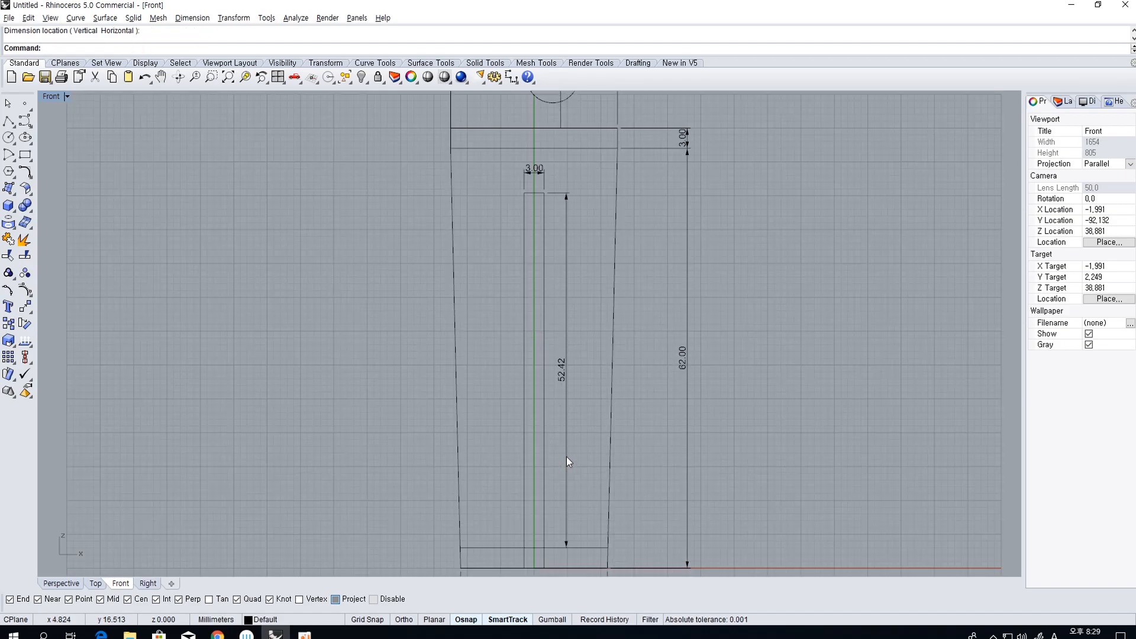
left_click(566, 456)
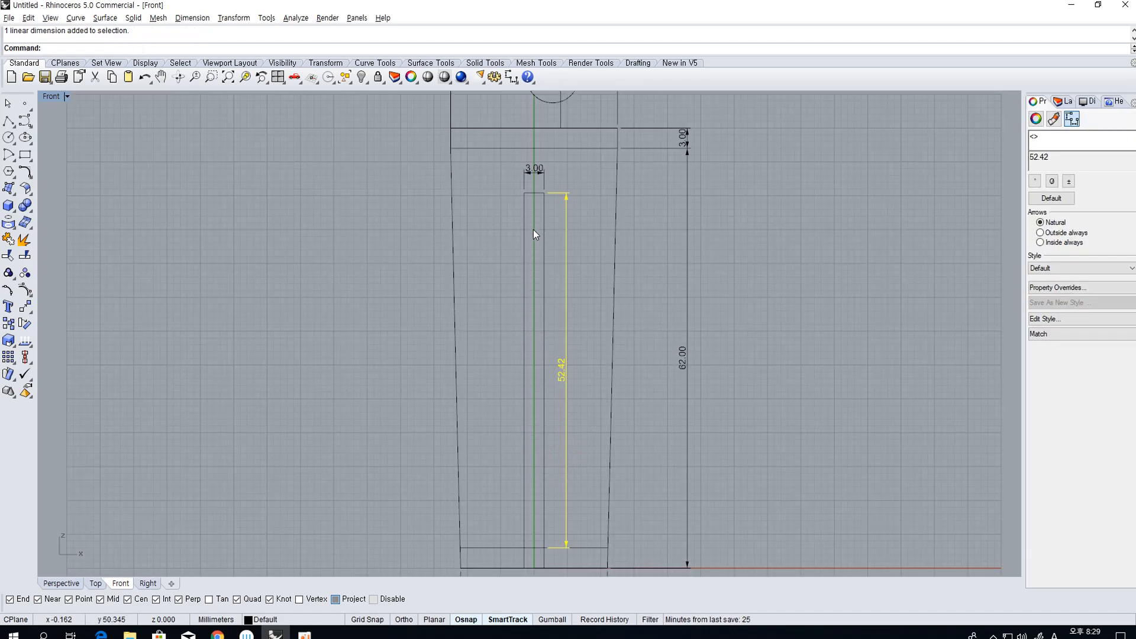
left_click(538, 193)
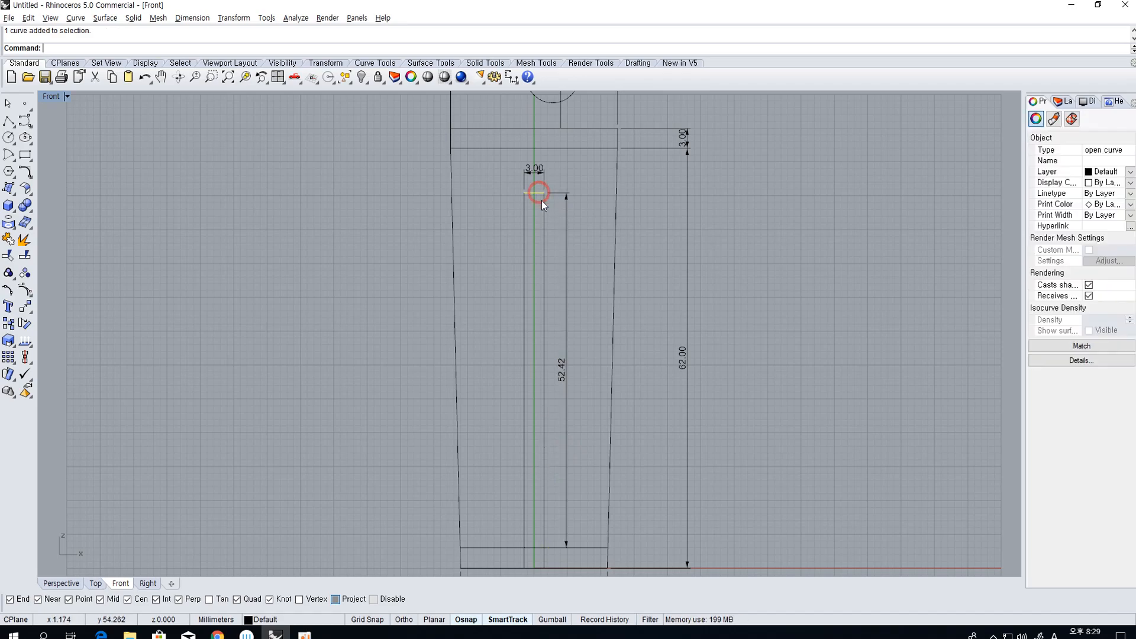
left_click(570, 323)
scroll(574, 338, "down", 3)
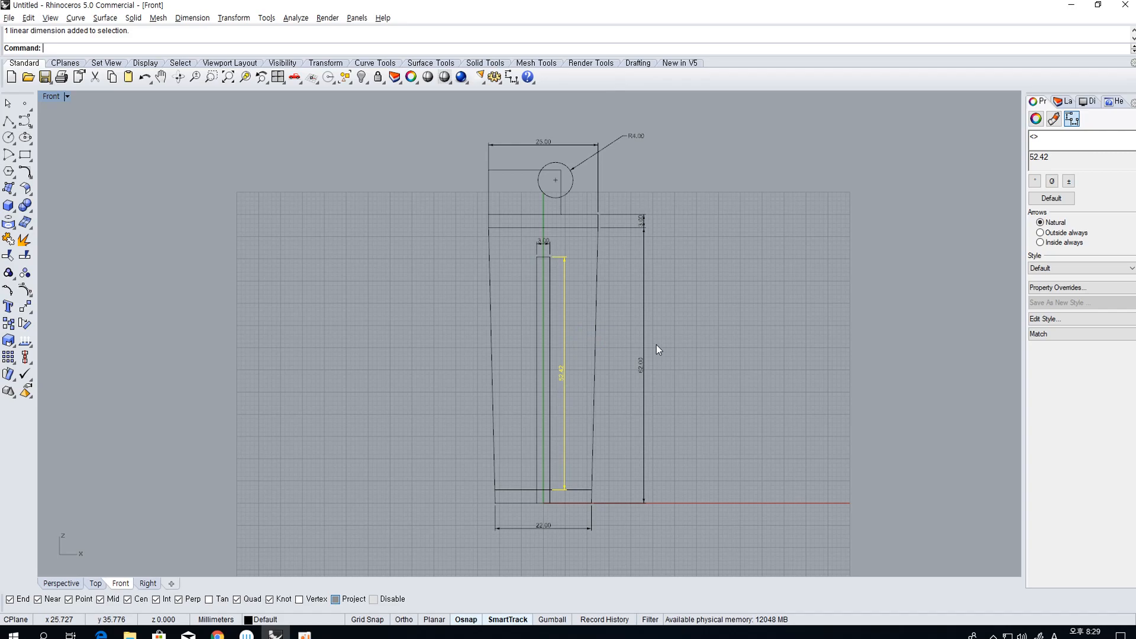
Dimension the width of the rectangular block above the body, placing it below the overall width dimension
left_click(511, 77)
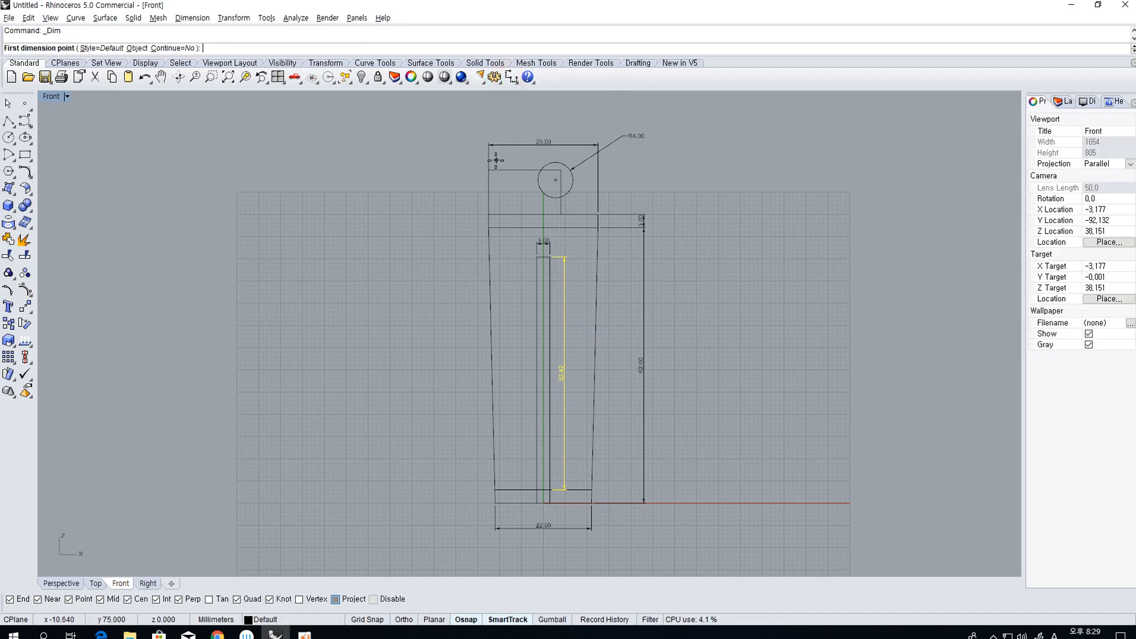
left_click(493, 165)
left_click(560, 170)
scroll(531, 161, "up", 4)
left_click(533, 156)
Dimension the height of the upper block along its right side
right_click(562, 172)
left_click(575, 173)
left_click(576, 241)
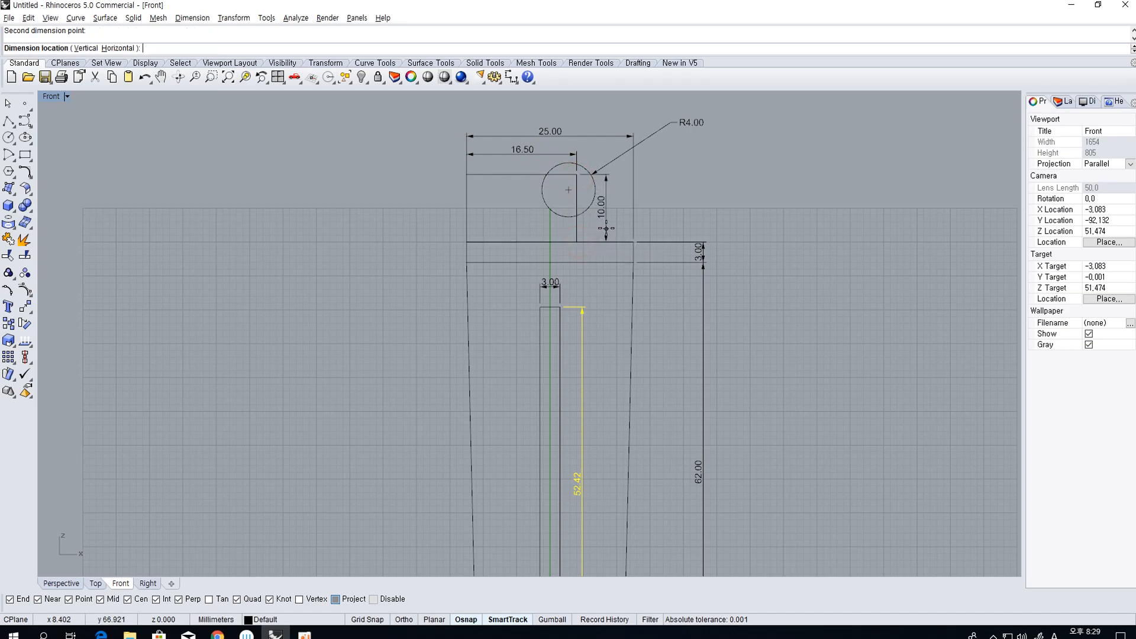
double_click(615, 227)
left_click(634, 188)
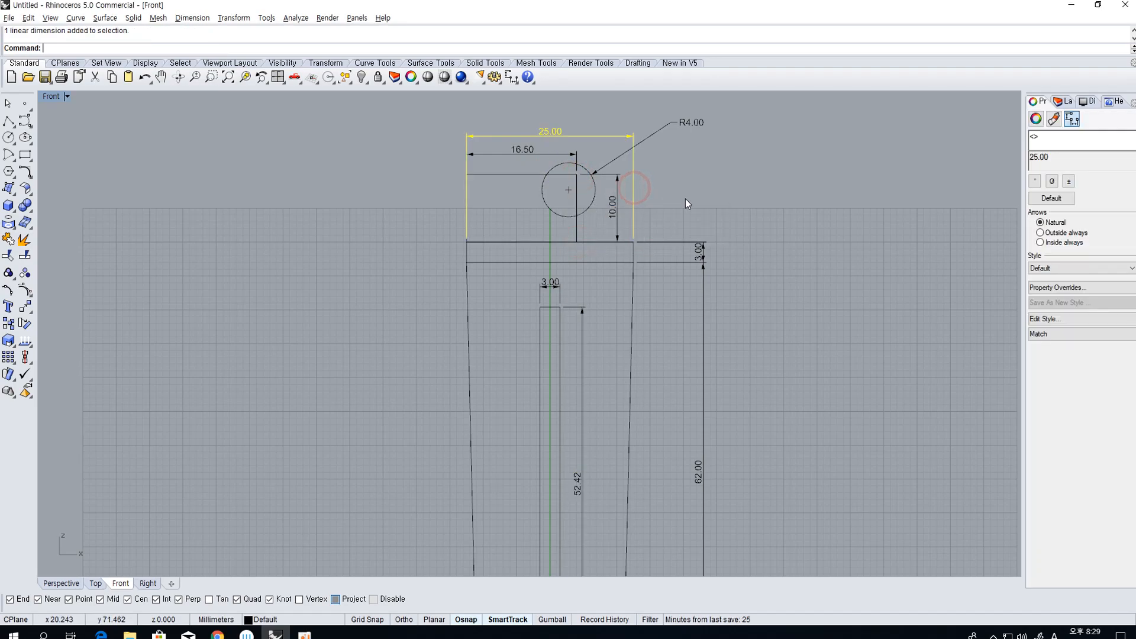
Delete the short overlapping line on the body's top edge to the right of the upper block
scroll(685, 198, "down", 2)
left_click(746, 243)
left_click(640, 271)
left_click(627, 247)
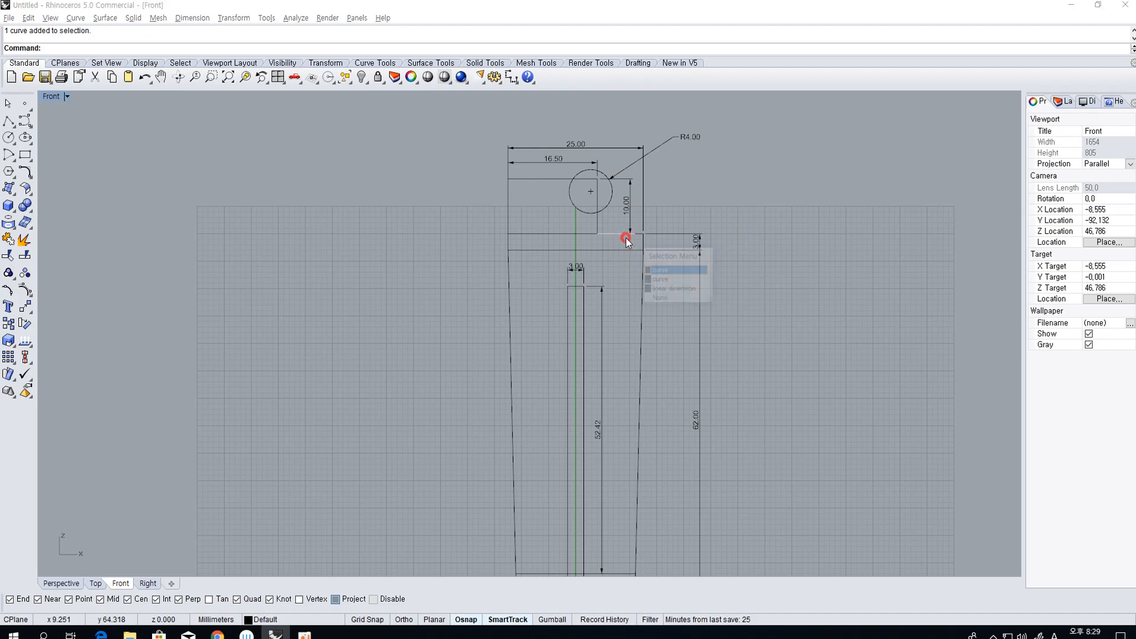
left_click(636, 239)
left_click(609, 234)
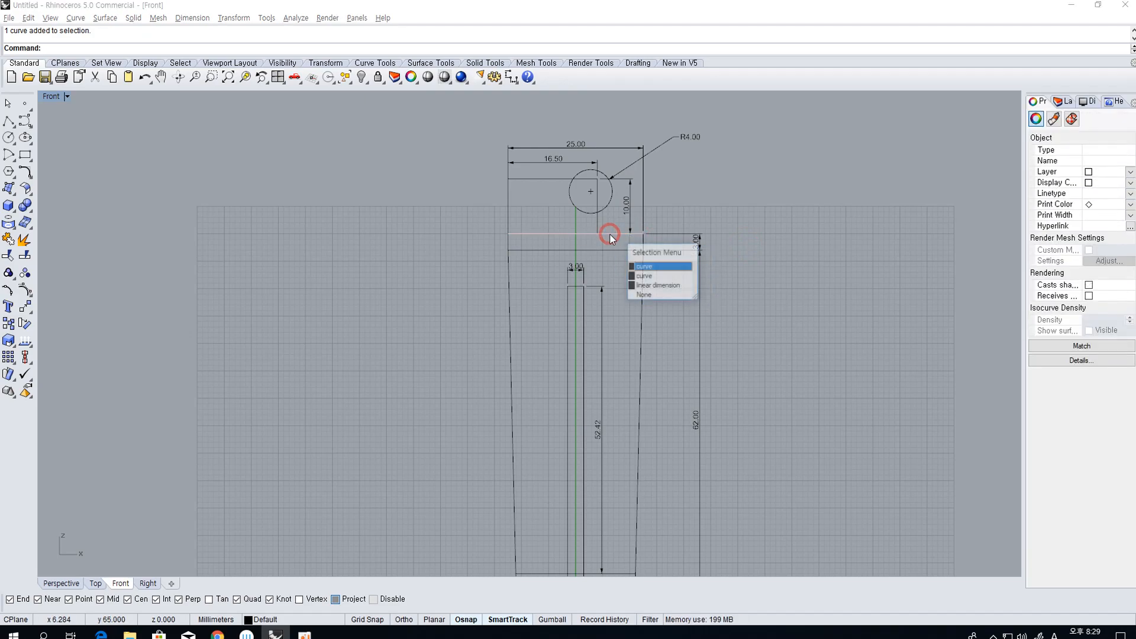
left_click(645, 276)
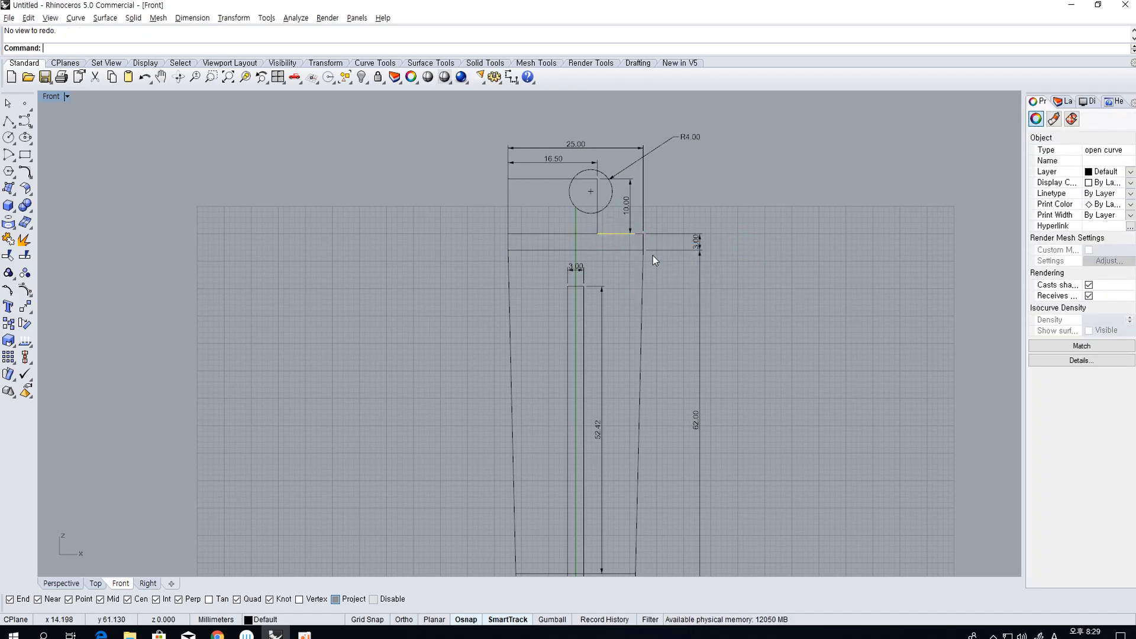
key("Delete")
left_click(700, 266)
scroll(713, 269, "down", 4)
left_click(734, 279)
right_click_drag(745, 294, 728, 298)
scroll(733, 297, "up", 4)
scroll(734, 299, "down", 2)
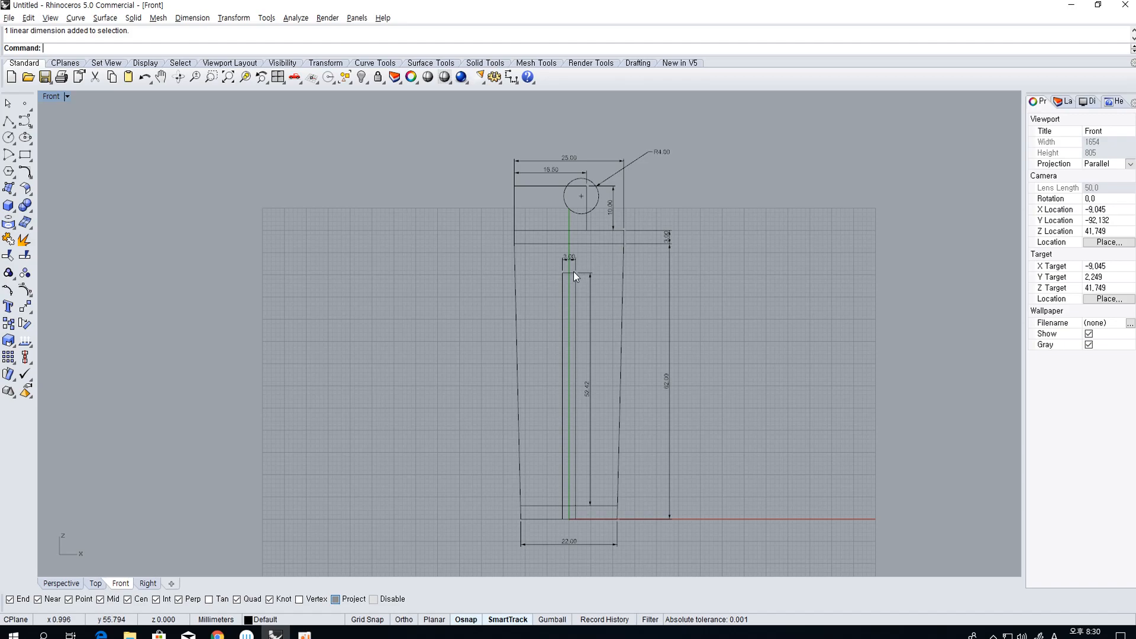
Delete the central slot's width and height dimensions
left_click(576, 287)
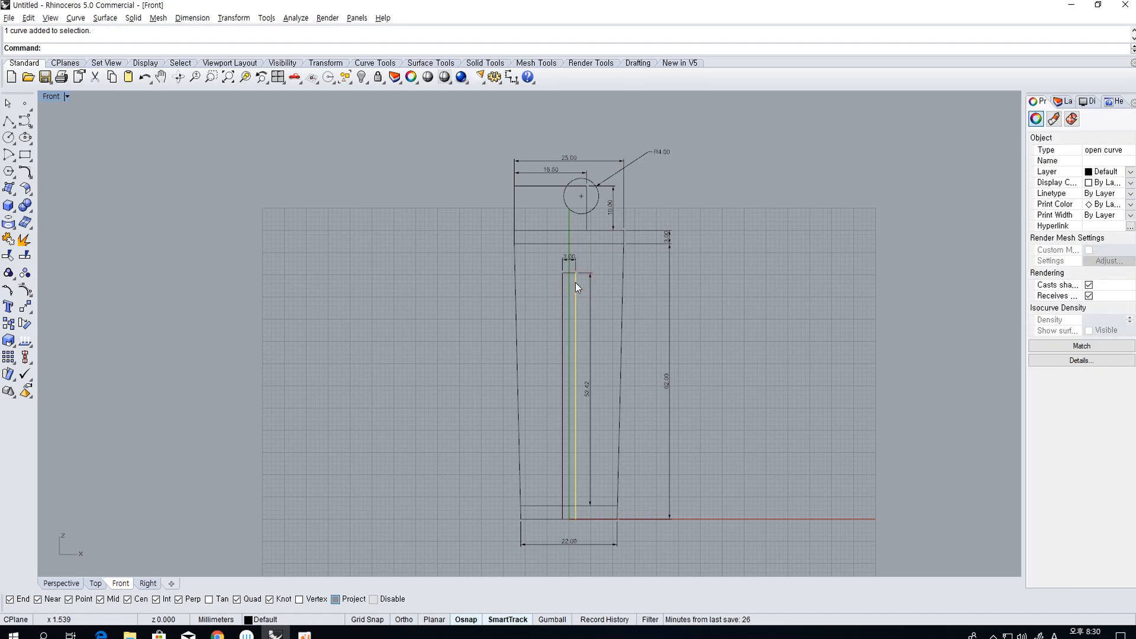
left_click(566, 275, "shift")
left_click(564, 261, "shift")
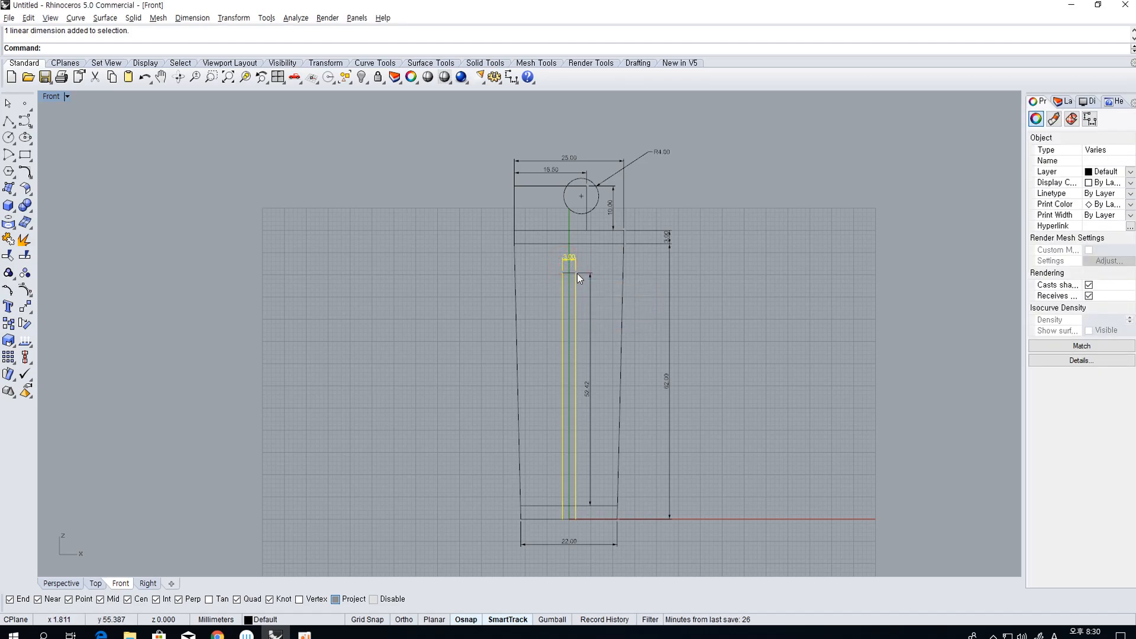
left_click(576, 264)
key("Delete")
left_click(592, 275)
key("Delete")
Shorten the central slot by moving the control points of its upper end straight down
mouse_move(590, 291)
left_mouse_down()
mouse_move(567, 265)
mouse_move(544, 265)
mouse_move(577, 288)
left_mouse_up()
key("F10")
type("m")
key("space")
left_click(737, 250)
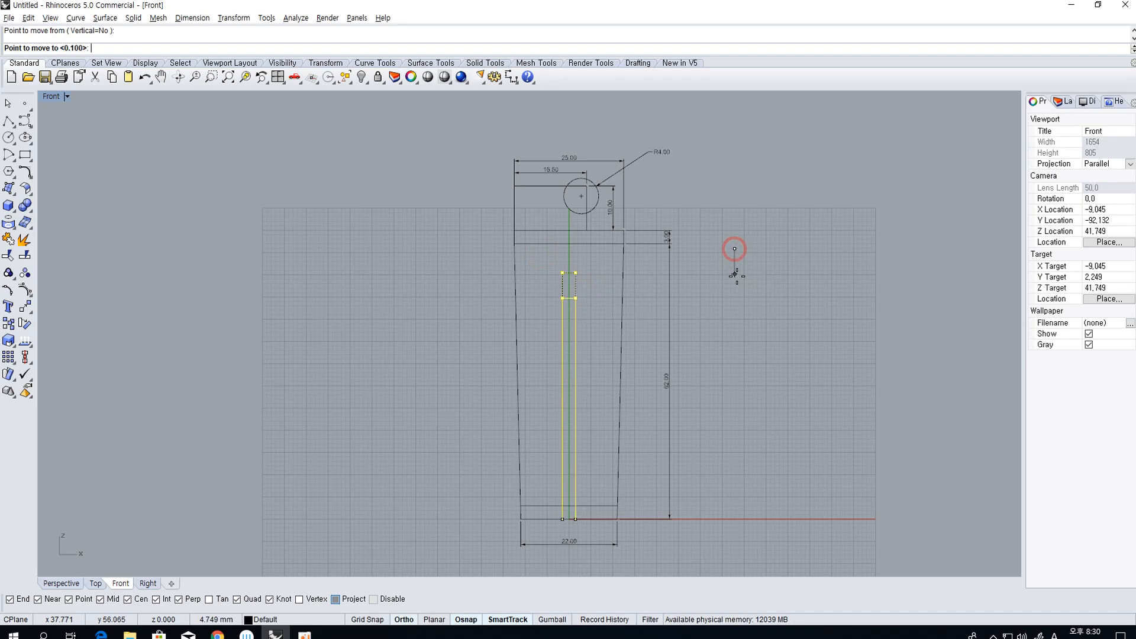
left_click(739, 295)
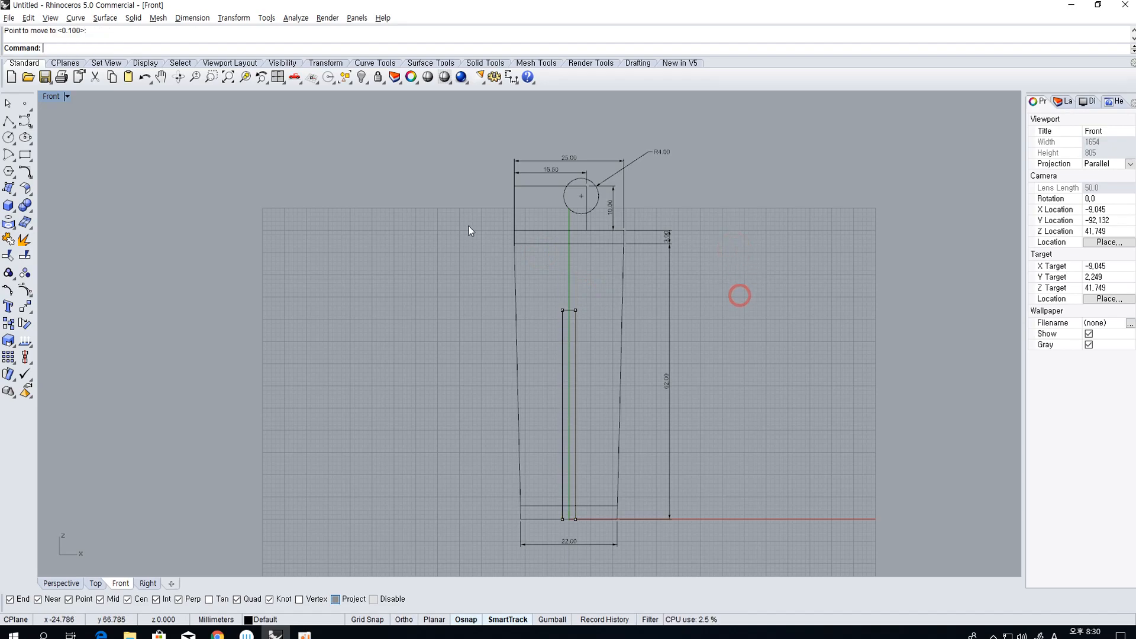
Draw a horizontal line across the body from left to right edge, between the 3 mm band and the slot
left_click(9, 121)
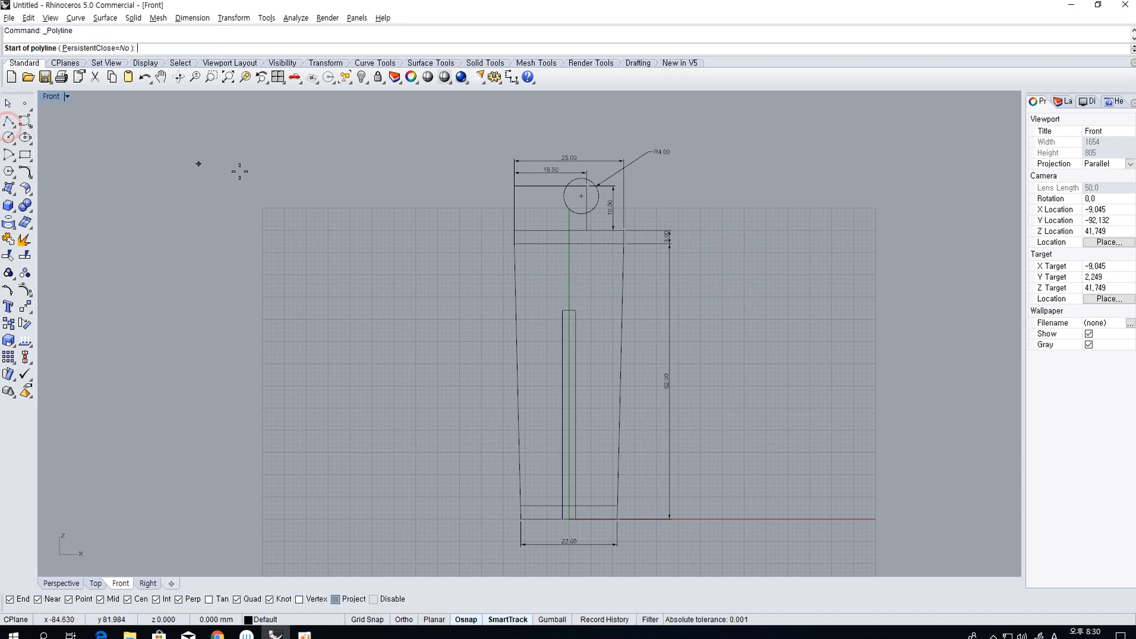
left_click(515, 279)
left_click(622, 277)
key("Return")
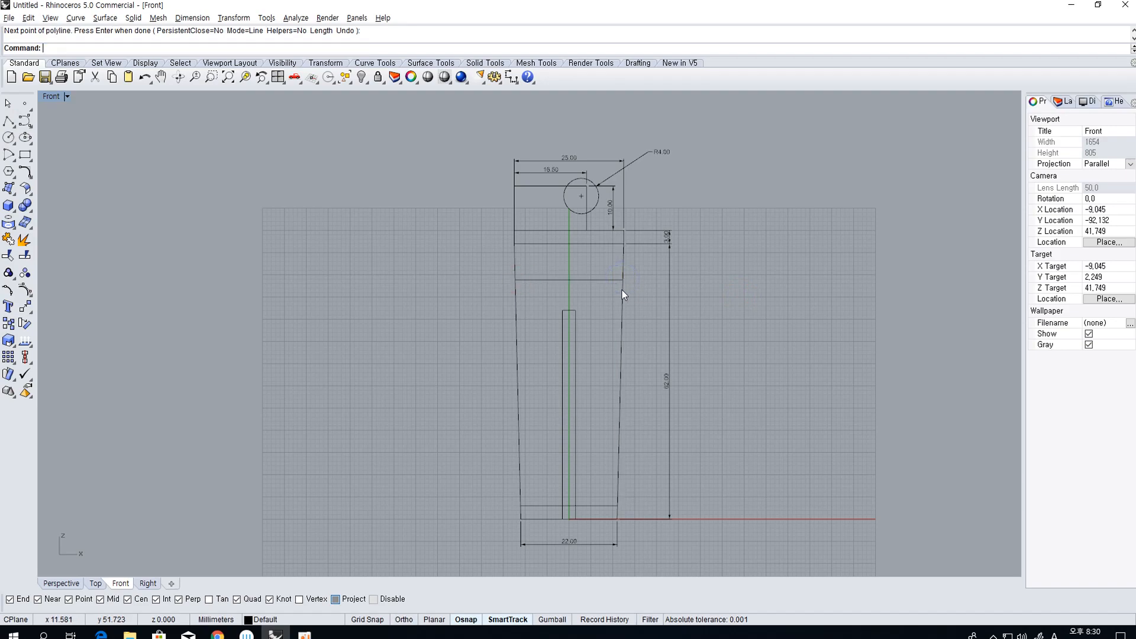
Examine the new horizontal dividing line and the upper end of the central slot
left_click(588, 278)
right_click_drag(707, 293, 702, 277)
left_click(704, 273)
left_click(601, 262)
left_click(575, 306)
left_click(570, 291)
left_click(562, 304)
left_click(561, 289)
left_click(575, 309)
left_click(562, 294)
left_click(575, 297)
left_click(592, 294)
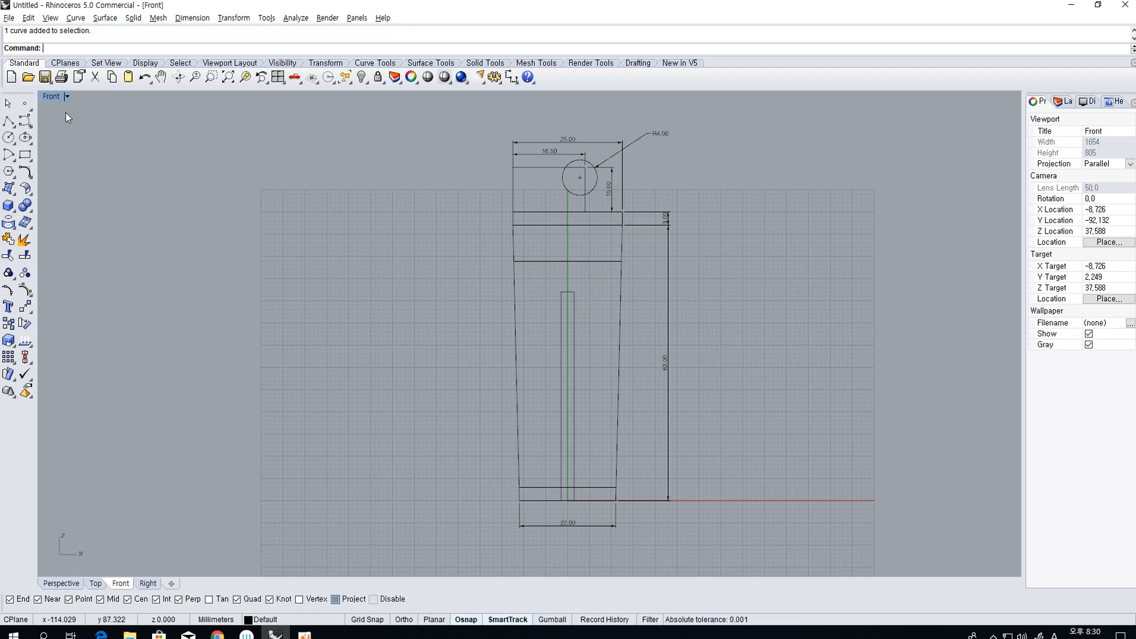
Select the outline curves of the tapered body and the upper block, leaving out the base rectangle
left_click(514, 289)
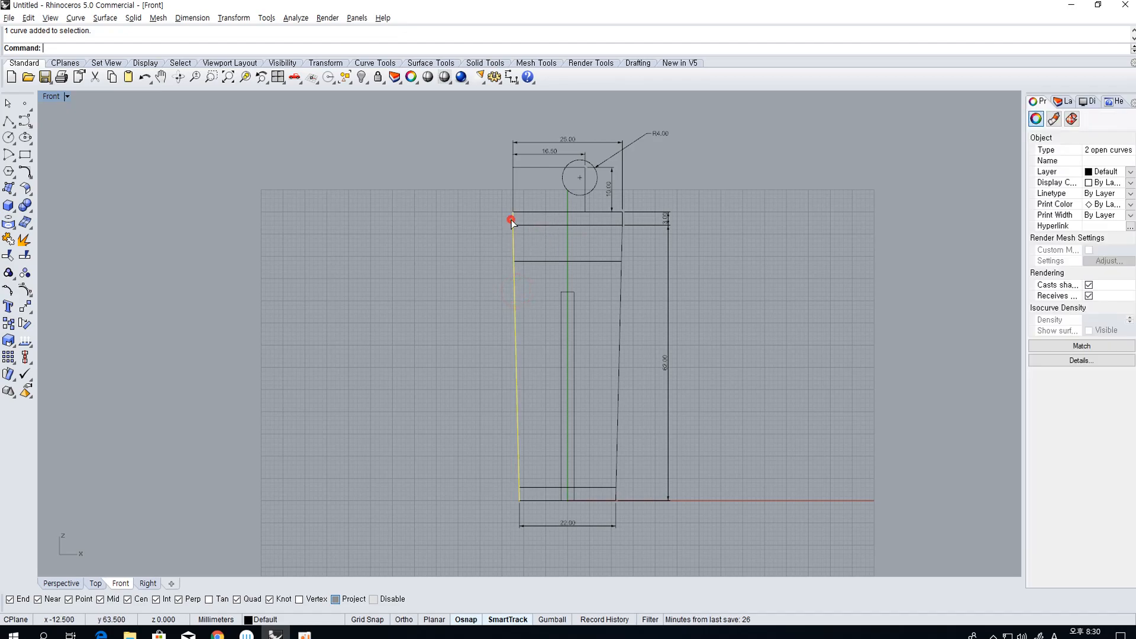
left_click(543, 211, "shift")
left_click(618, 214, "shift")
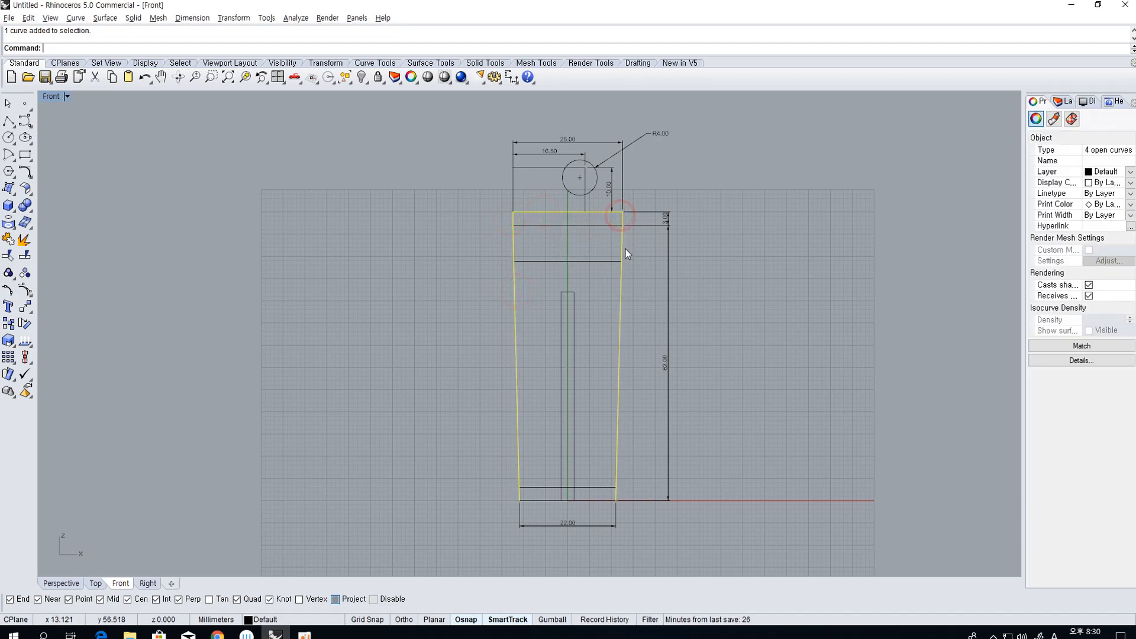
left_click(607, 498, "shift")
scroll(606, 377, "down", 2)
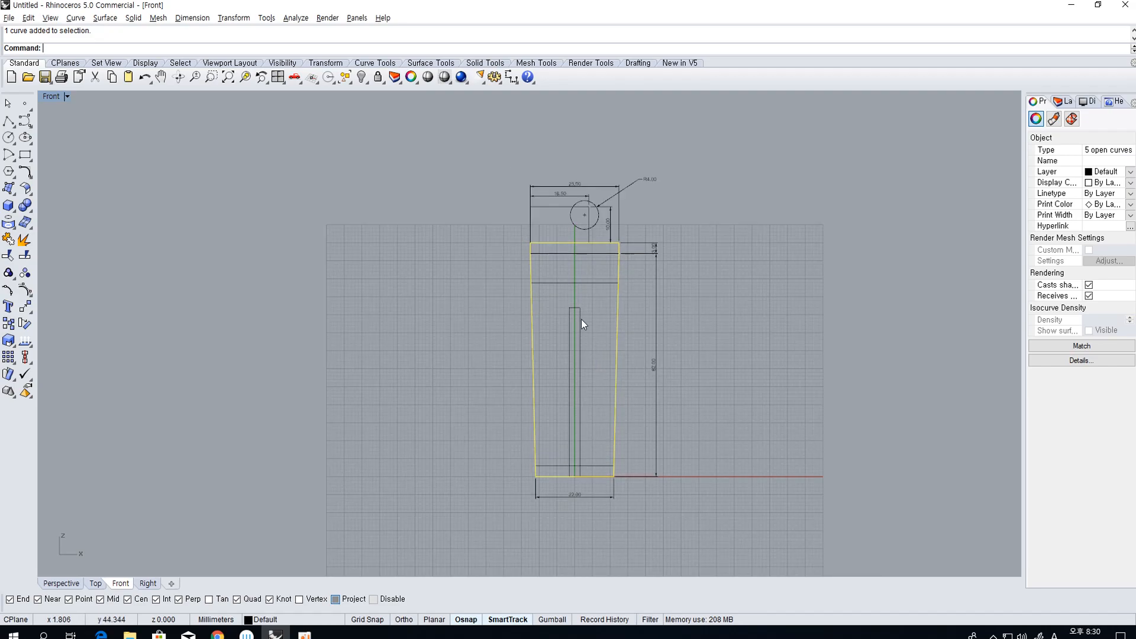
left_click(551, 208, "shift")
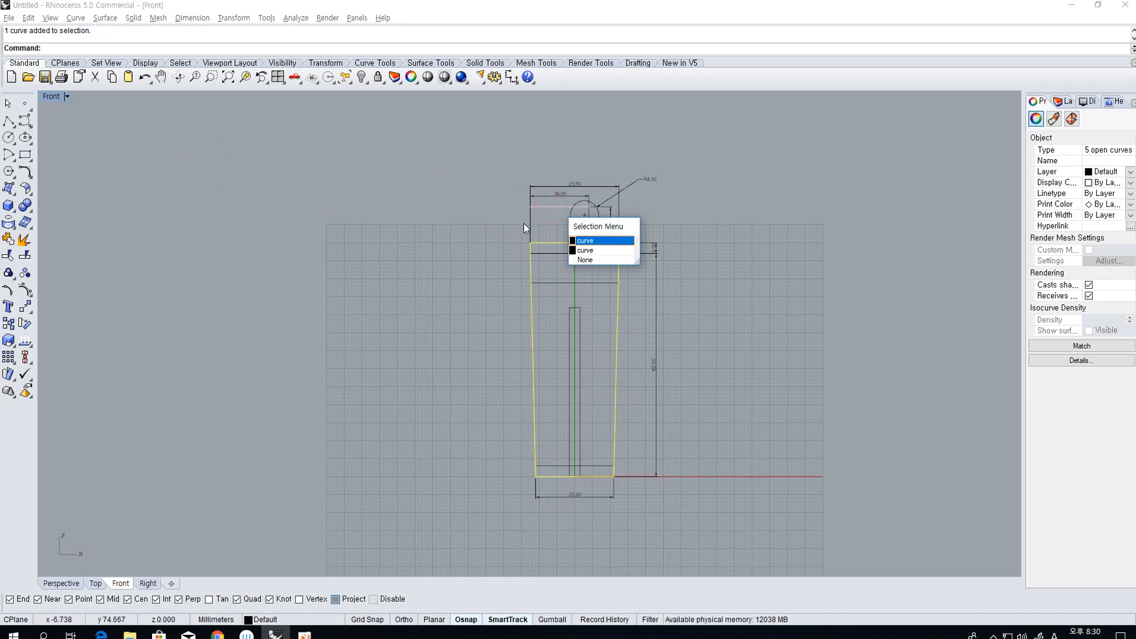
left_click(531, 225, "shift")
left_click(592, 229, "shift")
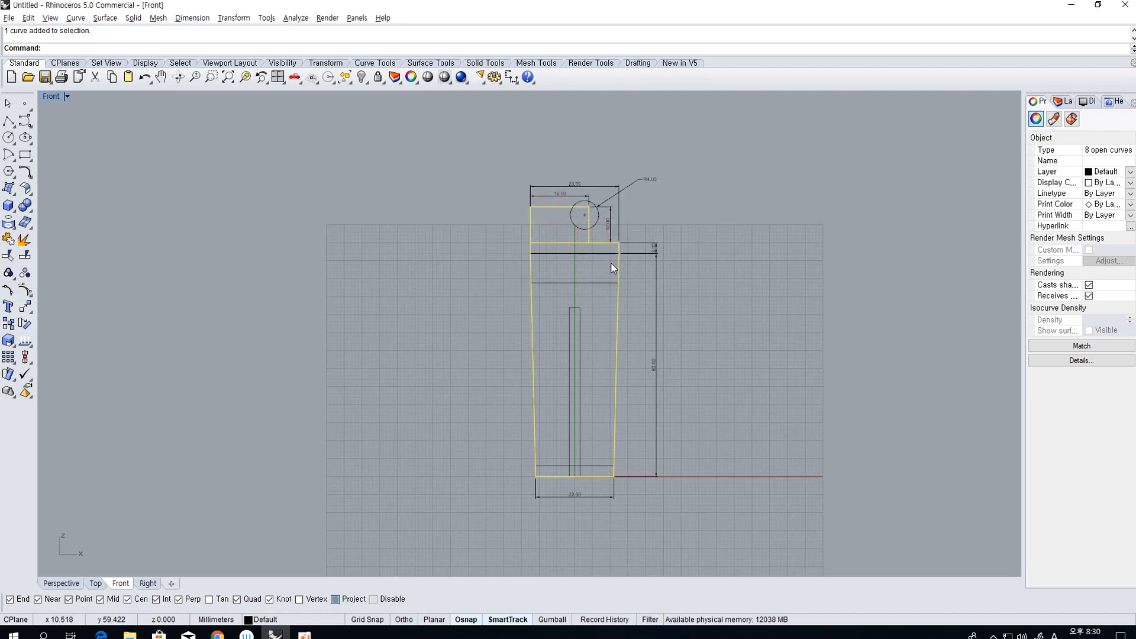
double_click(58, 98)
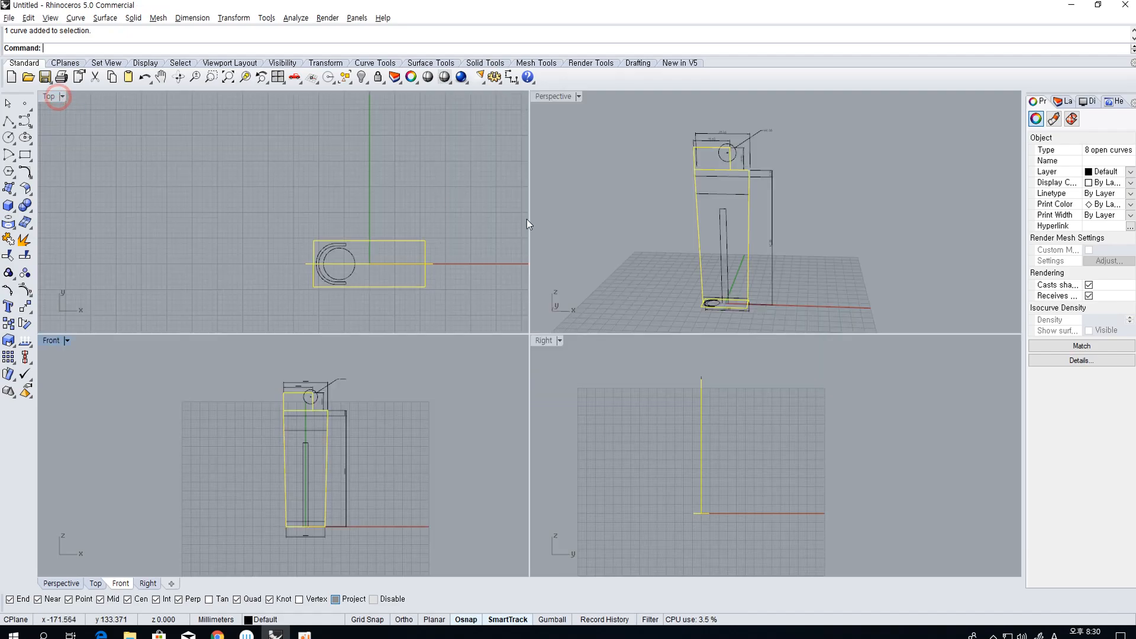
scroll(704, 503, "up", 1)
scroll(719, 314, "up", 3)
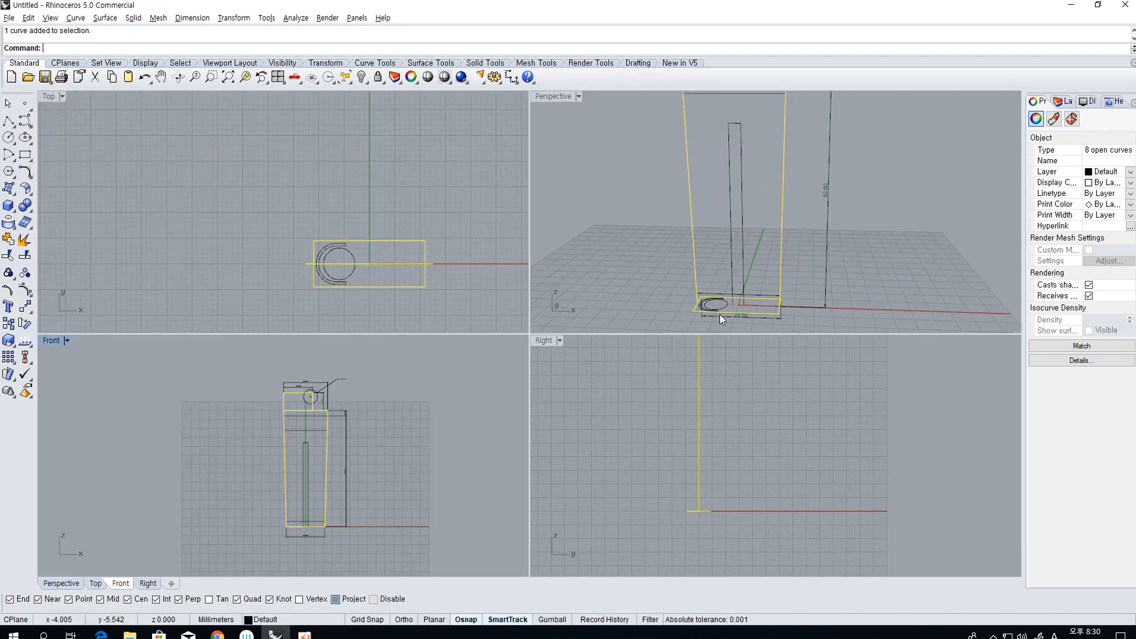
left_click(751, 313, "ctrl")
Draw a line along the body's base between the lower ends of both sides and add it to the selection
left_click(9, 121)
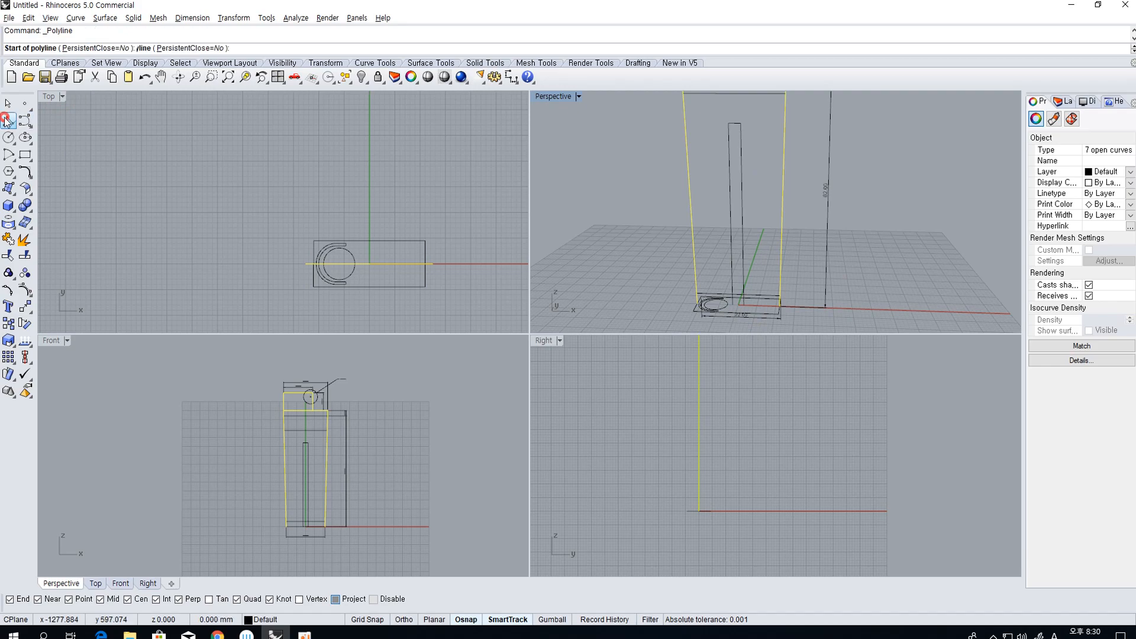
left_click(694, 302)
left_click(779, 305)
key("Return")
left_click(766, 307, "shift")
Dimension the depth of the base rectangle in the Top view
scroll(767, 298, "down", 5)
right_click_drag(766, 293, 681, 236)
scroll(420, 271, "up", 5)
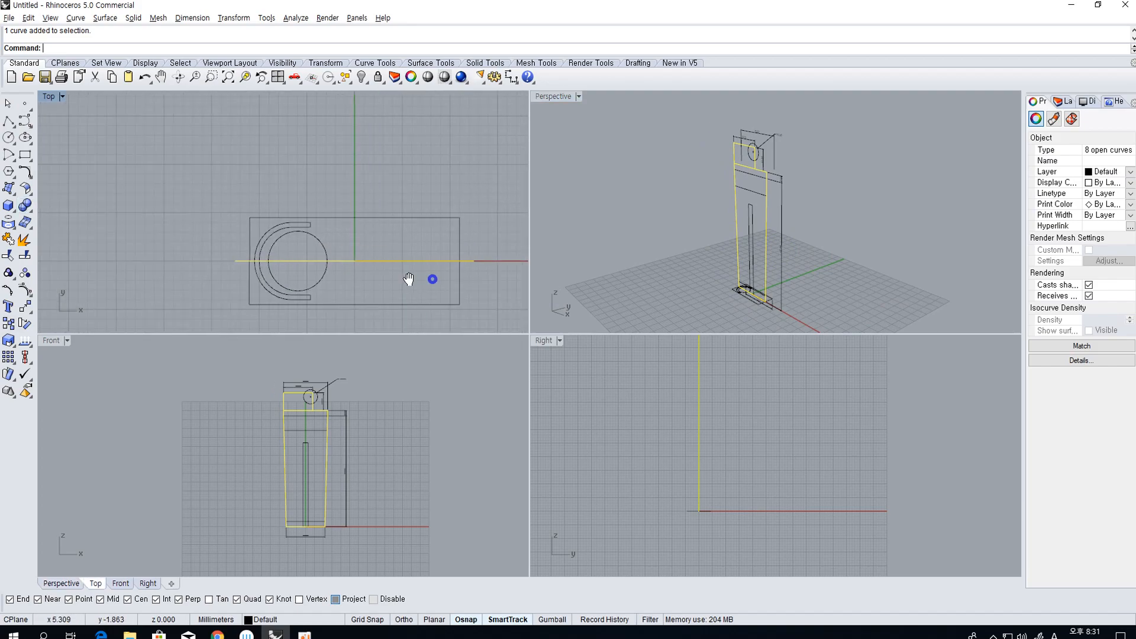
left_click(511, 78)
left_click(430, 215)
left_click(427, 304)
left_click(499, 287)
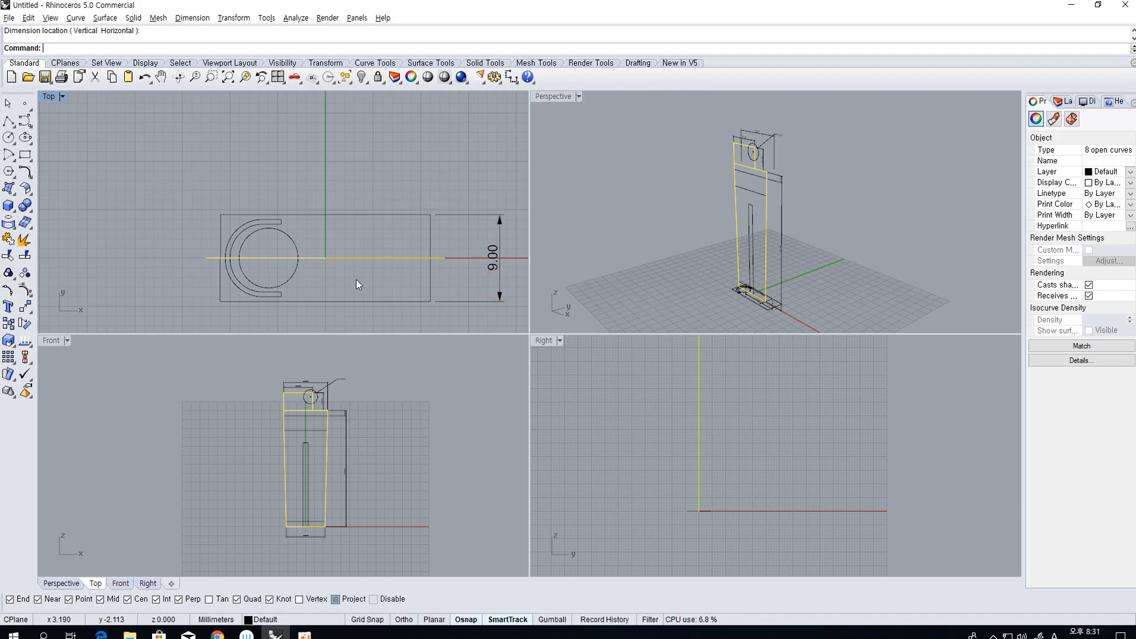
Extrude the selected outline curves 4.5 mm to both sides as a solid, up to the base rectangle's edge
left_click(8, 208)
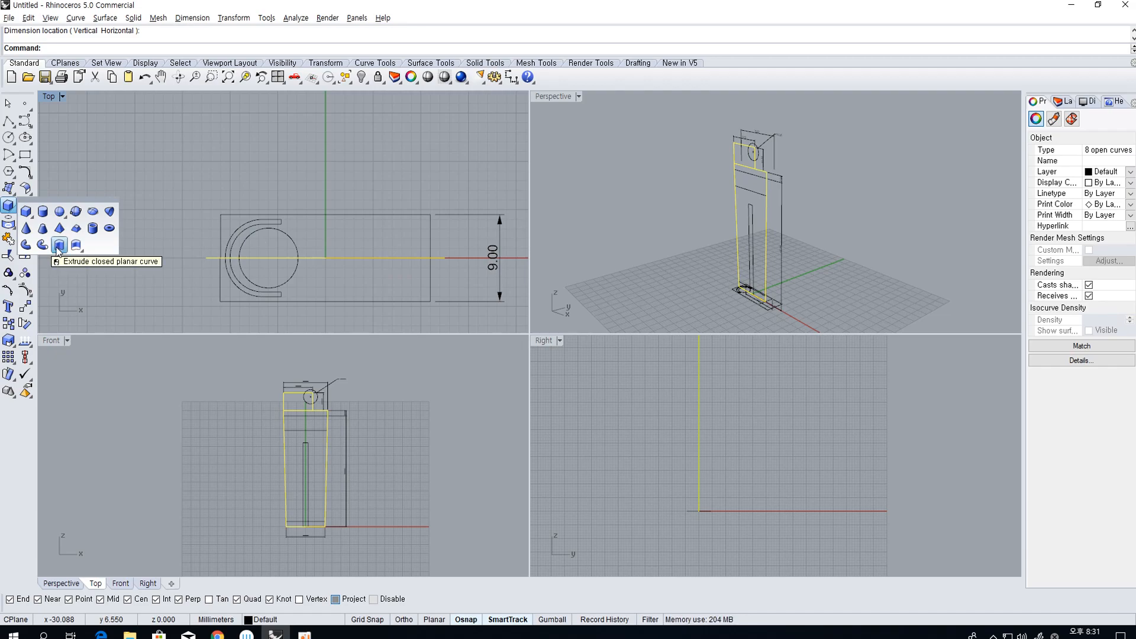
left_click(58, 247)
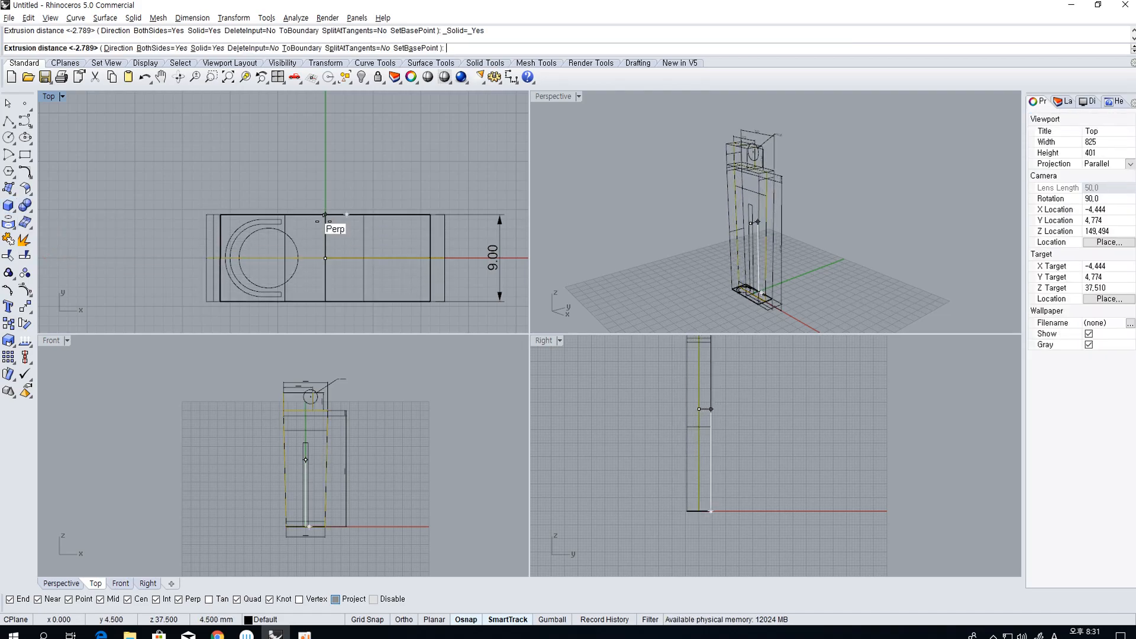
left_click(323, 220)
Delete the open extrusions around the upper block and the body's top and sides
right_click_drag(696, 186, 777, 204)
left_click(789, 228)
scroll(800, 232, "up", 5)
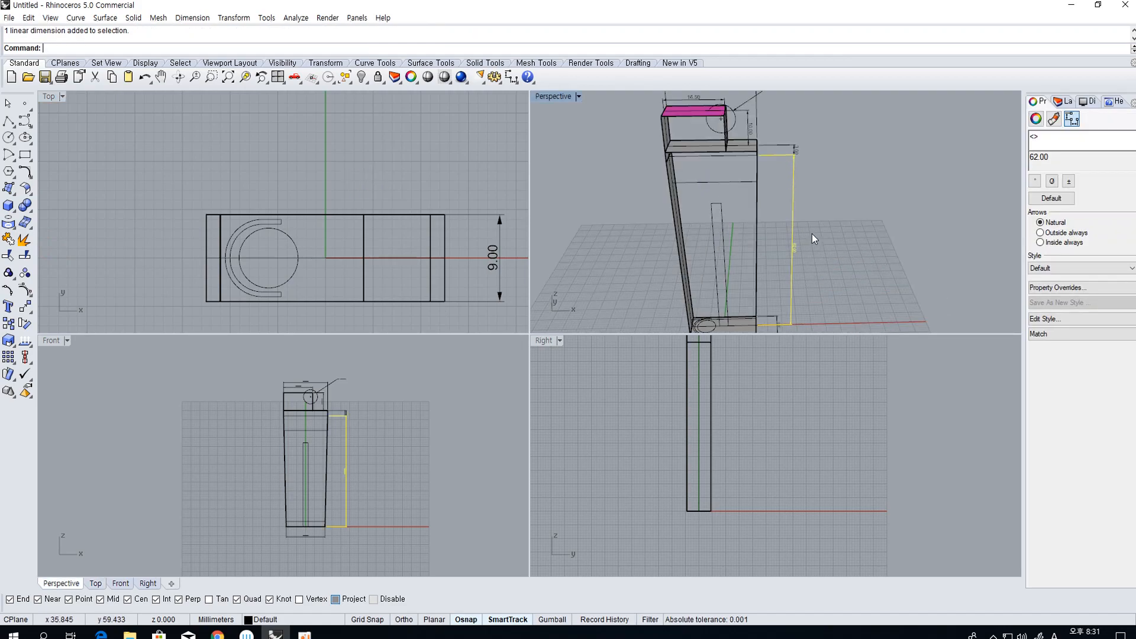
right_click_drag(785, 216, 743, 217)
left_click(699, 170)
right_click_drag(700, 171, 761, 172)
left_click(746, 182, "shift")
left_click(616, 205, "shift")
left_click(607, 156, "shift")
left_click(600, 129, "shift")
right_click_drag(622, 150, 623, 205, "shift")
left_click(693, 225, "shift")
left_click(682, 196, "shift")
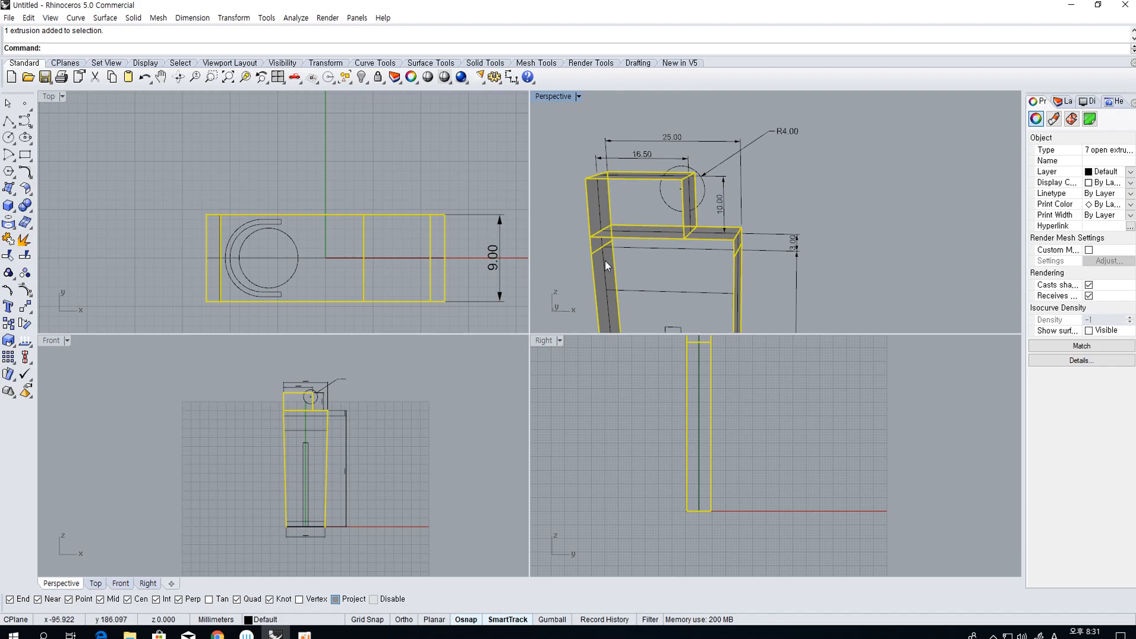
key("Delete")
Draw a polyline along the lower edge of the upper block, starting at its outer corner
left_click(603, 236)
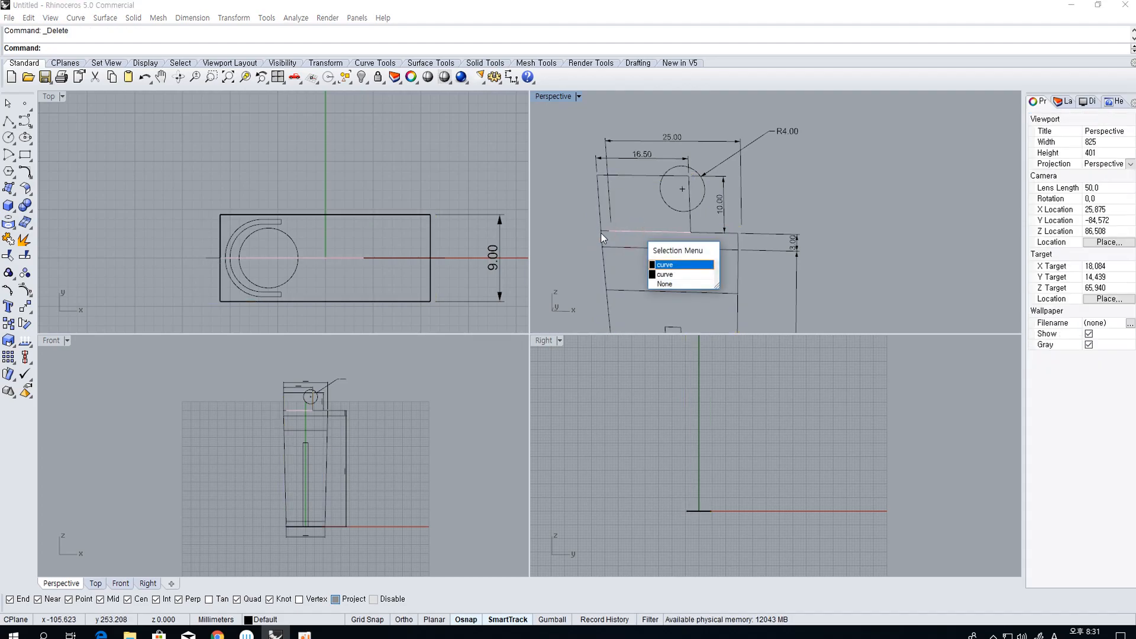
left_click(683, 264)
left_click(632, 236)
left_click(680, 265)
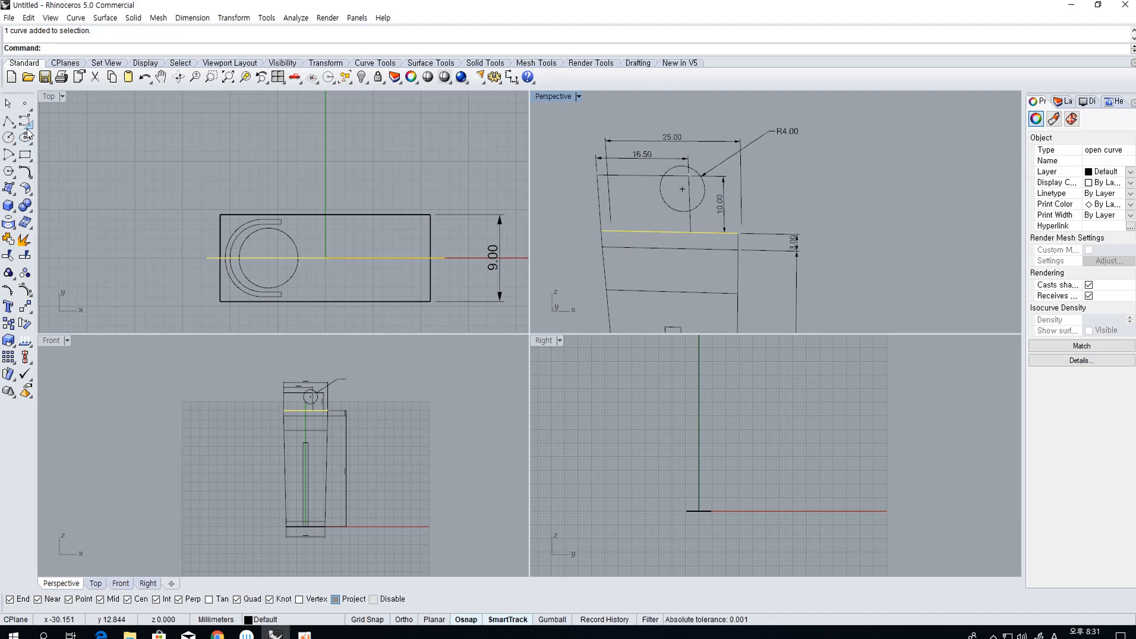
left_click(9, 121)
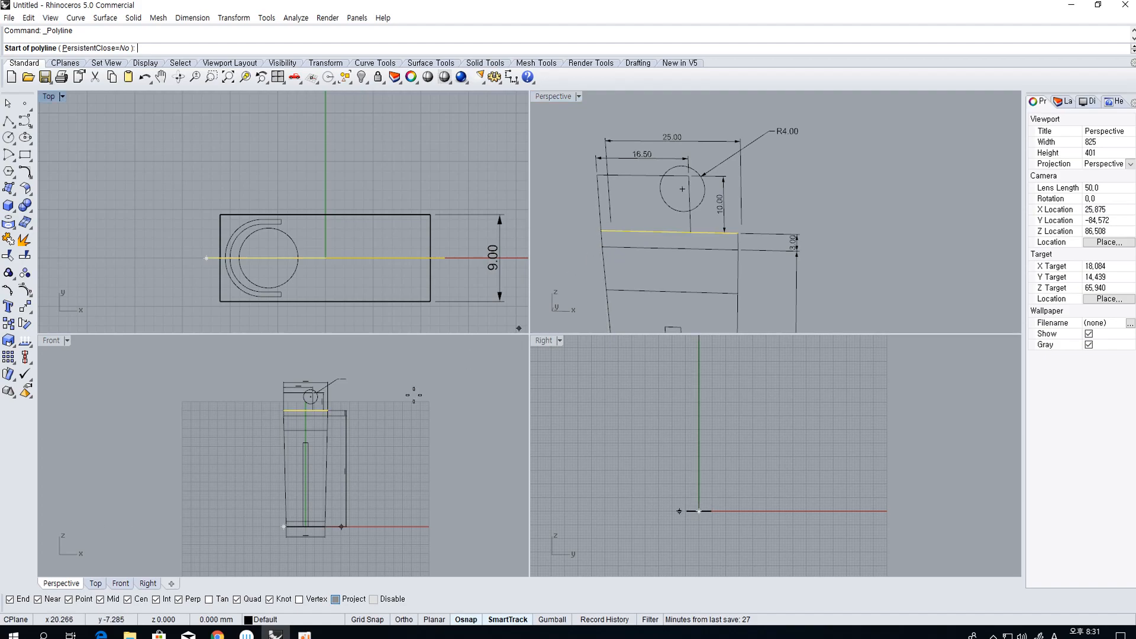
left_click(601, 230)
key("Escape")
Extrude the upper block's rectangular outline to both sides as a solid, up to the base rectangle's edge
left_click(679, 235)
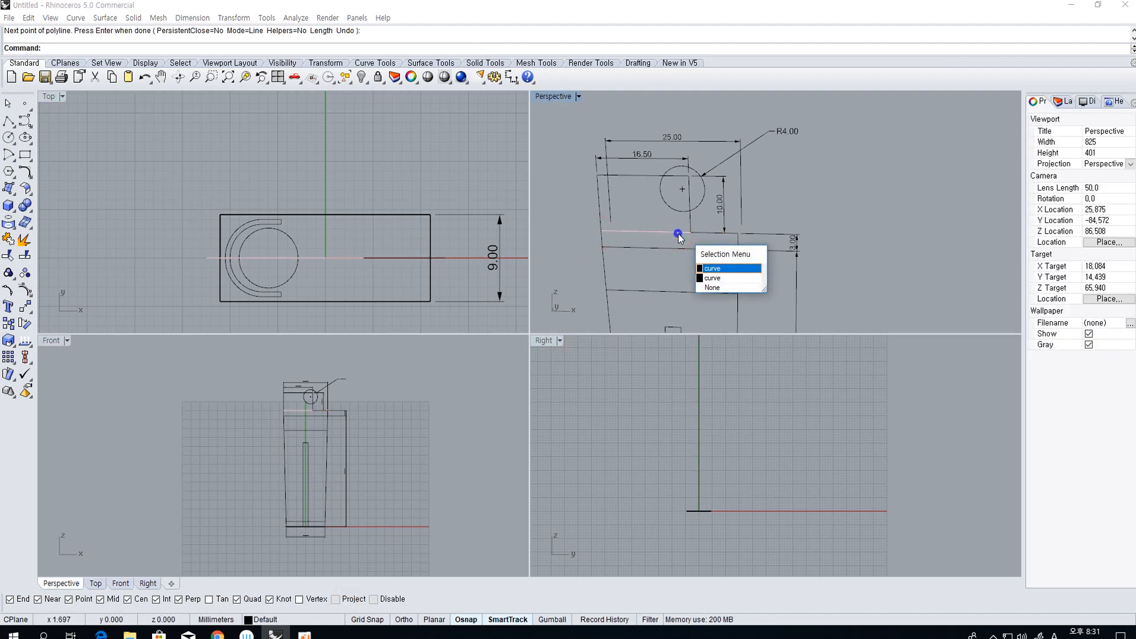
right_click(677, 234)
left_click(690, 225, "shift")
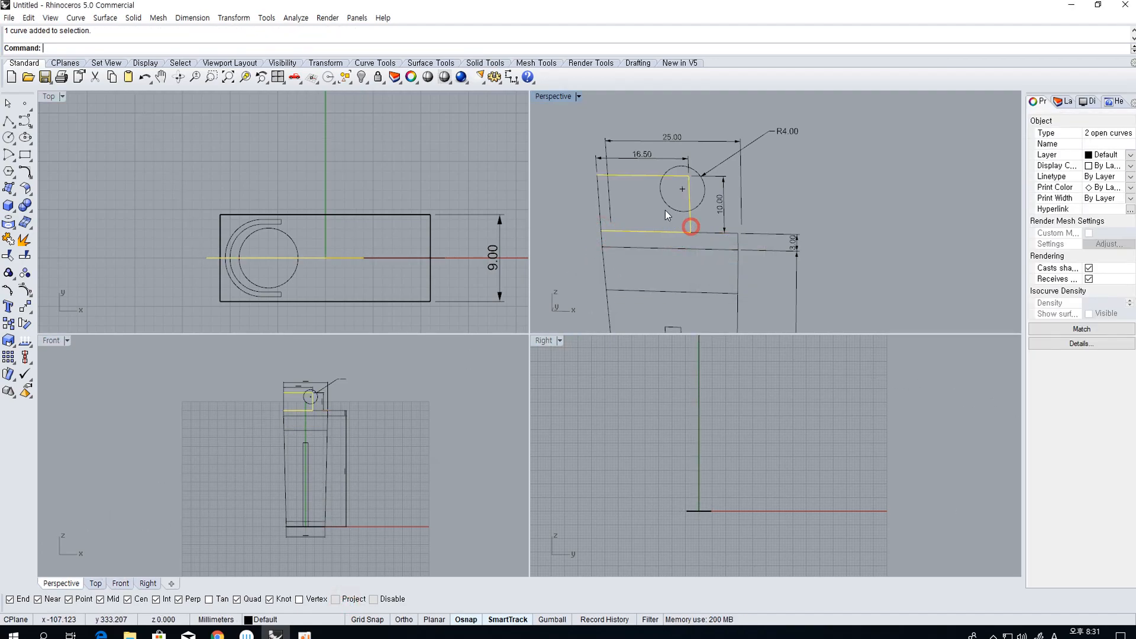
left_click(6, 211)
left_click(61, 245)
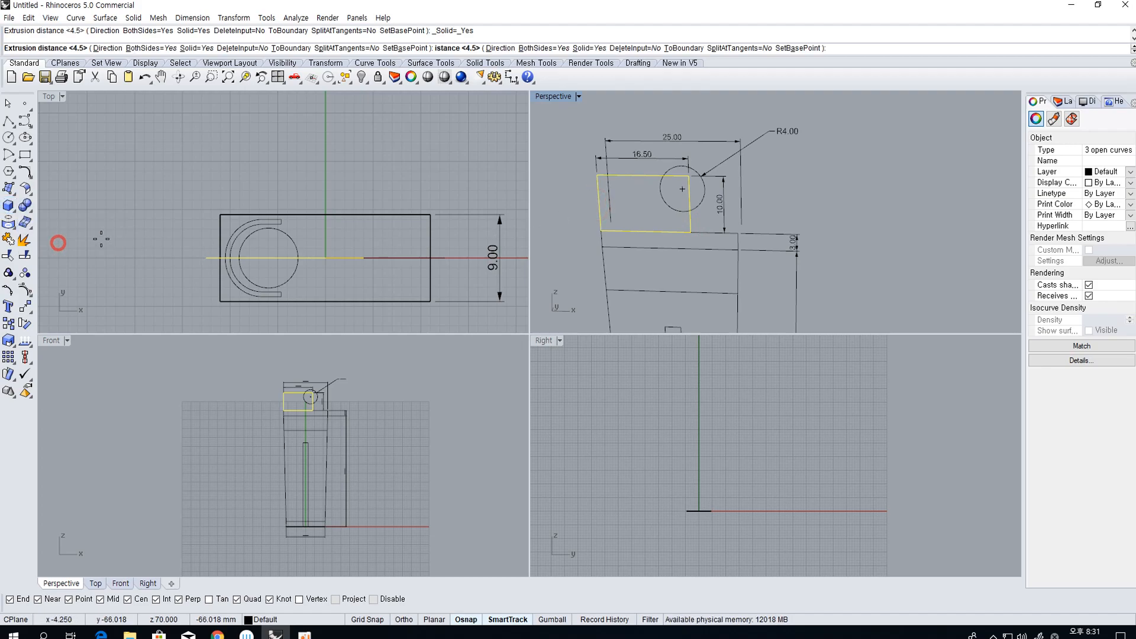
left_click(327, 215)
left_click(458, 168)
right_click_drag(712, 201, 705, 209)
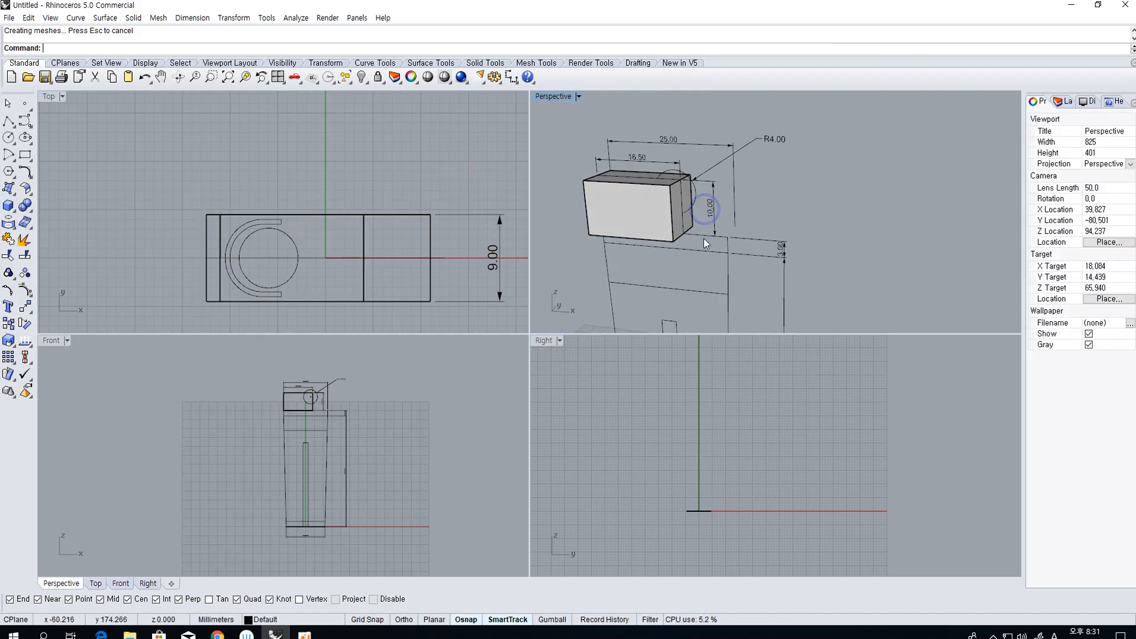
Join the tapered body's outline curves and delete the leftover flat surface at the base
left_click(710, 237)
right_click(643, 243)
left_click(607, 262, "shift")
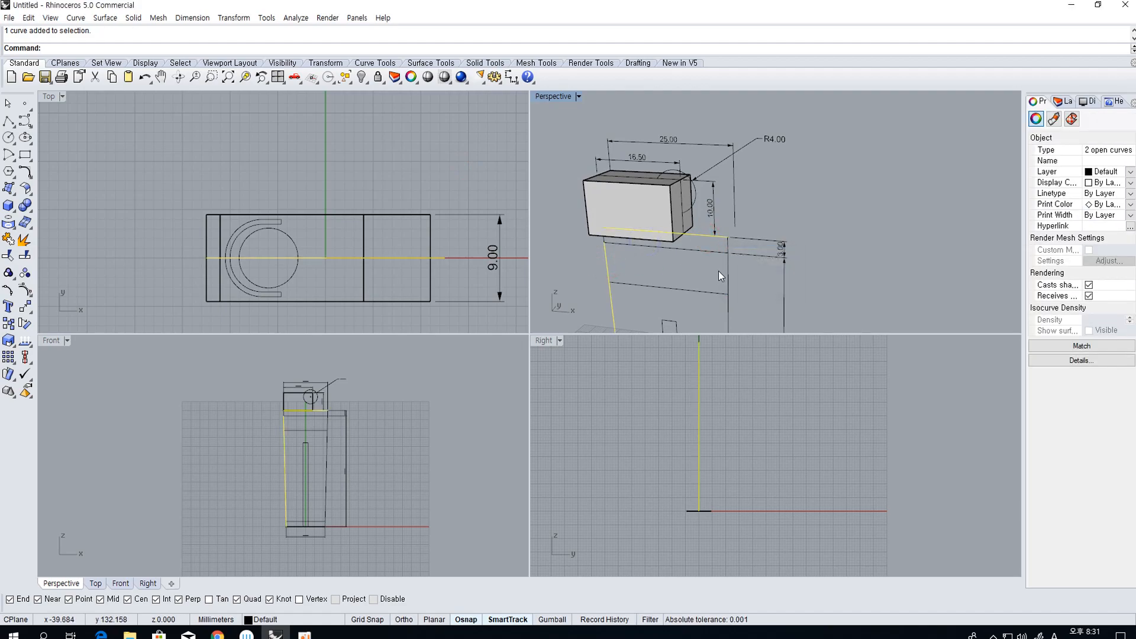
scroll(732, 251, "up", 2)
left_click(728, 235, "shift")
left_click(569, 234, "shift")
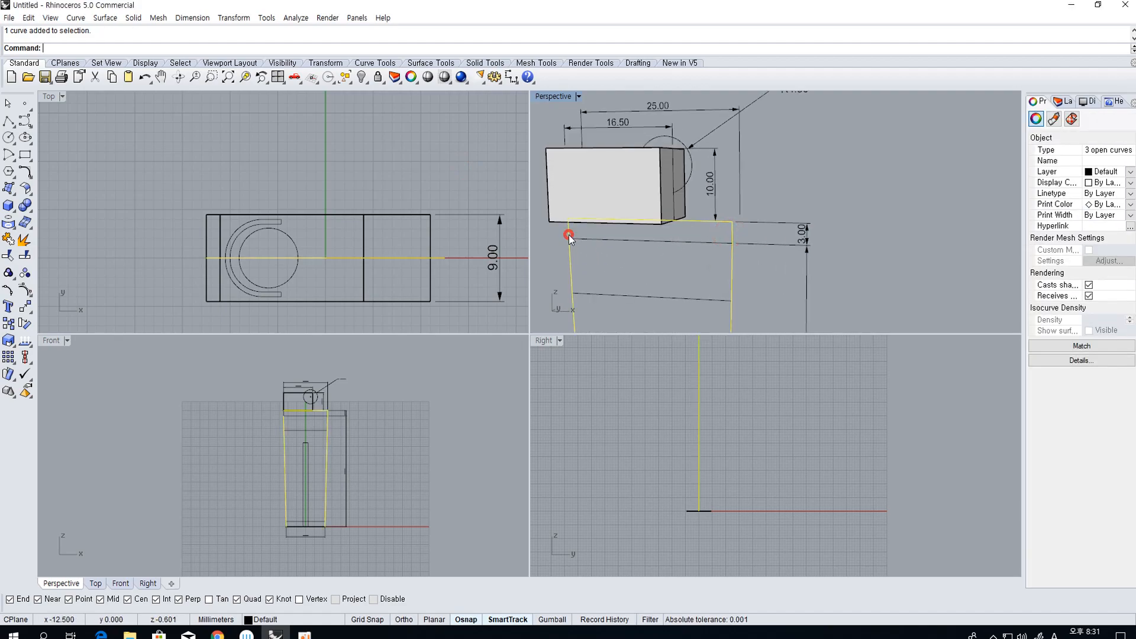
scroll(577, 251, "down", 5)
scroll(639, 291, "up", 1)
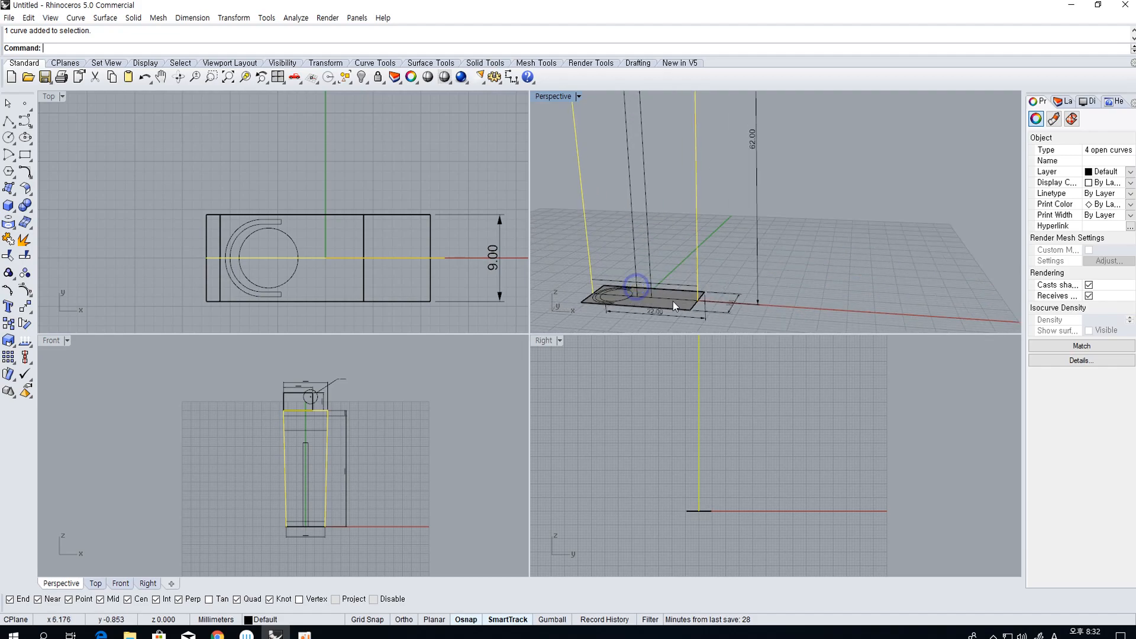
left_click(675, 305, "shift")
key("Delete")
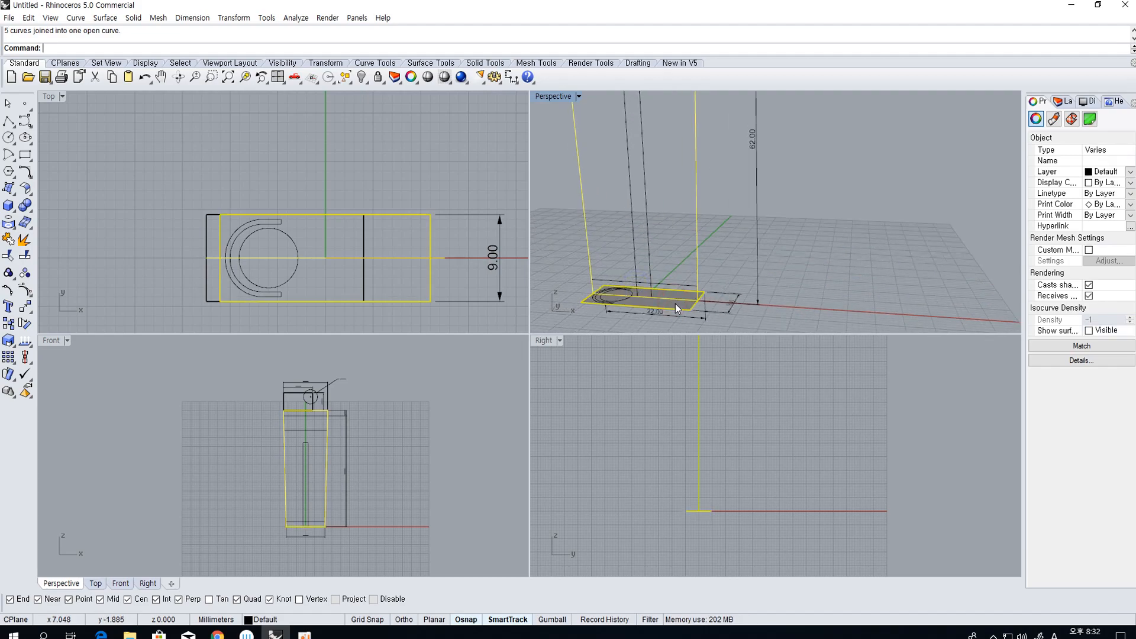
Try to extrude the joined body outline to both sides as a solid
left_click(698, 261)
scroll(691, 277, "down", 6)
right_click_drag(669, 221, 711, 229)
left_click(17, 205)
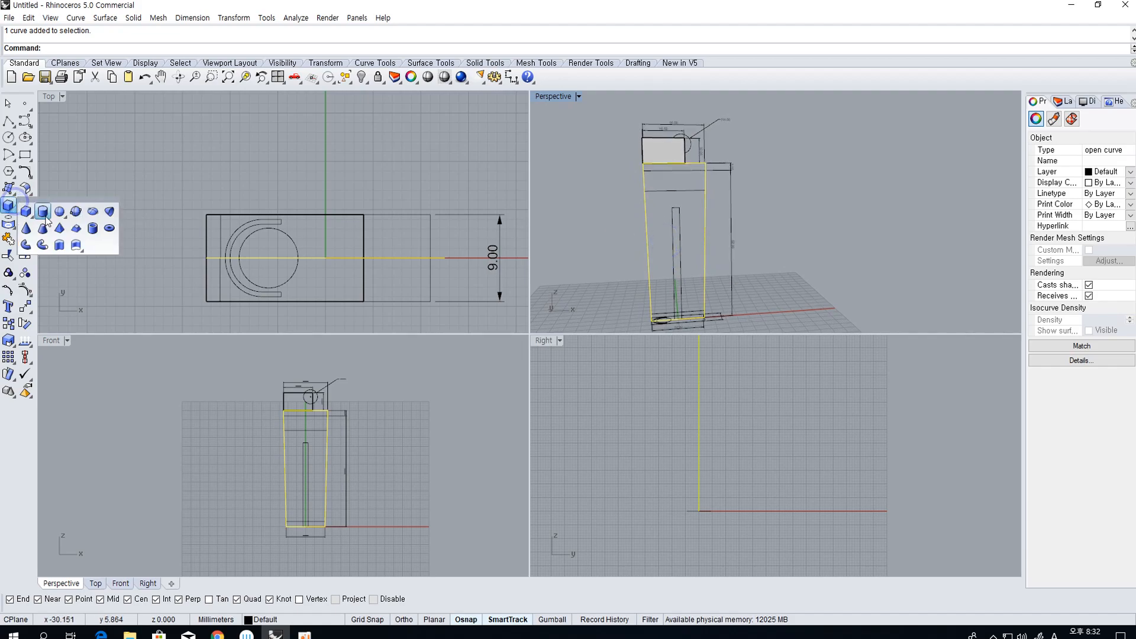
left_click(67, 244)
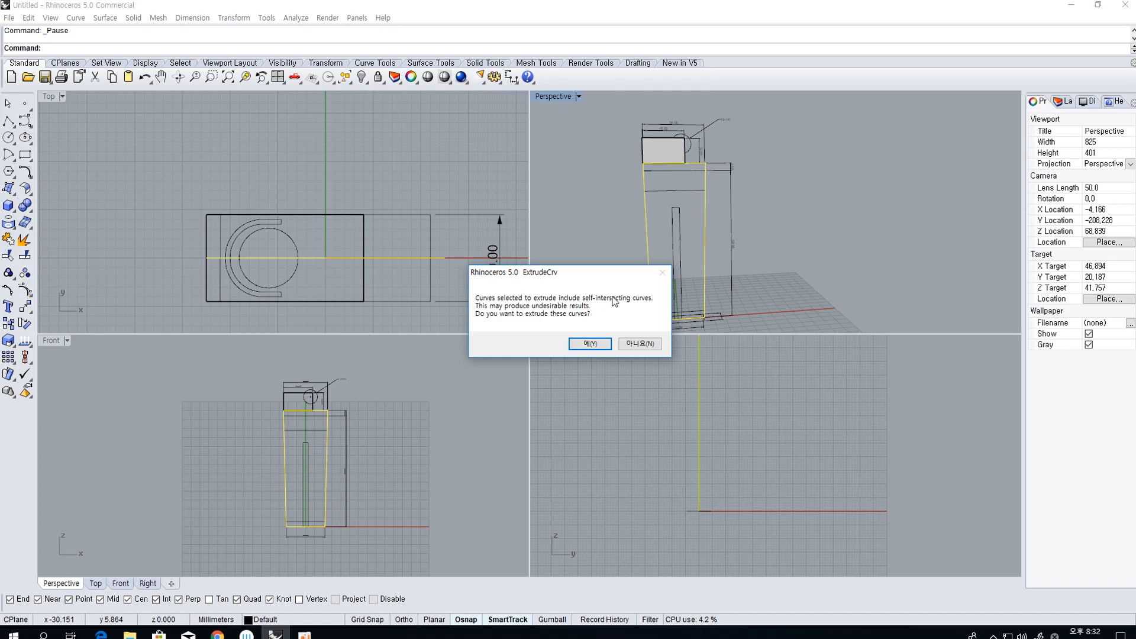
left_click(593, 340)
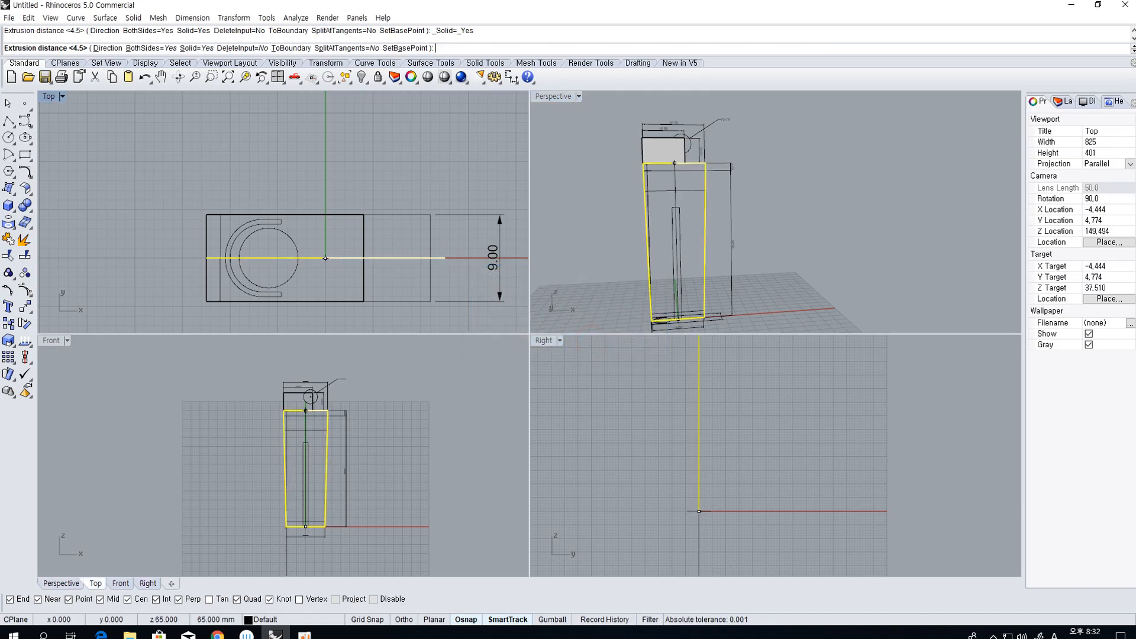
key("Escape")
Undo the joining of the body outline and the deletion of the base surface
scroll(328, 446, "up", 4)
left_click(340, 411)
key("ctrl+z")
left_click(329, 409)
left_click(337, 408)
key("ctrl+z")
left_click(325, 411)
left_click(338, 406)
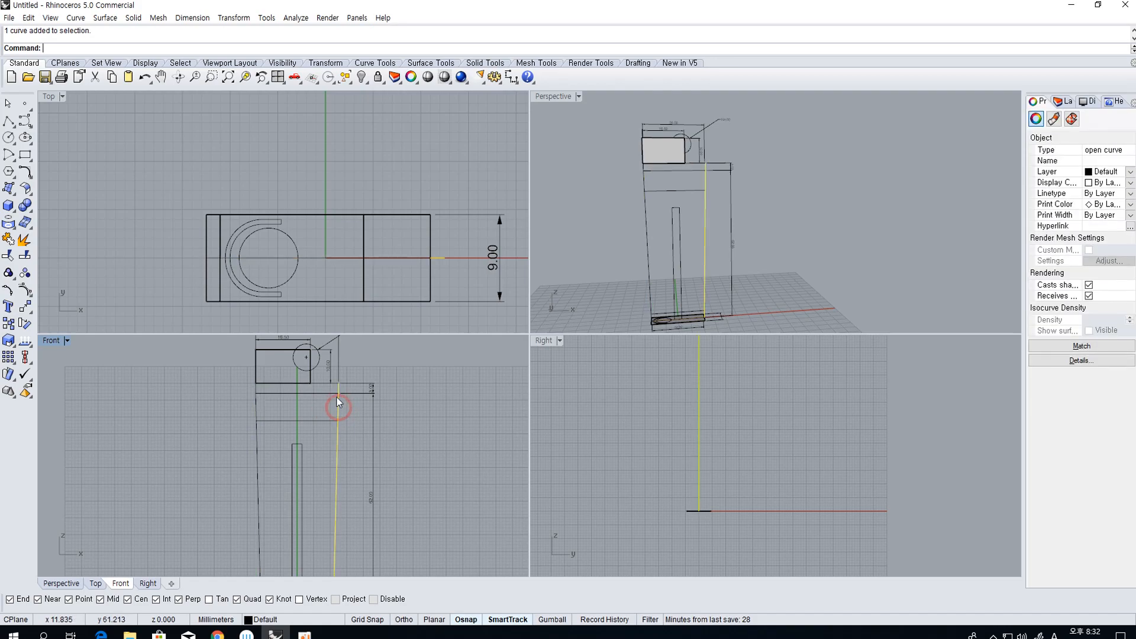
middle_click(324, 389)
left_click(324, 388)
scroll(263, 392, "up", 4)
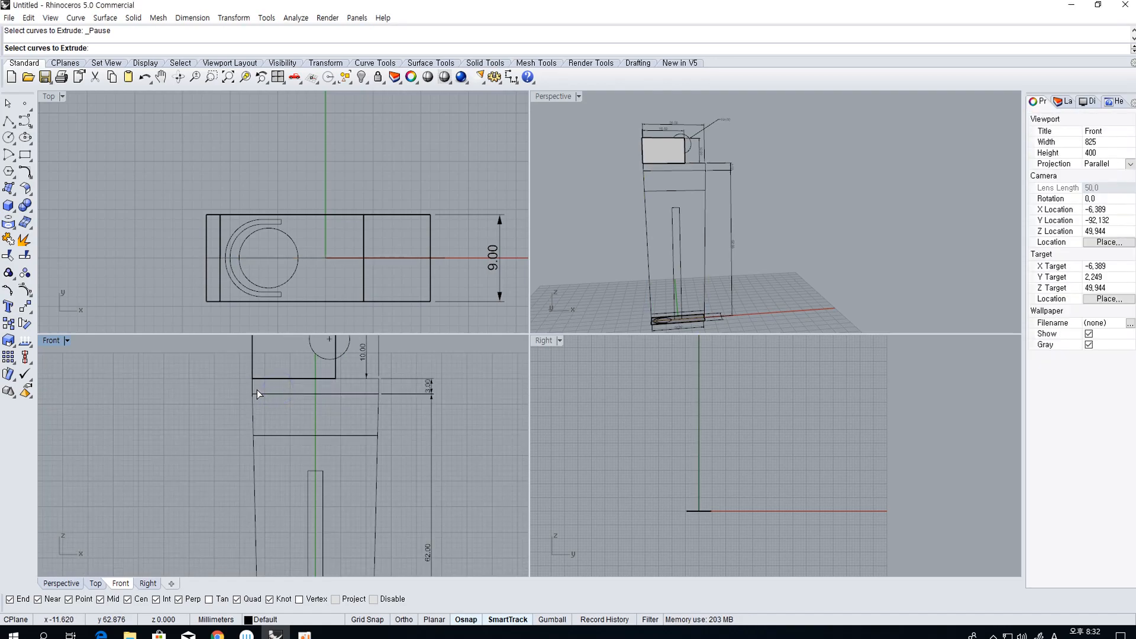
key("Escape")
left_click(252, 386)
left_click(377, 410)
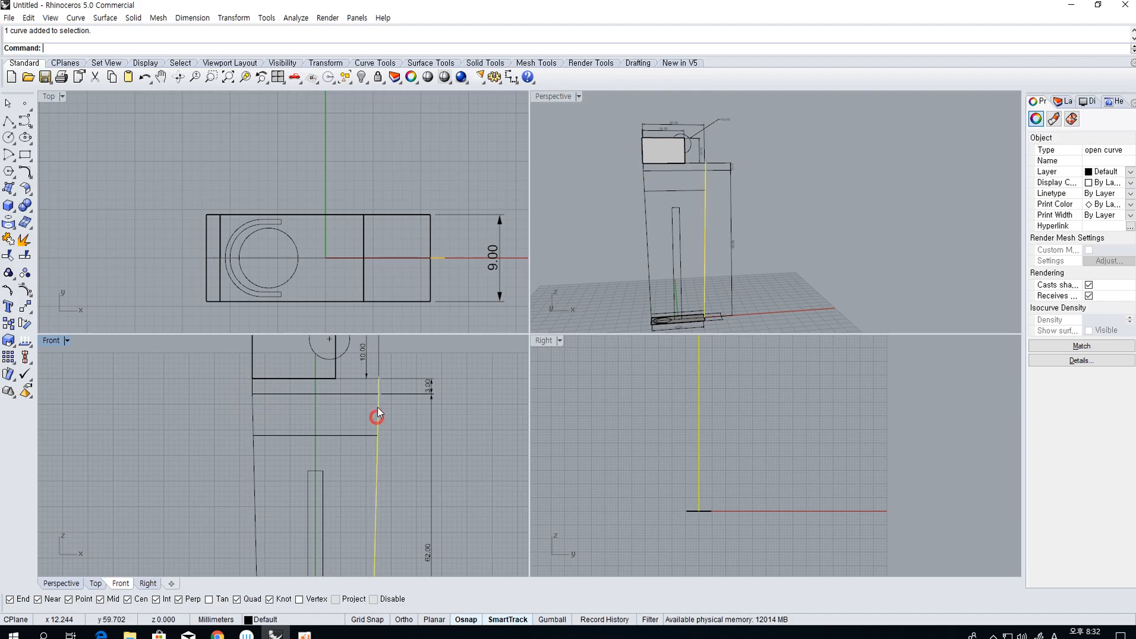
Delete the leftover flat surface at the base of the tapered body
left_click(373, 388)
left_click(380, 406, "shift")
left_click(373, 382, "shift")
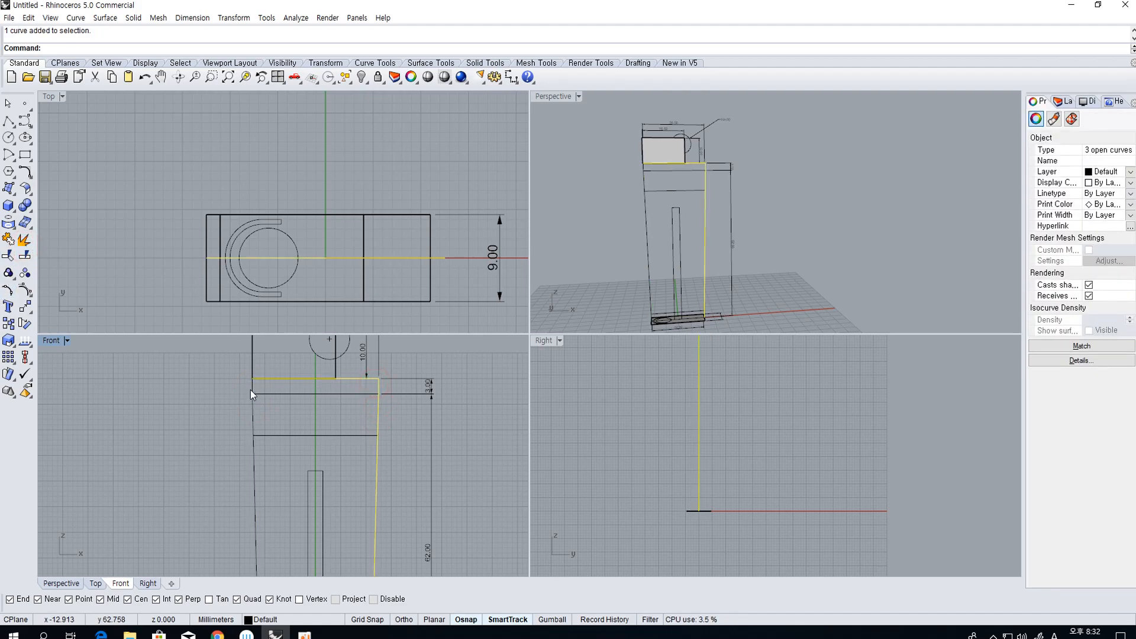
scroll(686, 322, "up", 2)
key("Delete")
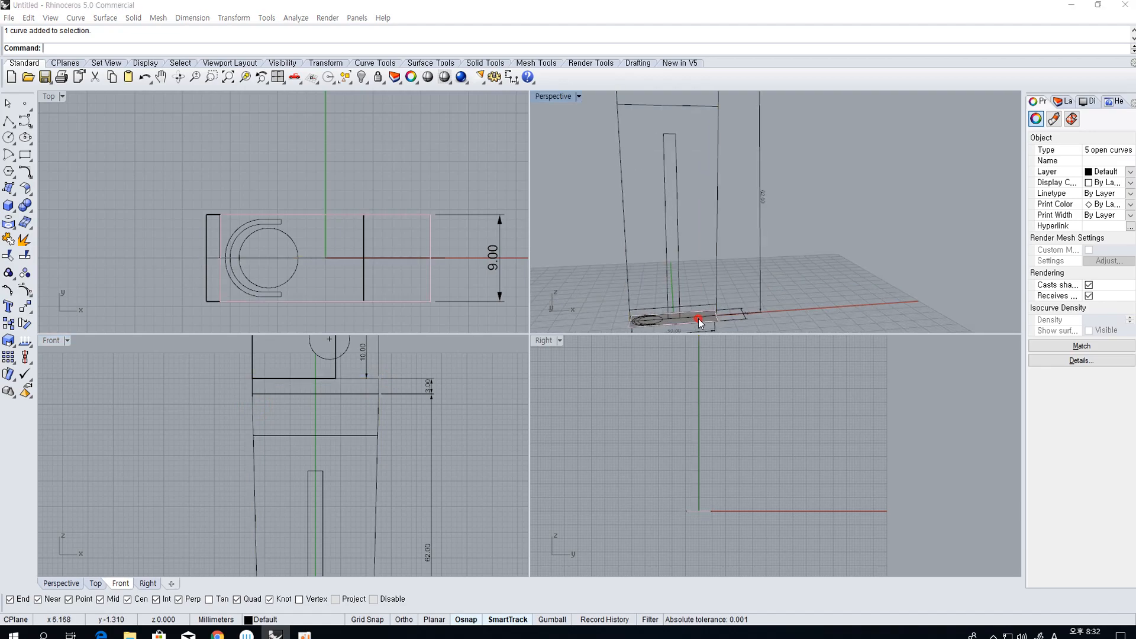
Select the six open curves that outline the tapered body, including its base, sides, upper band sides and top edge
left_click(698, 318)
left_click(715, 276, "shift")
left_click(629, 255, "shift")
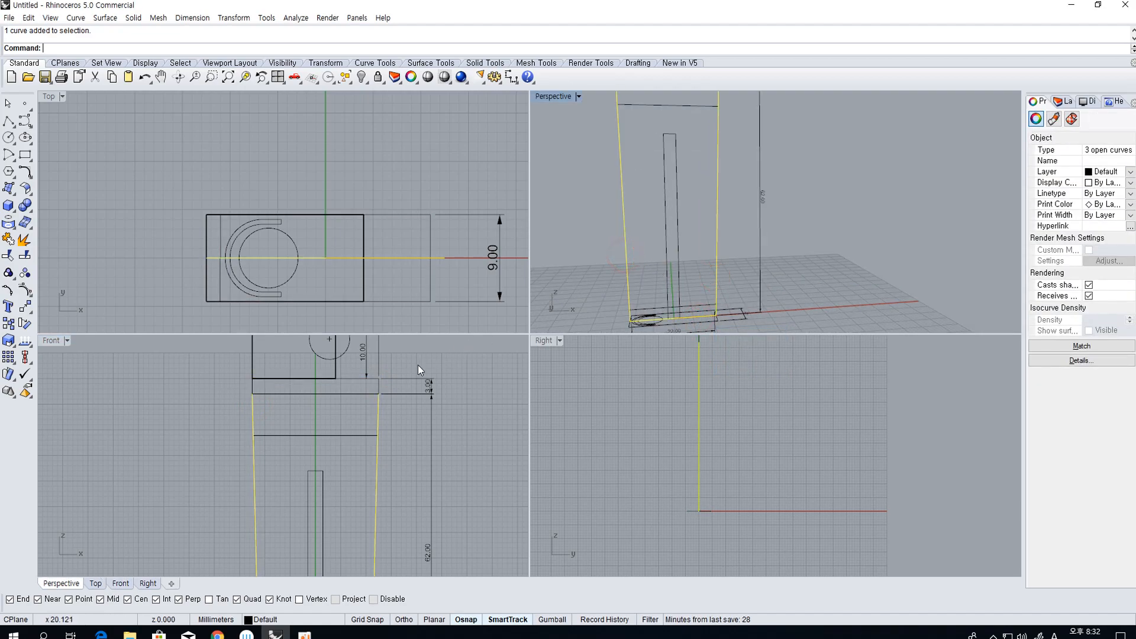
left_click(378, 388, "shift")
left_click(359, 379, "shift")
left_click(242, 394, "shift")
left_click(253, 388, "shift")
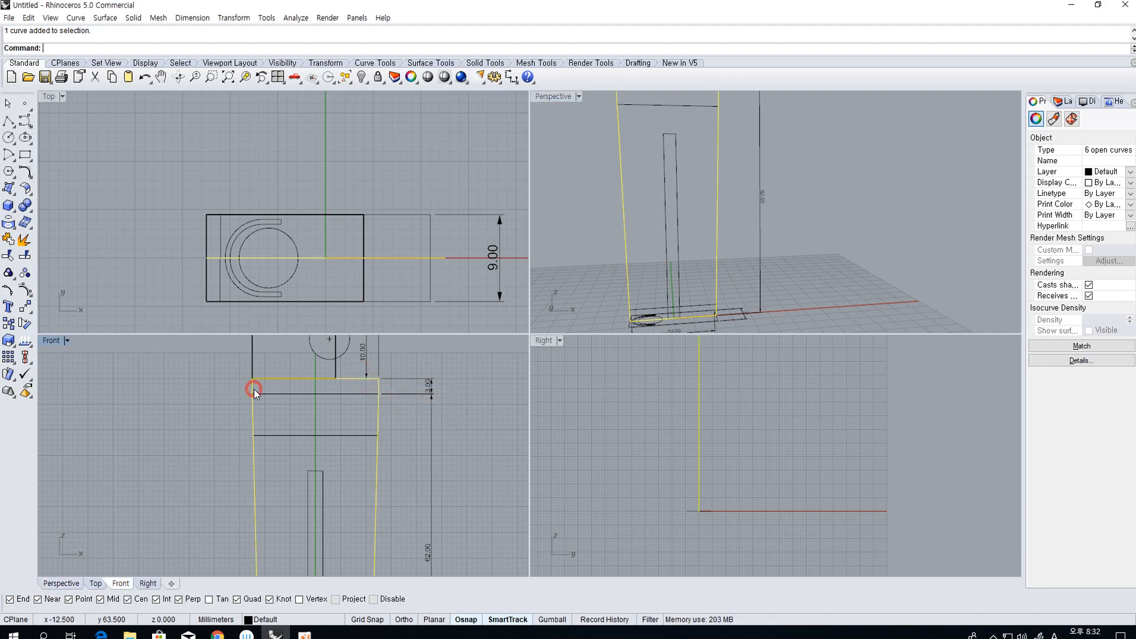
scroll(628, 292, "down", 6)
scroll(628, 292, "down", 2)
right_click_drag(684, 283, 660, 296)
scroll(698, 405, "down", 6)
right_click_drag(707, 393, 697, 420)
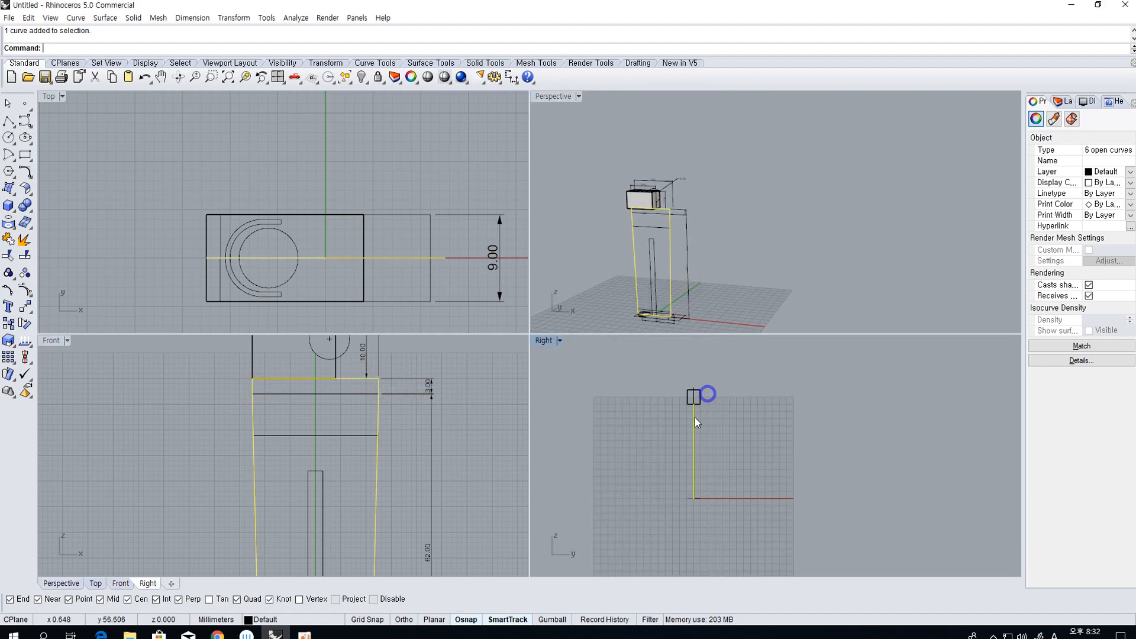
Align the selected outline curves in the Y direction with the upper block's centre line, using Set Points in the Right view
double_click(549, 341)
scroll(339, 252, "up", 3)
scroll(422, 379, "up", 1)
scroll(413, 193, "up", 6)
scroll(424, 236, "down", 3)
scroll(382, 300, "down", 5)
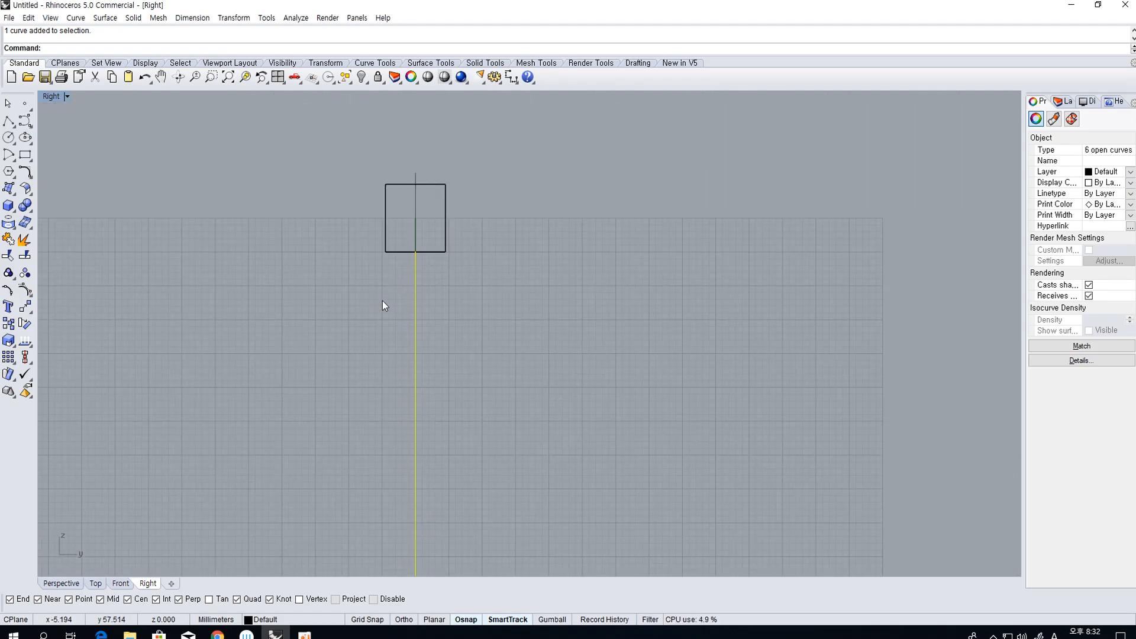
left_click(25, 358)
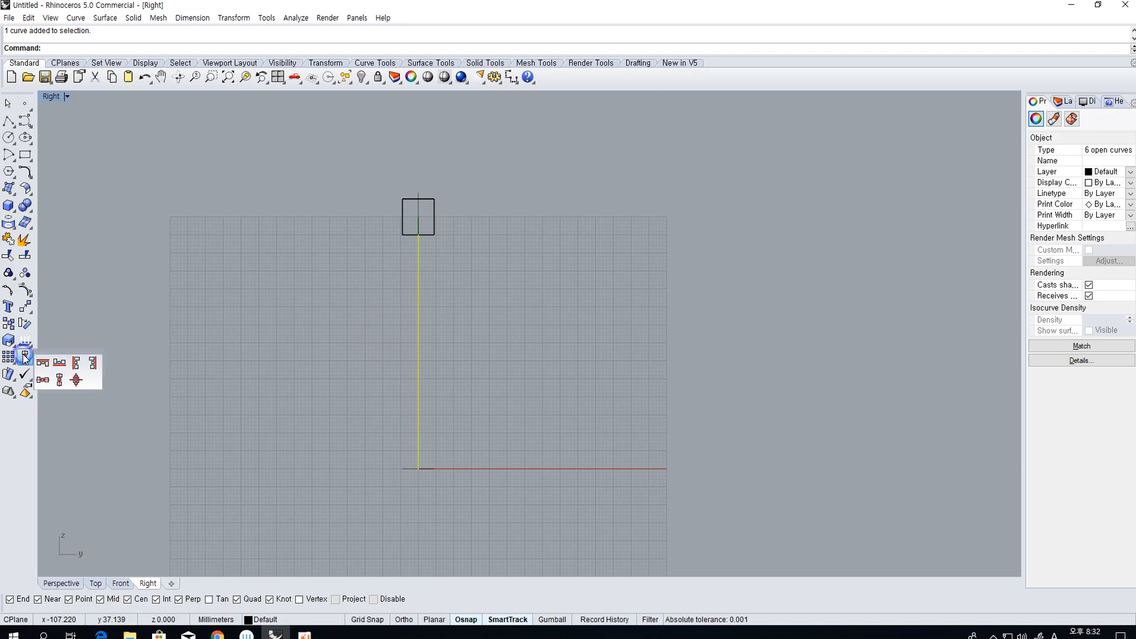
left_click(60, 379)
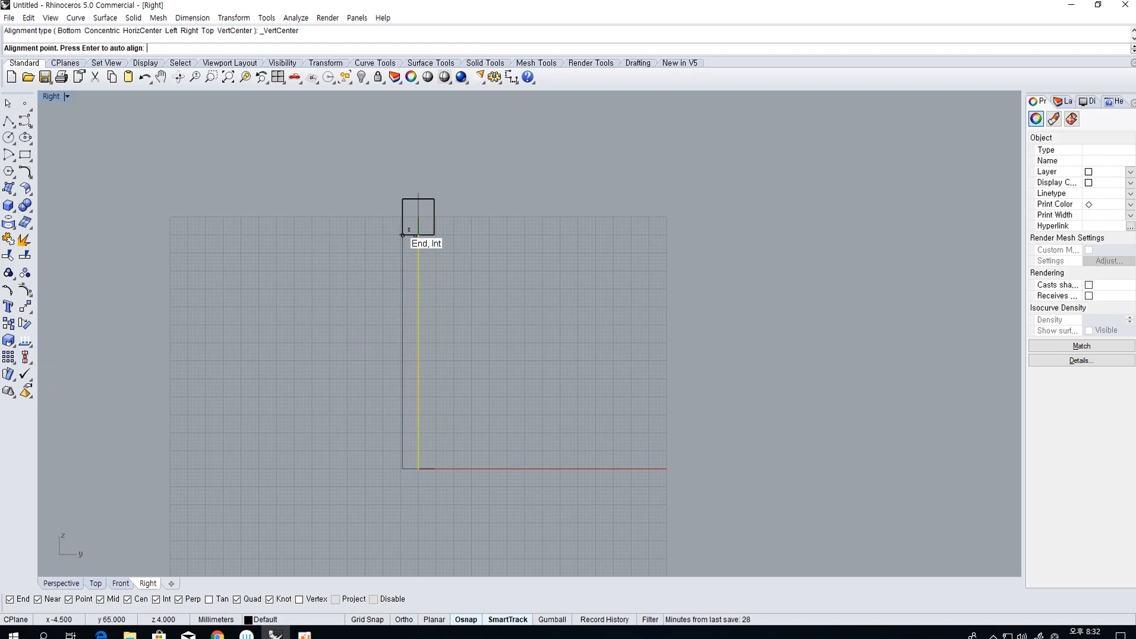
left_click(25, 307)
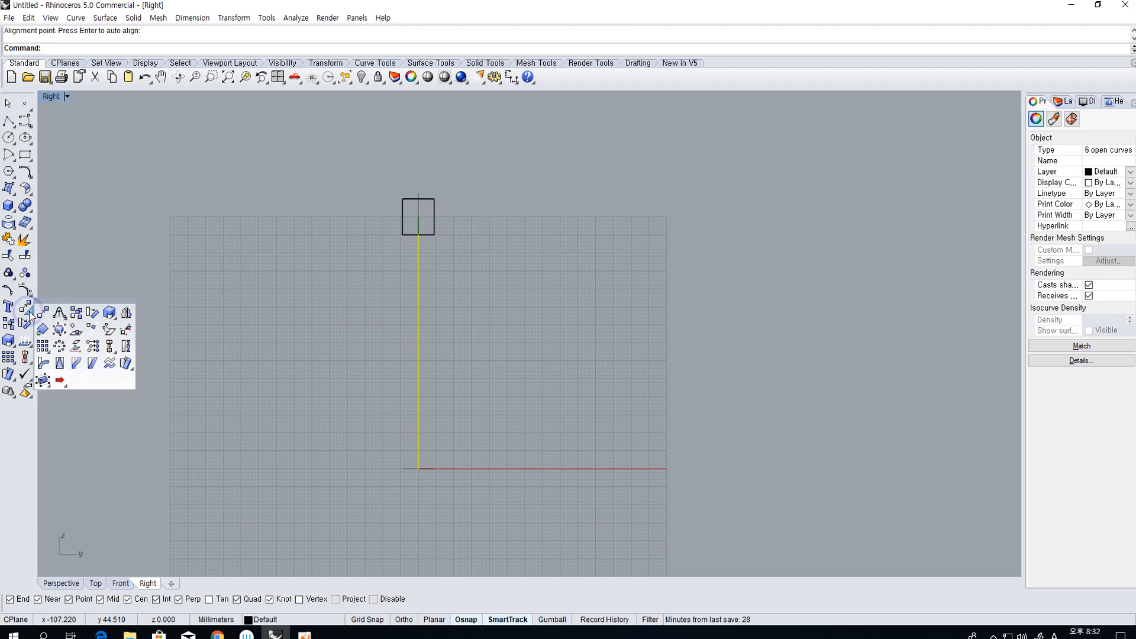
left_click(92, 347)
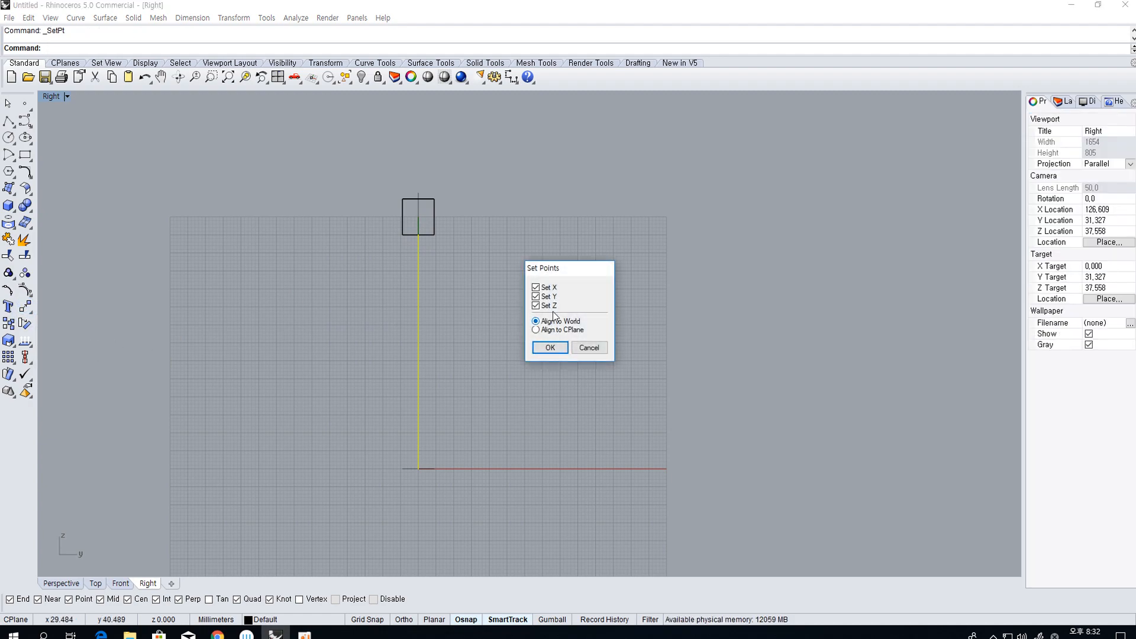
left_click(556, 349)
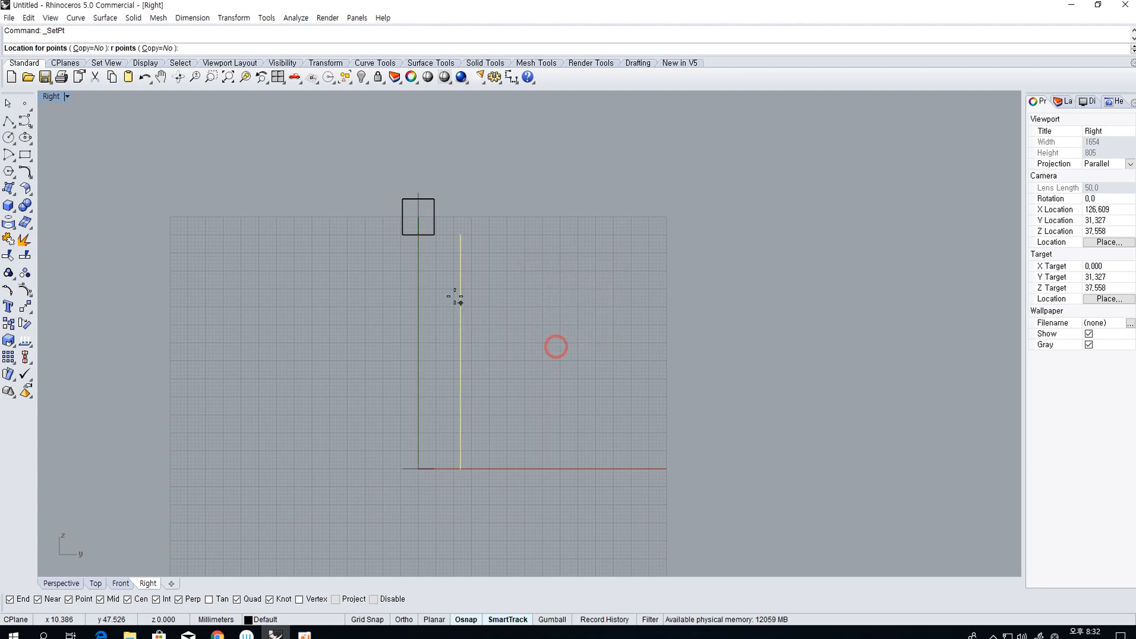
left_click(421, 238)
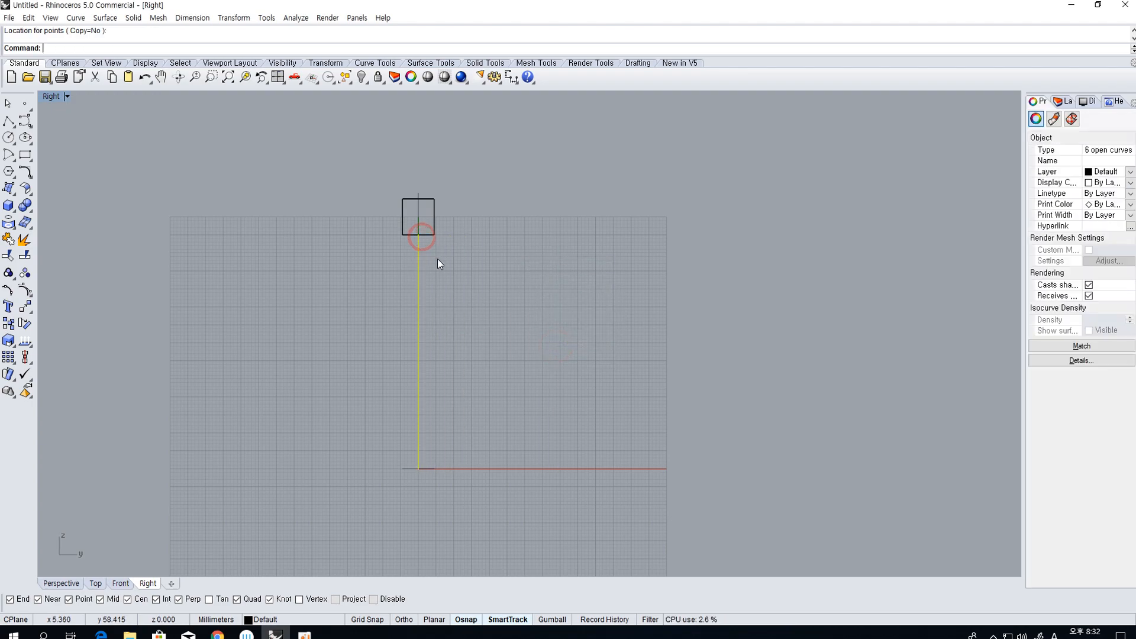
Extrude the aligned outline curves to both sides as far as the upper block's edge, for a depth of 9 mm
double_click(56, 96)
left_click(12, 208)
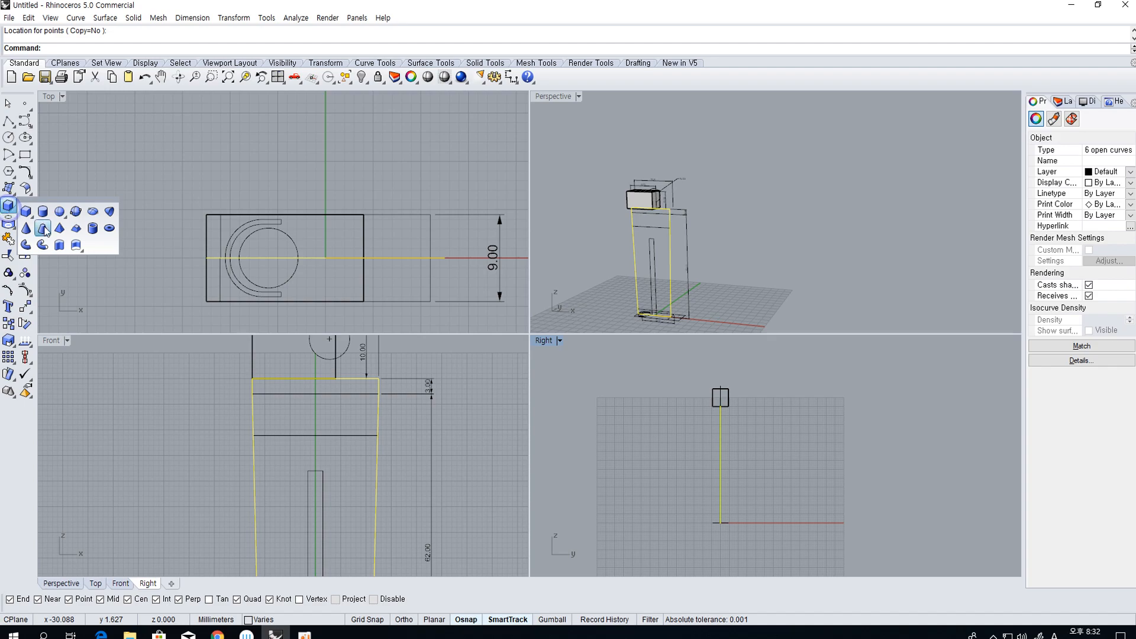
left_click(66, 249)
left_click(359, 214)
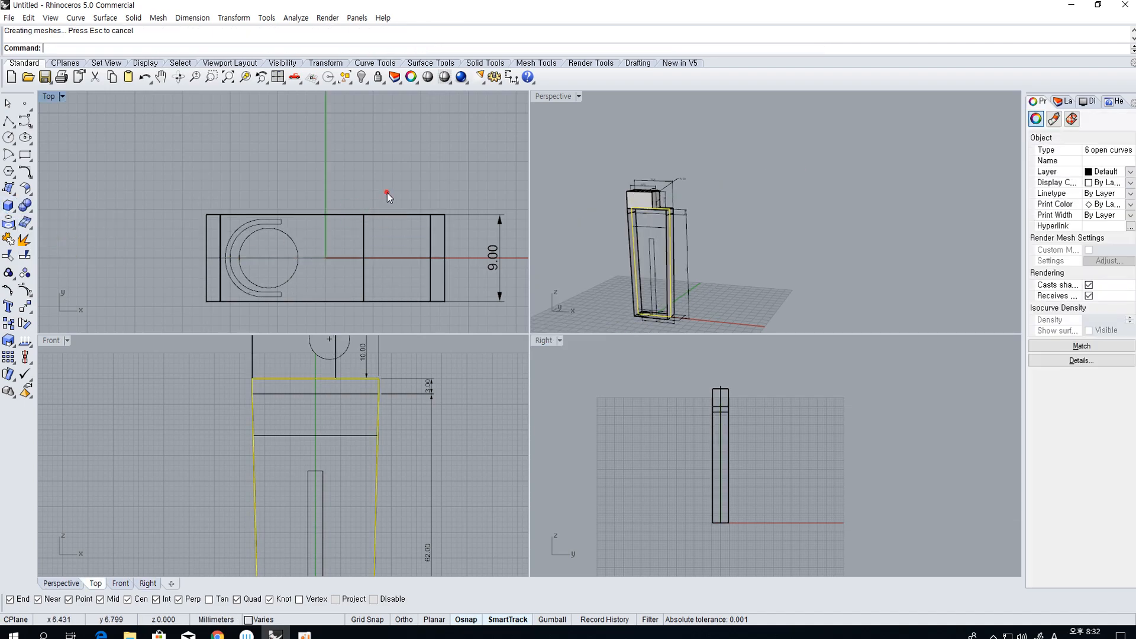
left_click(386, 193)
right_click_drag(666, 222, 678, 227)
scroll(681, 224, "up", 7)
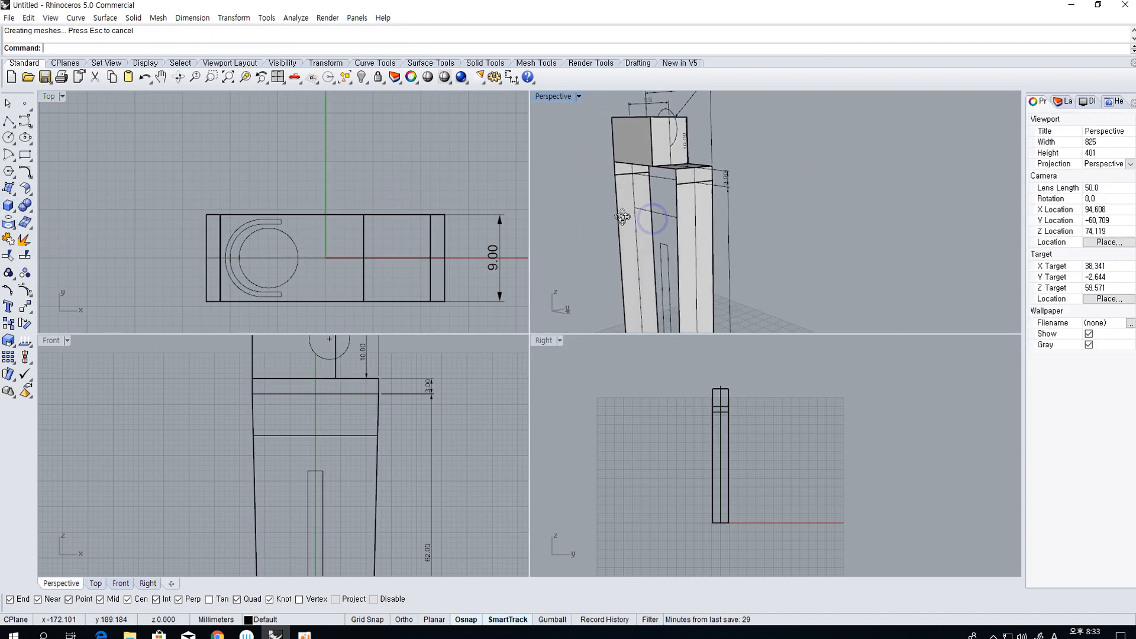
right_click_drag(695, 211, 726, 212)
left_click(624, 237)
scroll(796, 256, "down", 7)
right_click_drag(624, 238, 803, 246, "shift")
right_click_drag(804, 246, 680, 202)
scroll(782, 230, "up", 6)
left_click(716, 245)
left_click(748, 262)
left_click(809, 251)
key("Escape")
Join the extruded side, top and base surfaces of the tapered body into one polysurface
right_click_drag(778, 242, 801, 258)
left_click(776, 217)
left_click(788, 206)
left_click(795, 207)
scroll(795, 209, "down", 2)
left_click(801, 261, "shift")
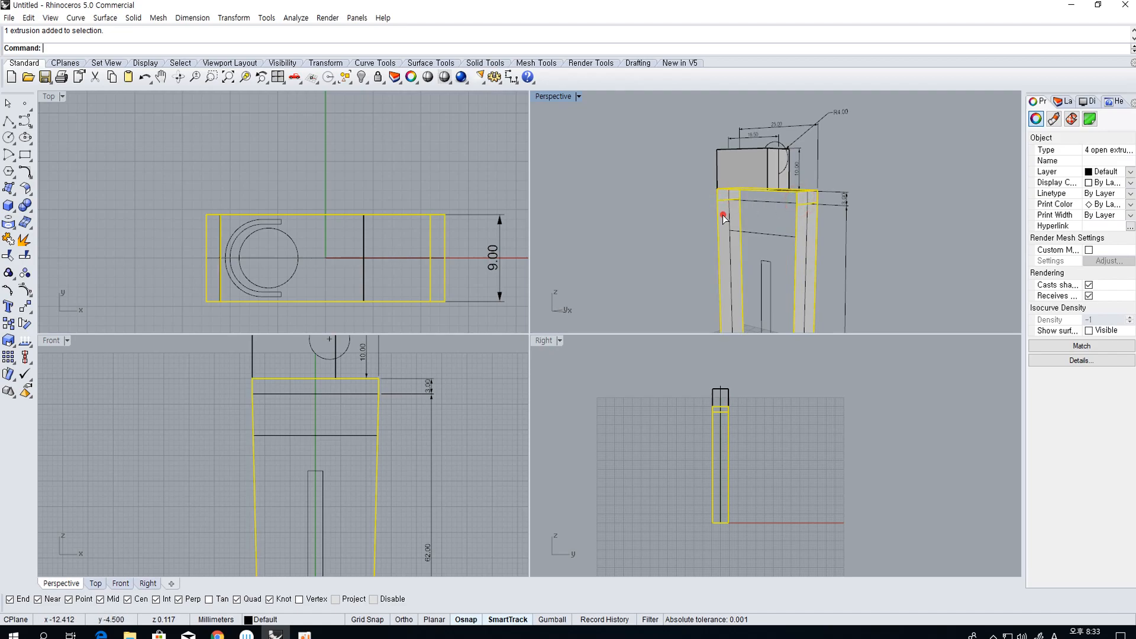
scroll(723, 217, "down", 5)
right_click_drag(737, 296, 744, 294)
scroll(743, 294, "up", 4)
left_click(755, 272, "shift")
left_click(757, 278, "shift")
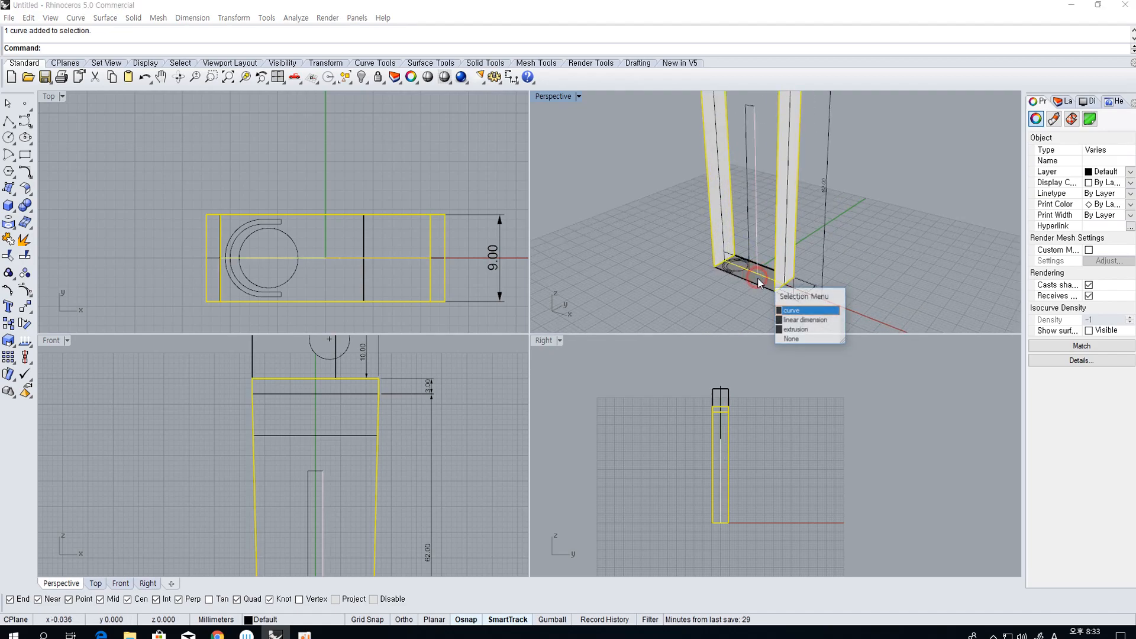
left_click(756, 274, "ctrl")
left_click(760, 280, "shift")
left_click(760, 281, "shift")
right_click(759, 281)
key("ctrl+j")
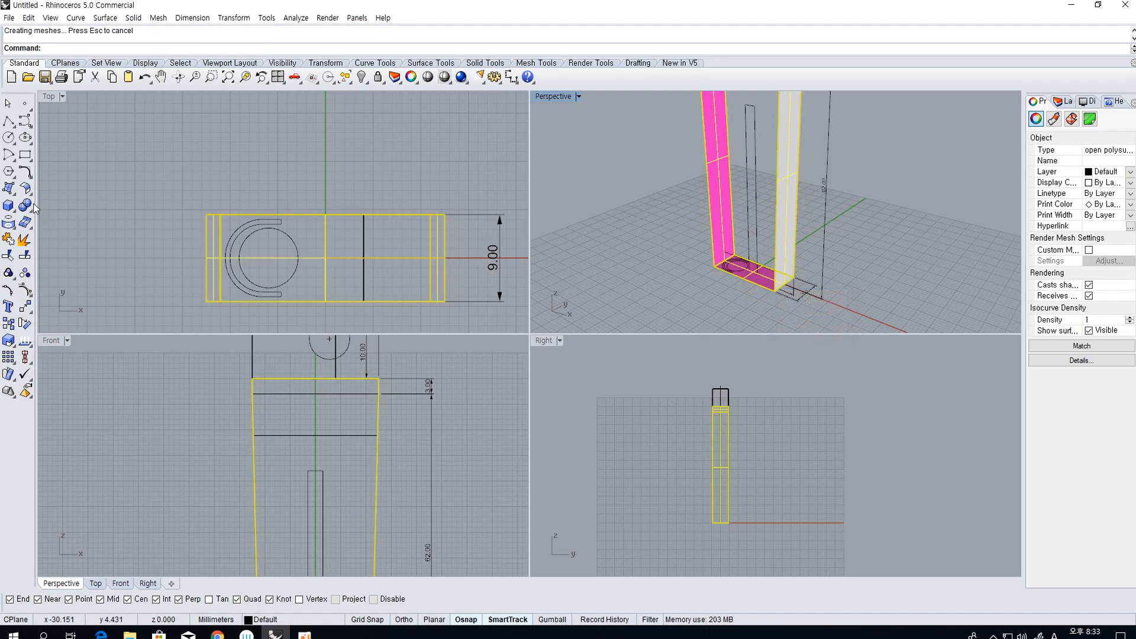
Try to cap the planar holes of the joined tapered body
left_click(28, 205)
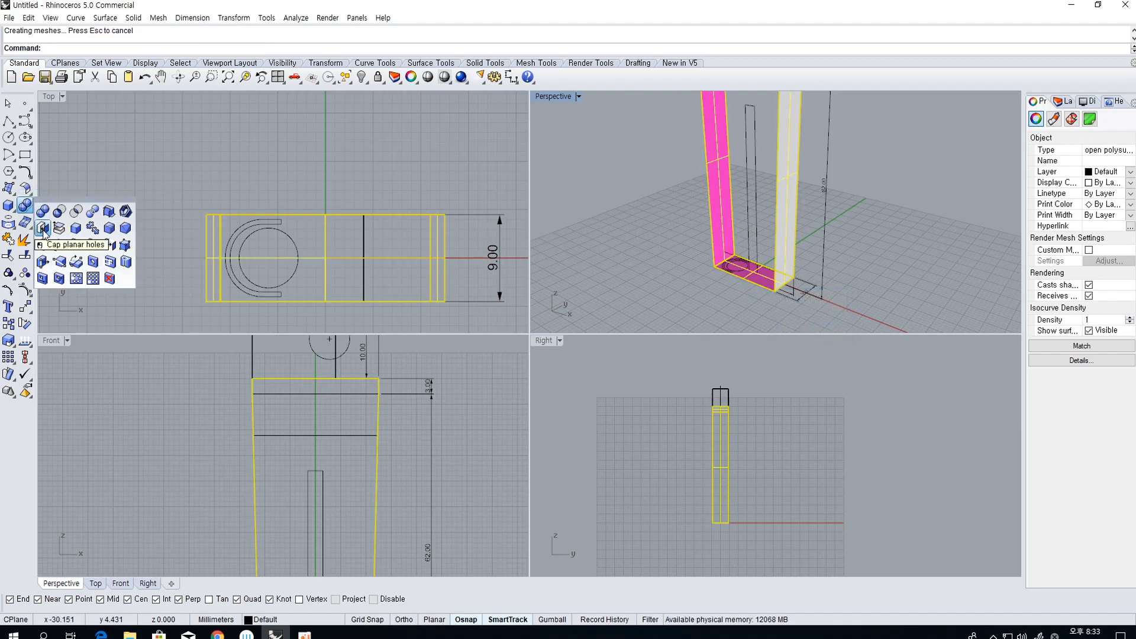
left_click(43, 229)
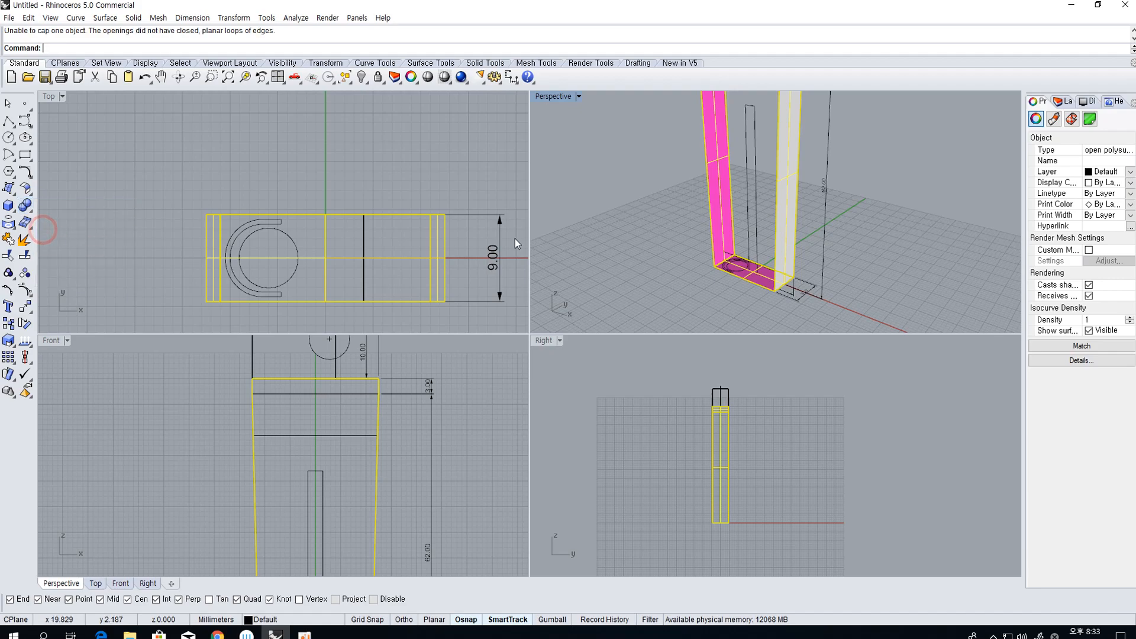
left_click(26, 212)
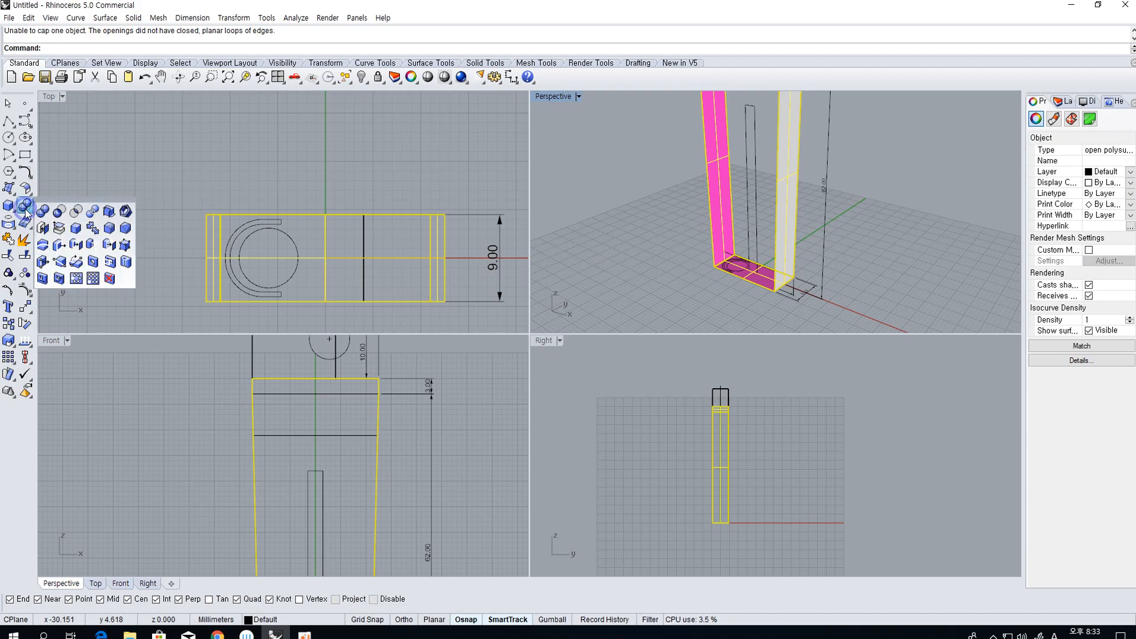
left_click(48, 229)
left_click(645, 263)
Loft a Normal surface across the rear of the 3 mm band between its two short side edges, aligning the edge directions
scroll(731, 411, "up", 4)
right_click_drag(799, 273, 647, 259)
scroll(766, 191, "up", 12)
scroll(336, 408, "down", 6)
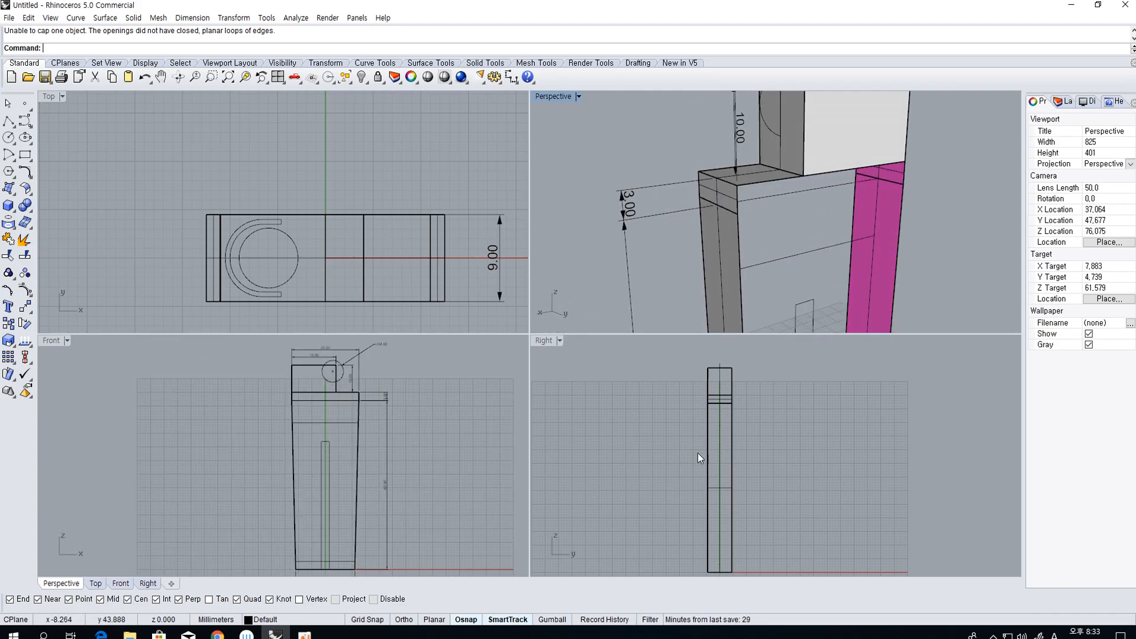
scroll(699, 473, "up", 5)
left_click(691, 523)
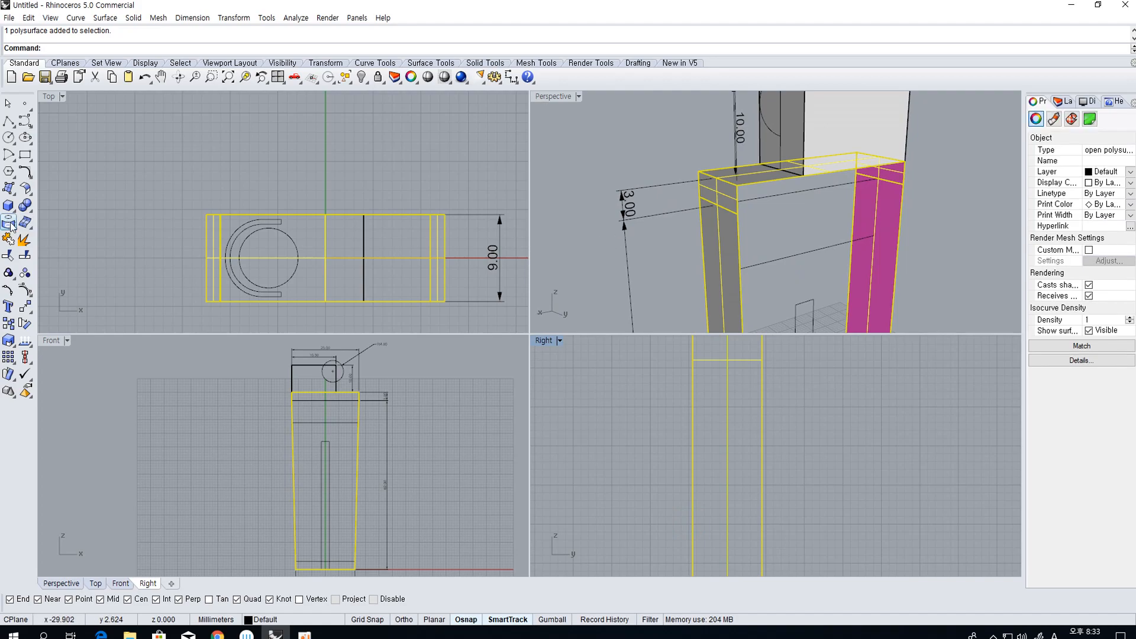
left_click(9, 189)
left_click(60, 194)
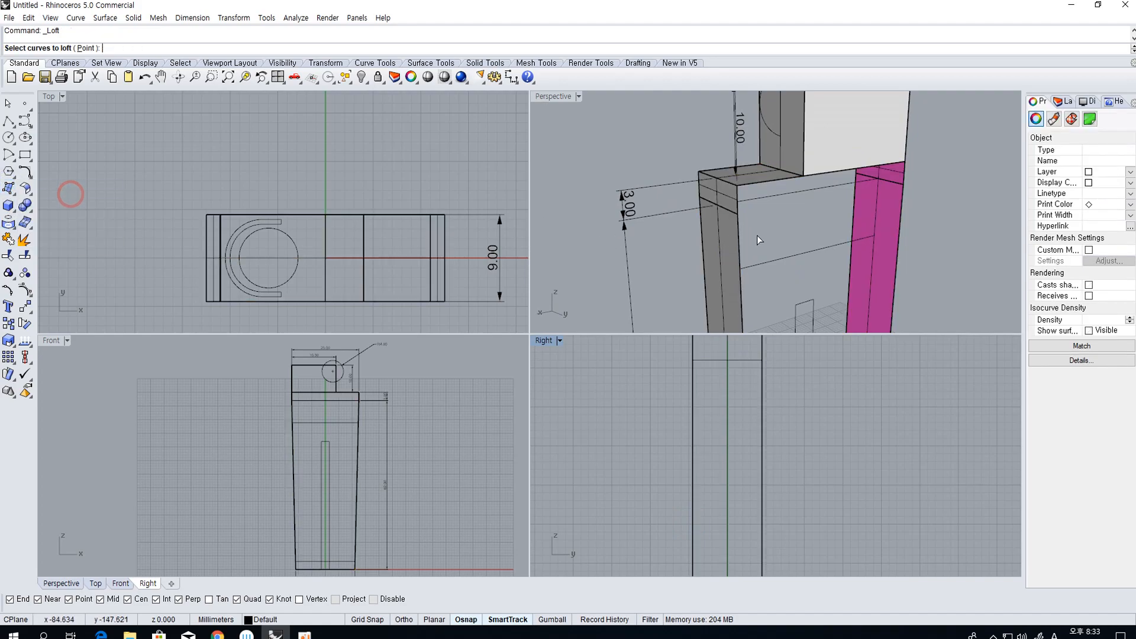
left_click(736, 200)
left_click(905, 174)
key("Return")
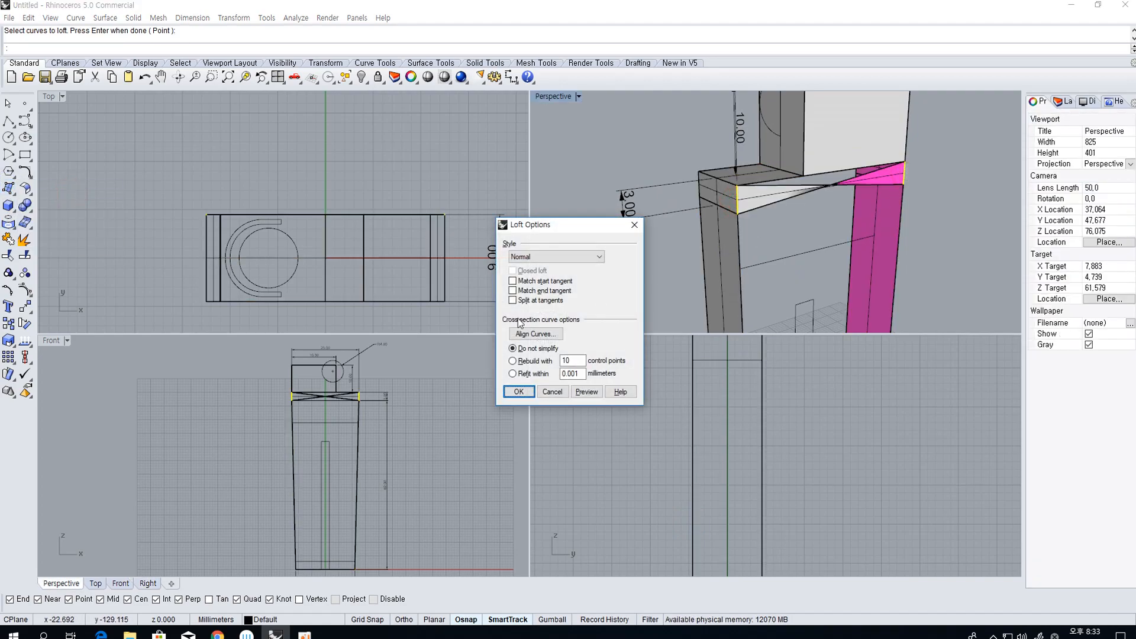
key("Return")
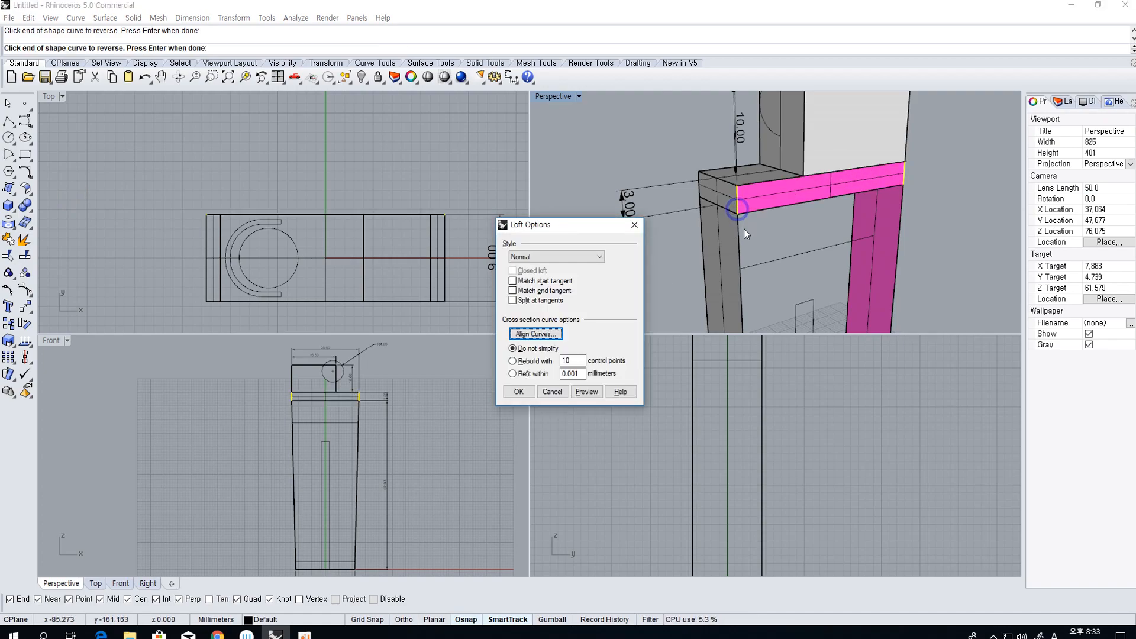
key("Return")
Loft a surface between the two long rear side edges to close the back of the tapered section
right_click(741, 253)
left_click(741, 248)
left_click(899, 236)
right_click(900, 237)
key("Return")
Loft a surface between the two short front edges of the 3 mm band
scroll(754, 259, "down", 8)
right_click_drag(753, 258, 778, 253)
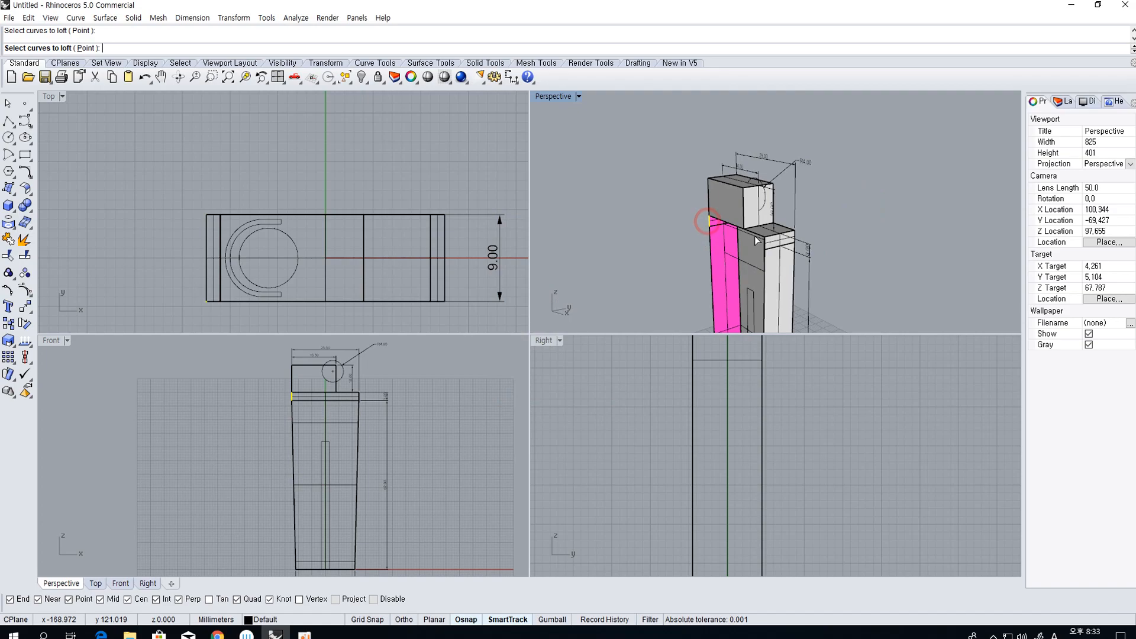
key("Return")
key("Return")
key("Return")
Loft a surface between the two long front side edges to close the front of the tapered section
left_click(764, 276)
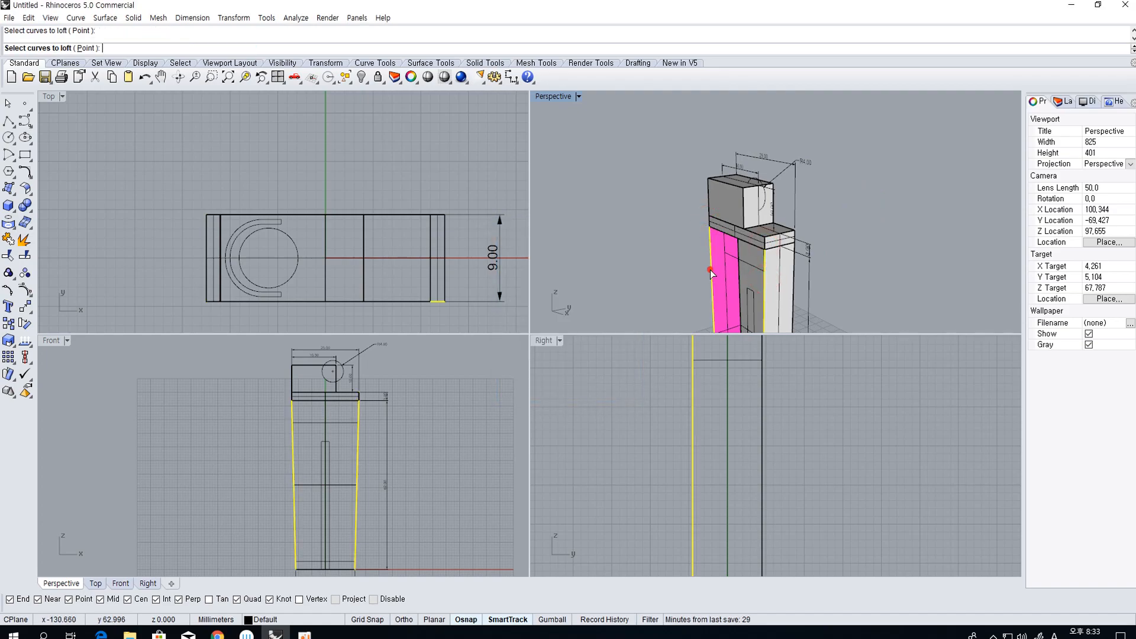
left_click(710, 271)
key("Return")
key("Return")
mouse_move(711, 273)
right_mouse_down()
mouse_move(704, 253)
mouse_move(712, 274)
mouse_move(702, 283)
mouse_move(714, 260)
mouse_move(723, 286)
right_mouse_up()
Delete the tapered section's front surface and undo that deletion
left_click(691, 278)
left_click(833, 279)
left_click(715, 243)
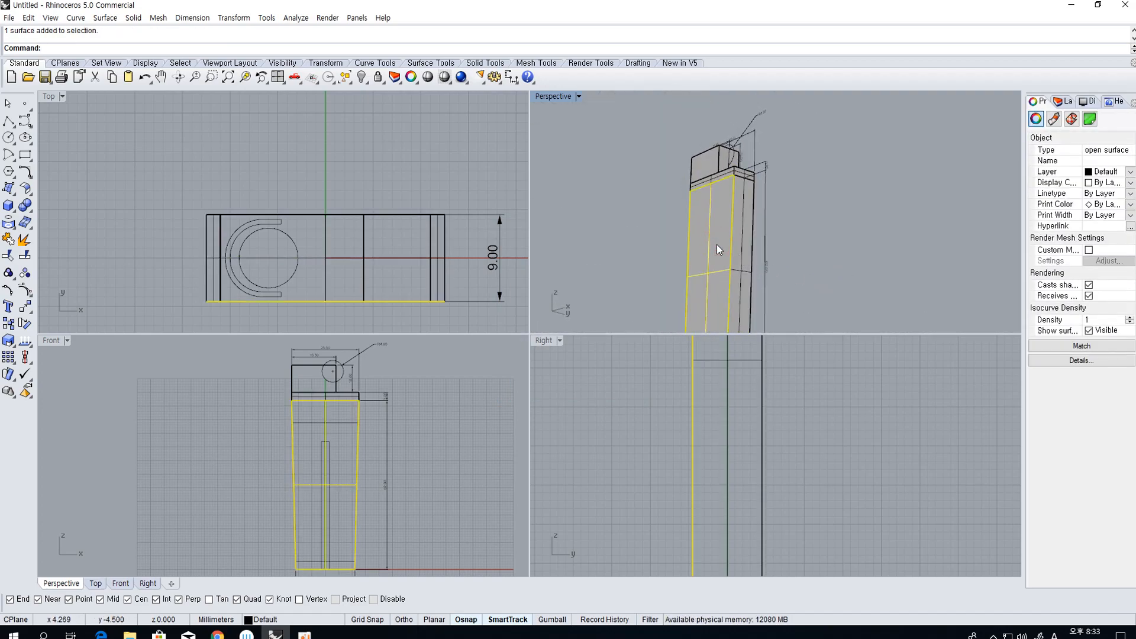
key("Delete")
key("ctrl+z")
Join the lofted front and rear surfaces with the polysurface of the tapered body's walls
left_click(746, 238)
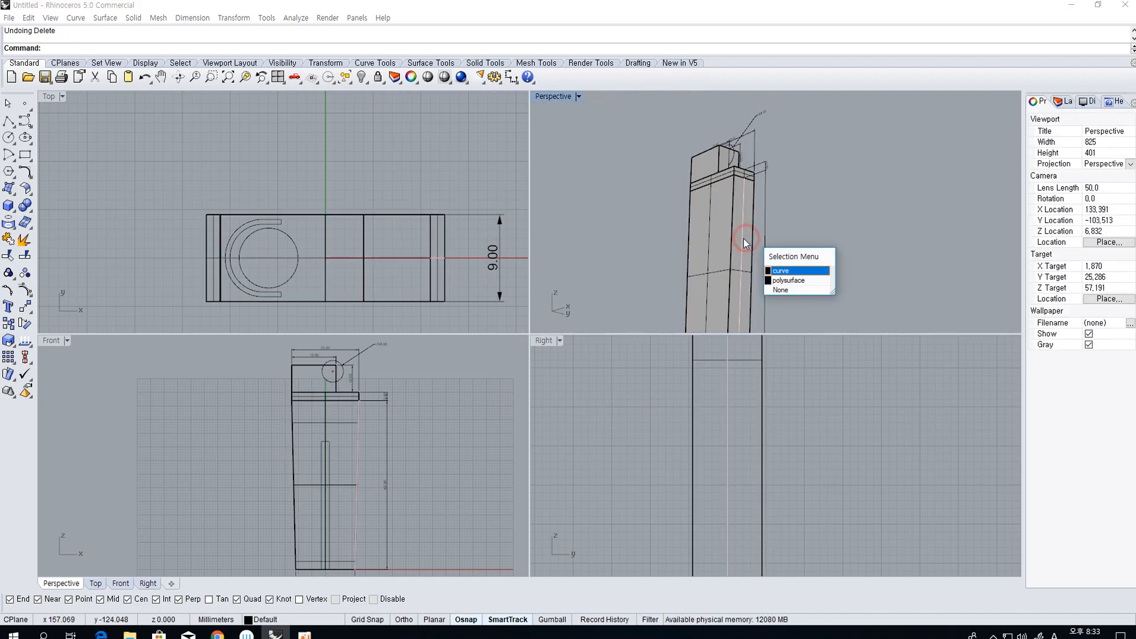
left_click(740, 239)
left_click(723, 235, "shift")
right_click_drag(722, 229, 696, 203)
scroll(713, 192, "up", 6)
left_click(711, 181, "shift")
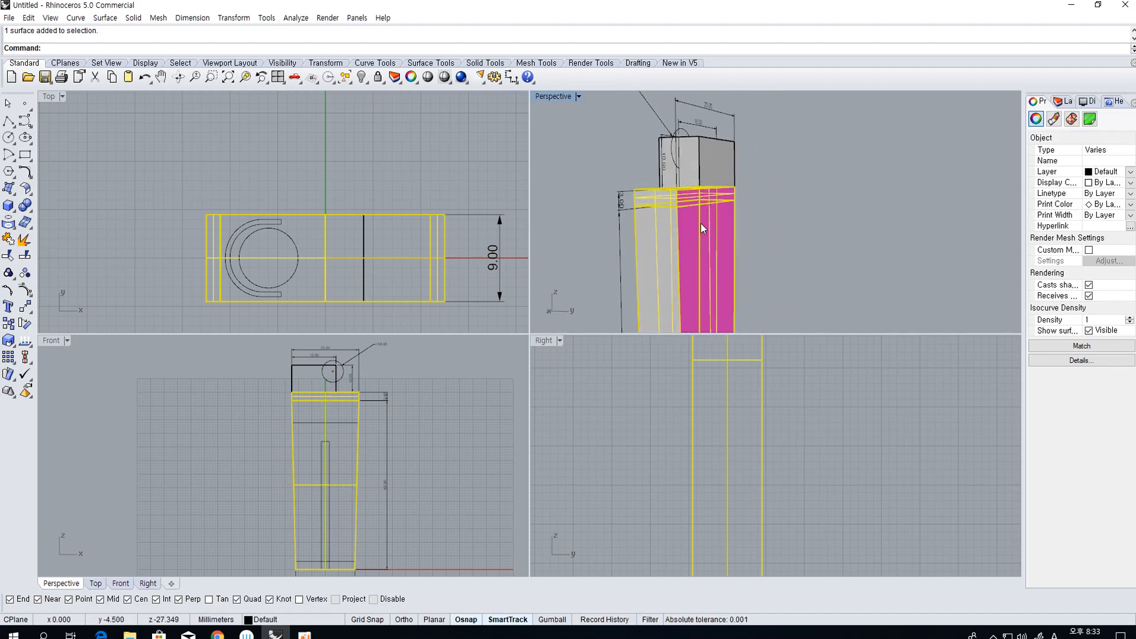
key("ctrl+j")
Show the naked edges of the joined tapered body and examine where they lie around its base
left_click(696, 250)
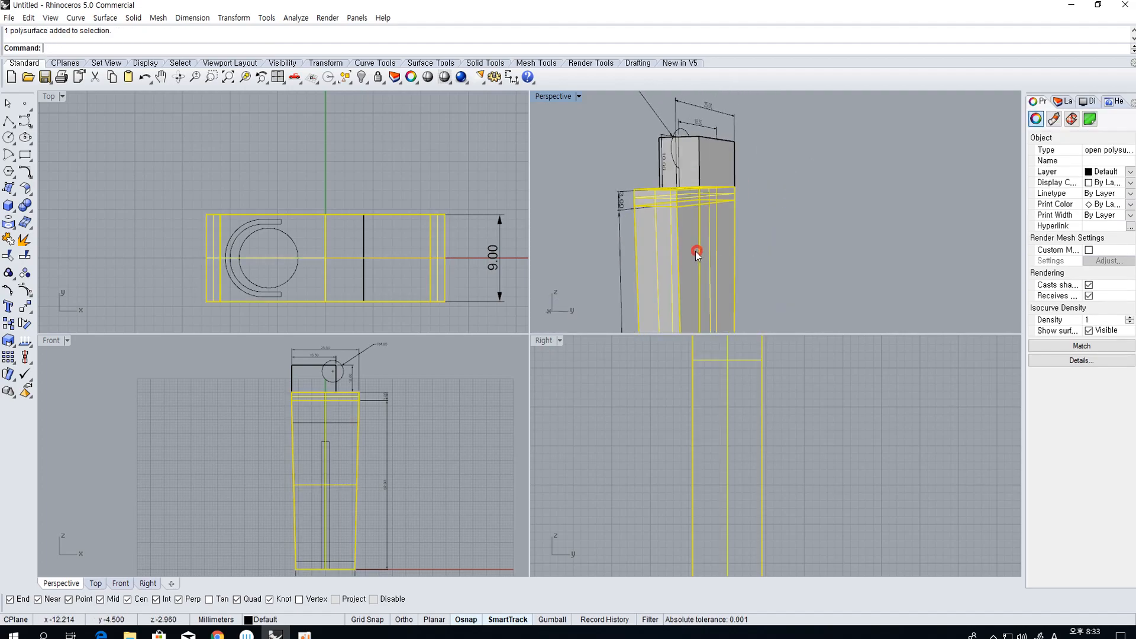
left_click(31, 310)
left_click(26, 343)
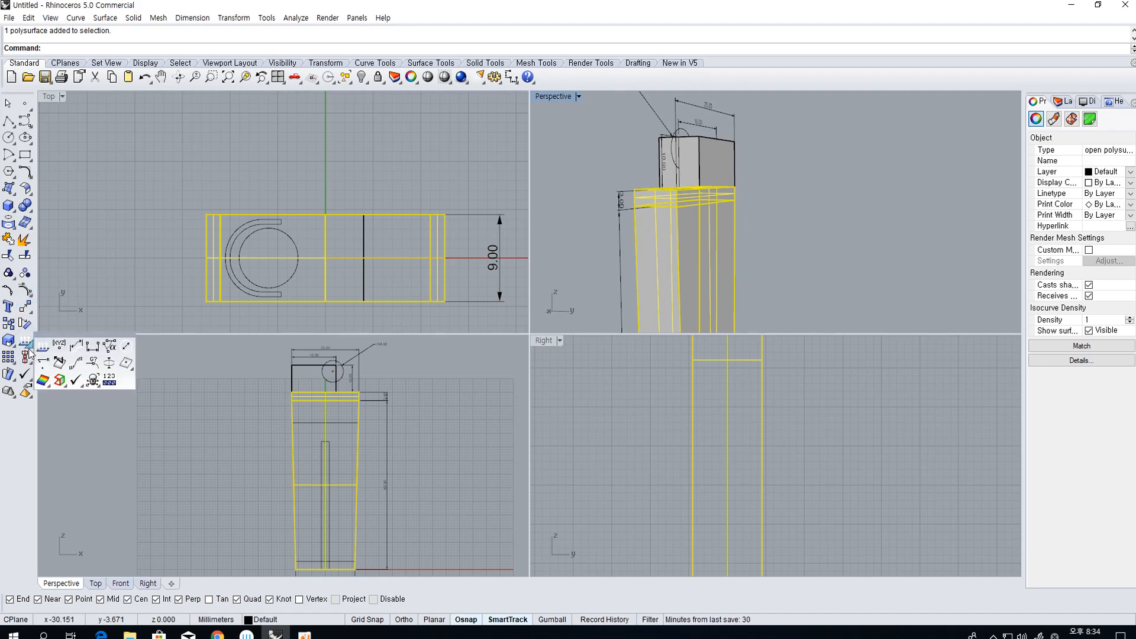
left_click(57, 382)
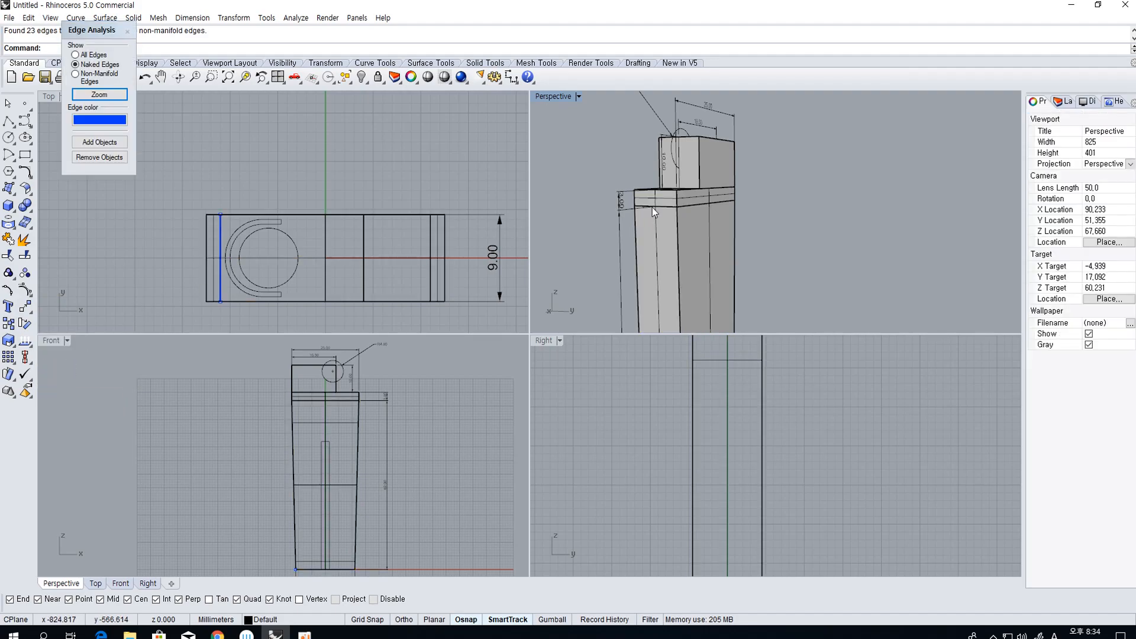
scroll(653, 212, "up", 10)
scroll(329, 472, "down", 4)
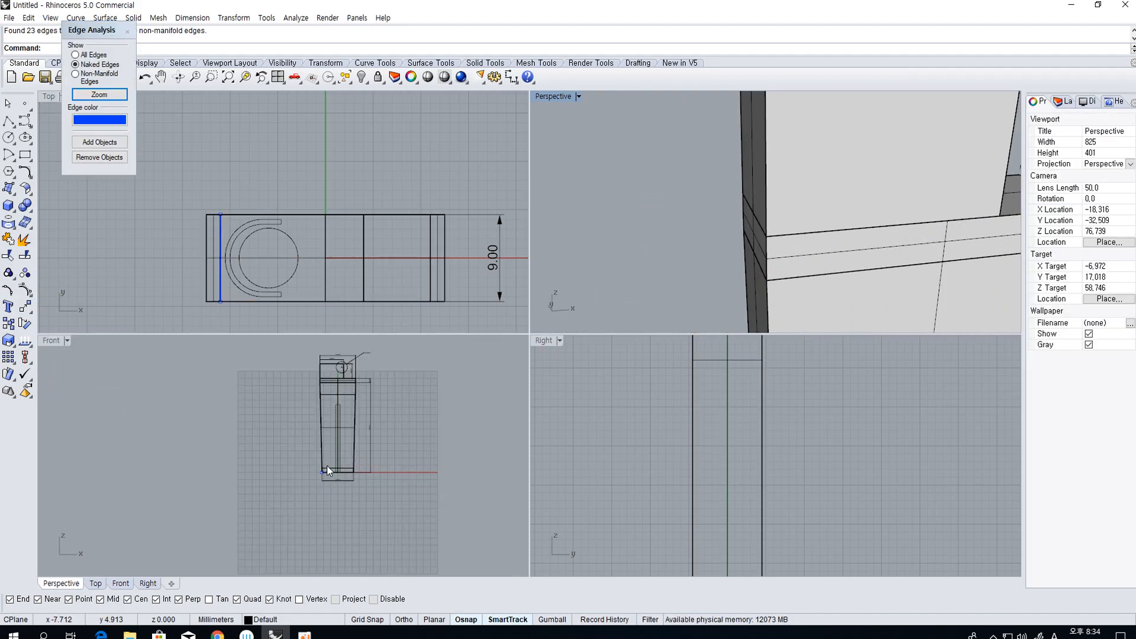
scroll(329, 472, "up", 5)
scroll(696, 461, "up", 3)
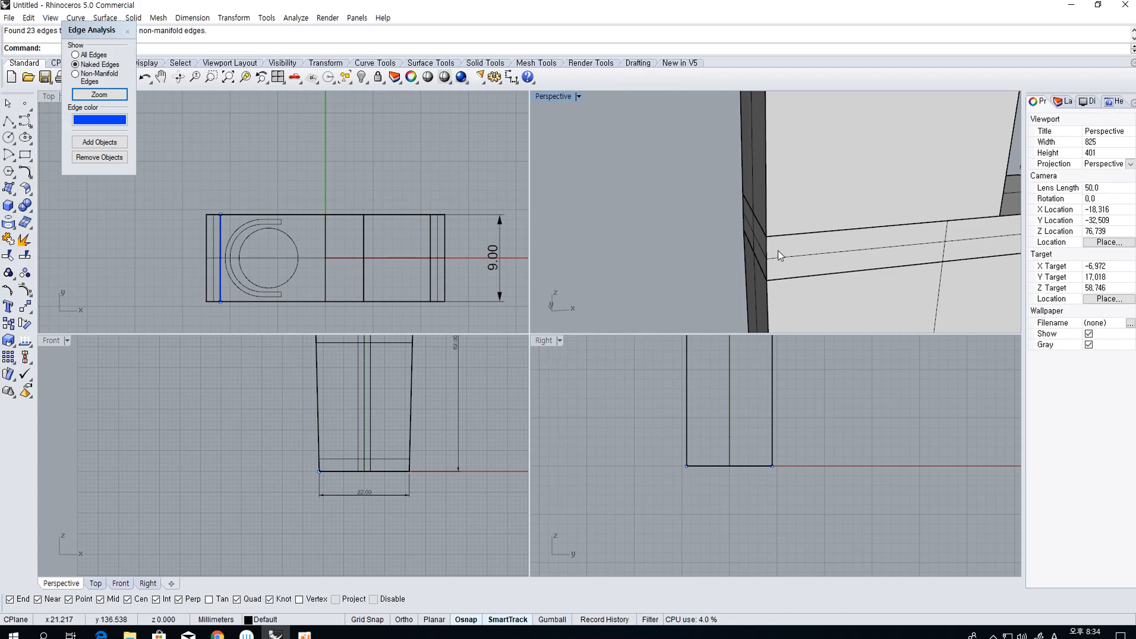
scroll(778, 253, "down", 12)
right_click_drag(813, 286, 834, 250)
scroll(774, 295, "up", 12)
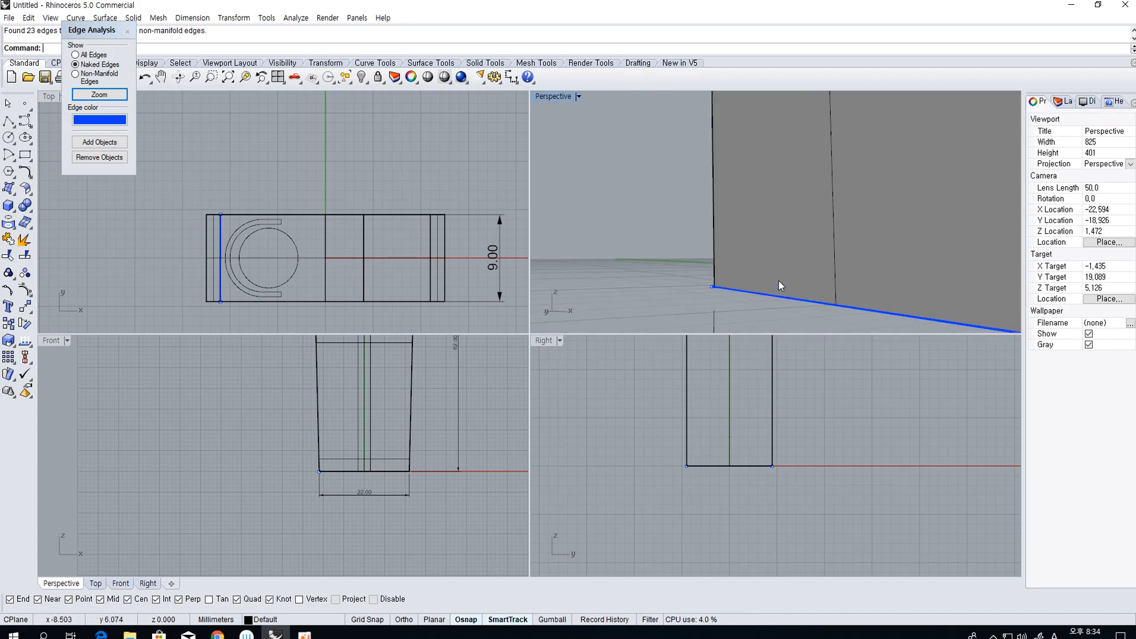
Delete the joined polysurface of the tapered body and the misaligned curve along its base outline
mouse_move(789, 278)
right_mouse_down()
mouse_move(722, 279)
mouse_move(769, 275)
right_mouse_up()
left_click(661, 231)
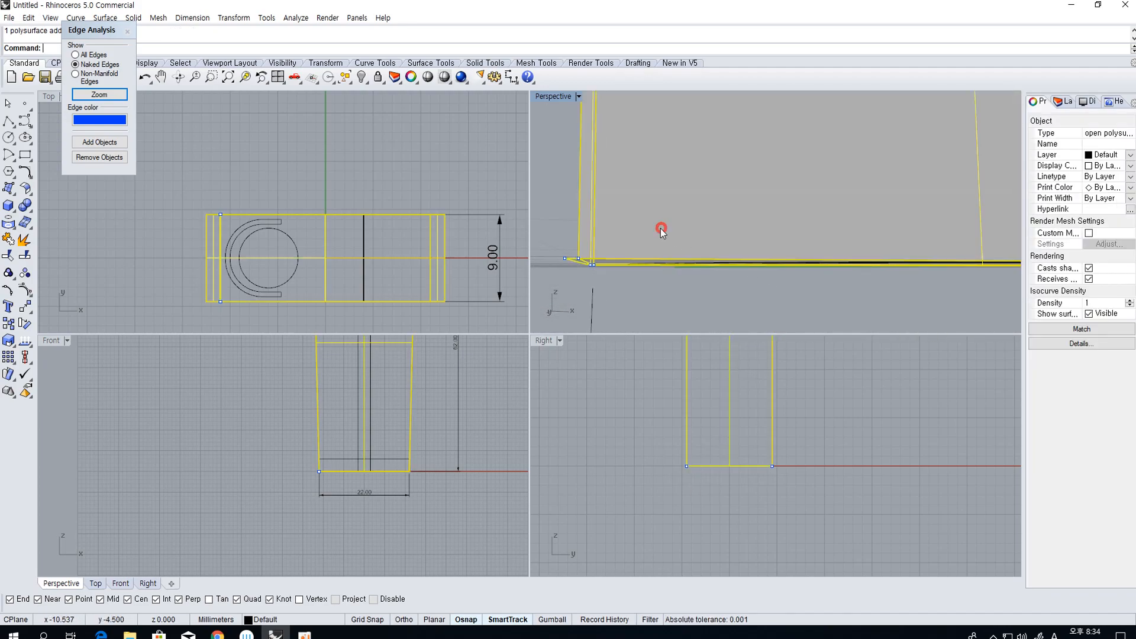
left_click(576, 261)
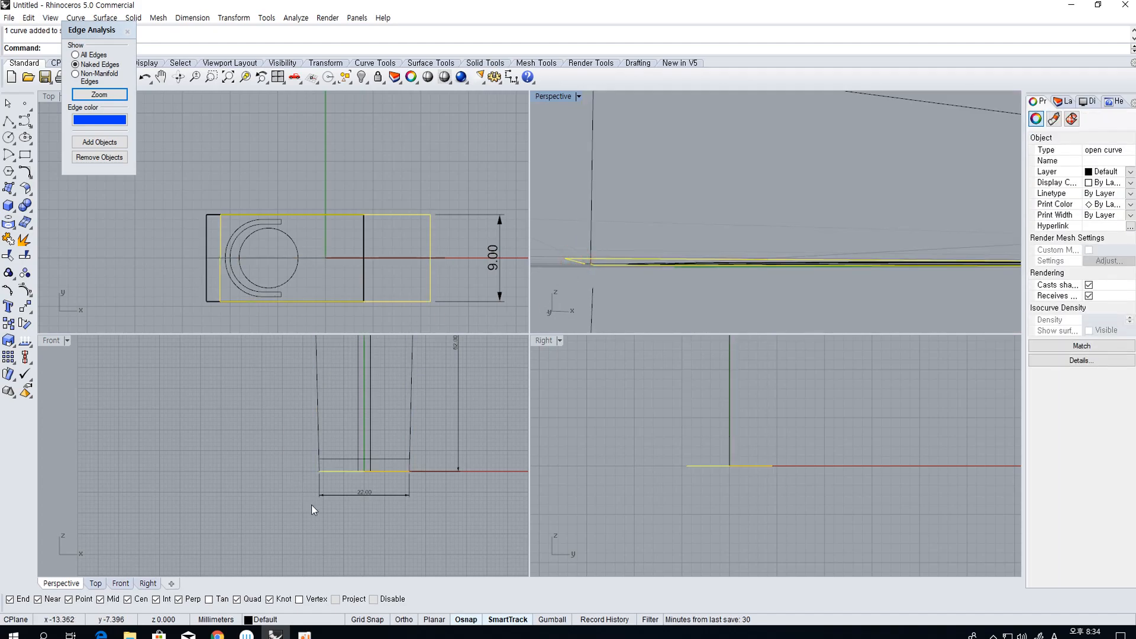
scroll(194, 229, "up", 2)
scroll(246, 281, "up", 3)
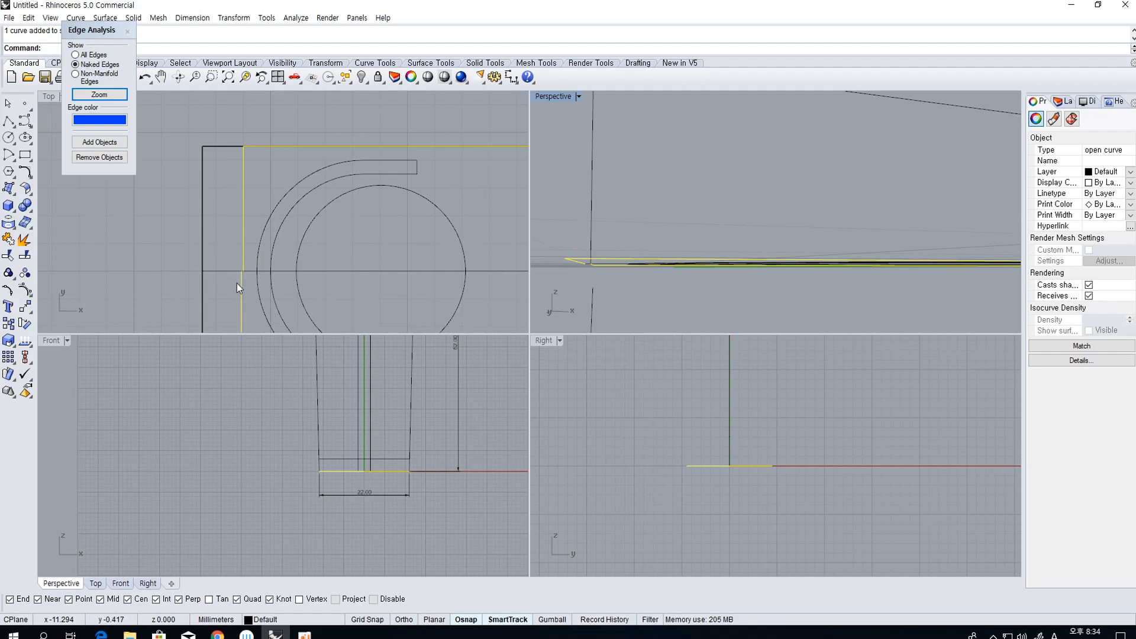
right_click_drag(669, 198, 654, 290)
scroll(673, 254, "down", 5)
scroll(640, 256, "up", 6)
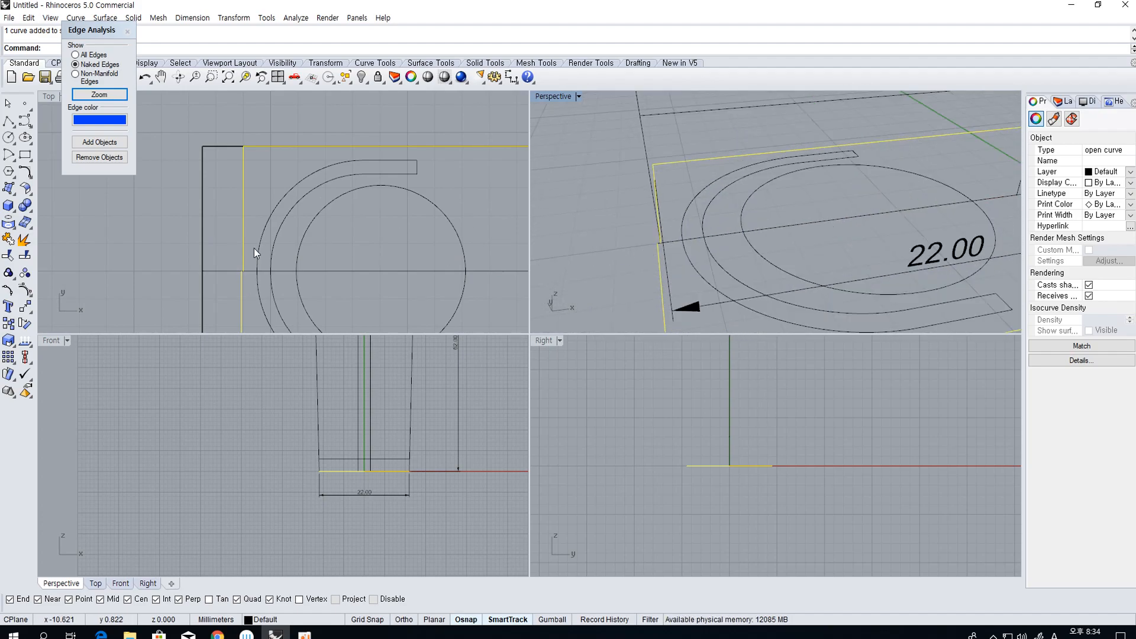
right_click_drag(687, 276, 648, 260)
key("Delete")
Draw a 4.5 mm line from the midpoint of the base's narrow side to its front corner
left_click(7, 120)
left_click(647, 202)
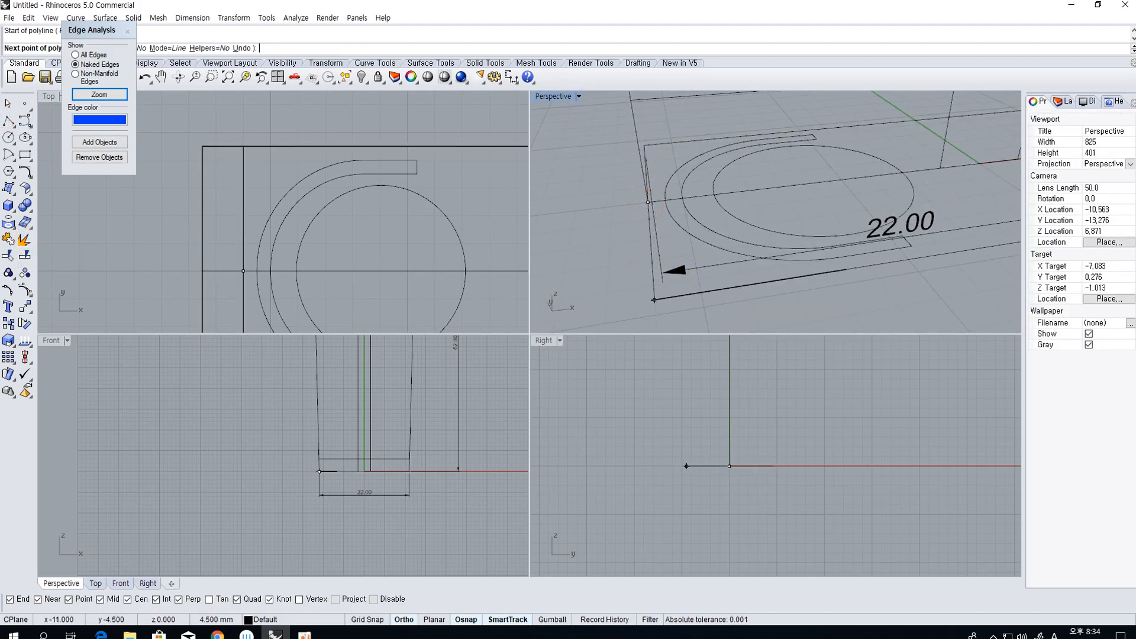
left_click(654, 299, "shift")
right_click(654, 300)
left_click_drag(658, 300, 666, 303)
key("ctrl+z")
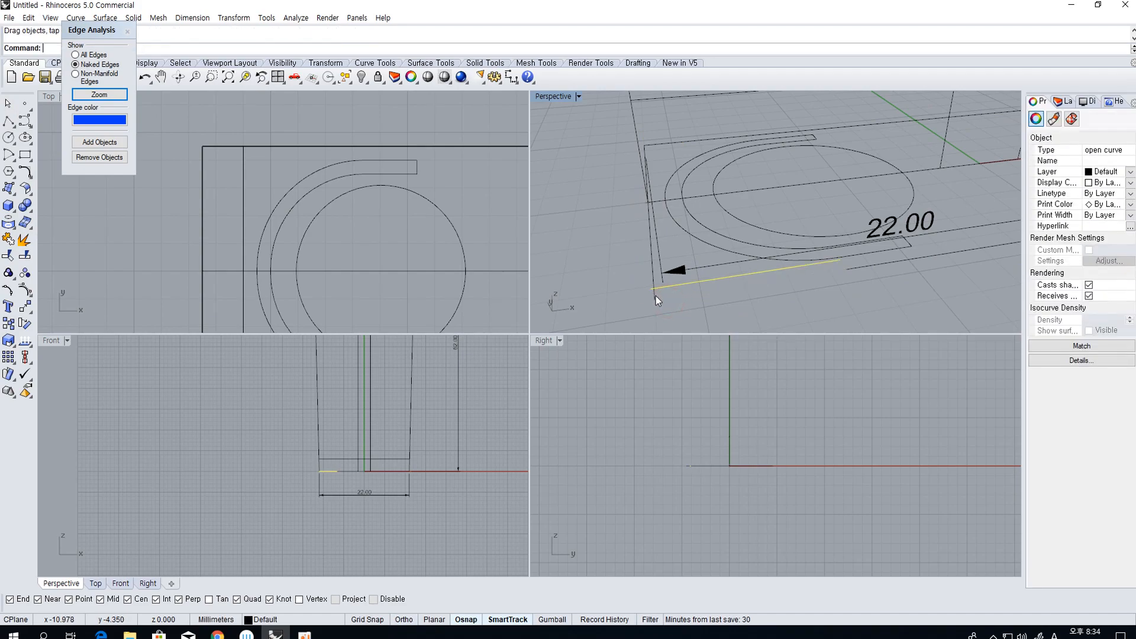
Trim the base lines meeting at the front corner, using the new side line as a cutting object
left_click(654, 293, "shift")
left_click(10, 256)
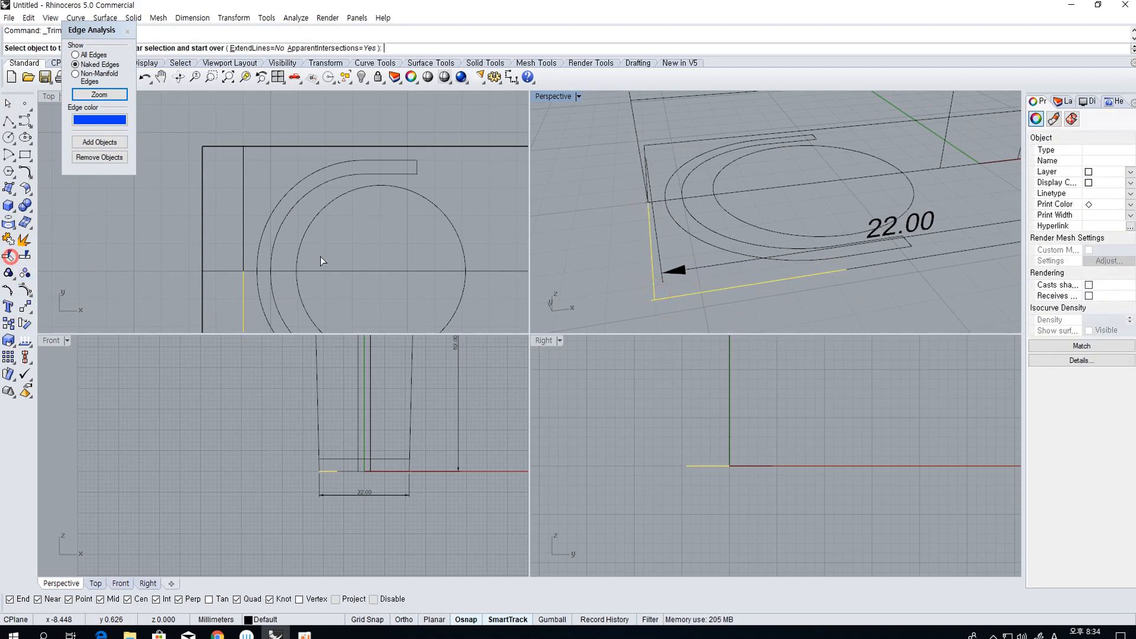
left_click(652, 300)
right_click(652, 301)
left_click(657, 301)
scroll(708, 303, "down", 2)
scroll(708, 302, "down", 2)
left_click(675, 284)
right_click(673, 286)
right_click(822, 270)
right_click_drag(821, 271, 676, 211)
left_click(674, 207)
scroll(675, 207, "down", 5)
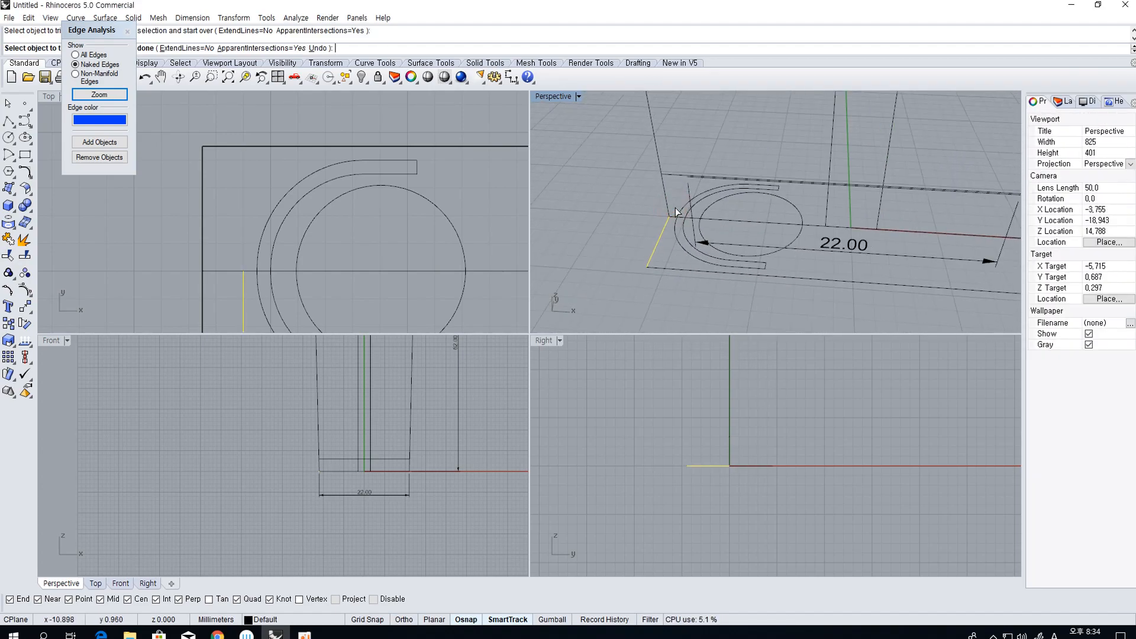
right_click(675, 207)
Select the tapered outline's side and base centre lines and trim the base centre line's overhanging end
left_click(661, 180)
scroll(728, 226, "up", 3)
left_click(728, 226, "shift")
scroll(739, 227, "down", 3)
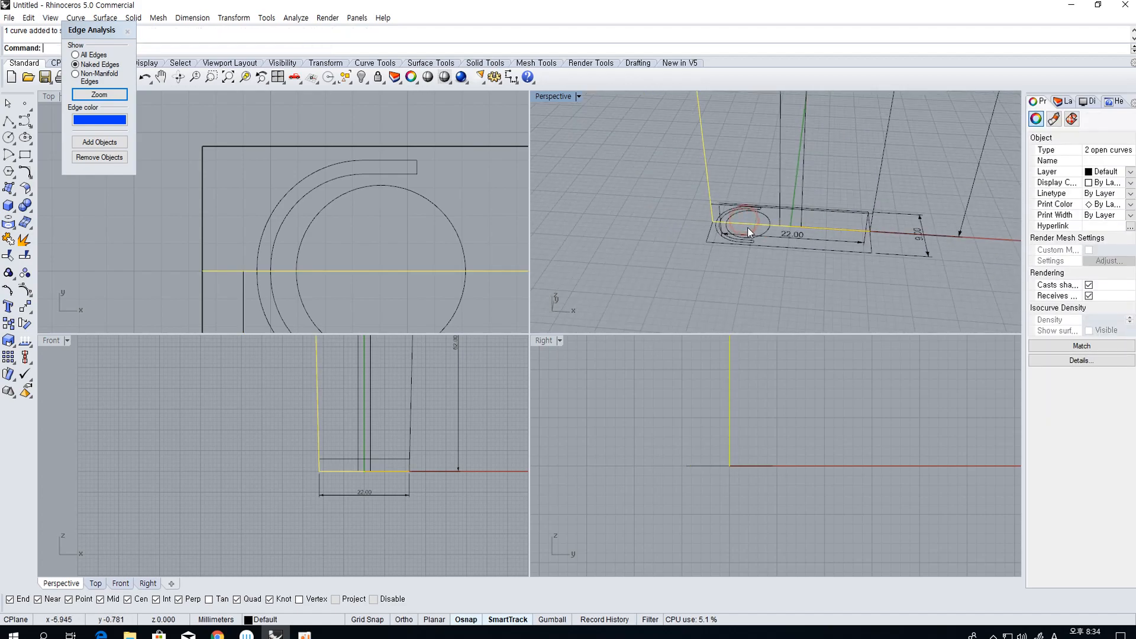
scroll(677, 255, "up", 8)
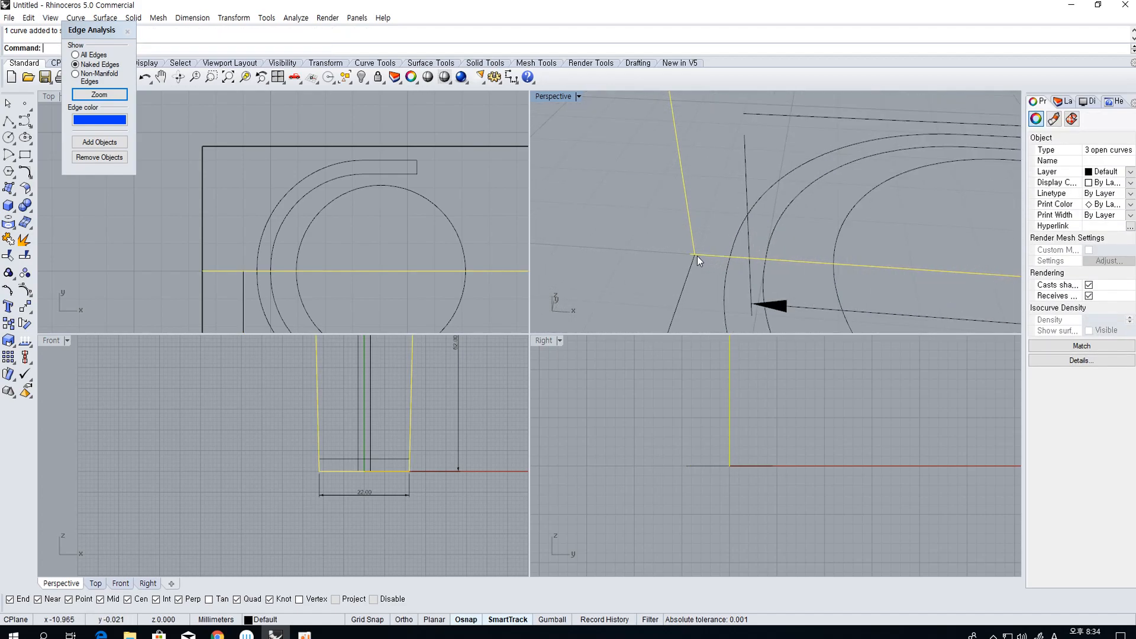
left_click(8, 255)
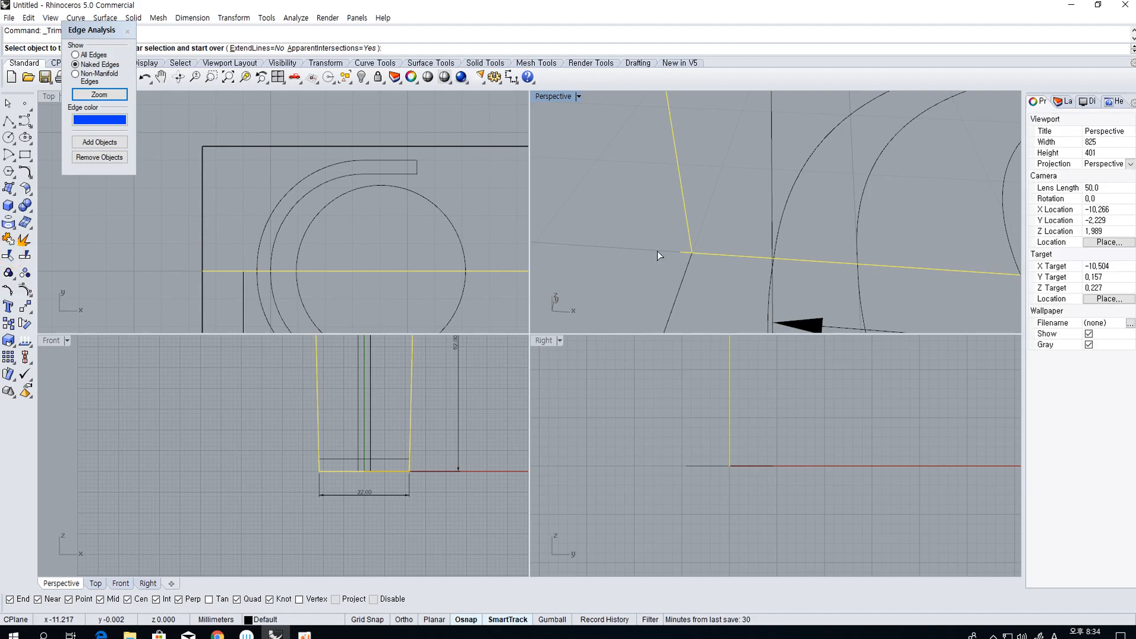
scroll(716, 385, "down", 2)
scroll(777, 282, "down", 8)
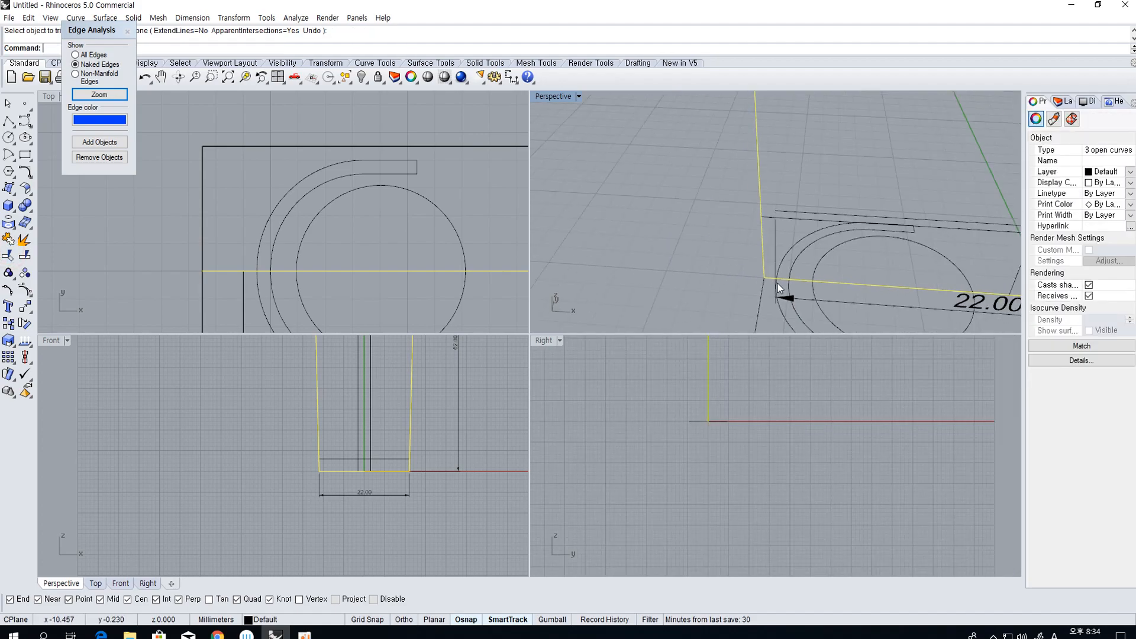
scroll(833, 179, "up", 6)
Try to trim the tapered outline's side line where it meets the top line of the outline
left_click(821, 155)
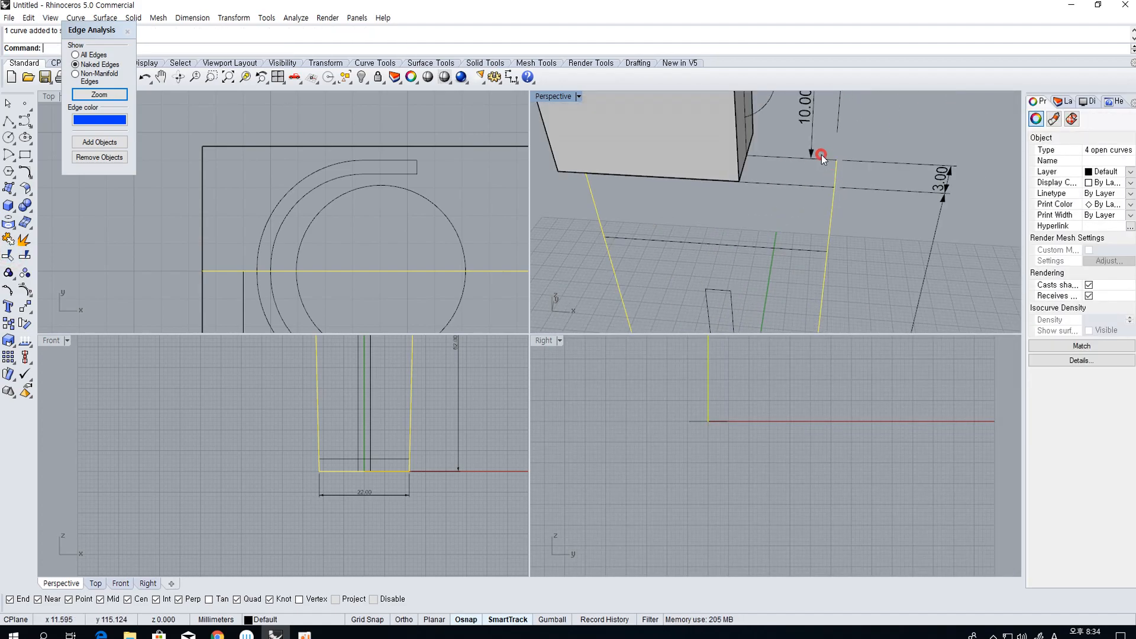
right_click_drag(751, 185, 632, 220)
right_click(640, 220)
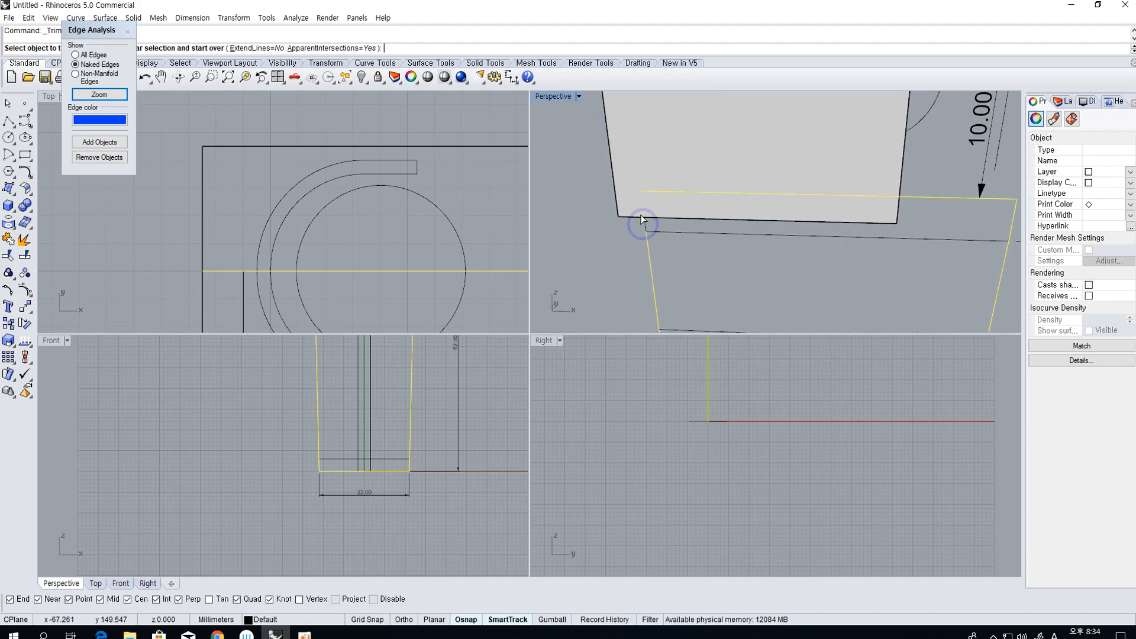
left_click(645, 220)
key("ctrl+z")
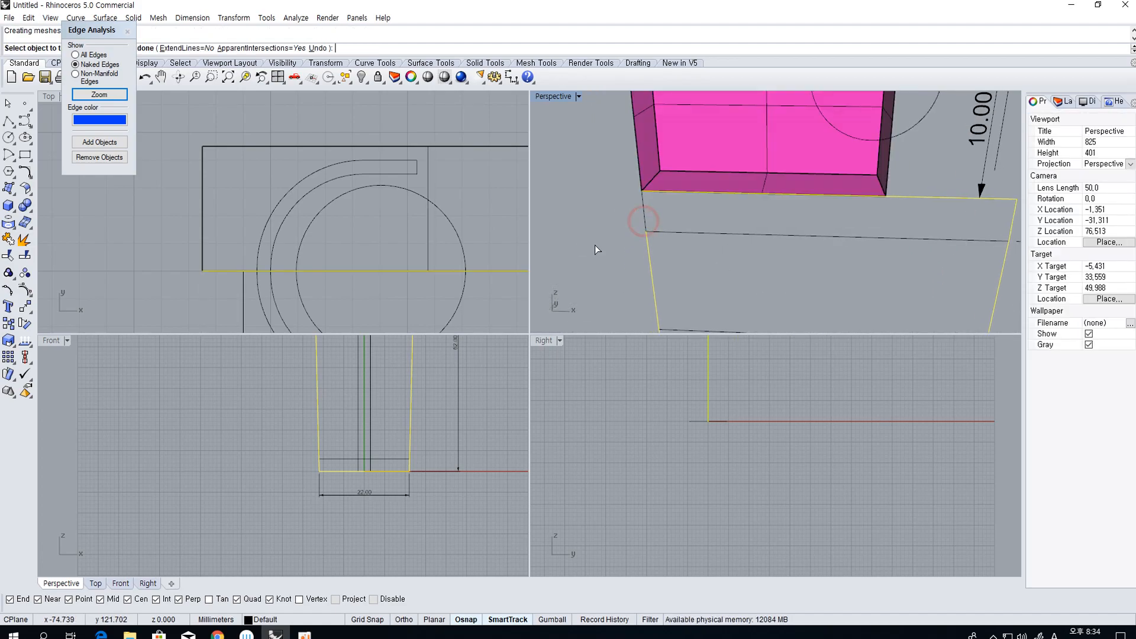
Extrude the closed tapered outline as a solid to both sides, matching the 9 mm body depth
left_click(645, 228)
left_click(10, 190)
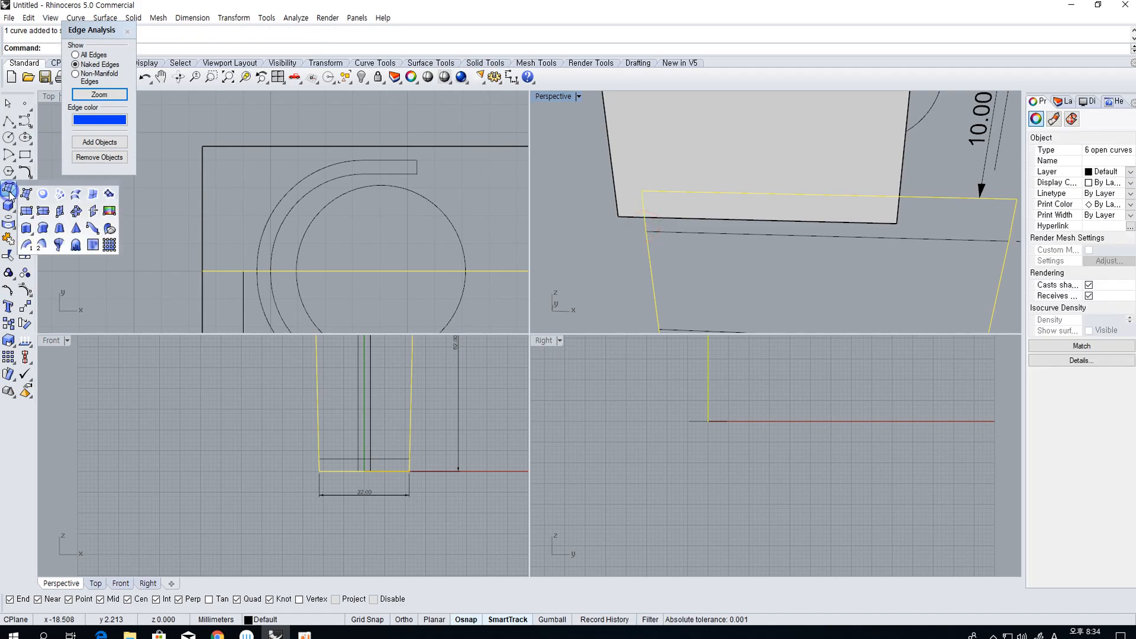
left_click(10, 209)
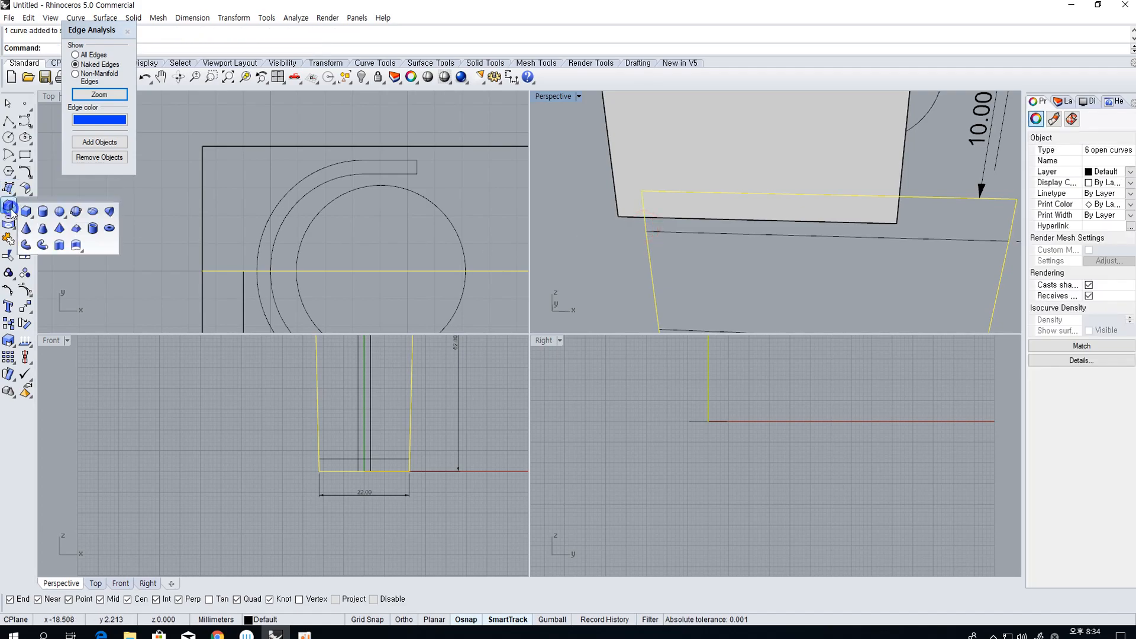
left_click(63, 247)
left_click(360, 152)
scroll(819, 203, "down", 12)
right_click_drag(876, 235, 810, 209, "shift")
right_click_drag(793, 198, 782, 198)
scroll(383, 395, "down", 5)
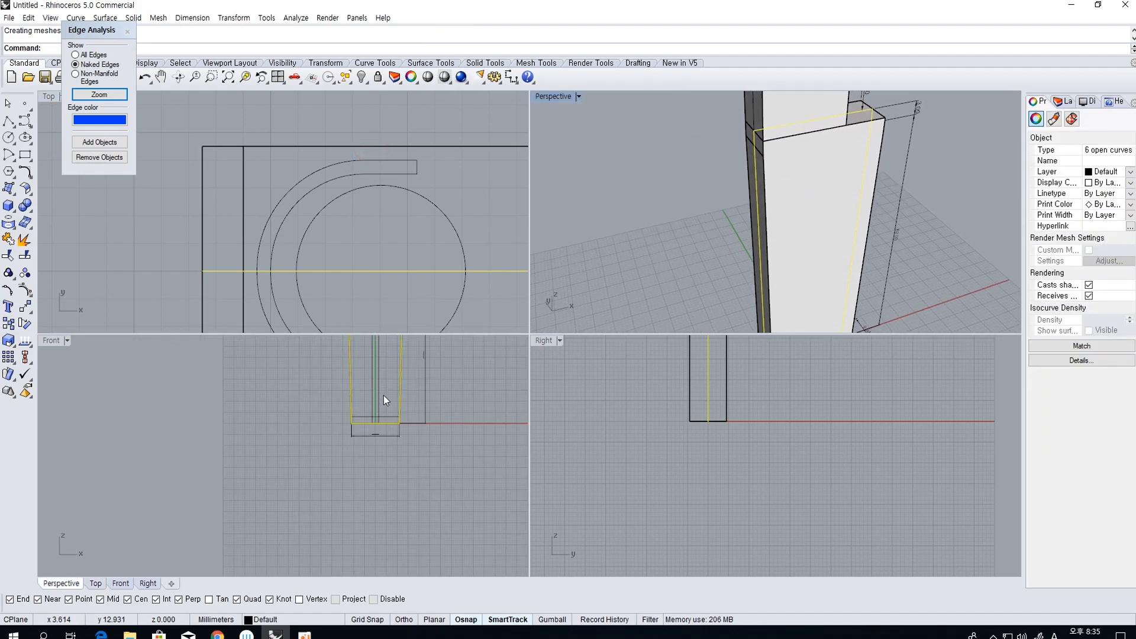
Dimension the body's depth between its two end corners in the Top view
right_click_drag(384, 395, 378, 441)
scroll(382, 403, "up", 1)
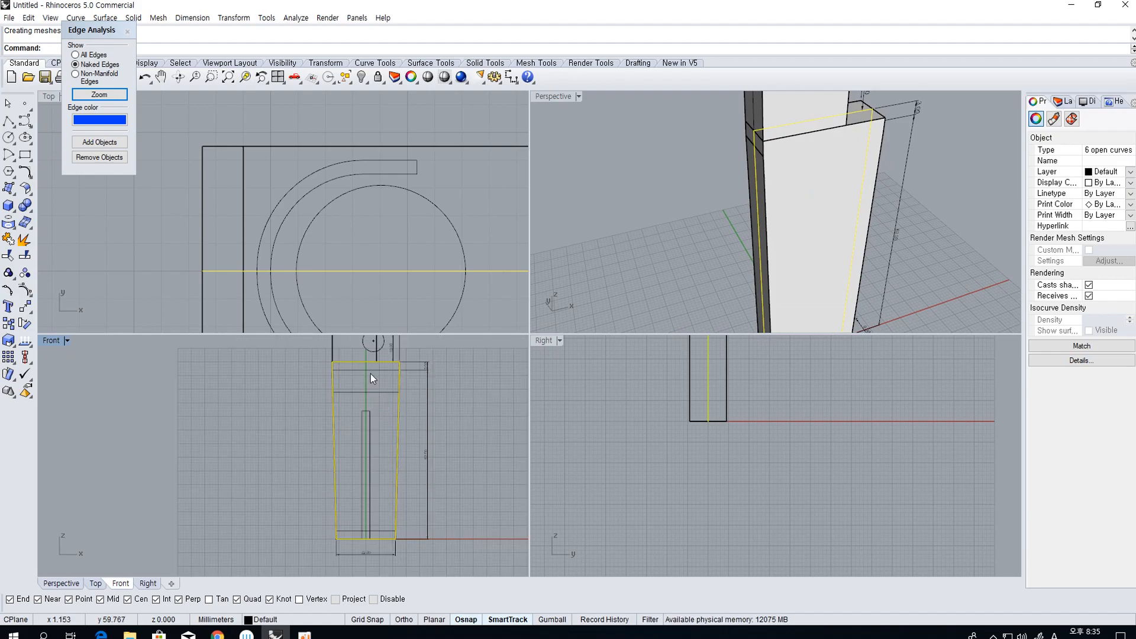
right_click_drag(821, 193, 775, 236)
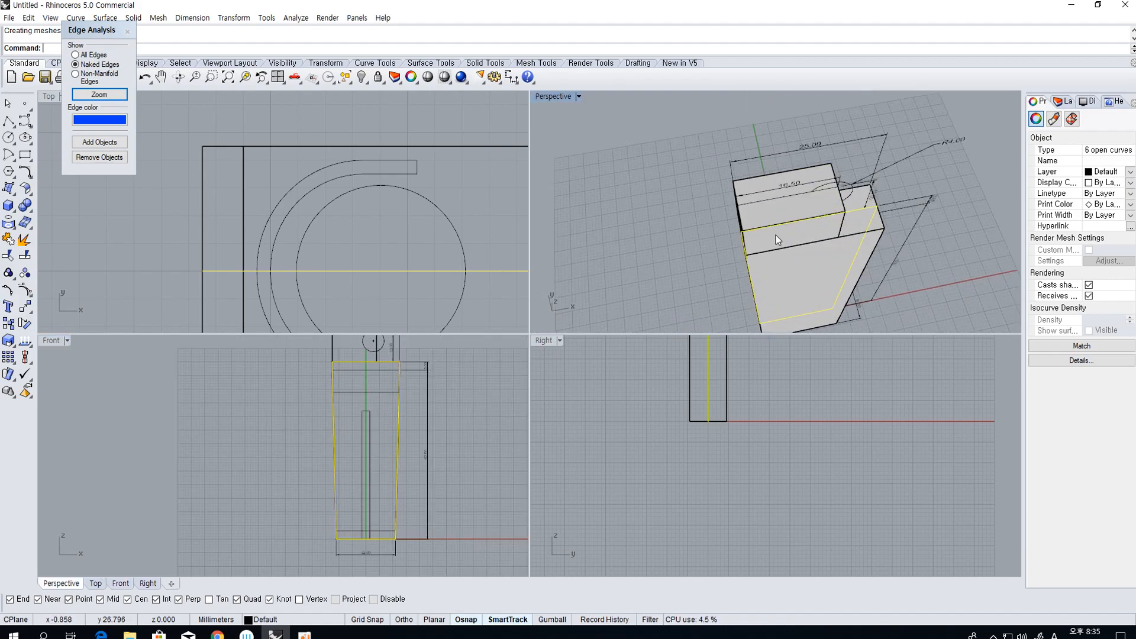
scroll(236, 210, "down", 4)
left_click(511, 77)
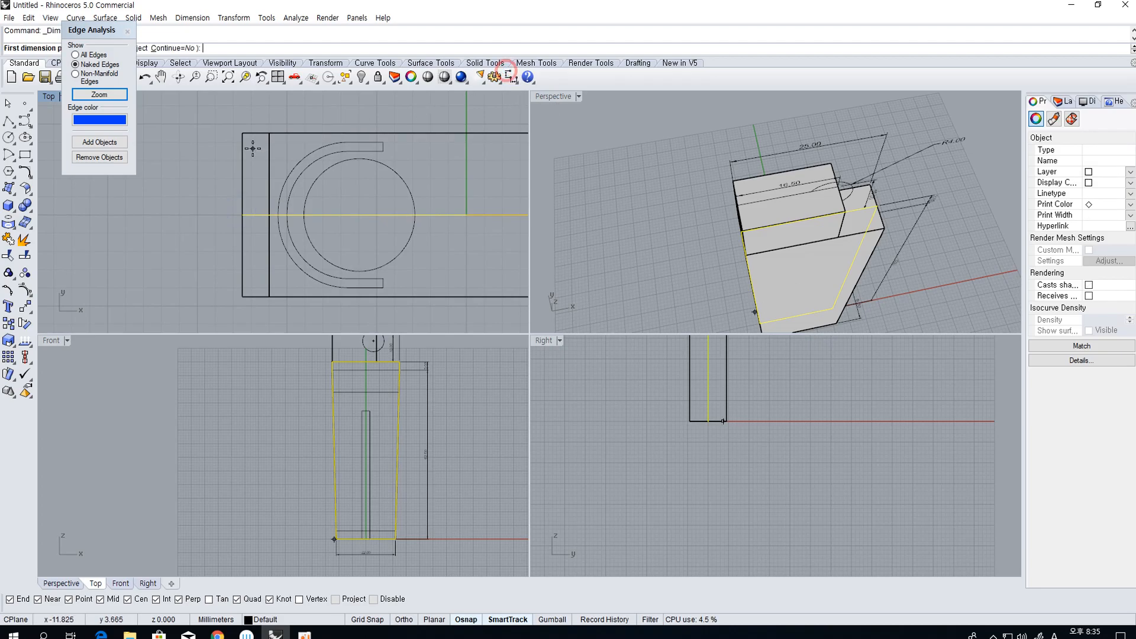
left_click(242, 132)
left_click(242, 297)
left_click(142, 256)
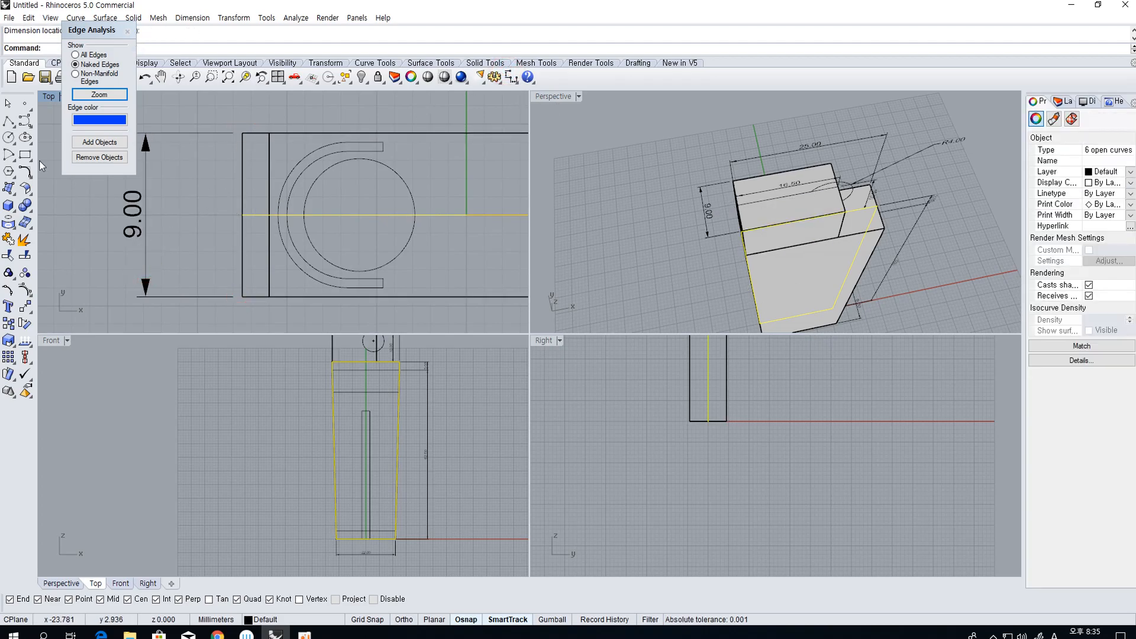
Try to fillet the end edges of the upper blocks with a 4.5 mm radius, and close the edge analysis
scroll(827, 224, "up", 6)
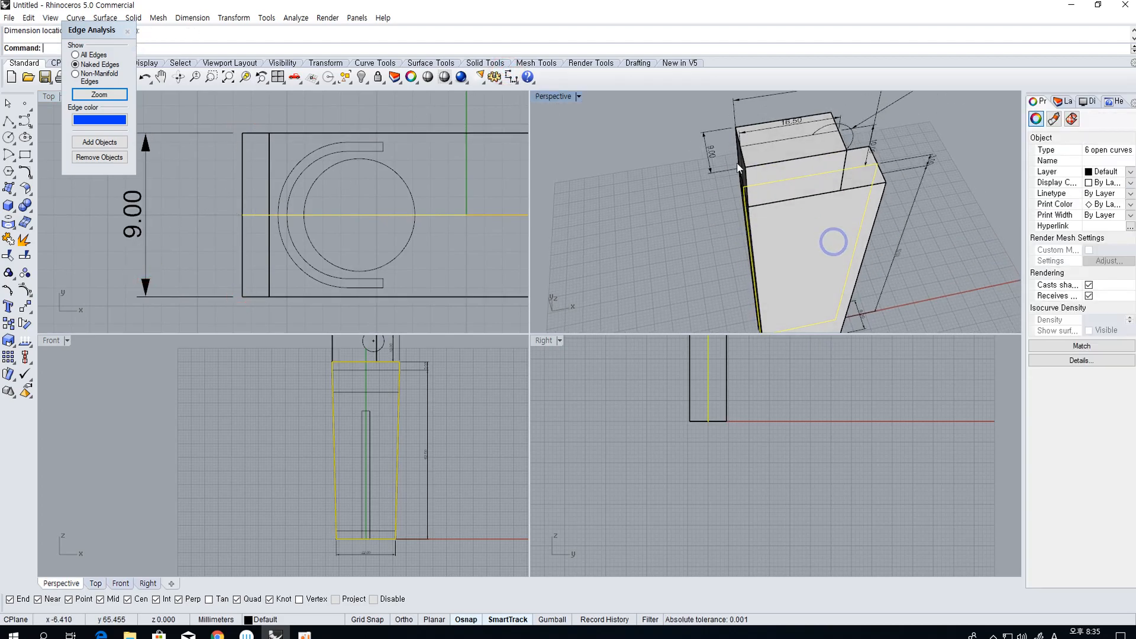
left_click(26, 205)
type("4.5")
key("Return")
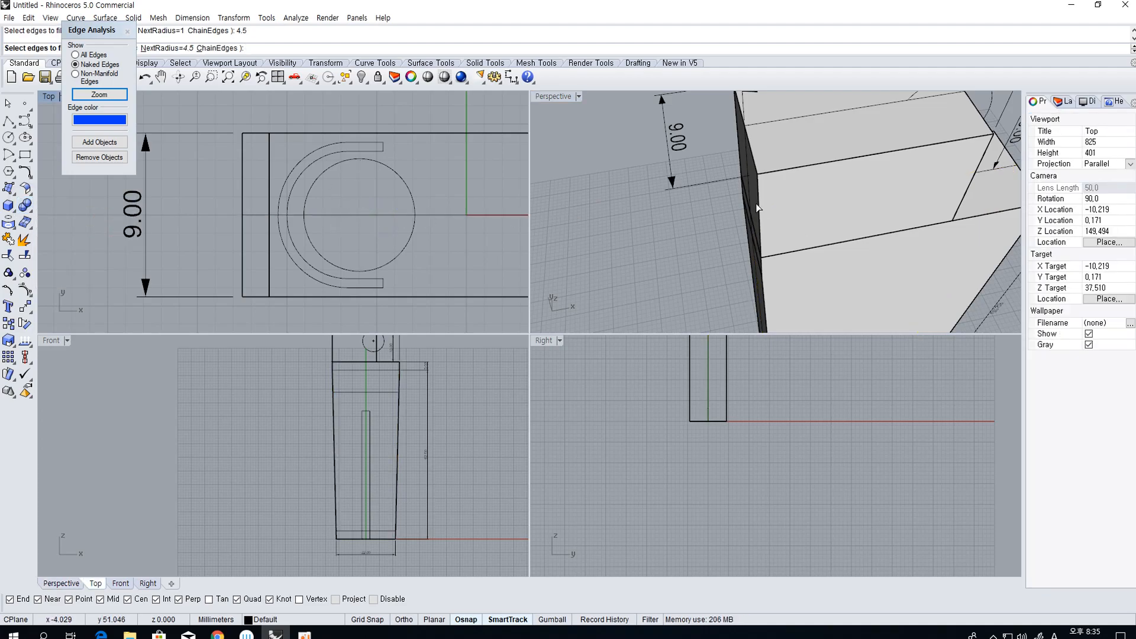
left_click(756, 198)
key("Return")
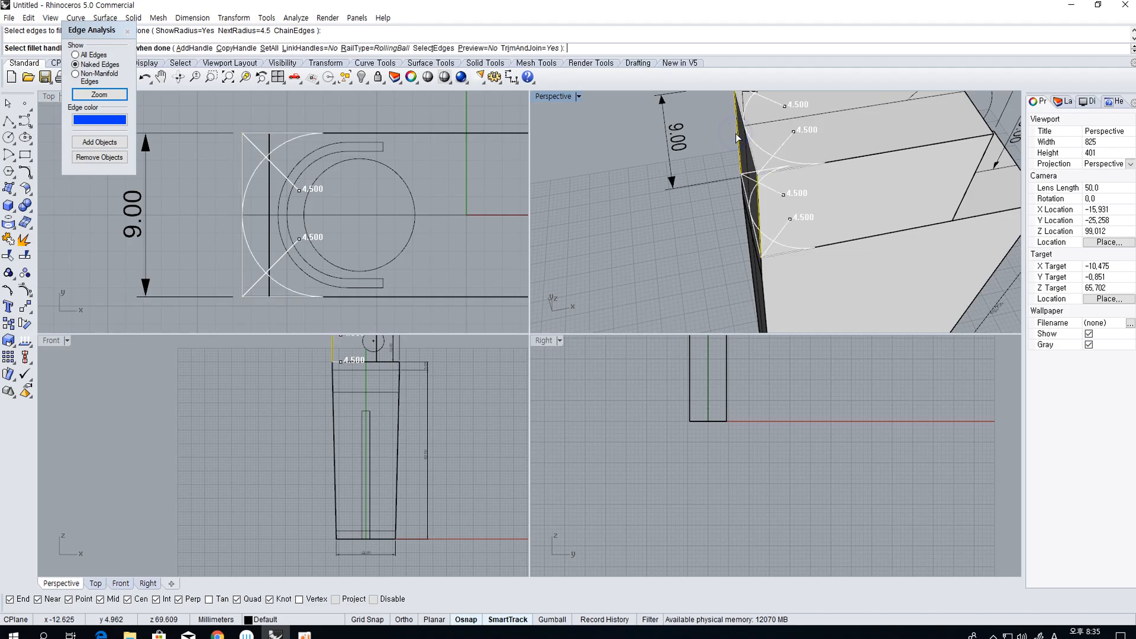
left_click(127, 31)
right_click_drag(701, 164, 825, 207)
key("ctrl+z")
left_click(180, 197)
Start an edge fillet with a 4.5 mm radius and pick the upright edges of all stacked bodies at the dimensioned end
left_click(25, 205)
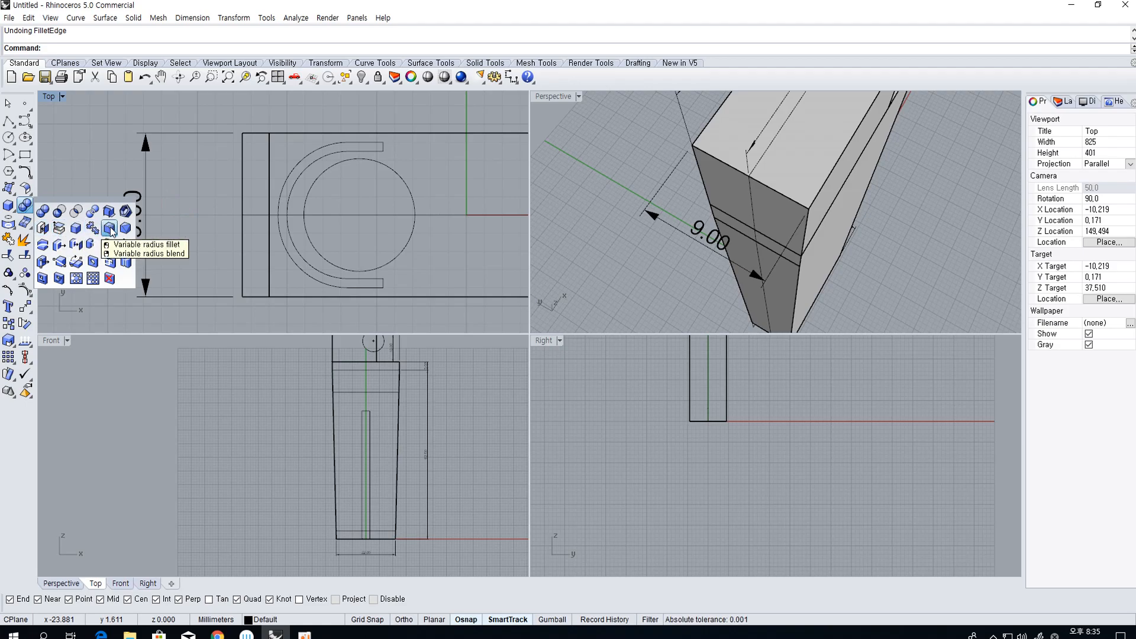
left_click(111, 230)
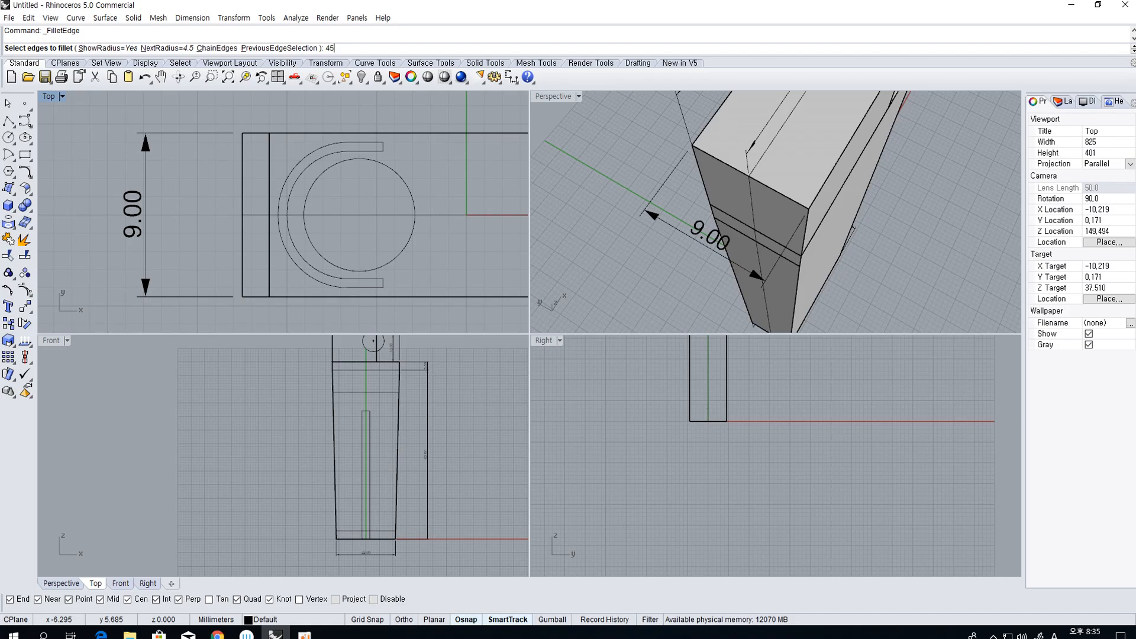
key("BackSpace")
type(".")
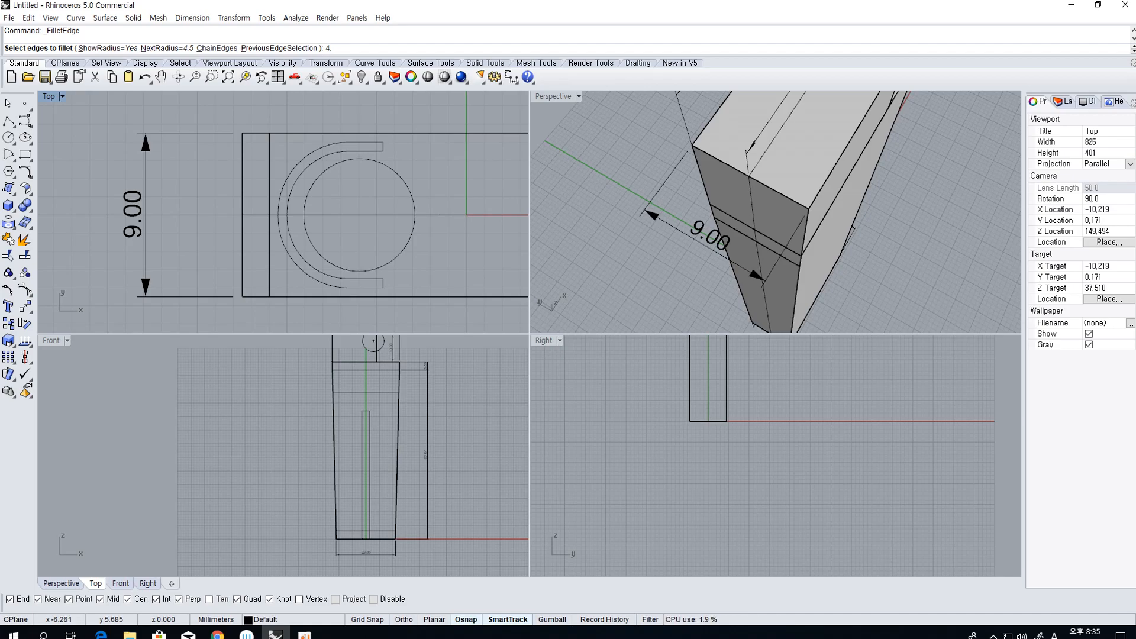
key("Return")
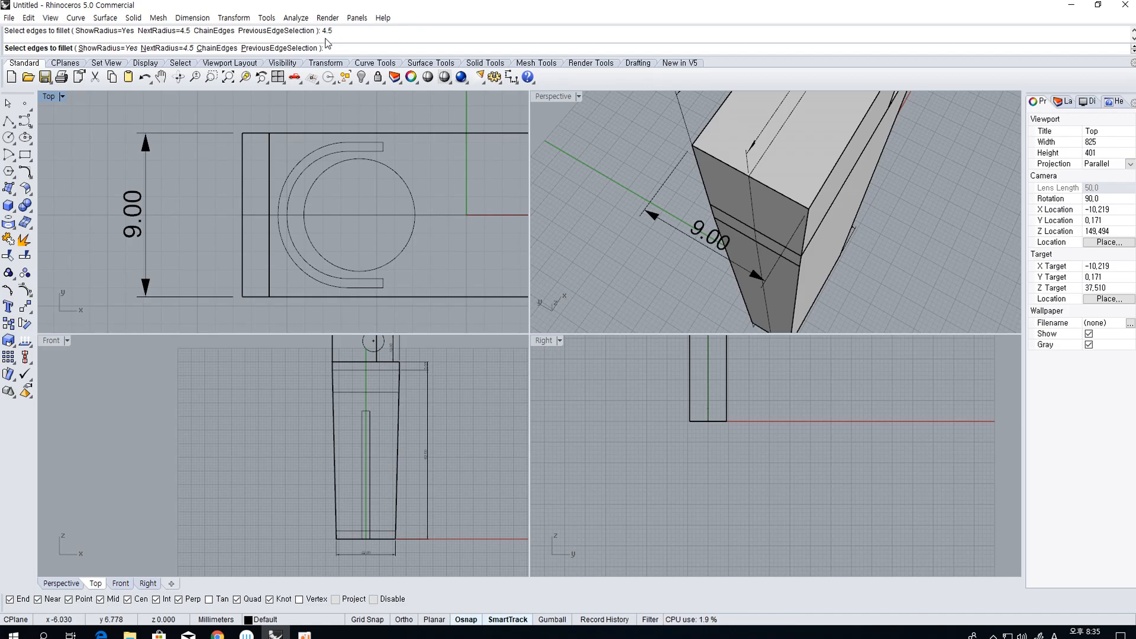
left_click(706, 179)
left_click(805, 220)
left_click(797, 280)
left_click(800, 262)
left_click(713, 213)
left_click(717, 222)
left_click(721, 243)
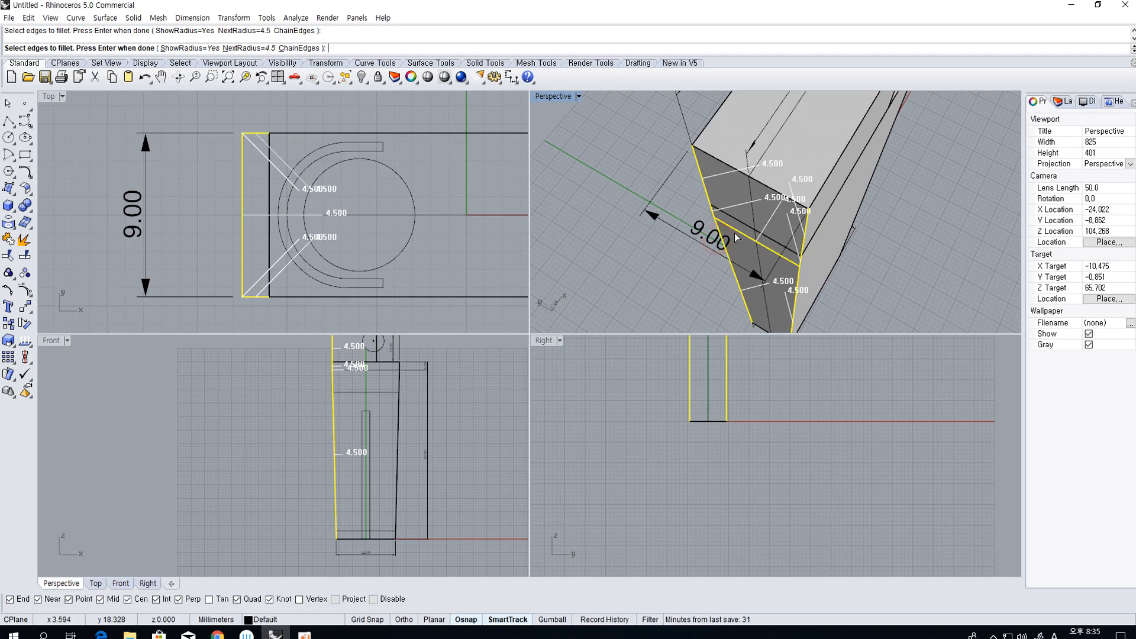
left_click(735, 231, "ctrl")
Add the upright edges at the opposite end of the middle and tapered bodies and apply the 4.5 mm fillets
scroll(770, 250, "down", 5)
right_click_drag(772, 251, 873, 204)
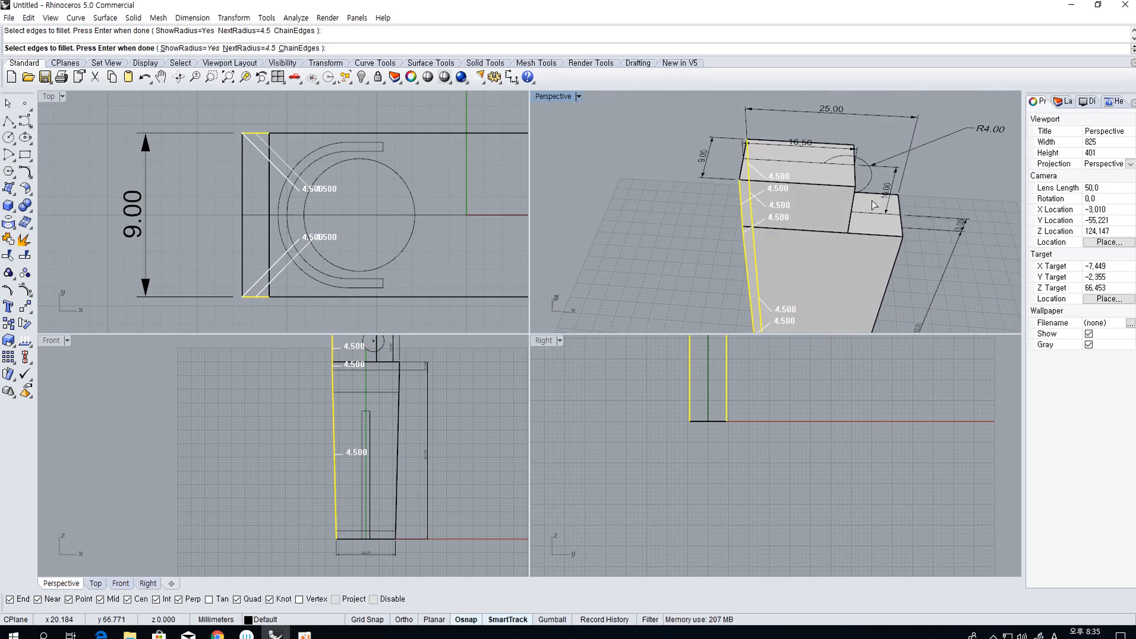
right_click_drag(894, 274, 905, 276)
left_click(907, 276)
left_click(888, 278)
left_click(907, 246)
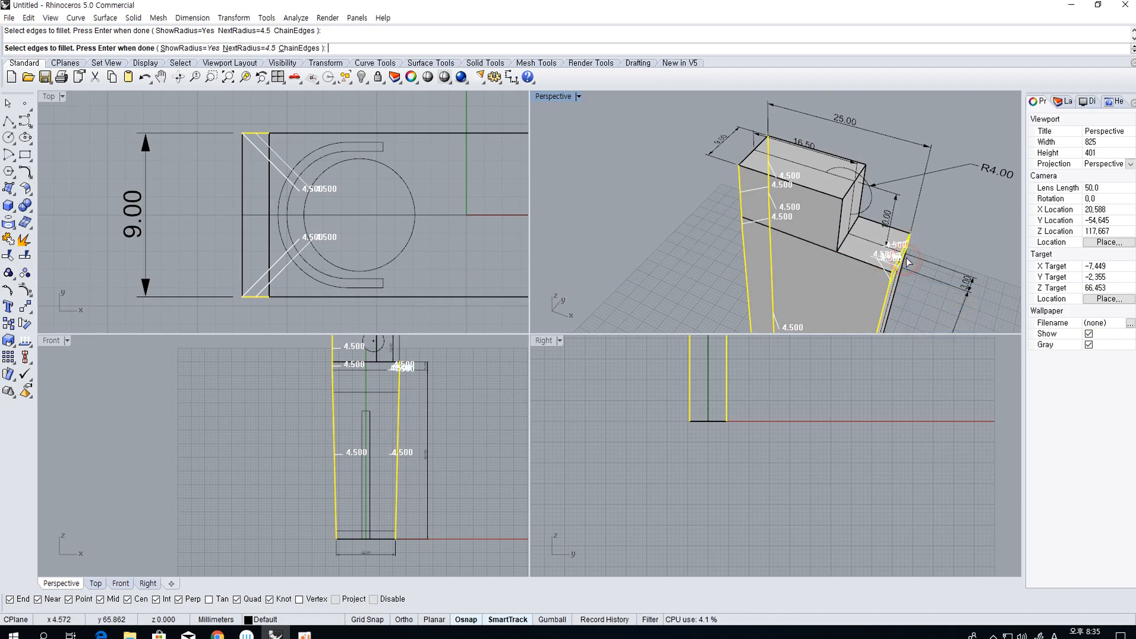
right_click_drag(908, 265, 794, 231)
scroll(794, 231, "down", 6)
right_click_drag(845, 272, 775, 241)
right_click_drag(794, 258, 767, 294)
scroll(768, 299, "down", 4)
key("Return")
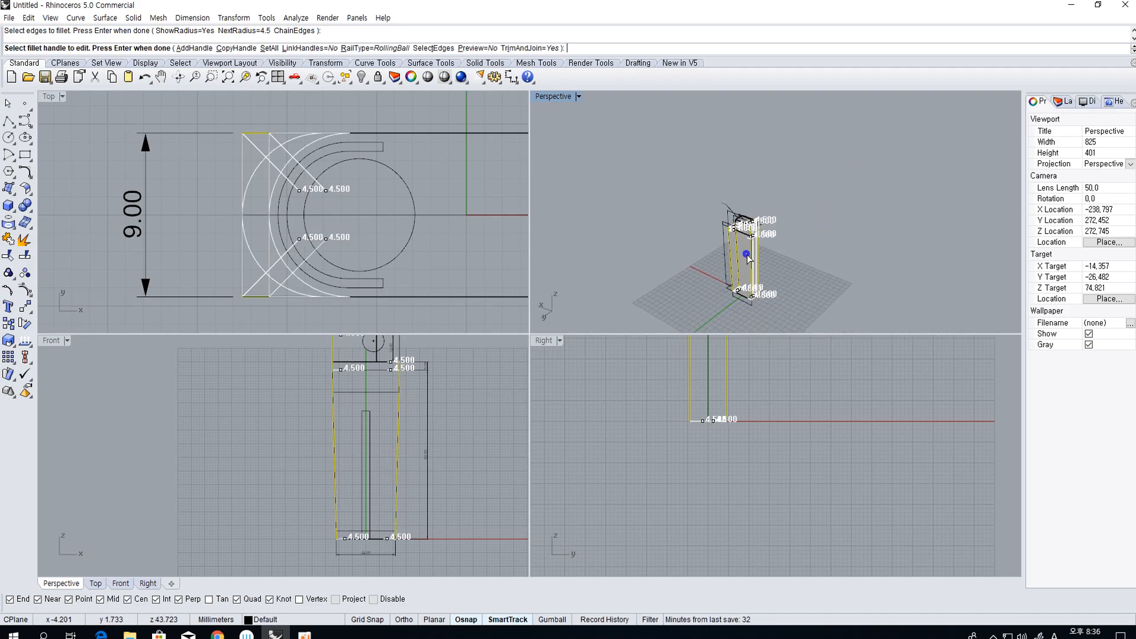
key("Return")
scroll(747, 246, "up", 5)
right_click_drag(783, 251, 590, 230)
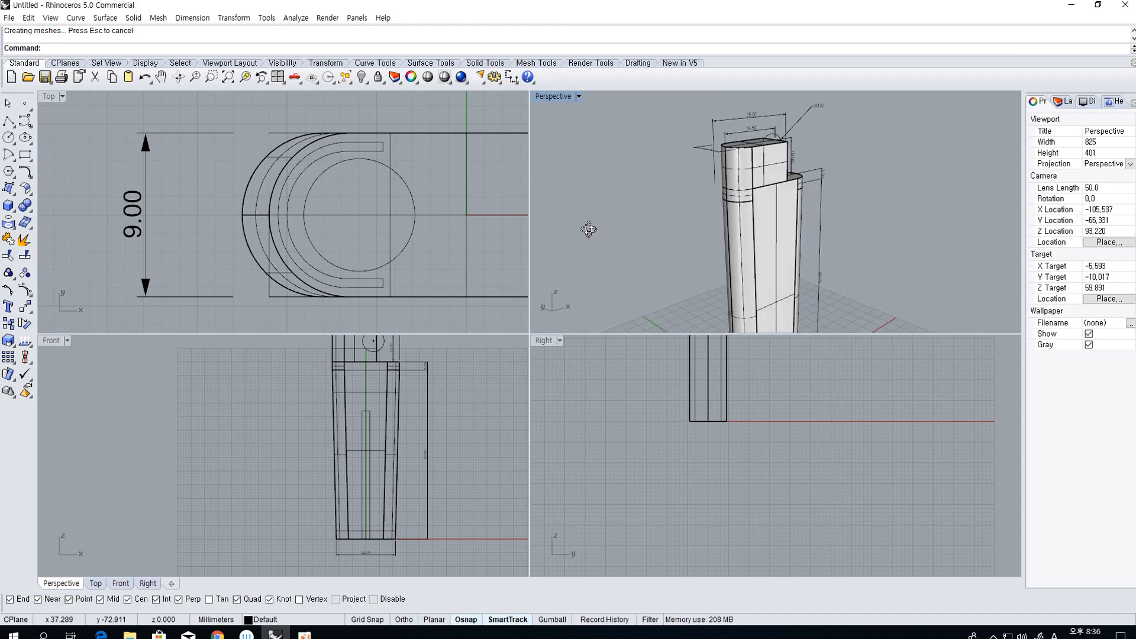
right_click_drag(725, 229, 656, 220)
scroll(790, 197, "up", 5)
right_click_drag(790, 198, 780, 240)
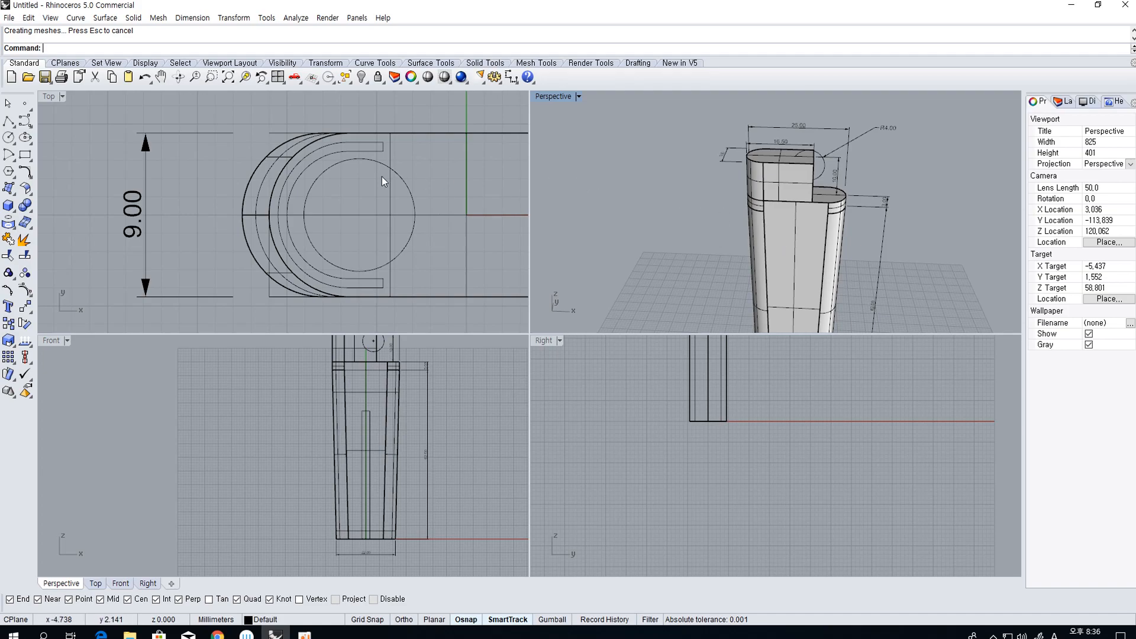
Isolate the upper rounded block together with the circle and the U-shaped curve, hiding everything else
left_click(367, 157)
left_click(367, 152, "shift")
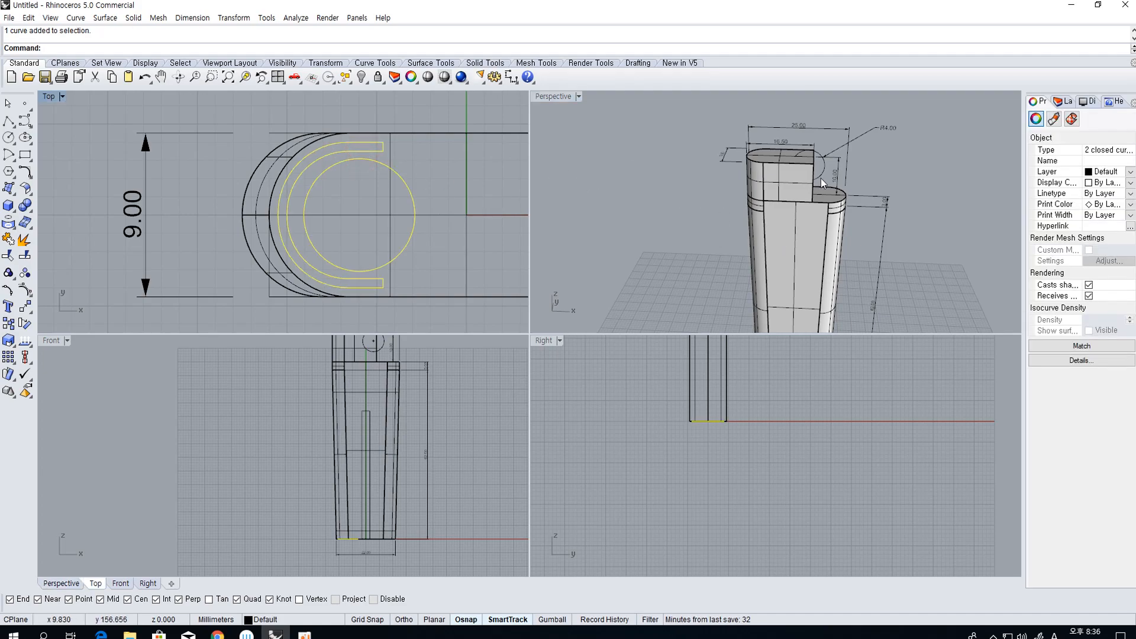
left_click(759, 178, "shift")
left_click(312, 171, "ctrl")
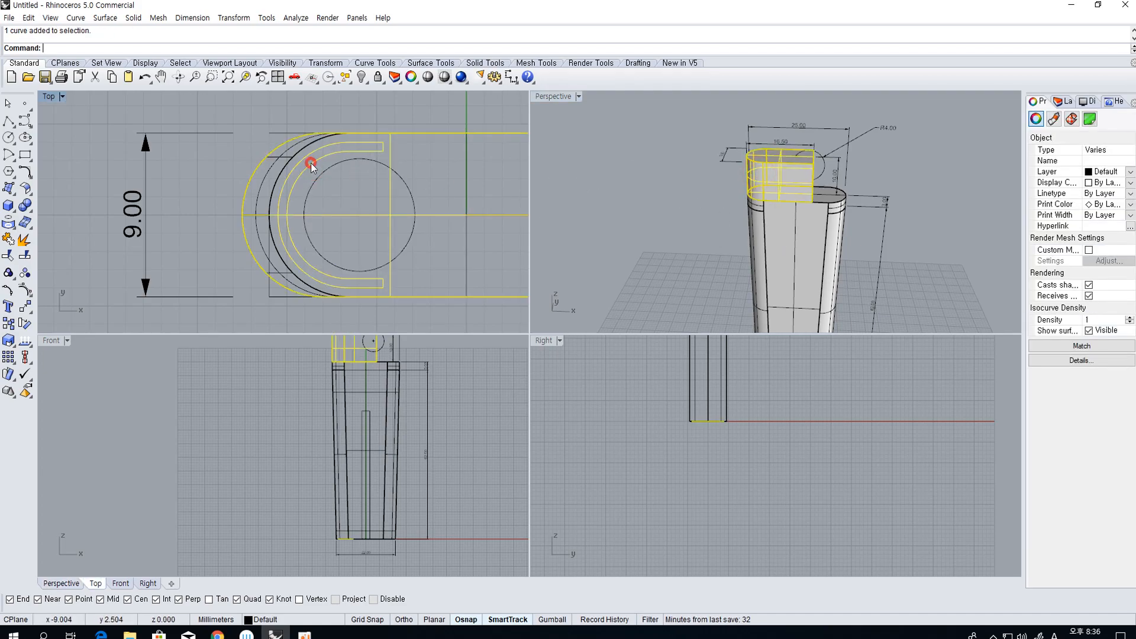
left_click(320, 177, "shift")
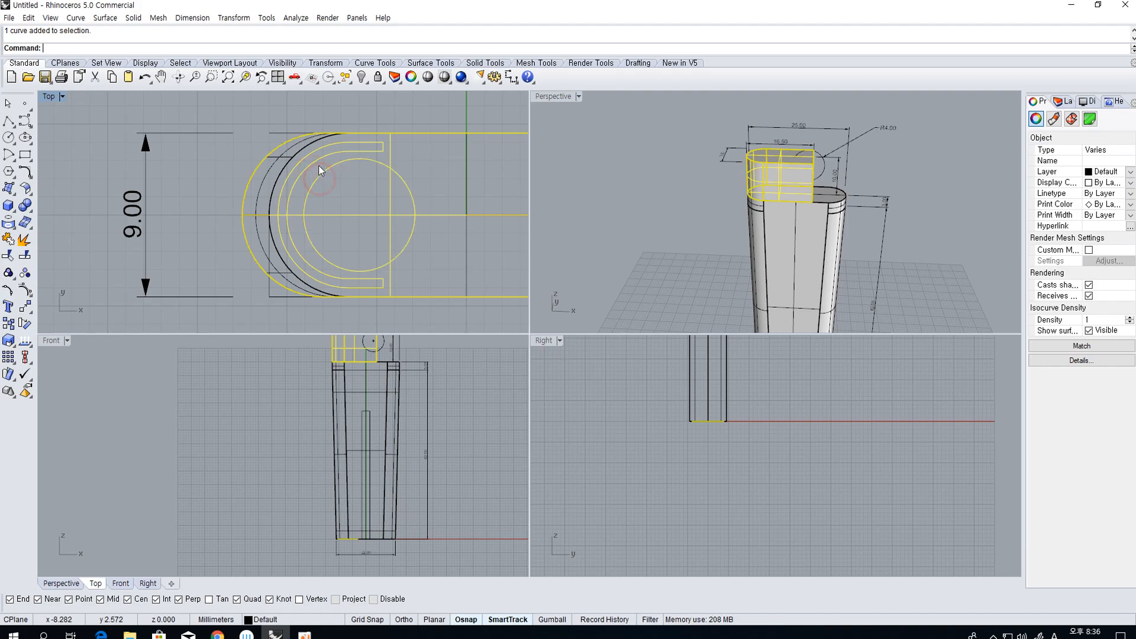
left_click(362, 78)
left_click(409, 104)
Delete the existing U-shaped closed curve inside the block's rounded end
right_click_drag(373, 197, 378, 223)
left_click(293, 211)
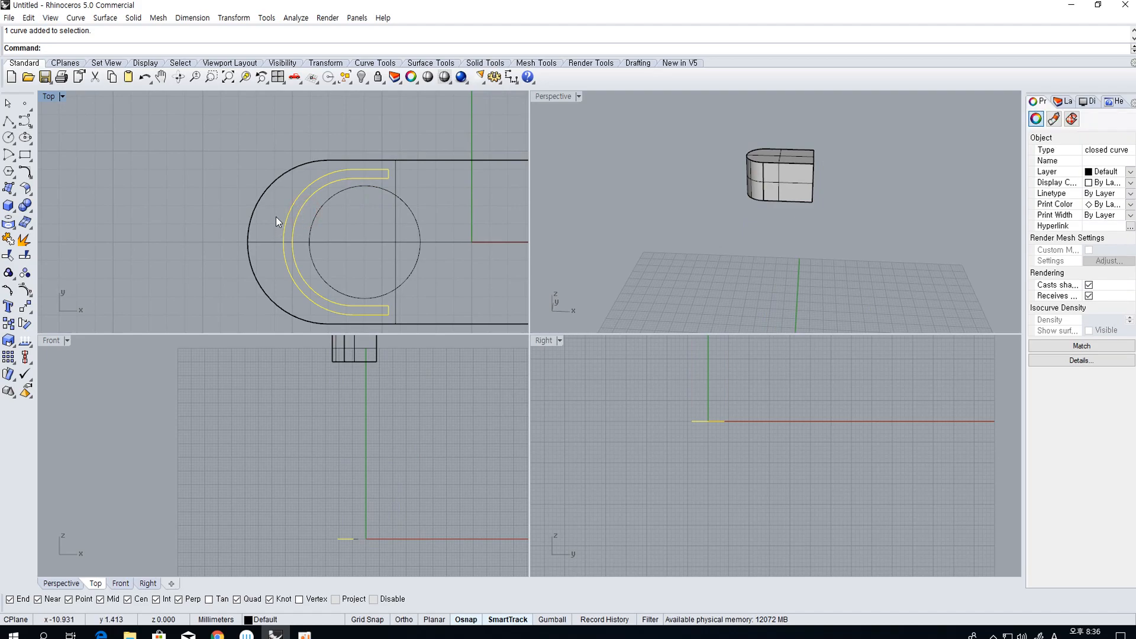
key("Delete")
left_click(349, 192)
left_click(307, 189)
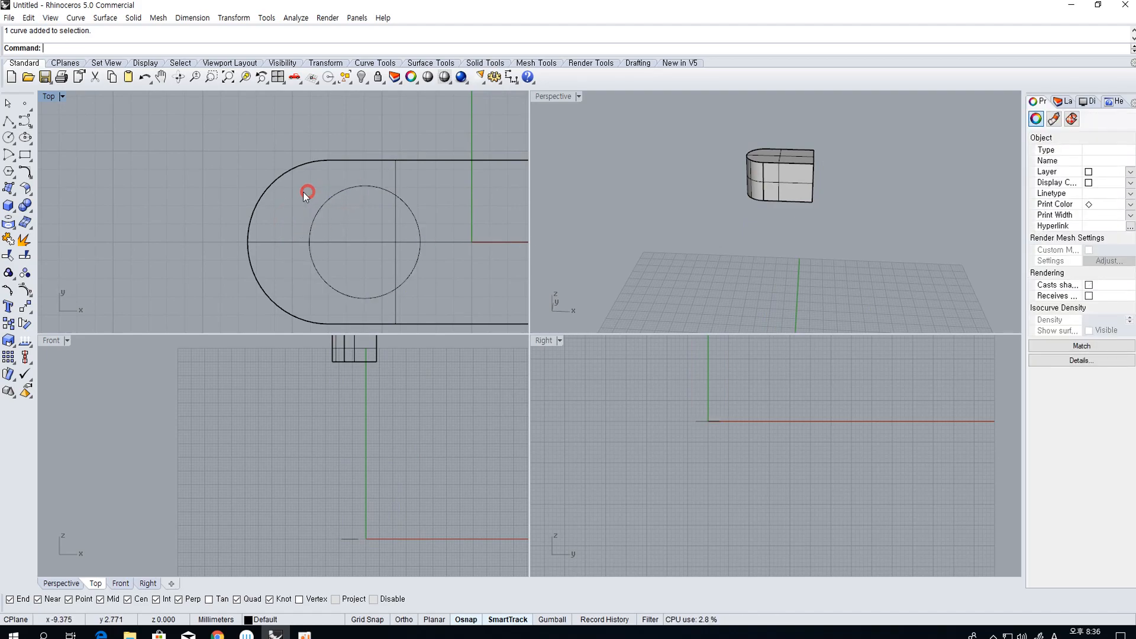
Duplicate the two top edges around the block's rounded end and join them into one curve
left_click(10, 228)
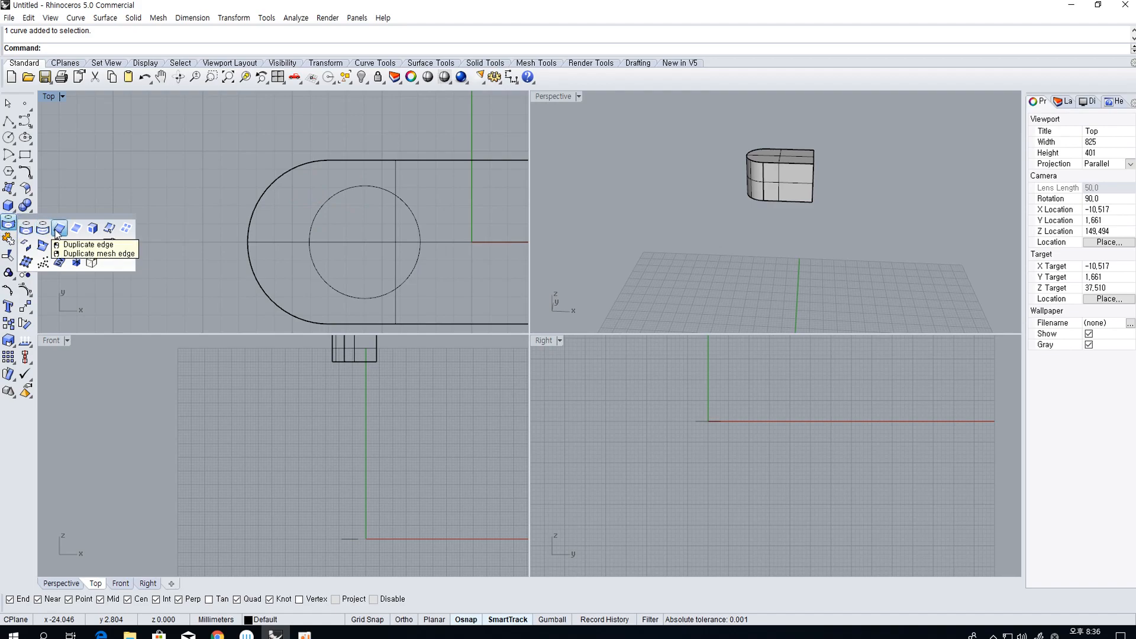
left_click(58, 229)
scroll(765, 142, "up", 2)
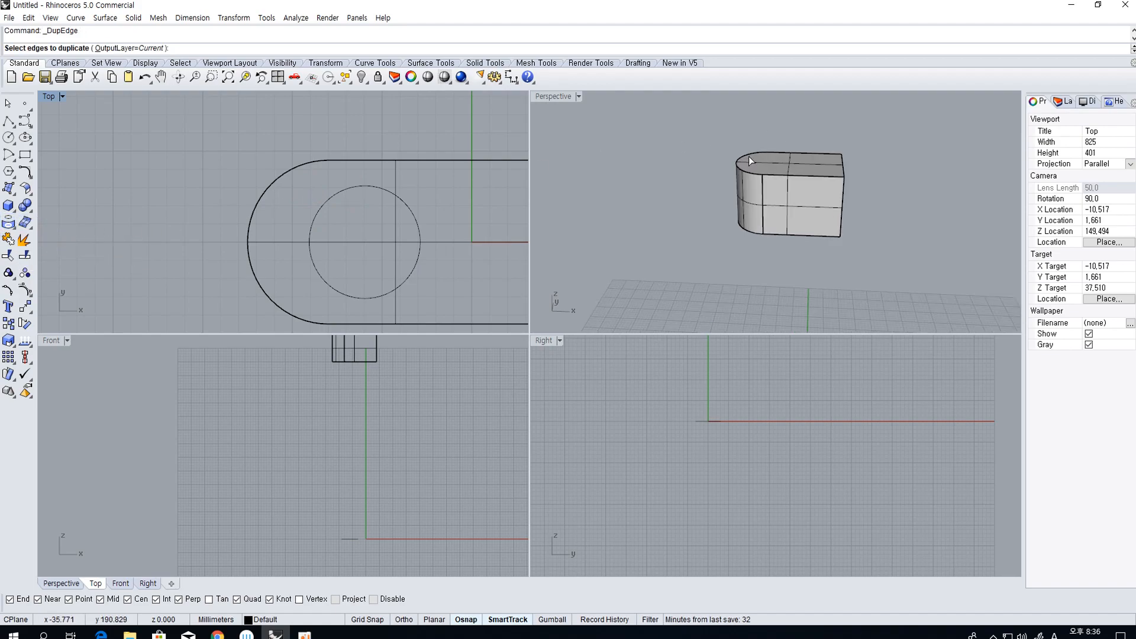
left_click(741, 157)
left_click(739, 170)
right_click(256, 262)
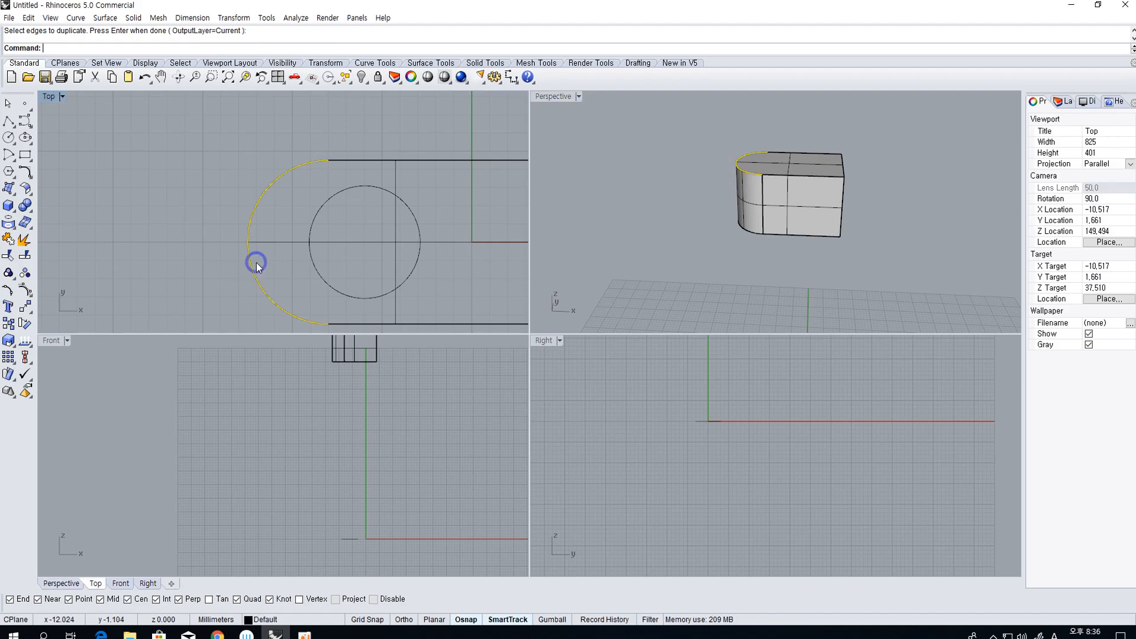
key("ctrl+j")
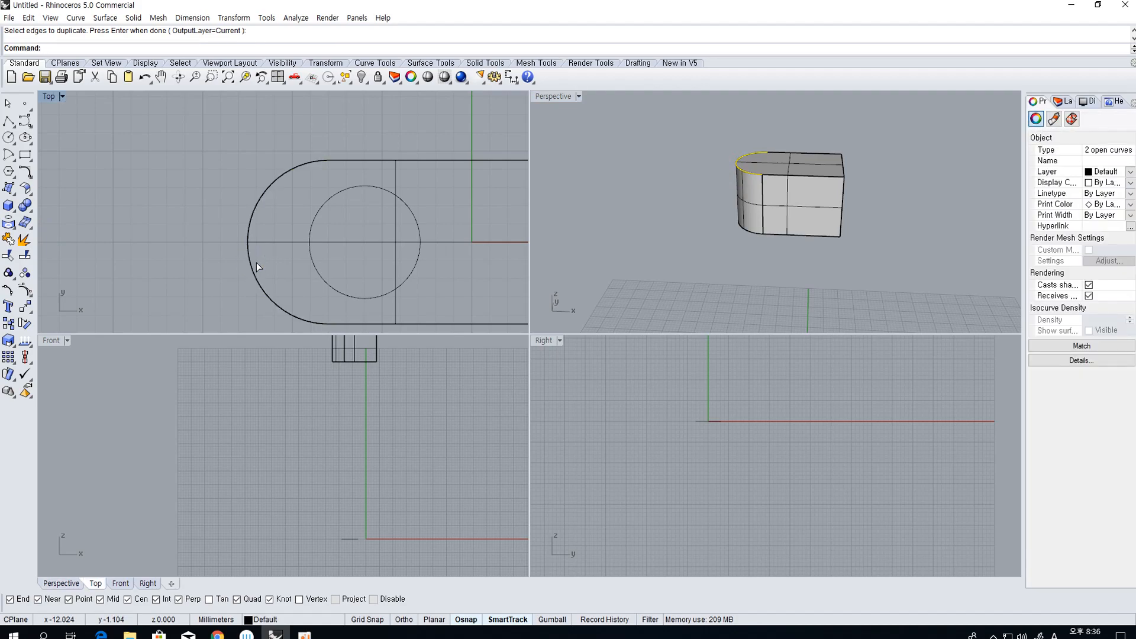
Offset the joined arc inward by 0.5 mm, and offset the resulting arc inward by another 0.5 mm
scroll(299, 266, "up", 2)
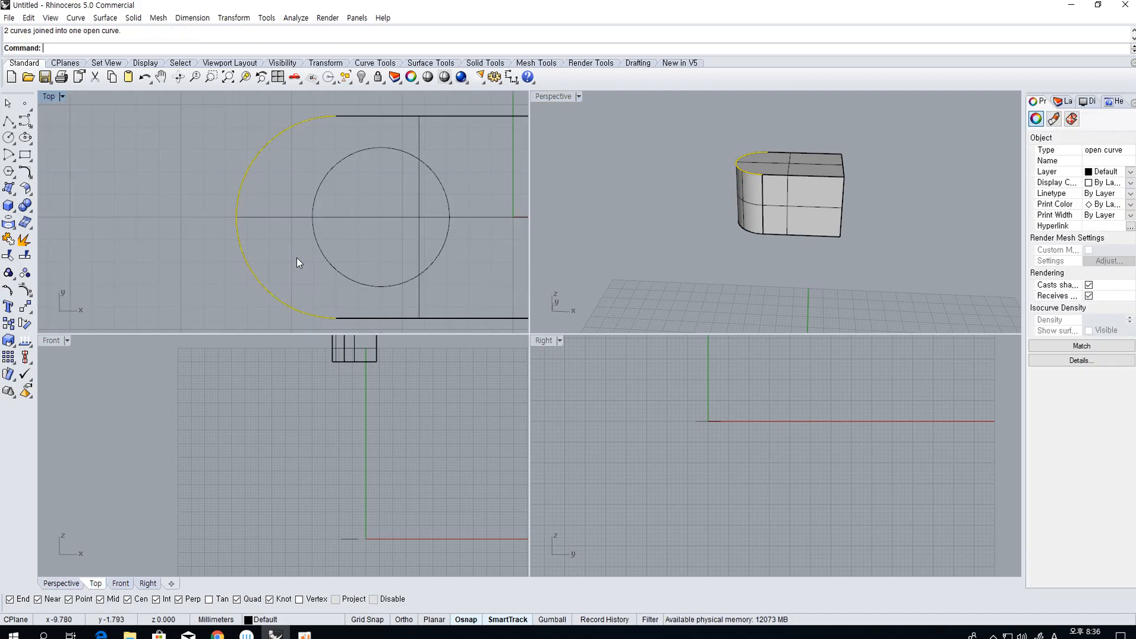
key("Return")
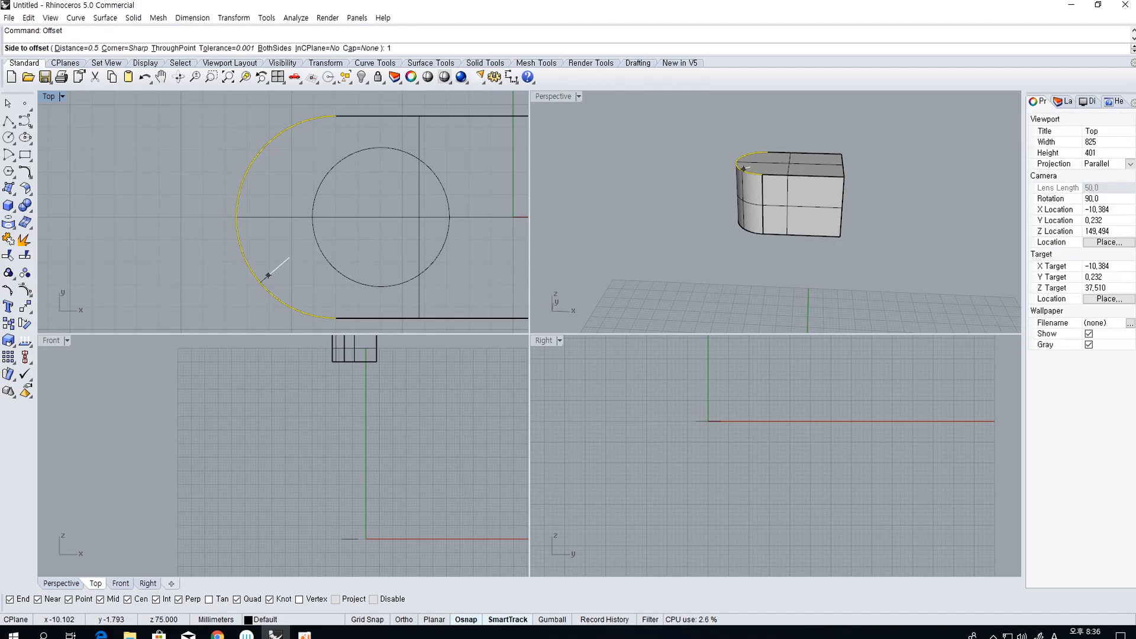
type(".1")
key("Return")
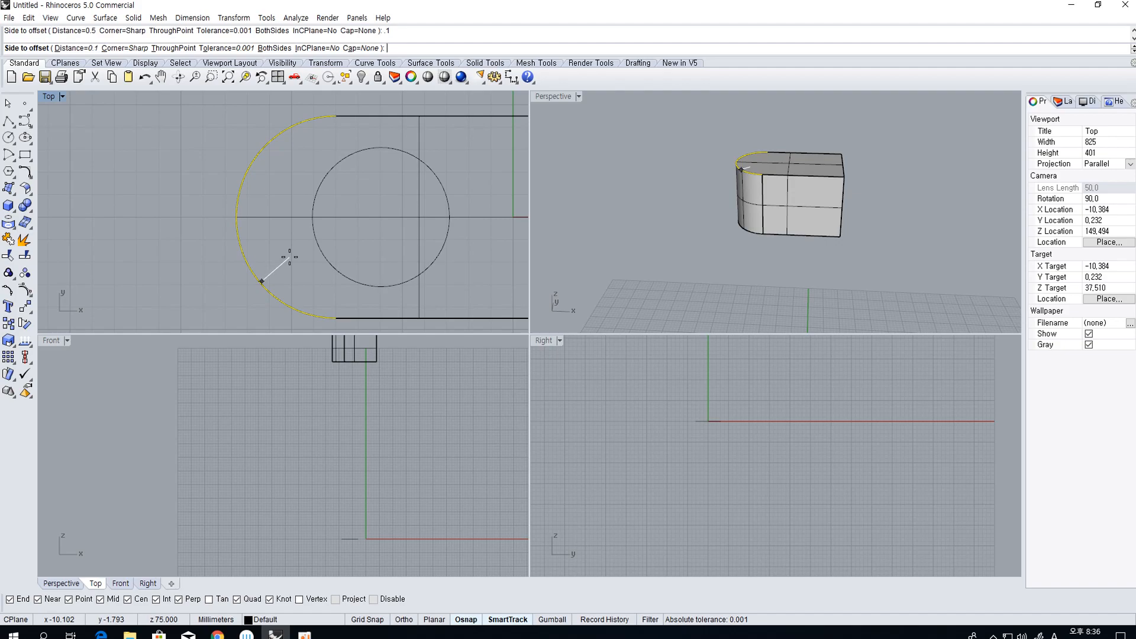
type(".2")
key("Return")
type("1")
key("Return")
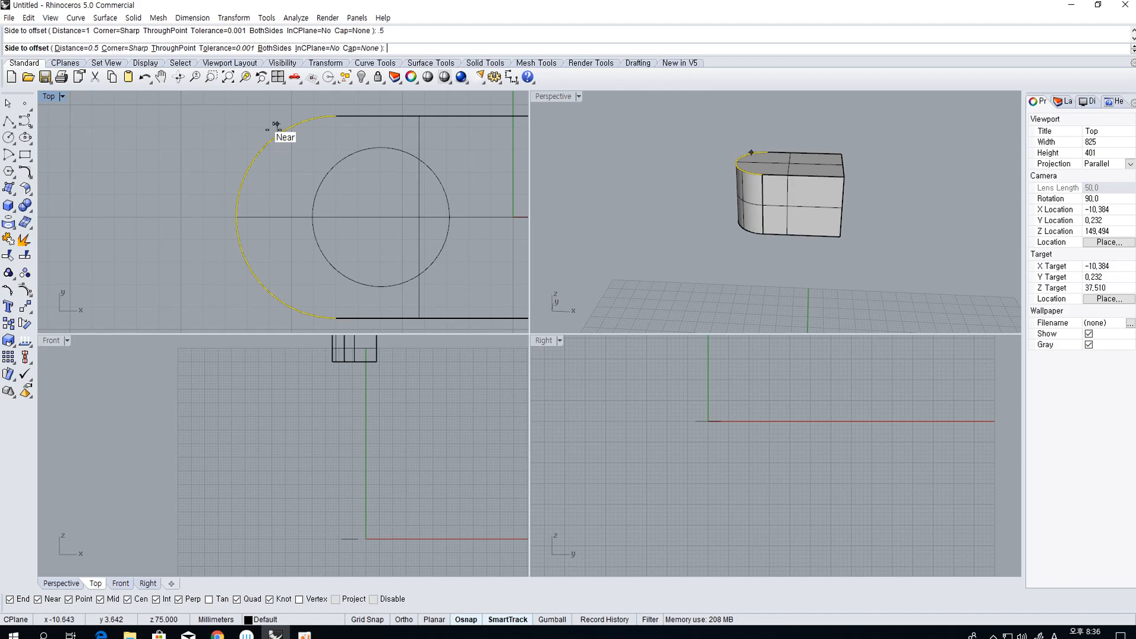
left_click(287, 167)
left_click(278, 286)
key("Return")
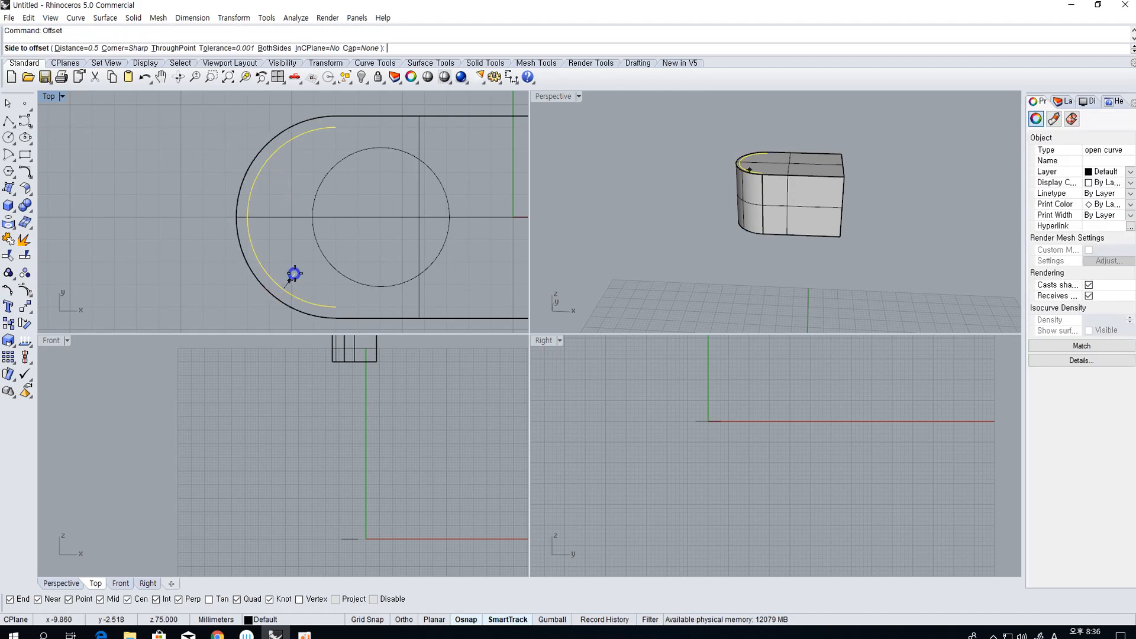
left_click(304, 270)
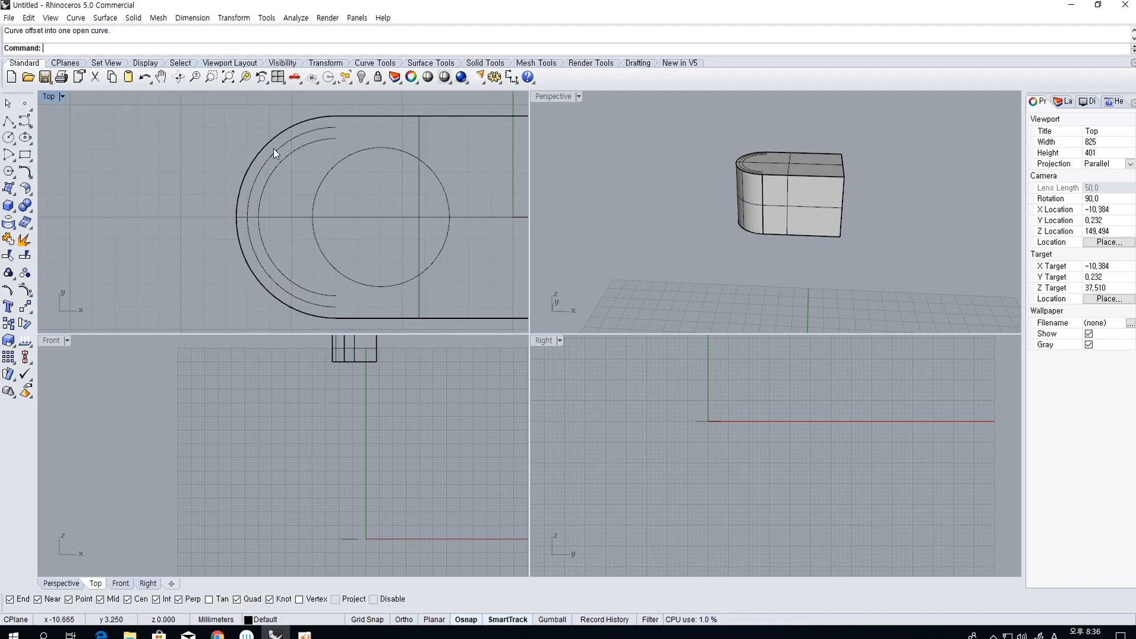
right_click_drag(325, 277, 310, 271)
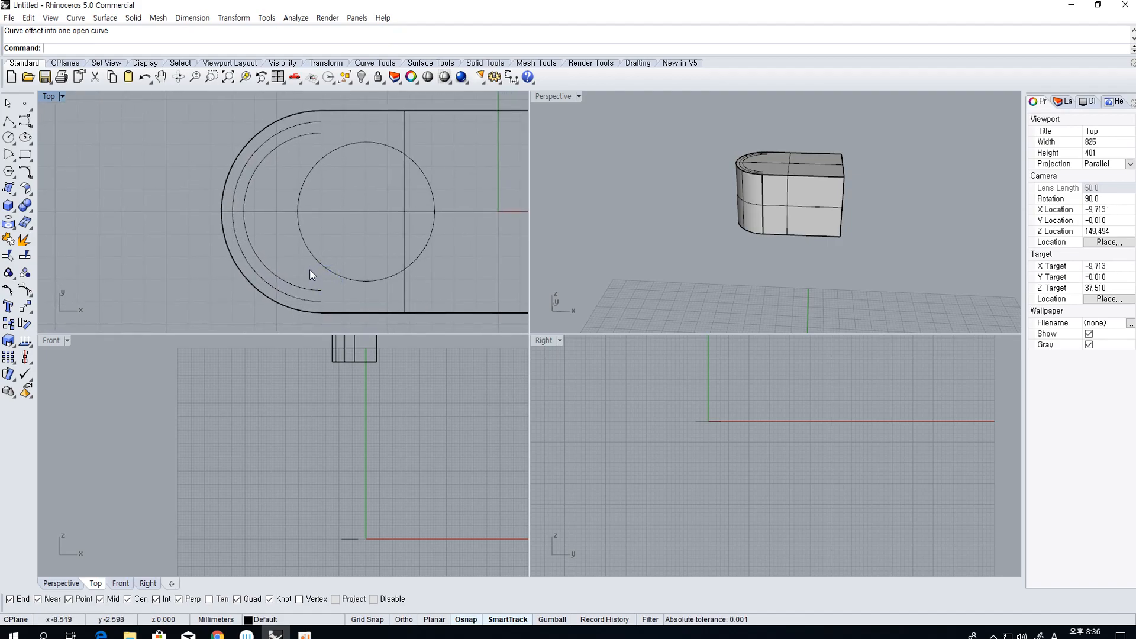
scroll(304, 263, "up", 2)
left_click(204, 181)
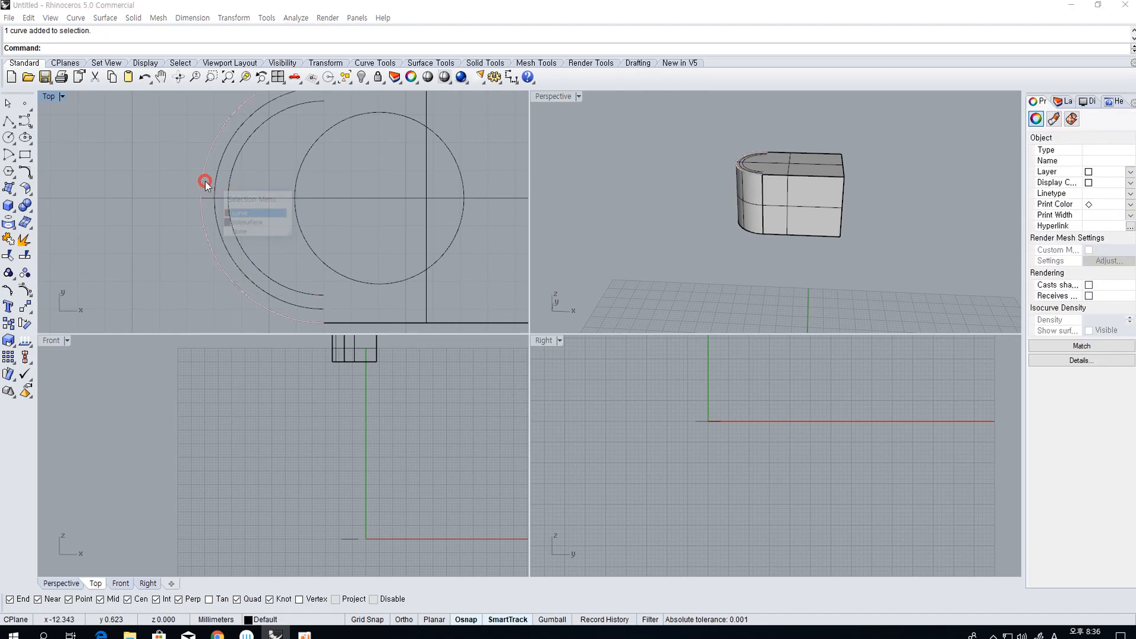
right_click_drag(204, 181, 218, 219)
scroll(217, 218, "down", 2)
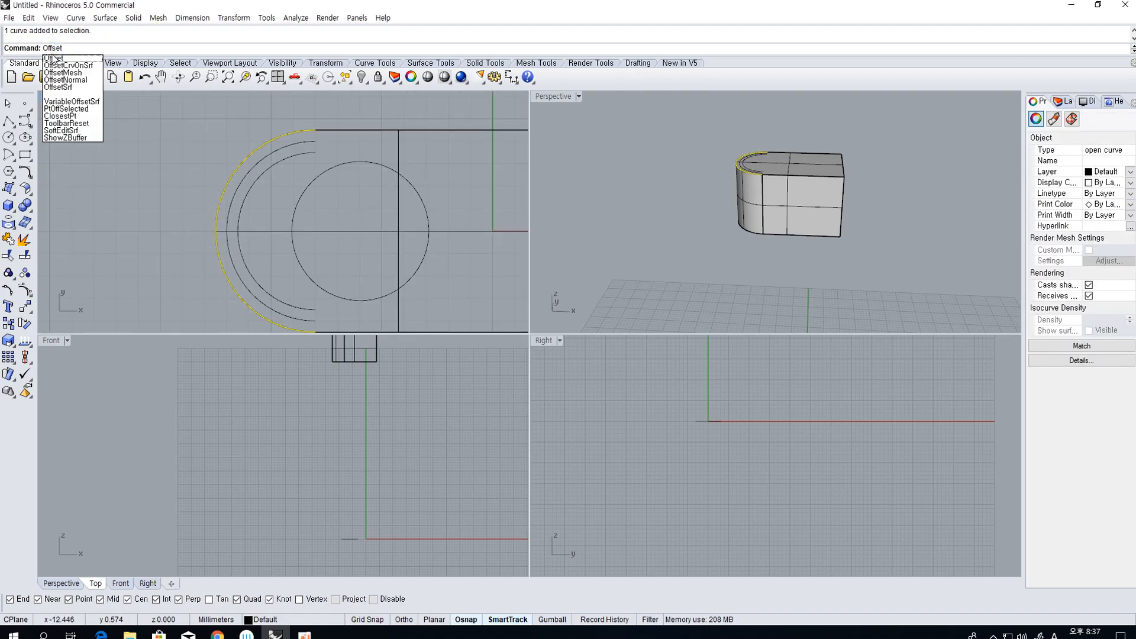
left_click(190, 178)
left_click(228, 190)
right_click(227, 190)
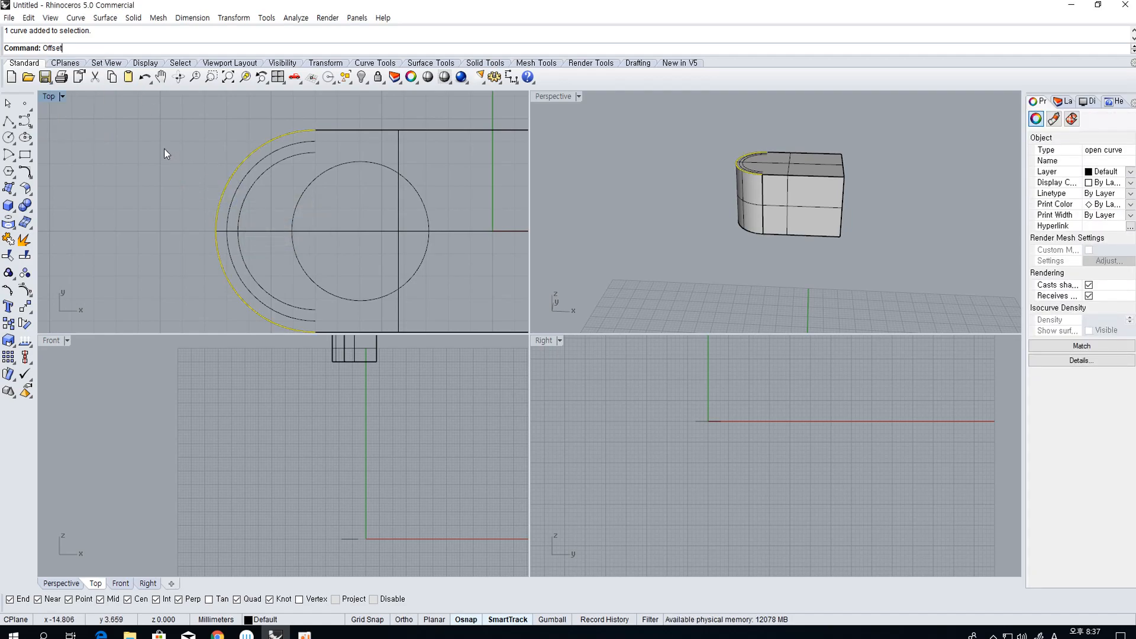
key("Return")
scroll(278, 195, "up", 1)
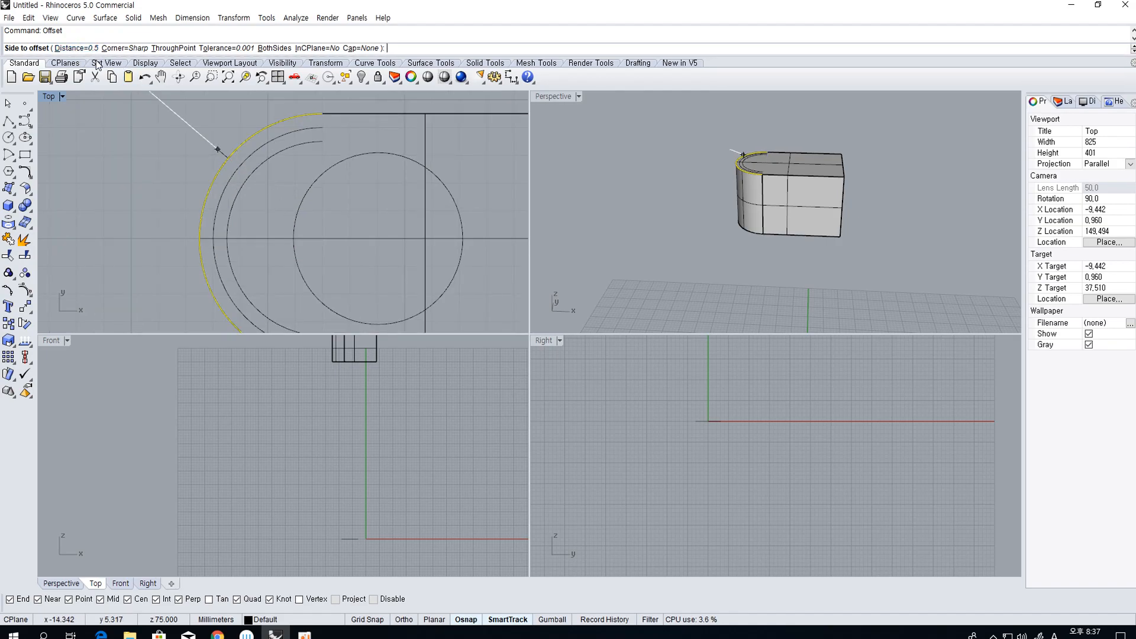
left_click(226, 187)
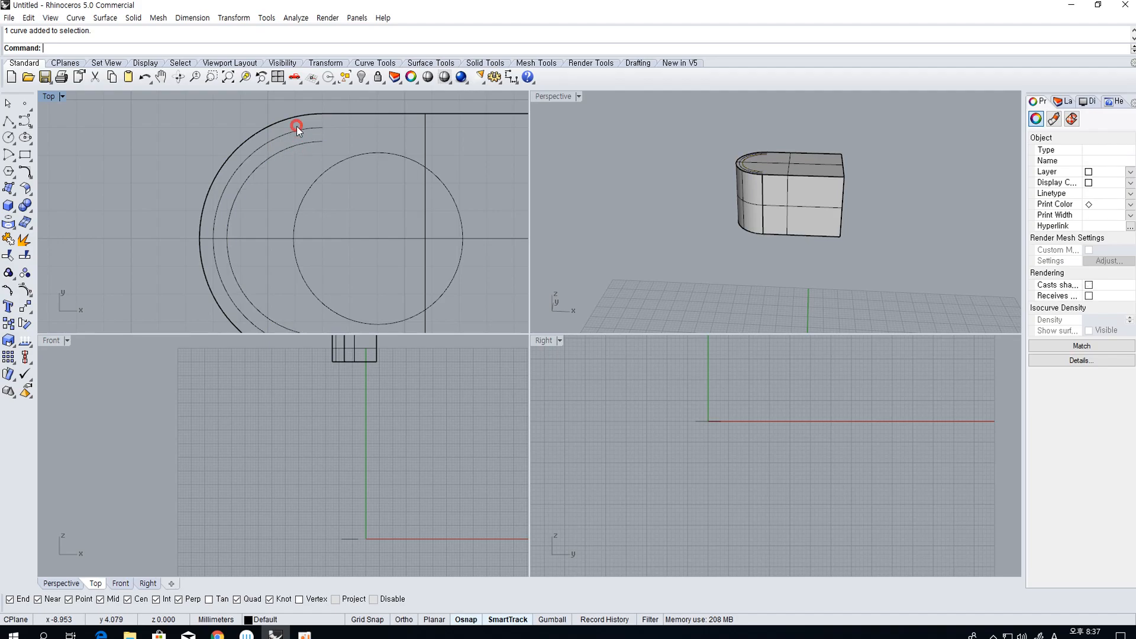
left_click(300, 133)
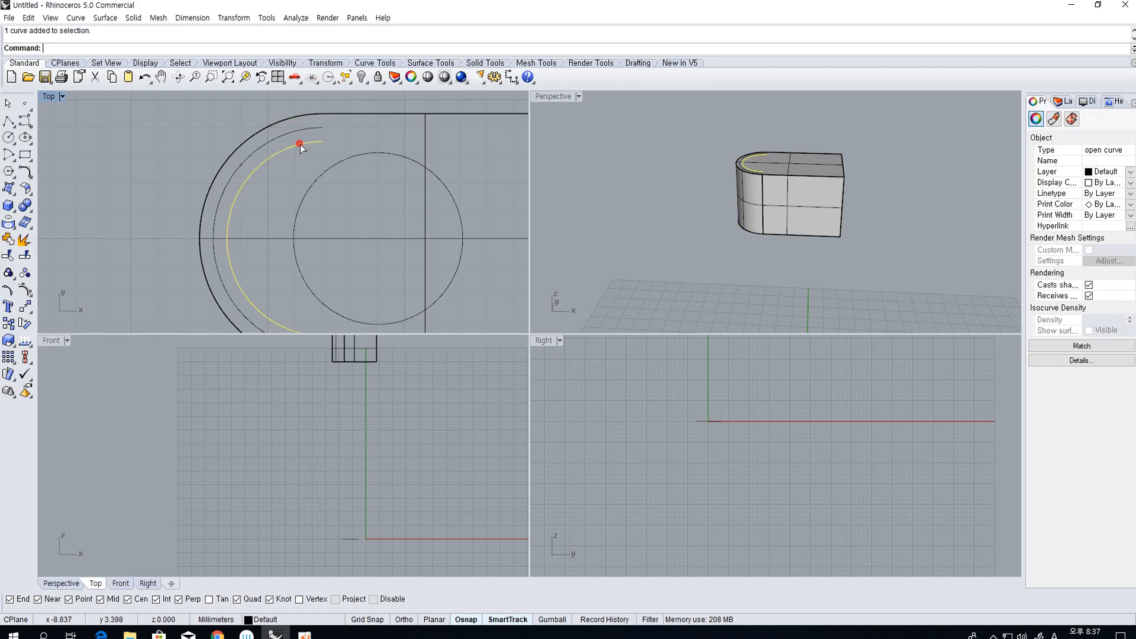
key("F10")
left_click(267, 137)
scroll(269, 140, "down", 3)
key("Escape")
scroll(247, 175, "up", 3)
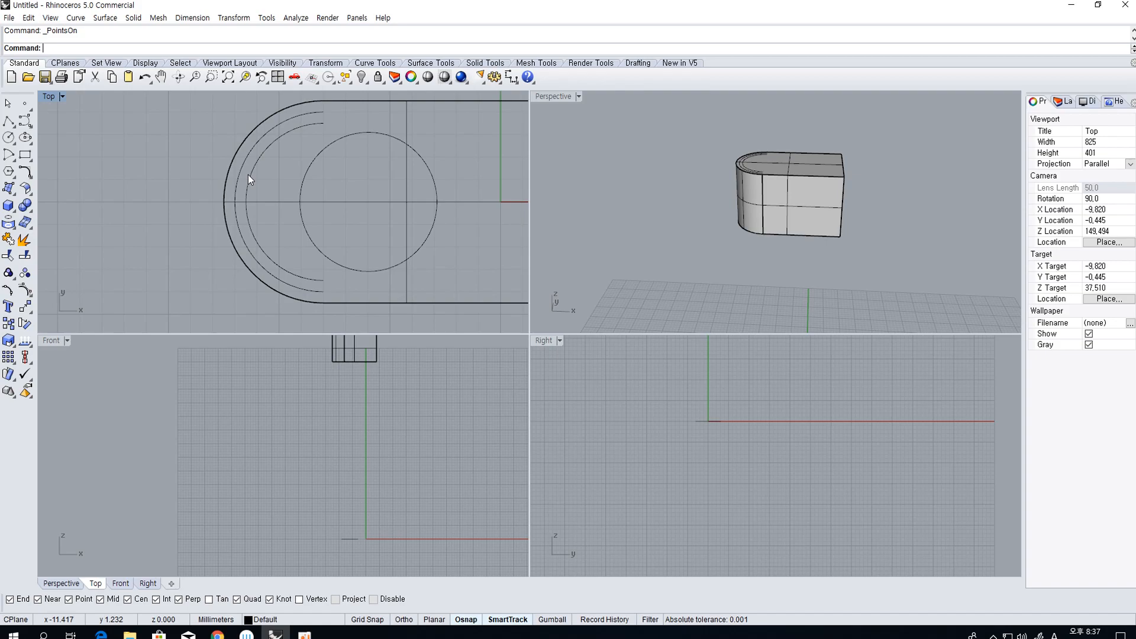
Draw a 1 mm straight line from the upper end of the outer offset arc, parallel to the block's side, in the Top view
left_click(304, 133)
left_click(309, 118)
left_click(9, 120)
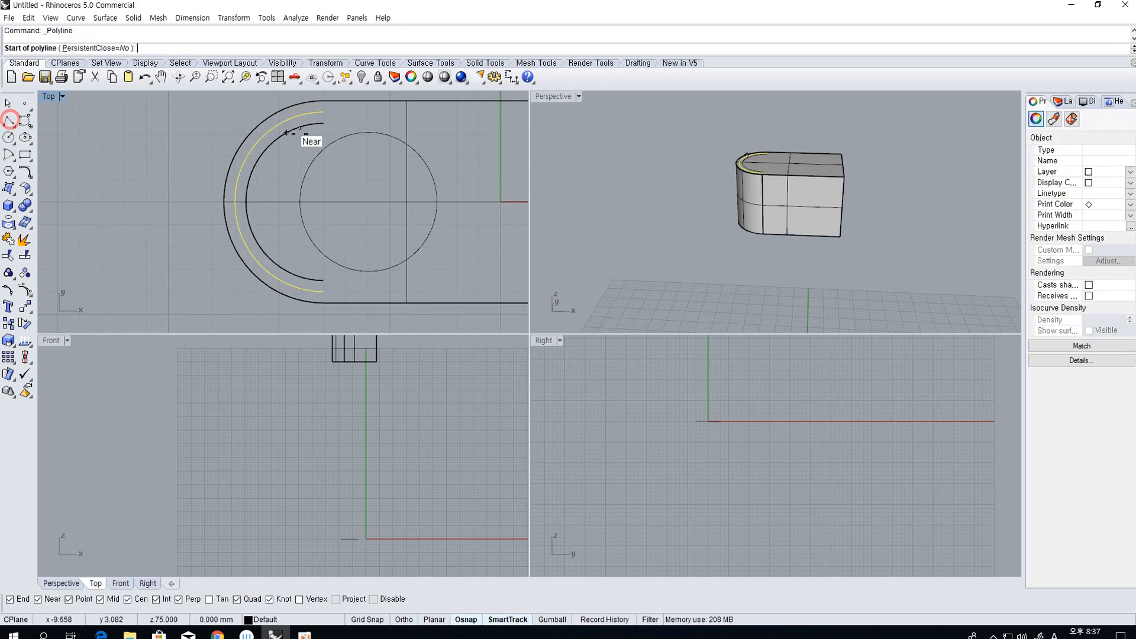
left_click(324, 112)
type("1")
key("Return")
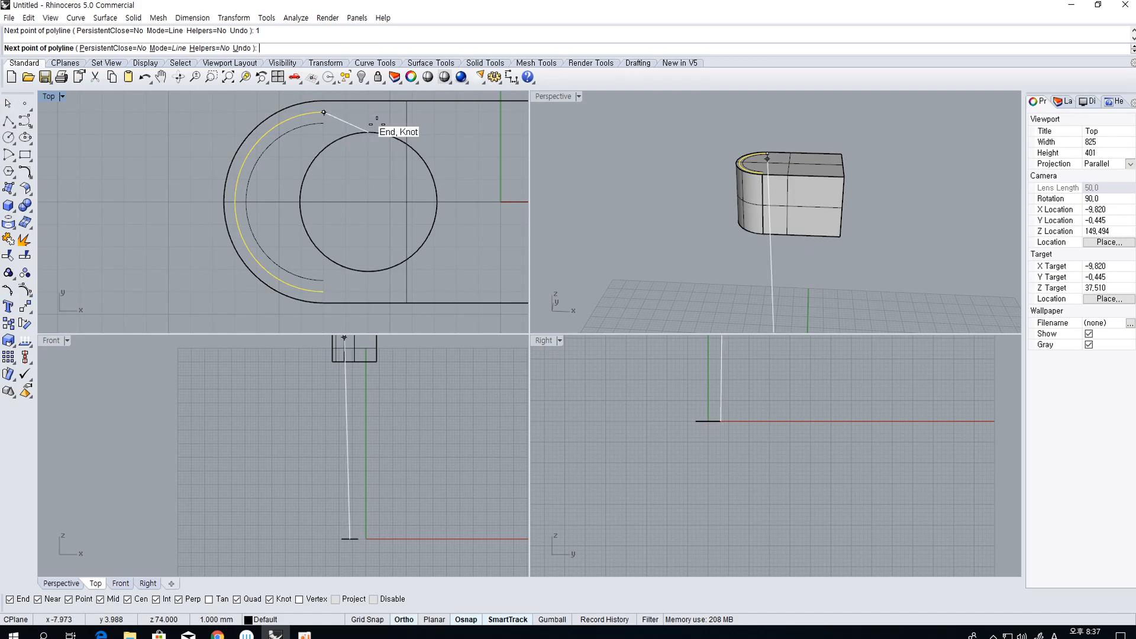
left_click(385, 113)
right_click(385, 116)
Extend the upper end of the inner offset arc with a parallel 1 mm polyline
right_click(343, 121)
left_click(325, 123)
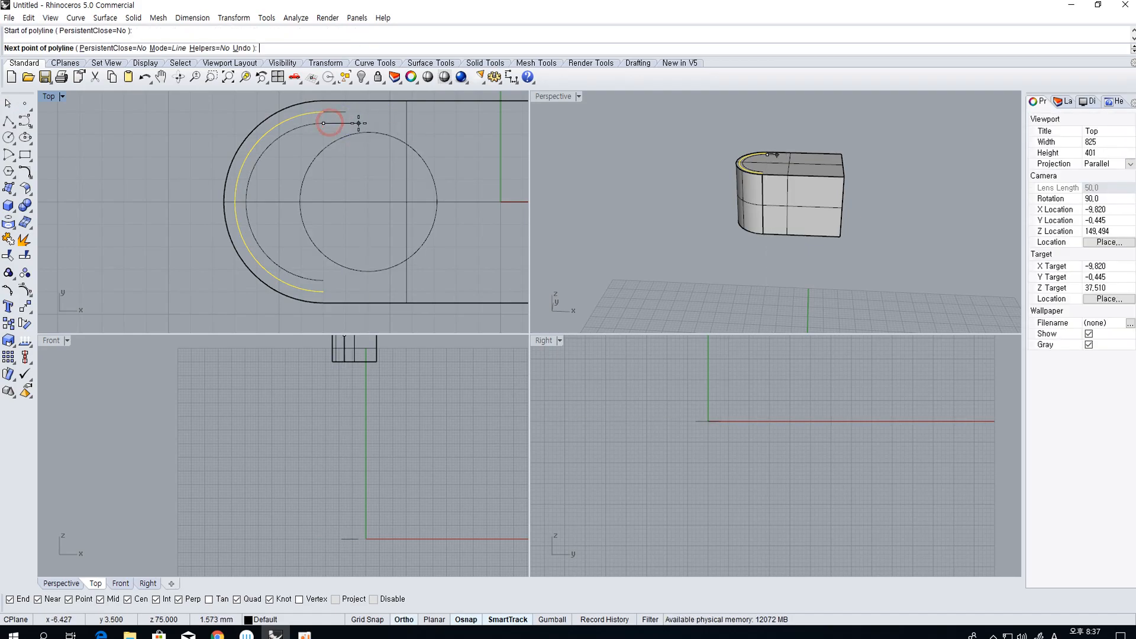
right_click(359, 124)
right_click(359, 124)
left_click(328, 123)
type("1")
key("Return")
right_click(360, 127)
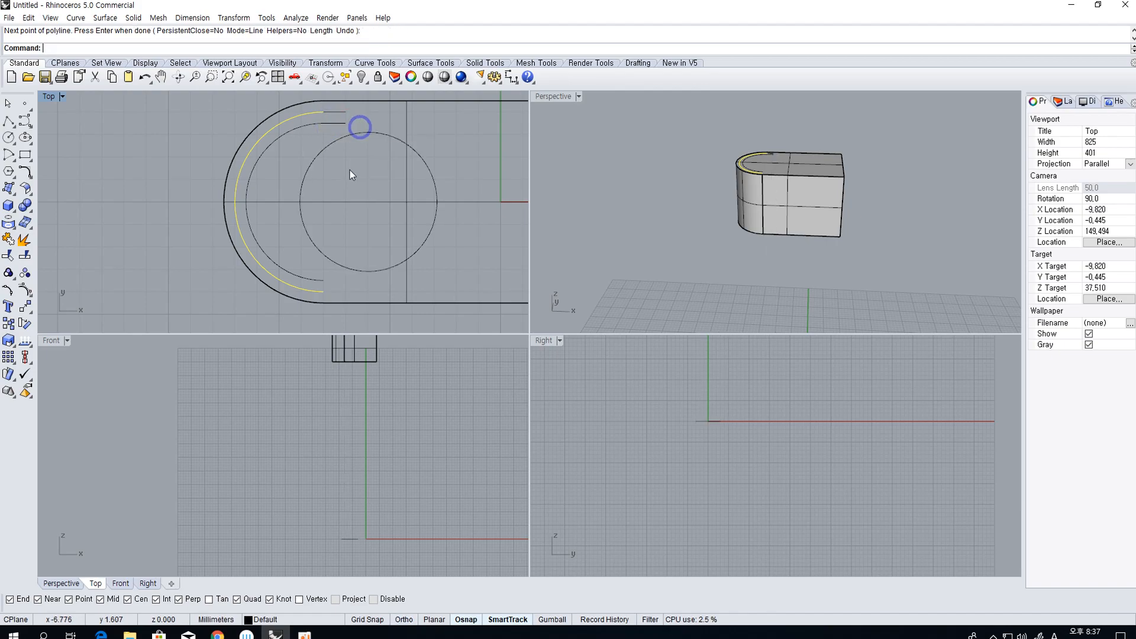
Draw a 1 mm straight line from the lower end of the inner offset arc
scroll(337, 211, "down", 1)
right_click(329, 260)
left_click(329, 262)
type("1")
key("Return")
left_click(345, 266)
right_click(334, 280)
Draw a 1 mm straight line from the lower end of the outer offset arc
right_click_drag(333, 280, 330, 276)
right_click(332, 279)
left_click(323, 273)
type("1")
key("Return")
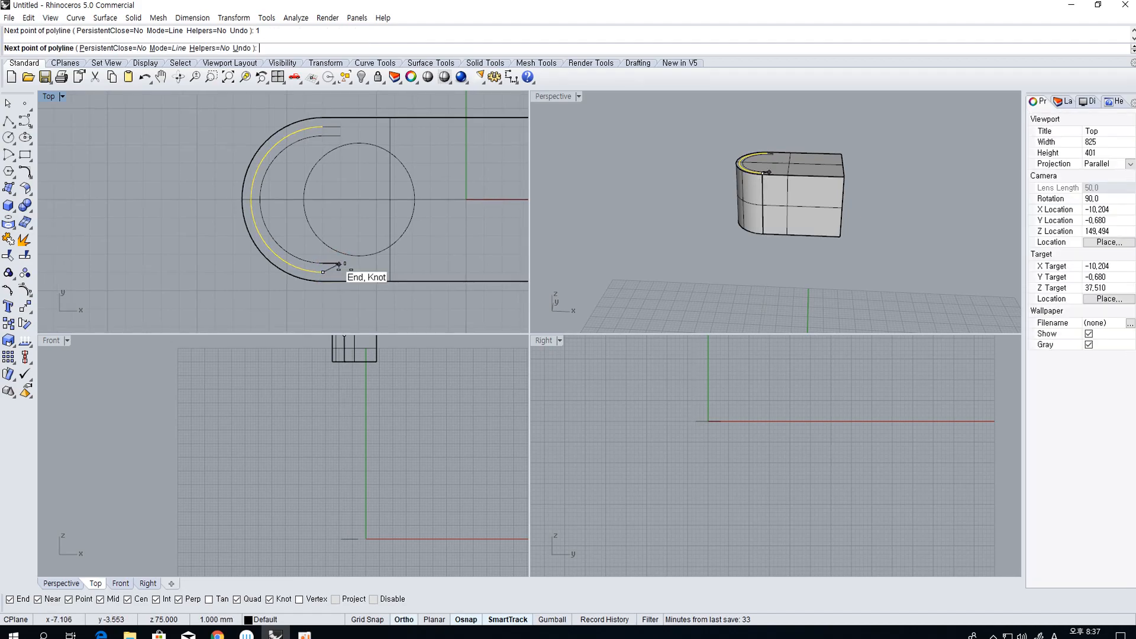
scroll(364, 269, "up", 3)
left_click(362, 274)
right_click(359, 273)
Close both open ends of the U-shape with short lines connecting the ends of the 1 mm segments
scroll(338, 268, "up", 6)
right_click(333, 271)
left_click(319, 253)
left_click(318, 271)
right_click(318, 272)
scroll(318, 270, "down", 6)
right_click_drag(314, 188, 313, 244)
right_click(297, 154)
left_click(315, 123)
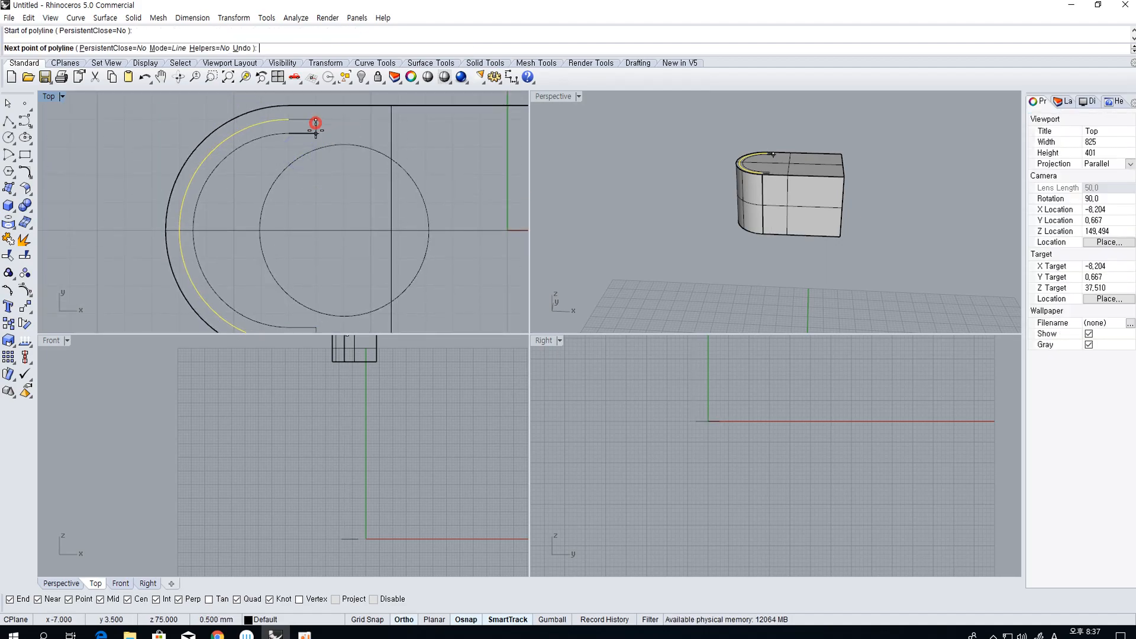
left_click(315, 134)
right_click(317, 138)
Select the two arcs and all connecting line segments of the U-shape and join them into one closed curve
left_click(315, 138, "shift")
right_click(310, 125, "shift")
left_click(309, 122, "shift")
left_click(311, 128, "shift")
left_click(274, 136, "shift")
scroll(267, 165, "down", 4)
left_click(288, 271, "shift")
left_click(292, 278, "shift")
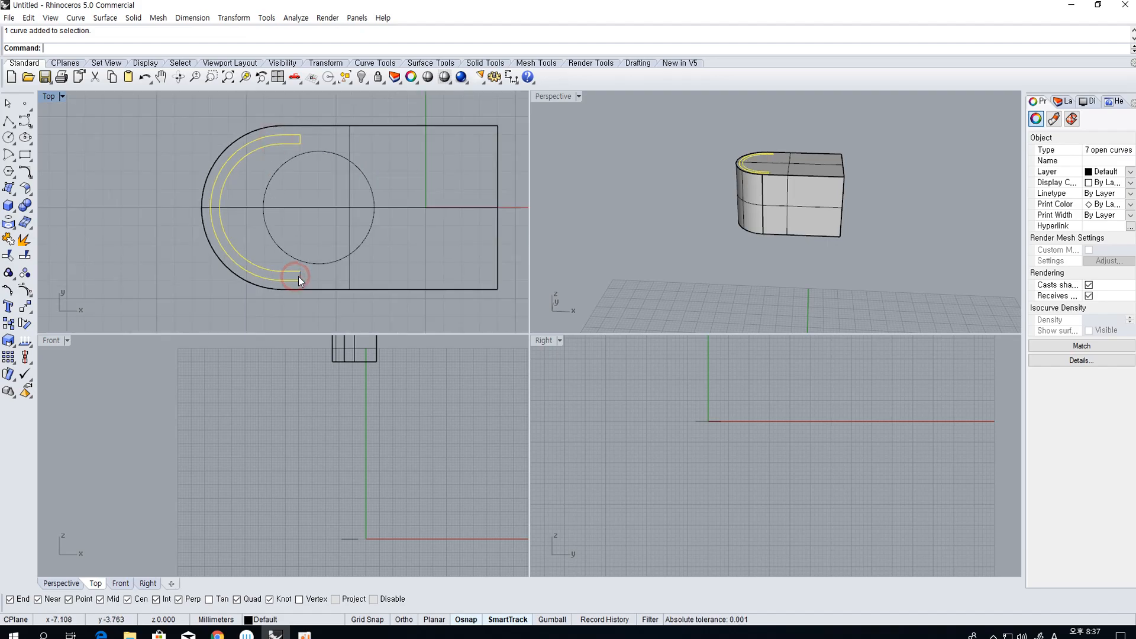
key("ctrl+j")
left_click(300, 234)
left_click(297, 271)
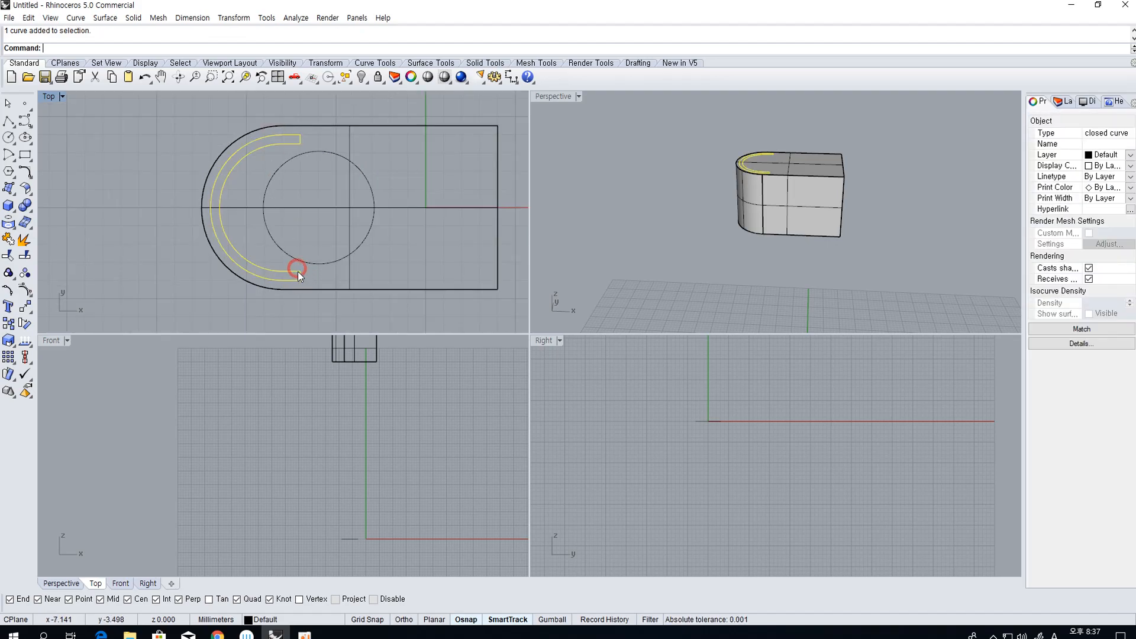
Move the circle horizontally about 1.1 mm toward the block's rounded end in the Top view
scroll(298, 268, "up", 2)
left_click(298, 255)
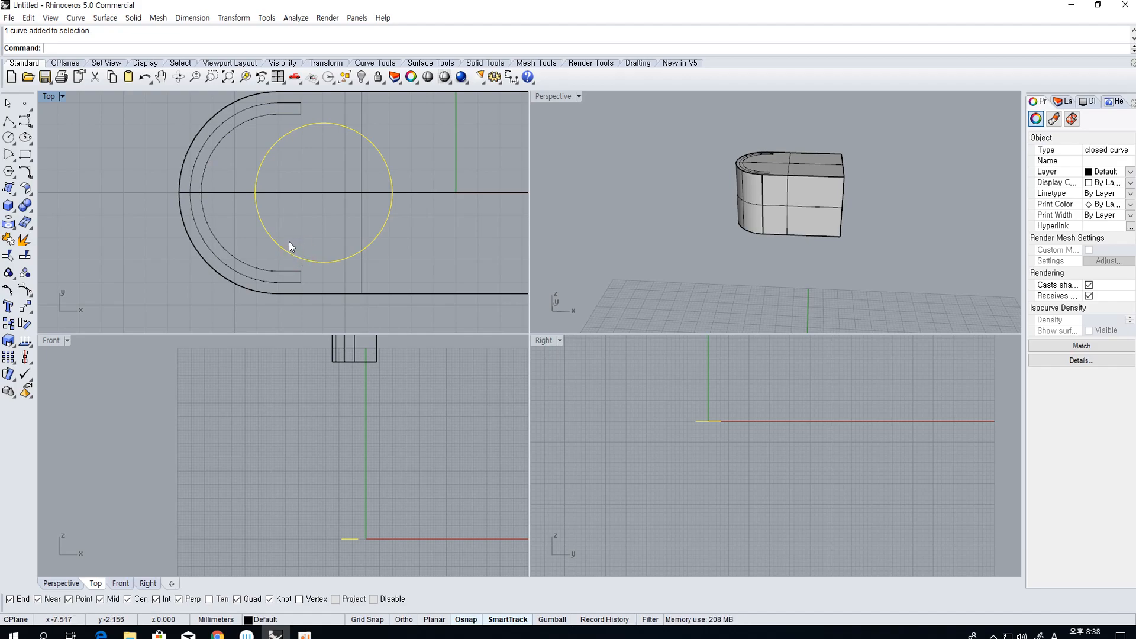
type("m")
key("space")
left_click(460, 232)
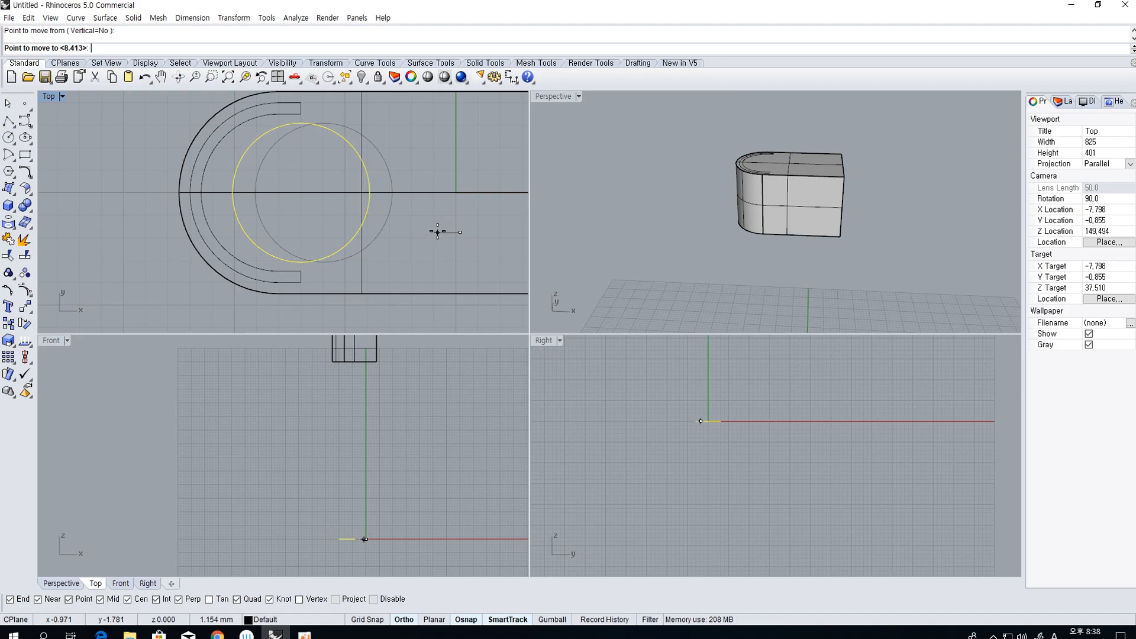
left_click(436, 232)
scroll(417, 235, "down", 4)
scroll(333, 185, "up", 4)
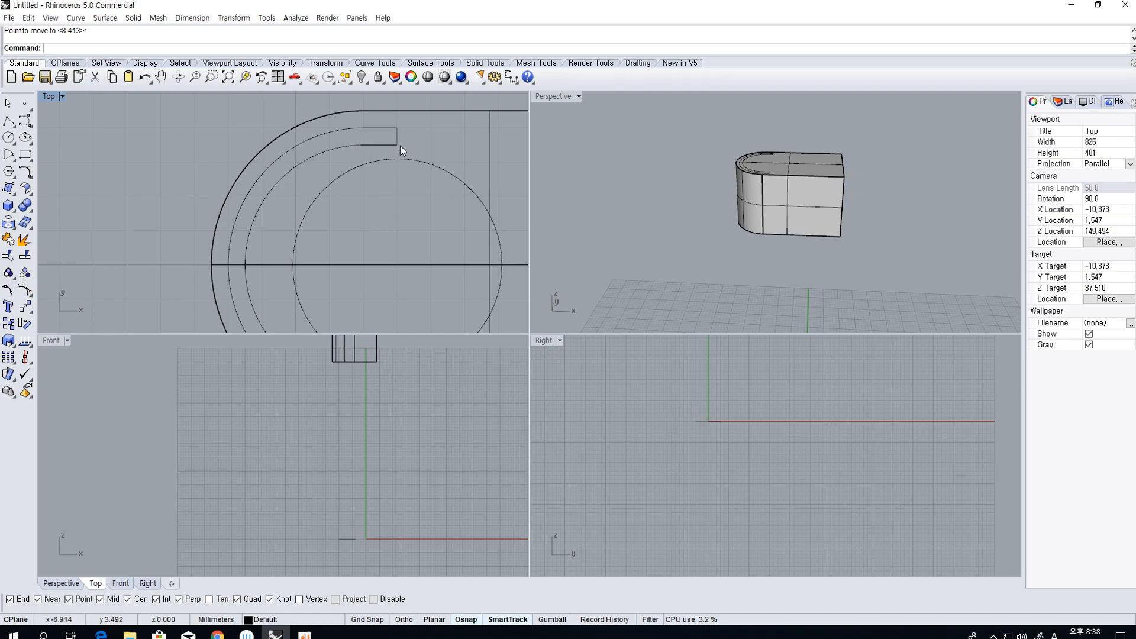
scroll(402, 151, "down", 2)
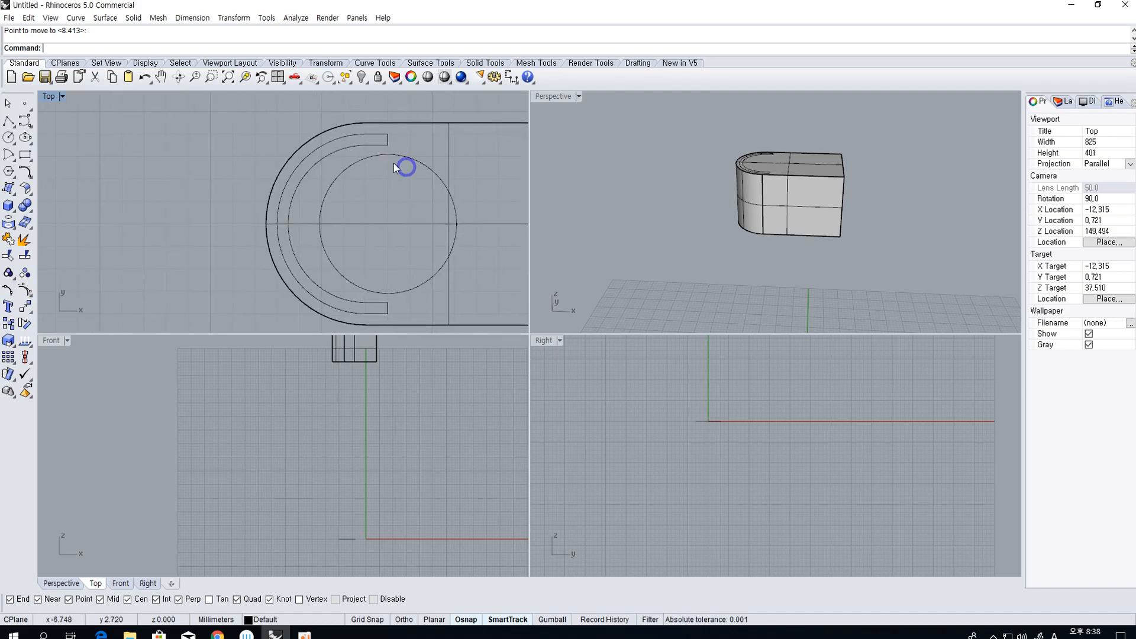
Undo the circle move, the curve join and the lines closing the U-shape
left_click(406, 157)
left_click(388, 145)
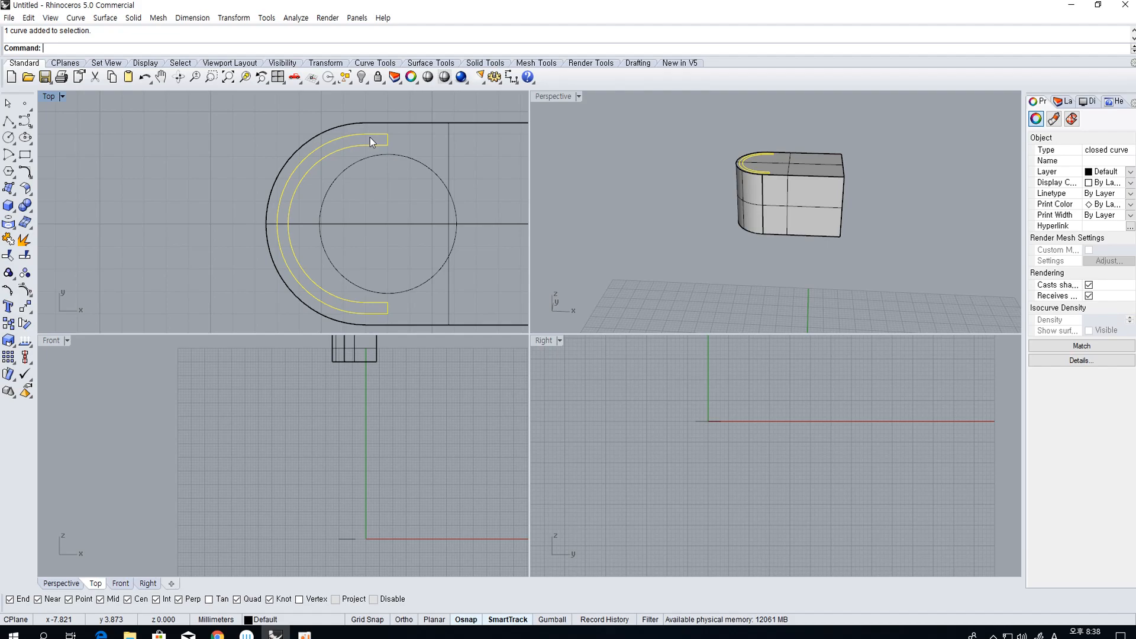
left_click(386, 173)
key("ctrl+z")
key("ctrl+z")
key("ctrl+z")
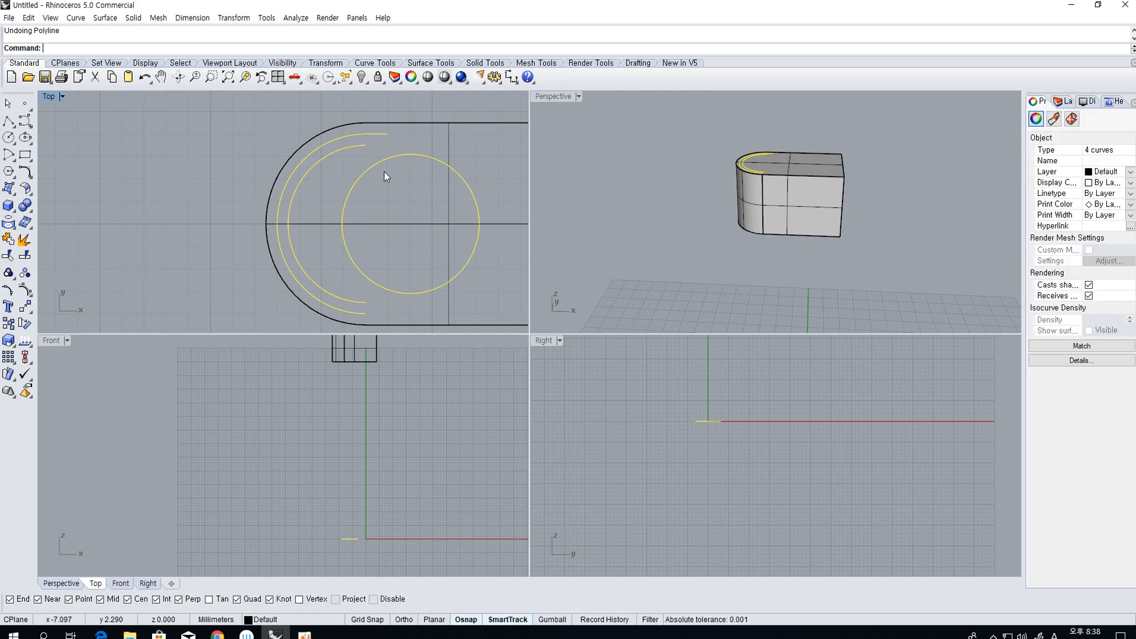
Close both ends of the two offset arcs with short straight lines between their endpoints
left_click(9, 120)
left_click(365, 136)
left_click(365, 135)
right_click(371, 239)
right_click(373, 241)
left_click(367, 304)
left_click(367, 314)
Shift the circle horizontally toward the block's rounded end so it sits within the U-shape in the Top view
right_click(396, 300)
left_click(396, 300)
left_click_drag(398, 293, 359, 294)
left_click(396, 255)
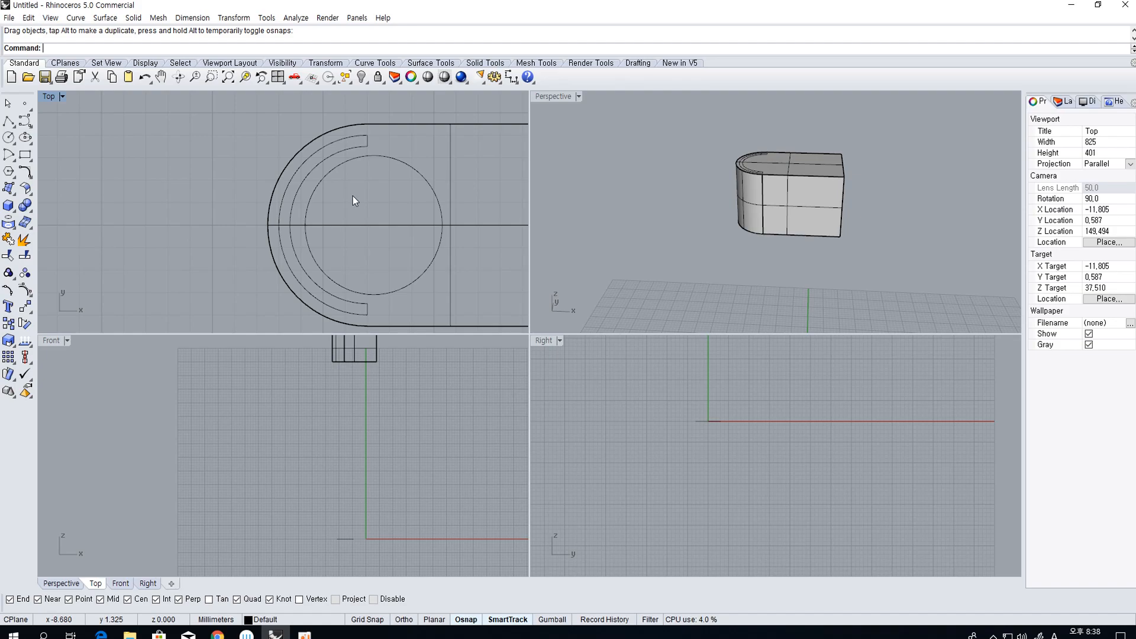
Undo the circle shift and the closing lines of the U-shape, and redo them
key("ctrl+y")
key("ctrl+z")
key("ctrl+z")
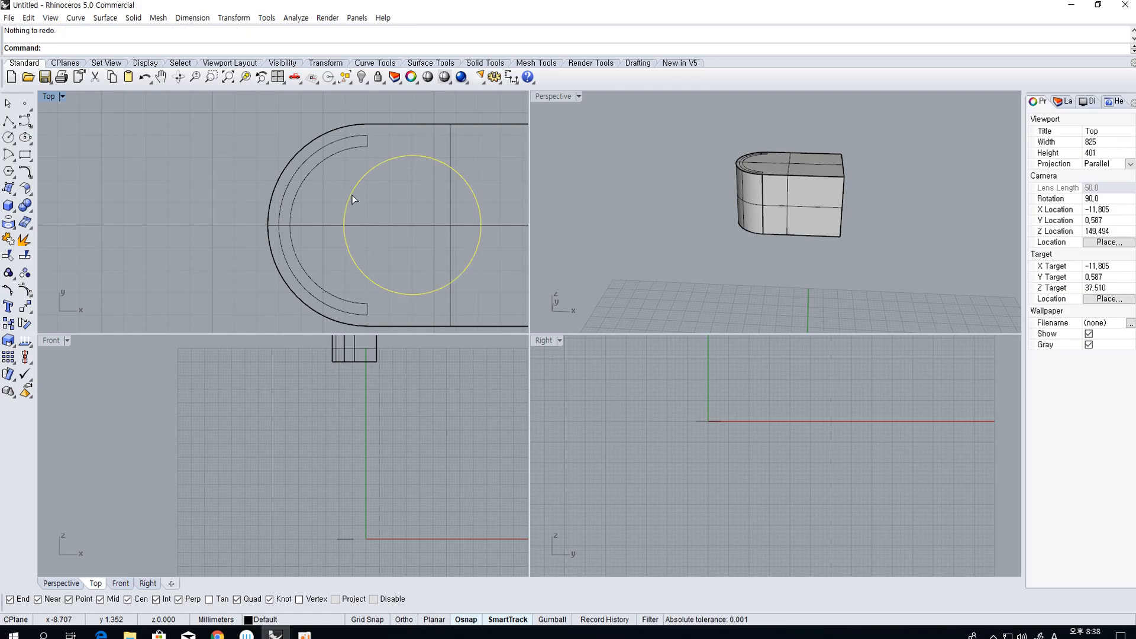
key("ctrl+y")
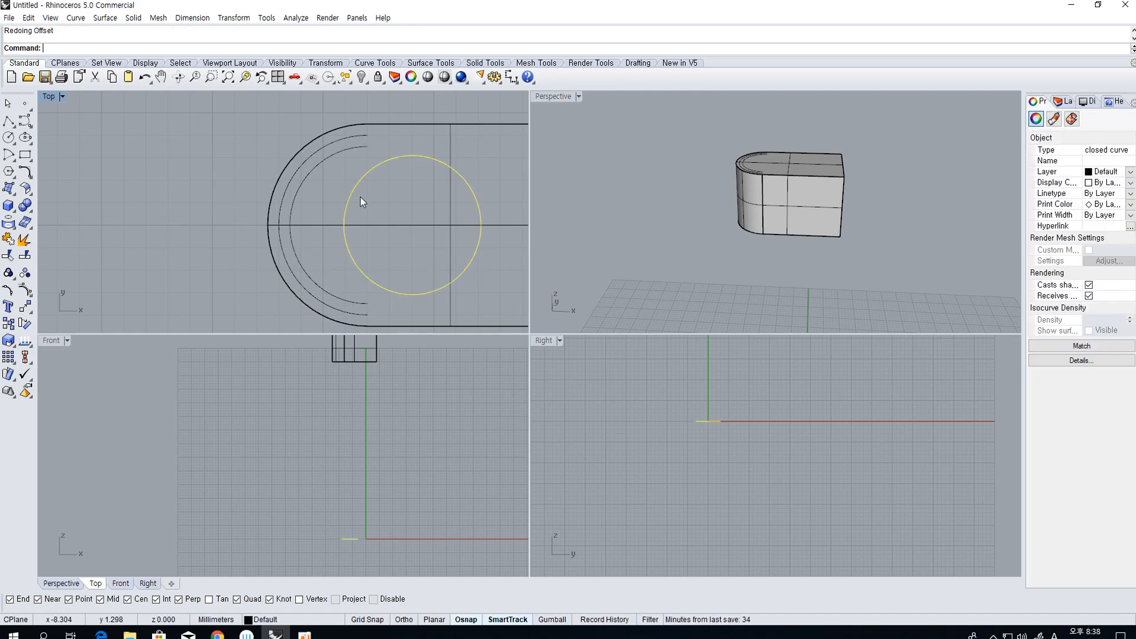
key("Escape")
key("ctrl+y")
key("ctrl+y")
Draw a two-point circle across the lower end of the U-shape, using the closing line's endpoints as diameter
scroll(383, 193, "up", 3)
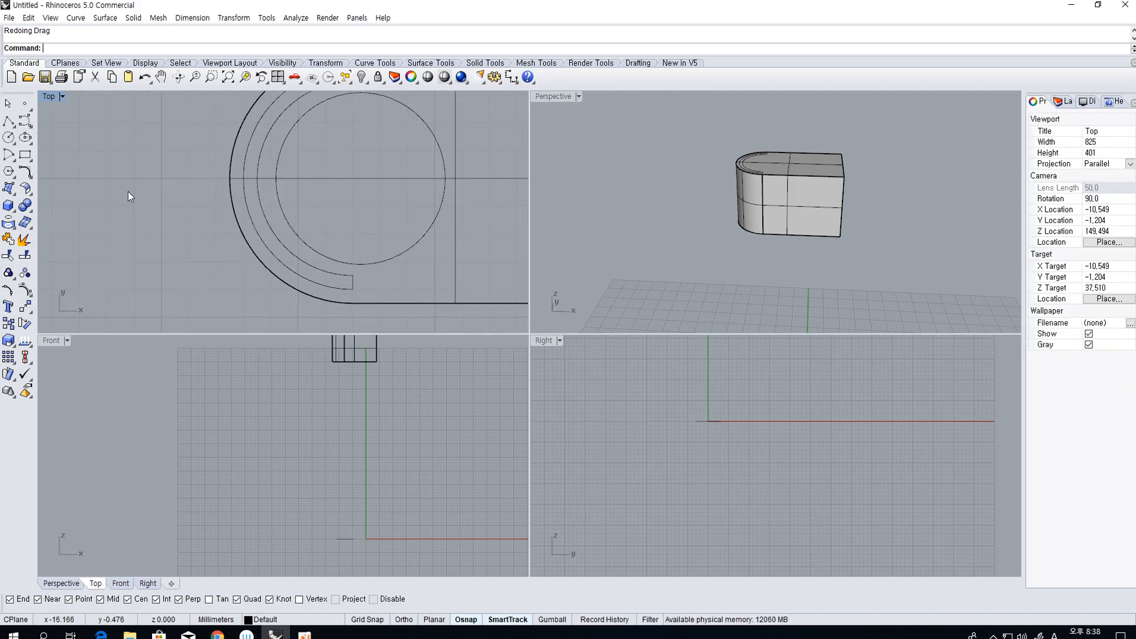
left_click(7, 140)
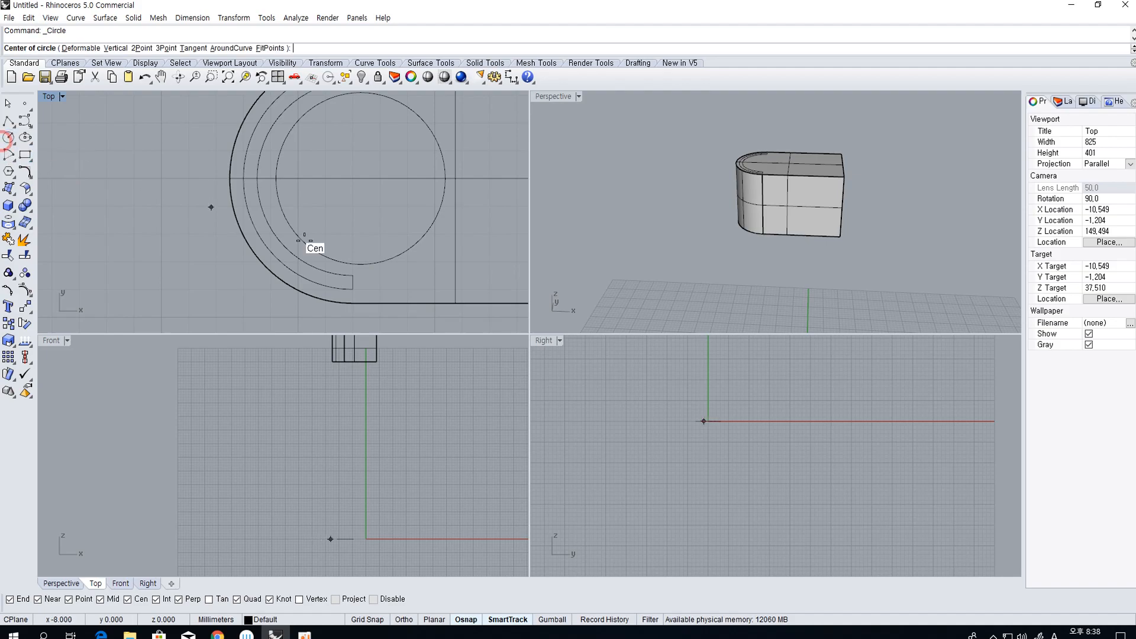
left_click(353, 275)
left_click(8, 138)
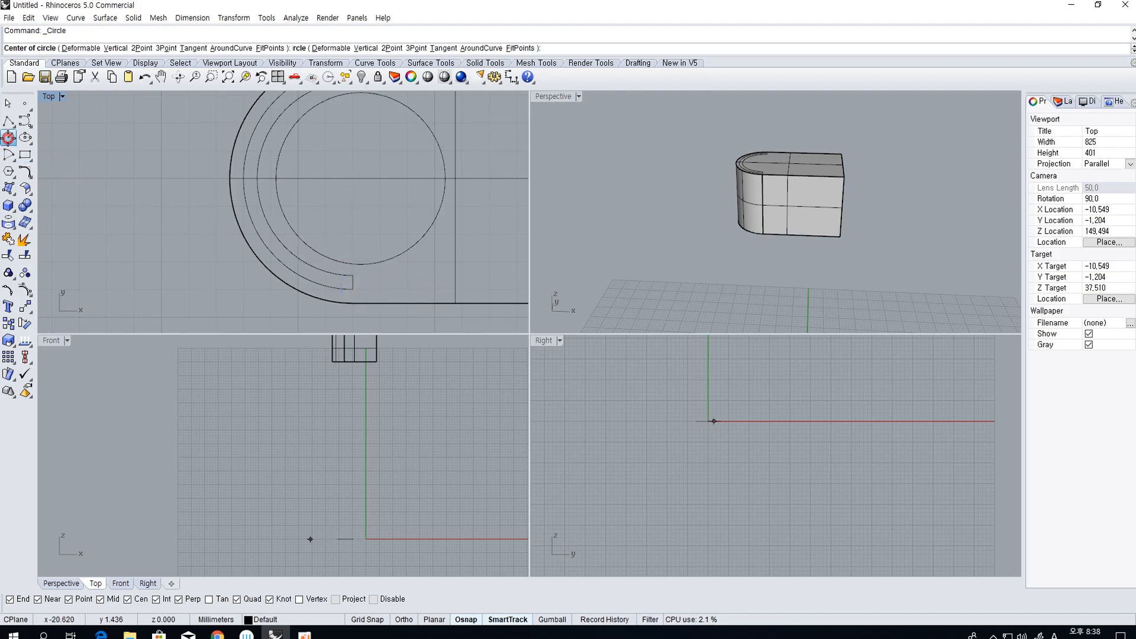
left_click(142, 49)
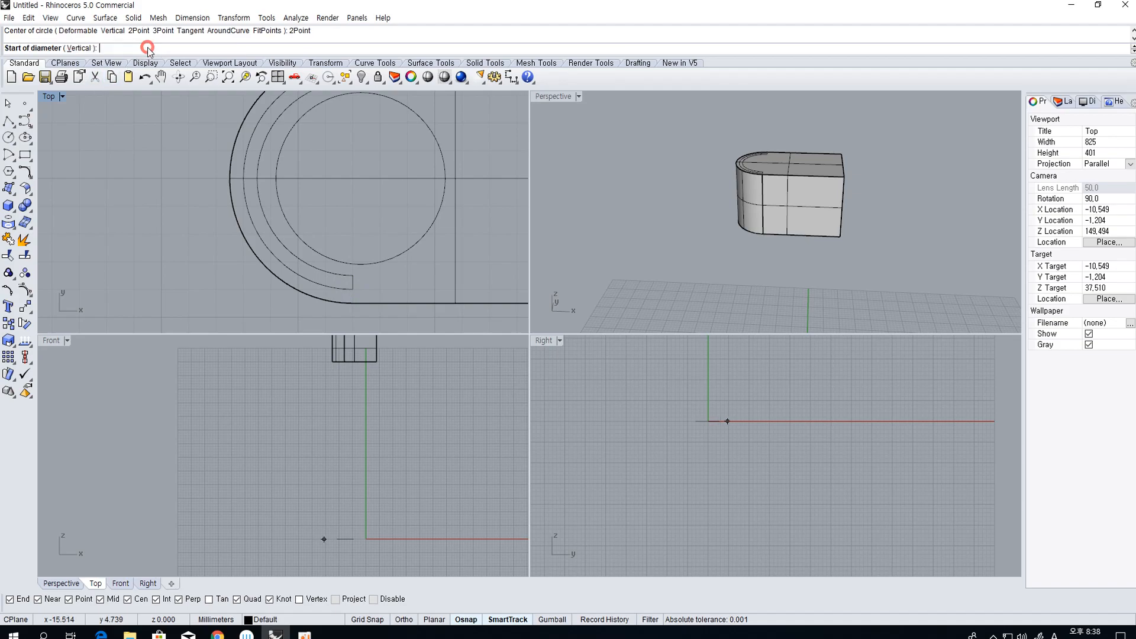
left_click(353, 273)
left_click(354, 289)
Draw a two-point circle across the upper end of the U-shape, using the closing line's endpoints as diameter
scroll(365, 283, "up", 2)
scroll(357, 293, "down", 6)
right_click_drag(343, 159, 334, 197)
scroll(334, 197, "up", 2)
right_click(333, 197)
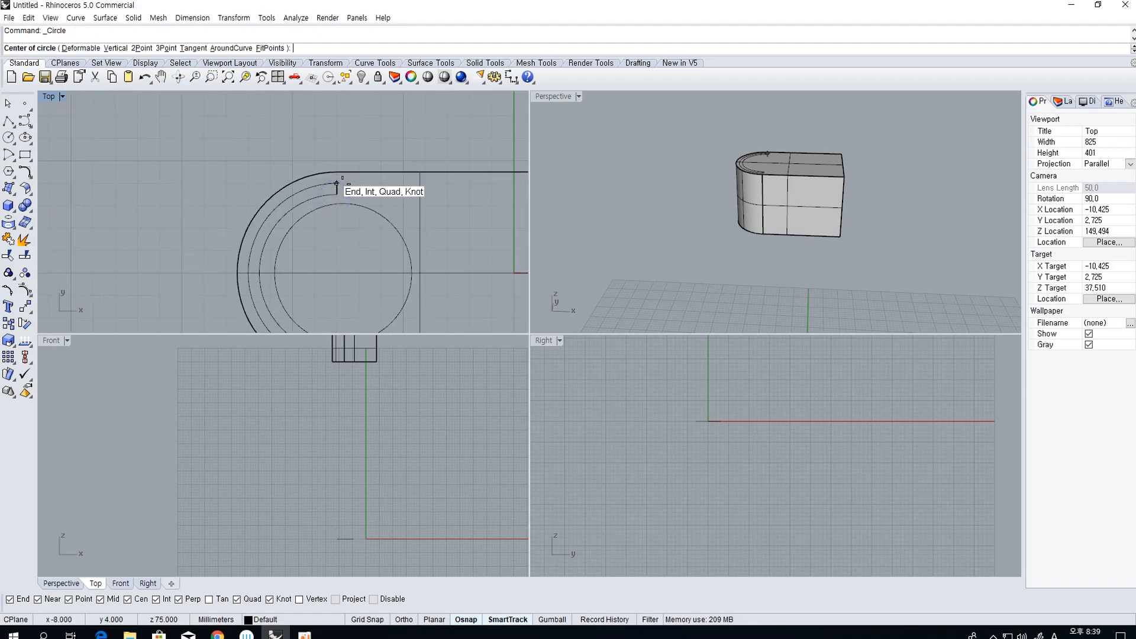
left_click(336, 183)
key("Escape")
right_click(339, 198)
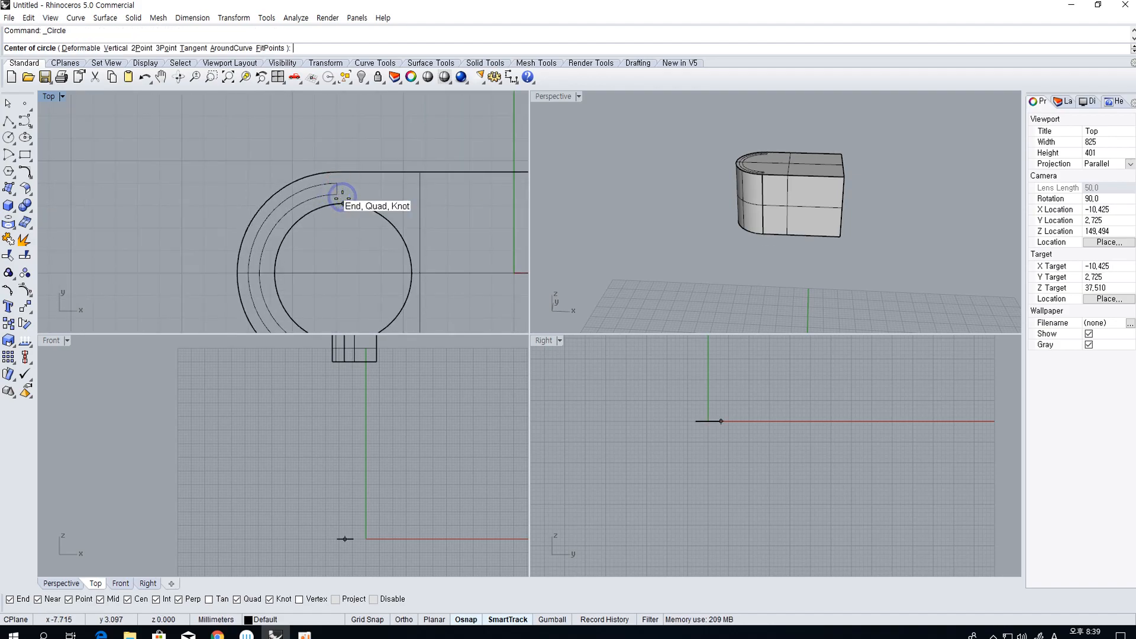
type("2")
key("Return")
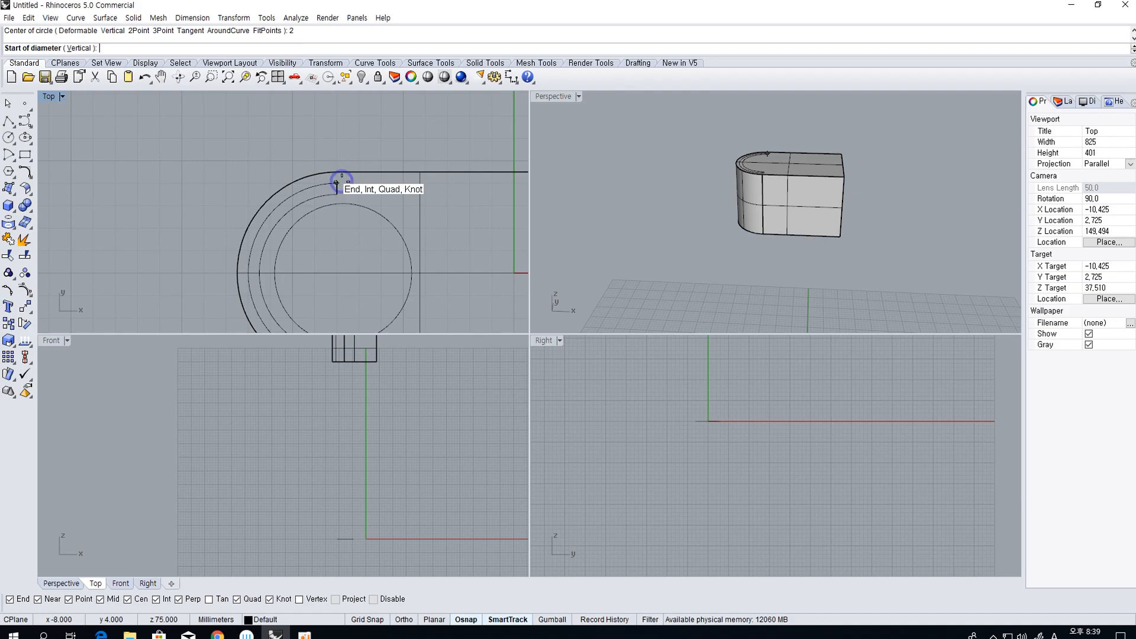
left_click(336, 184)
left_click(337, 194)
scroll(360, 213, "down", 1)
scroll(355, 204, "up", 2)
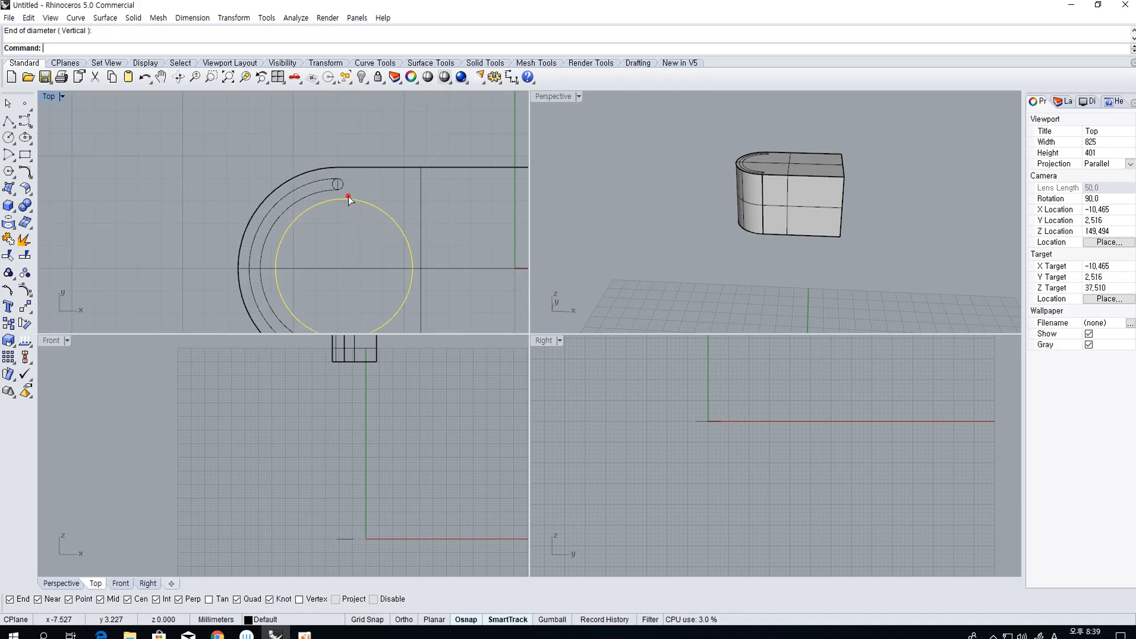
left_click_drag(349, 196, 350, 193)
key("ctrl+z")
Trim the inner halves of the two end circles and the straight closing lines to leave rounded slot ends
left_click(330, 188)
scroll(320, 189, "down", 2)
left_click(319, 186)
left_click(337, 300)
left_click(8, 255)
scroll(319, 320, "up", 6)
left_click(291, 294)
scroll(291, 291, "down", 6)
right_click_drag(339, 152, 334, 236)
scroll(298, 155, "up", 10)
left_click(300, 207)
left_click(281, 199)
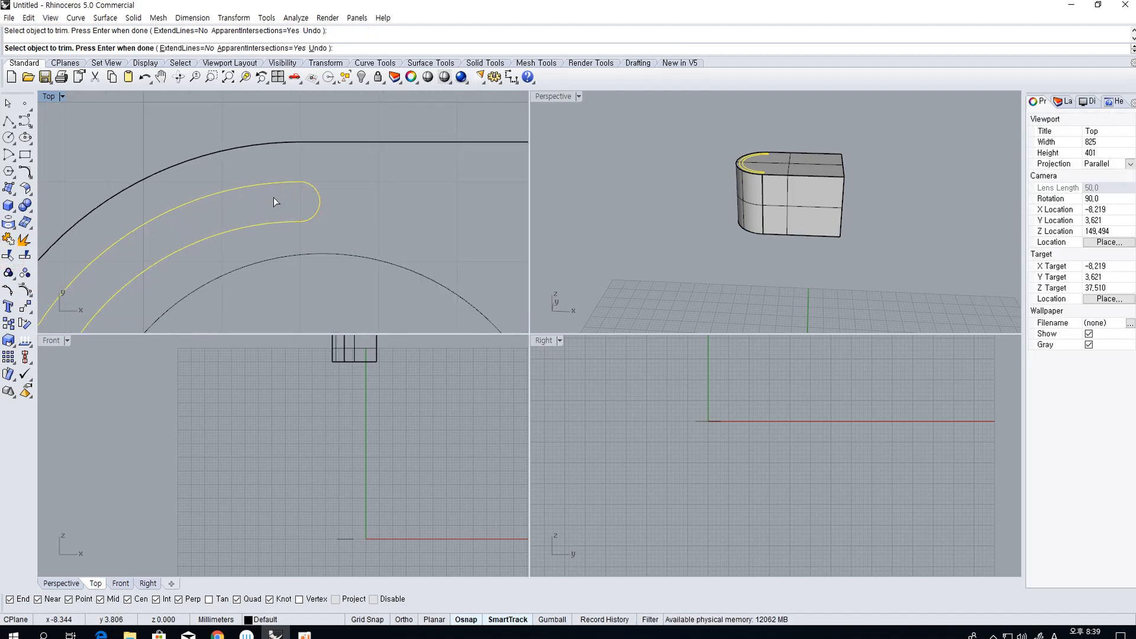
Join the slot's arcs and rounded ends into one closed curve
key("ctrl+j")
left_click(355, 210)
scroll(347, 210, "down", 8)
scroll(347, 211, "down", 8)
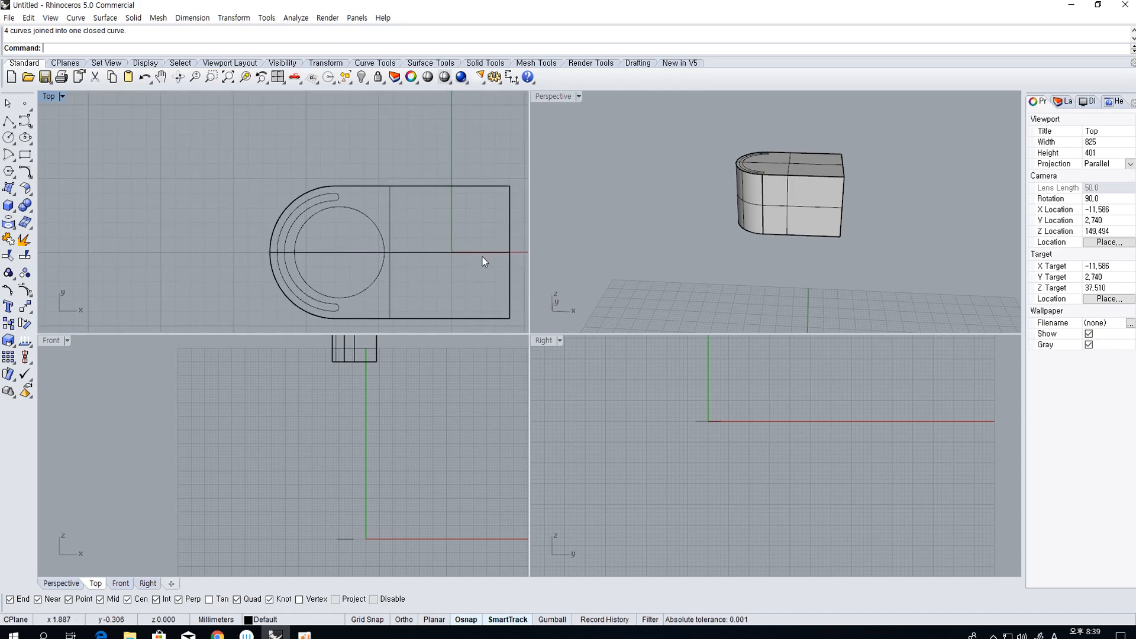
scroll(368, 278, "down", 2)
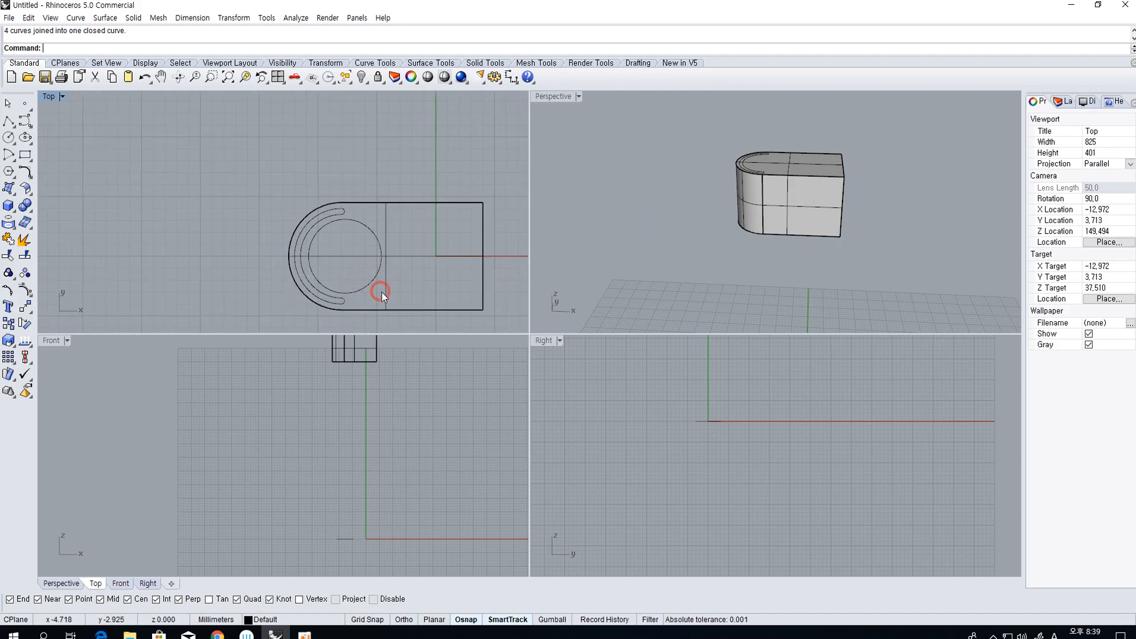
left_click(381, 292)
Examine the block from several angles, including its underside, and compare it with the slot outline from above
left_click(804, 259)
right_click_drag(803, 259, 735, 152)
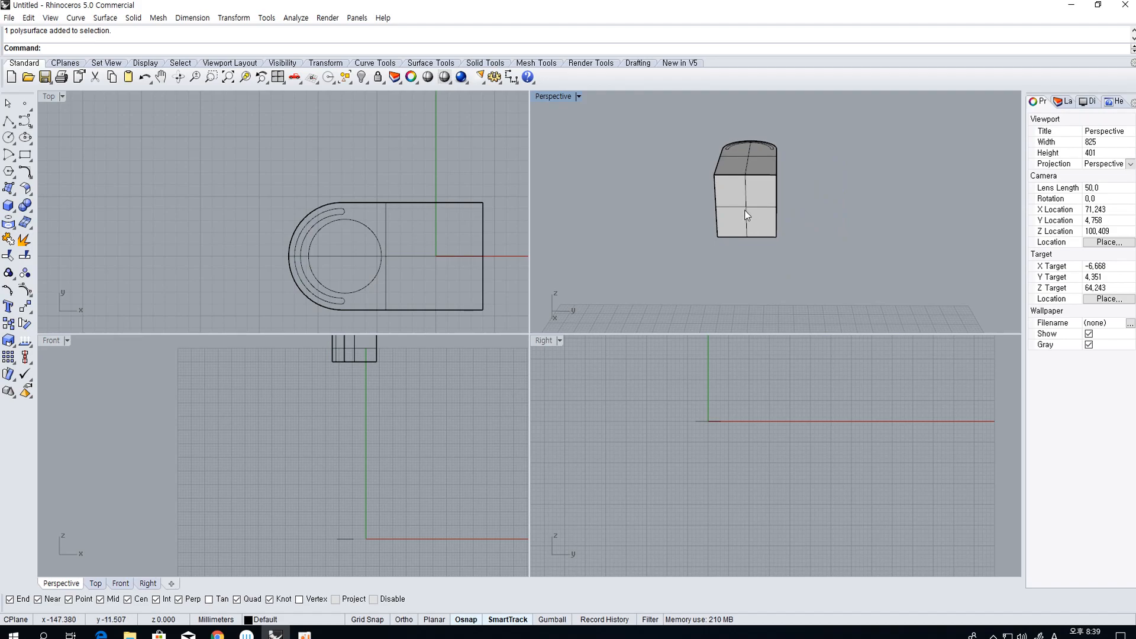
right_click_drag(744, 206, 766, 181)
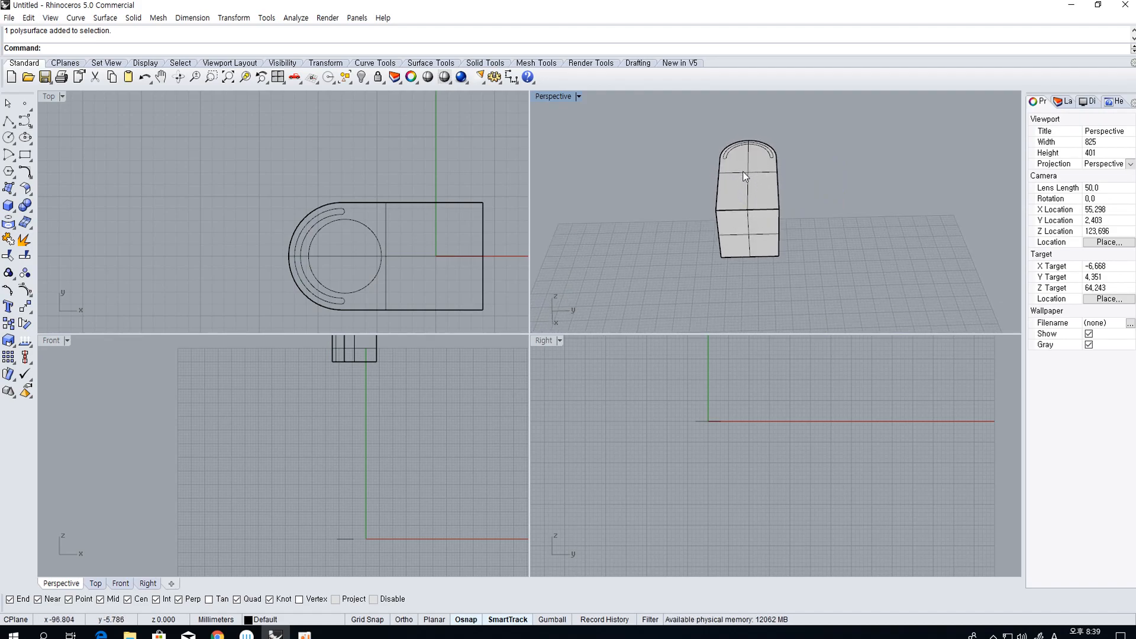
right_click_drag(742, 172, 791, 138)
scroll(774, 214, "up", 4)
right_click_drag(774, 214, 821, 201)
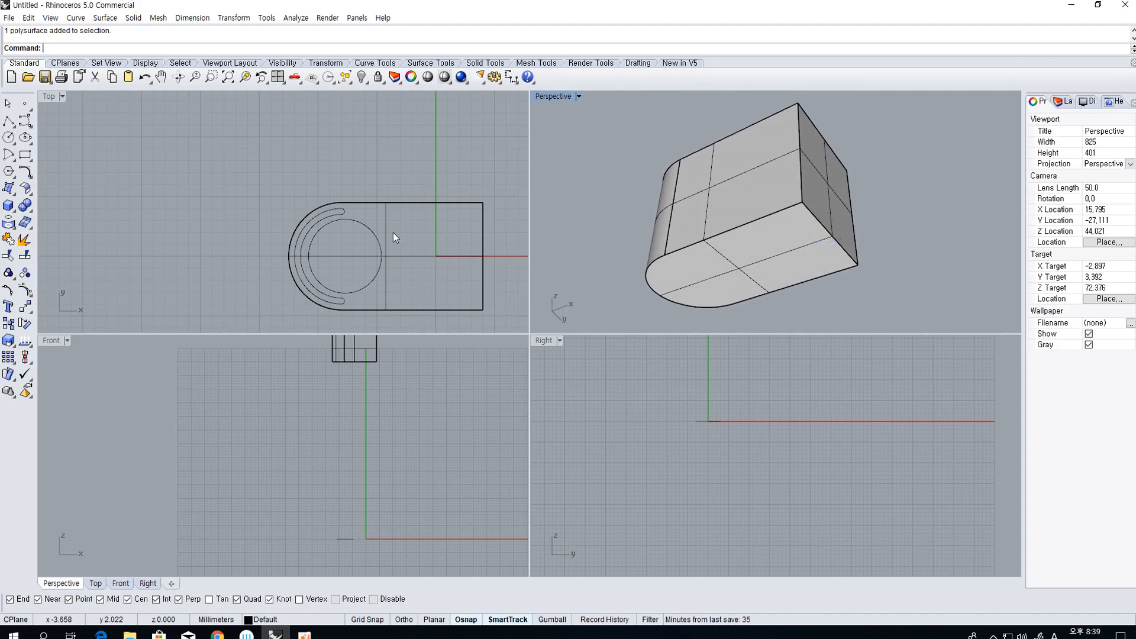
scroll(352, 225, "up", 2)
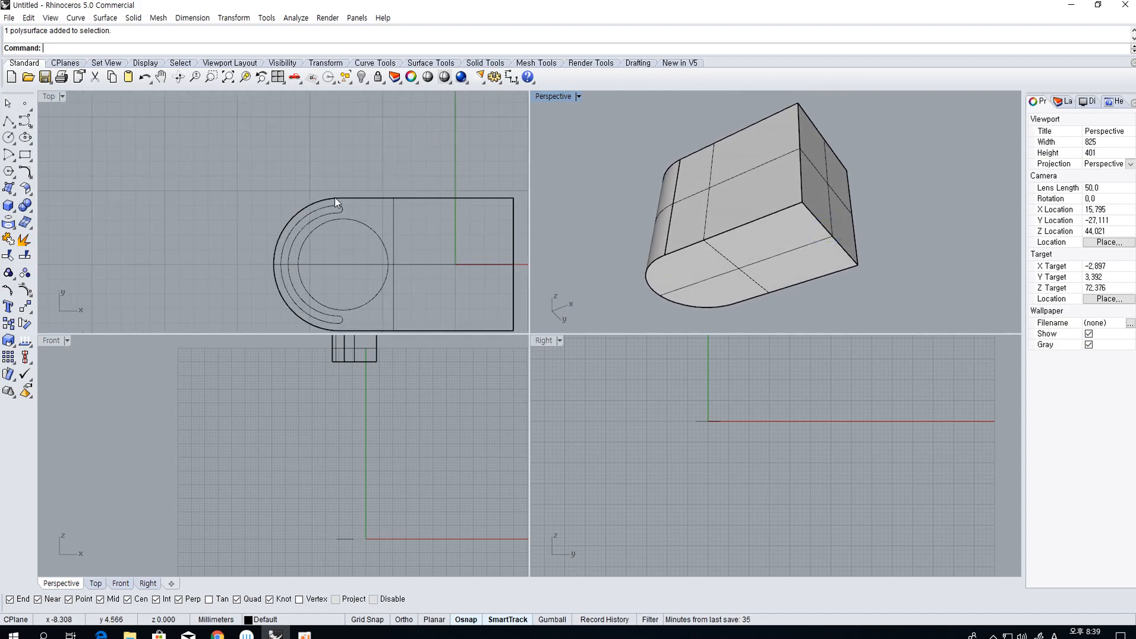
left_click(334, 199)
left_click(437, 281)
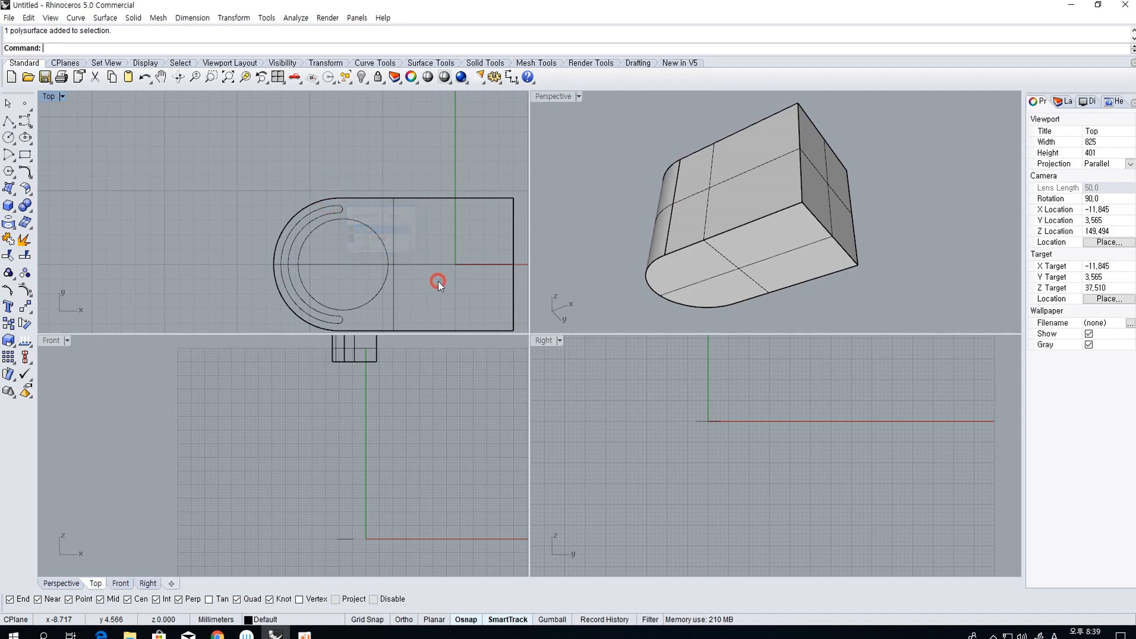
Duplicate the edges around the block's top face and join them into one closed curve
left_click(12, 219)
left_click(59, 229)
right_click_drag(778, 139, 729, 189)
left_click(768, 181)
left_click(840, 192)
left_click(801, 197)
right_click(681, 215)
left_click(714, 174, "shift")
right_click(715, 173)
key("ctrl+j")
Offset the closed top outline inward in the Top view
type("offset")
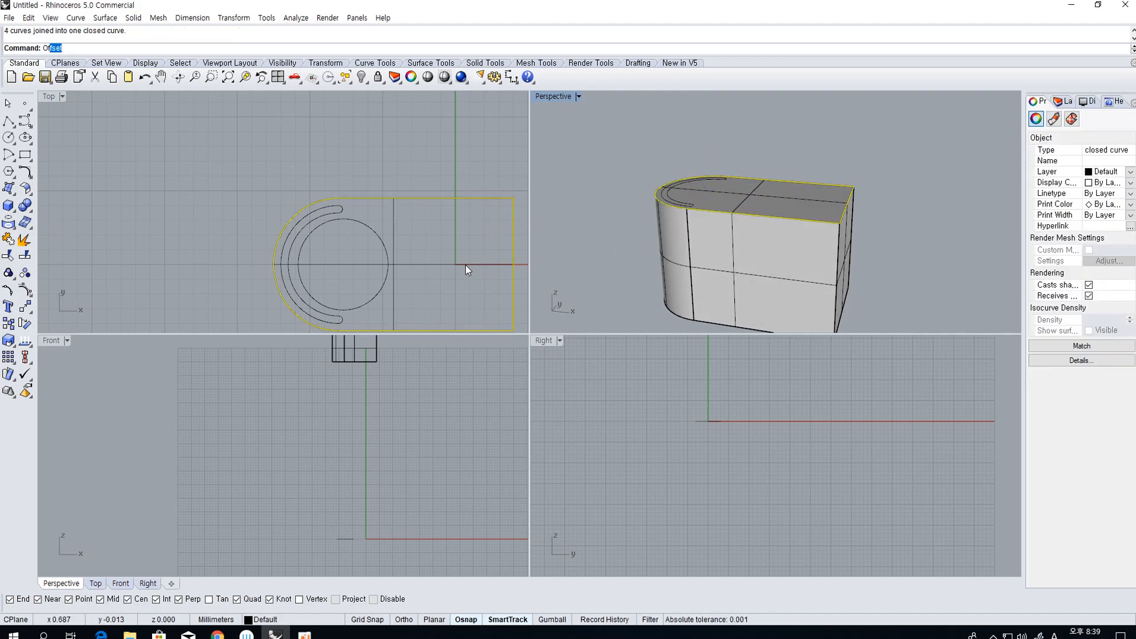
key("Return")
left_click(471, 241)
Extrude the inset outline into a closed solid and lower it below the block's top in the Front view
left_click(452, 203)
left_click(17, 205)
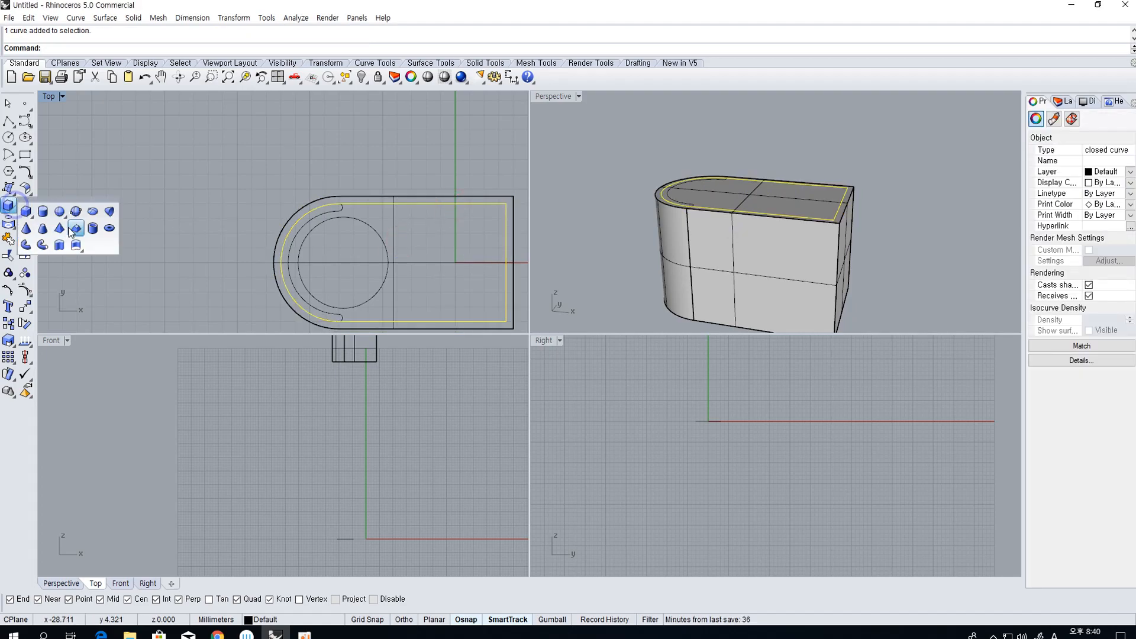
left_click(71, 246)
left_click(268, 373)
left_click_drag(355, 370, 361, 427)
scroll(362, 356, "up", 3)
right_click_drag(362, 356, 363, 406)
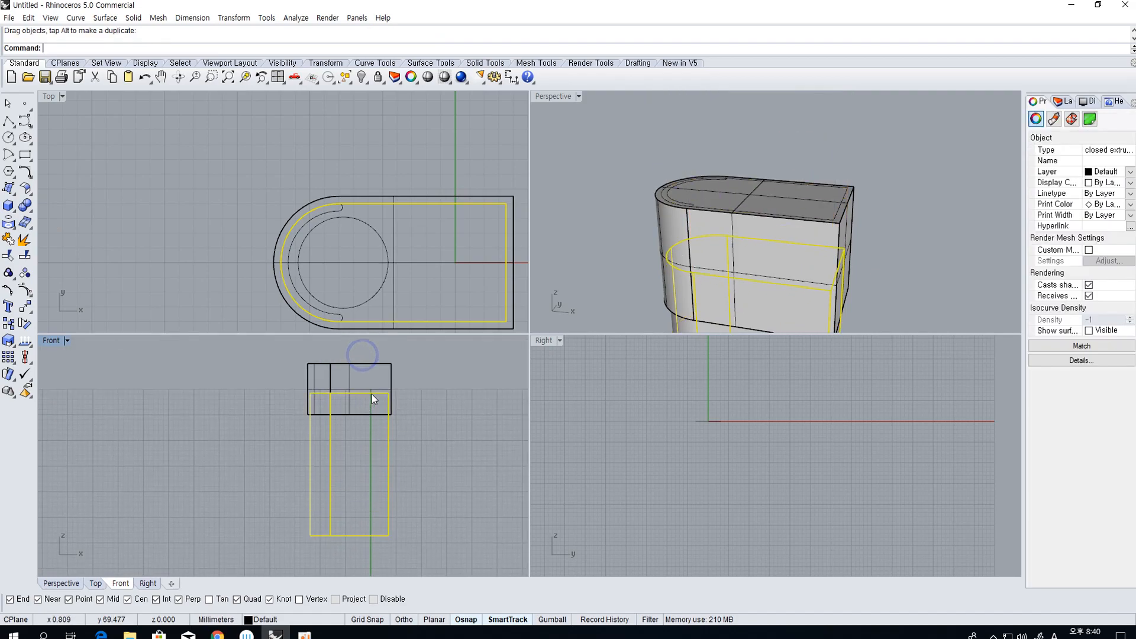
Move the inset extrusion up to the block's top edge and back down 1 mm in the Front view
type("m")
key("Return")
left_click(359, 392)
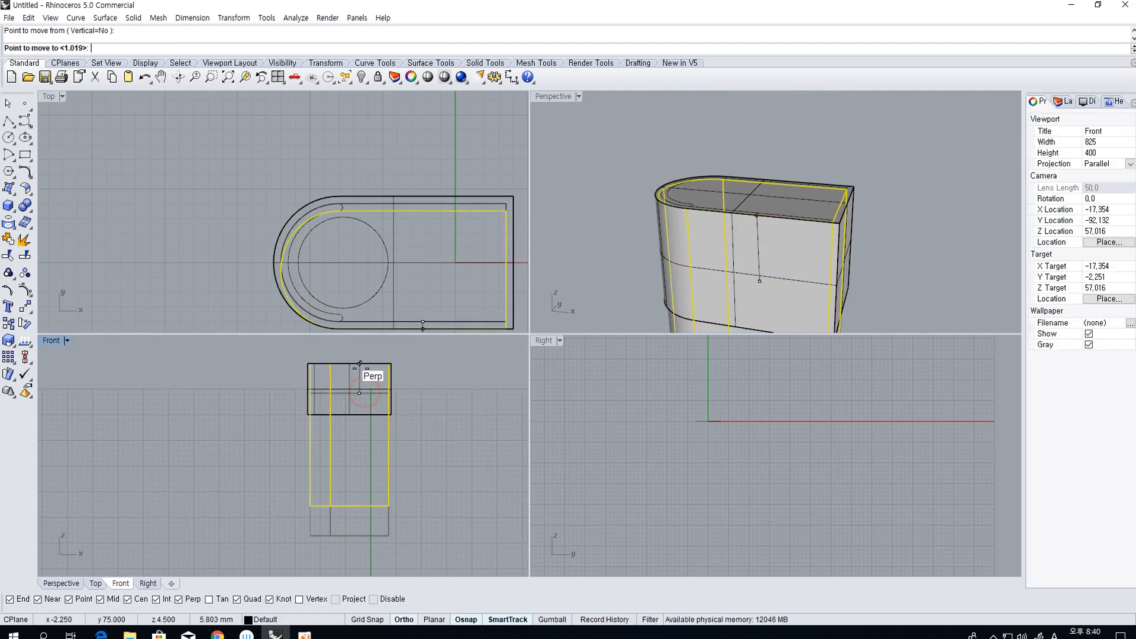
type("1")
key("Return")
left_click(438, 388)
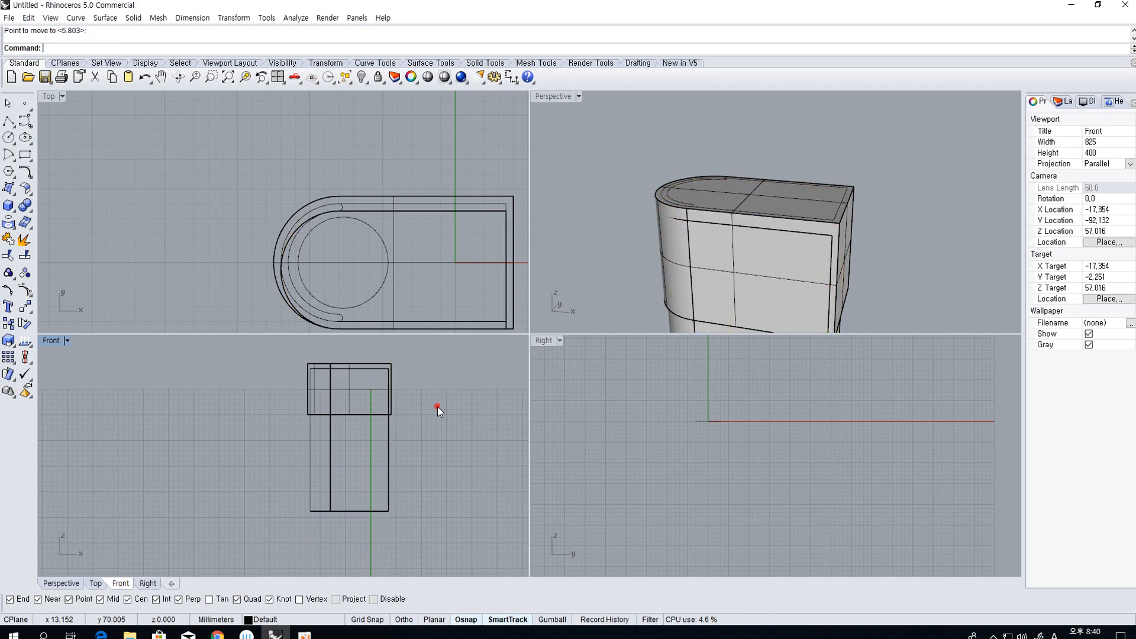
Realign the extrusion with the inset outline by moving its straight end's midpoint onto the outline's matching midpoint
right_click_drag(805, 234, 600, 141)
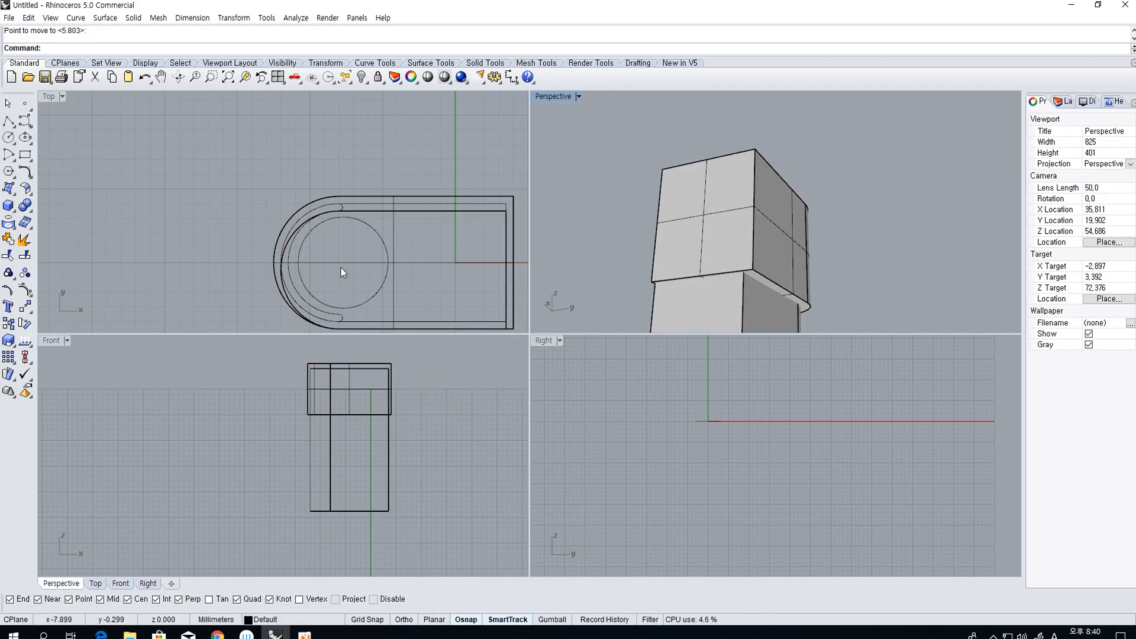
left_click(419, 214)
type("M")
key("Return")
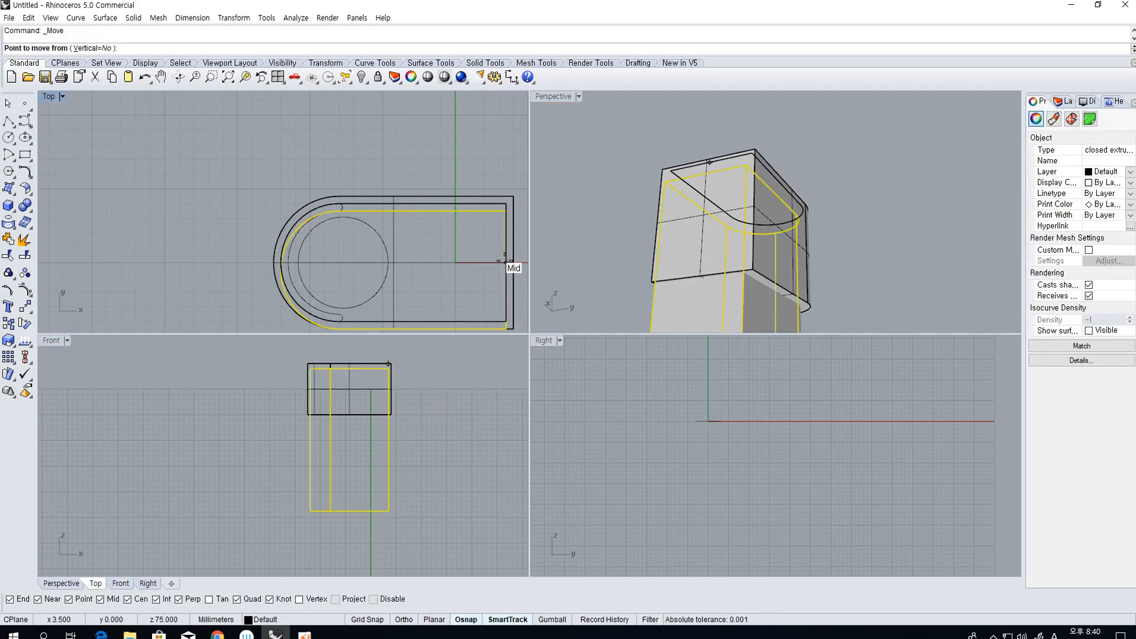
left_click(506, 269)
left_click(507, 256)
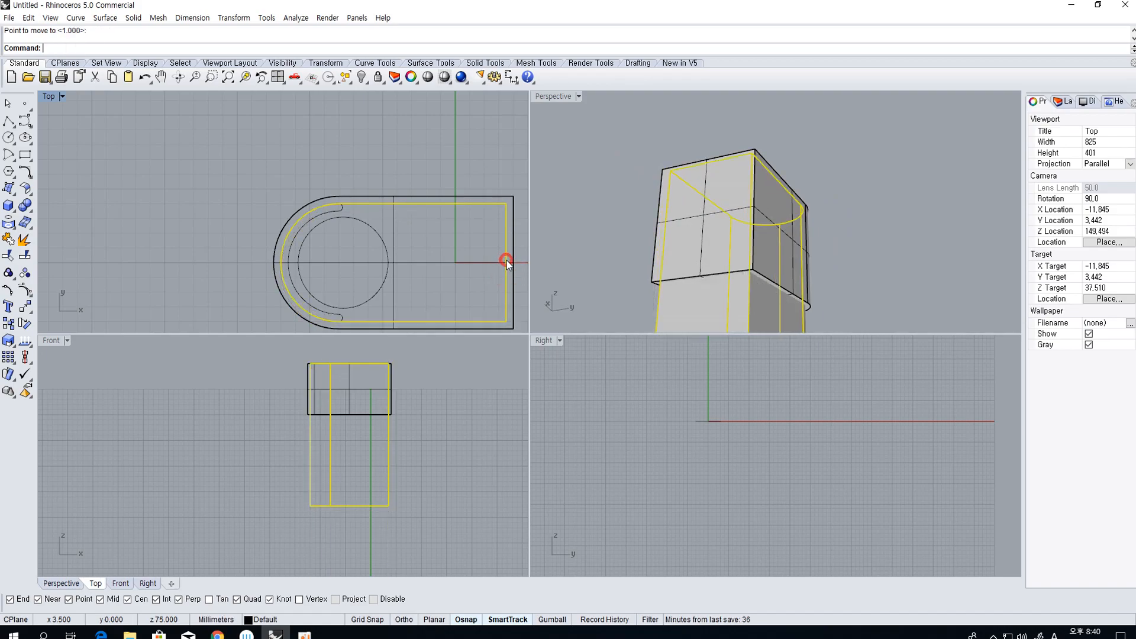
Move the inset extrusion straight down 0.5 mm in the Front view
left_click(469, 260)
right_click_drag(707, 232, 852, 304)
scroll(406, 410, "up", 8)
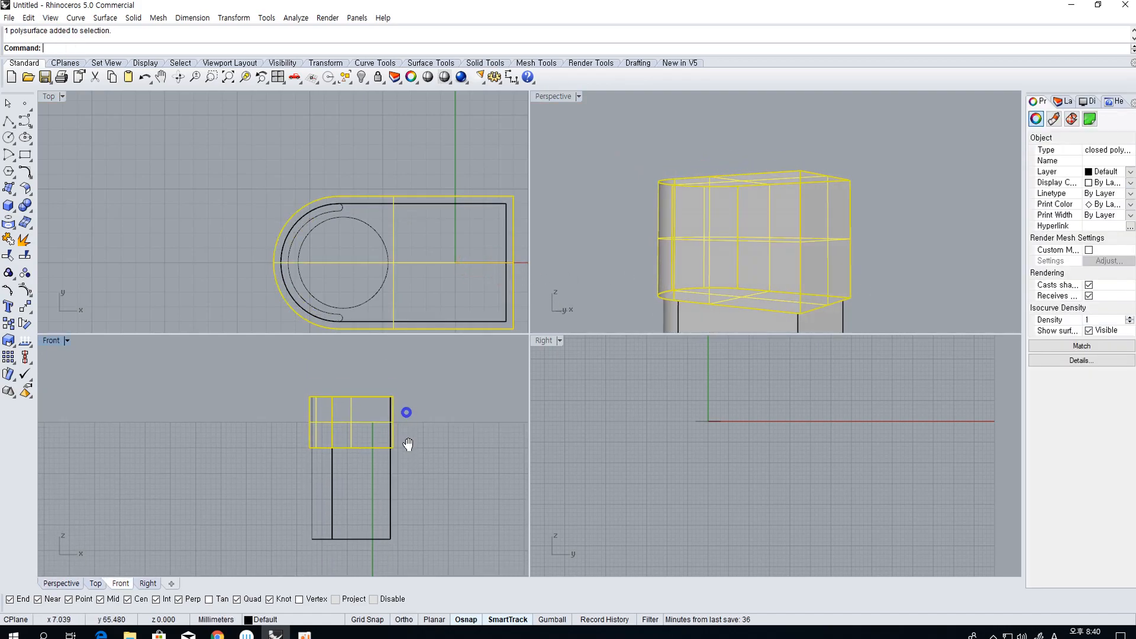
left_click(416, 413)
key("Return")
left_click(454, 411)
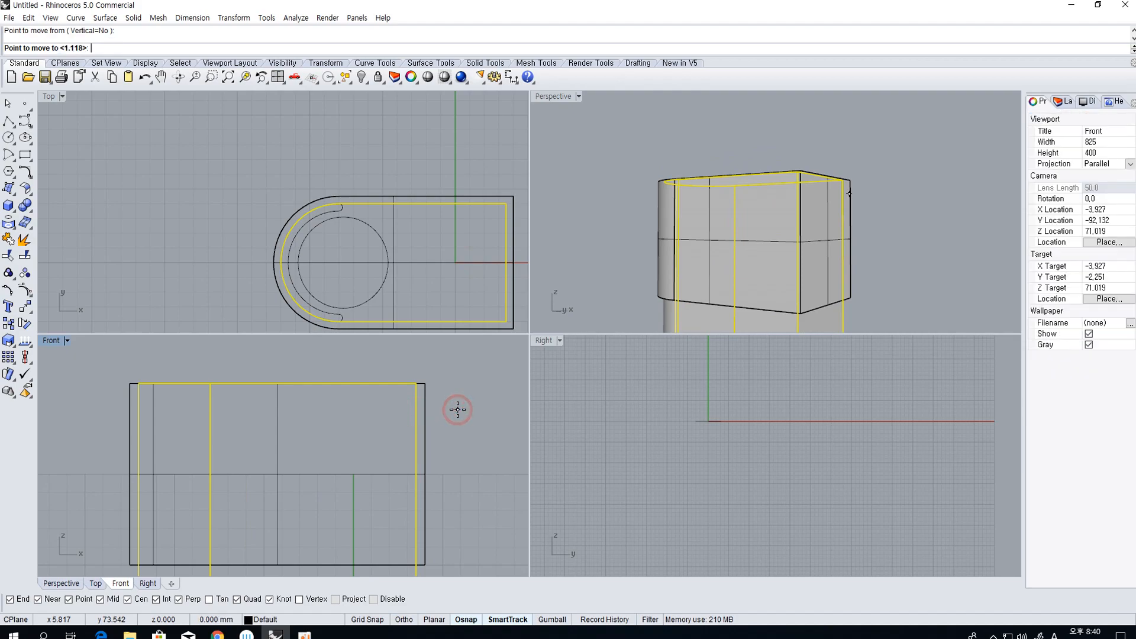
type("1")
key("Return")
key("F8")
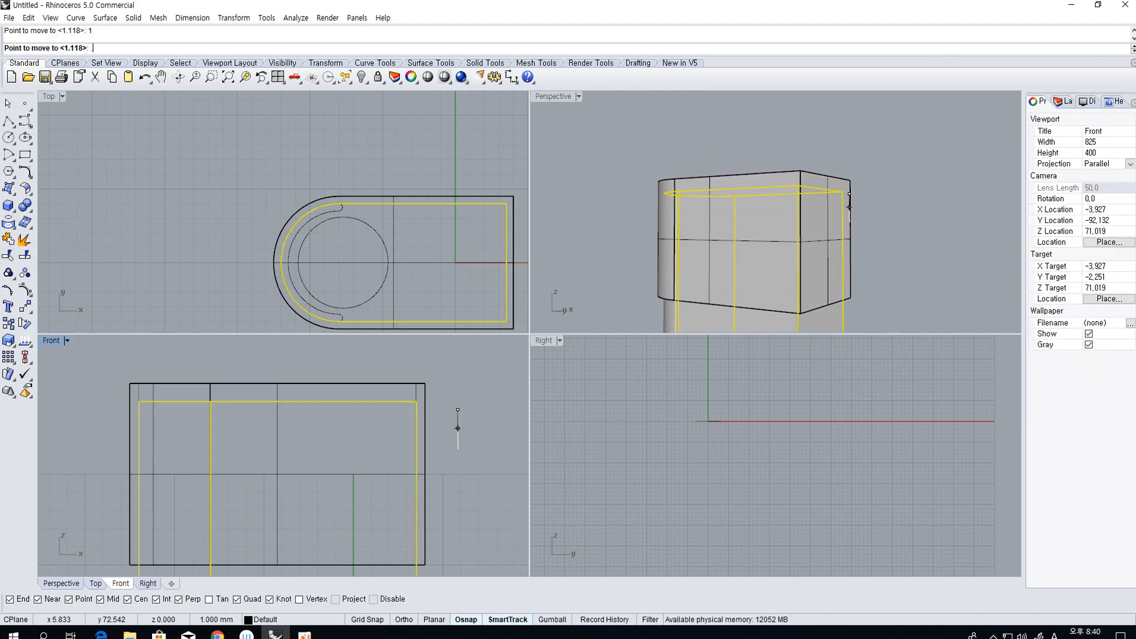
left_click(460, 453)
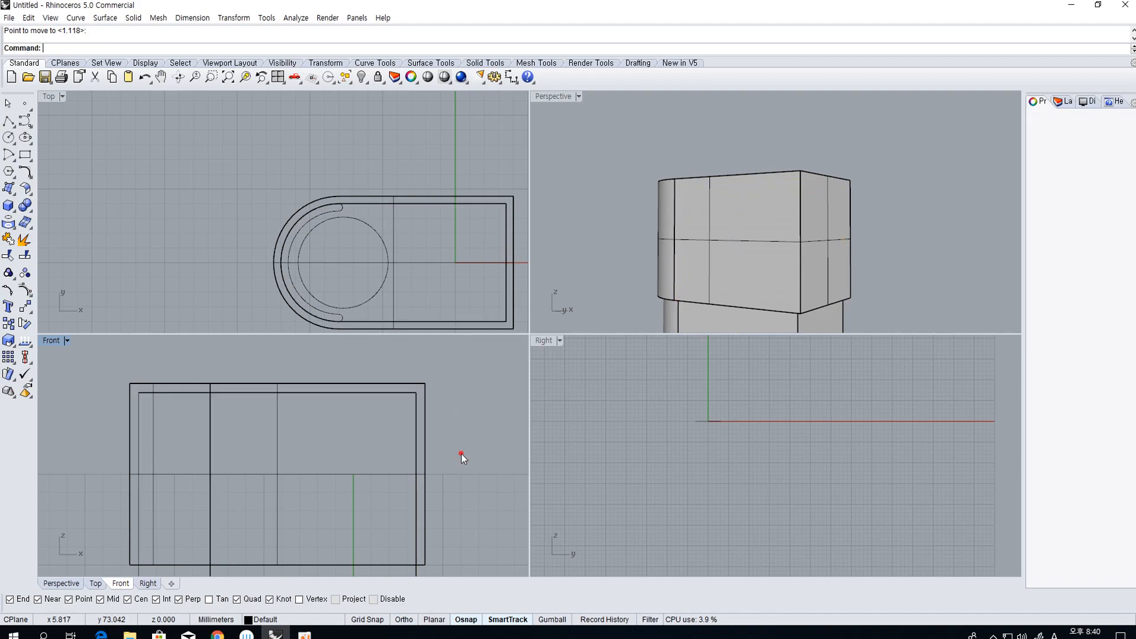
Subtract the inset extrusion from the block with BooleanDifference to hollow it from below
left_click(695, 224)
left_click(30, 208)
left_click(53, 216)
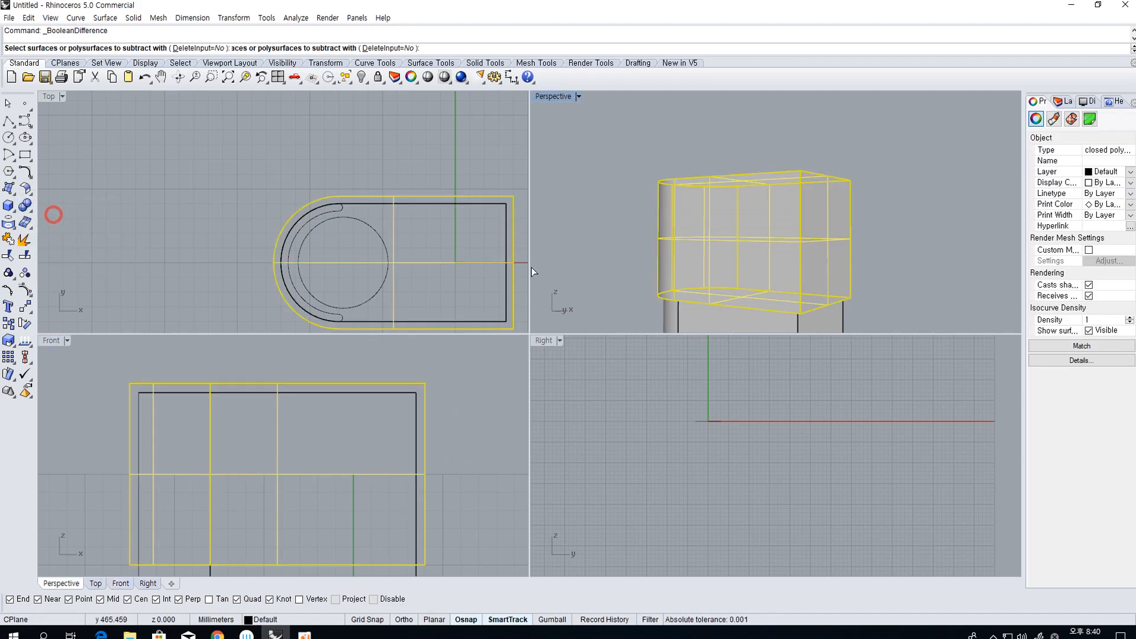
left_click(675, 314)
key("Return")
Delete the leftover inset extrusion
left_click(654, 300)
right_click_drag(786, 317, 716, 315)
key("Delete")
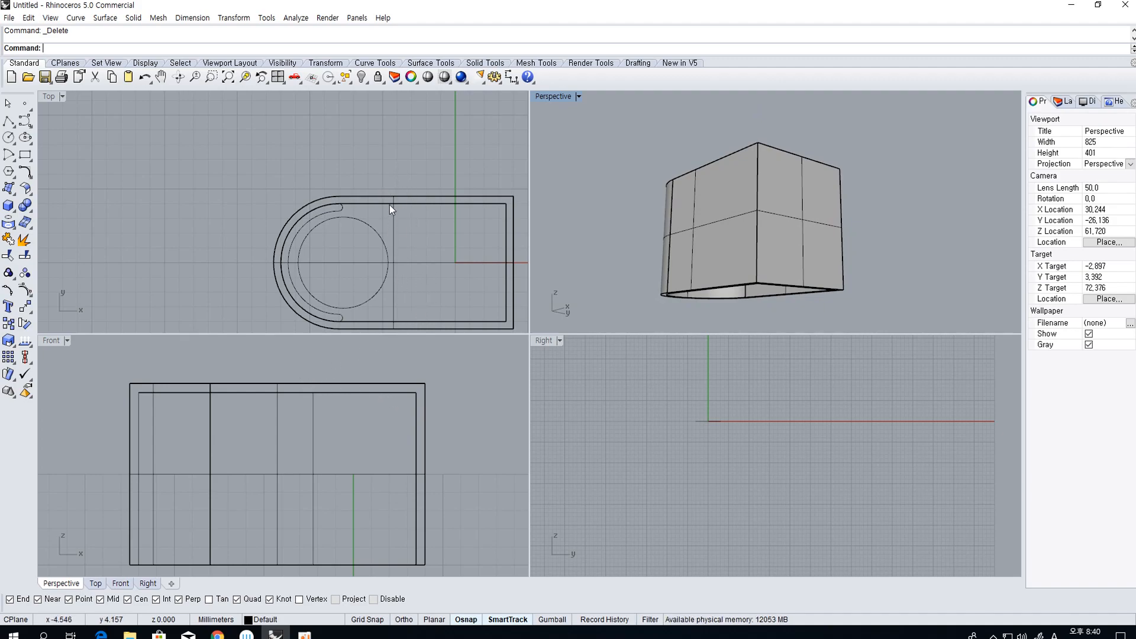
Undo the Boolean subtraction on the block and delete the inset extrusion so only the solid block is left
right_click_drag(814, 278, 805, 187)
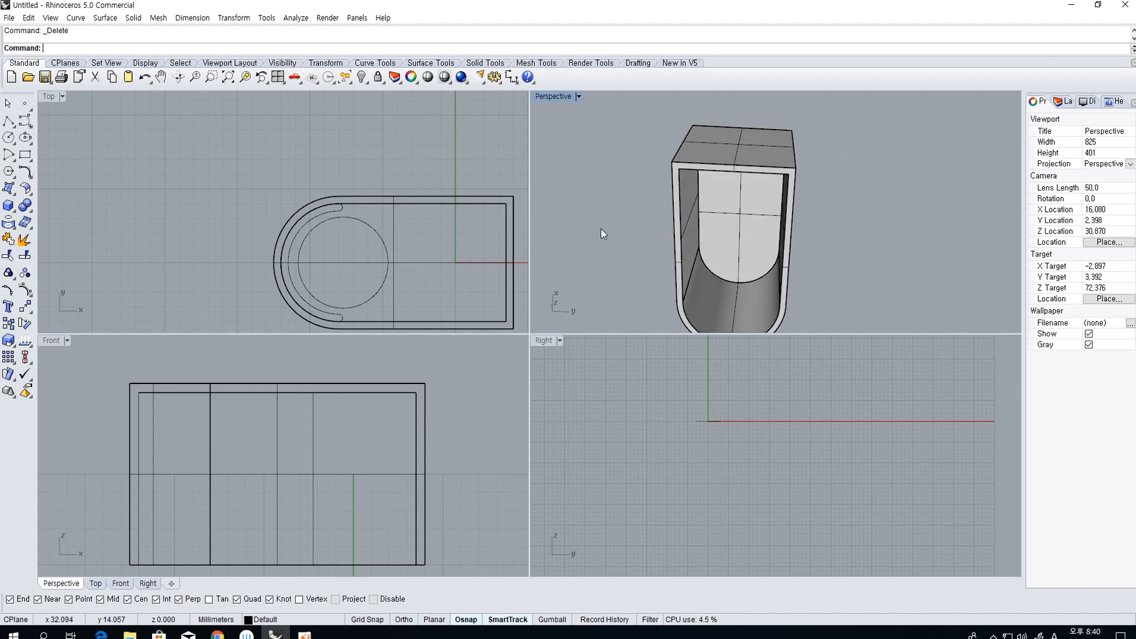
key("ctrl+z")
left_click(633, 222)
left_click(669, 246)
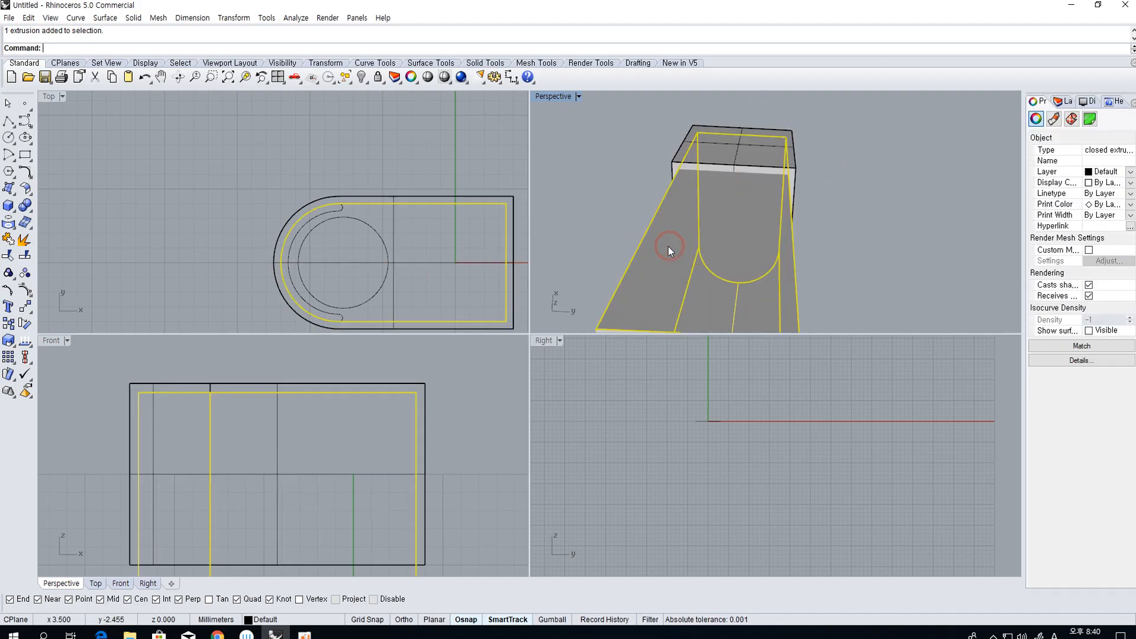
key("Delete")
Shell the block with a 0.5 mm wall thickness, removing its bottom face
left_click(25, 205)
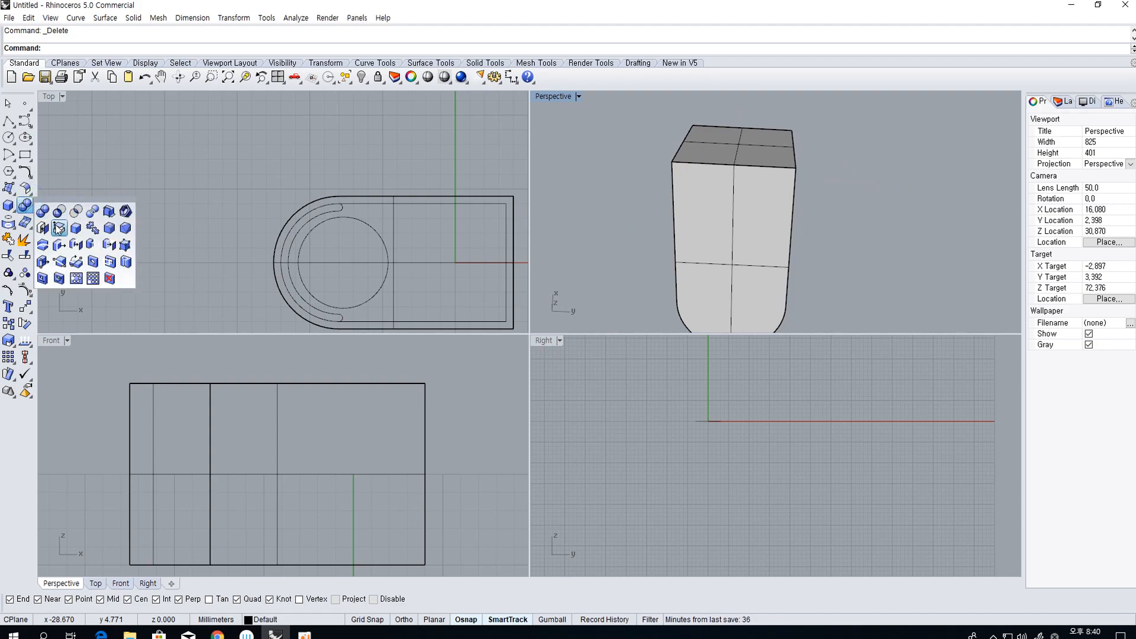
left_click(130, 216)
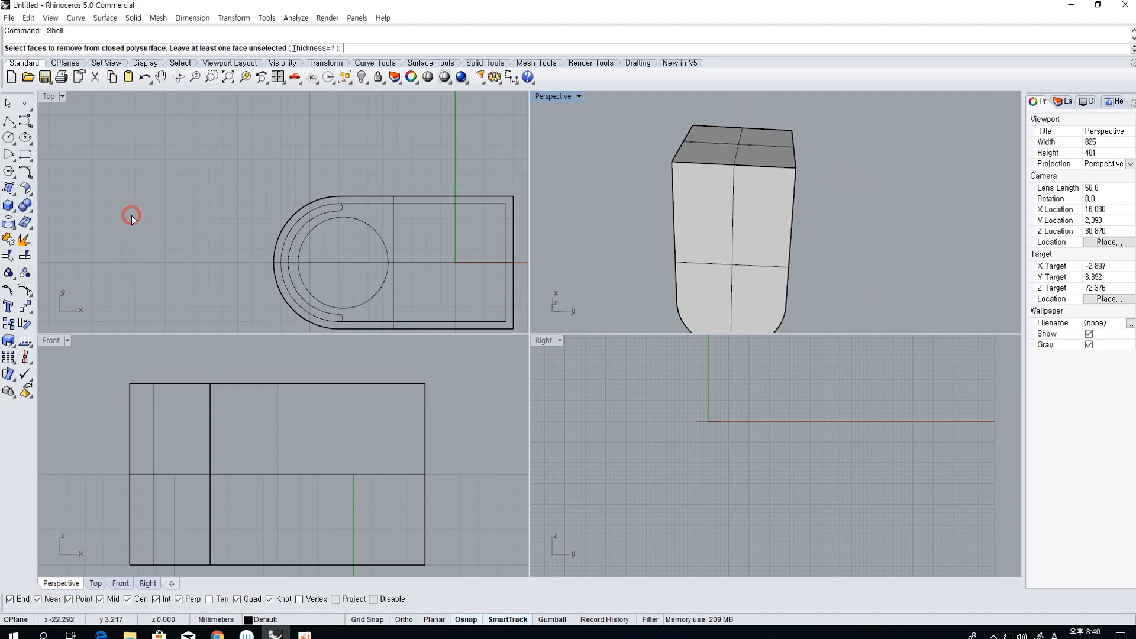
left_click(728, 244)
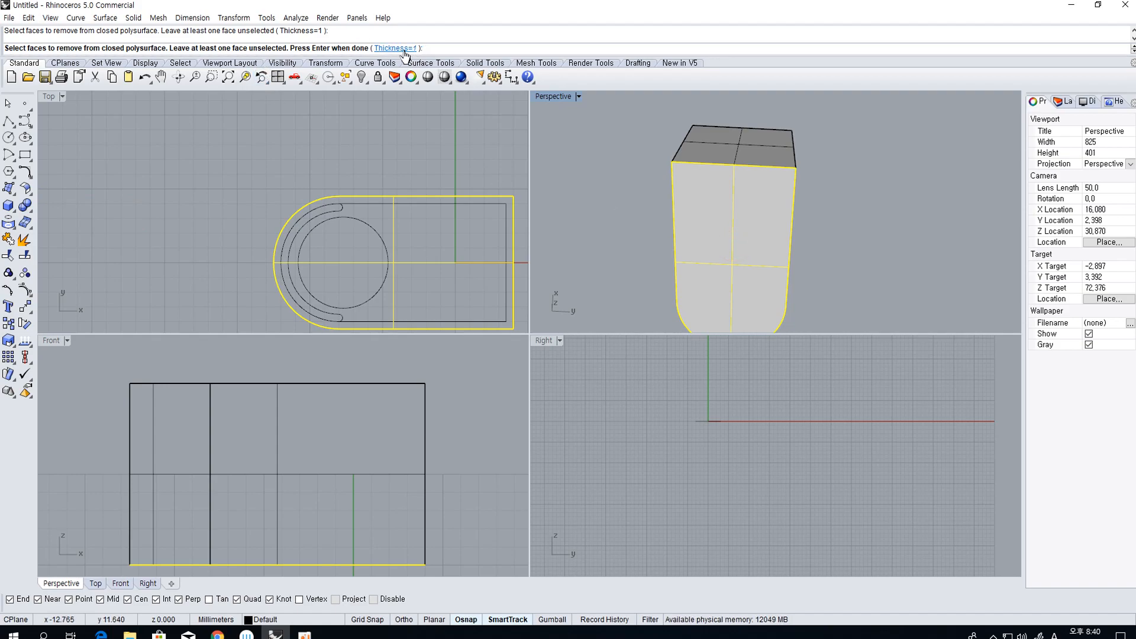
key("Return")
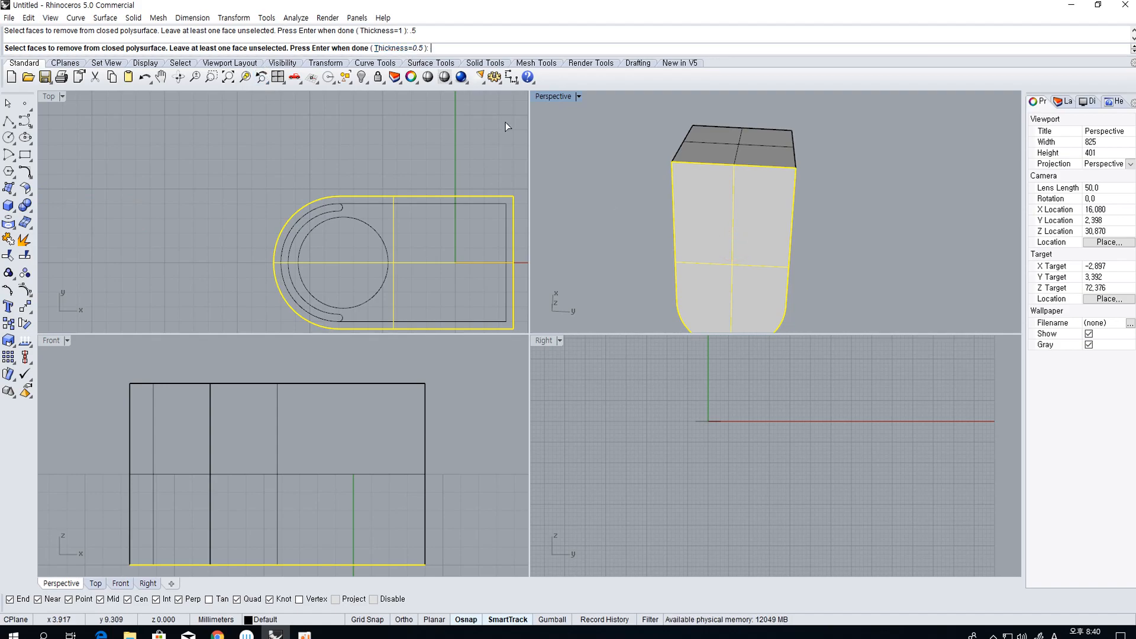
right_click(578, 159)
right_click_drag(546, 183, 895, 272)
right_click_drag(765, 216, 781, 172)
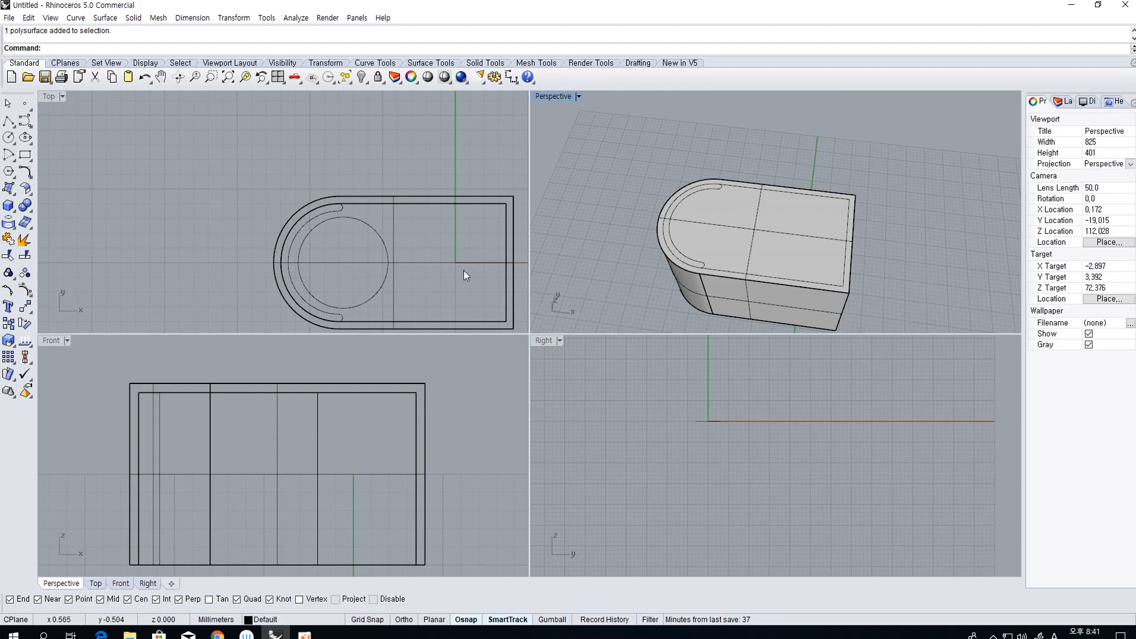
right_click_drag(625, 247, 680, 225)
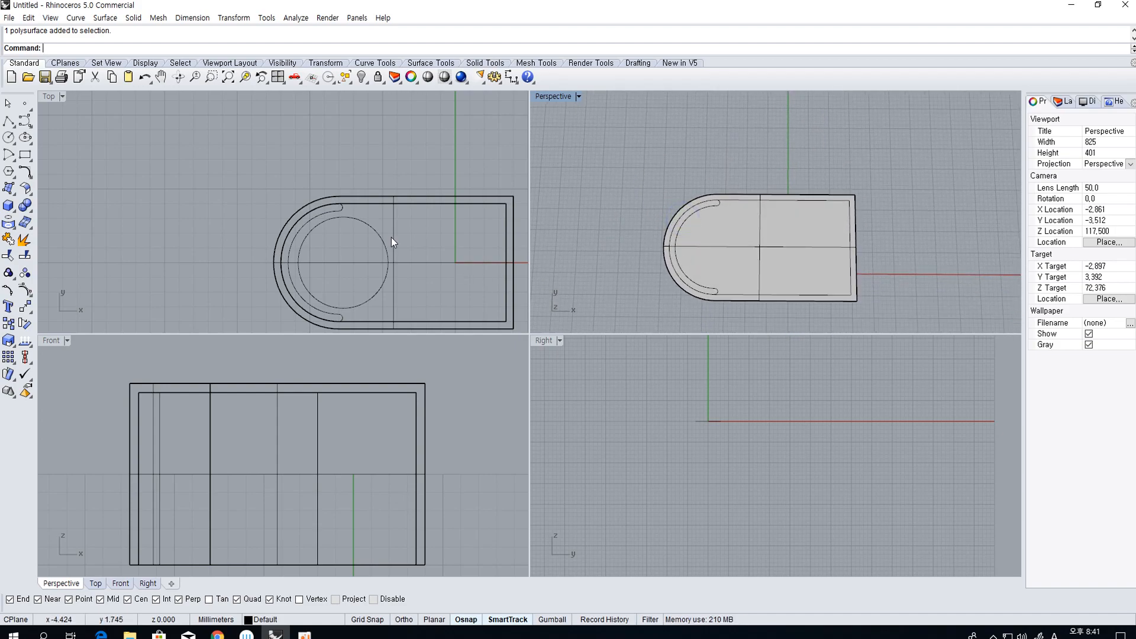
right_click_drag(581, 265, 750, 215)
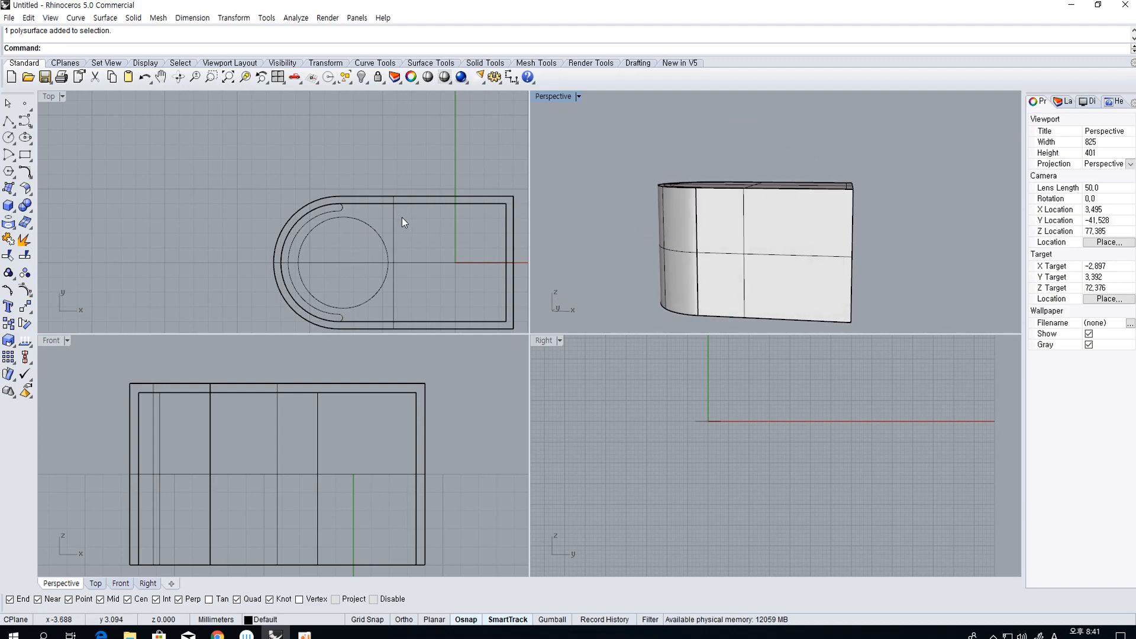
In the Top view, draw a straight guide line across the inset outline just beyond the circle, between its two long sides
left_click(8, 120)
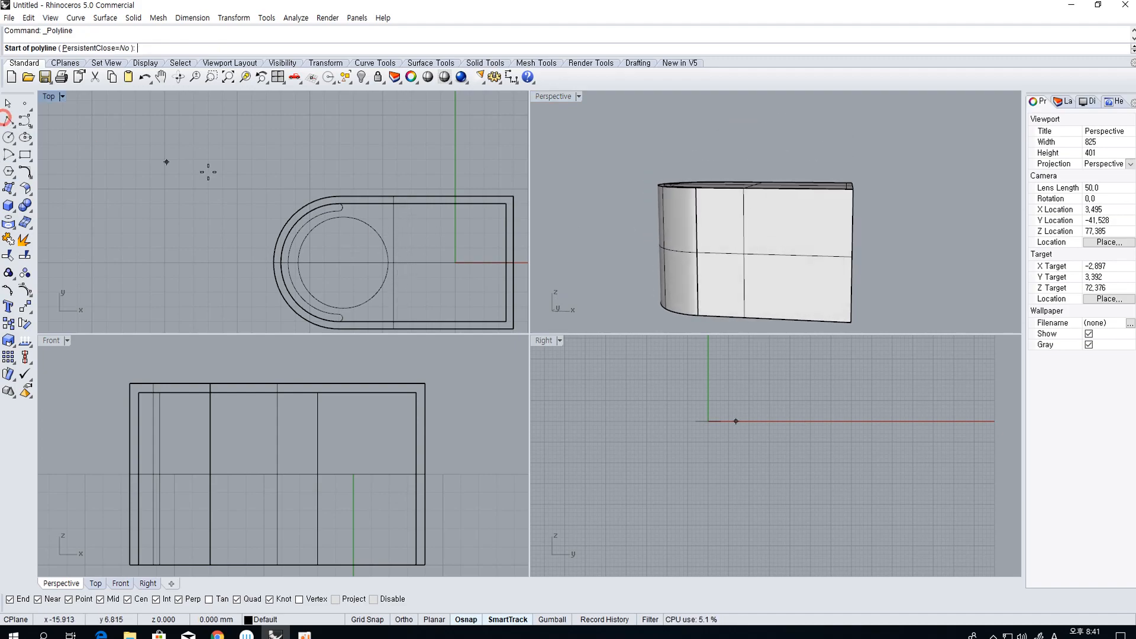
left_click(407, 207)
left_click(407, 323)
key("Return")
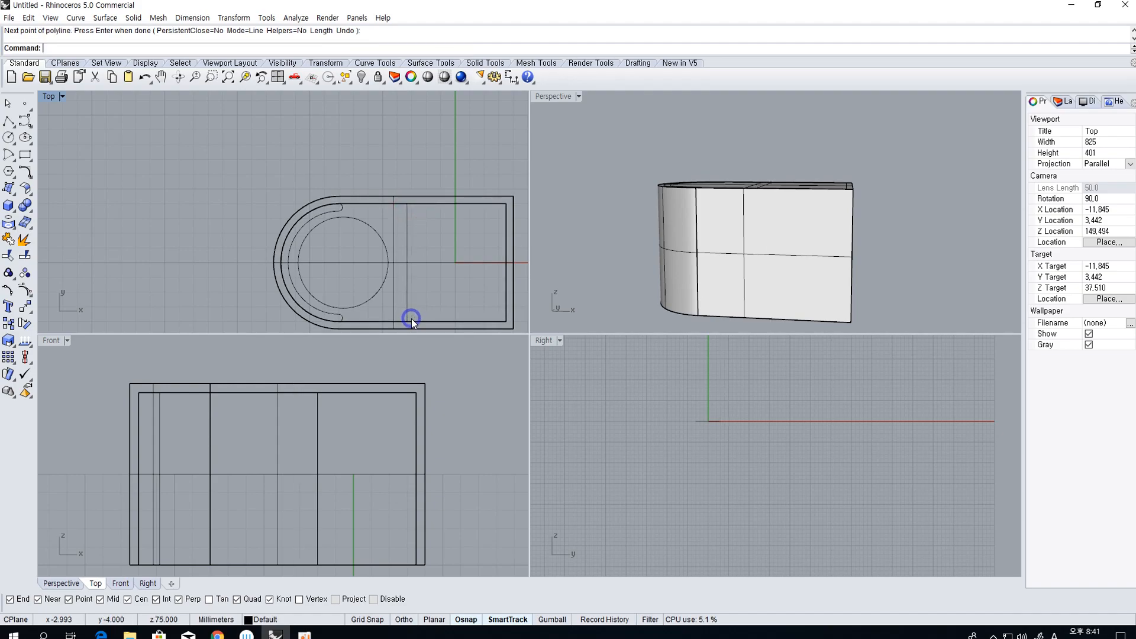
Draw a rectangle about 13 by 8 mm from the guide line's upper end past the block's straight end, and delete the guide line
left_click(24, 159)
left_click(409, 204)
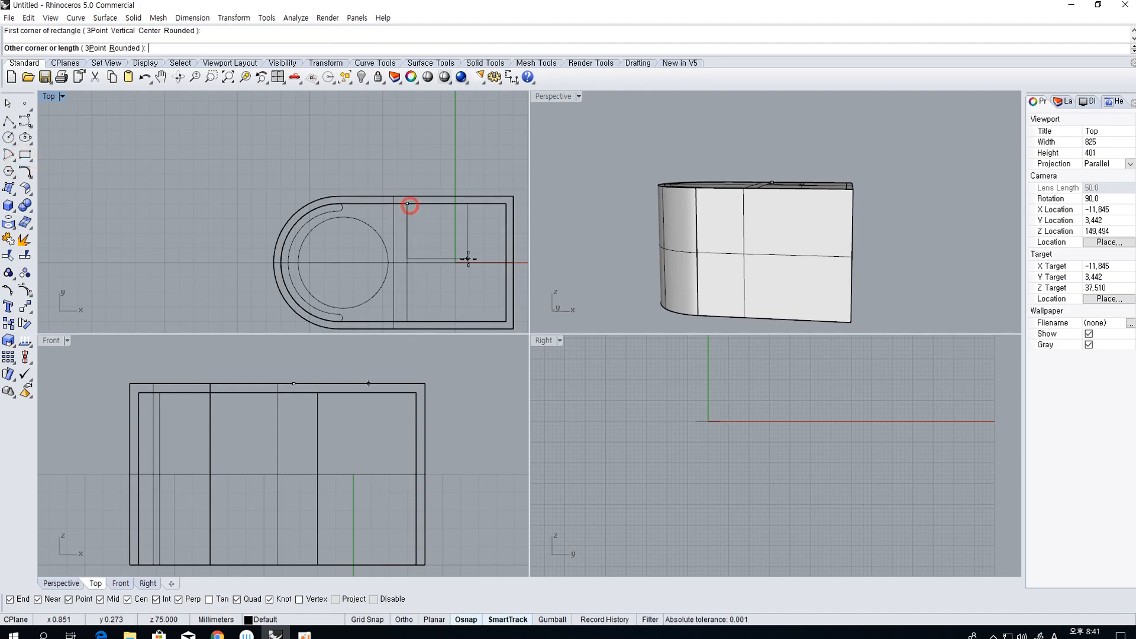
right_click_drag(496, 286, 370, 259)
left_click(469, 297)
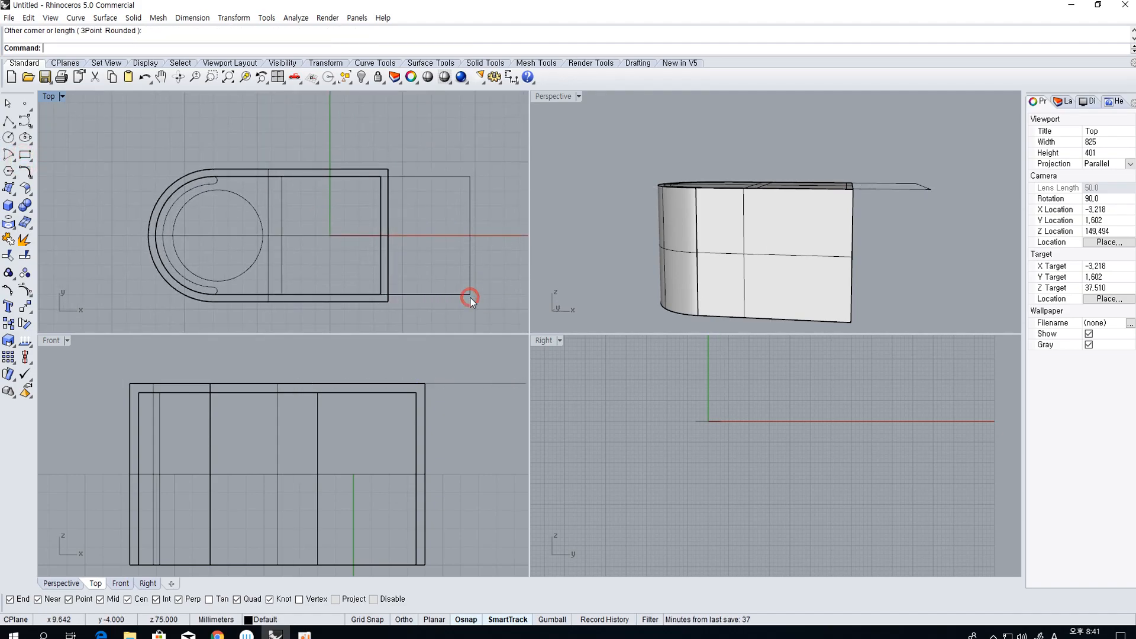
left_click(283, 257)
left_click(282, 256)
key("Delete")
Draw a center-based rectangle about 2.1 mm wide, centred on the midpoint of the large rectangle's edge nearest the circle
left_click(282, 218)
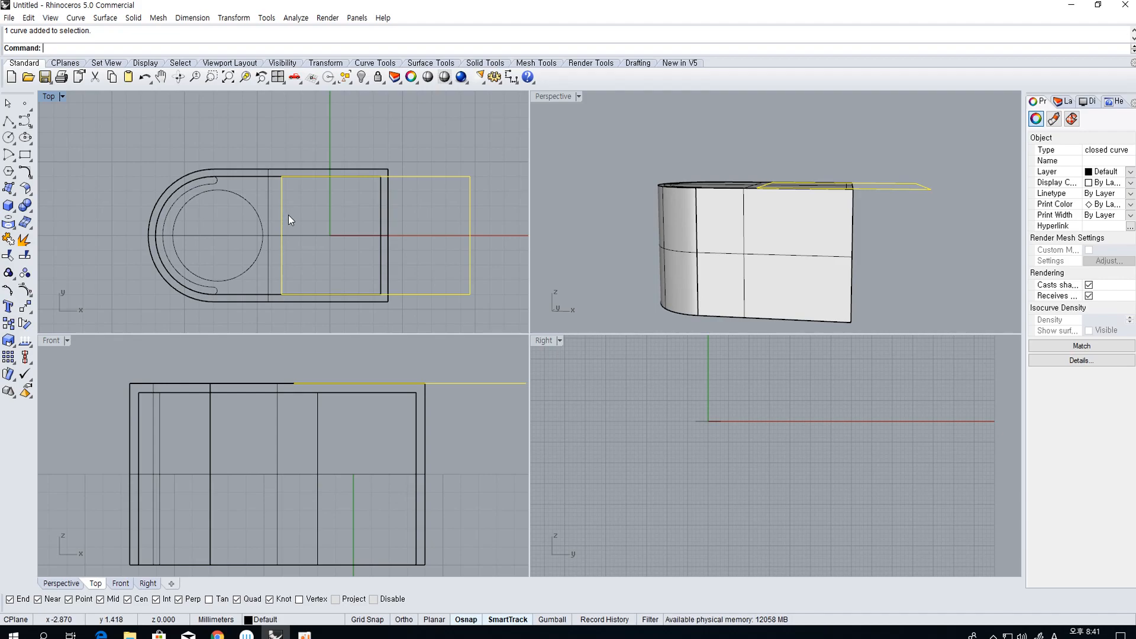
left_click(25, 154)
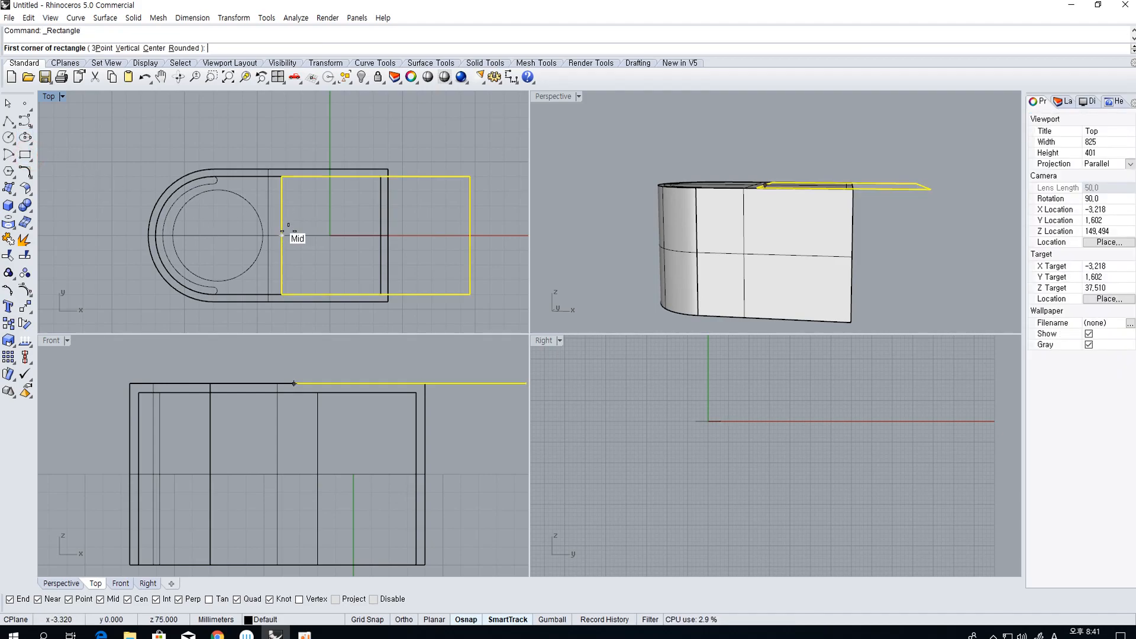
type("c")
key("Return")
left_click(282, 236)
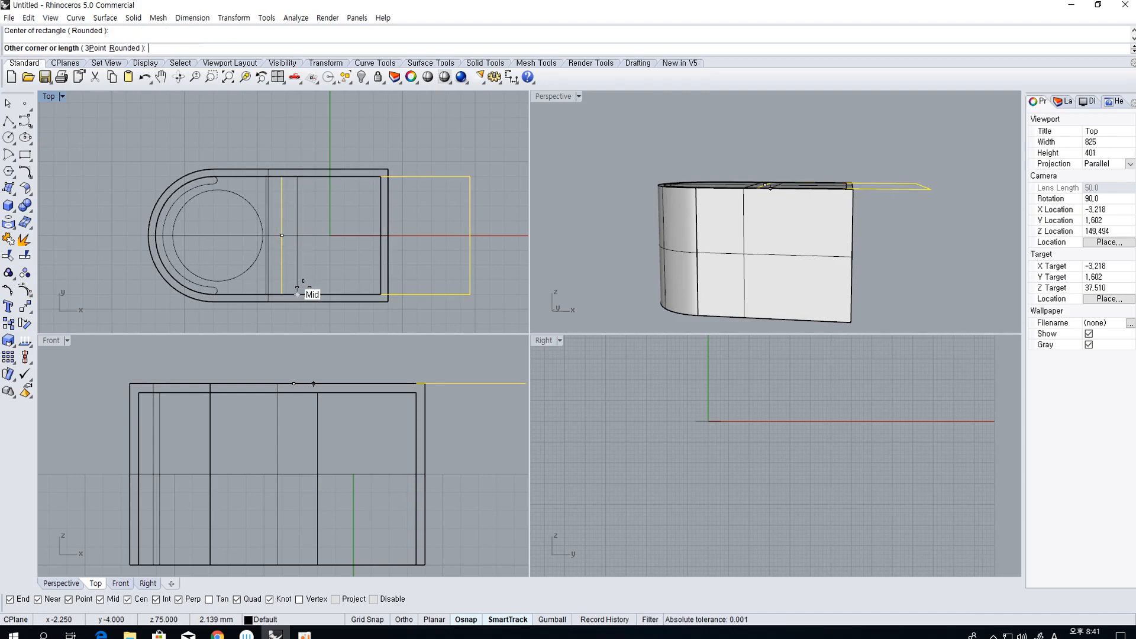
scroll(301, 287, "up", 4)
left_click(296, 286)
left_click(285, 286)
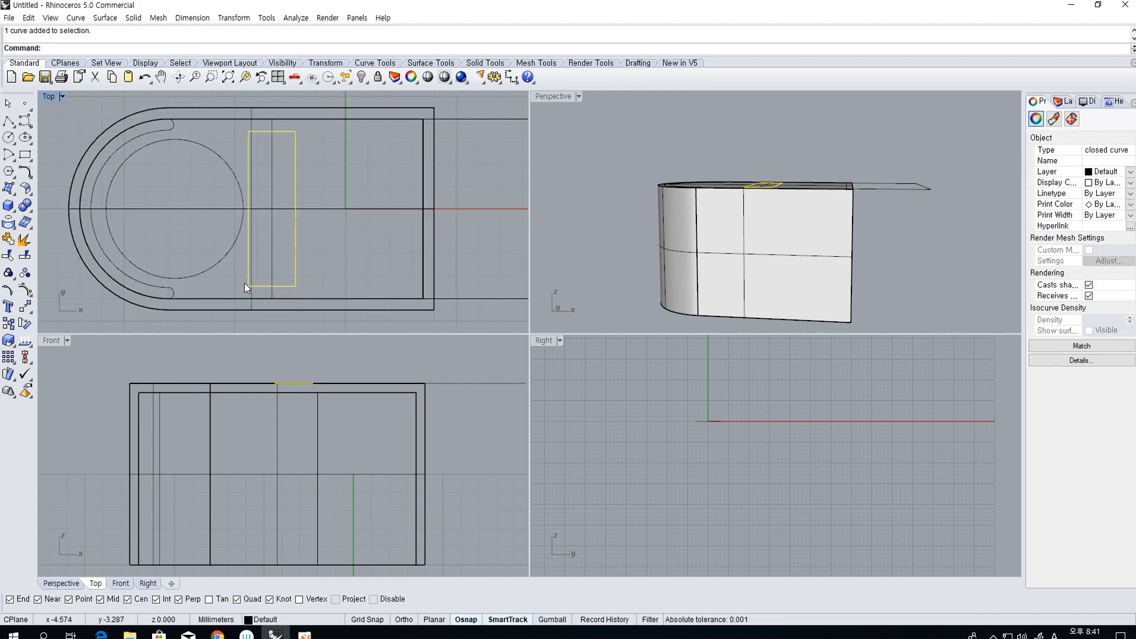
Move the small rectangle inside the large one so its edge nearest the circle lies on the large rectangle's matching edge
left_click_drag(245, 283, 279, 285)
left_click(341, 276)
right_click_drag(331, 216, 333, 245)
left_click(325, 237)
left_click(322, 179)
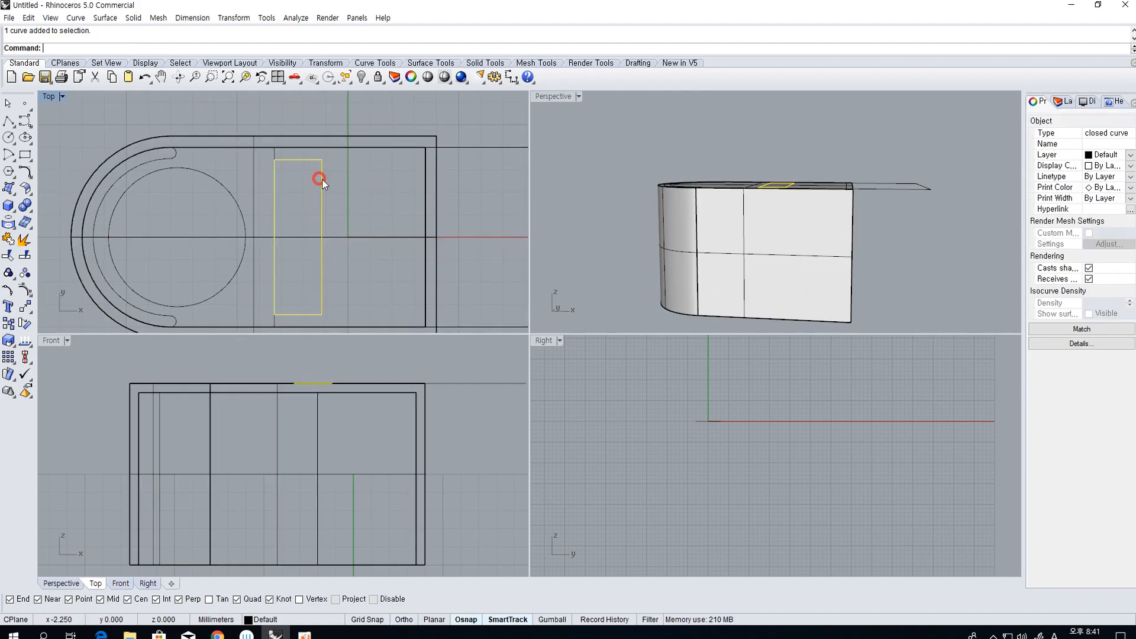
Narrow the small rectangle to about half its width by shifting its far-side control points toward the circle
scroll(323, 183, "down", 2)
left_click(437, 202, "shift")
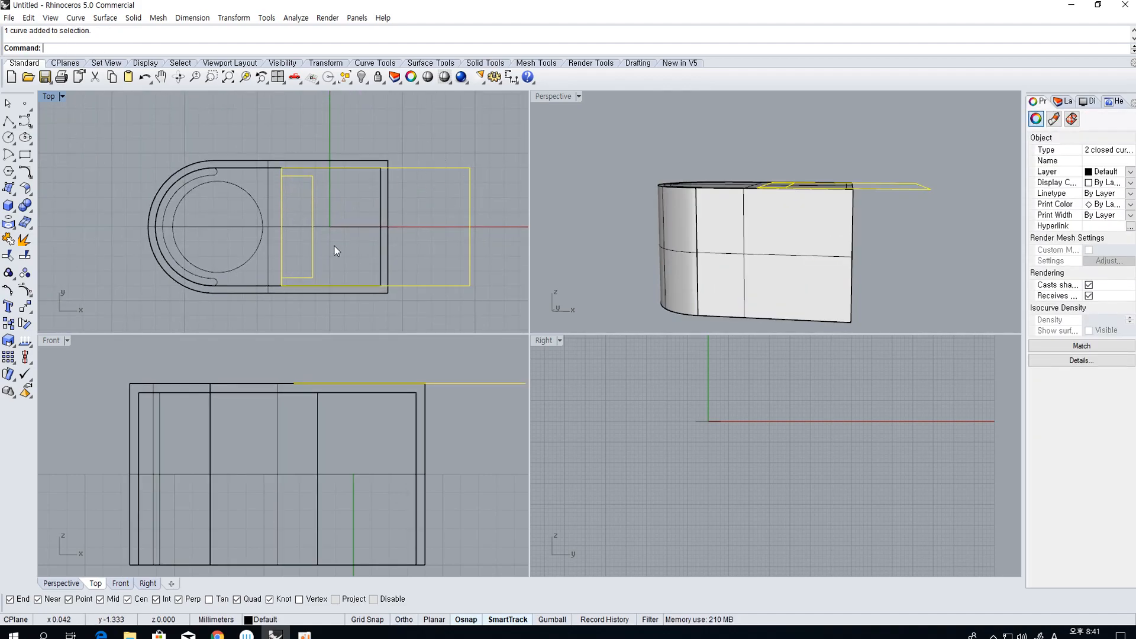
scroll(327, 231, "up", 5)
scroll(290, 166, "down", 3)
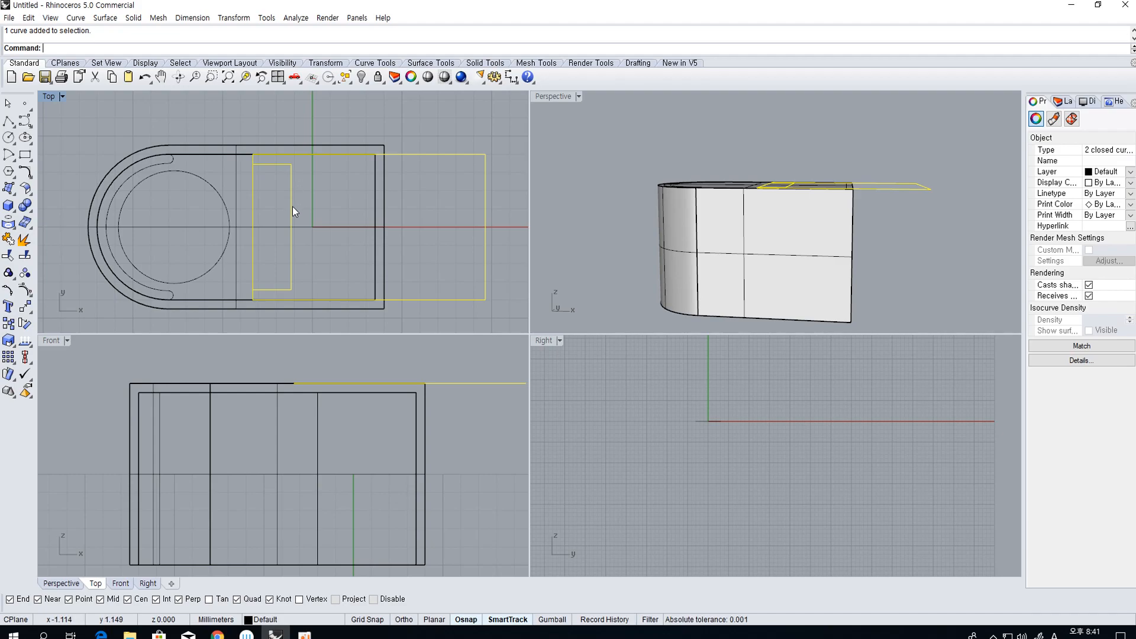
key("F10")
left_click_drag(310, 296, 310, 297)
left_click_drag(286, 121, 308, 298)
key("Return")
Trim away the overlapping edges of the two rectangles and join the remainder into one closed, notched profile
left_click(322, 251)
left_click(274, 197)
left_click_drag(275, 193, 248, 202)
left_click(10, 255)
key("Return")
key("ctrl+j")
scroll(260, 202, "down", 2)
left_click(270, 197)
scroll(268, 197, "up", 3)
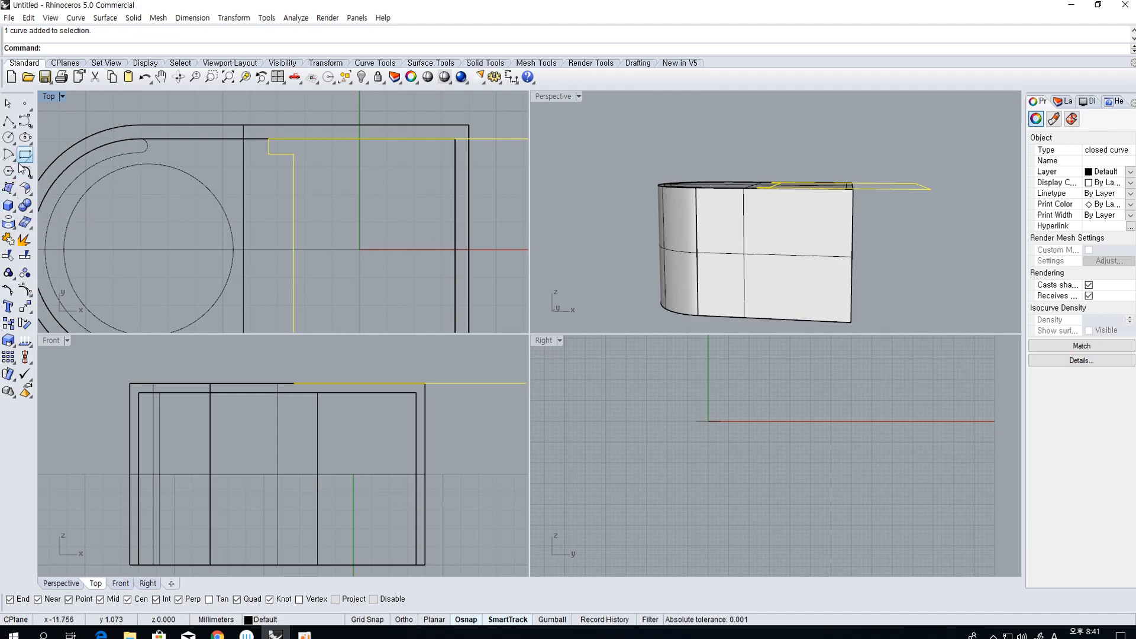
Draw a two-point circle across the short end edge of the notched profile's upper tab
left_click(9, 139)
scroll(218, 138, "up", 1)
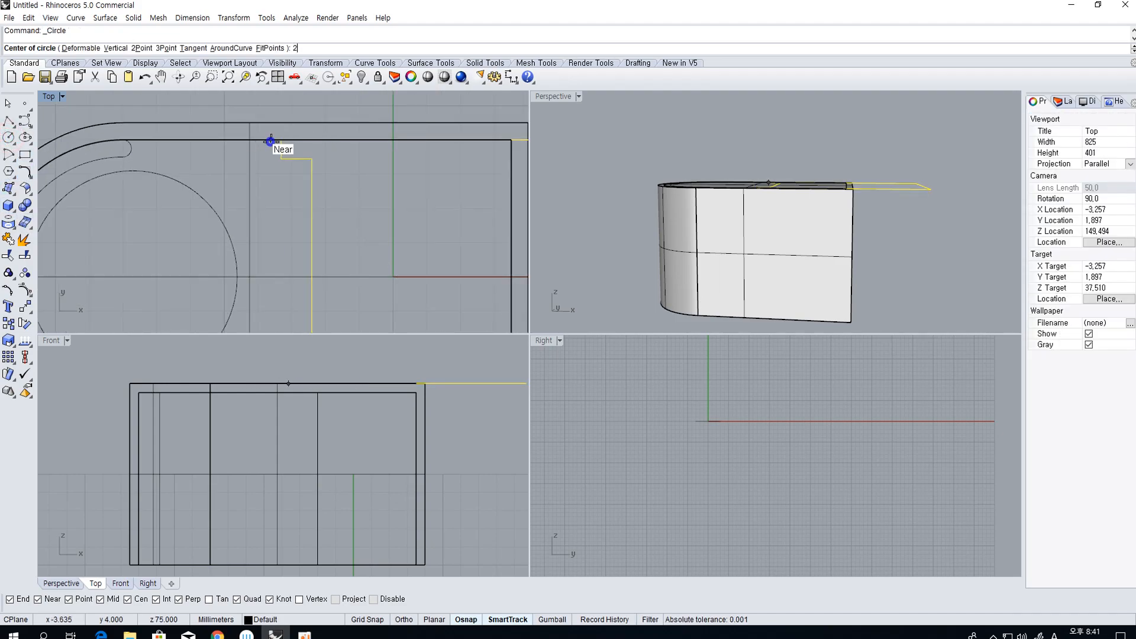
left_click(278, 144)
left_click(281, 156)
scroll(284, 172, "down", 6)
right_click_drag(297, 251, 292, 225)
Draw a matching two-point circle across the short end edge of the notched profile's lower tab
right_click(288, 237)
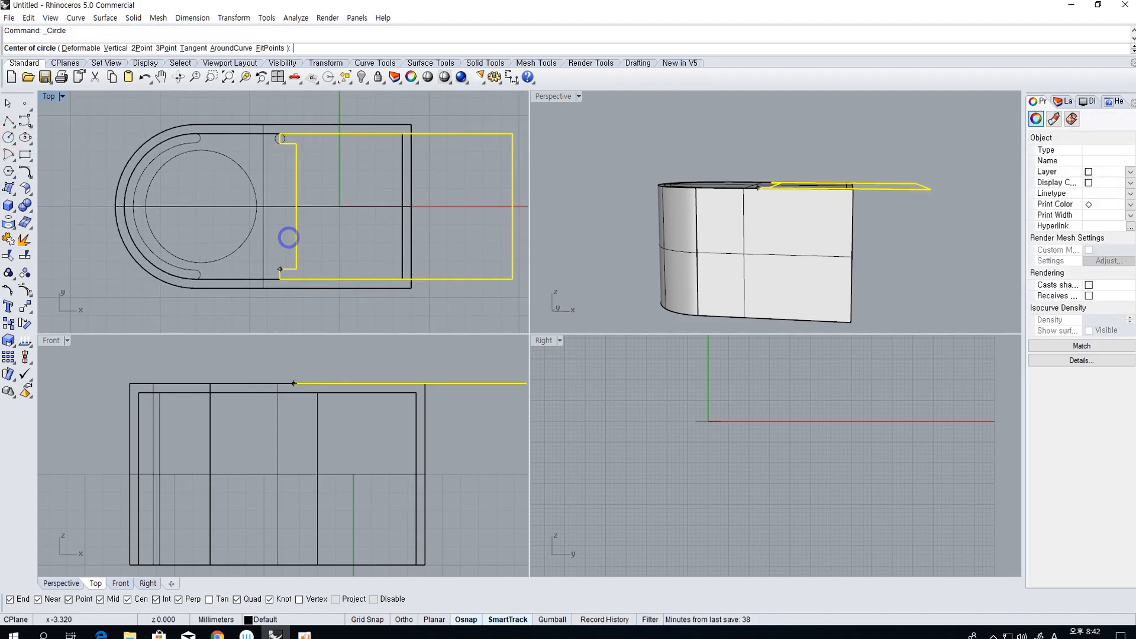
scroll(285, 258, "up", 4)
type("2")
key("Return")
left_click(279, 272)
left_click(278, 287)
Trim the circles and the notched profile against each other so that both tabs have rounded ends
left_click(288, 278, "shift")
scroll(284, 248, "down", 3)
scroll(274, 192, "up", 2)
left_click(275, 191, "shift")
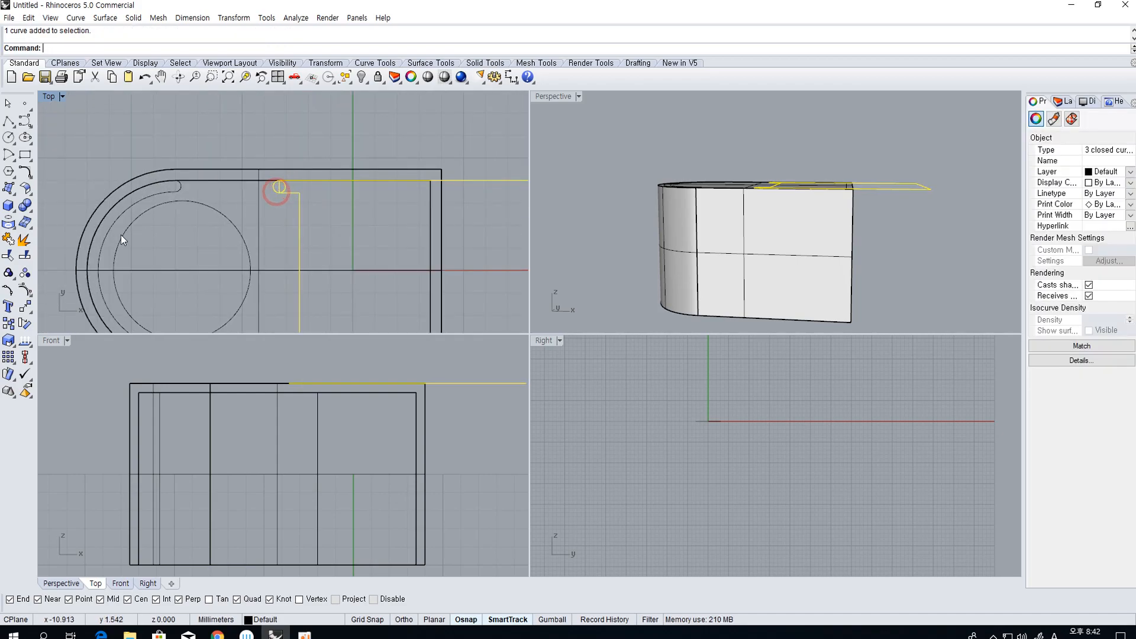
left_click(10, 256)
scroll(298, 195, "up", 2)
left_click(312, 179)
scroll(335, 253, "down", 3)
scroll(315, 291, "up", 2)
left_click_drag(322, 287, 308, 284)
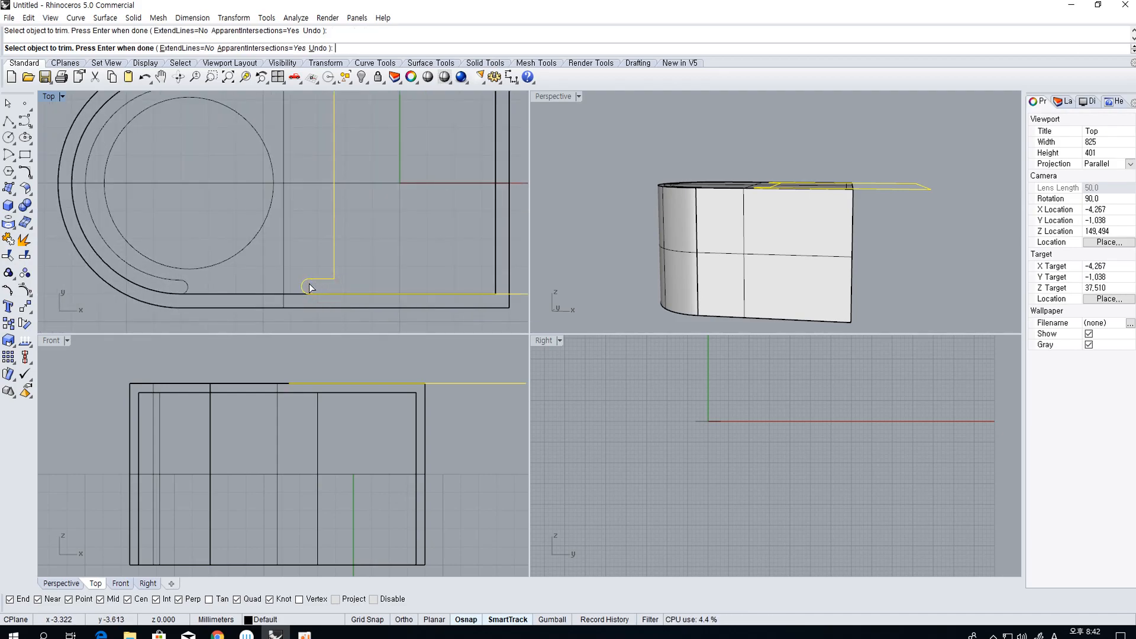
right_click(309, 284)
Join the trimmed arcs and the notched profile into one closed curve
scroll(309, 284, "down", 6)
key("ctrl+j")
key("Escape")
Extrude the closed notched profile as a solid to both sides, passing completely through the block's height
left_click(322, 246)
left_click(8, 207)
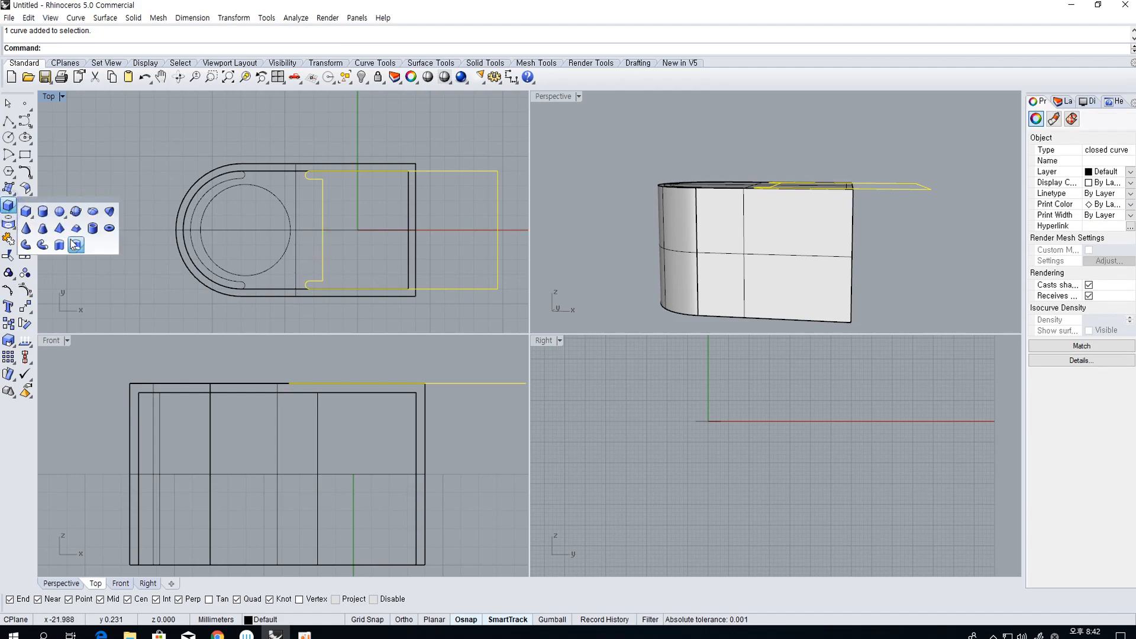
left_click(65, 243)
scroll(326, 485, "down", 2)
left_click(336, 516)
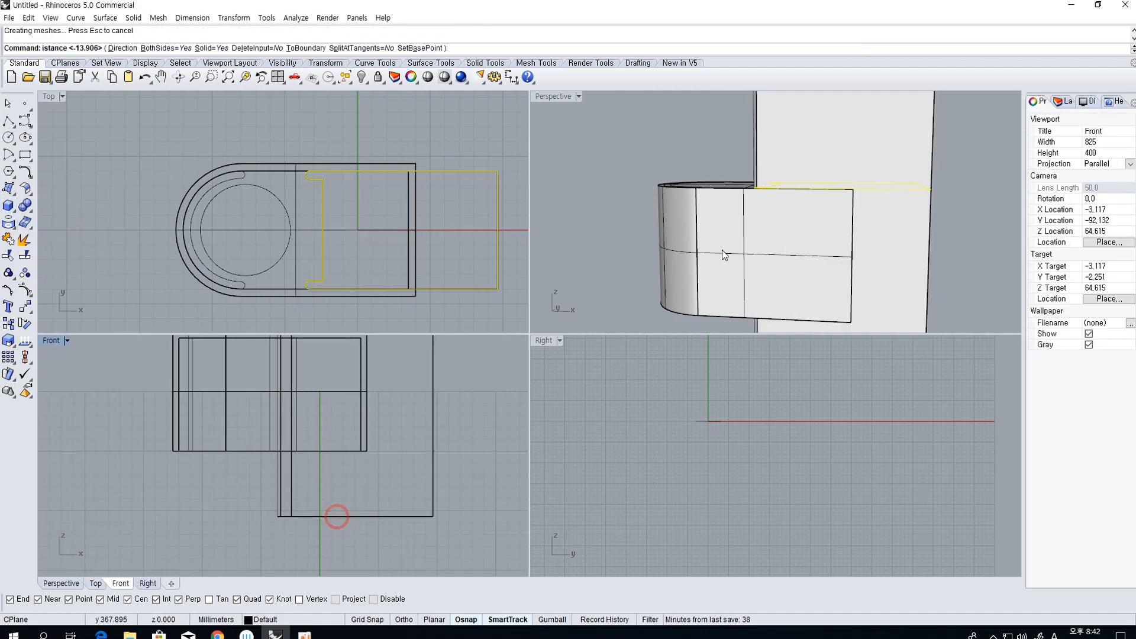
Subtract the notched extrusion from the shelled block with BooleanDifference
right_click_drag(708, 257, 715, 270)
left_click(715, 269)
left_click(26, 207)
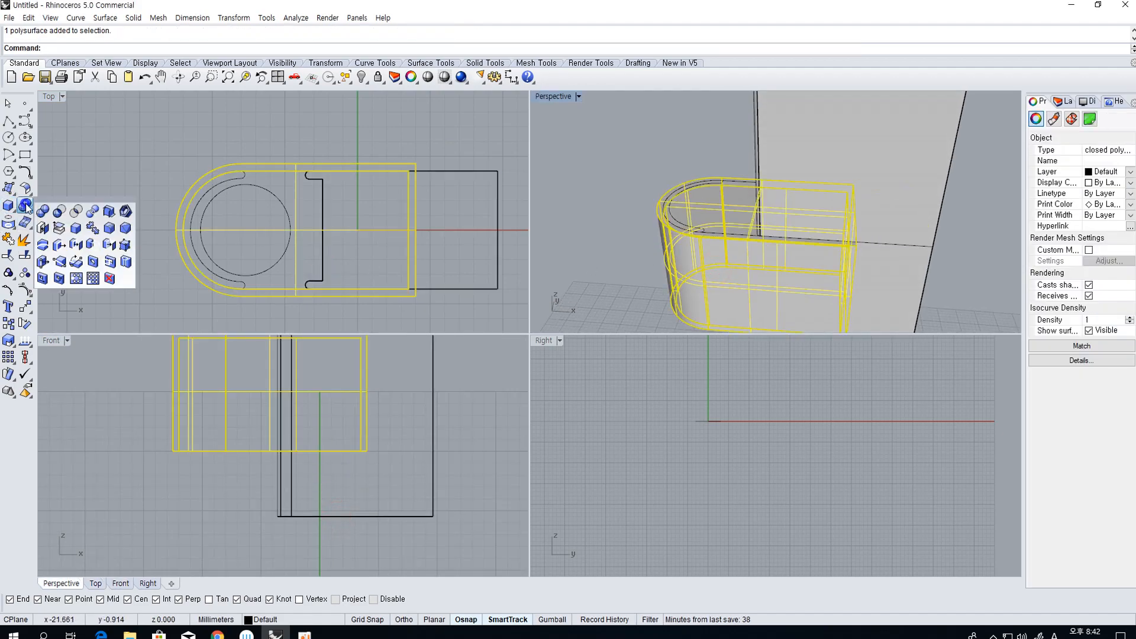
left_click(60, 212)
left_click(497, 195)
right_click(465, 138)
Delete the leftover notched extrusion and inspect the cutout in the block's top
left_click(832, 159)
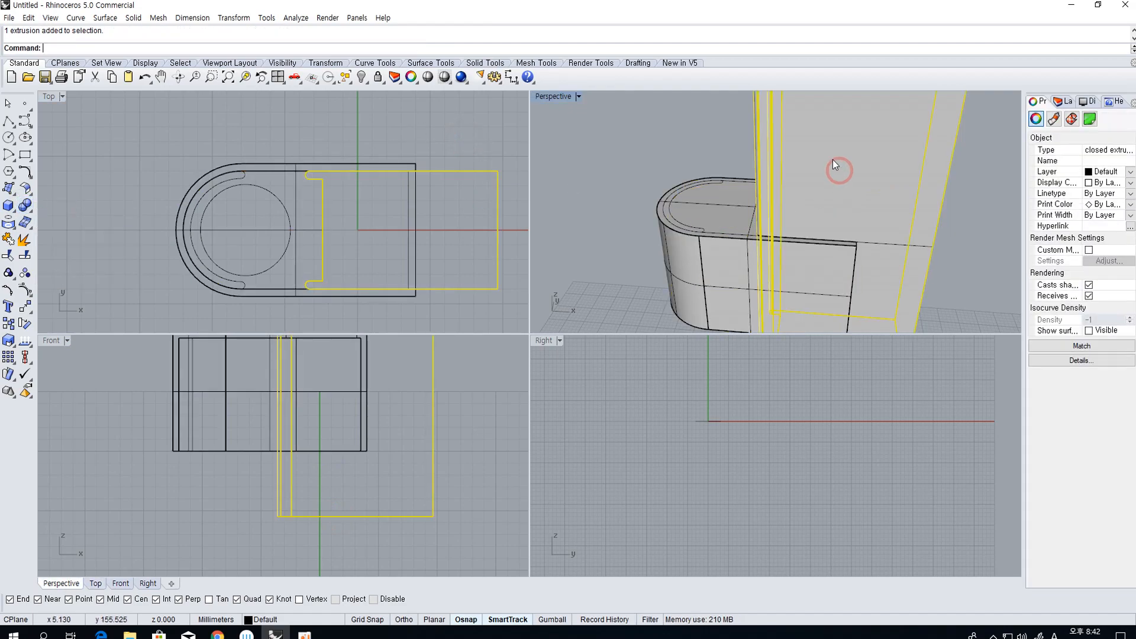
key("Delete")
right_click_drag(839, 180, 709, 163)
scroll(733, 207, "up", 8)
right_click_drag(734, 207, 812, 265)
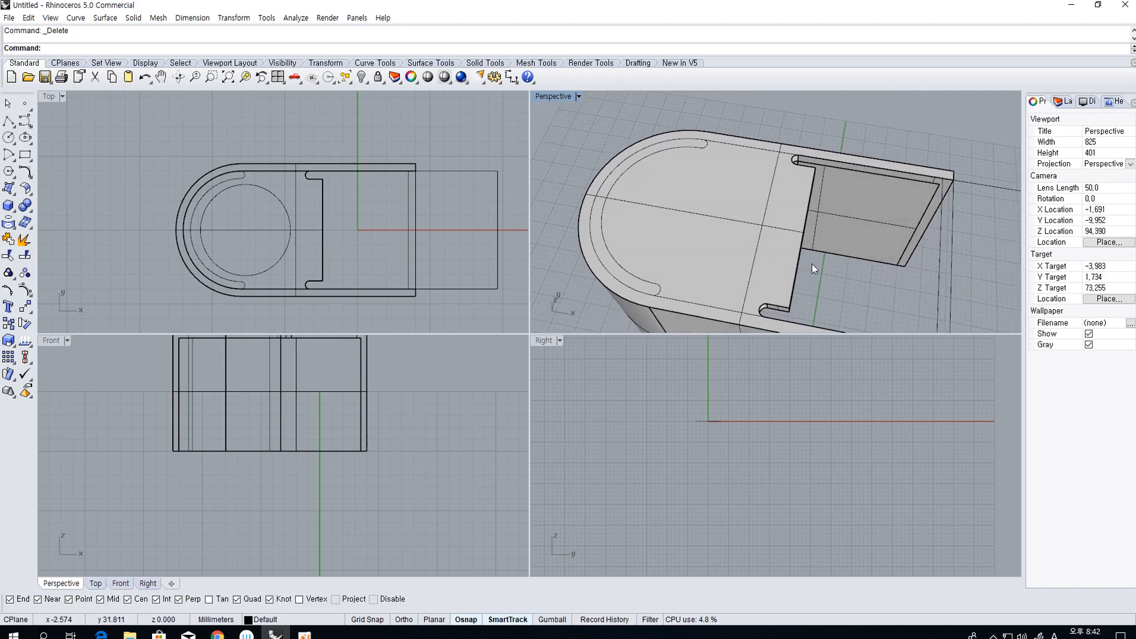
Extrude the circle and the U-shaped slot curve together as solids to both sides, long enough to pass through the block
left_click(284, 248)
left_click(191, 248, "shift")
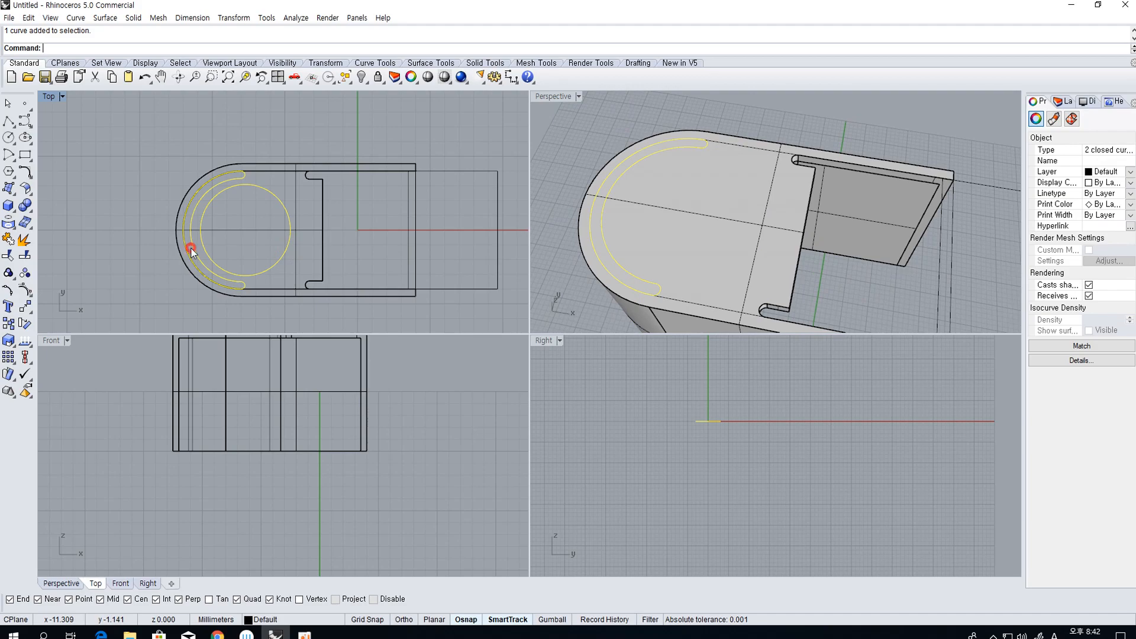
left_click(12, 209)
left_click(58, 246)
scroll(209, 414, "down", 4)
left_click(241, 487)
scroll(666, 397, "down", 6)
scroll(669, 280, "down", 8)
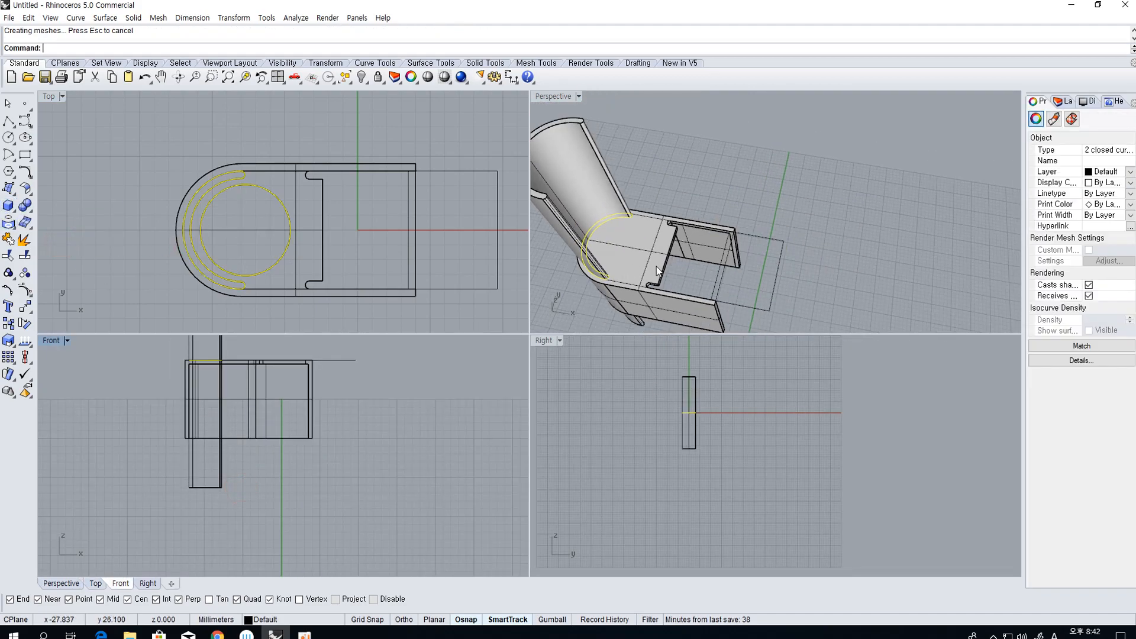
Move the cylinder from the extruded circle straight up in the Front view until it passes through the block
right_click_drag(677, 280, 728, 264)
left_click(734, 305)
scroll(243, 520, "down", 11)
right_click_drag(346, 452, 342, 391)
type("m")
key("Return")
left_click(365, 459)
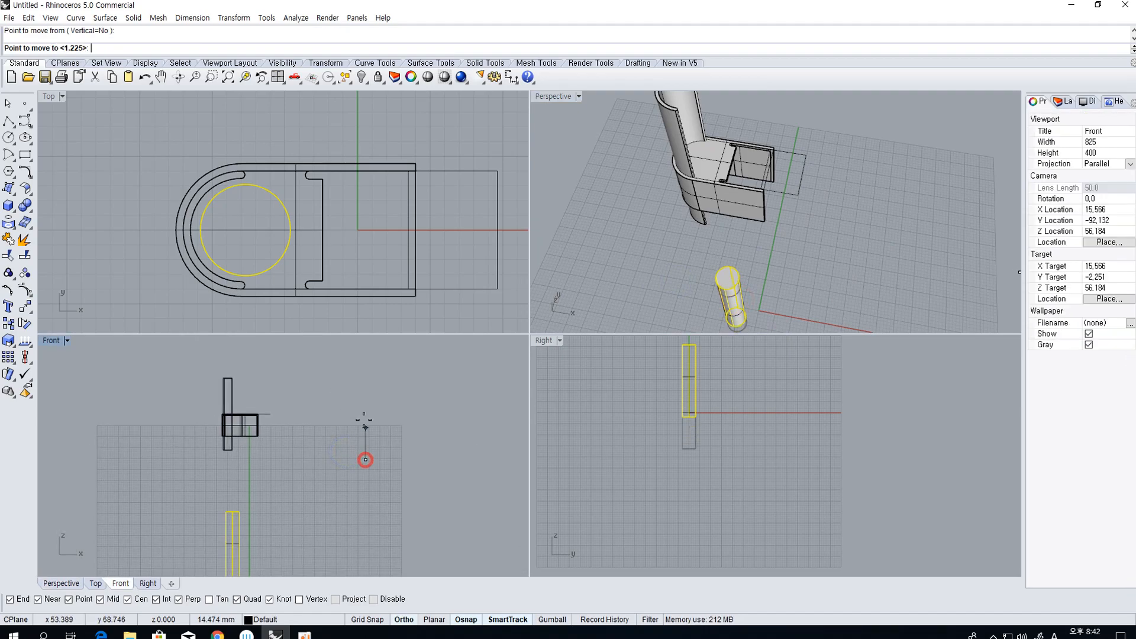
left_click(355, 385, "shift")
right_click(355, 443)
left_click(369, 494)
left_click(368, 420, "shift")
left_click(368, 420)
Subtract the U-shaped extrusion and the cylinder from the shelled block with BooleanDifference, with DeleteInput set to Yes
right_click_drag(614, 211, 627, 254)
left_click(724, 233)
left_click(725, 235)
left_click(754, 252)
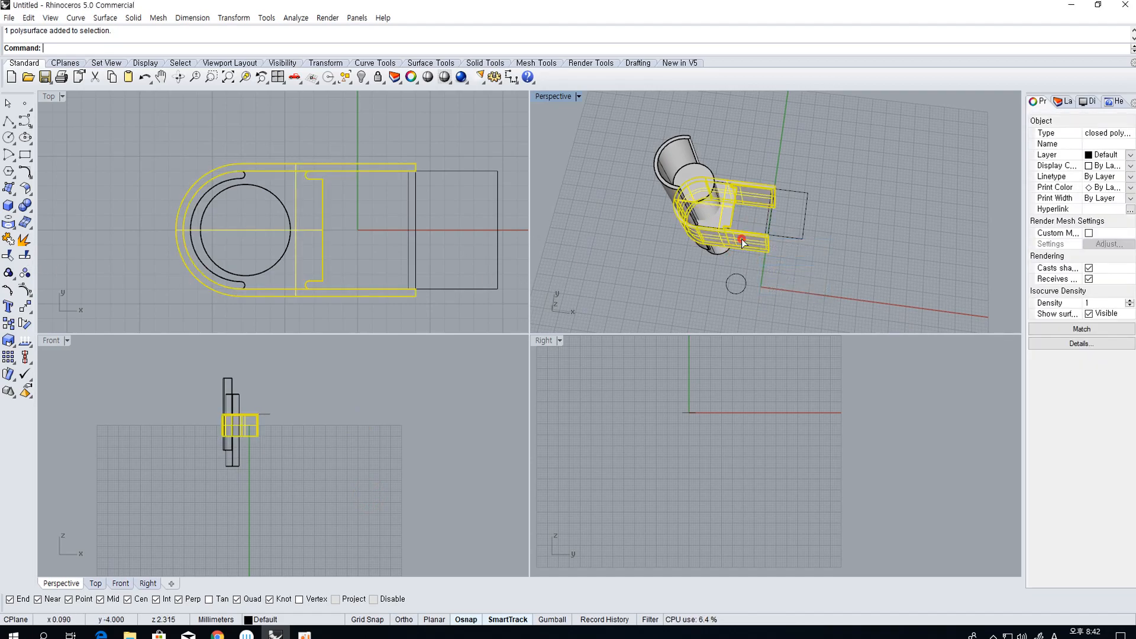
left_click(3, 225)
left_click(82, 205)
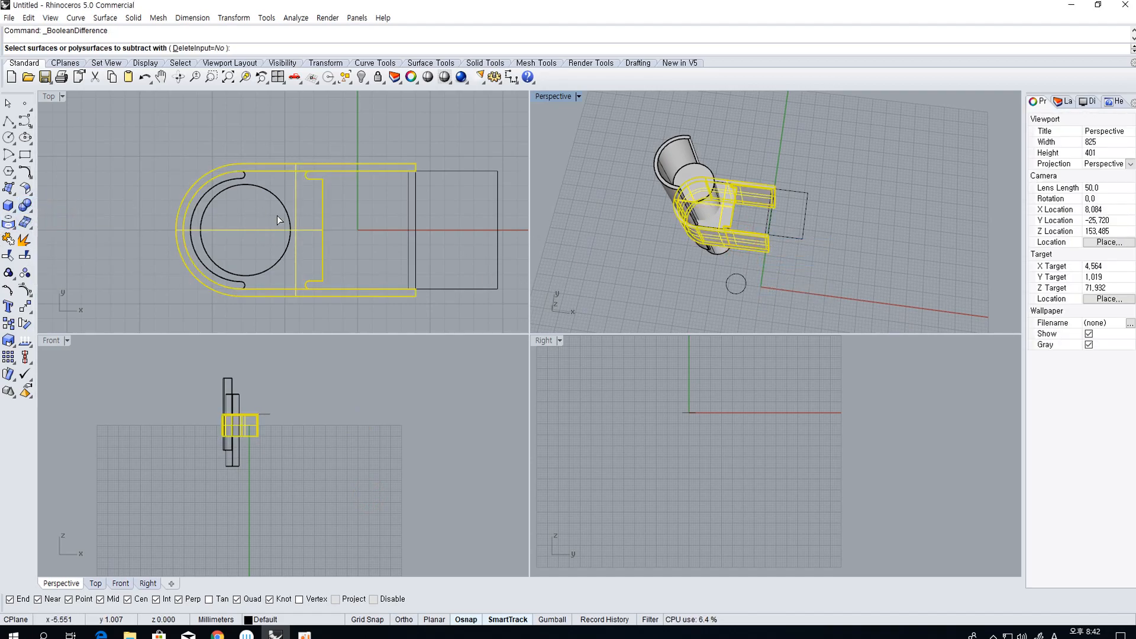
left_click(197, 48)
left_click(678, 168)
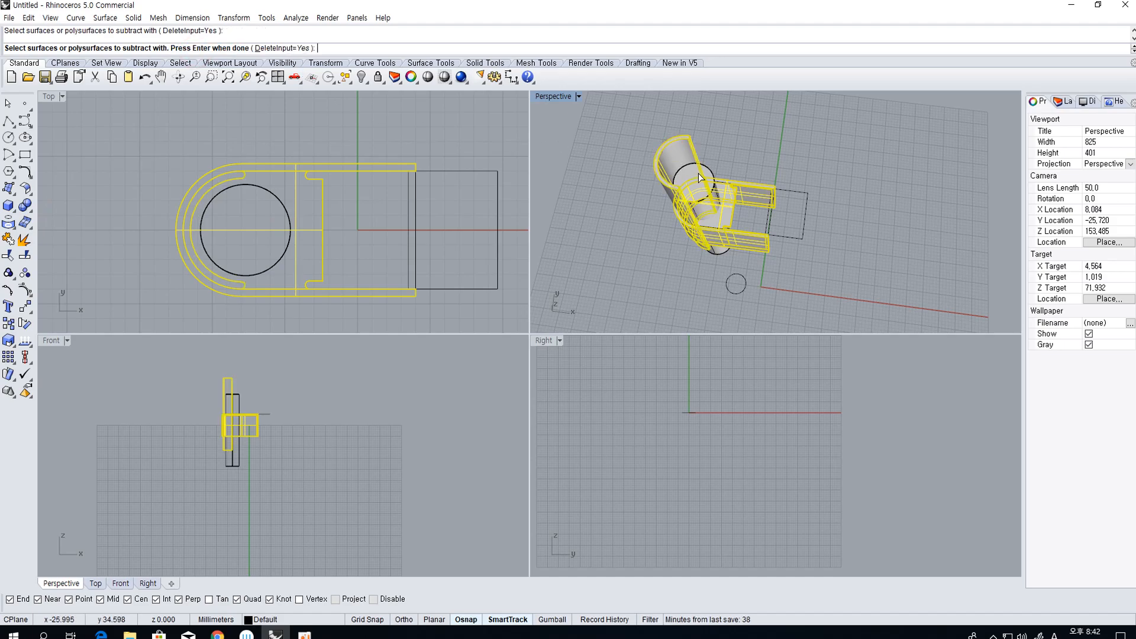
left_click(696, 179)
right_click(803, 131)
right_click_drag(803, 132, 726, 152)
scroll(686, 234, "up", 6)
right_click_drag(686, 236, 783, 184)
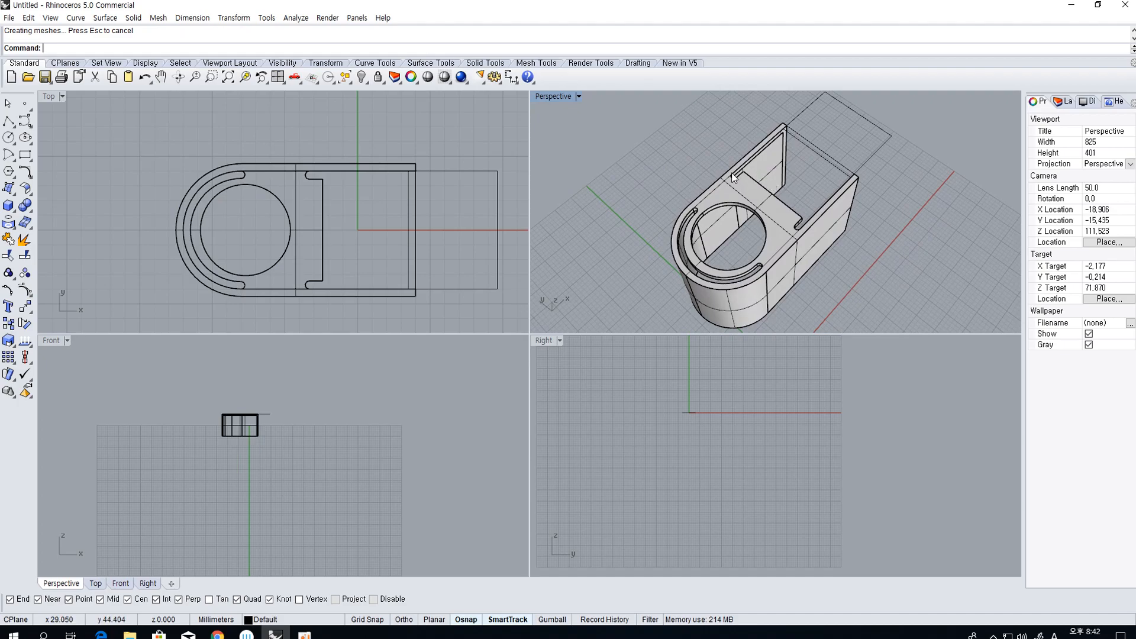
Draw a center-based rectangle about 2 mm by 0.45 mm on the round hole's edge in the Top view, bridging the wall to the U-shaped slot
scroll(149, 230, "up", 2)
scroll(263, 231, "up", 3)
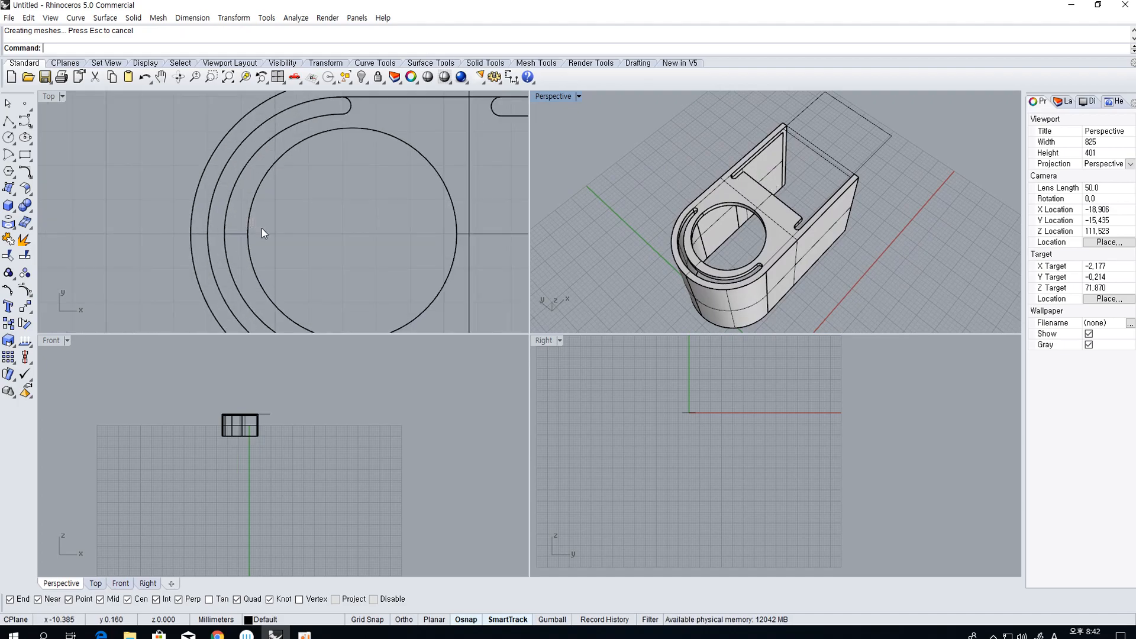
left_click(25, 156)
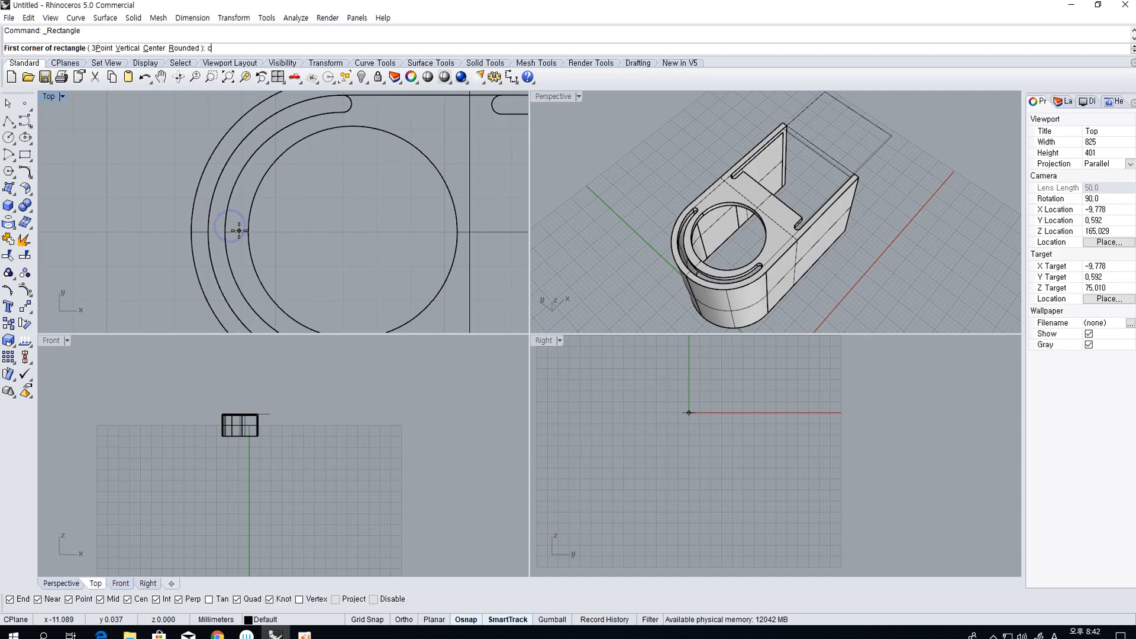
left_click(243, 231)
key("Escape")
key("space")
type("c")
key("space")
left_click(248, 232)
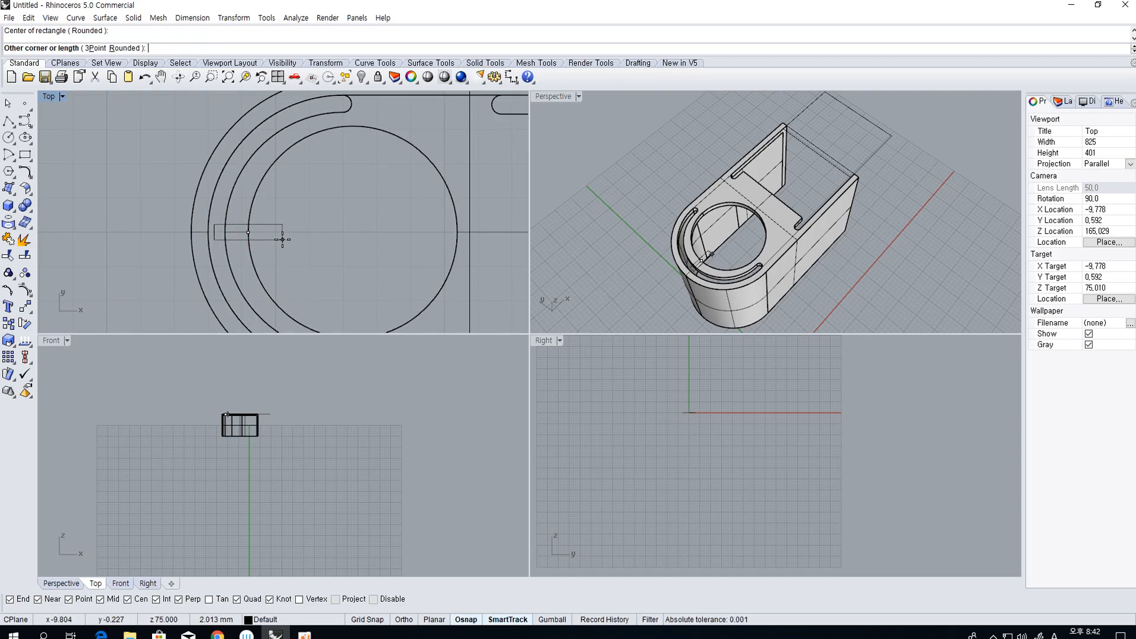
left_click(282, 240)
Extrude the small rectangle as a solid to both sides, long enough to pass through the block
left_click(10, 207)
left_click(64, 243)
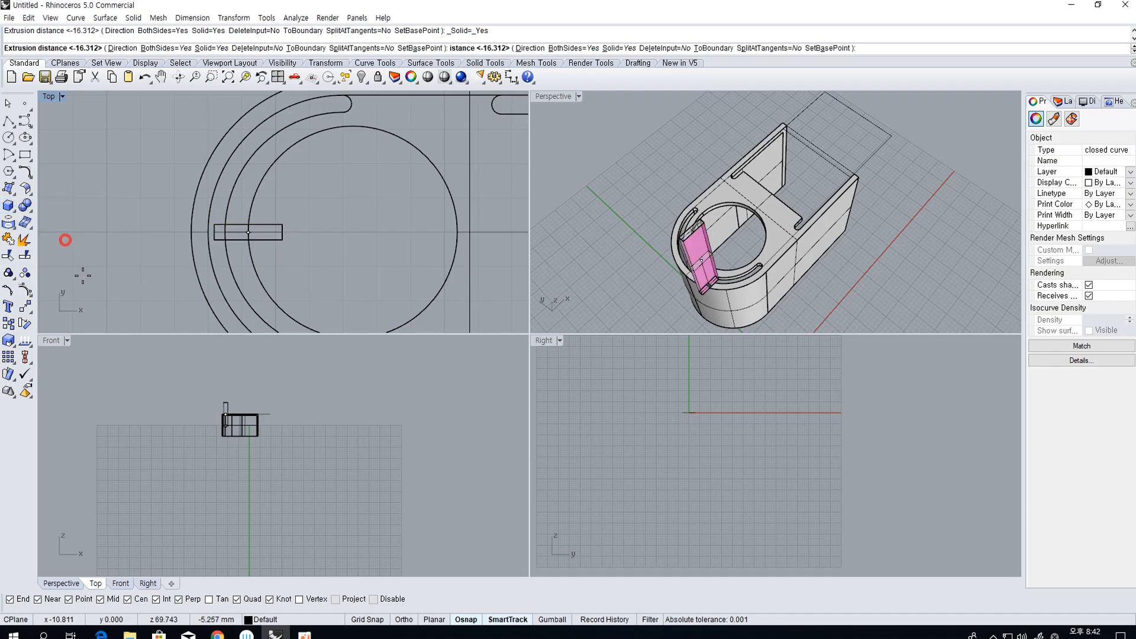
left_click(224, 464)
Subtract the small rectangular extrusion from the block with BooleanDifference and delete the leftover rectangle
left_click(243, 428)
left_click(27, 208)
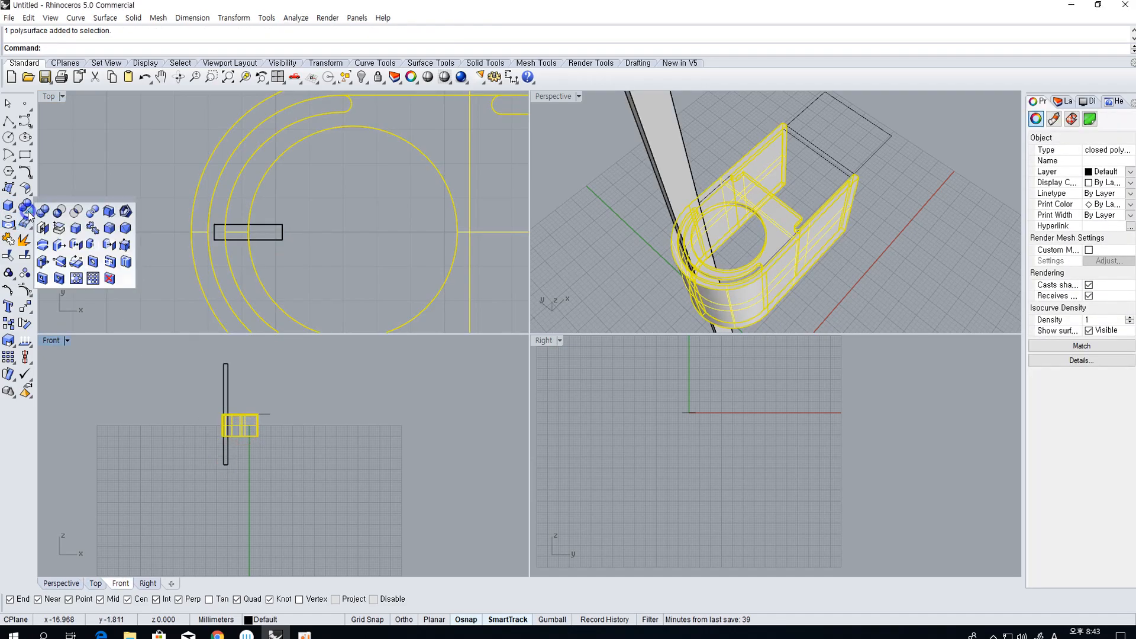
left_click(58, 214)
left_click(274, 236)
key("Return")
right_click_drag(761, 208, 612, 167)
scroll(723, 261, "up", 6)
left_click(724, 252)
key("Delete")
Merge the coplanar faces of the cut block, deselect it and inspect its top and inside
scroll(732, 260, "down", 4)
right_click_drag(697, 205, 657, 204)
left_click(729, 230)
right_click_drag(728, 229, 612, 217)
left_click(690, 256)
left_click(735, 229)
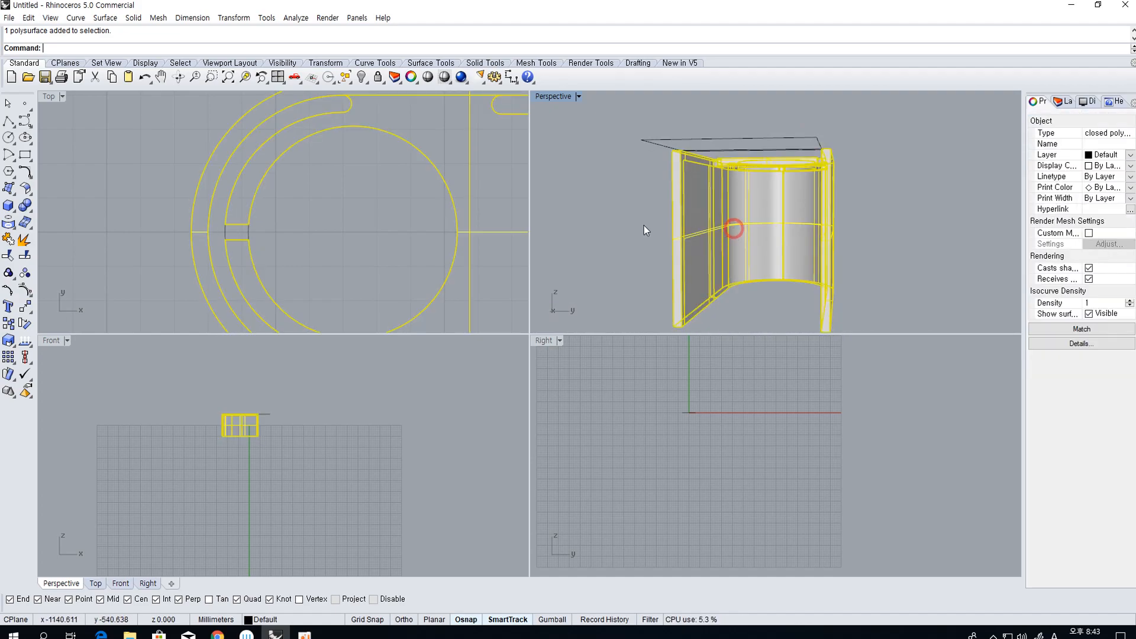
left_click(31, 206)
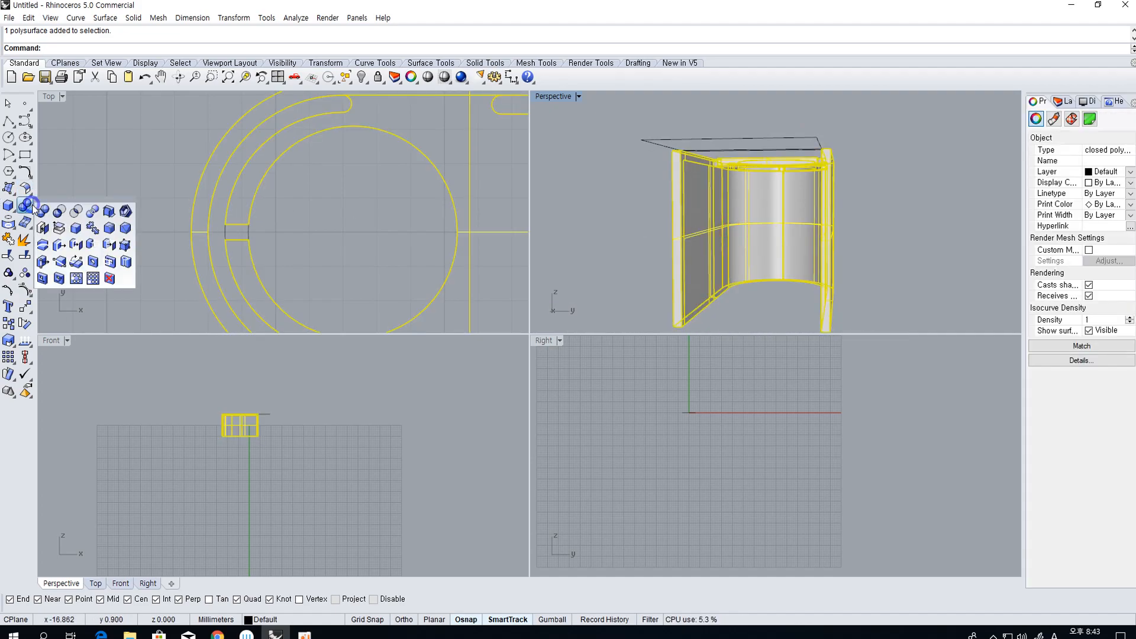
left_click(76, 232)
right_click_drag(690, 212, 725, 261)
left_click(767, 267)
left_click(664, 251)
right_click_drag(707, 221, 746, 248)
left_click(812, 213)
left_click(862, 282)
right_click_drag(848, 179, 830, 243)
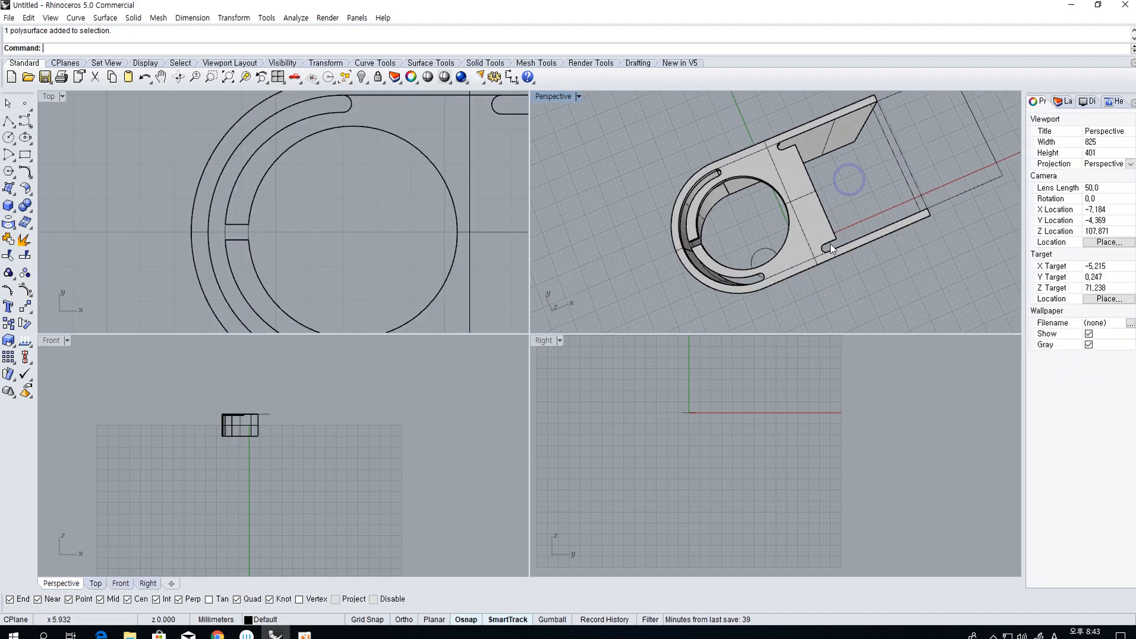
Show all hidden objects and inspect how the cut block sits on the lighter body
left_click(362, 77)
right_click_drag(657, 225, 736, 258)
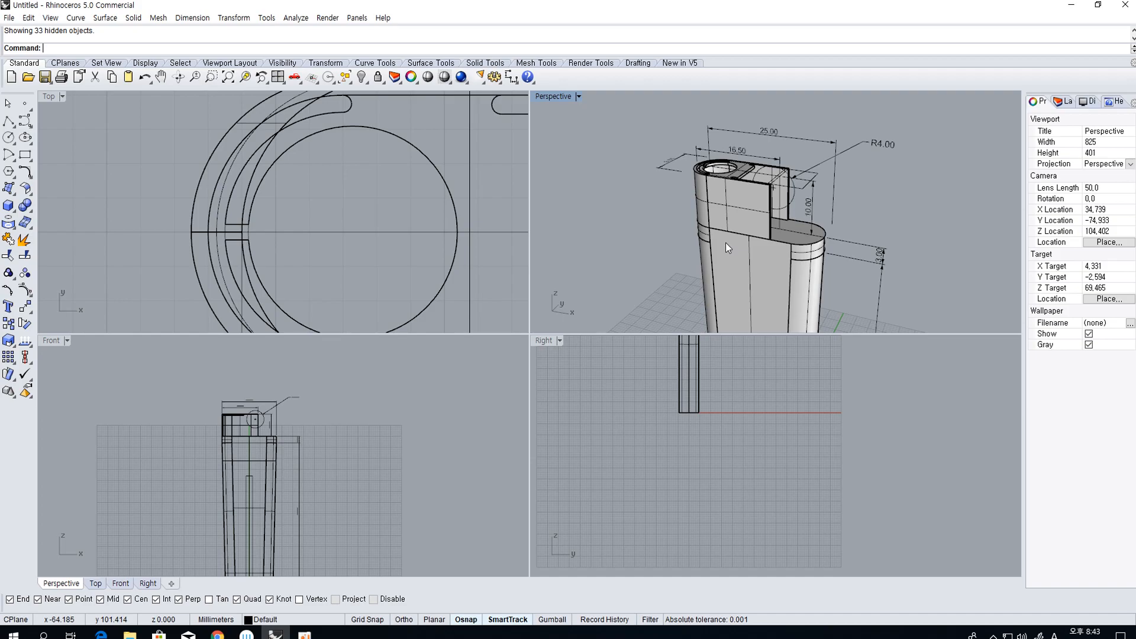
right_click_drag(782, 252, 740, 259)
scroll(798, 204, "up", 4)
right_click_drag(800, 206, 760, 166)
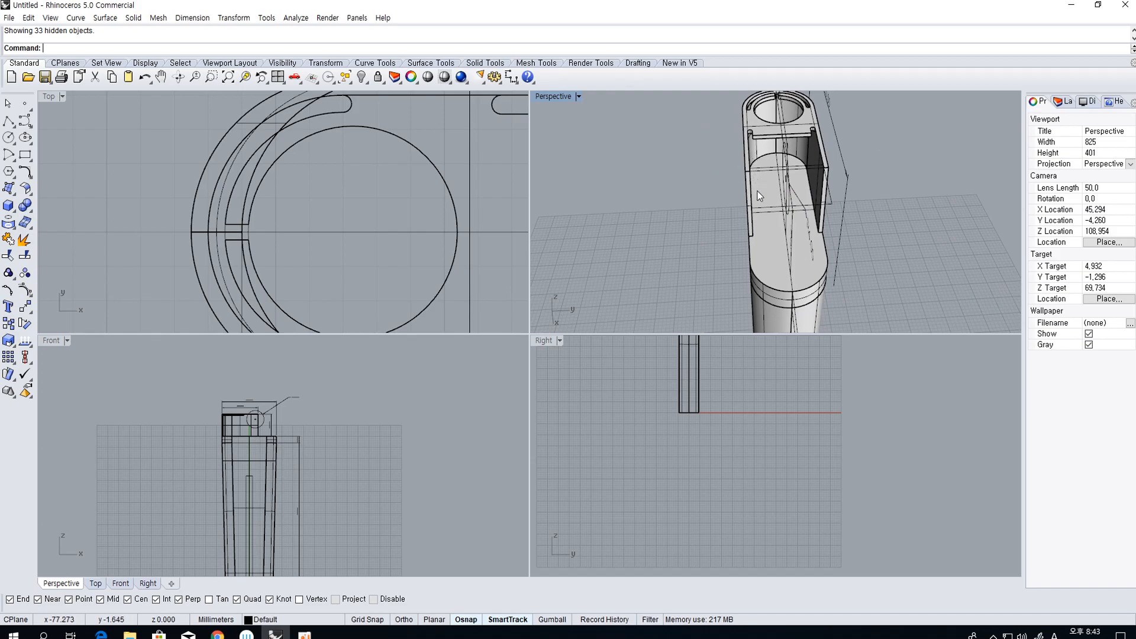
scroll(766, 195, "up", 3)
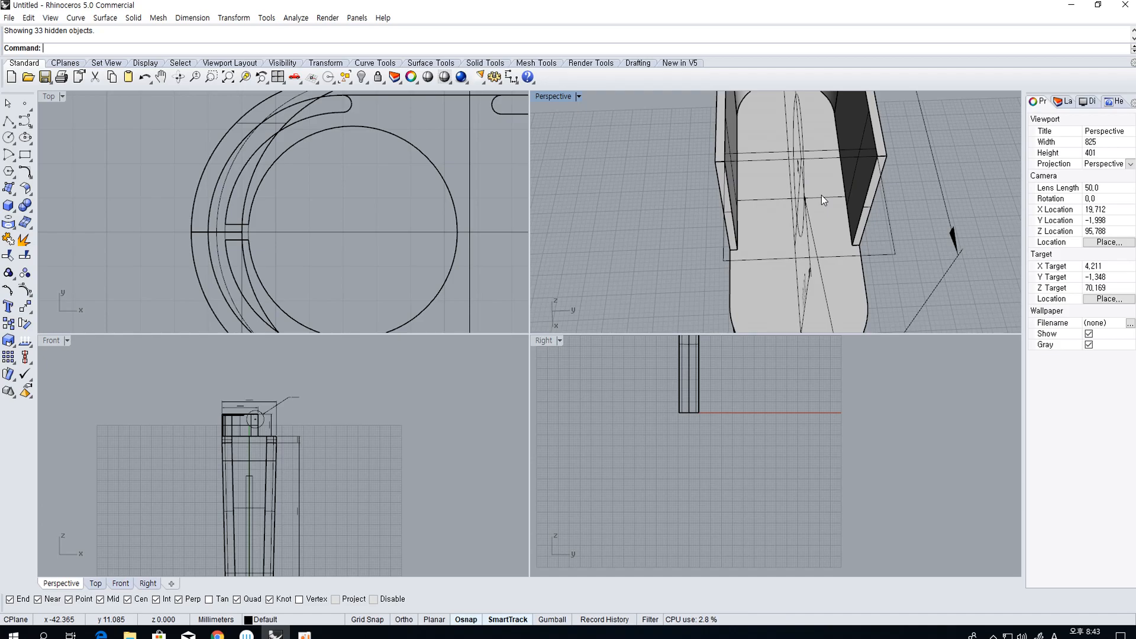
right_click_drag(763, 222, 801, 290)
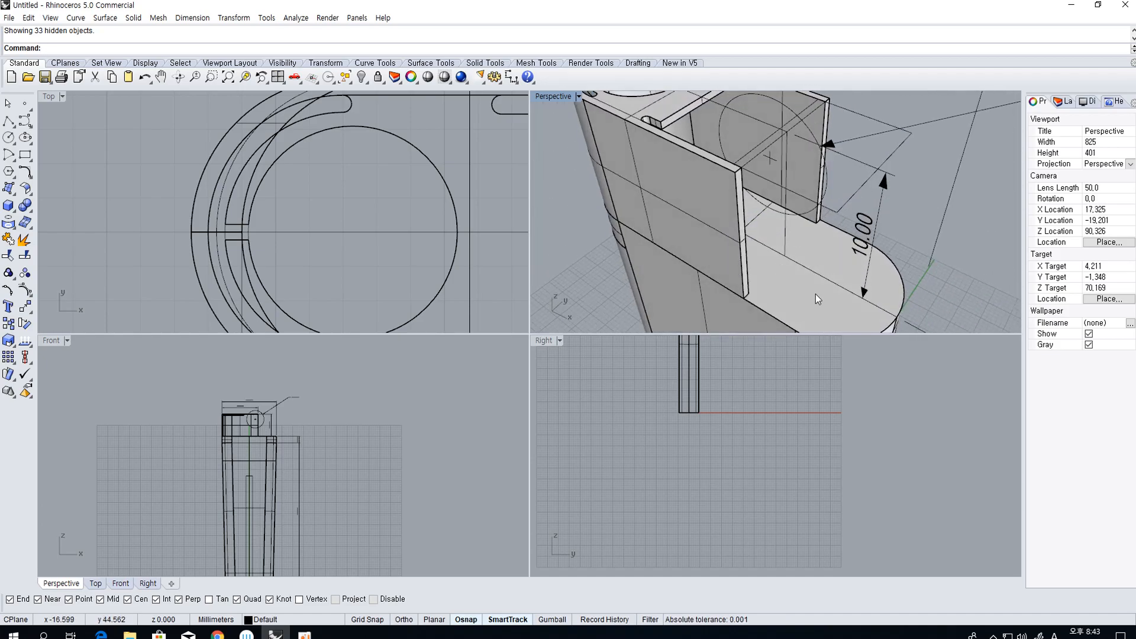
scroll(828, 178, "down", 5)
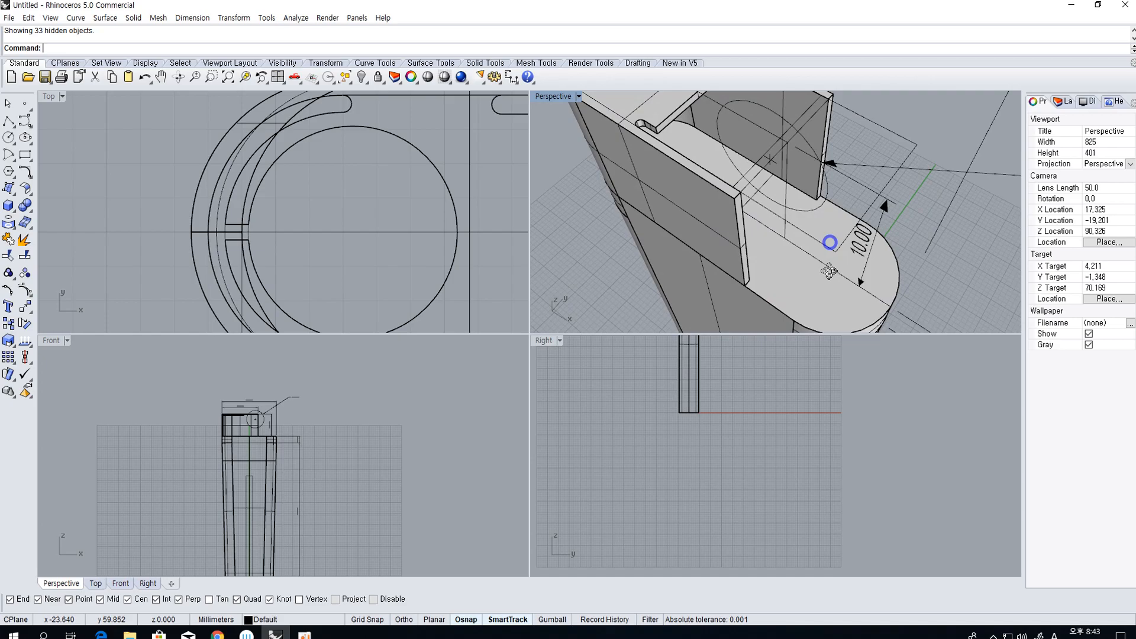
Examine the construction circle and the height dimension beside the block's open end
left_click(828, 194)
right_click_drag(829, 194, 803, 176)
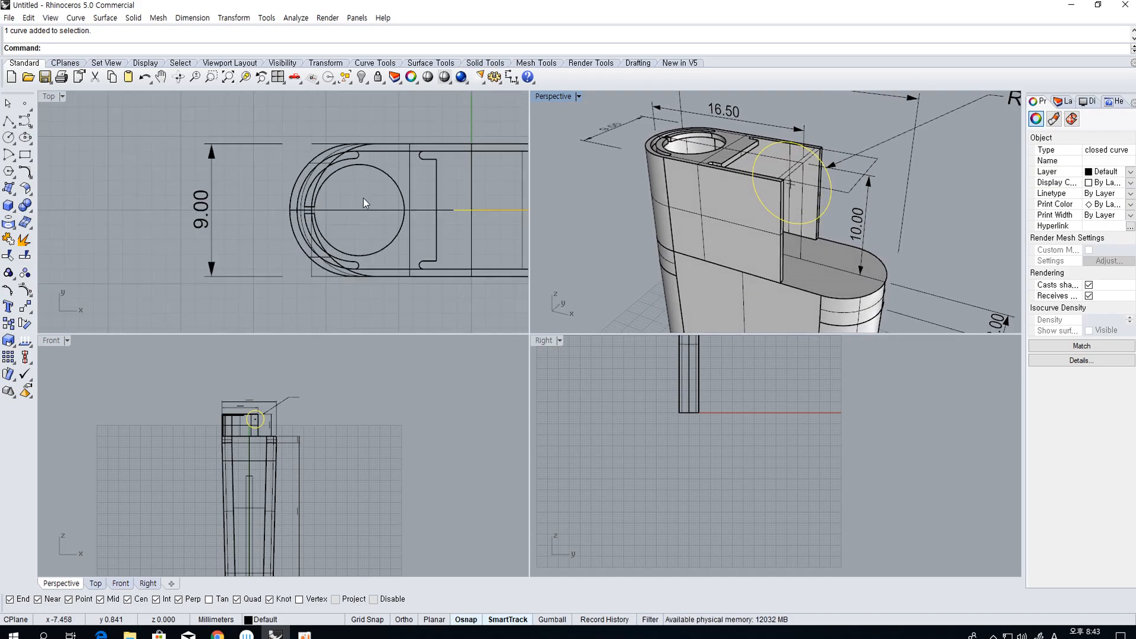
scroll(363, 197, "down", 3)
right_click(438, 218)
scroll(792, 214, "up", 5)
right_click_drag(784, 224, 823, 238)
left_click(840, 213)
scroll(841, 213, "down", 4)
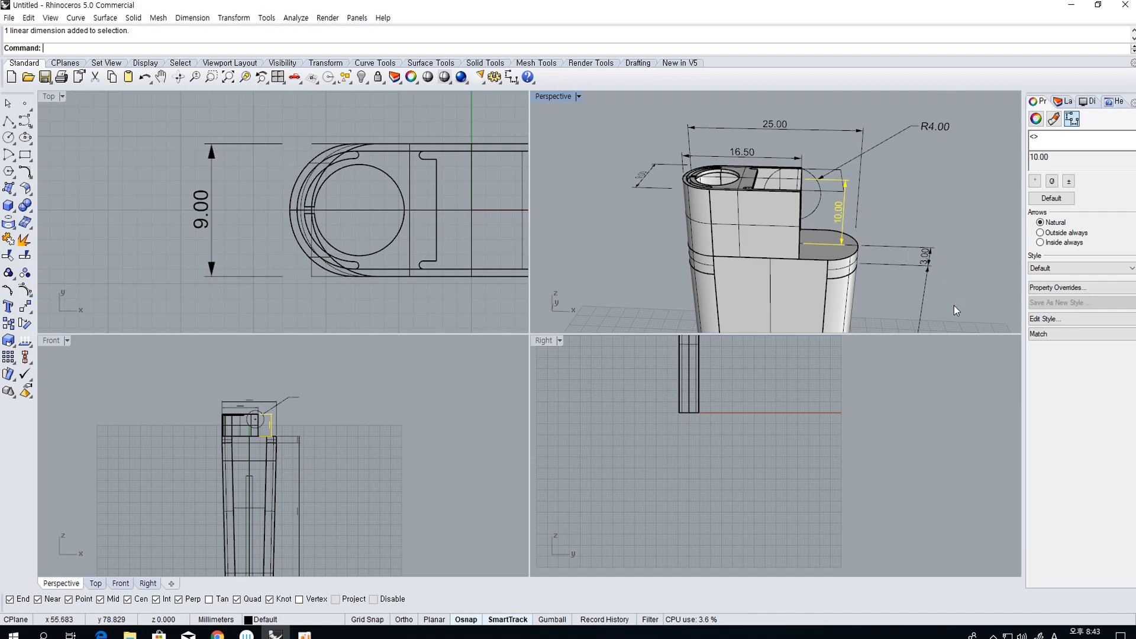
Select all dimensions, move them to Layer 01 and turn that layer off
left_click(1067, 102)
left_click(890, 195)
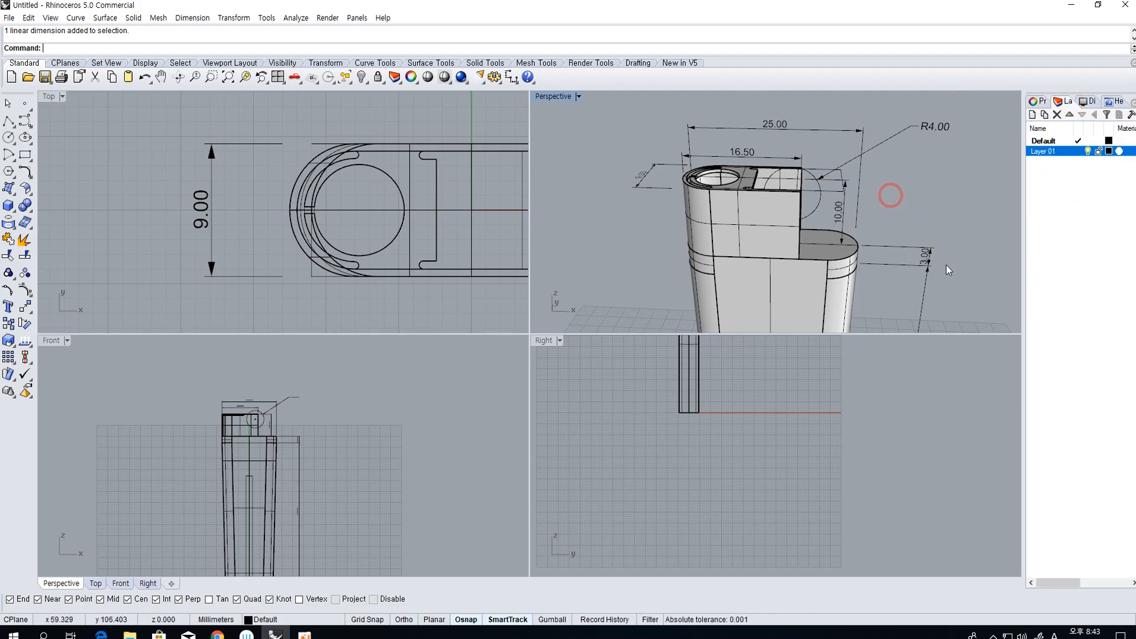
left_click(340, 84)
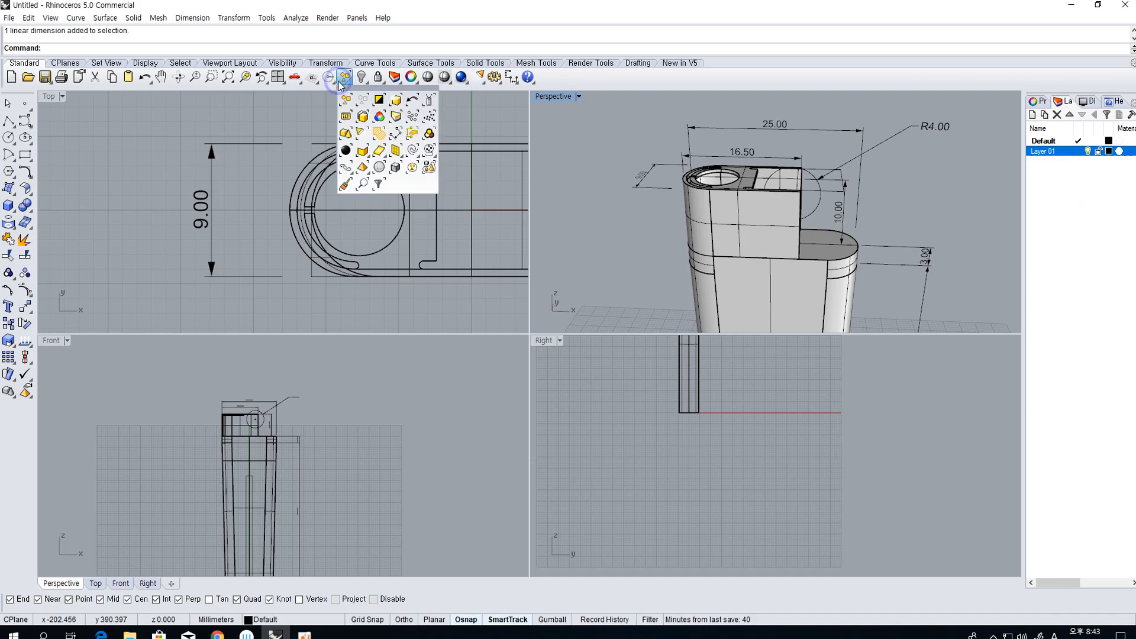
left_click(397, 139)
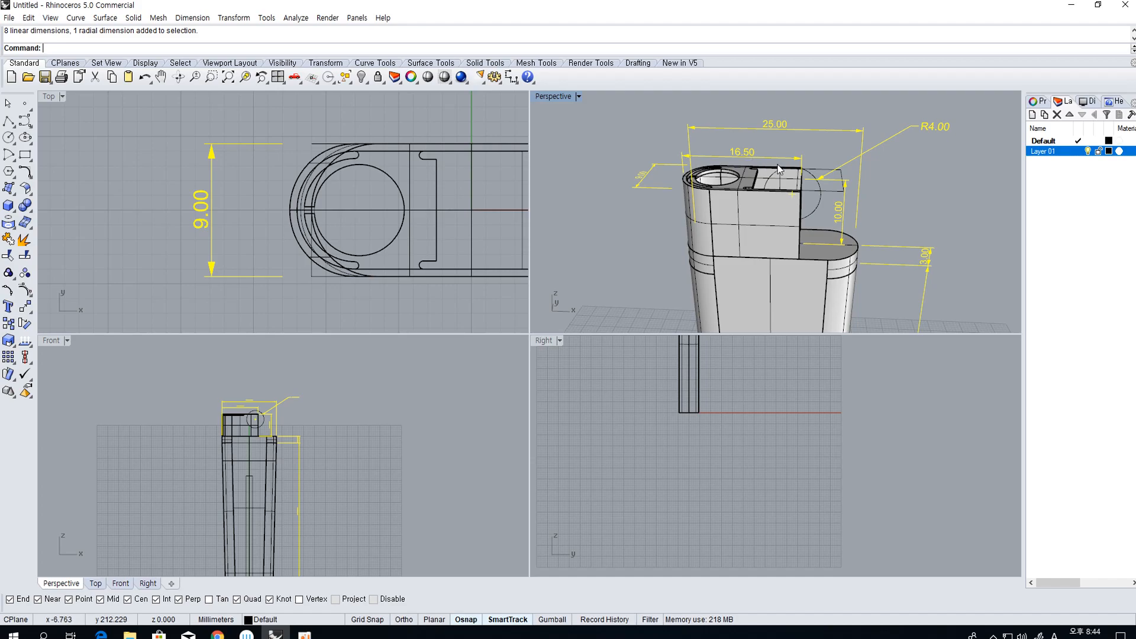
right_click(1057, 153)
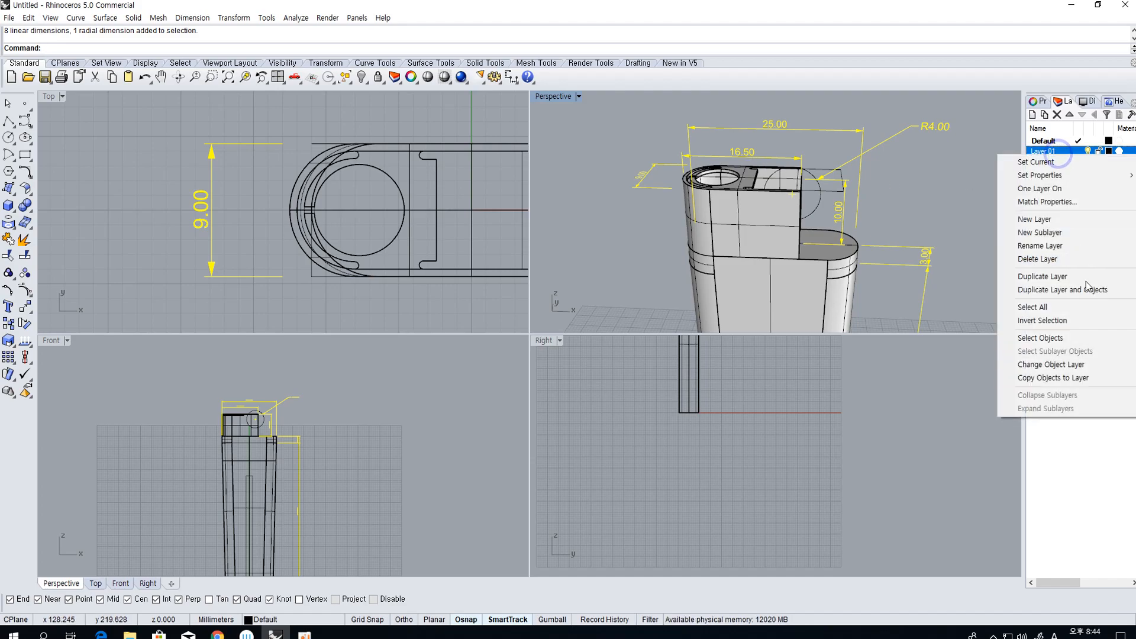
left_click(1080, 364)
left_click(1088, 151)
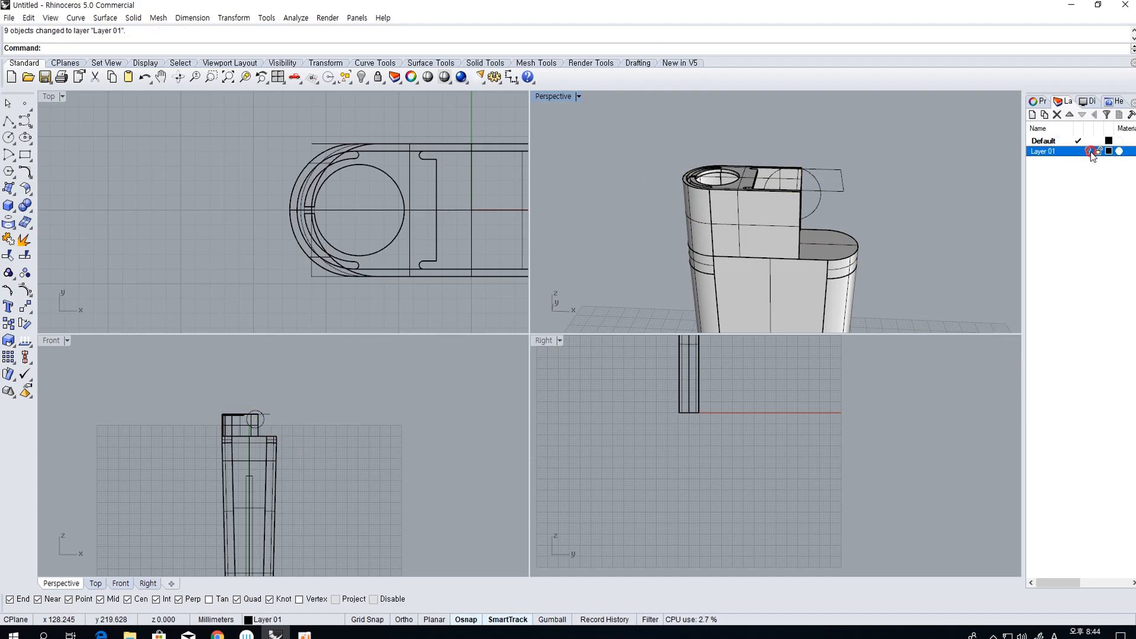
Select all curves in the model and create a new layer named line
right_click_drag(874, 190, 640, 221)
scroll(760, 155, "up", 4)
right_click_drag(761, 154, 712, 195)
scroll(744, 254, "up", 3)
right_click_drag(743, 256, 728, 184)
scroll(656, 245, "down", 5)
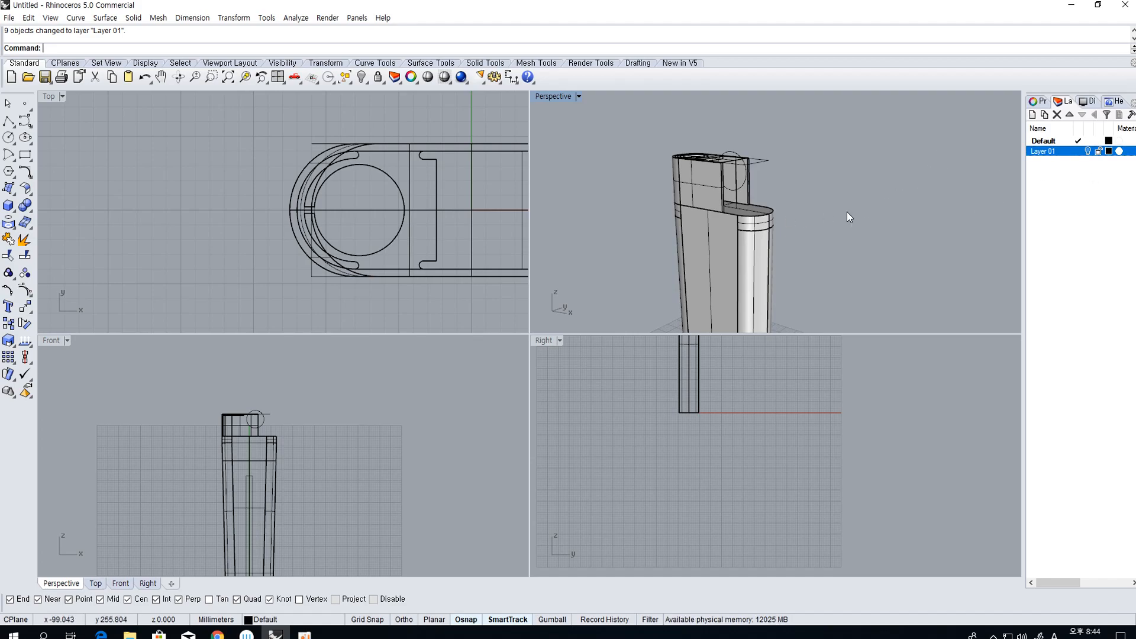
scroll(773, 204, "up", 5)
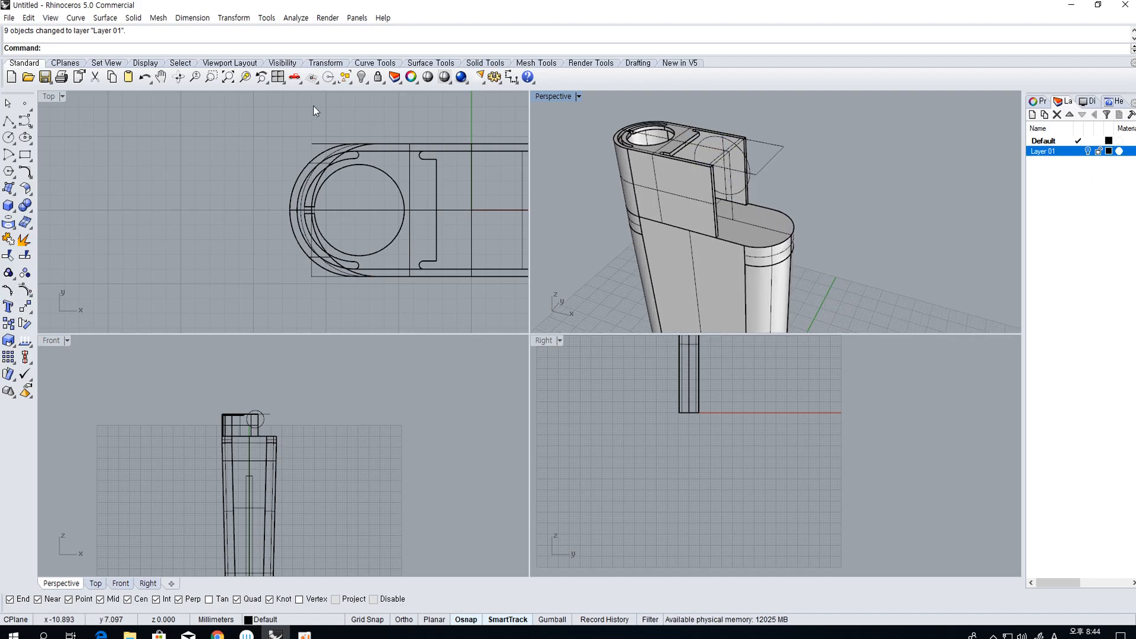
left_click(344, 76)
left_click(412, 150)
right_click(1093, 181)
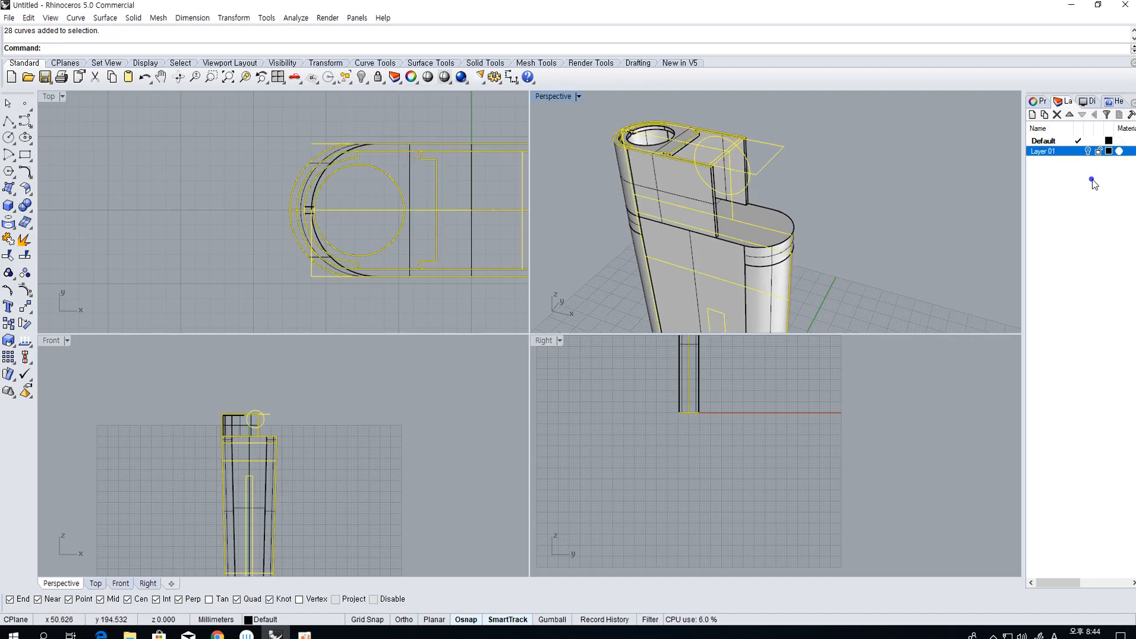
left_click(1093, 187)
type("line")
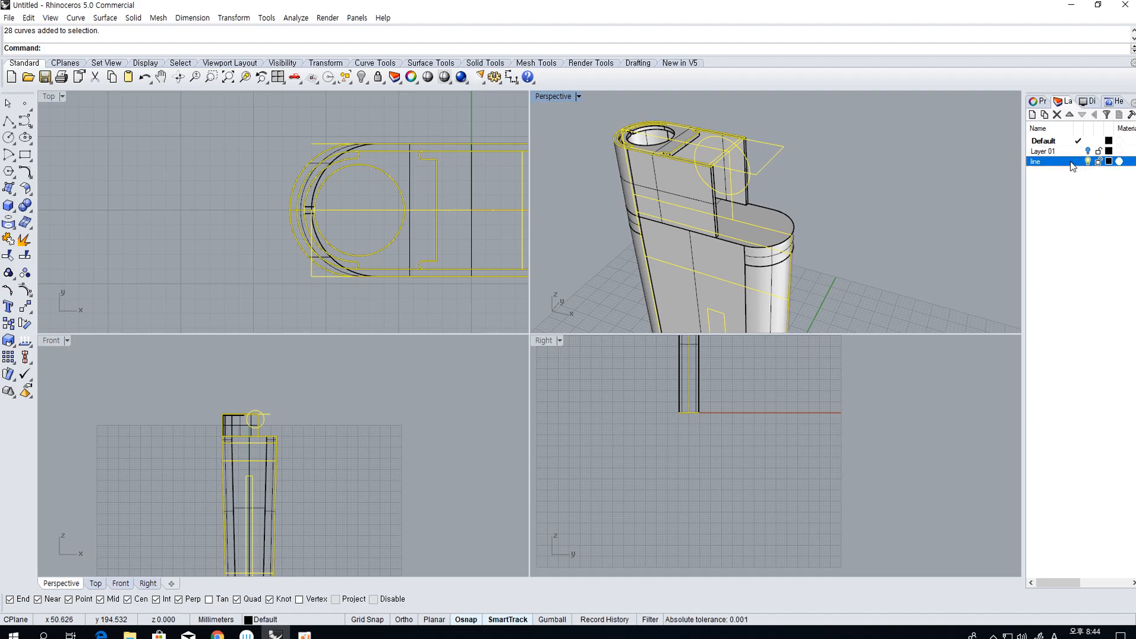
Move the selected curves to the line layer and turn that layer off
right_click(1072, 161)
left_click(1106, 370)
left_click(1087, 162)
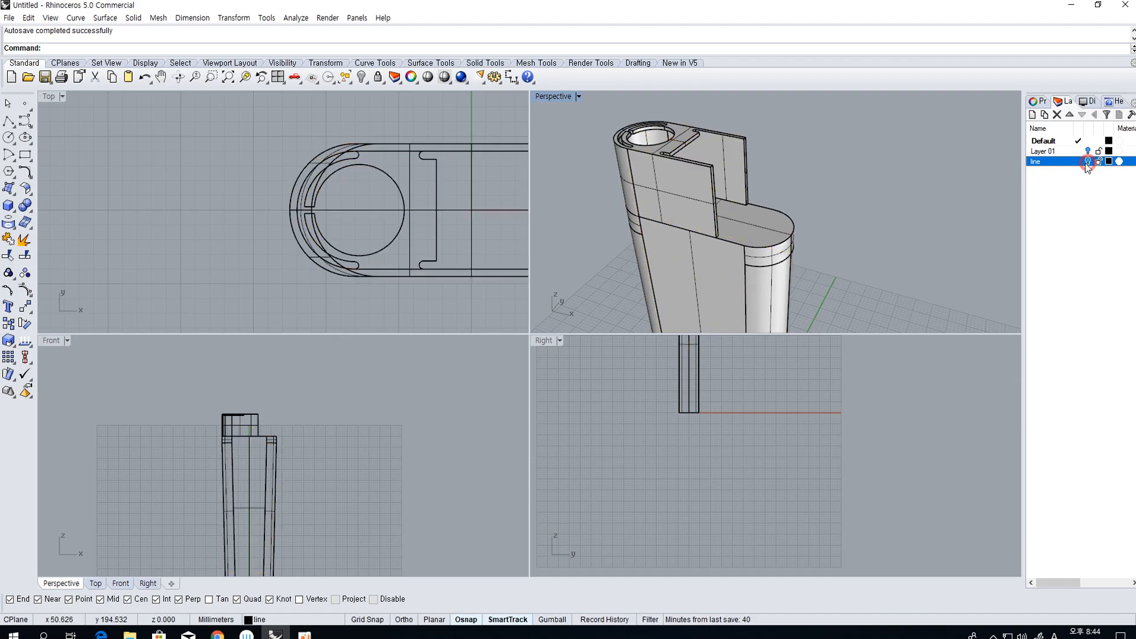
Set the line layer's colour to red and Layer 01's colour to blue
left_click(1110, 161)
left_click(577, 247)
left_click(618, 422)
left_click(1109, 151)
left_click_drag(553, 297, 583, 343)
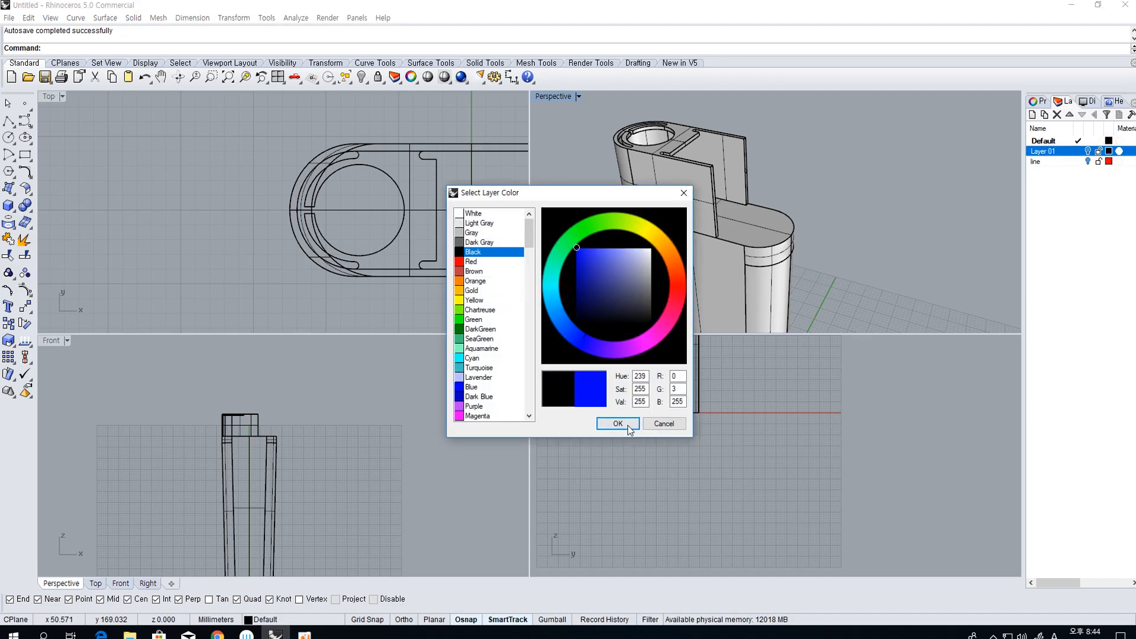
left_click(618, 424)
Draw a rectangle about 0.8 mm wide and 10 mm high in the Front view, from the block's upper open-end corner down to the body
right_click_drag(801, 246, 766, 218)
scroll(299, 446, "up", 6)
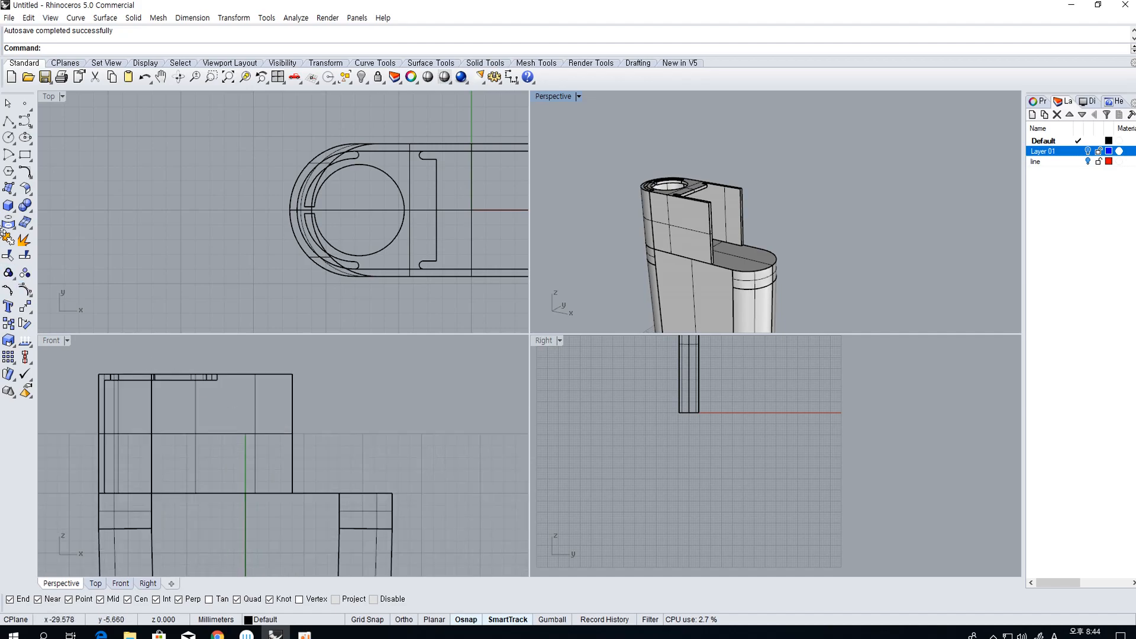
left_click(25, 154)
left_click(292, 373)
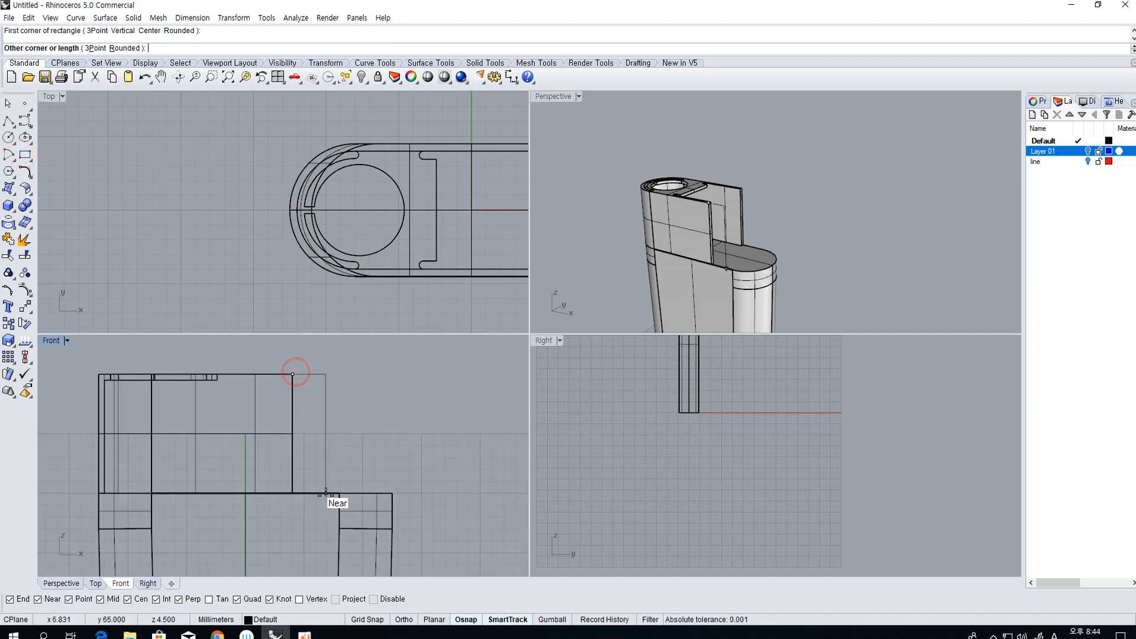
scroll(306, 494, "up", 2)
left_click(301, 492)
left_click(302, 441)
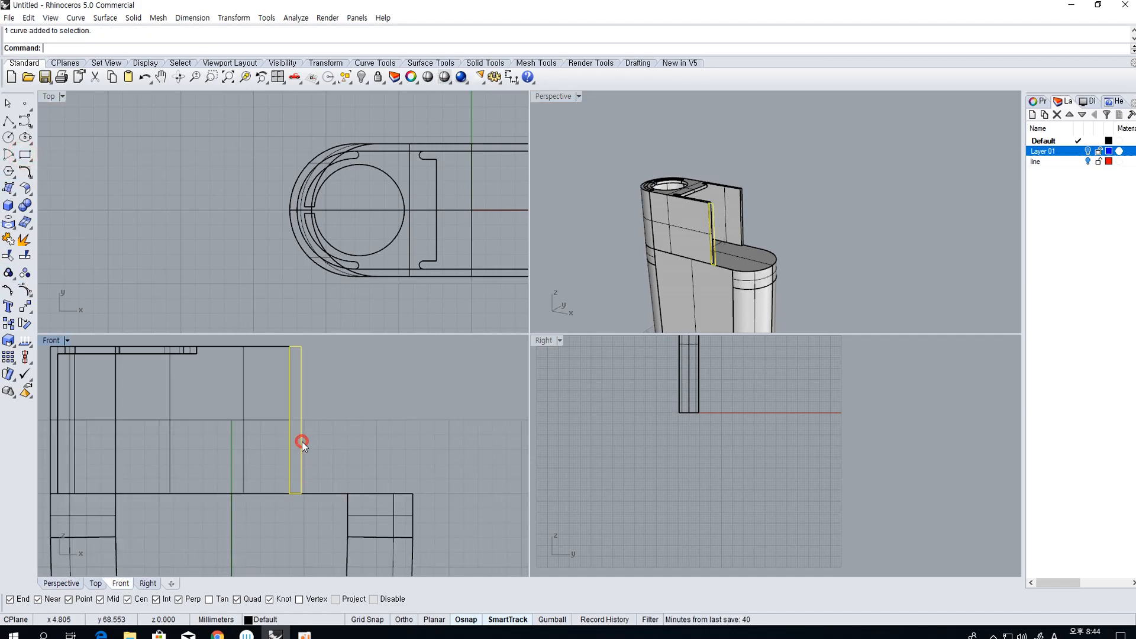
scroll(673, 215, "down", 2)
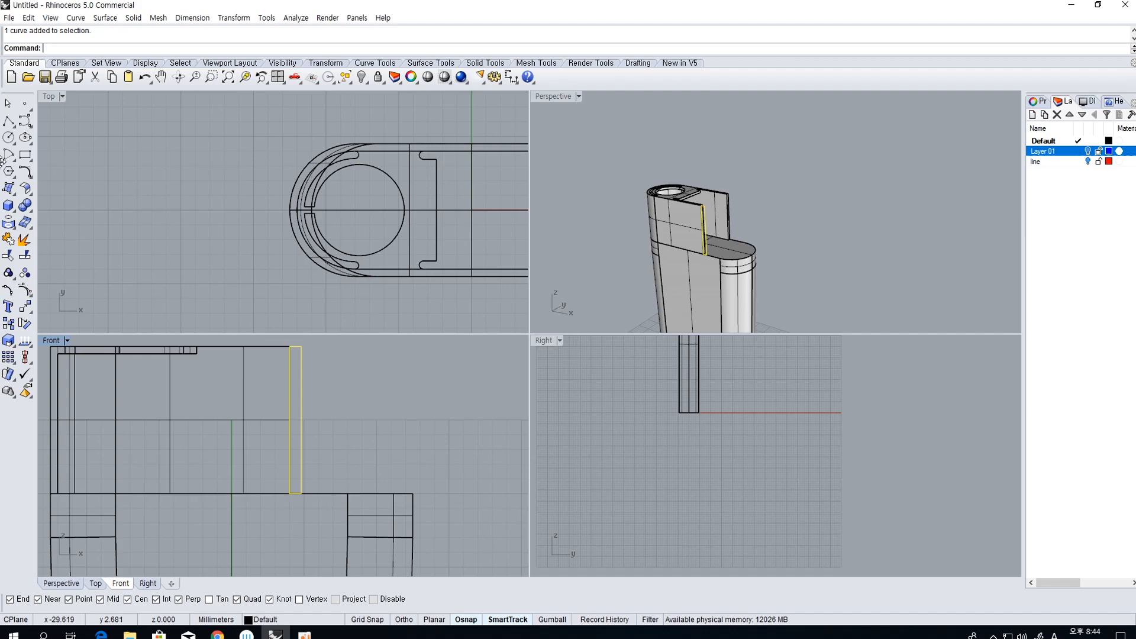
Extrude the narrow end rectangle as a solid to both sides, out to the body's side edges, closing the block's open end
left_click(8, 205)
left_click(59, 244)
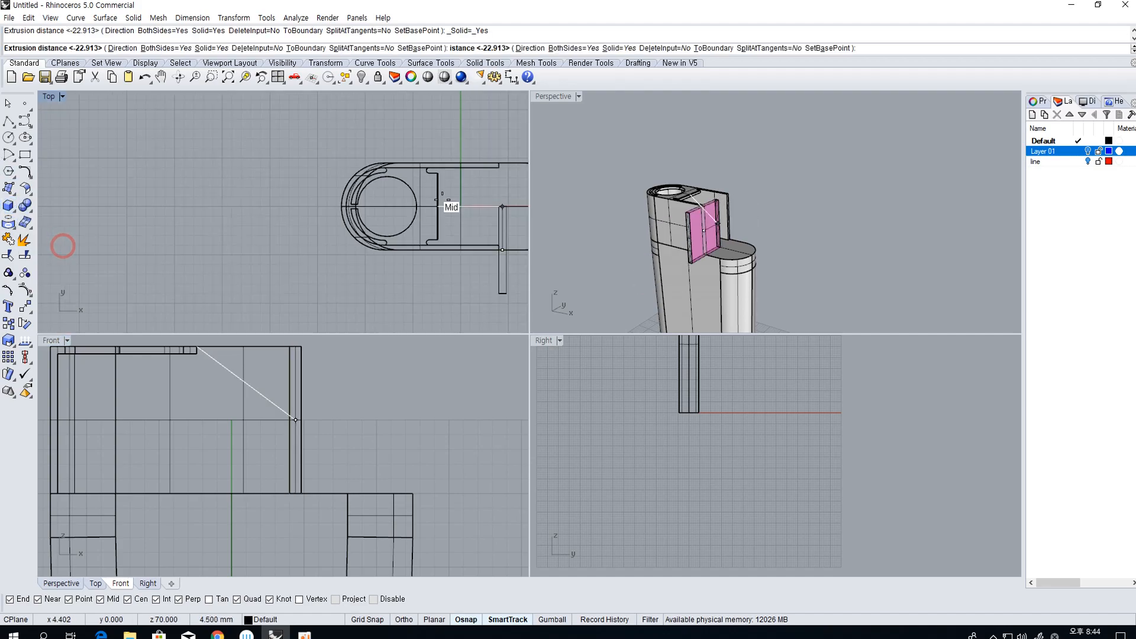
right_click_drag(472, 195, 355, 198)
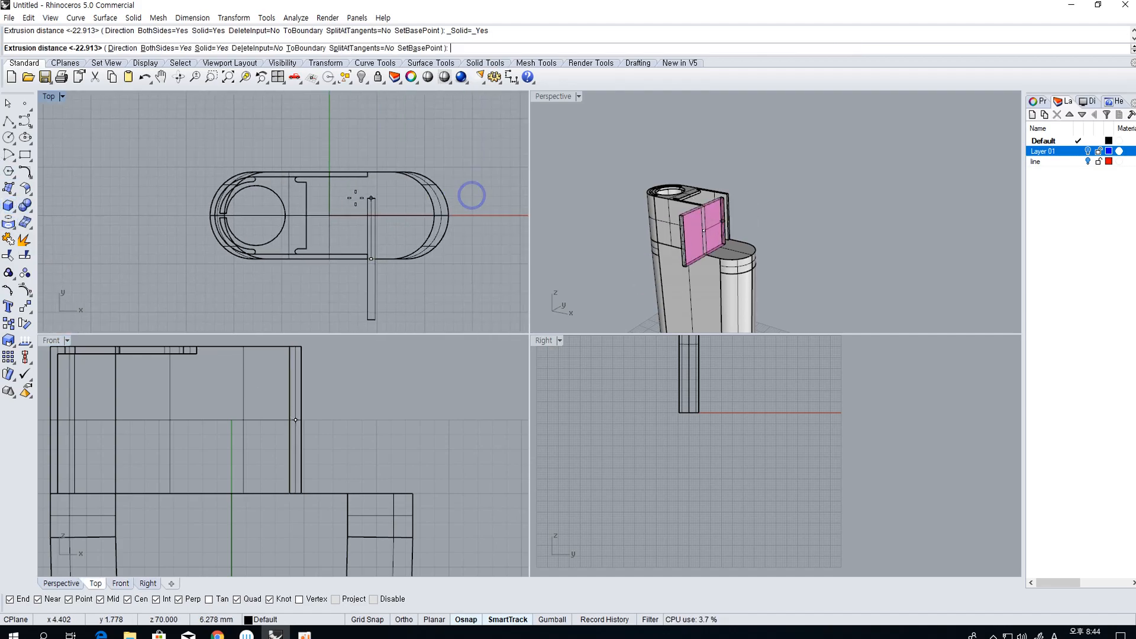
left_click(373, 172)
left_click(753, 214)
right_click_drag(755, 216, 722, 227)
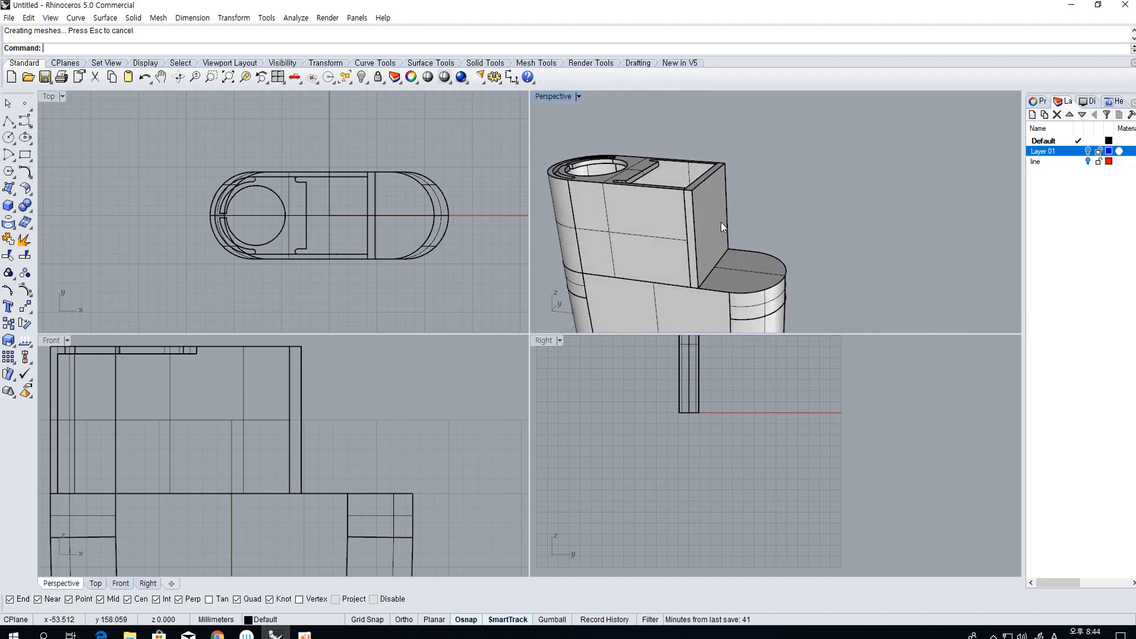
Show the line layer, move the circle near the block's upper end to the Default layer, and hide the line layer again
left_click(1087, 161)
left_click(725, 178)
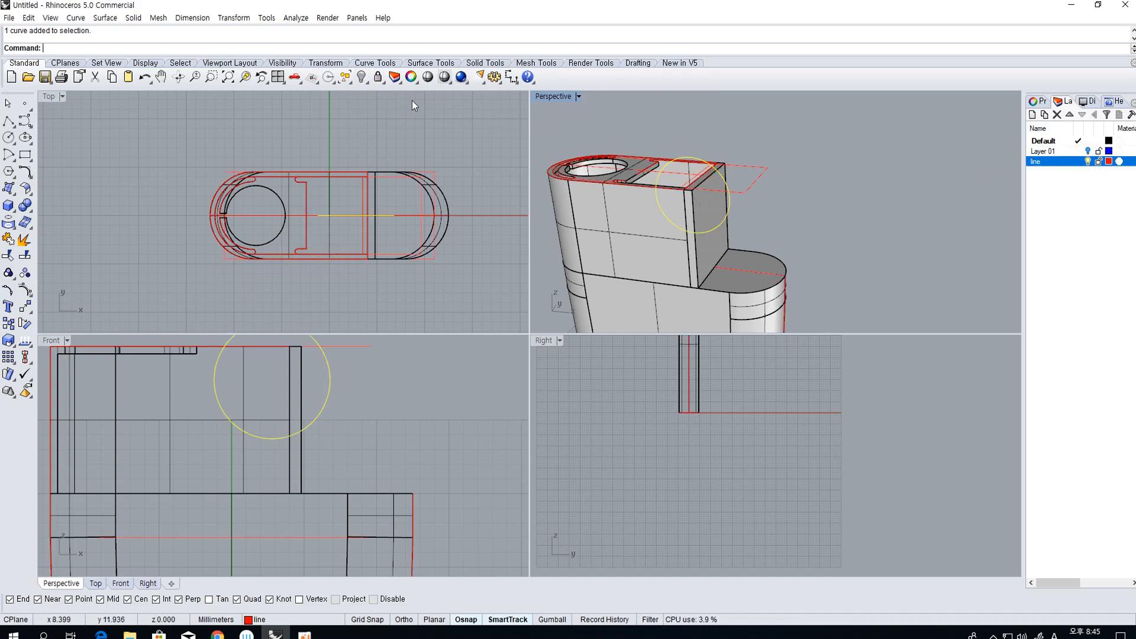
right_click(1042, 141)
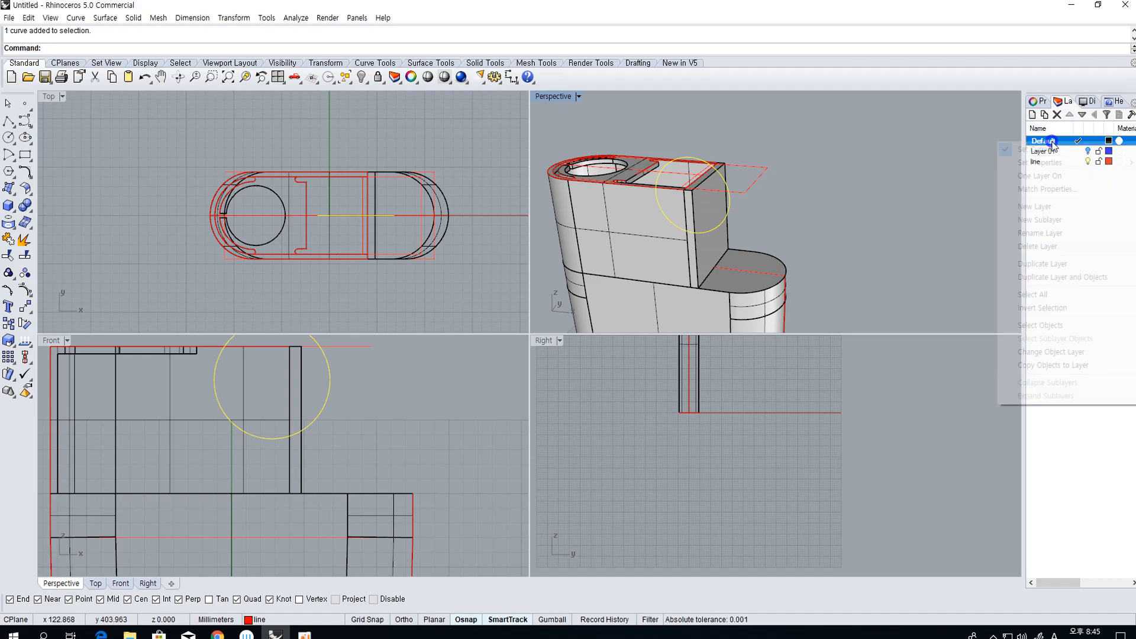
left_click(1083, 351)
left_click(1087, 161)
key("Escape")
Extrude the circle at the block's upper end into a solid disc, to both sides of its plane
right_click_drag(775, 142, 726, 186)
left_click(684, 195)
left_click(684, 194)
right_click(172, 203)
left_click(10, 206)
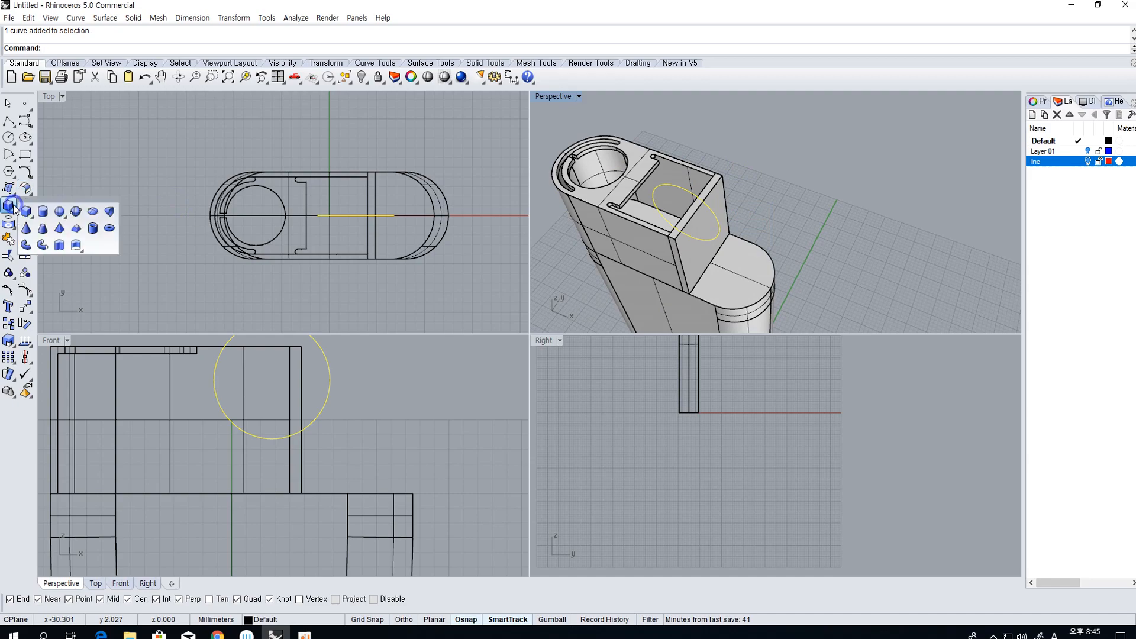
left_click(75, 245)
scroll(355, 228, "up", 1)
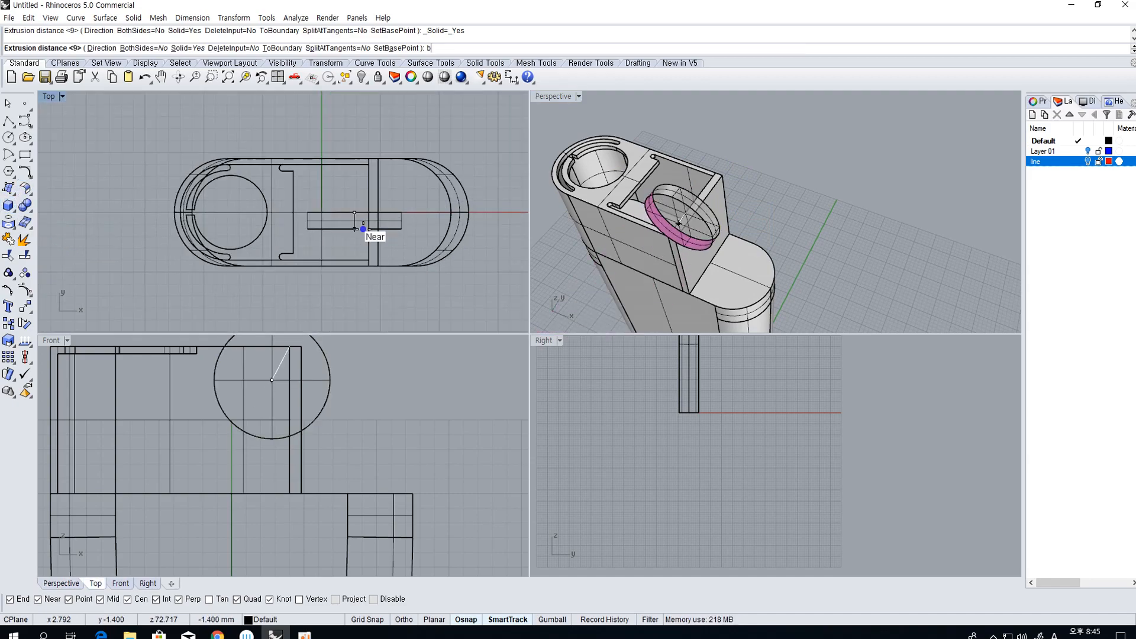
Extrude the circle as a solid cylinder on both sides, out to the inner face of the housing's side wall
key("Return")
scroll(361, 230, "up", 4)
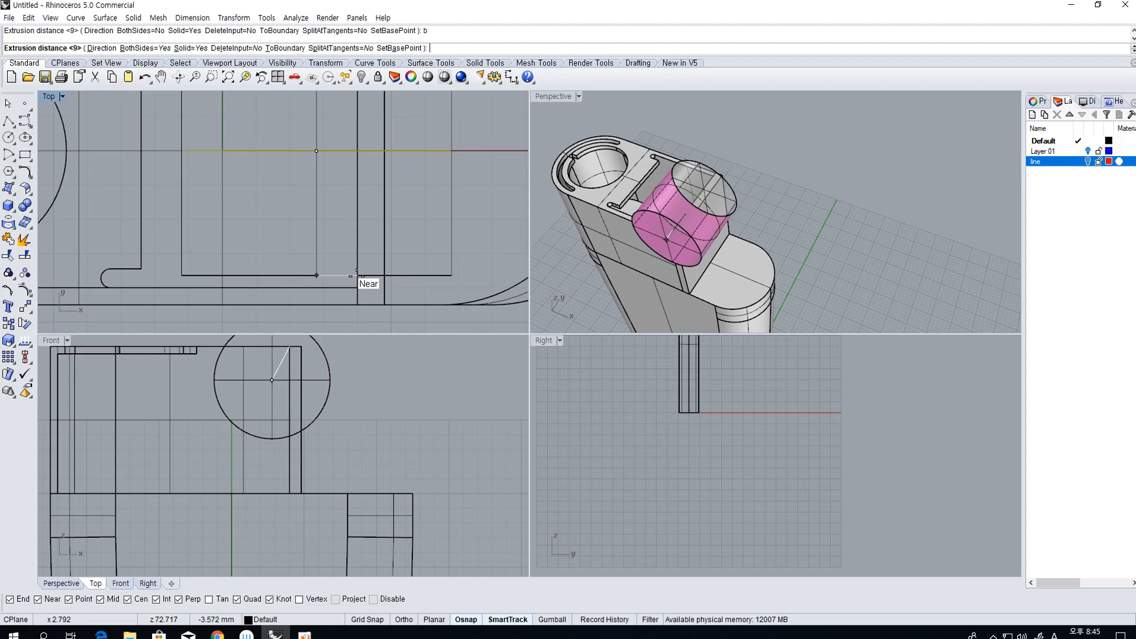
left_click(357, 273)
right_click_drag(883, 194, 839, 195)
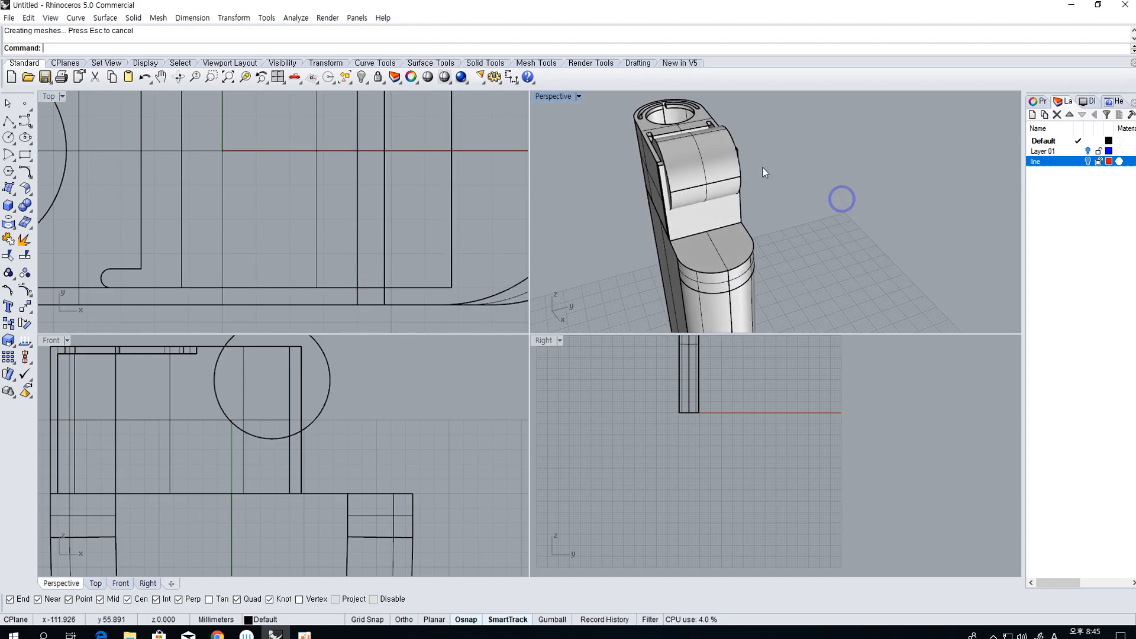
Subtract the cylinder from the upright end plate with Boolean Difference
left_click(690, 223)
left_click(26, 207)
left_click(60, 211)
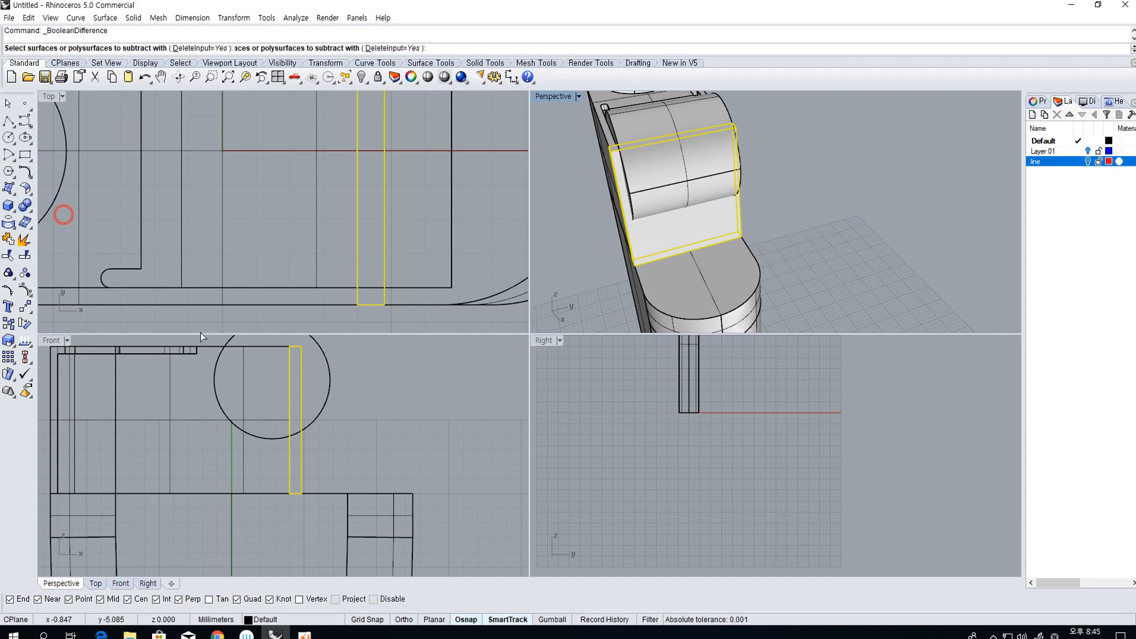
left_click(329, 371)
right_click_drag(293, 196, 294, 196)
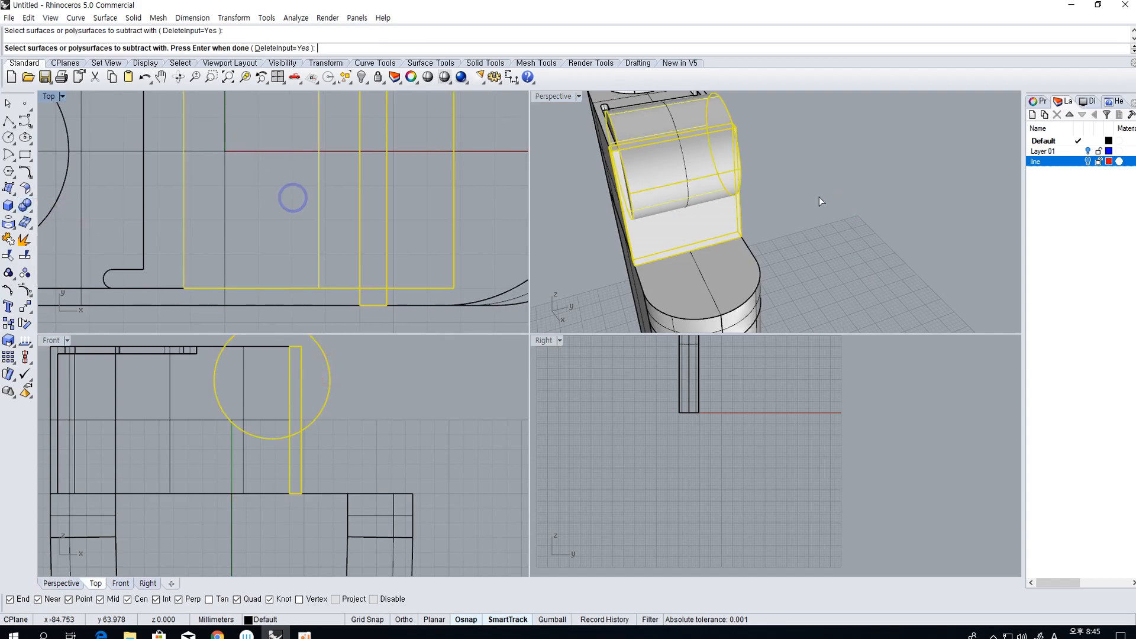
right_click(776, 197)
Undo the Boolean cut in the end plate and the circle's cylinder extrusion
right_click_drag(662, 181, 692, 201)
left_click(695, 190)
right_click_drag(714, 243, 735, 179)
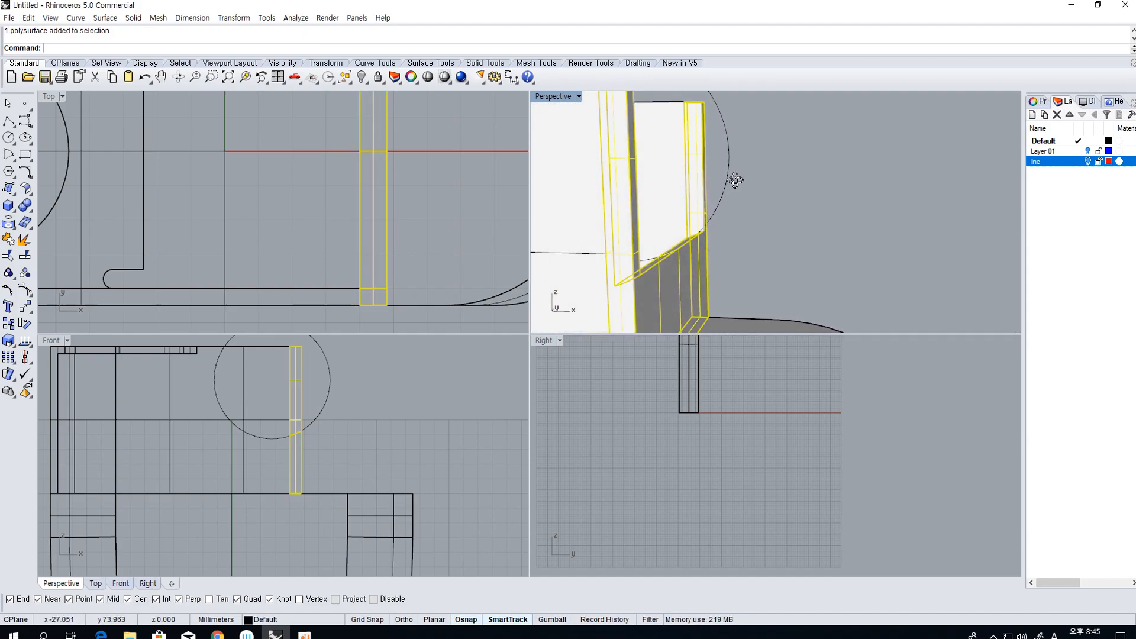
scroll(587, 263, "up", 2)
right_click_drag(685, 397, 692, 557)
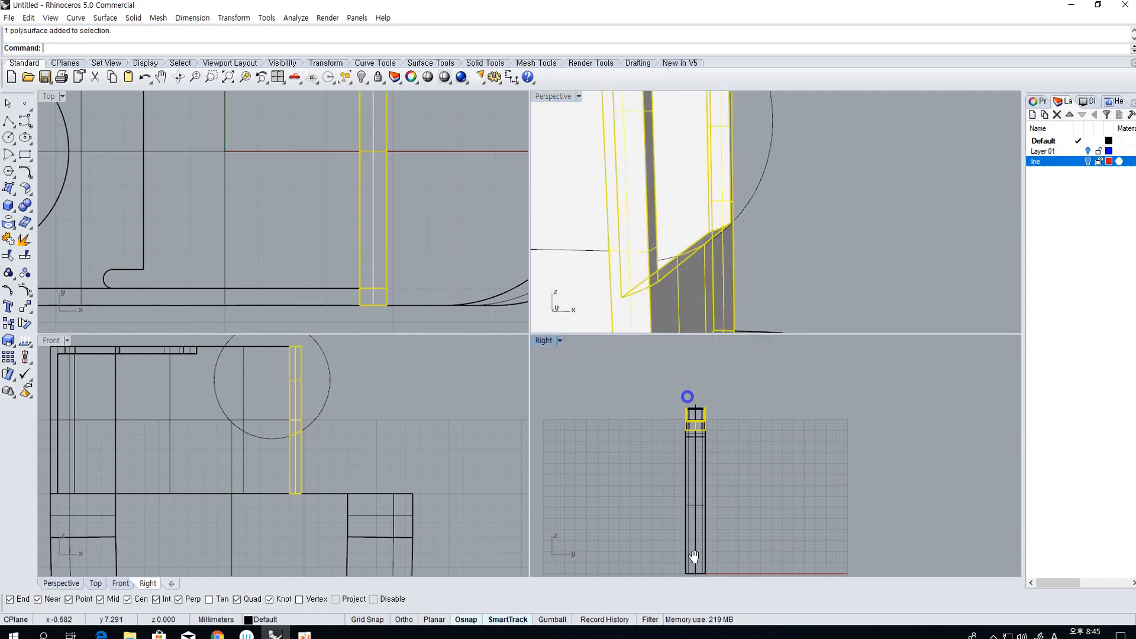
scroll(698, 395, "up", 8)
scroll(284, 480, "down", 6)
left_click(291, 455)
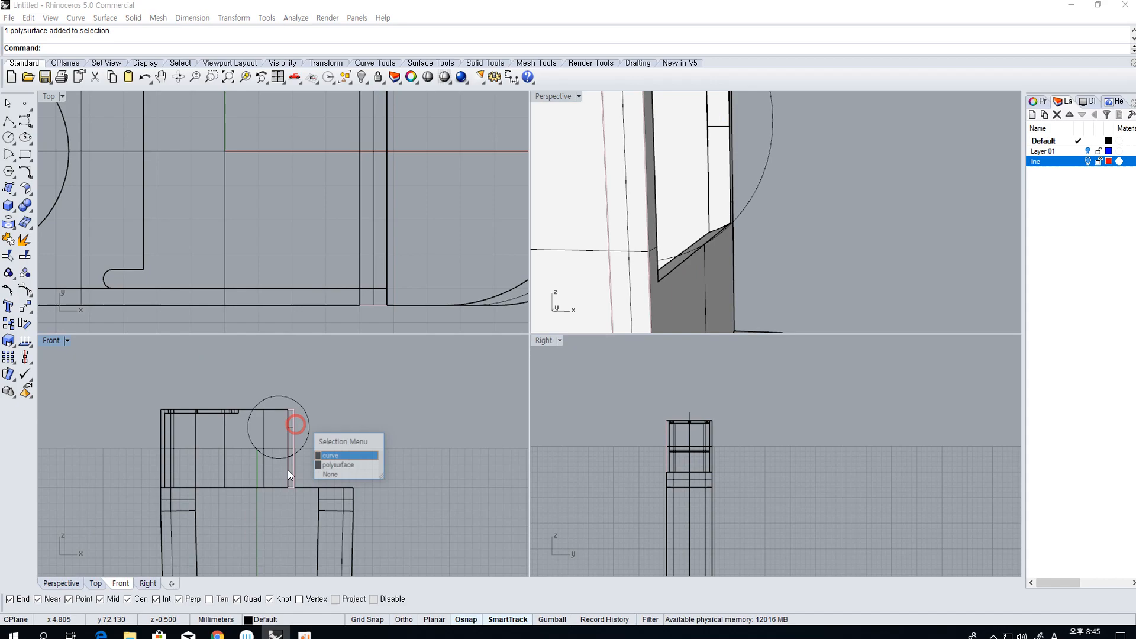
left_click(291, 455)
scroll(286, 454, "up", 12)
scroll(286, 458, "up", 2)
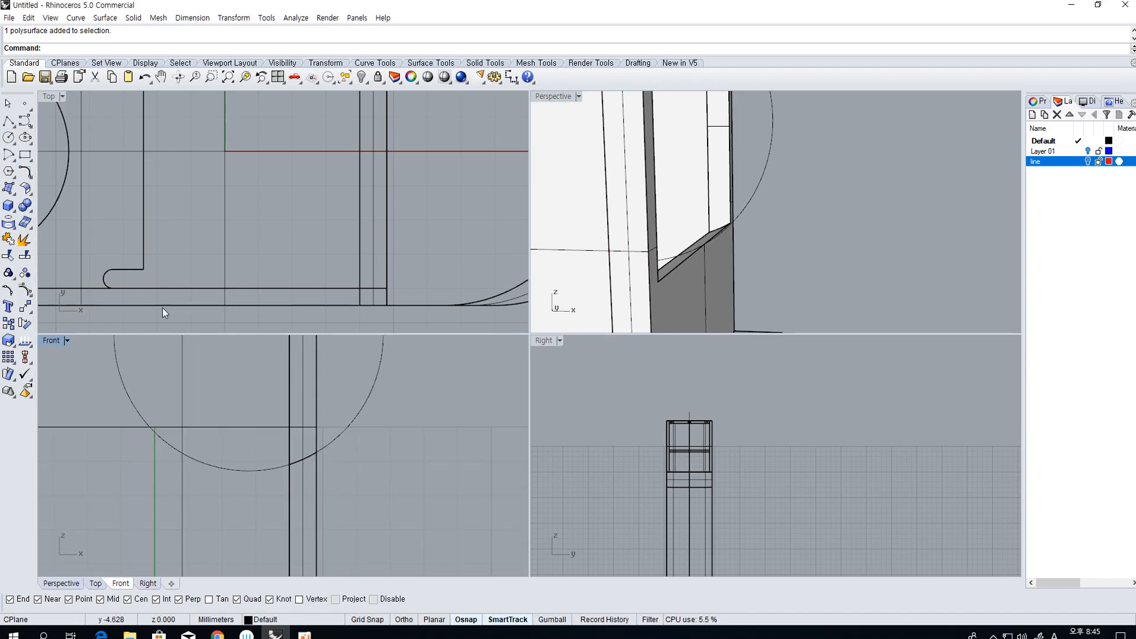
key("ctrl+z")
left_click(427, 442)
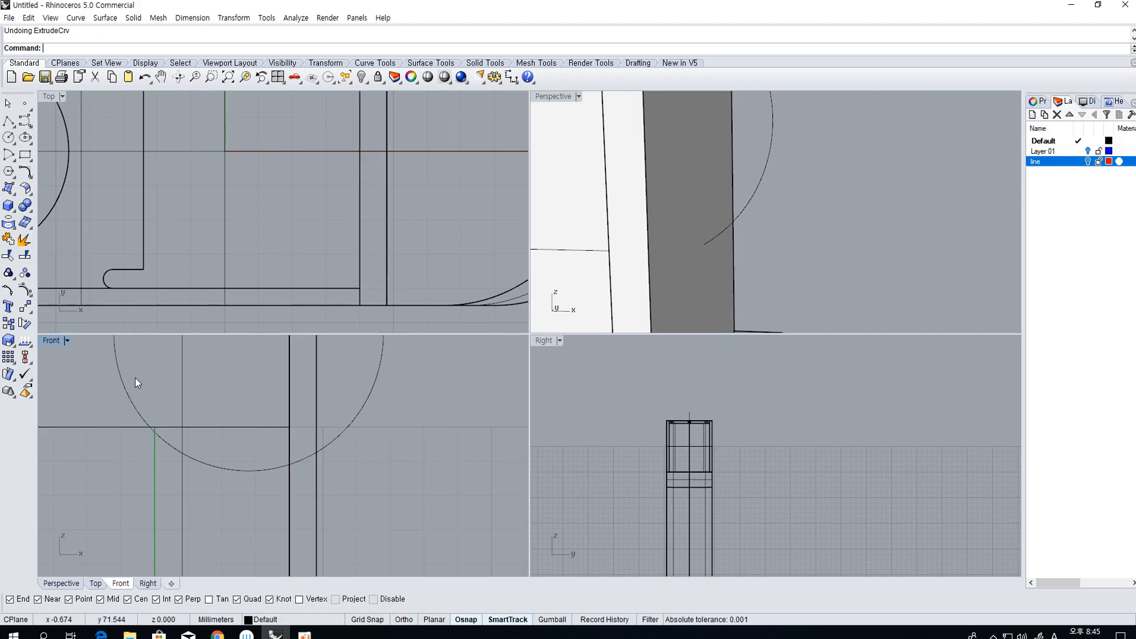
Try drawing a horizontal line from the circle's lowest point outward past the end plate
left_click(9, 120)
left_click(249, 470)
left_click(414, 471)
right_click(414, 471)
scroll(357, 440, "down", 5)
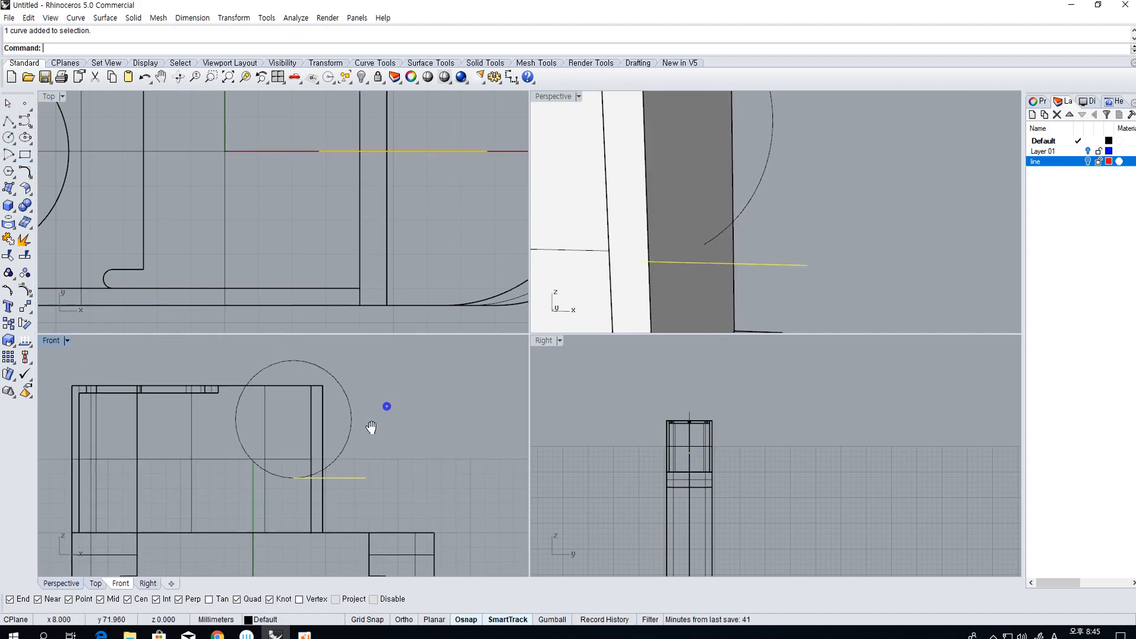
scroll(274, 323, "down", 5)
Draw a rectangle in the front view from the circle's lowest point to a corner above and beyond the end plate
left_click(24, 154)
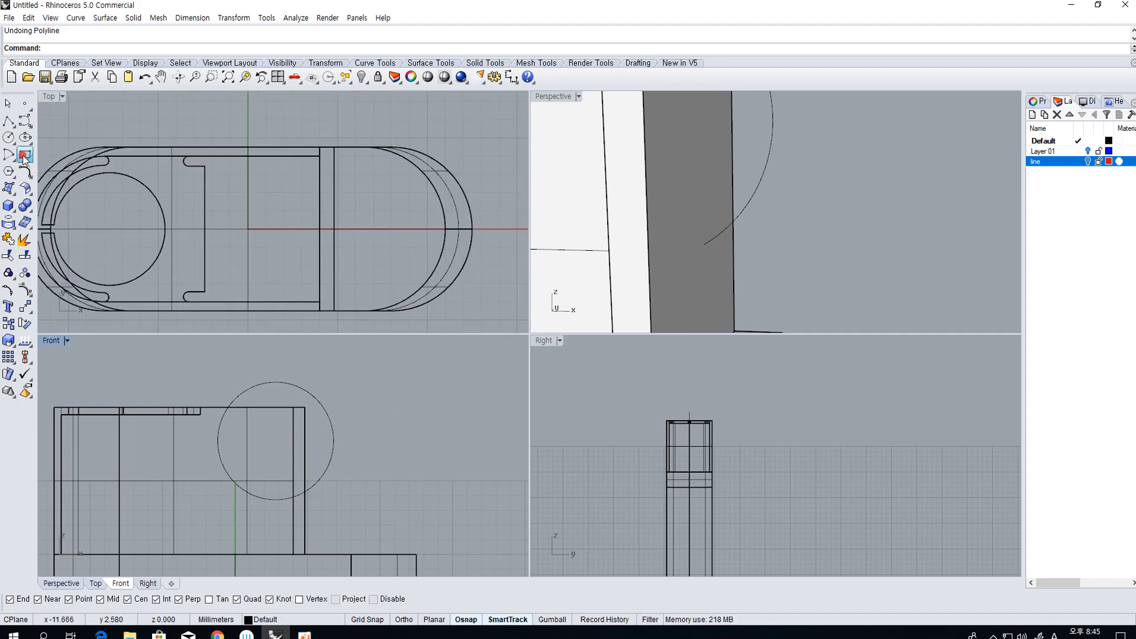
left_click(275, 500)
left_click(427, 368)
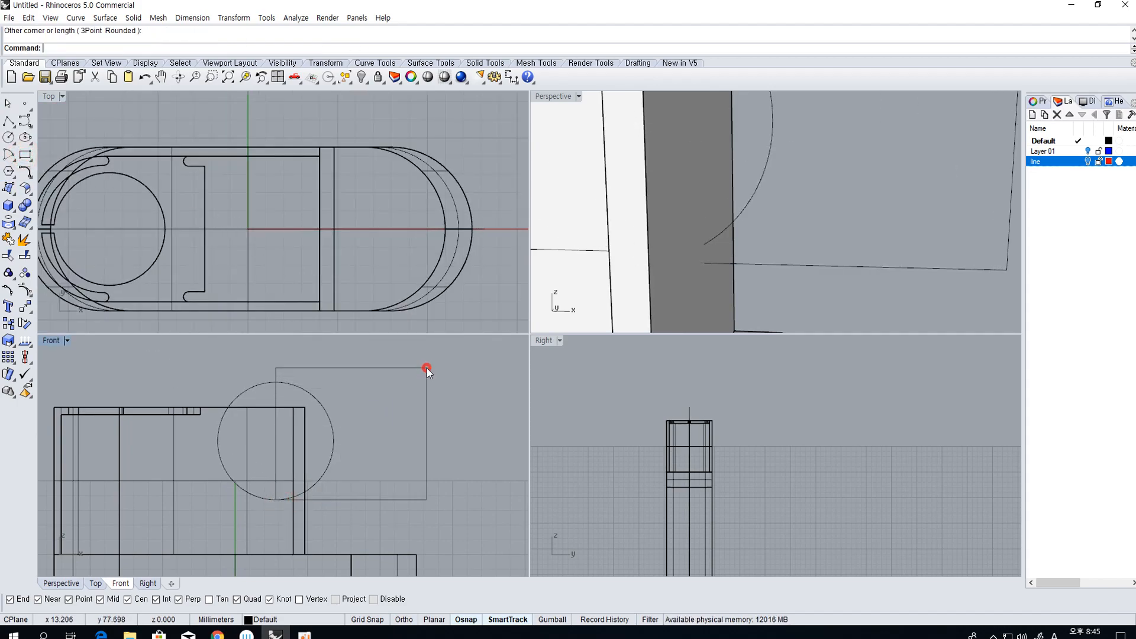
Extrude the rectangle as a solid on both sides, out to the inner face of the housing's side wall
left_click(425, 429)
left_click(7, 222)
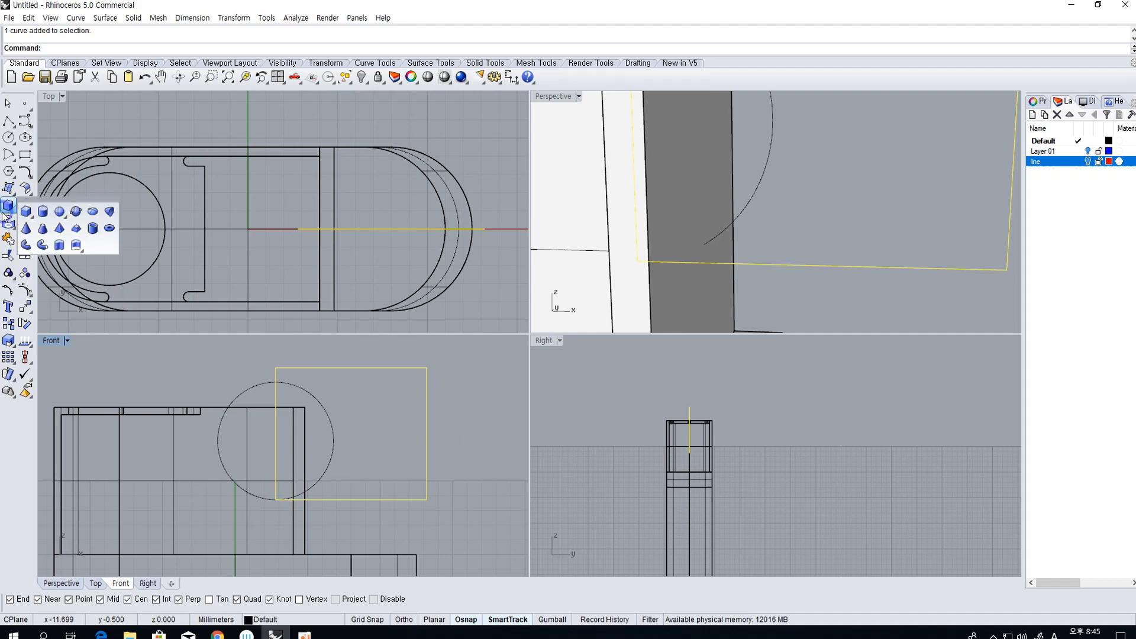
left_click(76, 246)
left_click(309, 296)
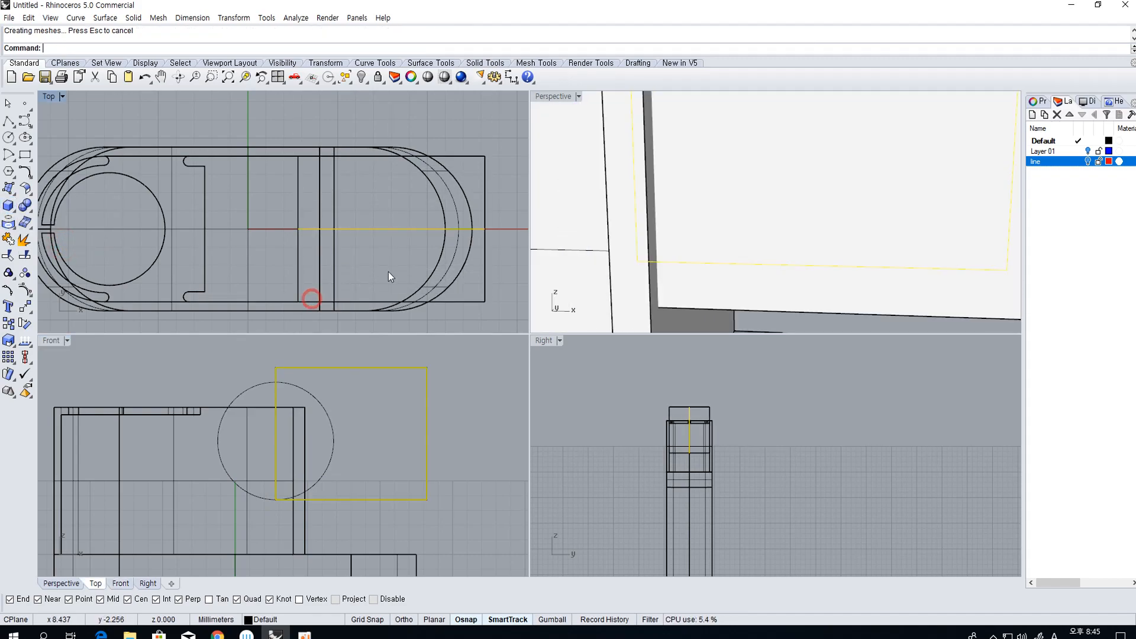
Subtract the rectangular block from the end plate with Boolean Difference, cutting a U-shaped opening between the side walls
left_click(739, 287)
left_click(26, 207)
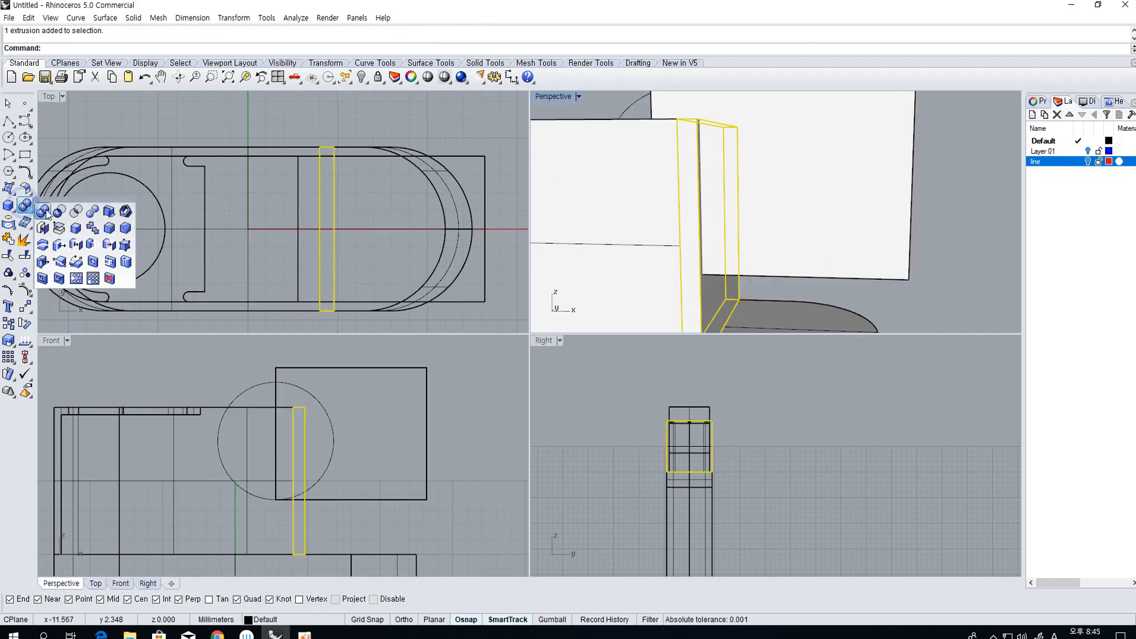
left_click(57, 211)
left_click(796, 218)
key("Return")
left_click(829, 272)
right_click_drag(822, 251, 805, 223)
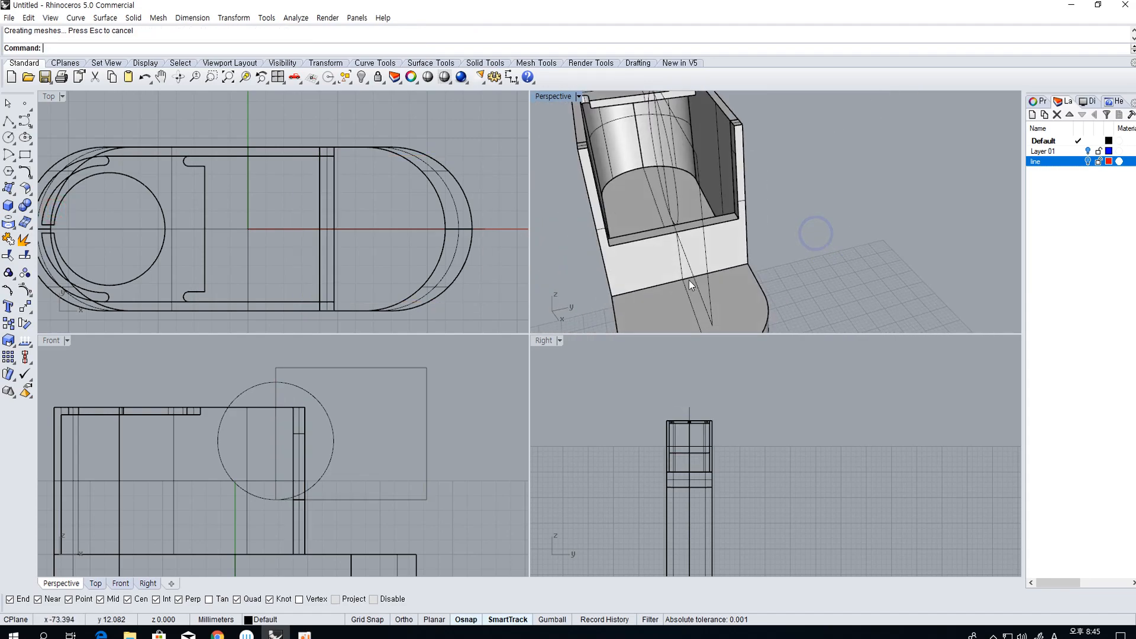
scroll(355, 308, "up", 5)
right_click_drag(569, 226, 608, 243)
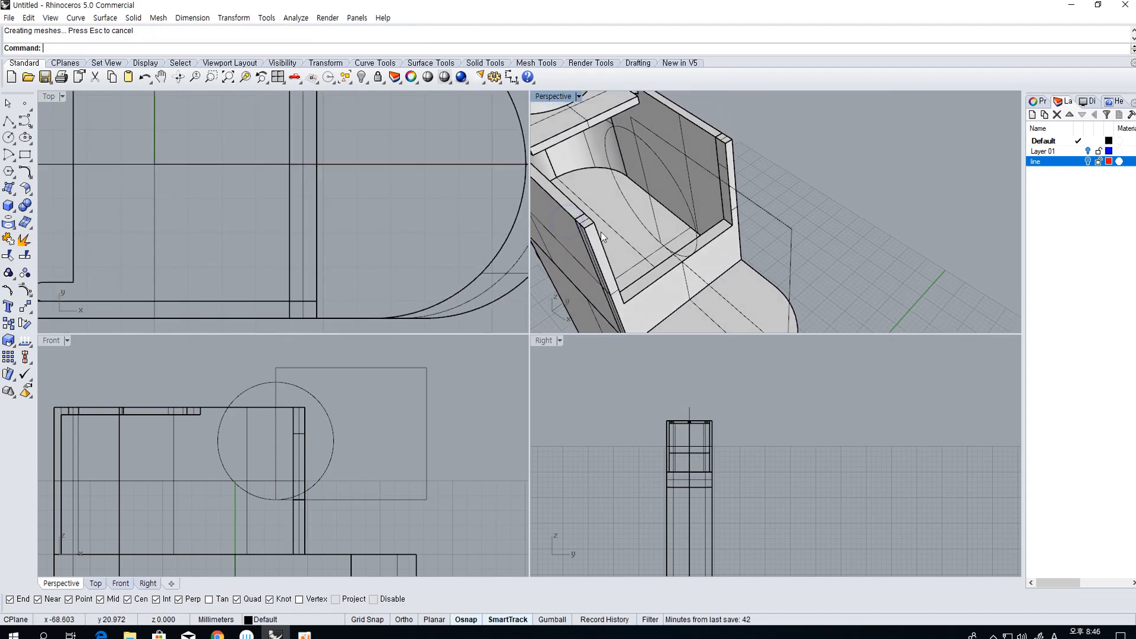
Dimension the side wall's thickness near the end plate in the top view and delete the dimension
left_click(511, 78)
right_click_drag(359, 239, 361, 218)
scroll(335, 276, "up", 4)
left_click(309, 281)
left_click(302, 306)
scroll(358, 287, "down", 2)
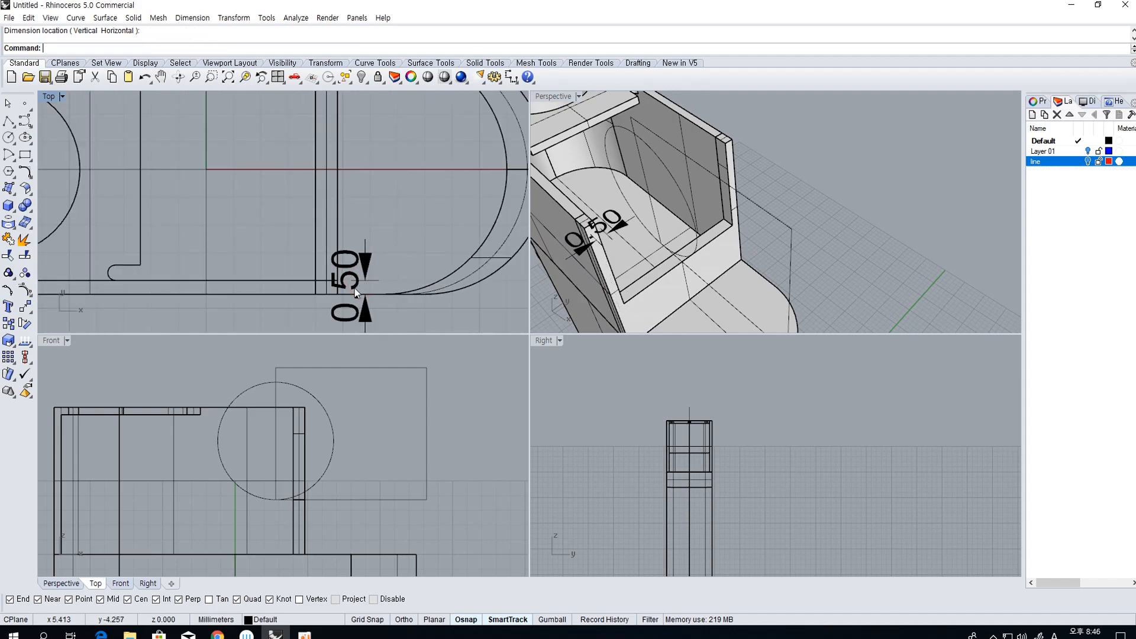
left_click(355, 290)
key("Delete")
Fillet all edges in the end plate area with a 0.2 radius while the plate still touches the housing walls
right_click_drag(585, 248, 600, 262)
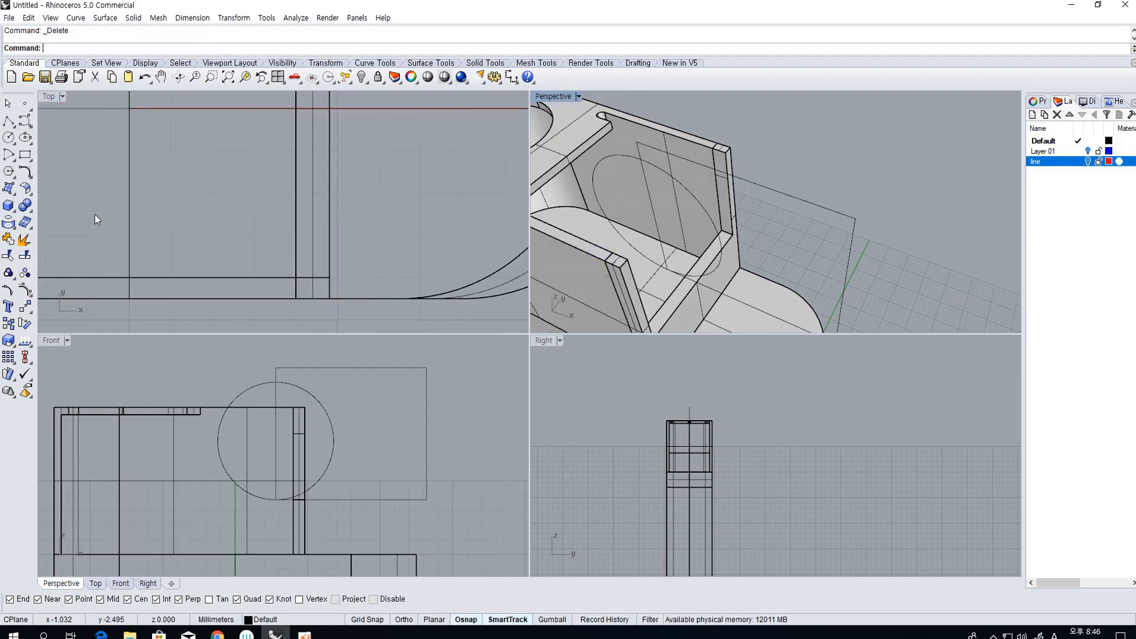
left_click(24, 205)
left_click(121, 230)
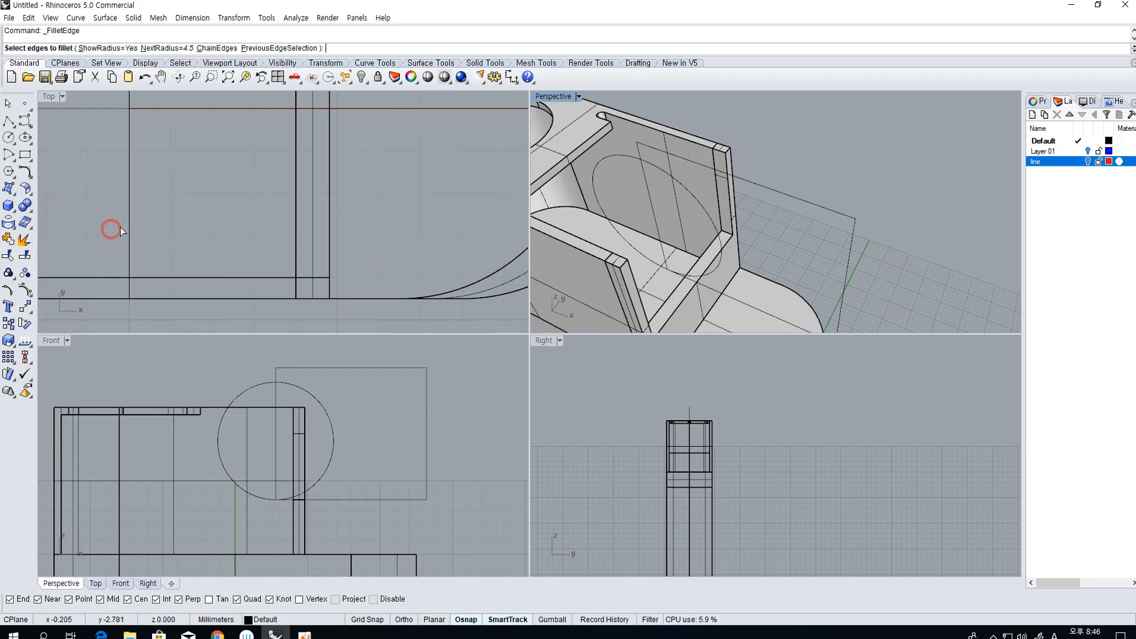
key("Return")
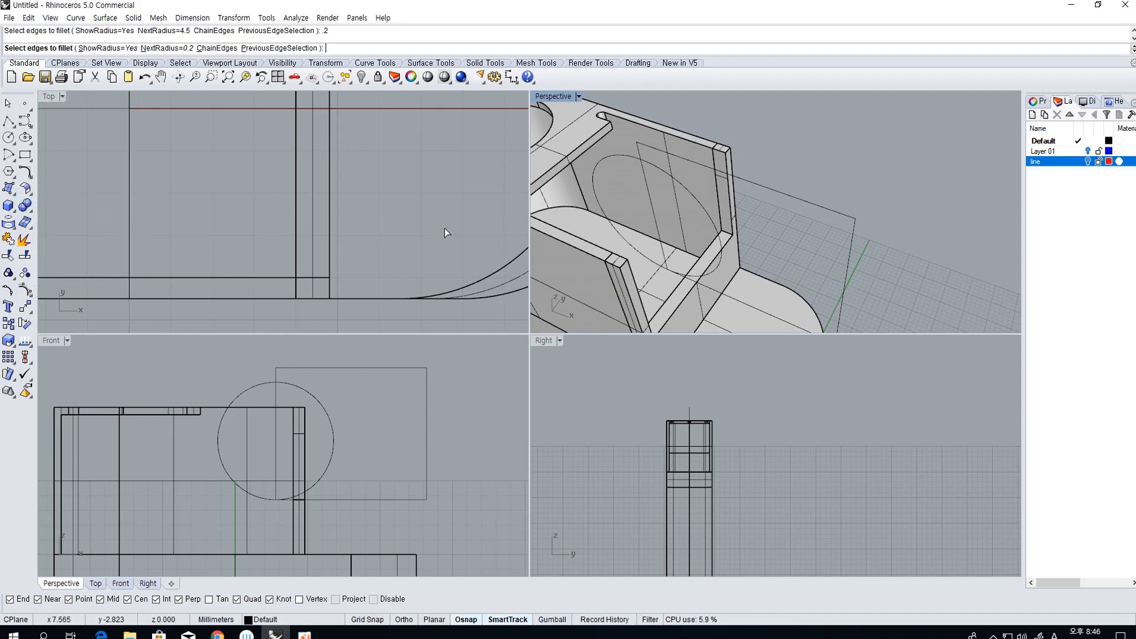
scroll(268, 240, "down", 5)
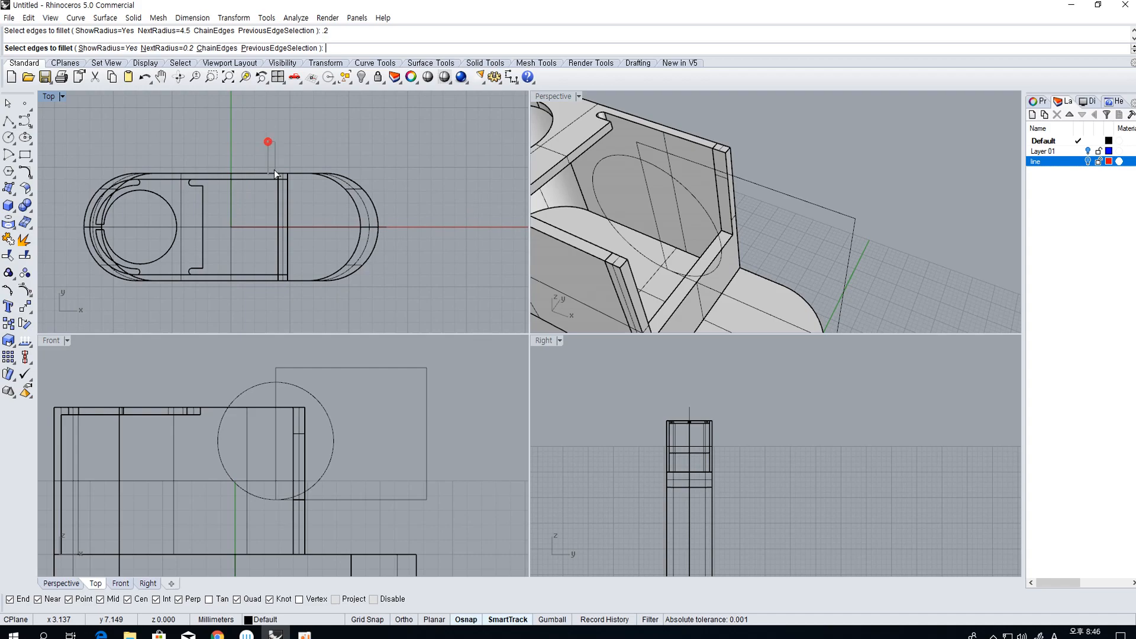
left_click_drag(270, 153, 309, 286)
scroll(738, 164, "up", 5)
right_click_drag(737, 165, 762, 229)
right_click(645, 219)
right_click(644, 219)
scroll(733, 199, "up", 2)
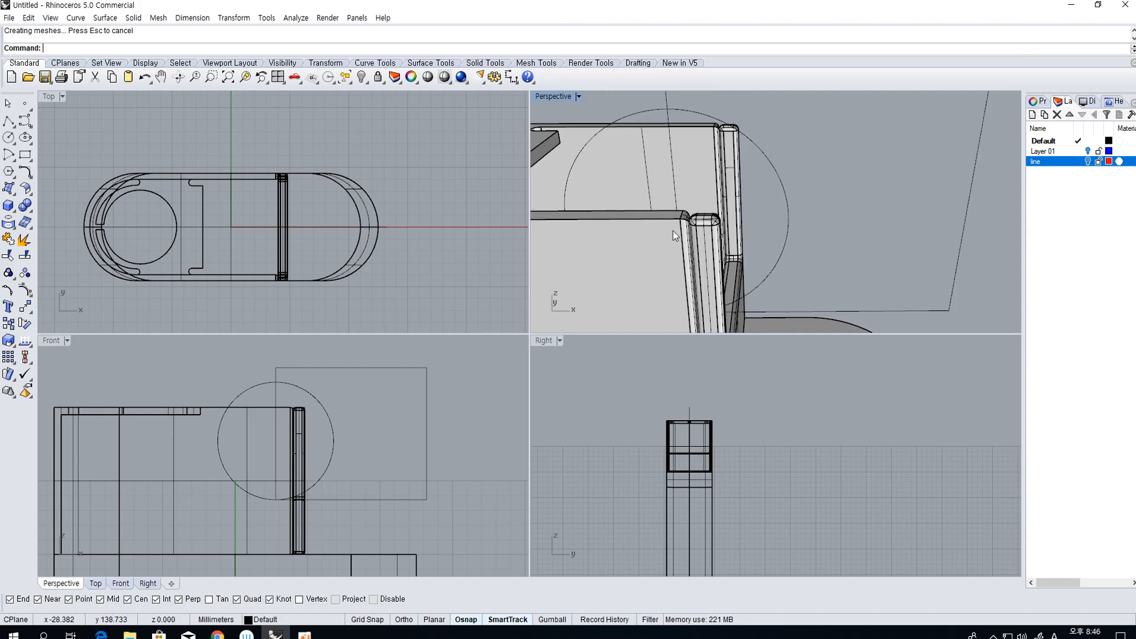
Undo the edge fillets on the end plate and adjoining walls
key("ctrl+z")
right_click(725, 205)
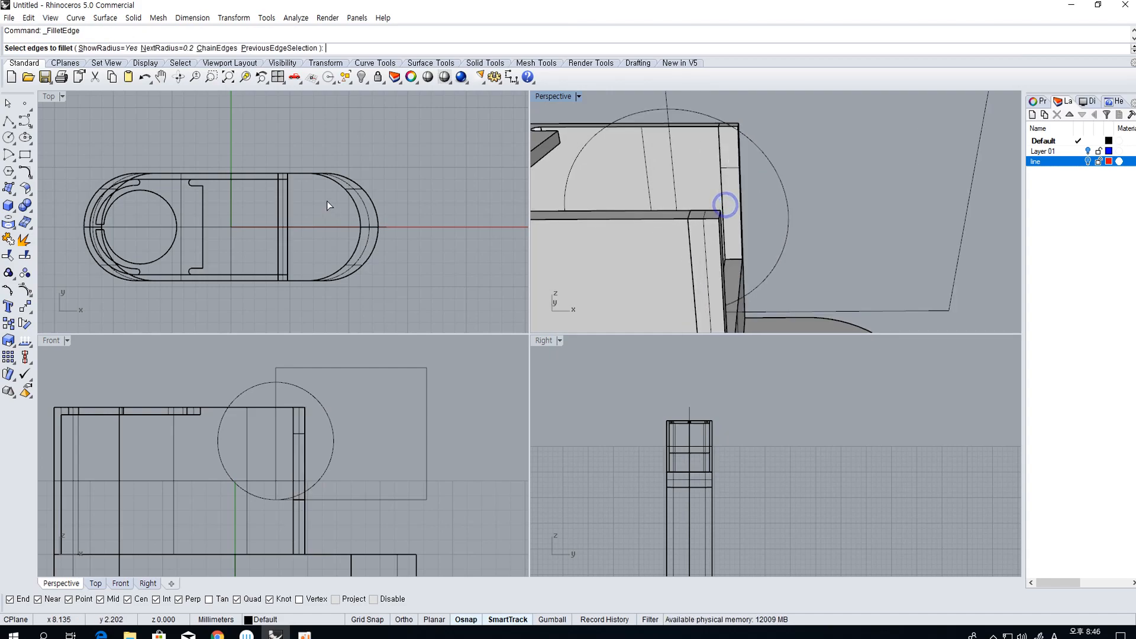
key("Escape")
Move the U-shaped end plate a short distance outward along X, clear of the housing walls
left_click(705, 236)
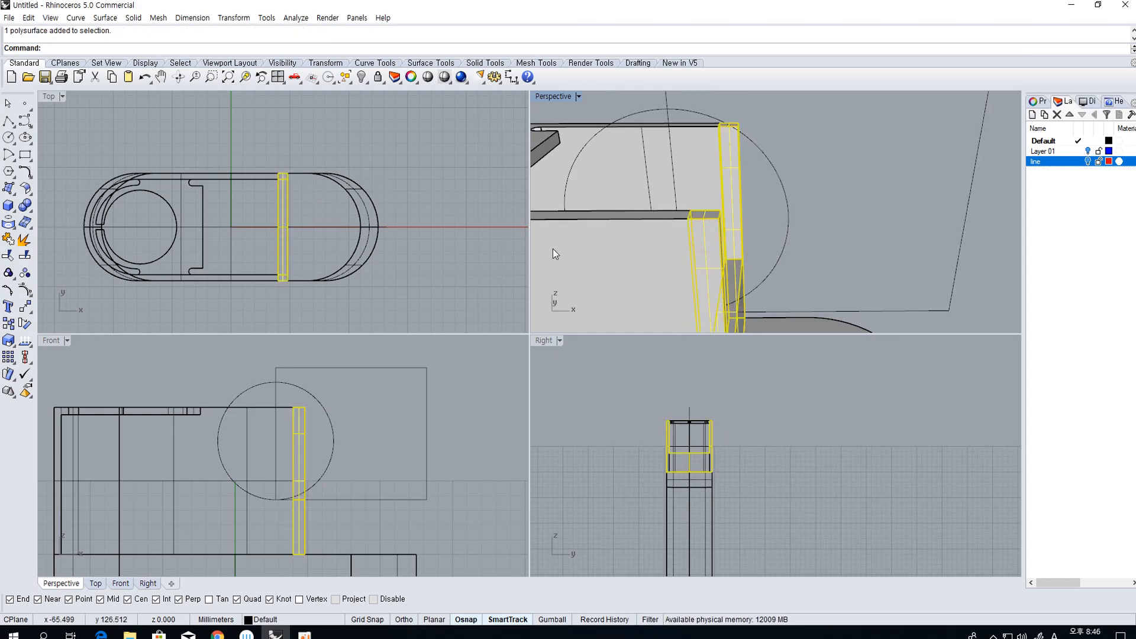
type("m")
key("Return")
left_click(424, 224)
left_click(440, 223)
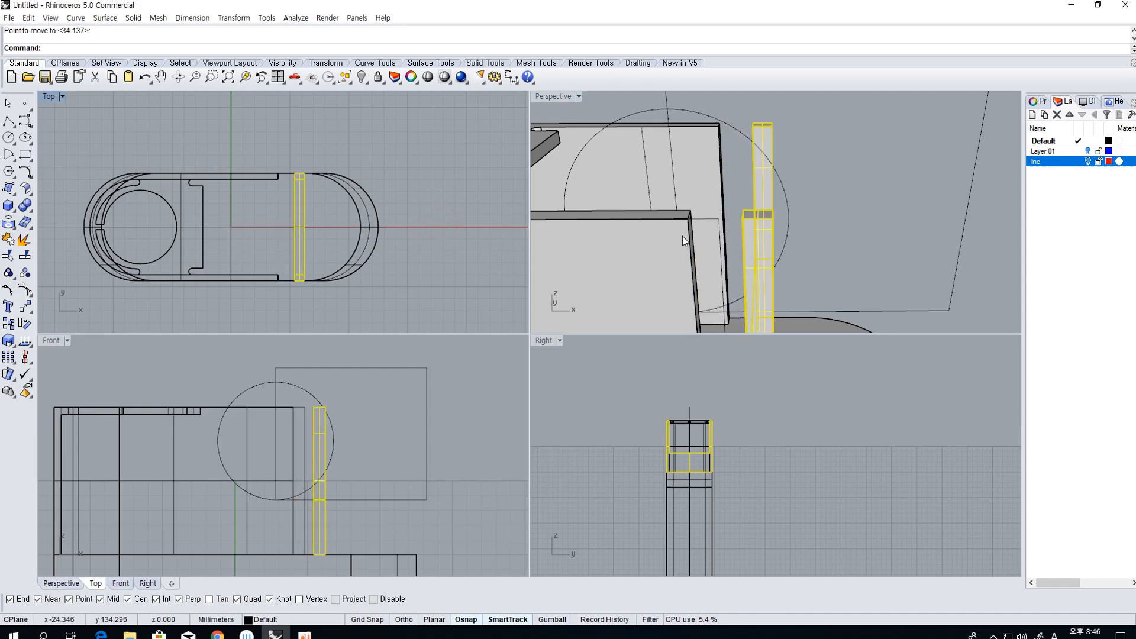
Fillet all edges of the separated end plate with a 0.2 radius
left_click(25, 222)
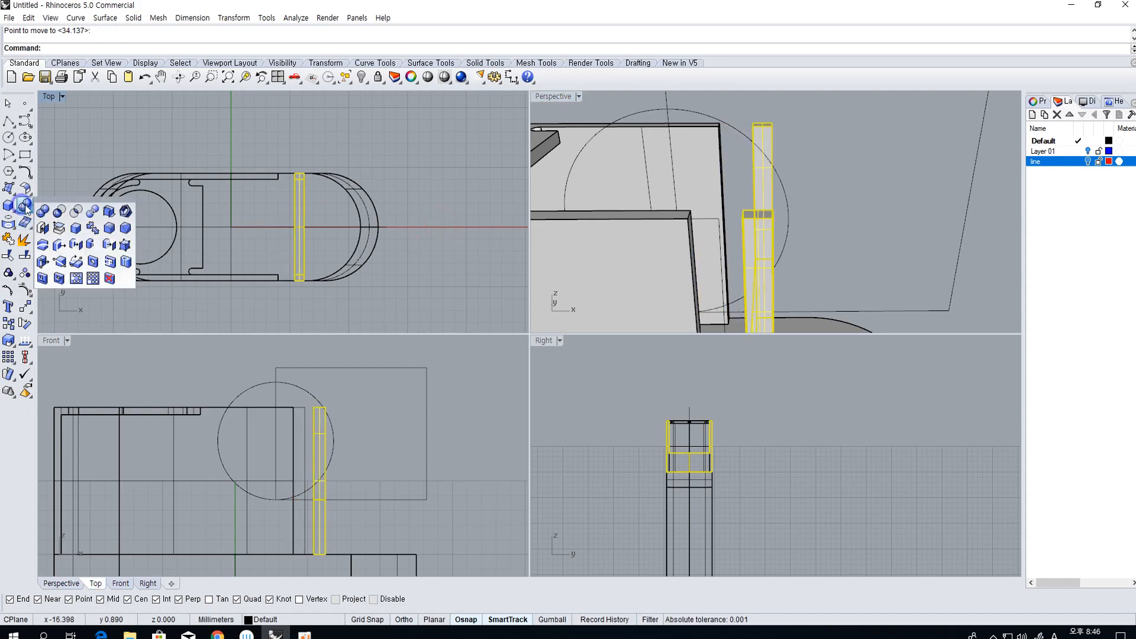
left_click(98, 228)
left_click_drag(278, 142, 314, 291)
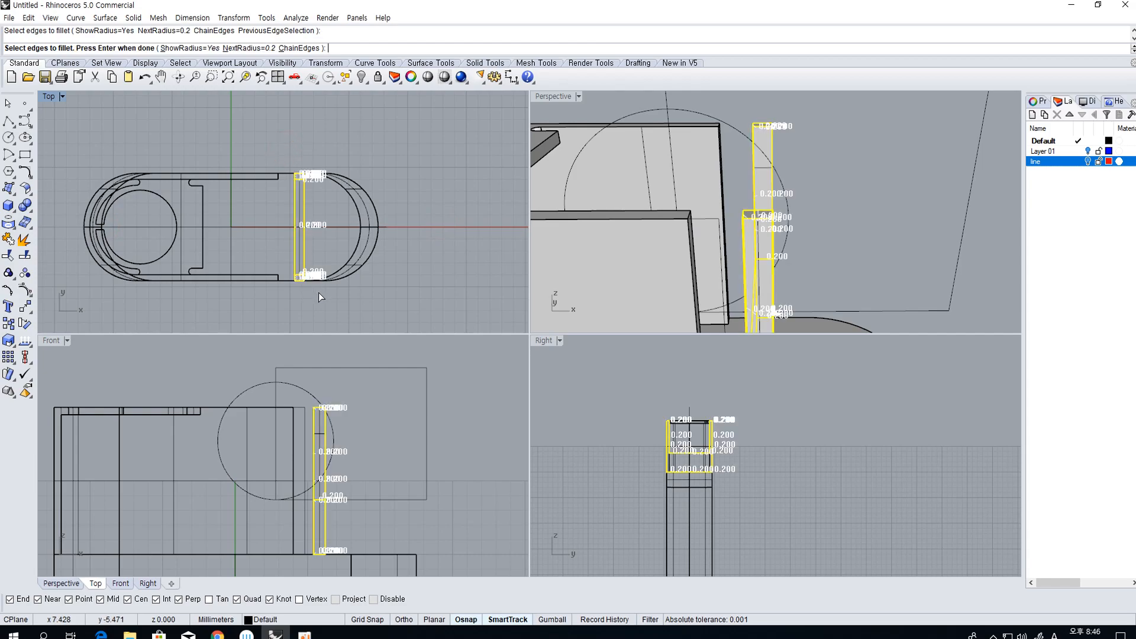
key("Return")
key("Return")
Try to move the filleted end plate back against the housing walls, using snap points in the front view
left_click(750, 272)
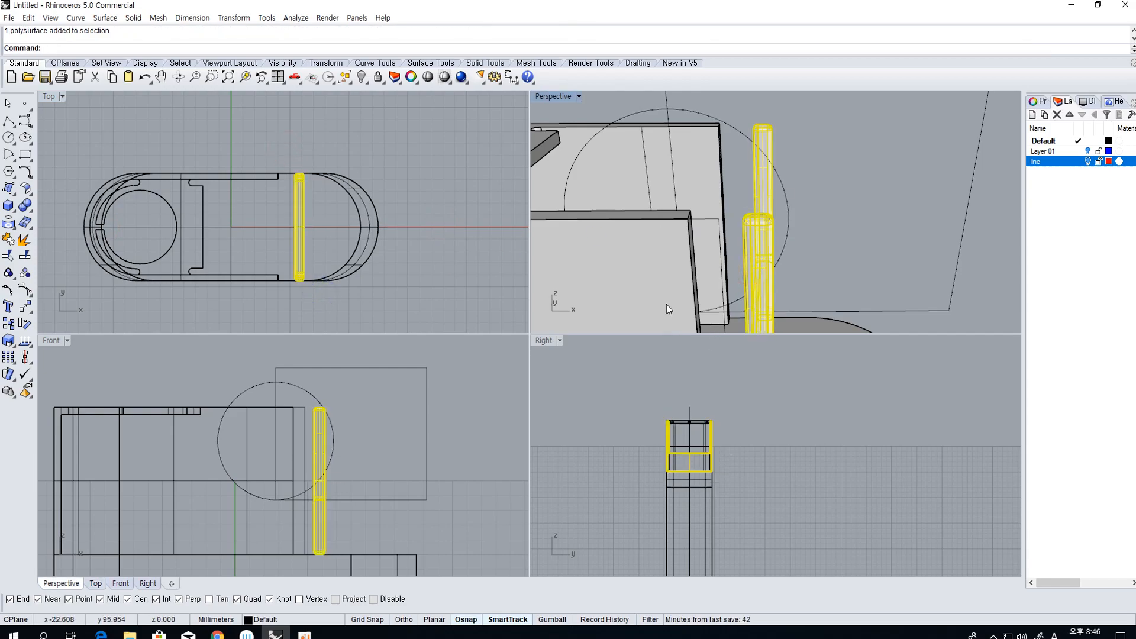
type("m")
key("Return")
scroll(303, 489, "up", 4)
scroll(319, 447, "up", 3)
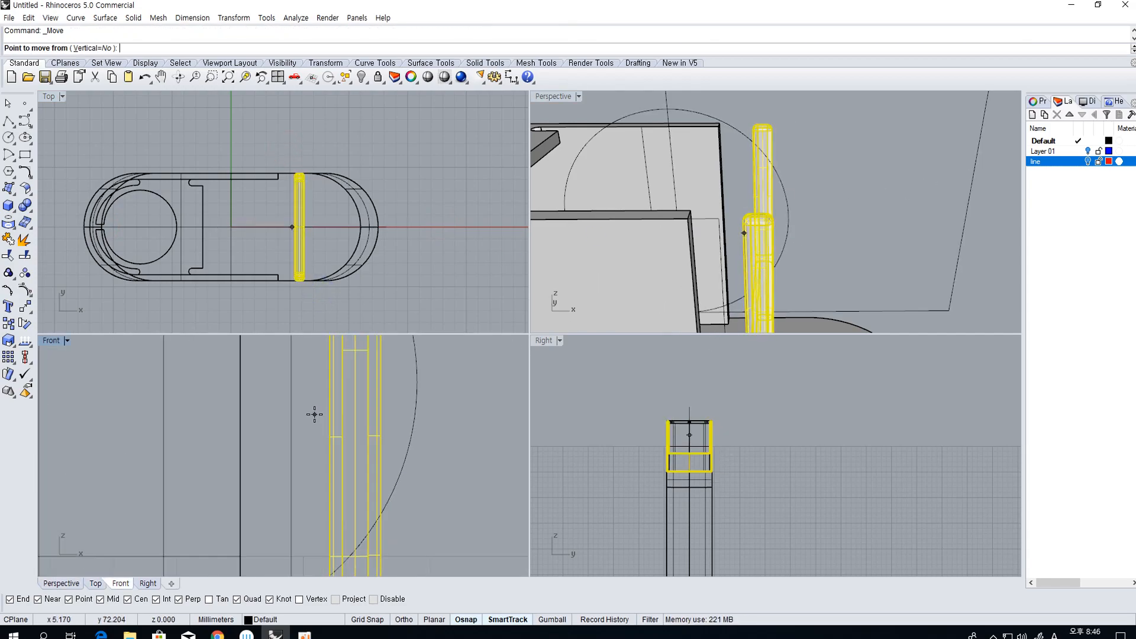
left_click(337, 448)
left_click(200, 448)
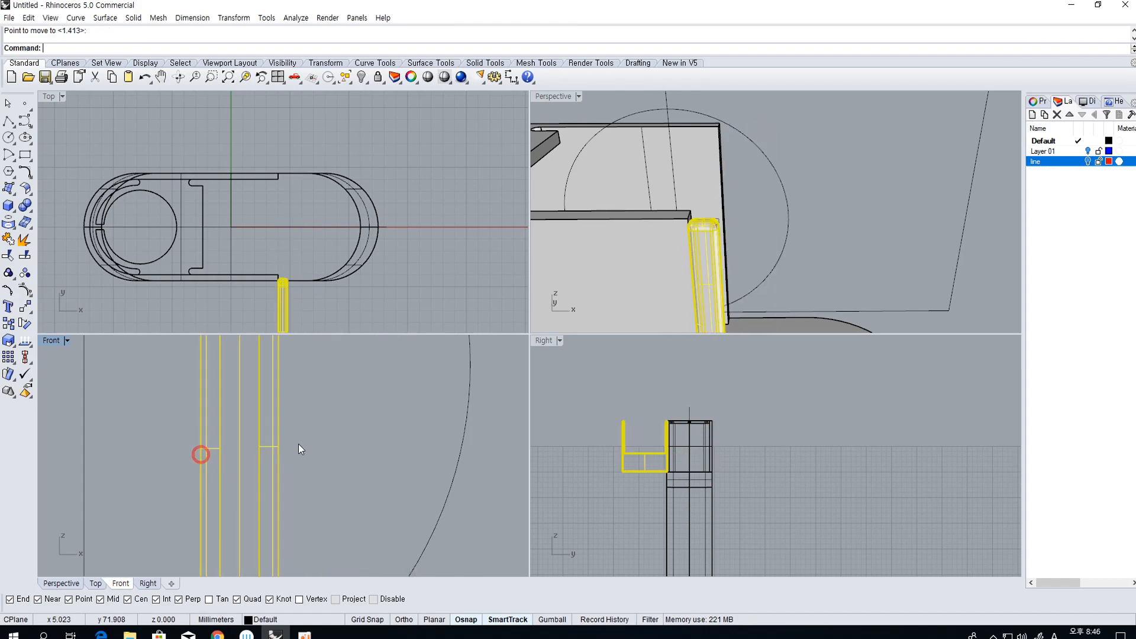
Undo the filleted end plate's last move
left_click(300, 444)
scroll(806, 185, "down", 5)
right_click_drag(796, 236, 762, 206)
key("ctrl+z")
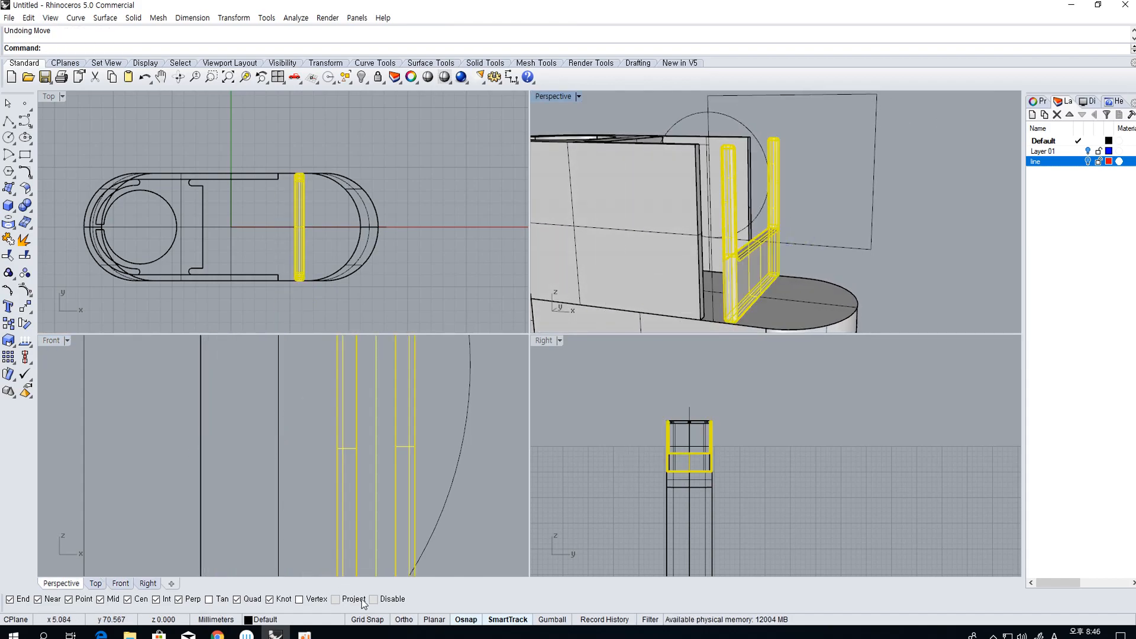
key("ctrl+y")
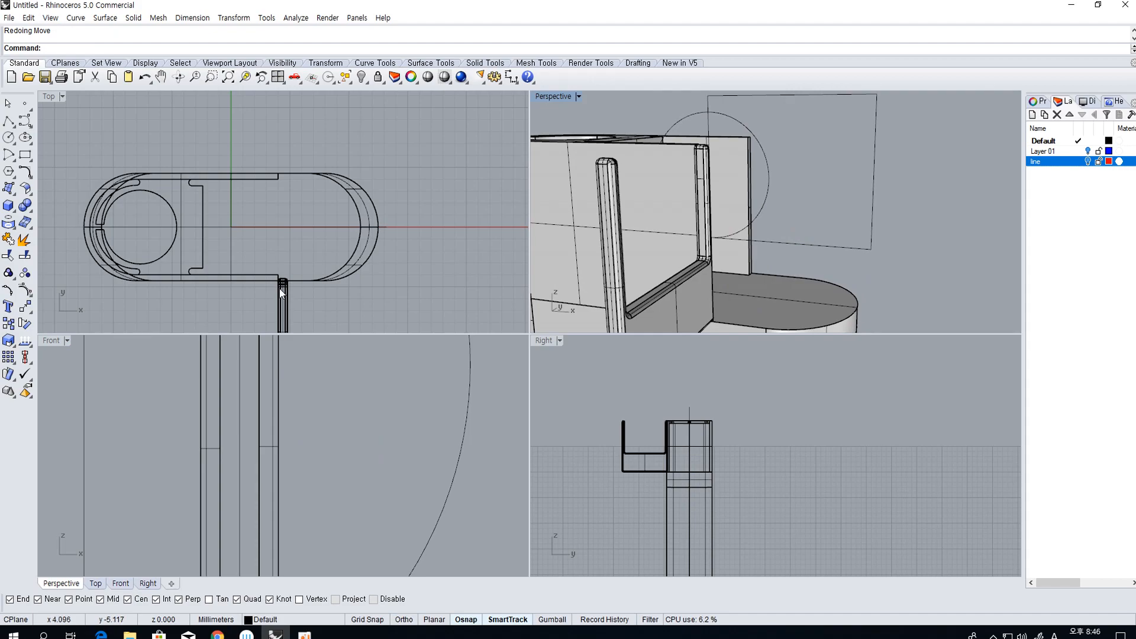
scroll(336, 296, "down", 3)
scroll(272, 432, "down", 3)
left_click(274, 433)
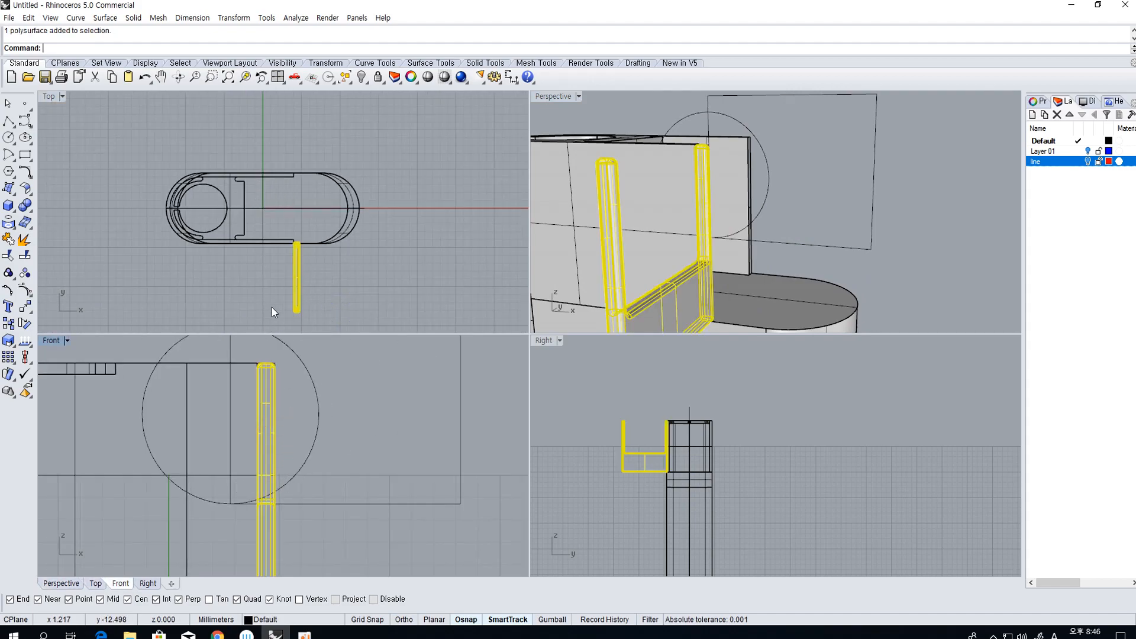
key("ctrl+z")
left_click(408, 285)
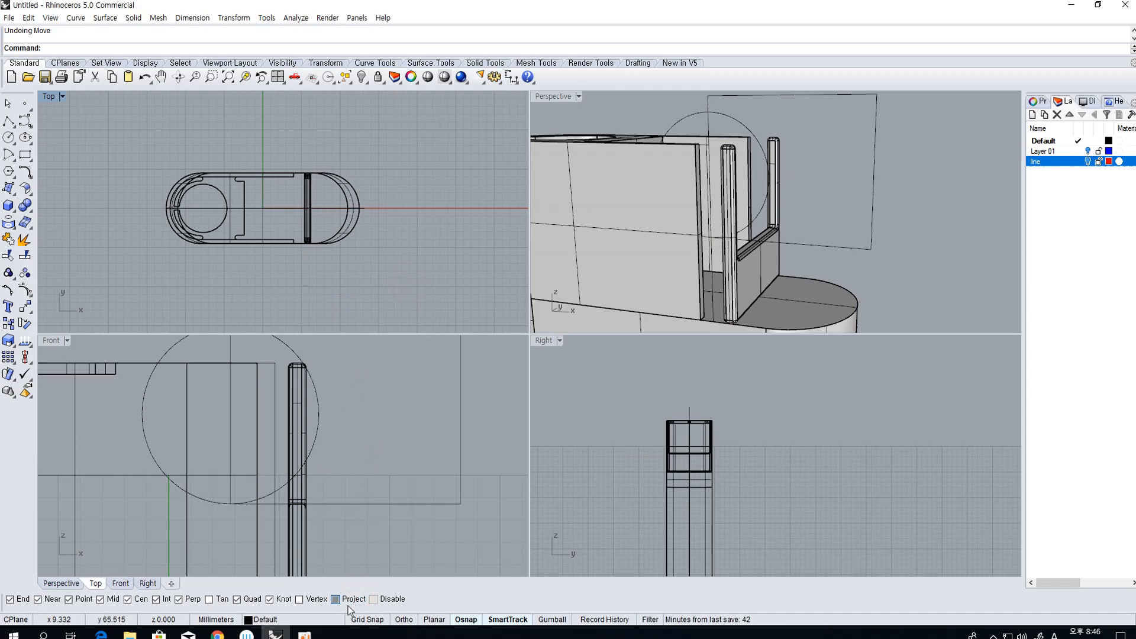
Move the filleted U-shaped end plate back along X against the housing walls, using snap points in the front view
right_click_drag(282, 498, 286, 483)
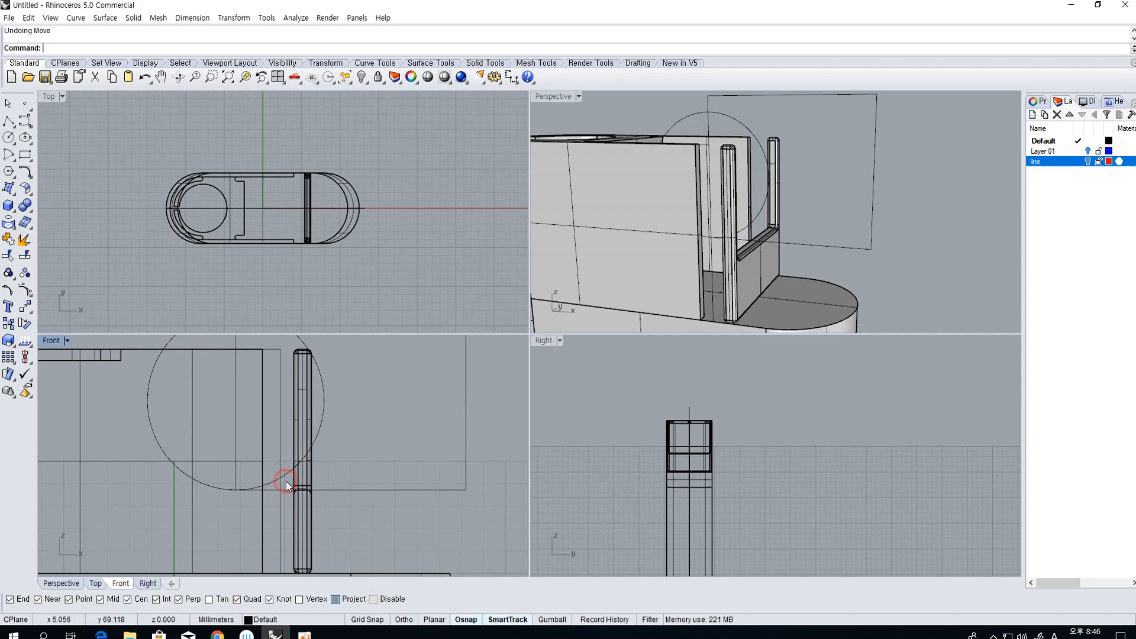
left_click(294, 479)
type("m")
key("space")
scroll(289, 465, "up", 2)
left_click(289, 453)
left_click(260, 456)
left_click(363, 452)
right_click_drag(719, 237, 676, 248)
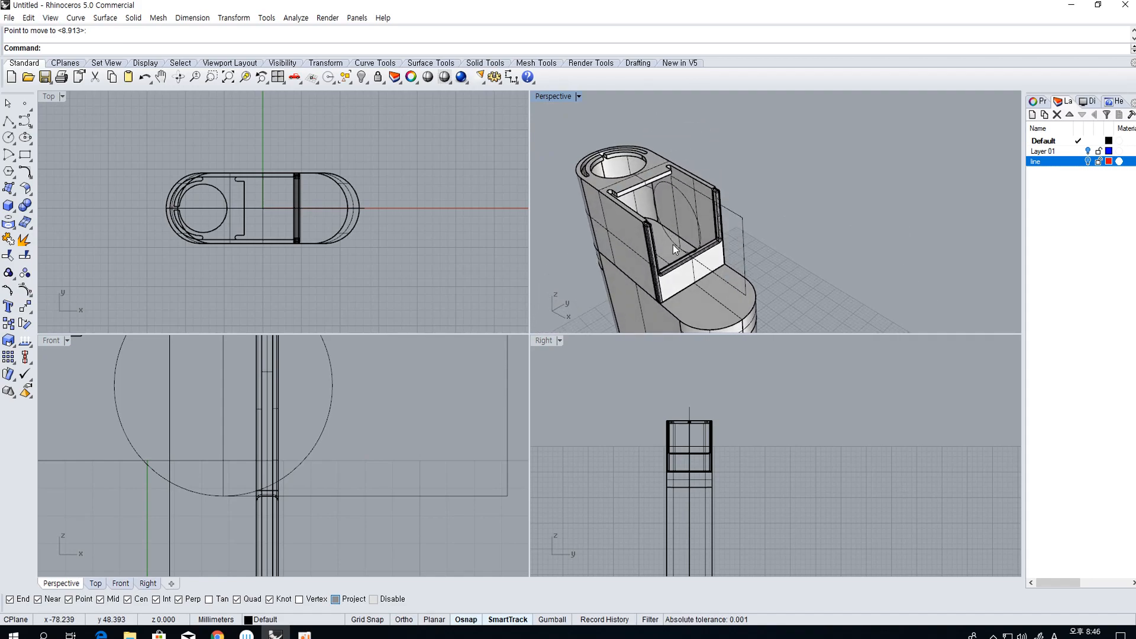
Isolate the circle that overlaps the end plate, hiding all other objects, with the front view maximized
left_click(304, 460)
scroll(324, 464, "down", 3)
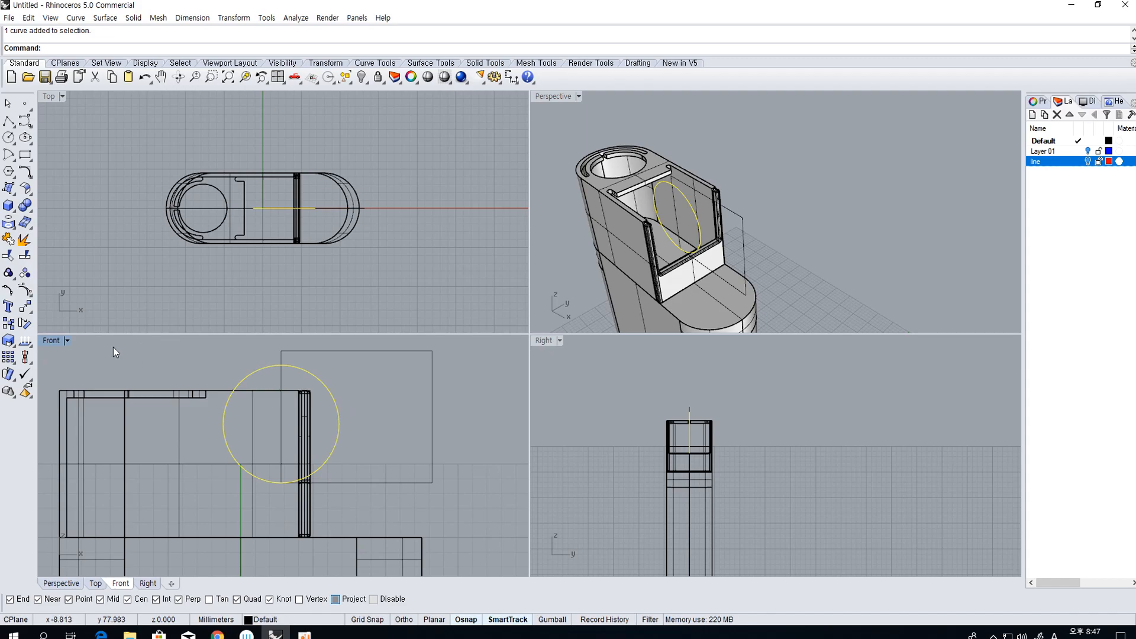
double_click(51, 341)
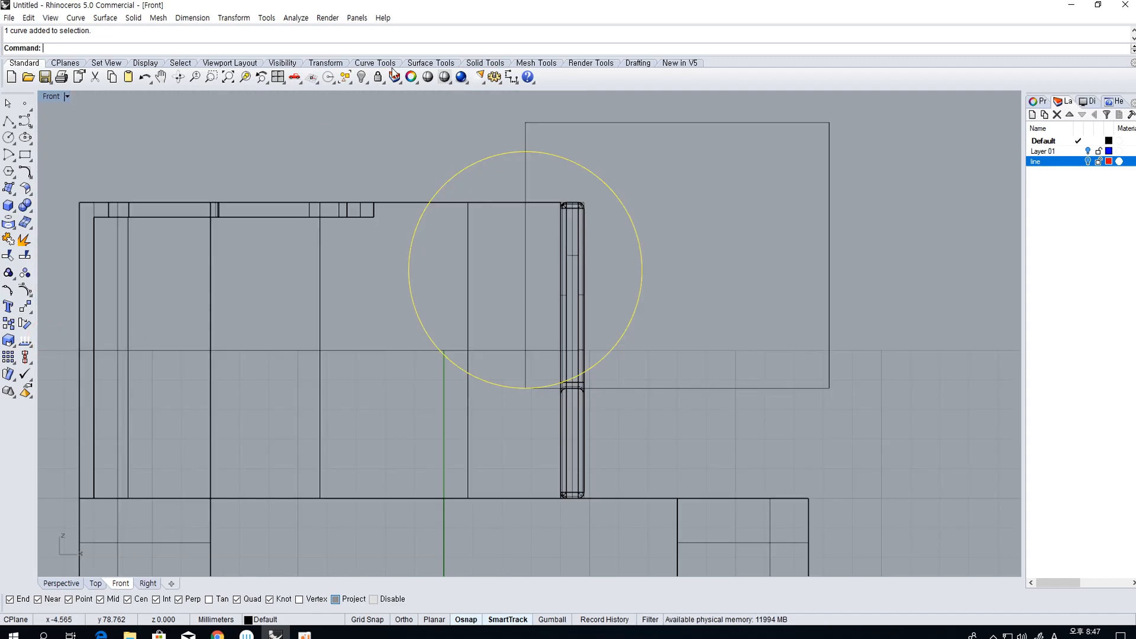
right_click(367, 81)
left_click(367, 80)
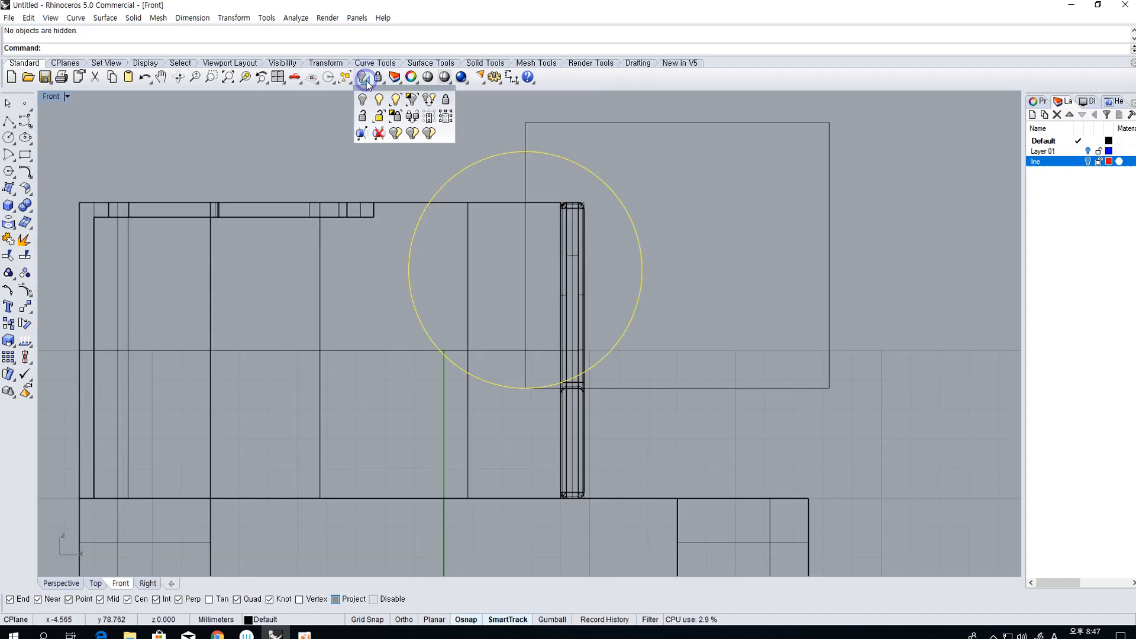
left_click(410, 102)
right_click_drag(445, 146, 407, 211)
left_click_drag(514, 268, 482, 195)
scroll(501, 229, "up", 4)
scroll(501, 229, "down", 4)
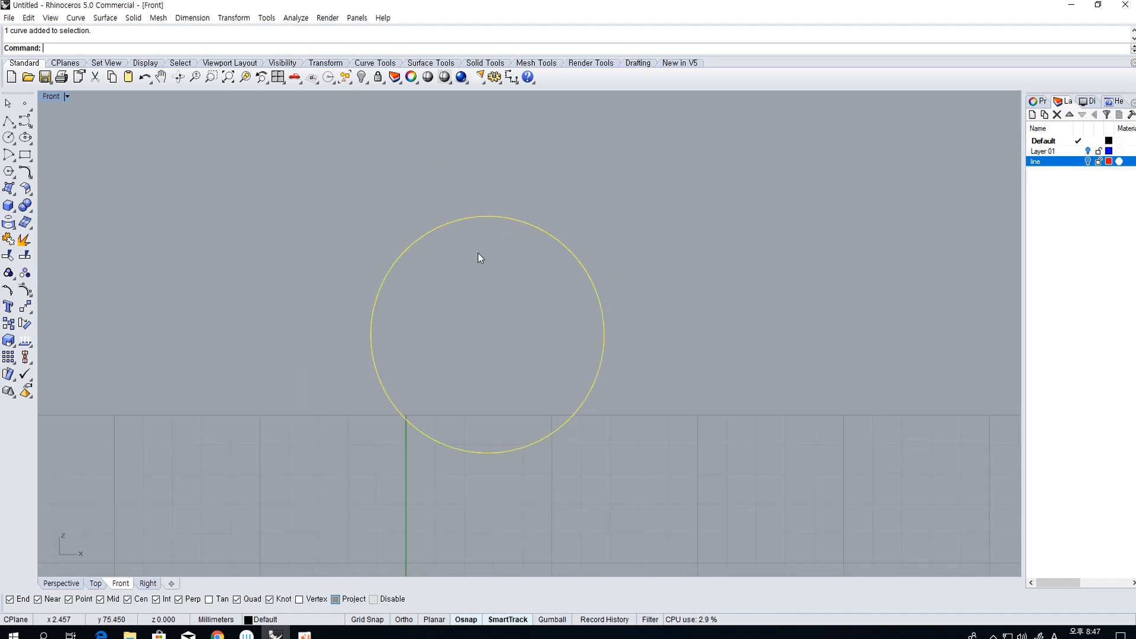
Draw a 0.1 mm square from its center, placed on the circle's lowest quadrant point
left_click(27, 159)
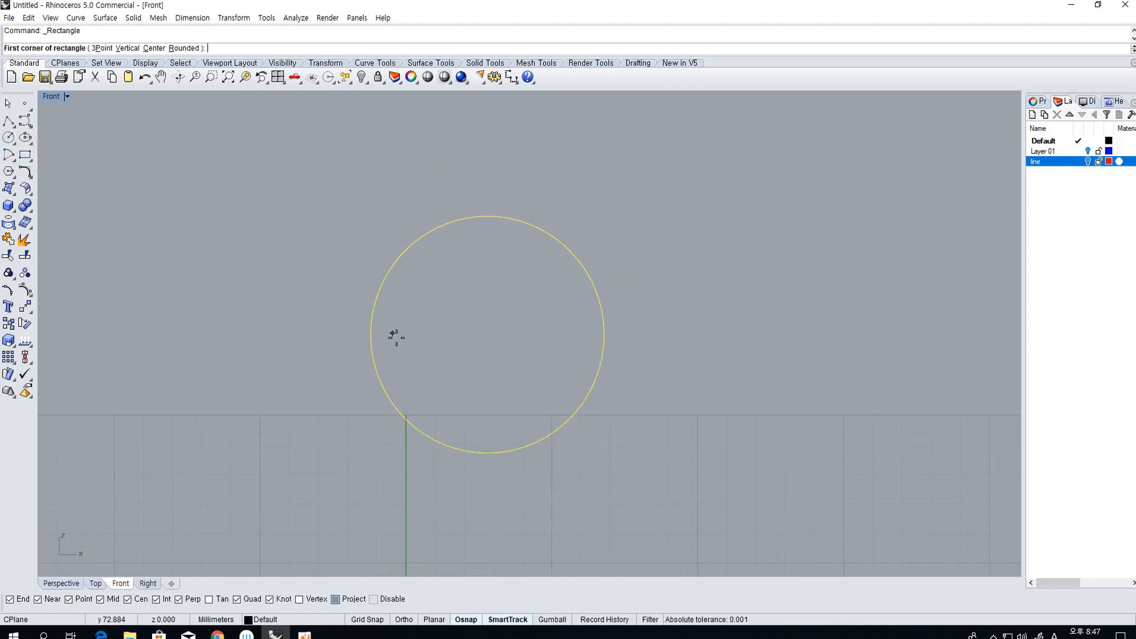
type("c")
key("Return")
left_click(493, 454)
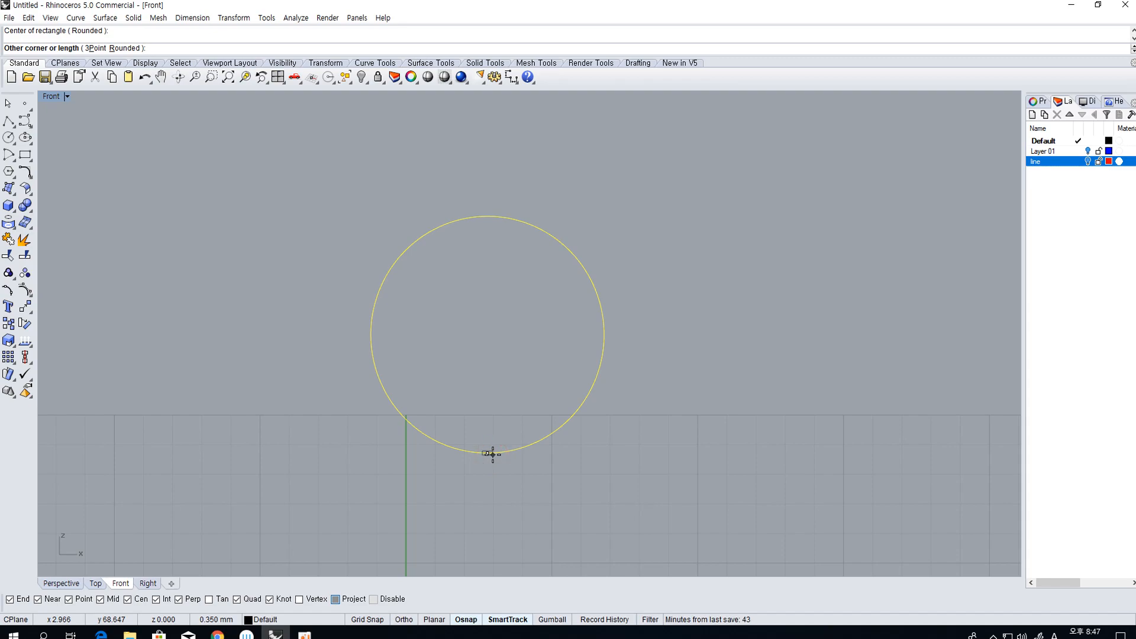
type(".1")
key("Return")
key("Return")
scroll(492, 454, "up", 5)
Try a polar array of the small square around the circle's center with 100 items over 360 degrees, and undo it
left_click(483, 473)
scroll(482, 475, "down", 3)
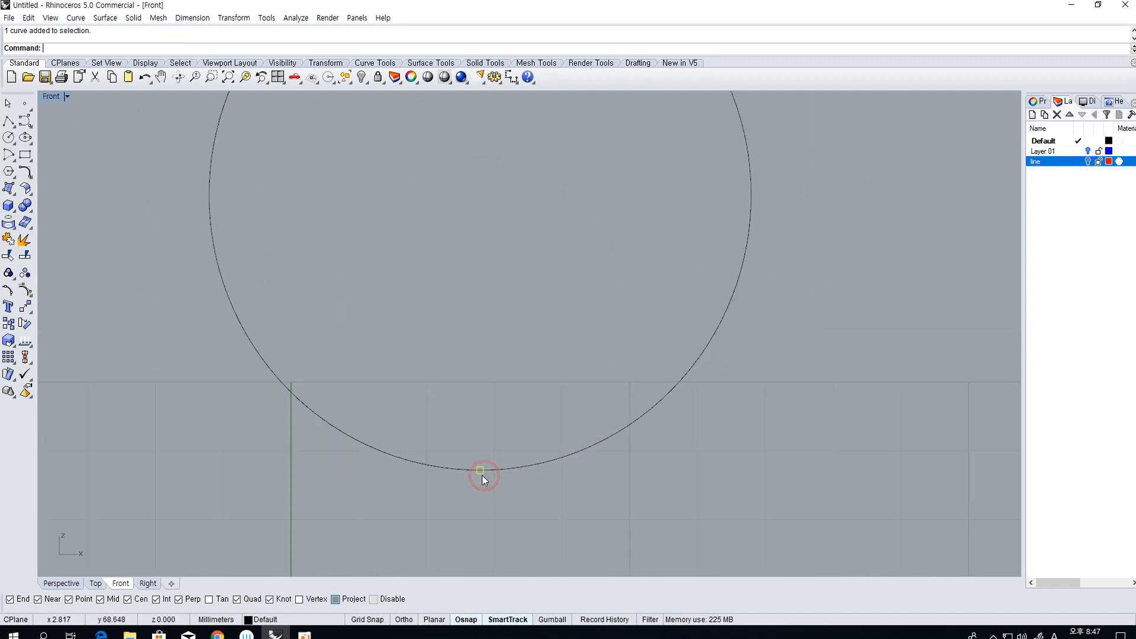
left_click(32, 323)
left_click(61, 342)
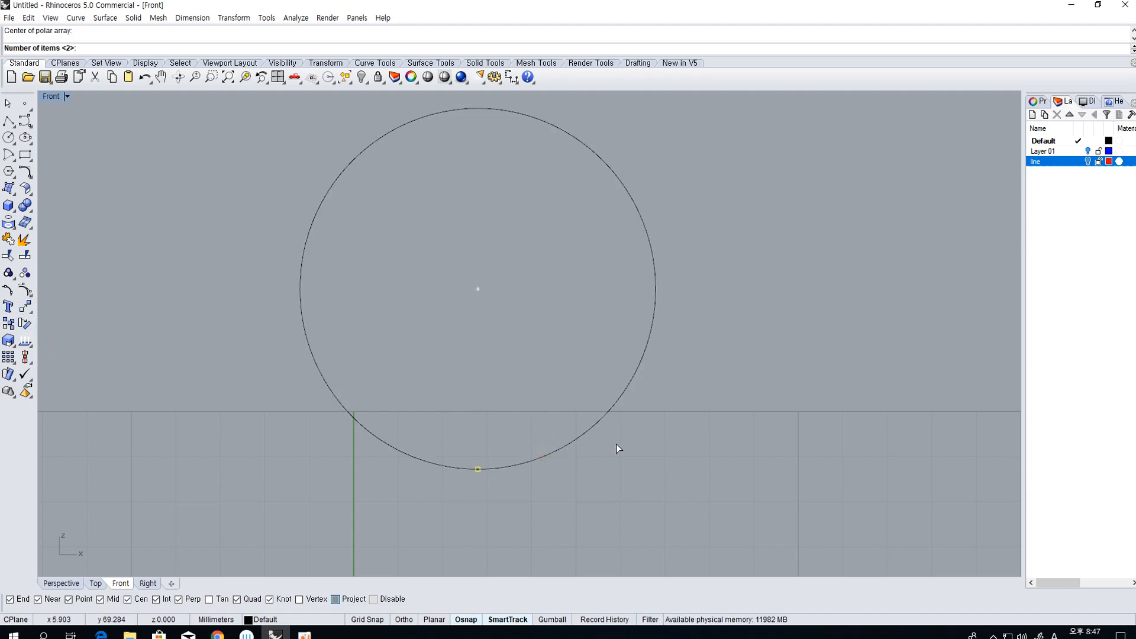
type("100")
key("Return")
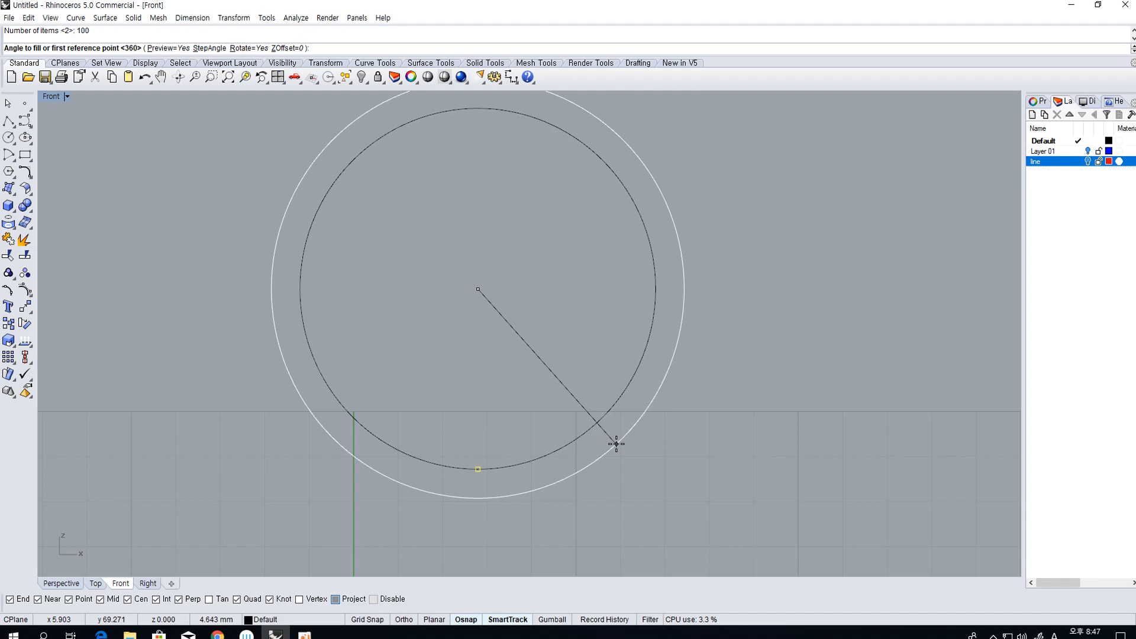
key("Return")
key("Return")
scroll(455, 473, "up", 3)
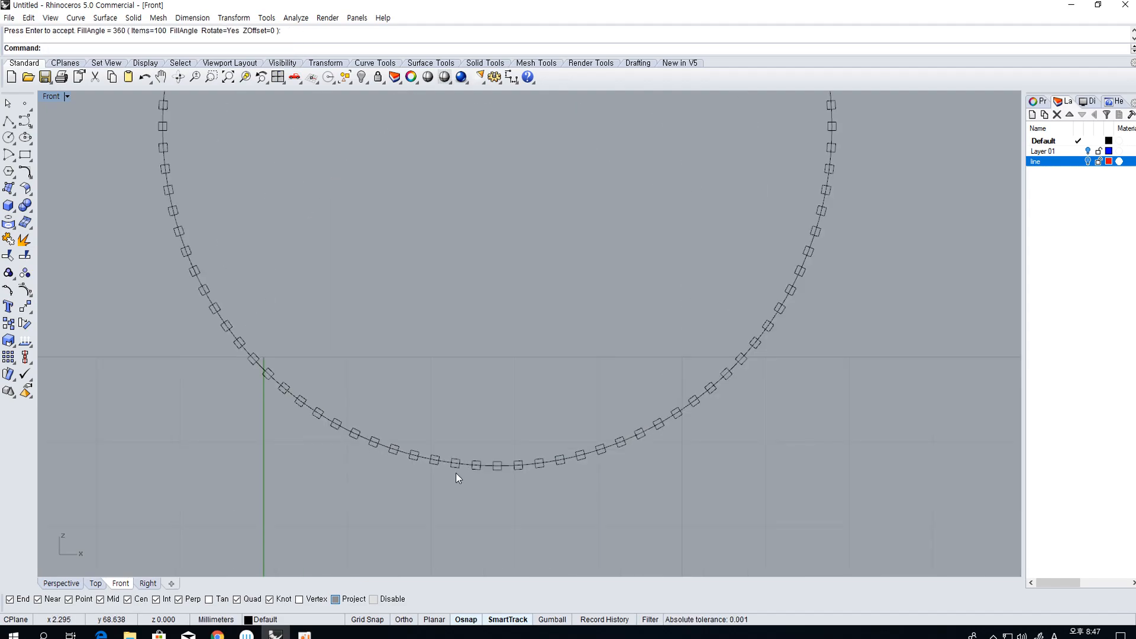
key("Return")
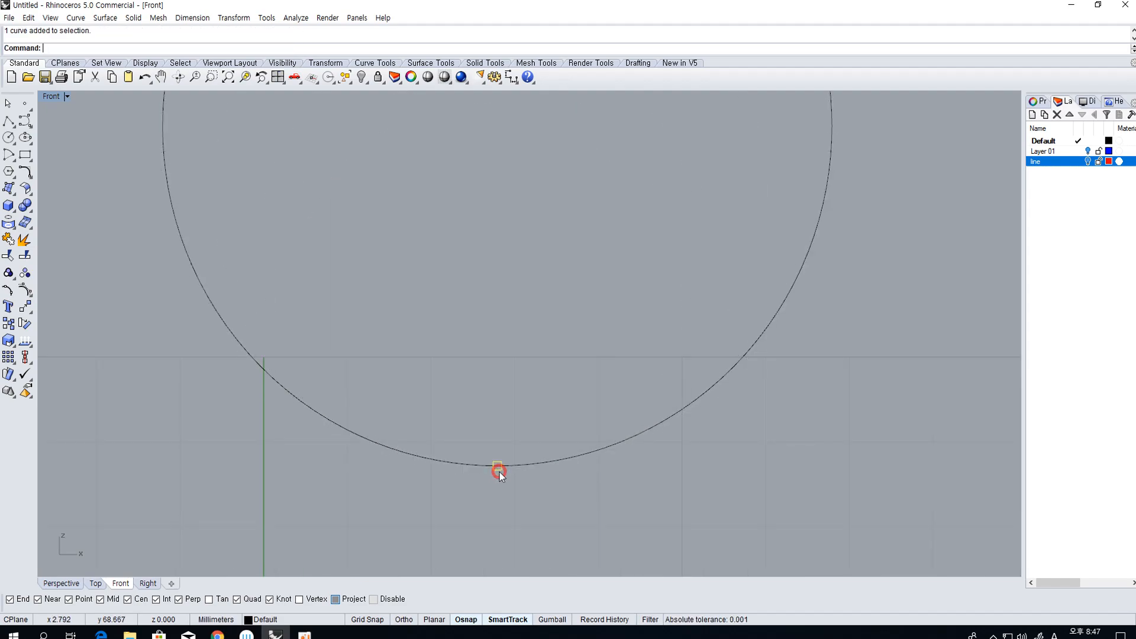
Move the small square straight up so its lower edge rests on the circle's lowest quadrant point
type("m")
key("Return")
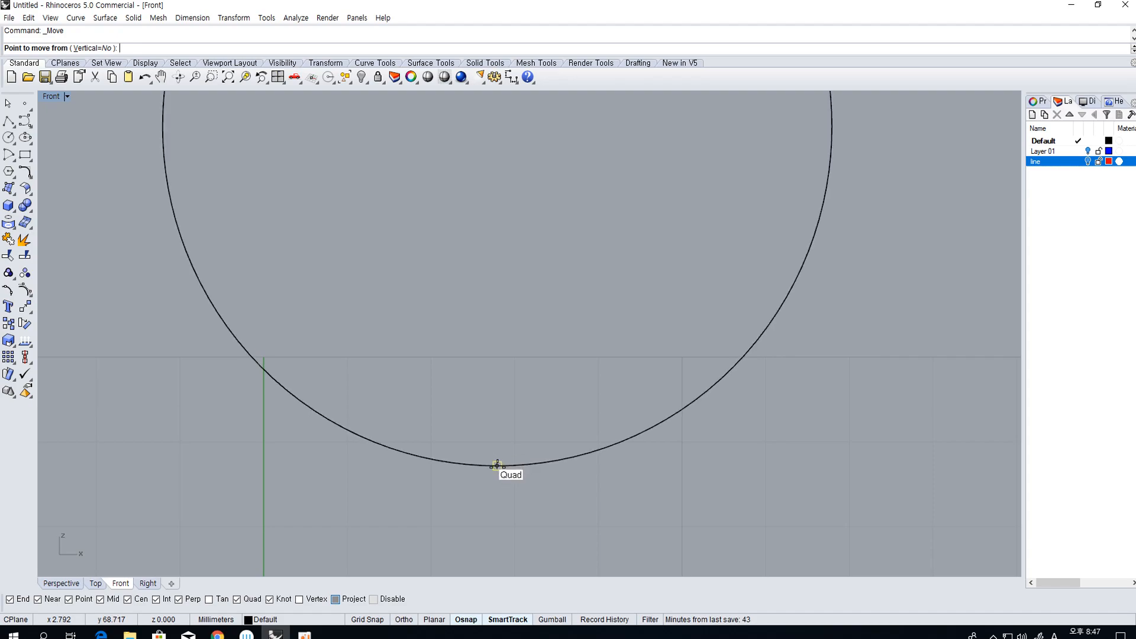
left_click(497, 466)
key("F8")
left_click(497, 466, "shift")
Polar array the moved square around the circle's center with 100 items over 360 degrees
left_click(499, 459)
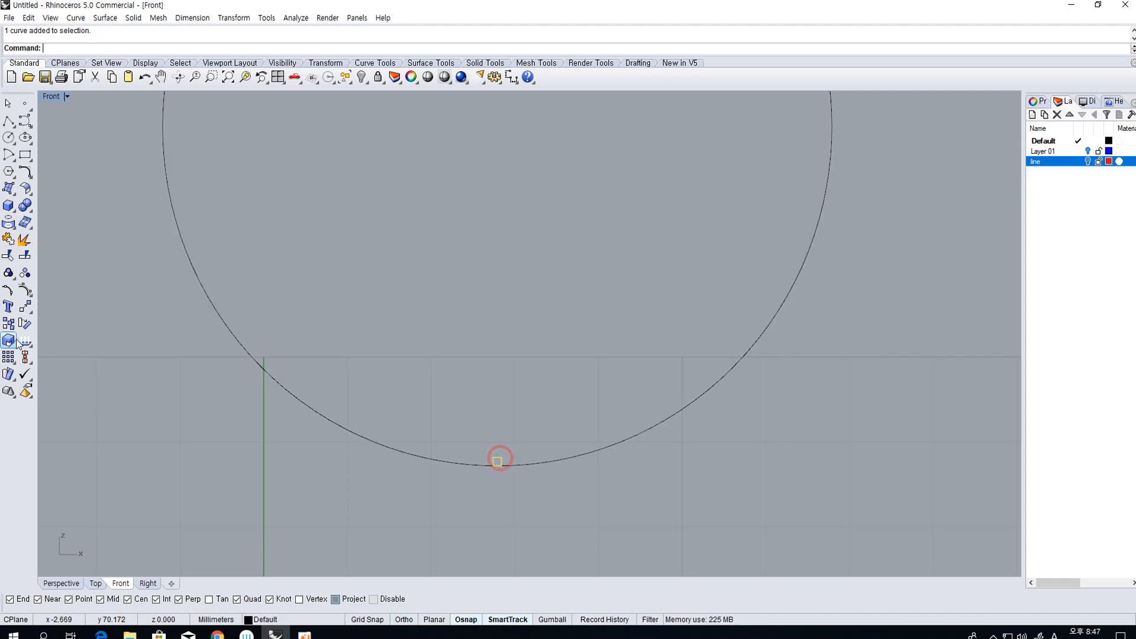
right_click(23, 312)
left_click(60, 329)
left_click(496, 126)
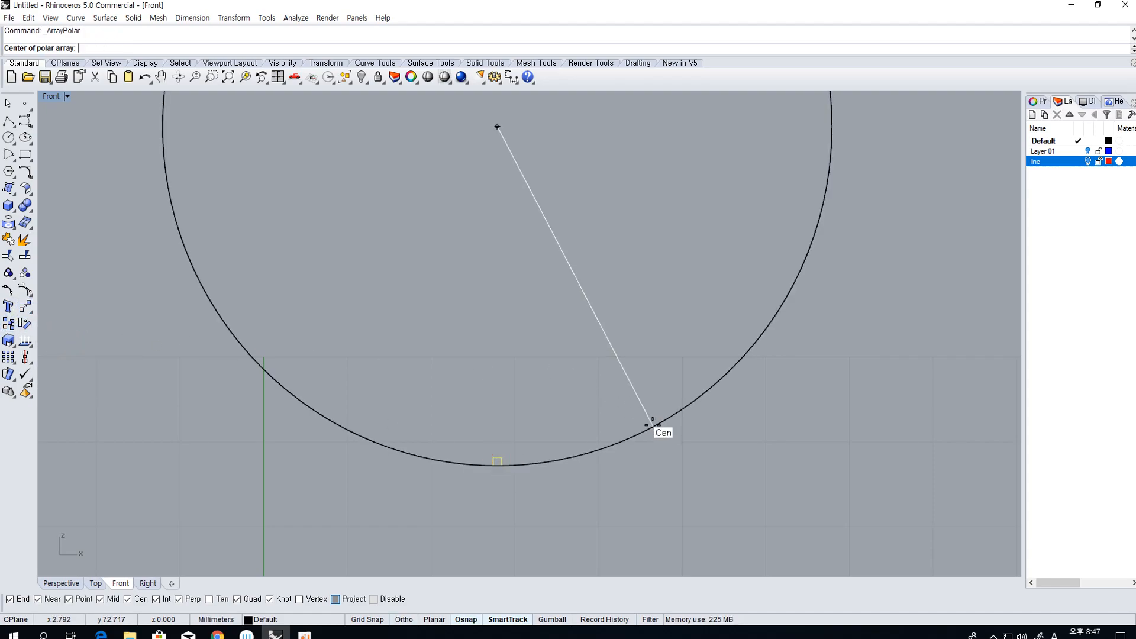
key("Return")
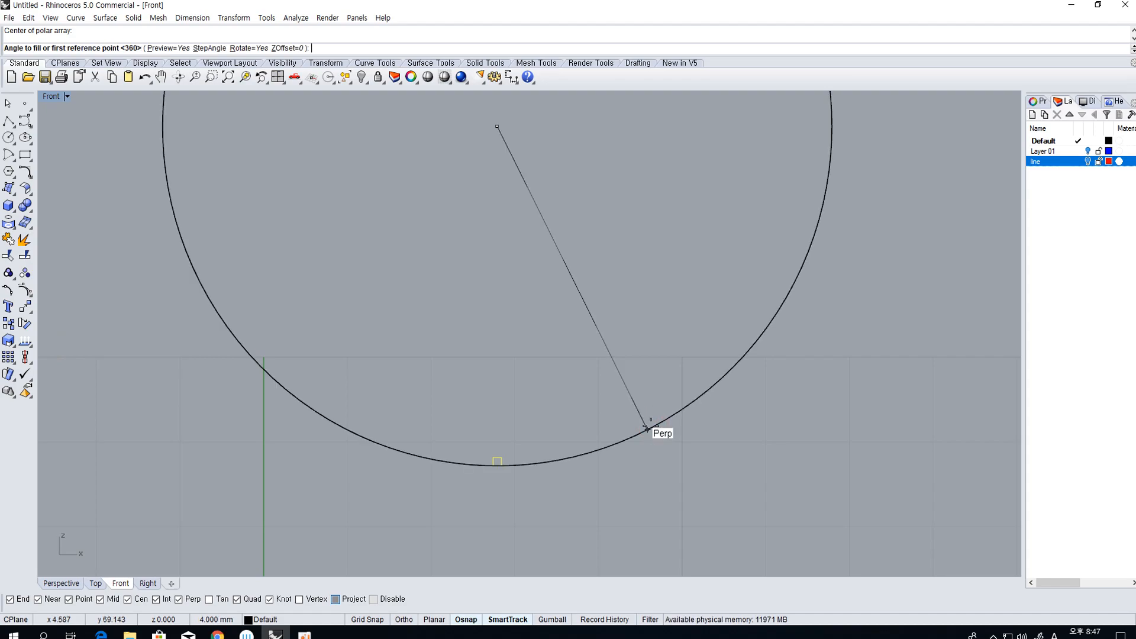
key("Return")
key("Return")
scroll(592, 415, "down", 3)
right_click_drag(565, 395, 562, 414)
scroll(553, 478, "up", 5)
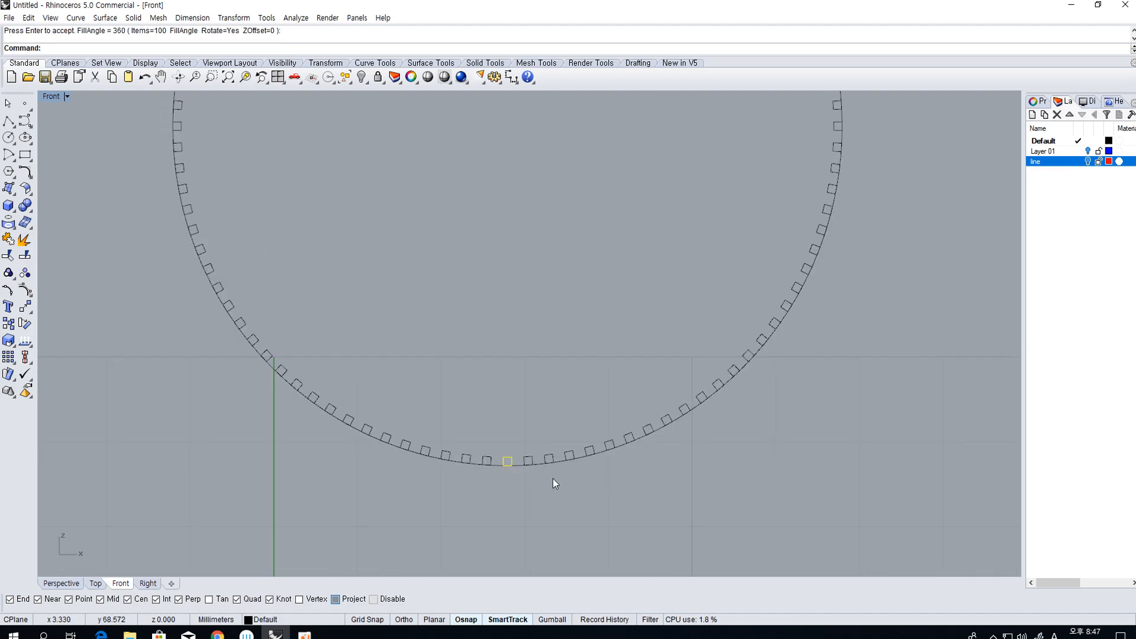
left_click(9, 121)
scroll(500, 464, "up", 3)
left_click(511, 465)
left_click(536, 463)
key("Escape")
Offset the circle inward so the new circle runs along the inner edges of the arrayed squares
left_click(528, 480)
type("offset")
key("Return")
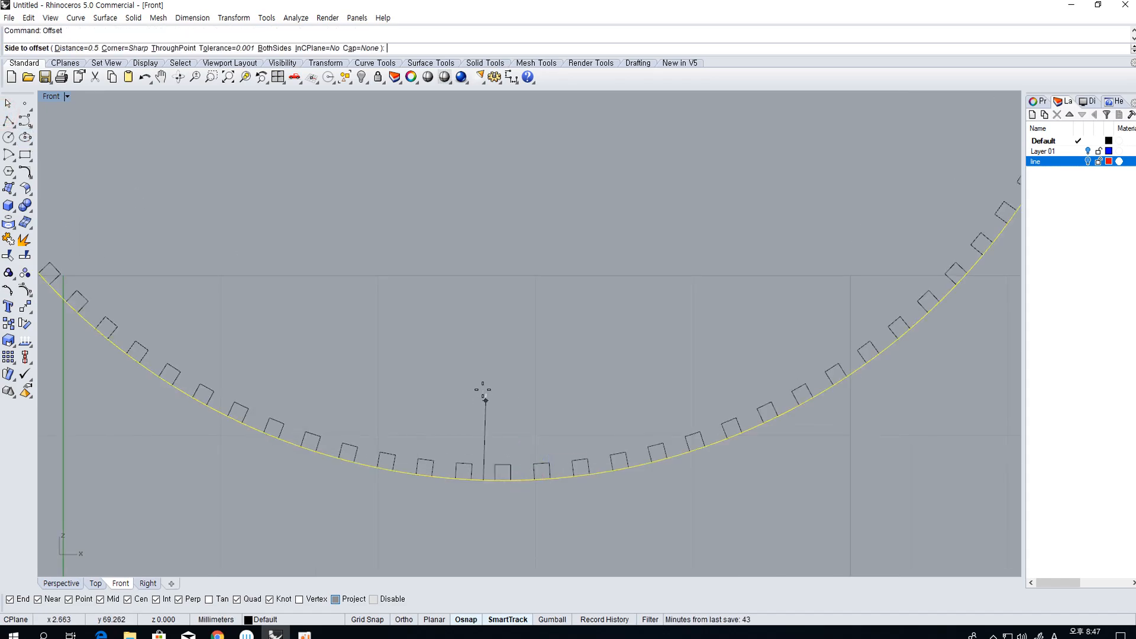
left_click(497, 422)
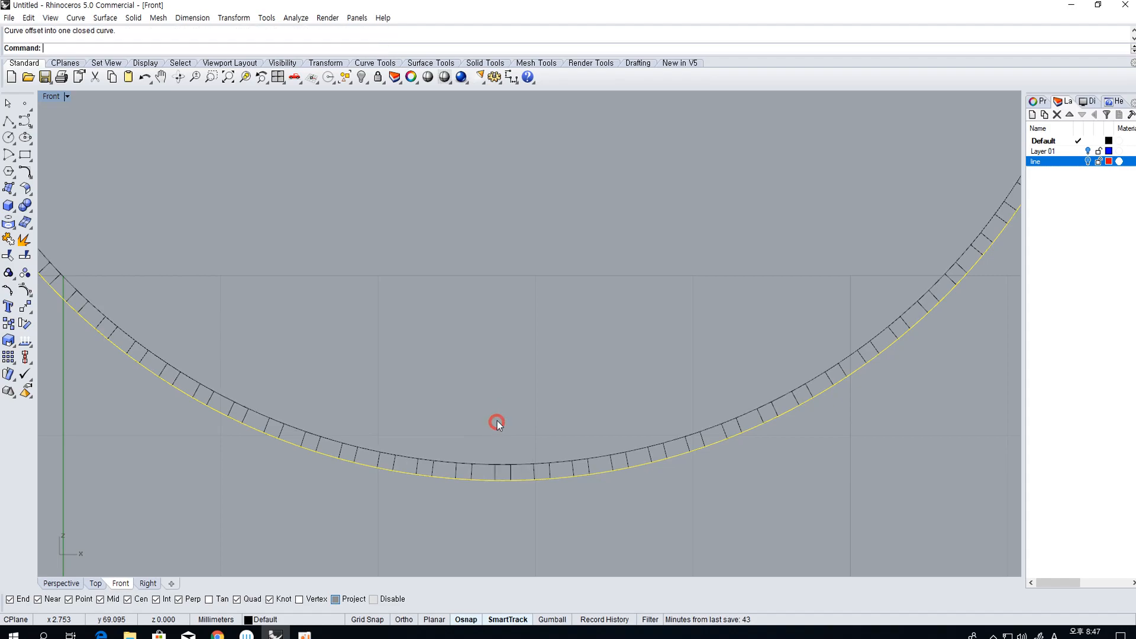
scroll(541, 453, "down", 6)
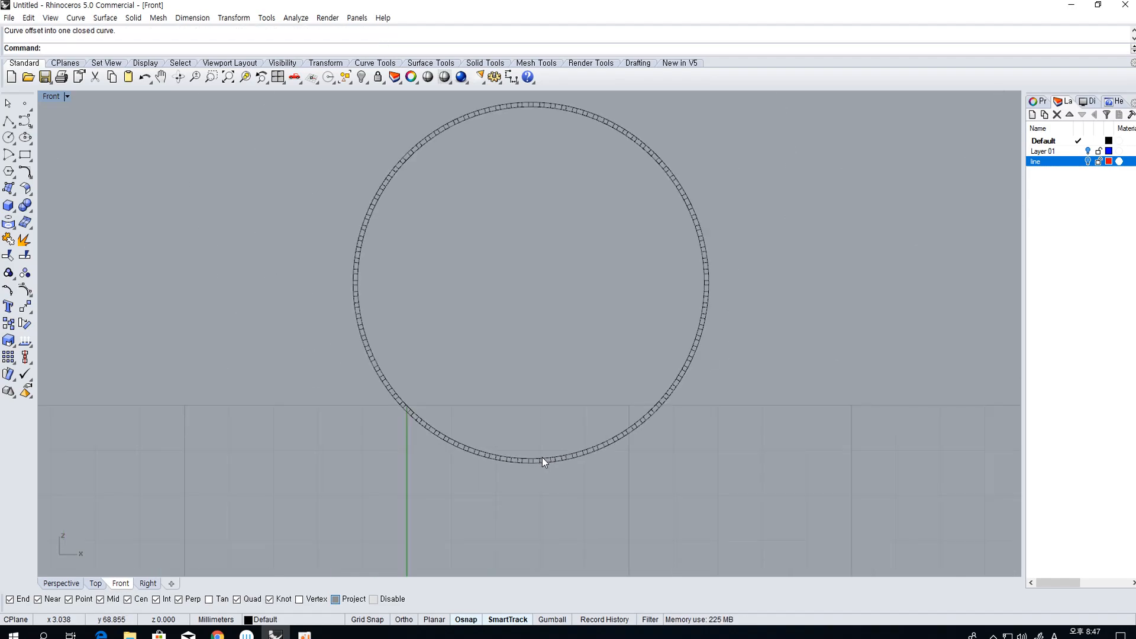
Trim the band between the two circles into alternating square teeth, from the lowest point counterclockwise to the upper right, using all curves as cutters
left_click_drag(350, 186, 699, 499)
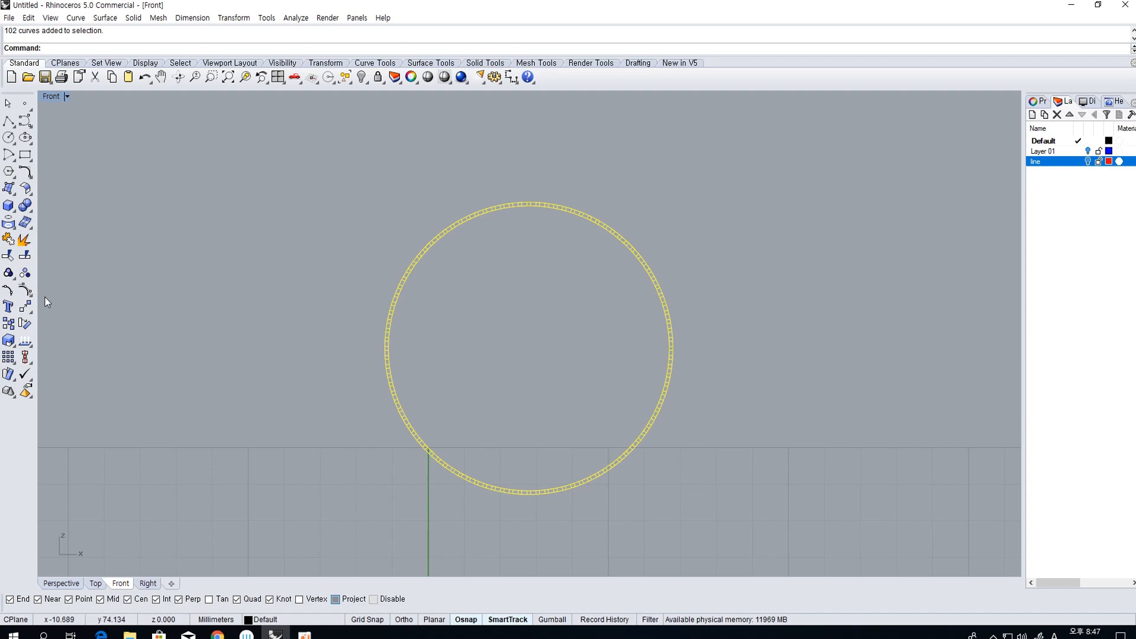
left_click(7, 255)
scroll(503, 447, "up", 8)
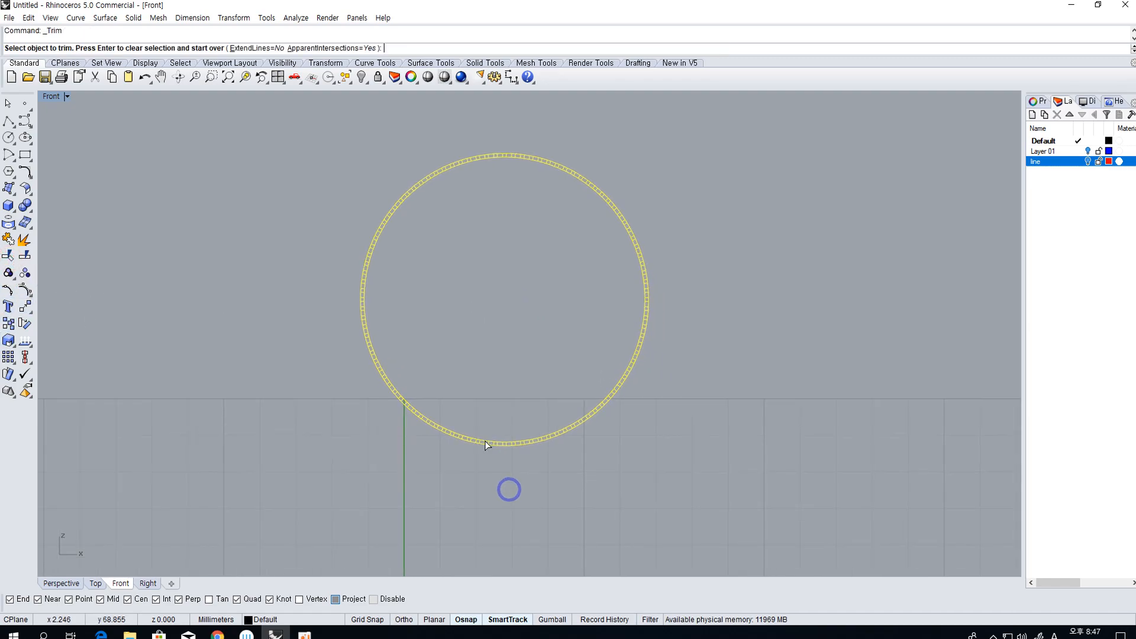
left_click_drag(561, 462, 549, 432)
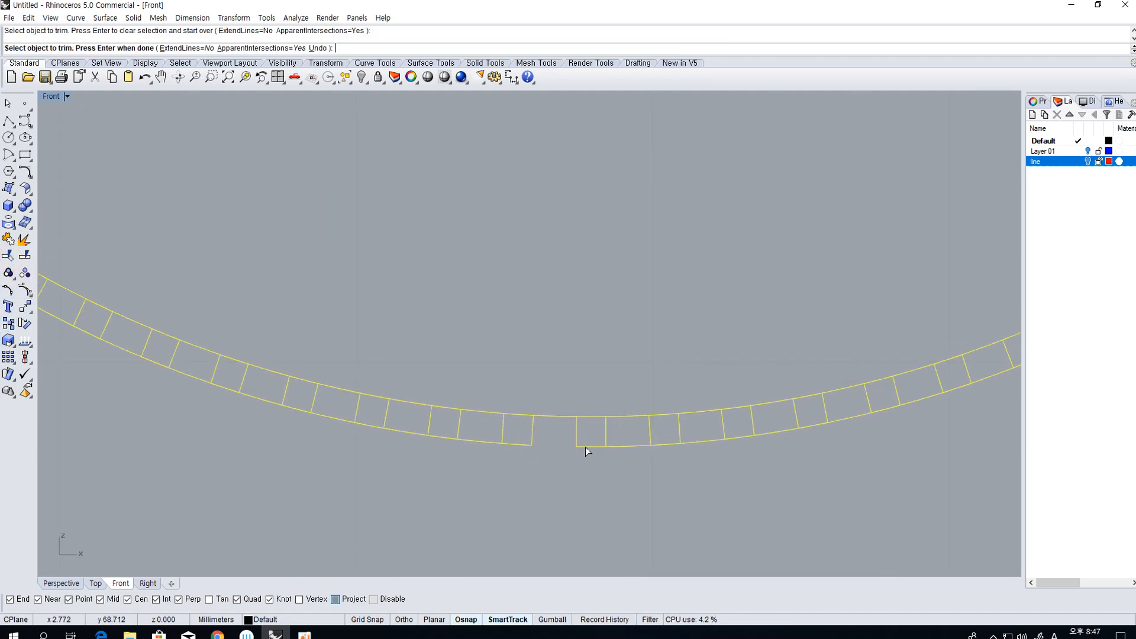
left_click_drag(629, 457, 619, 434)
left_click_drag(513, 401, 512, 399)
right_click_drag(688, 422, 630, 433)
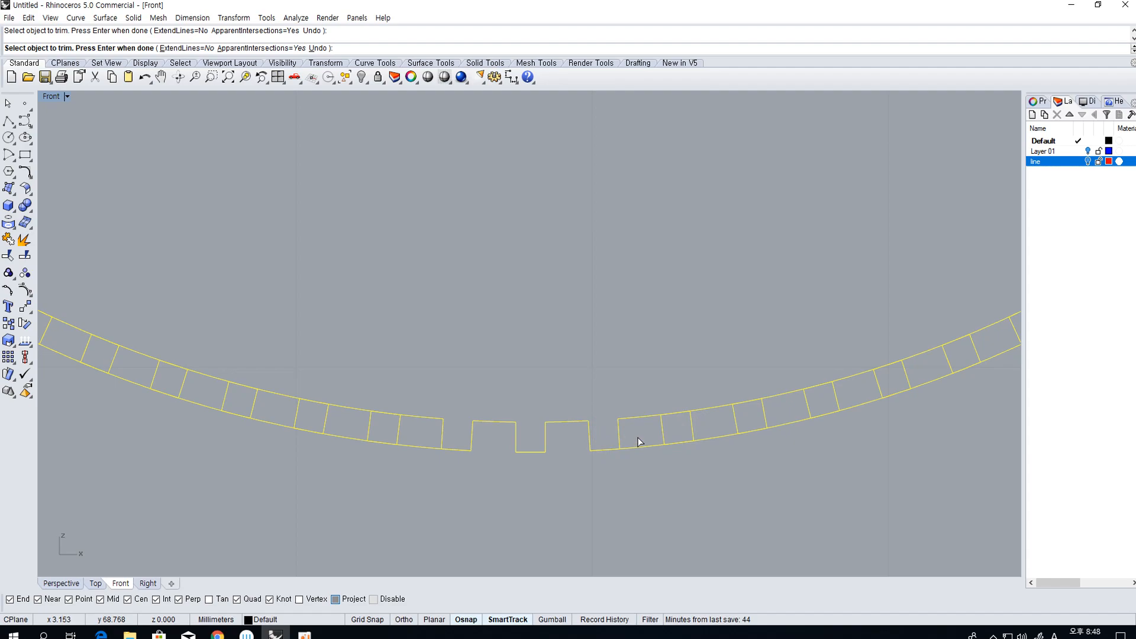
left_click(680, 421)
right_click_drag(729, 426, 644, 462)
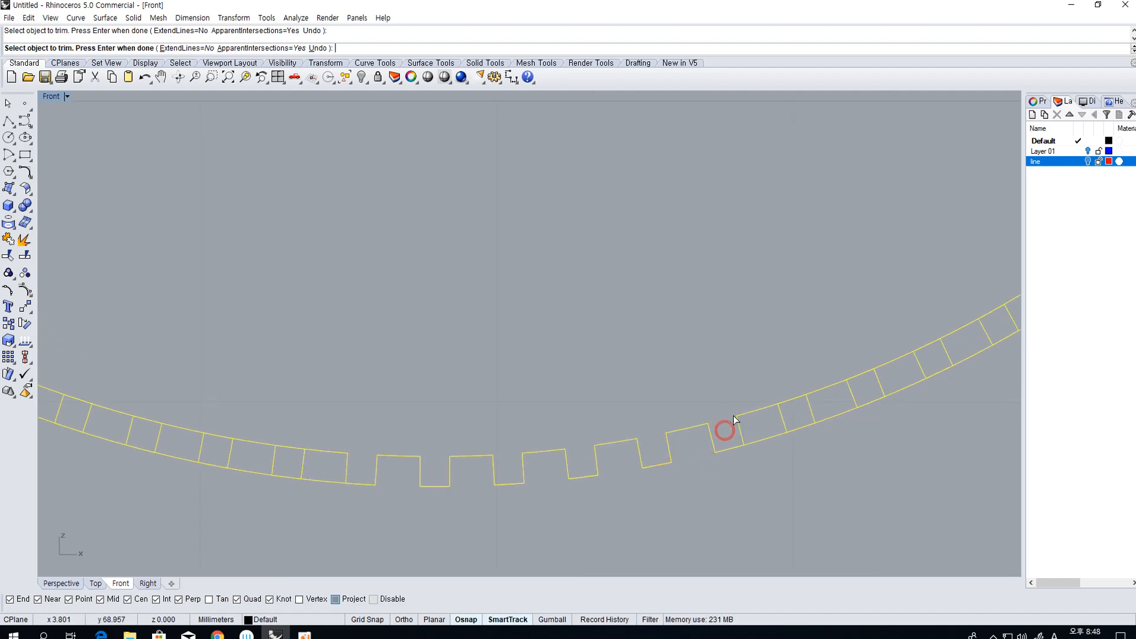
right_click_drag(805, 414, 724, 448)
left_click(762, 442)
left_click(783, 411)
right_click_drag(848, 401, 751, 448)
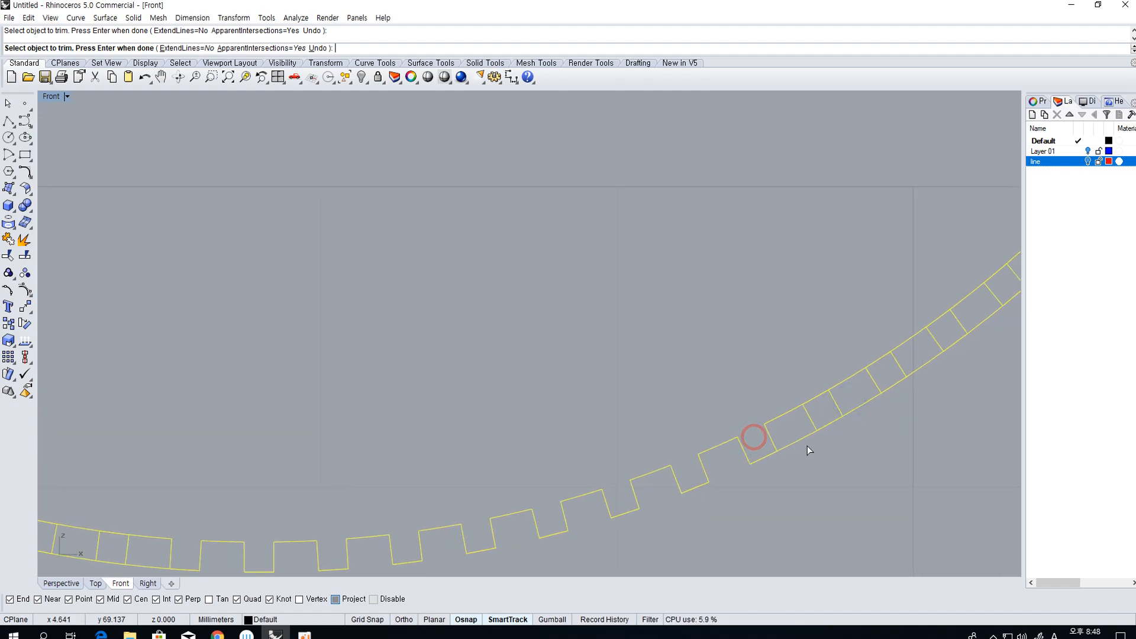
right_click_drag(821, 407, 775, 442)
left_click(772, 430)
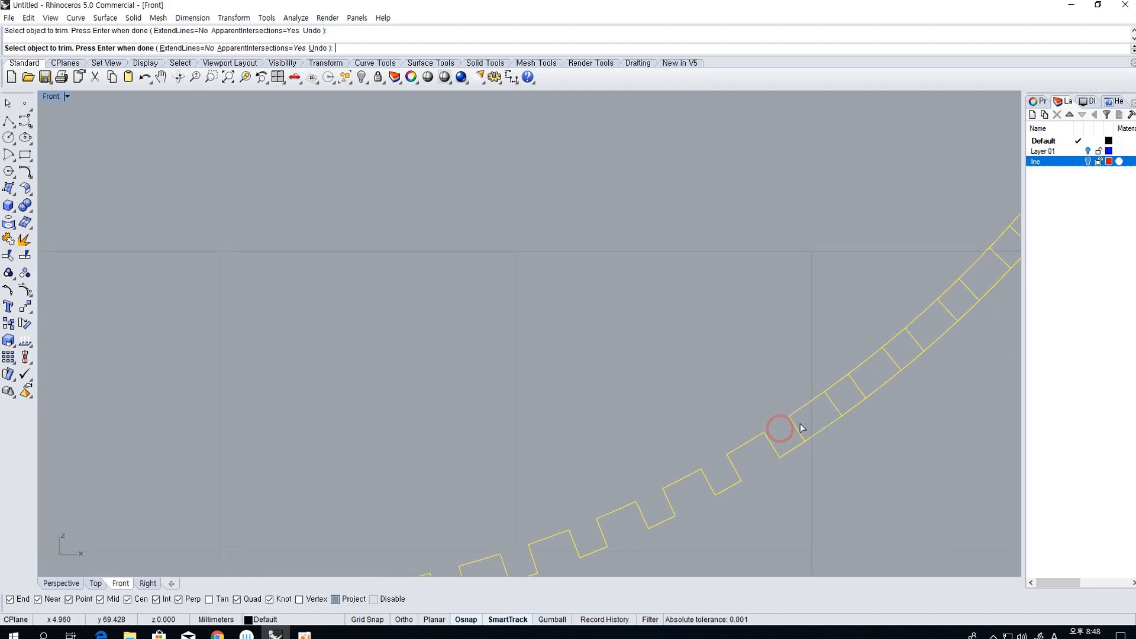
right_click_drag(846, 405, 795, 457)
left_click(792, 435)
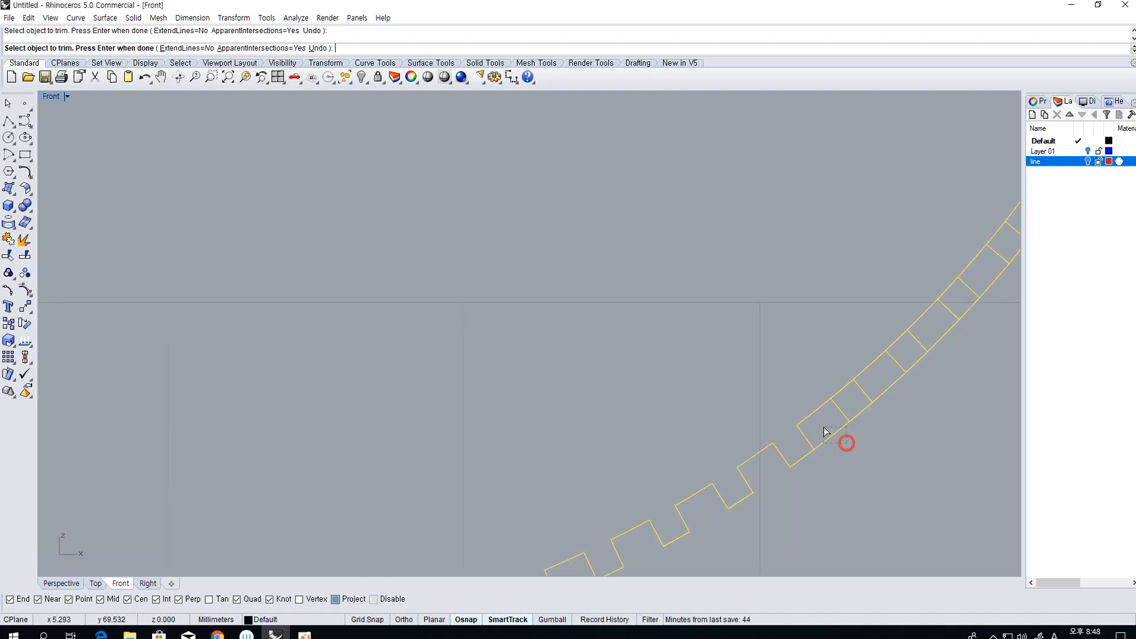
right_click_drag(853, 428, 787, 474)
right_click_drag(831, 426, 779, 475)
left_click(773, 432)
left_click(829, 437)
right_click_drag(879, 413, 827, 454)
left_click(781, 436)
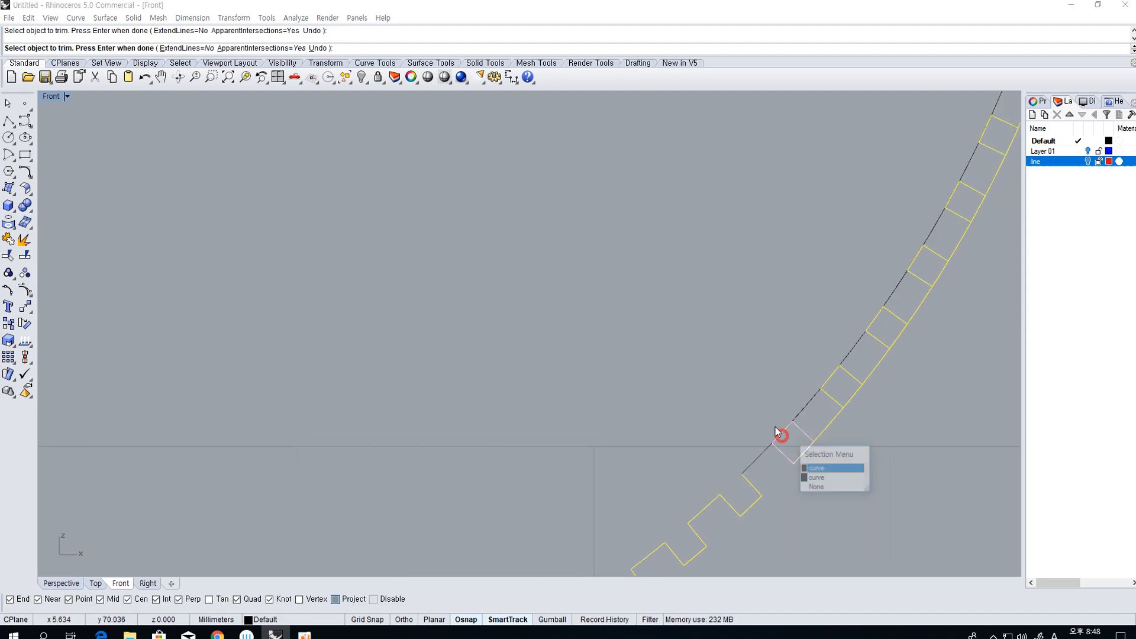
right_click(796, 436)
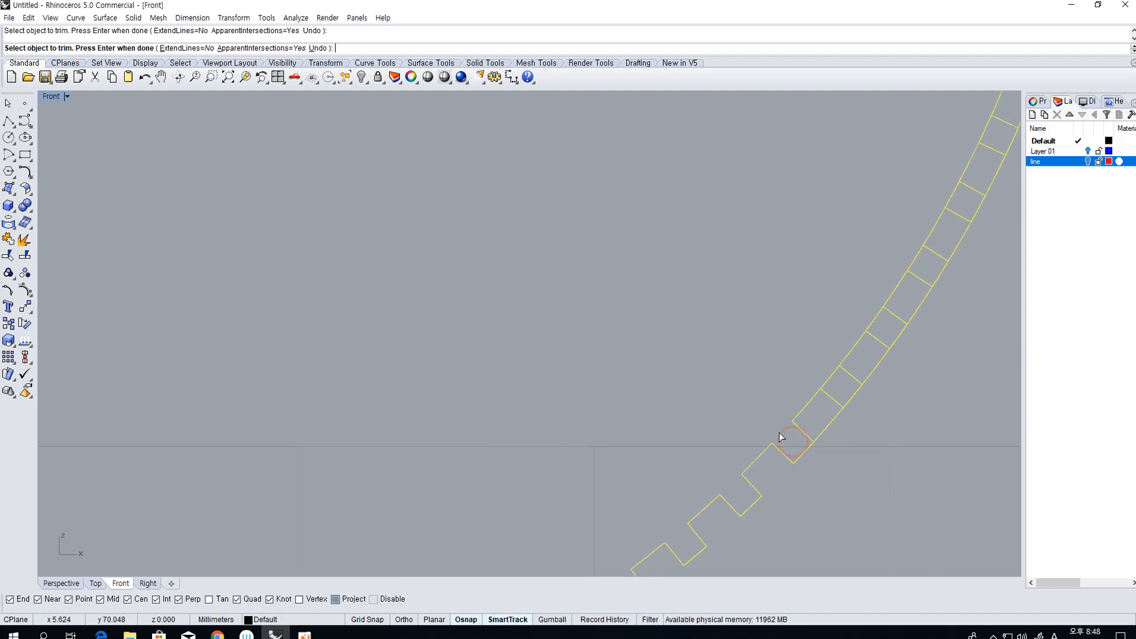
right_click_drag(848, 416, 795, 464)
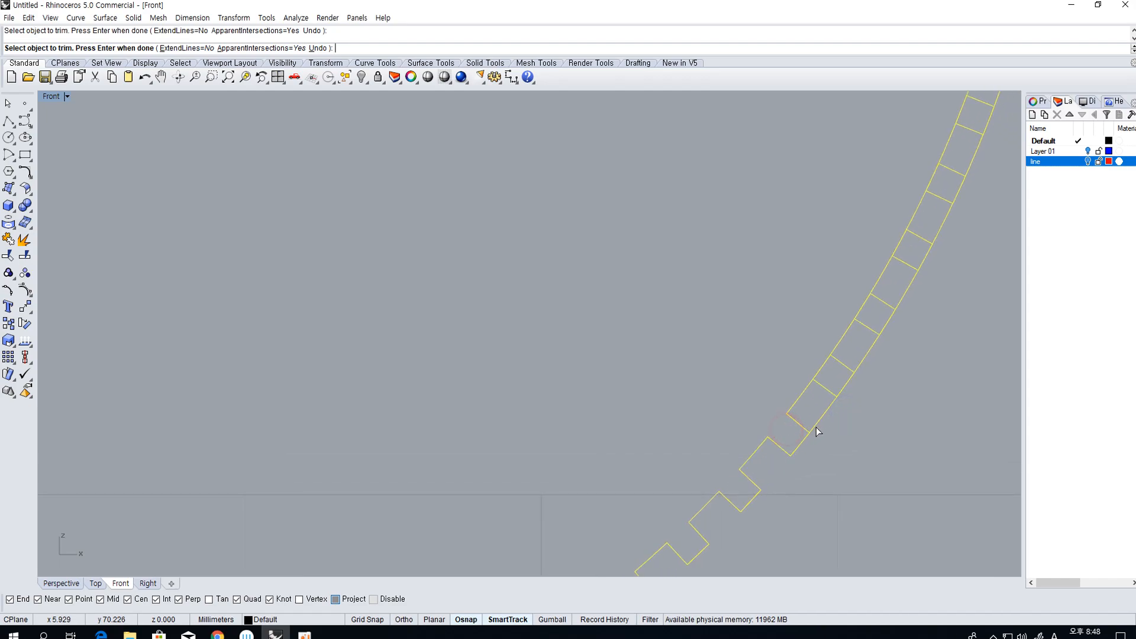
right_click_drag(828, 403, 777, 443)
left_click_drag(813, 431, 801, 425)
right_click_drag(818, 387, 798, 425)
mouse_move(794, 431)
left_mouse_down()
mouse_move(783, 422)
mouse_move(796, 437)
left_mouse_up()
left_click_drag(807, 391, 793, 383)
right_click_drag(836, 378, 806, 426)
right_click_drag(835, 357, 777, 425)
left_click_drag(801, 427, 784, 403)
left_click_drag(785, 379, 773, 366)
right_click_drag(791, 357, 728, 447)
left_click_drag(772, 441, 765, 431)
left_click(793, 370)
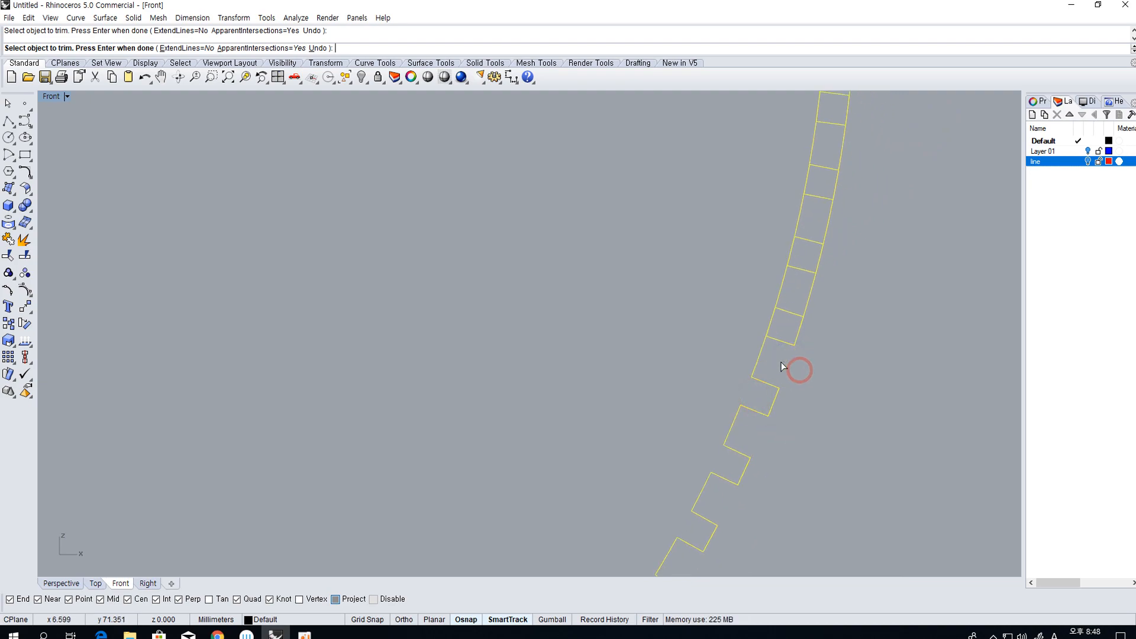
right_click_drag(765, 317, 706, 385)
left_click_drag(736, 322, 725, 314)
right_click_drag(725, 309, 695, 398)
left_click_drag(751, 385, 712, 329)
right_click_drag(715, 320, 661, 388)
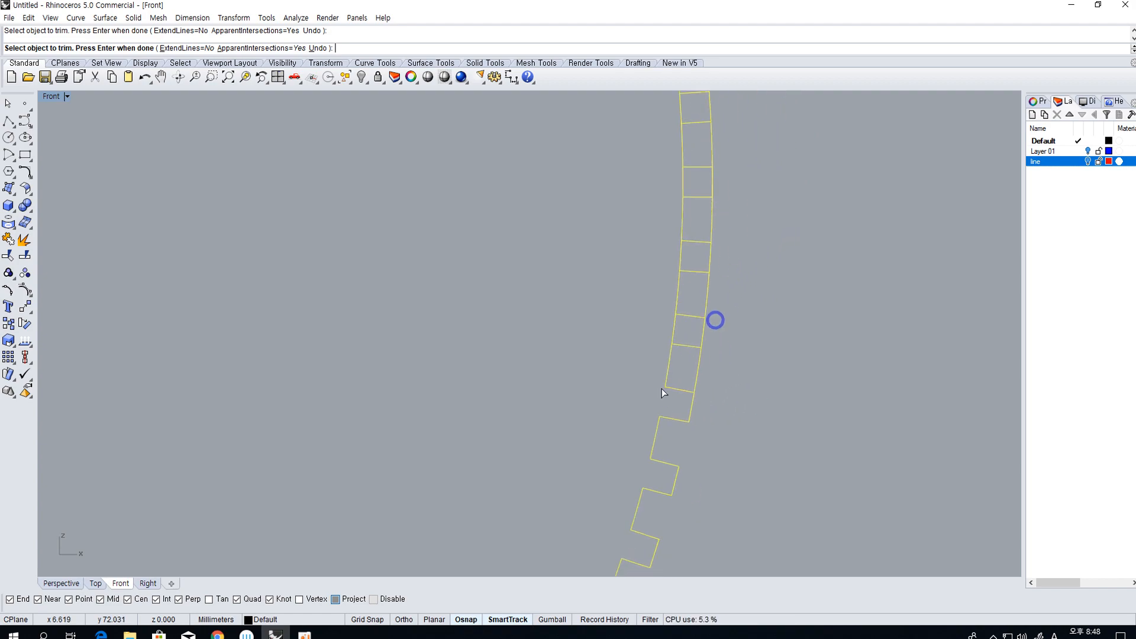
left_click_drag(676, 336, 670, 334)
right_click_drag(695, 307, 667, 383)
left_click_drag(684, 370, 667, 366)
left_click_drag(665, 335, 641, 324)
right_click_drag(651, 321, 650, 388)
left_click(658, 325)
right_click_drag(658, 297, 628, 375)
left_click_drag(634, 330, 612, 320)
right_click_drag(614, 309, 609, 385)
left_click_drag(661, 365, 597, 320)
right_click_drag(597, 314, 580, 386)
left_click_drag(624, 367, 570, 321)
right_click_drag(566, 300, 558, 371)
left_click_drag(621, 357, 591, 353)
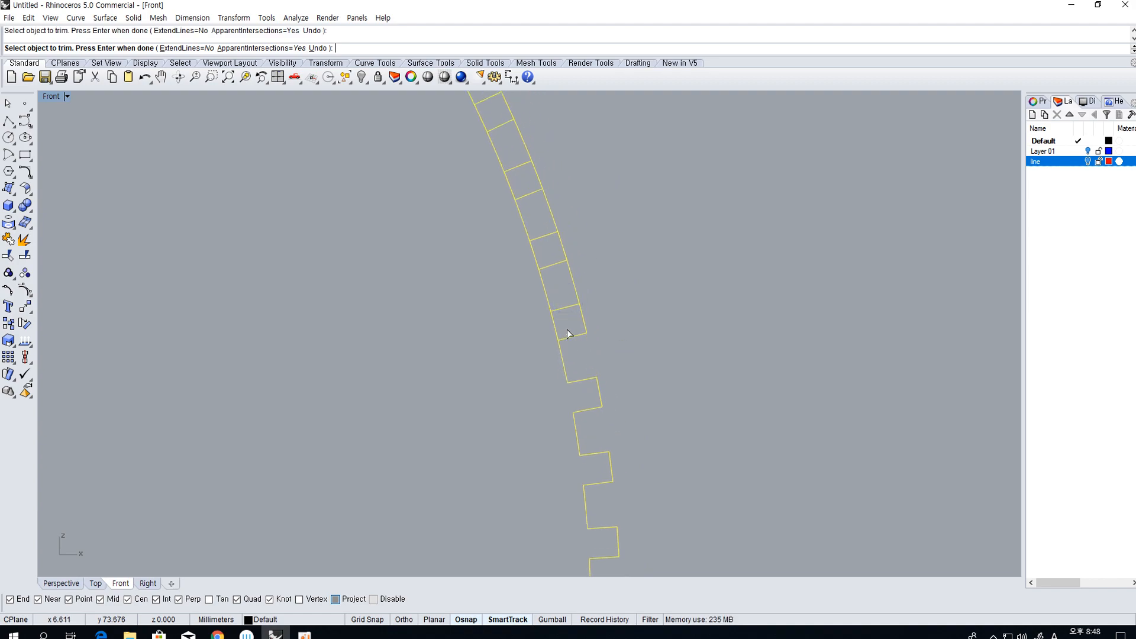
right_click_drag(545, 318, 539, 389)
left_click_drag(577, 352, 527, 329)
right_click_drag(514, 313, 516, 379)
left_click(506, 324)
right_click(512, 318)
left_click_drag(513, 324, 501, 321)
right_click_drag(518, 282, 547, 352)
scroll(486, 347, "up", 2)
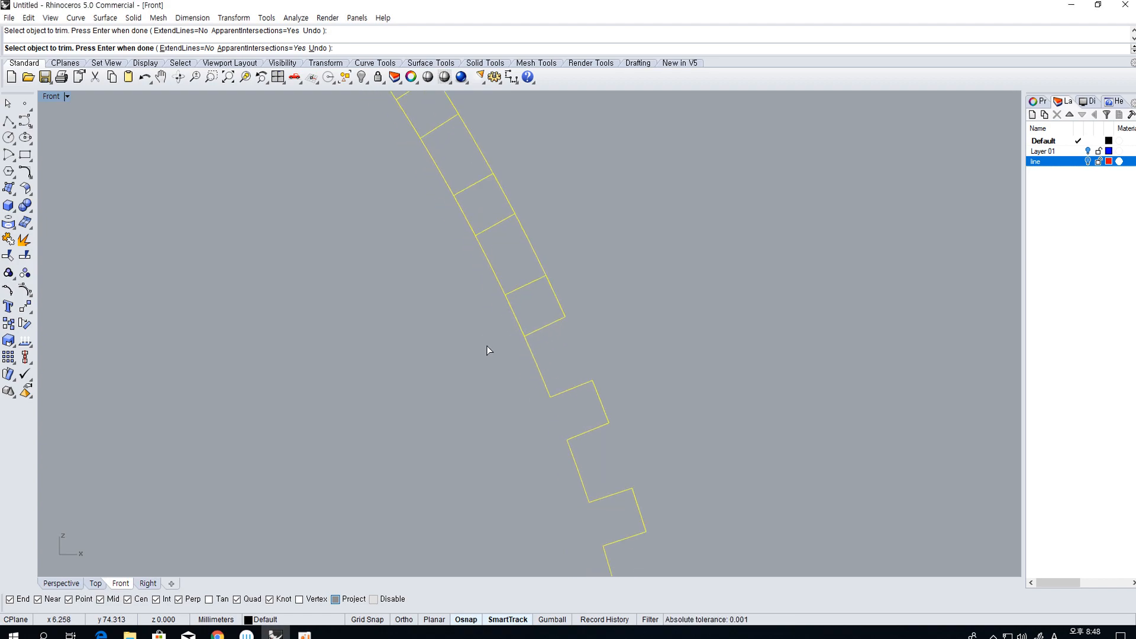
left_click(513, 316)
right_click(512, 316)
left_click(512, 316)
right_click_drag(513, 292, 515, 350)
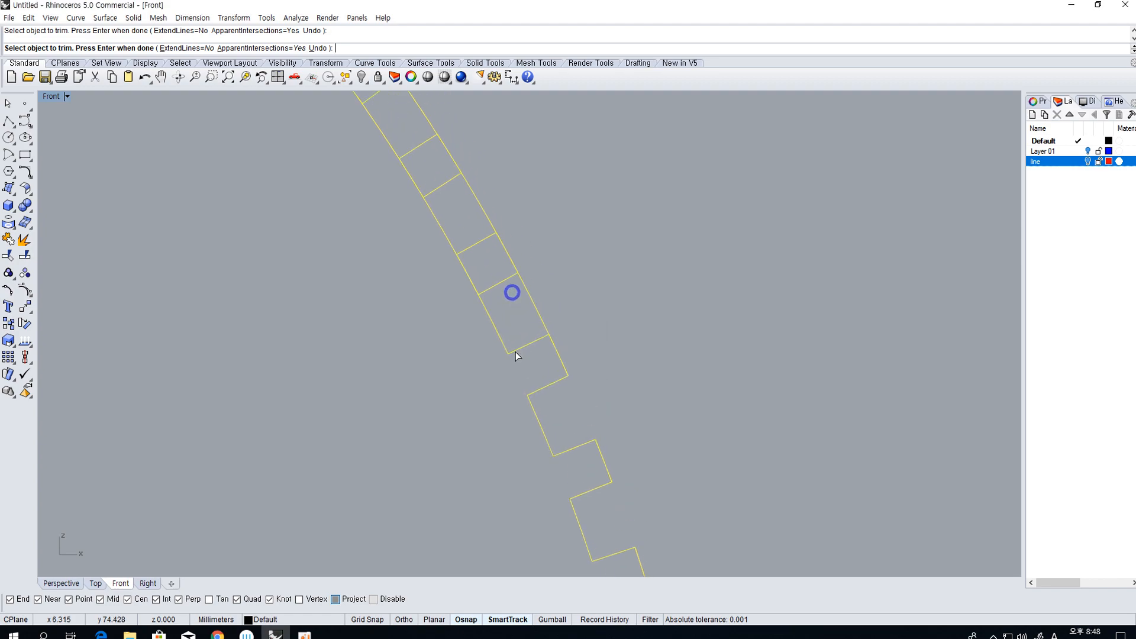
left_click(534, 307)
right_click_drag(508, 285, 540, 349)
left_click(508, 344)
right_click_drag(497, 302, 510, 356)
left_click_drag(553, 330, 510, 314)
right_click_drag(507, 313, 535, 367)
right_click_drag(466, 333, 507, 404)
left_click_drag(553, 353, 506, 335)
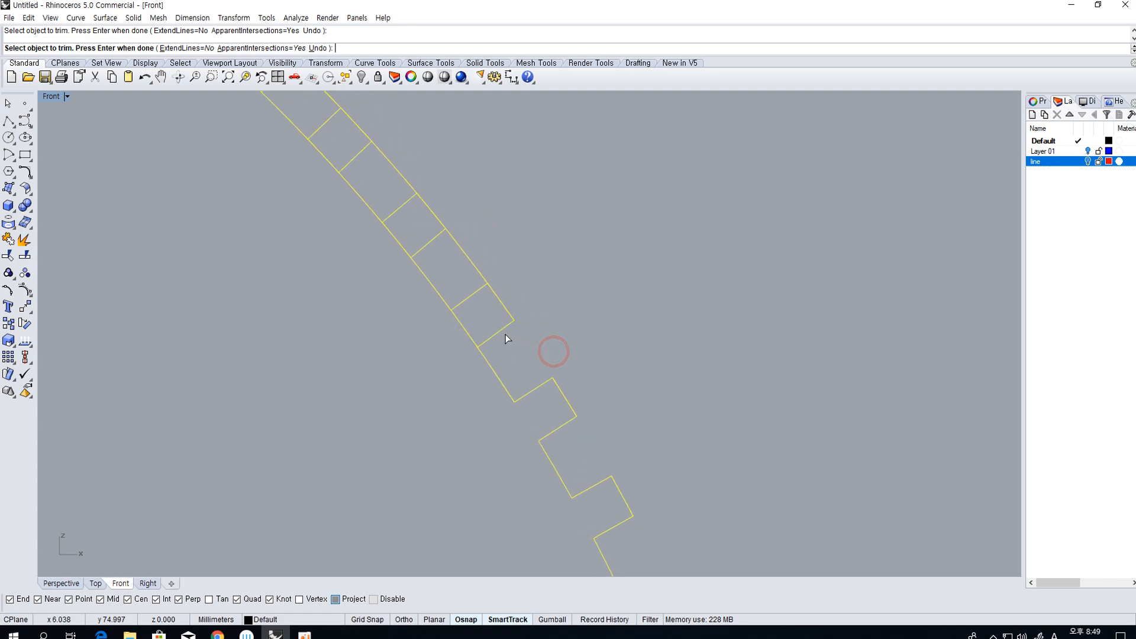
left_click(472, 334)
left_click(478, 331)
right_click_drag(457, 321, 488, 411)
left_click_drag(507, 343, 413, 323)
right_click_drag(410, 296, 470, 385)
left_click_drag(514, 349, 460, 340)
right_click_drag(385, 330, 416, 392)
left_click(465, 332)
left_click(367, 323)
left_click_drag(372, 319, 346, 317)
right_click_drag(347, 316, 426, 380)
left_click(426, 306)
right_click_drag(386, 275, 497, 336)
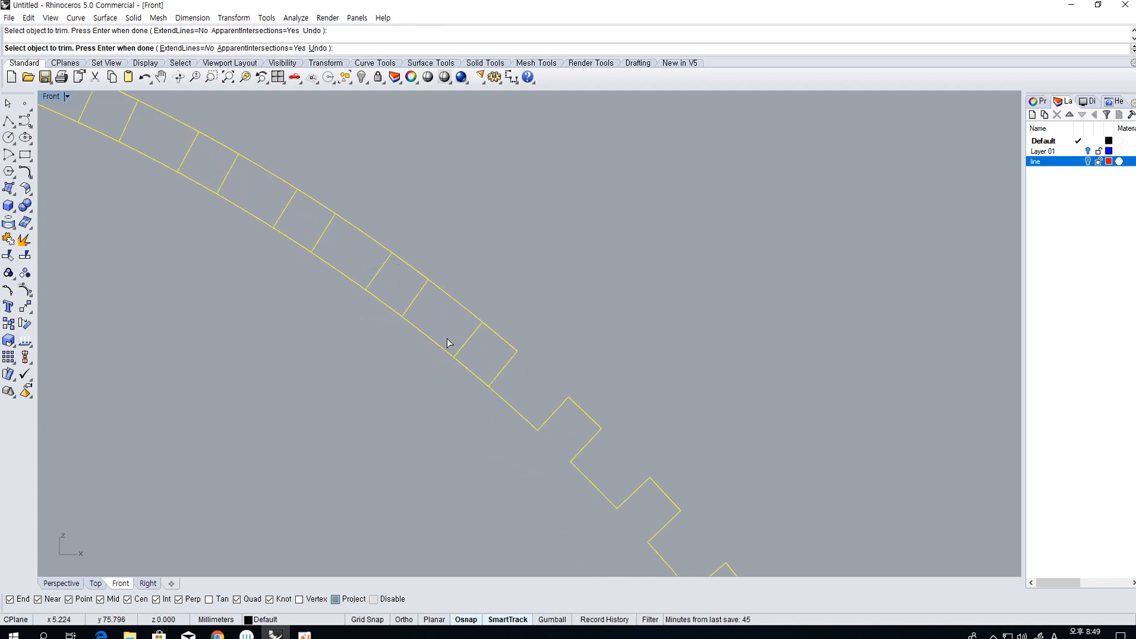
left_click(459, 362)
left_click(438, 286)
right_click_drag(362, 291, 426, 352)
scroll(362, 318, "up", 10)
left_click(339, 271)
scroll(284, 324, "down", 3)
scroll(284, 324, "up", 3)
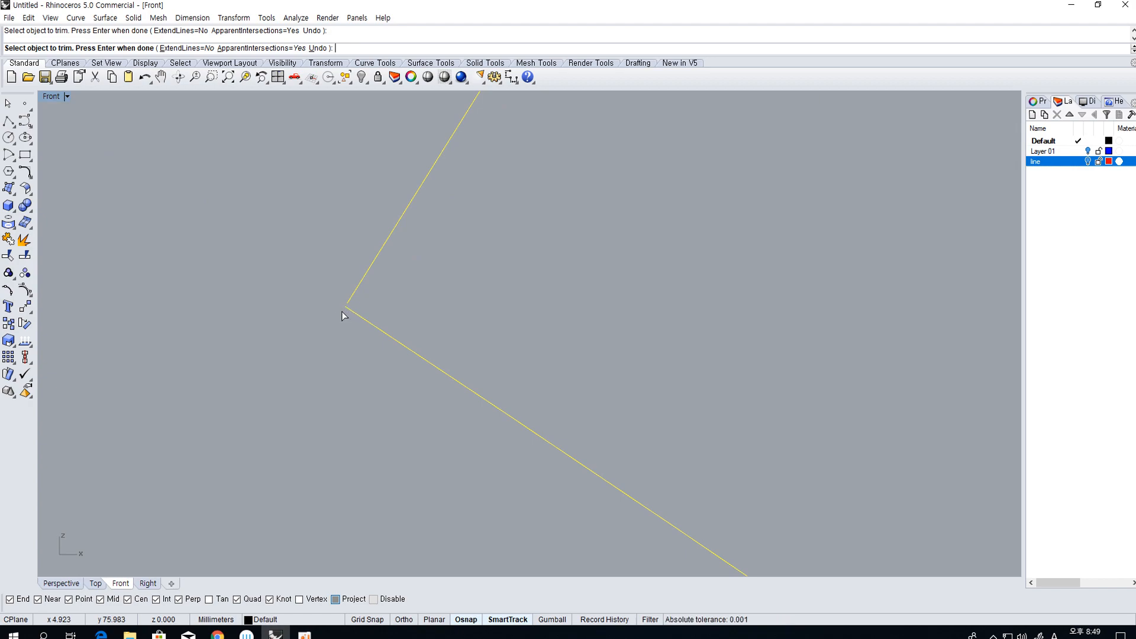
scroll(433, 373, "down", 20)
right_click_drag(464, 473, 508, 359)
scroll(508, 358, "down", 6)
right_click_drag(527, 452, 531, 397)
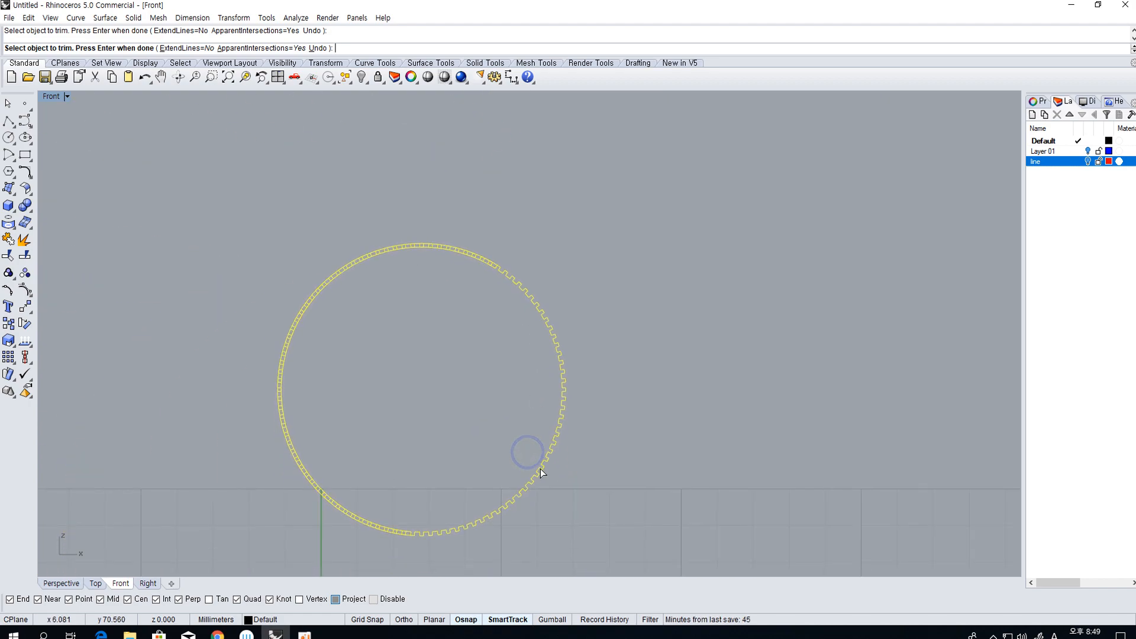
key("Return")
Delete the untrimmed remainder of the outer circle that runs along the tips of the squares
scroll(455, 512, "up", 5)
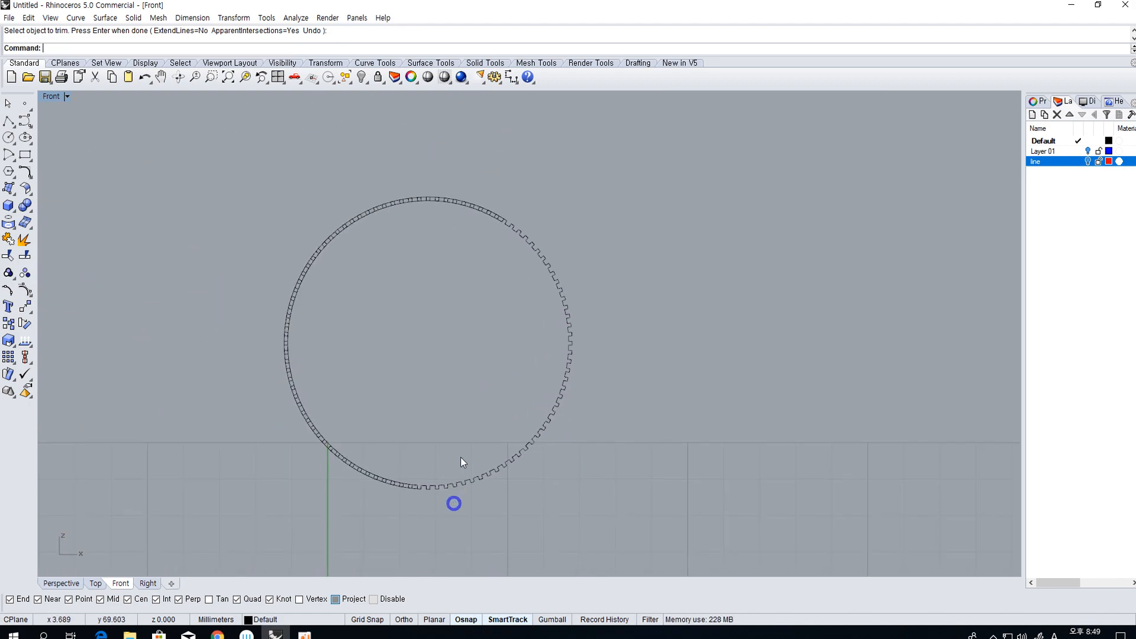
scroll(373, 459, "up", 15)
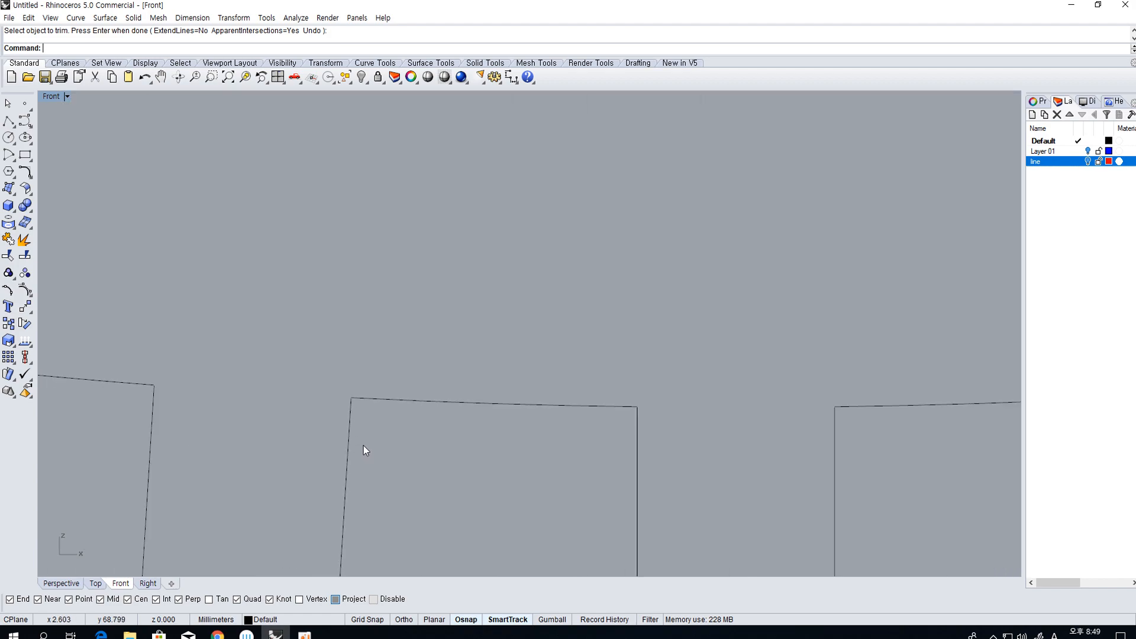
scroll(348, 467, "up", 3)
left_click(329, 457)
scroll(321, 477, "down", 4)
right_click_drag(321, 477, 416, 453)
scroll(282, 445, "up", 3)
key("Delete")
scroll(285, 431, "down", 3)
scroll(378, 437, "down", 5)
scroll(337, 436, "up", 6)
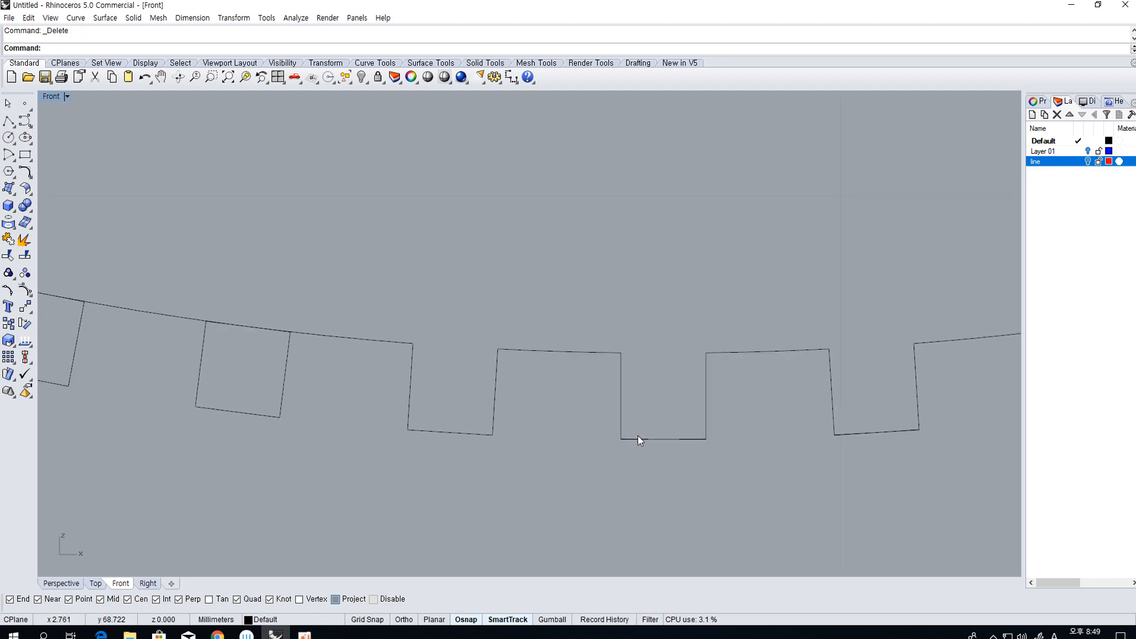
Remove the overlapping curve segments along the tips of the lowest tooth and the tooth beside it
scroll(653, 444, "up", 8)
left_click(533, 445)
key("Delete")
scroll(537, 446, "down", 2)
scroll(537, 447, "down", 4)
scroll(627, 472, "up", 4)
left_click(615, 478)
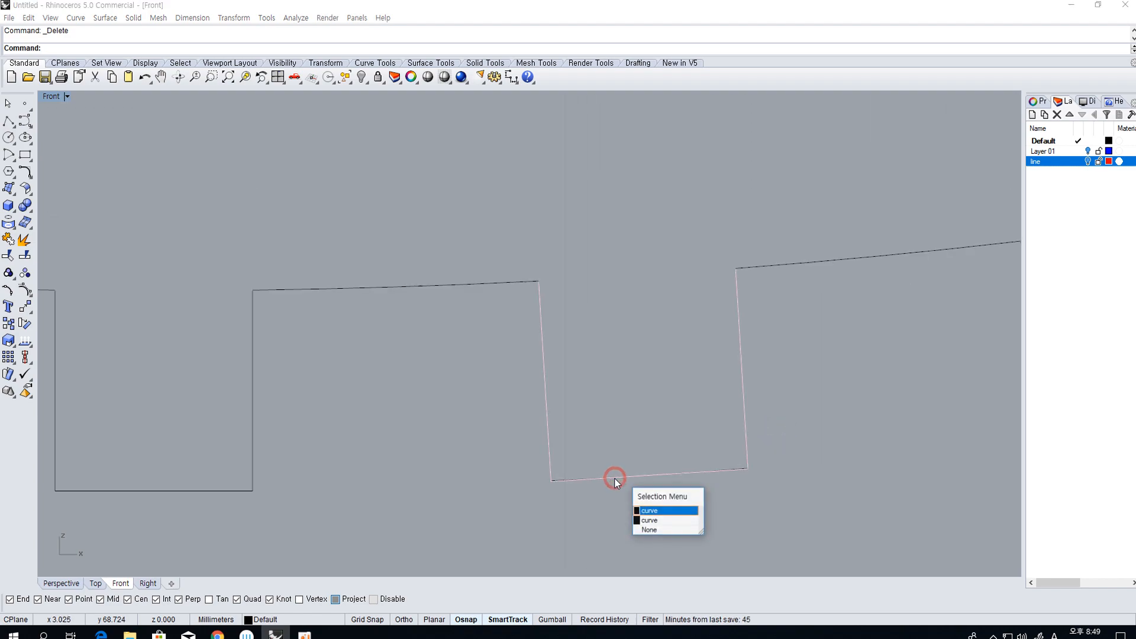
left_click(615, 479)
scroll(671, 469, "down", 8)
left_click(890, 448)
left_click(890, 448)
scroll(890, 448, "down", 10)
Undo the deletions, trims, inner offset and square array until only the plain circle remains, and deselect it
key("ctrl+z")
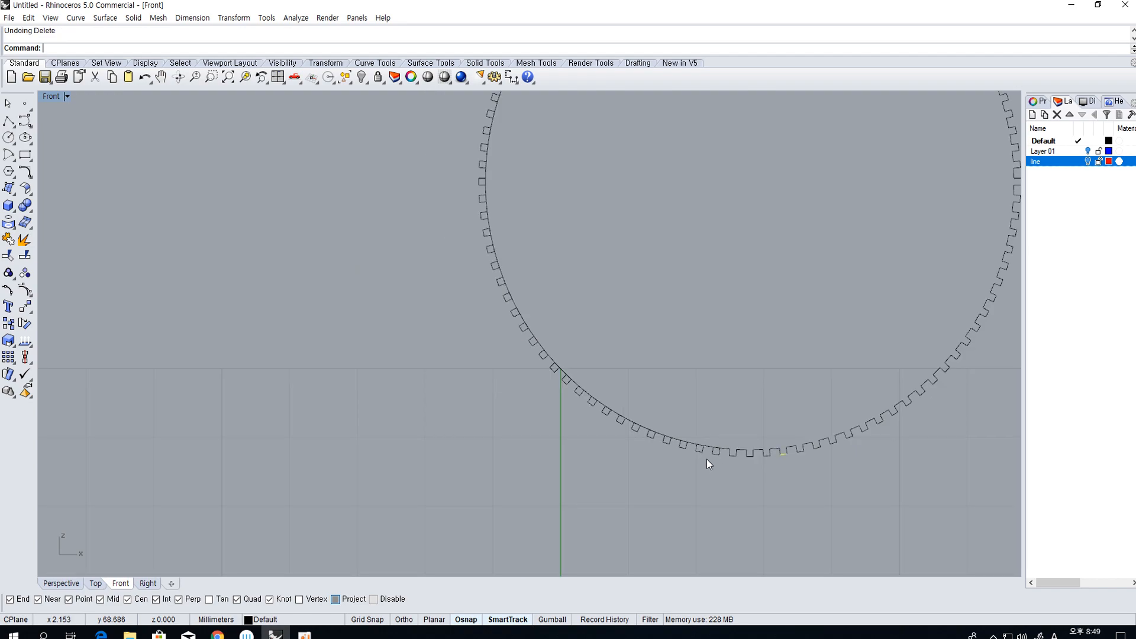
key("ctrl+z")
key("ctrl+z")
key("ctrl+z")
key("ctrl+z")
key("ctrl+z")
key("ctrl+z")
key("ctrl+z")
key("ctrl+z")
key("ctrl+y")
key("ctrl+y")
key("ctrl+y")
key("ctrl+y")
key("ctrl+y")
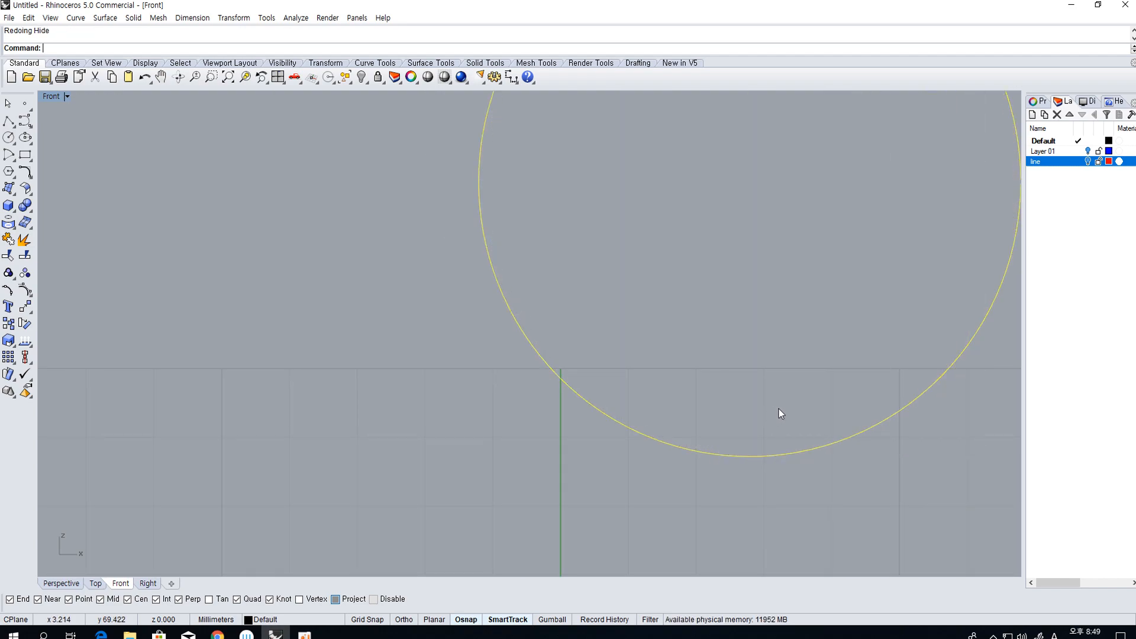
left_click(814, 402)
scroll(815, 396, "down", 3)
right_click_drag(813, 391, 727, 438)
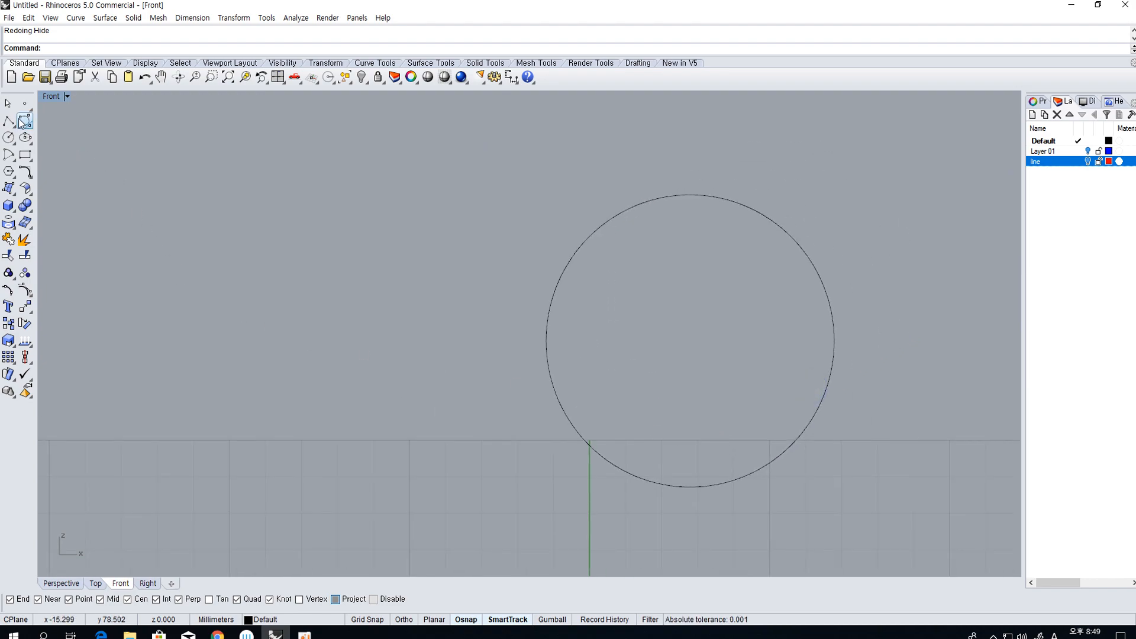
Try to draw a small rectangle from inside the circle to its lowest quadrant point, and undo it
left_click(25, 156)
scroll(700, 479, "up", 4)
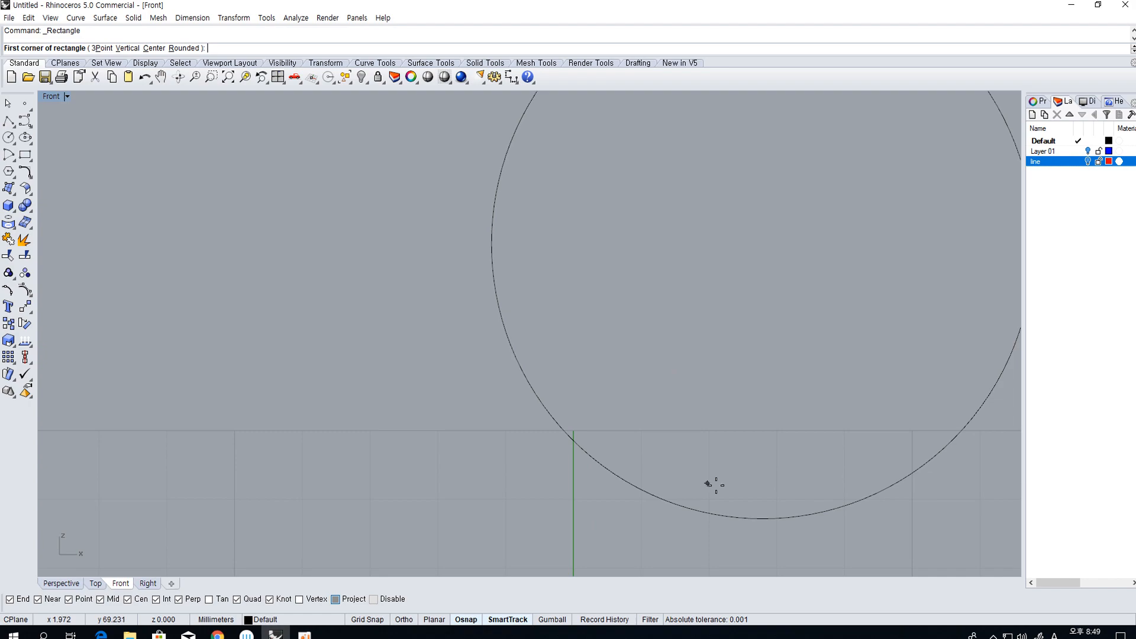
left_click(714, 467)
left_click(761, 518)
key("ctrl+z")
Draw a short vertical polyline straight down from the circle's lowest quadrant point
left_click(11, 121)
scroll(632, 426, "up", 1)
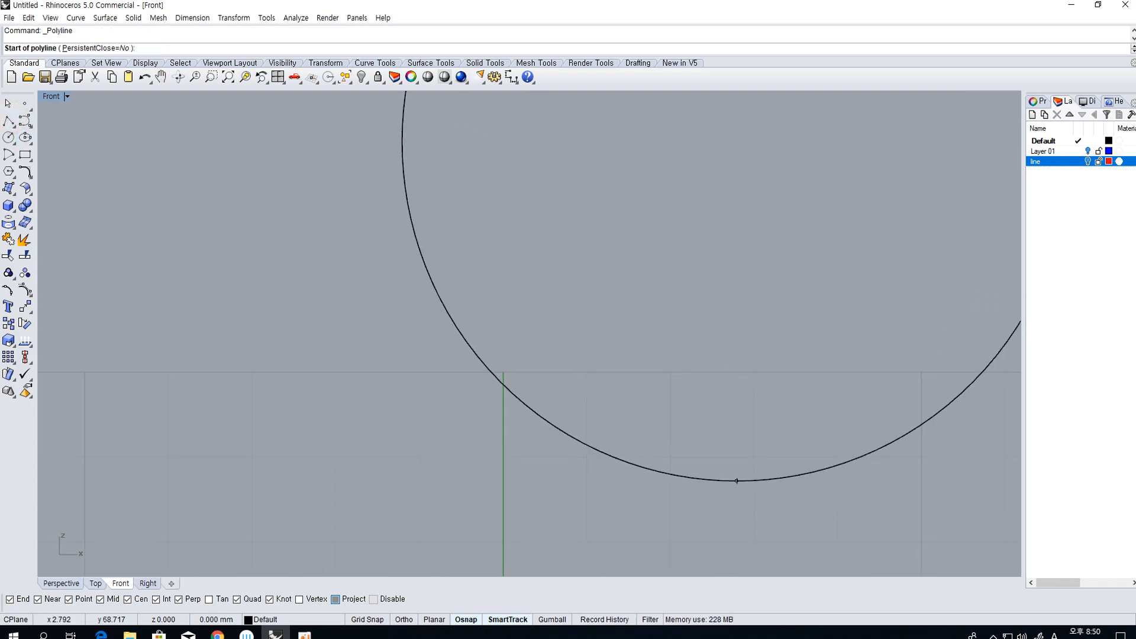
left_click(736, 481)
left_click(737, 519)
key("Return")
Offset the short vertical line 0.25 mm to each side at the bottom of the circle
left_click(733, 502)
type("Of")
key("Return")
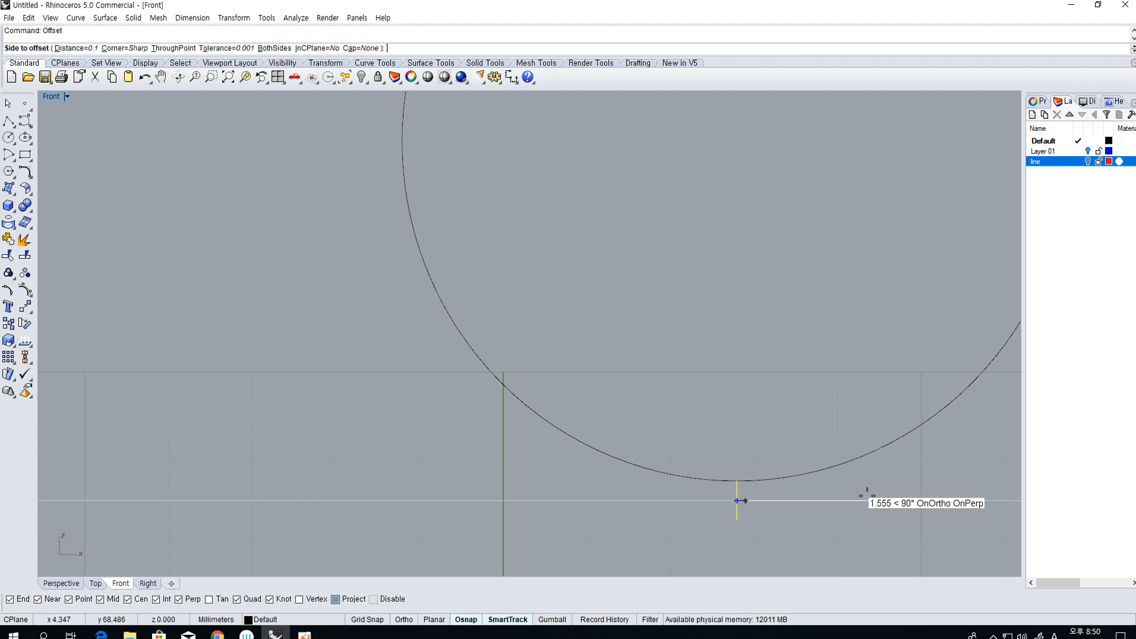
type("1")
key("Return")
type(".5")
key("Return")
type("25")
key("Return")
type(".25")
key("Return")
left_click(865, 492)
right_click_drag(791, 517, 787, 513)
right_click(712, 505)
left_click(709, 503)
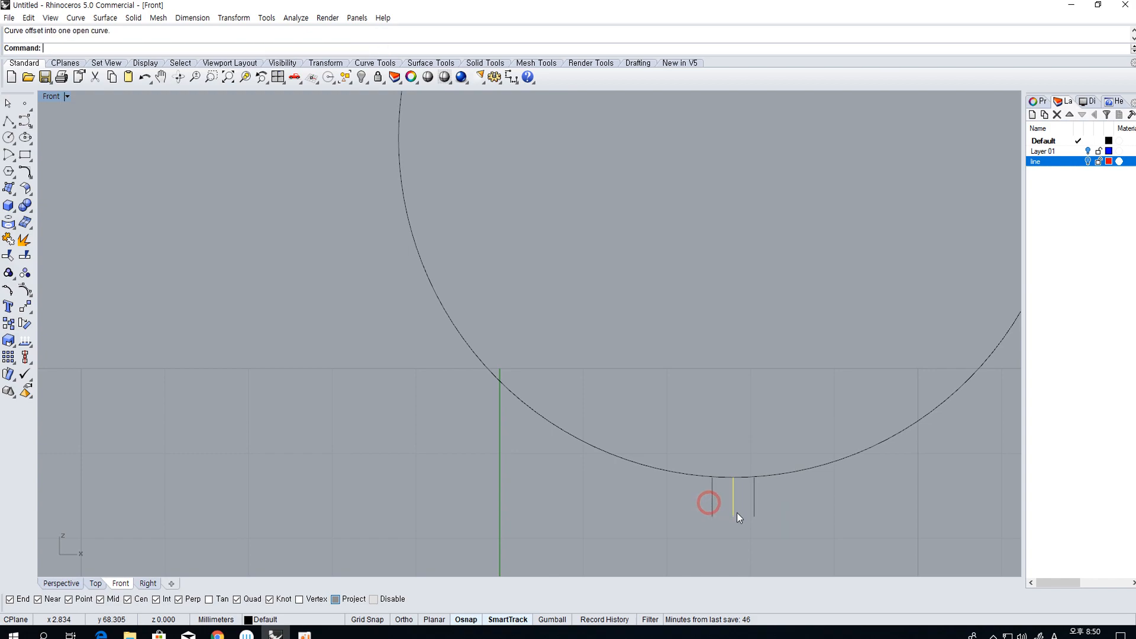
Move the two offset lines straight up so that they cross the circle's lower edge
left_click(754, 509)
left_click_drag(713, 504, 715, 501, "shift")
key("ctrl+z")
type("M")
key("Return")
left_click_drag(867, 542, 868, 528)
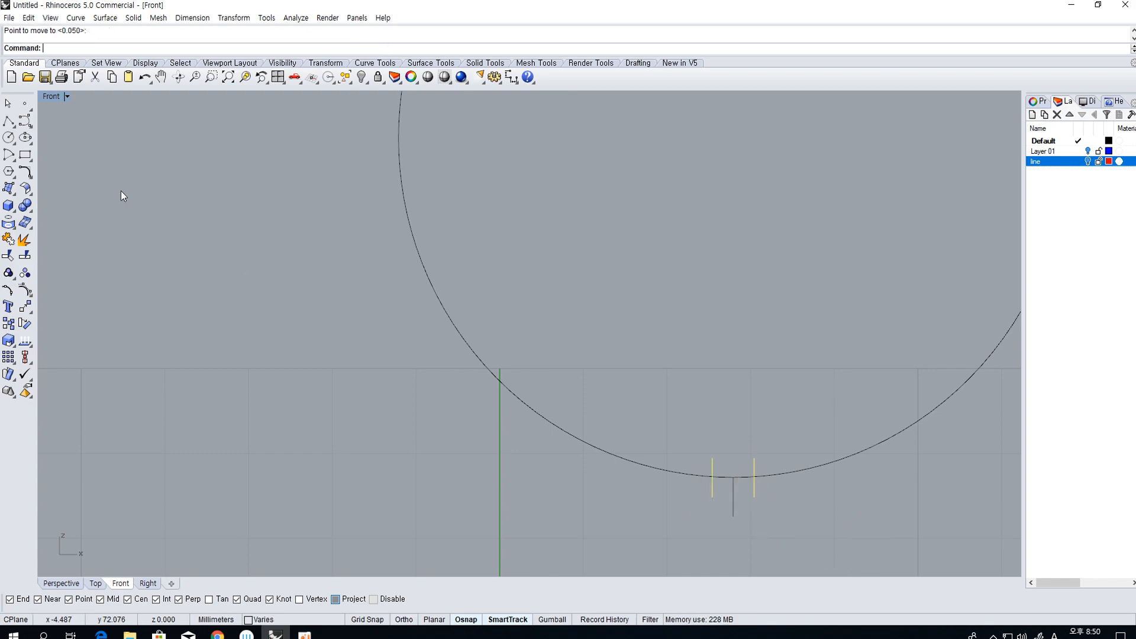
Connect the lower ends of the two short lines with a polyline and delete the original centre line
left_click(8, 121)
left_click(712, 497)
left_click(753, 496)
right_click(751, 499)
left_click(739, 515)
key("Delete")
Polar array the three-line tooth around the circle's centre with 20 items over 360 degrees
left_click_drag(771, 515, 690, 488)
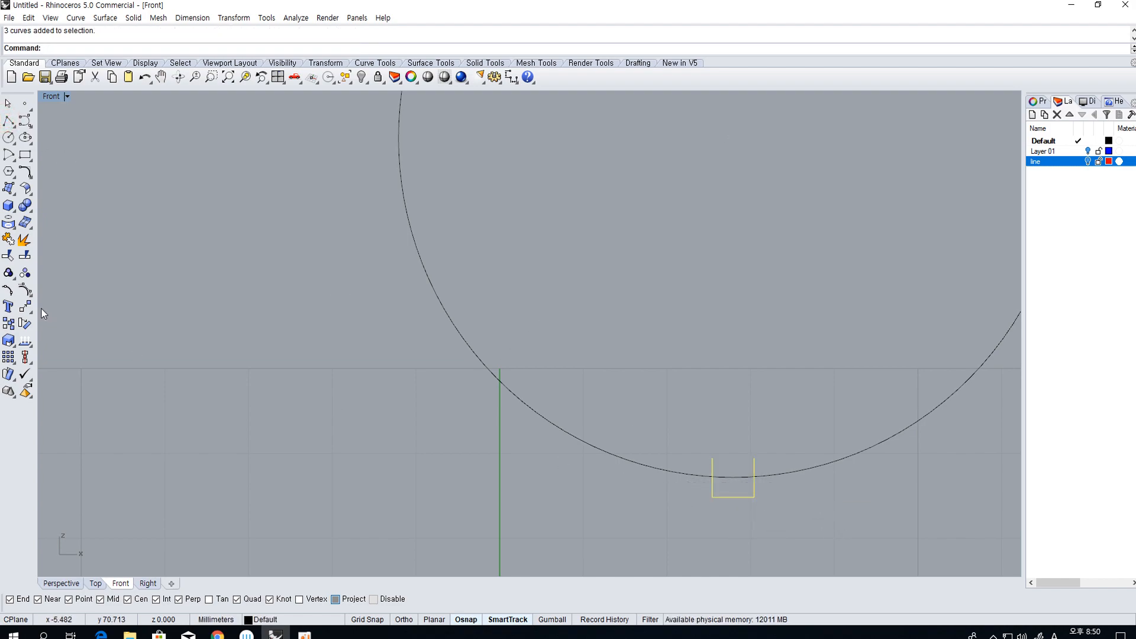
left_click(26, 306)
left_click(56, 351)
right_click_drag(821, 404, 633, 418)
left_click(675, 458)
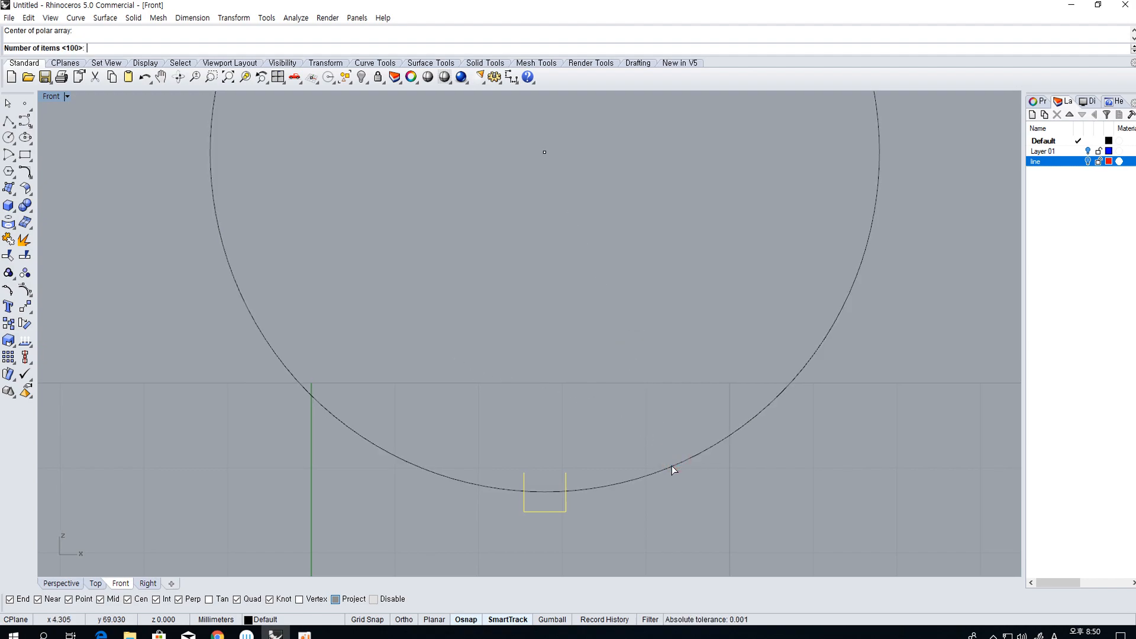
type("20")
key("Return")
key("Return")
key("Return")
scroll(672, 466, "down", 4)
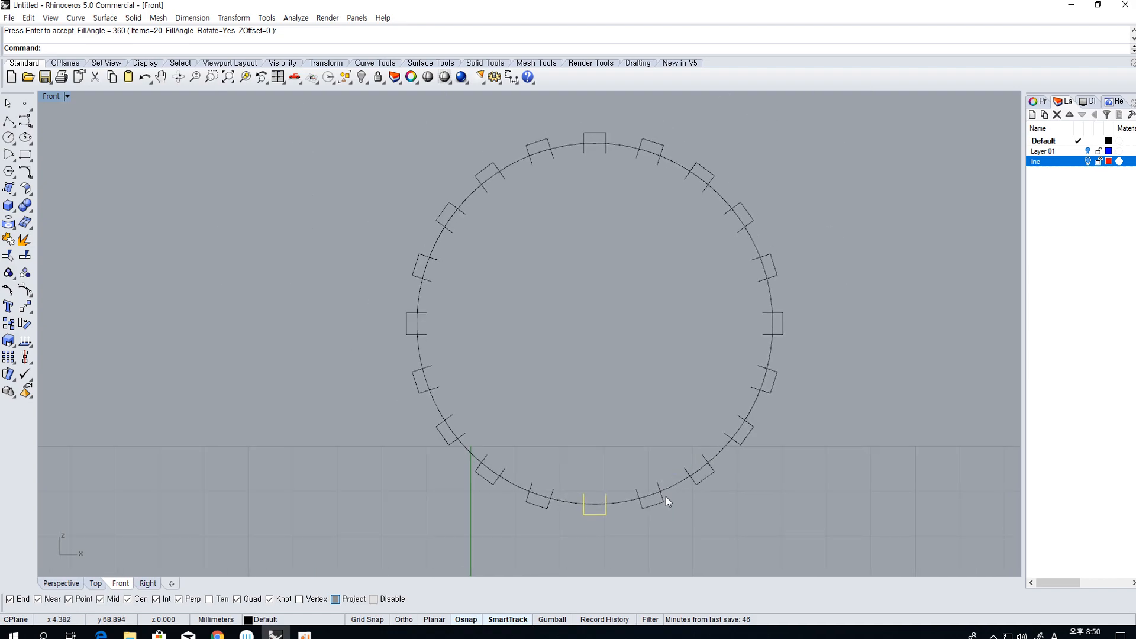
scroll(766, 382, "down", 1)
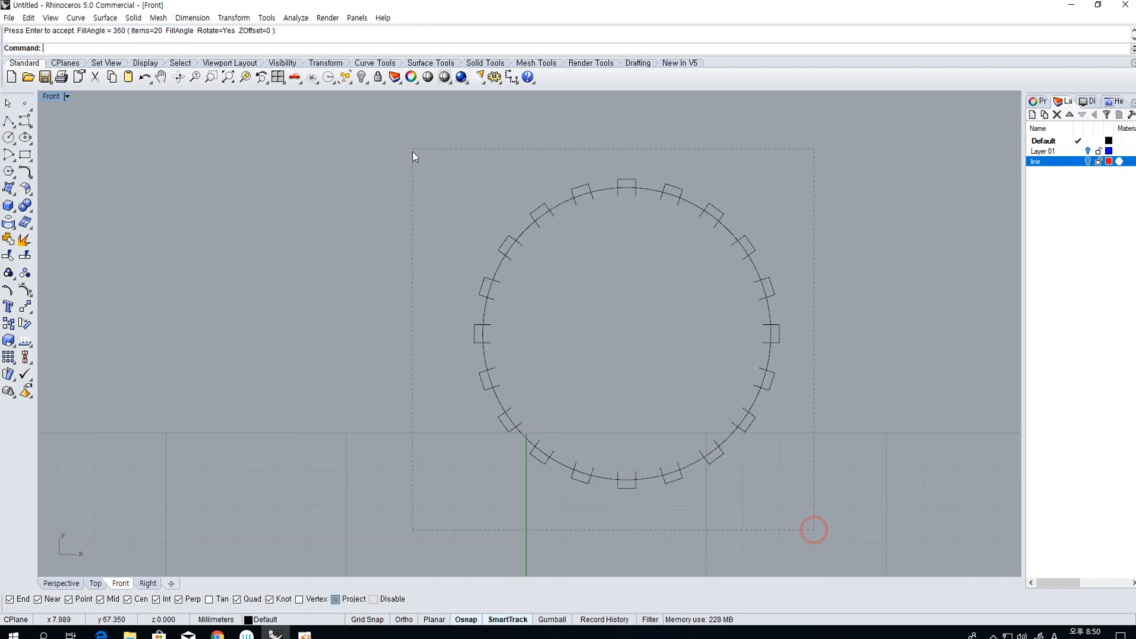
Use all curves as trim cutters and remove the inner line ends and the arc across the topmost tooth
left_click_drag(413, 152, 413, 151)
left_click(11, 254)
scroll(465, 246, "up", 6)
scroll(699, 186, "down", 6)
key("Escape")
left_click(736, 152, "shift")
right_click(736, 153)
scroll(735, 157, "up", 4)
left_click_drag(763, 194, 716, 168)
left_click(746, 170)
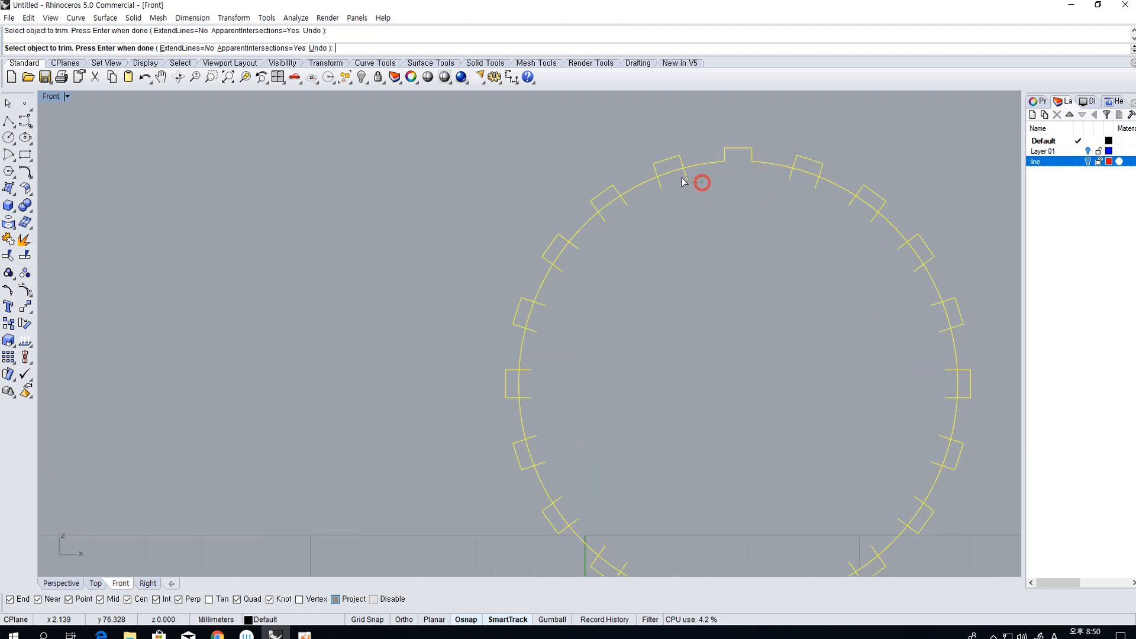
Trim the inner line ends and circle arcs from the four teeth on the wheel's upper-left side
left_click_drag(655, 190, 654, 184)
left_click_drag(673, 181, 669, 172)
left_click(610, 205)
left_click(601, 218)
left_click(572, 248)
left_click(555, 256)
left_click(558, 276)
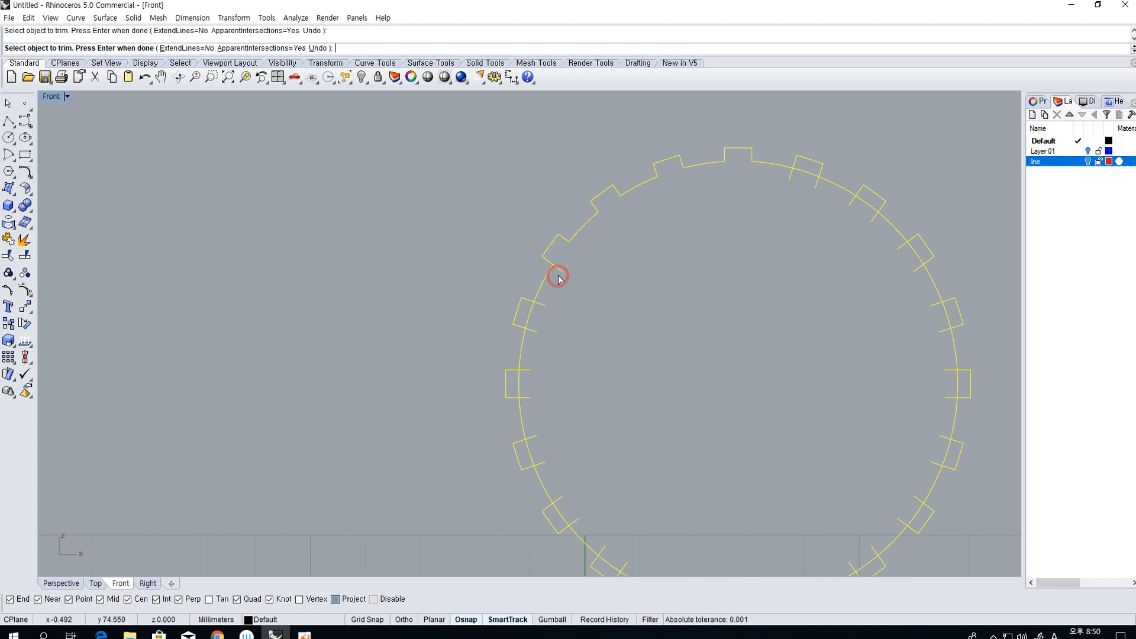
left_click(538, 307)
left_click(532, 330)
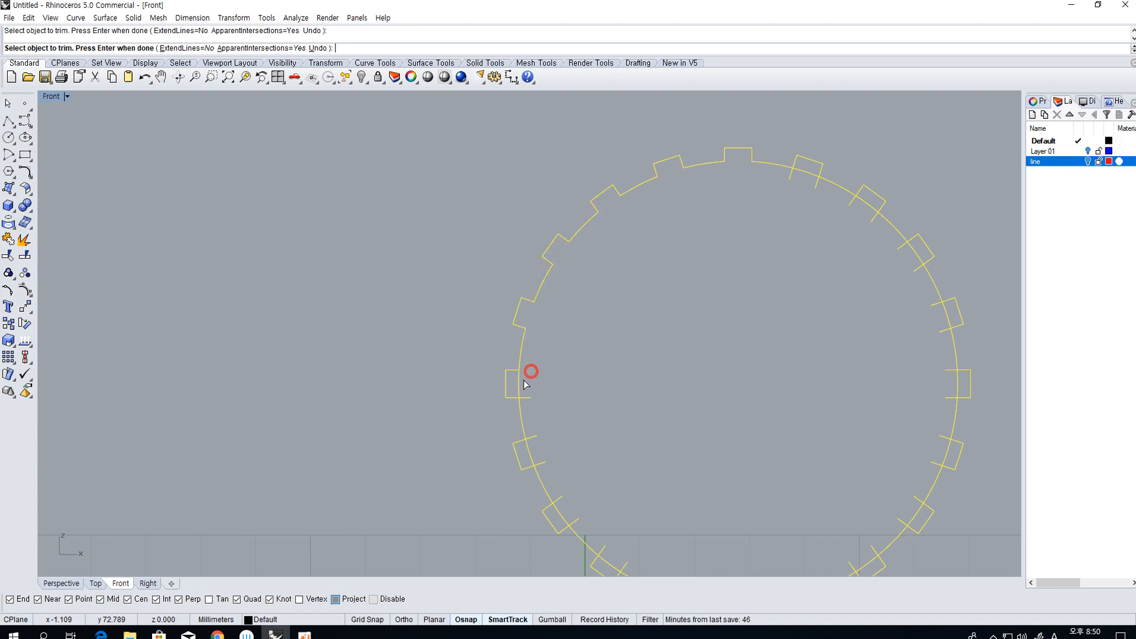
Trim the inner line ends and circle arcs from the teeth around the wheel's lower half
right_click_drag(534, 435, 533, 426)
left_click(541, 441)
left_click(572, 472)
left_click(578, 486)
left_click(595, 487)
left_click(632, 508)
left_click(646, 514)
left_click(652, 514)
left_click(698, 518)
left_click(703, 525)
left_click(721, 521)
left_click(759, 516)
left_click(774, 521)
left_click(786, 500)
left_click(819, 483)
left_click(831, 486)
left_click(840, 469)
left_click(868, 439)
left_click(881, 436)
left_click(885, 420)
Trim the inner line ends and circle arcs from the remaining teeth up the wheel's right side
right_click_drag(901, 353, 798, 398)
left_click(800, 430)
left_click(815, 417)
left_click(809, 404)
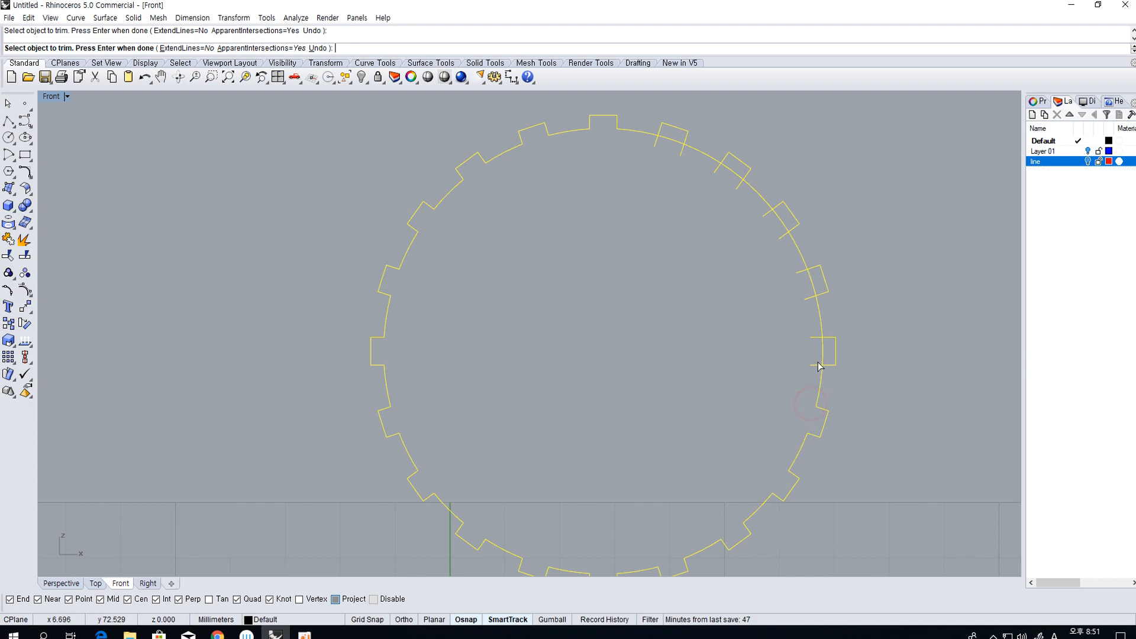
left_click(821, 356)
left_click(816, 338)
left_click(798, 271)
left_click(732, 171)
left_click(714, 168)
left_click(681, 153)
left_click(672, 137)
left_click(656, 143)
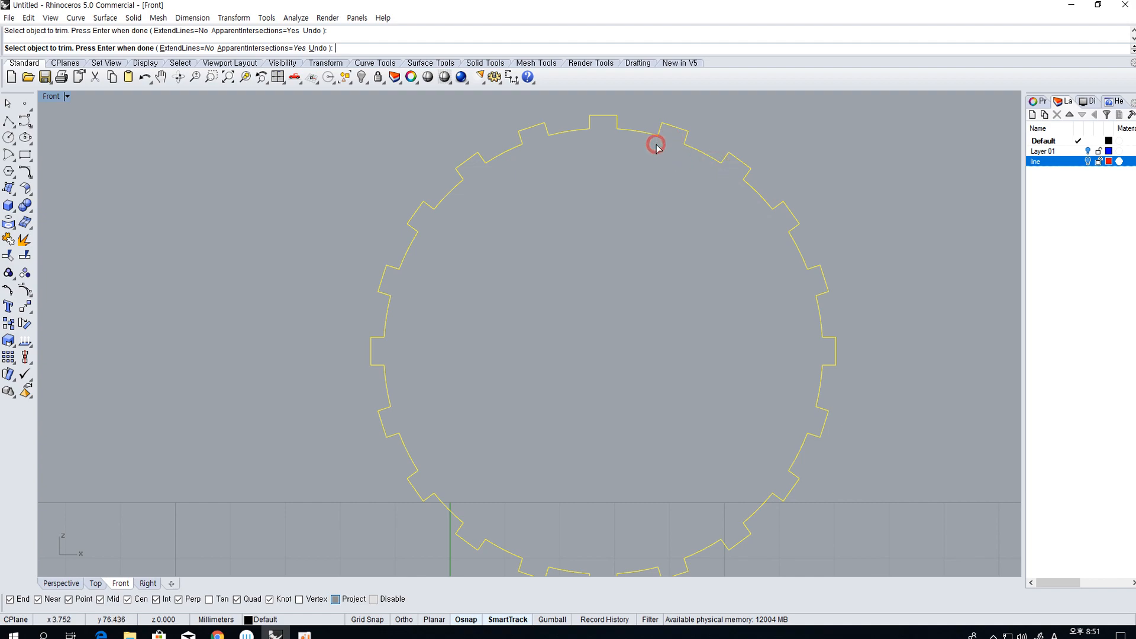
Join the trimmed curves into one closed toothed outline, and show the hidden housing parts in the four-view layout
key("Return")
key("ctrl+j")
scroll(619, 284, "down", 5)
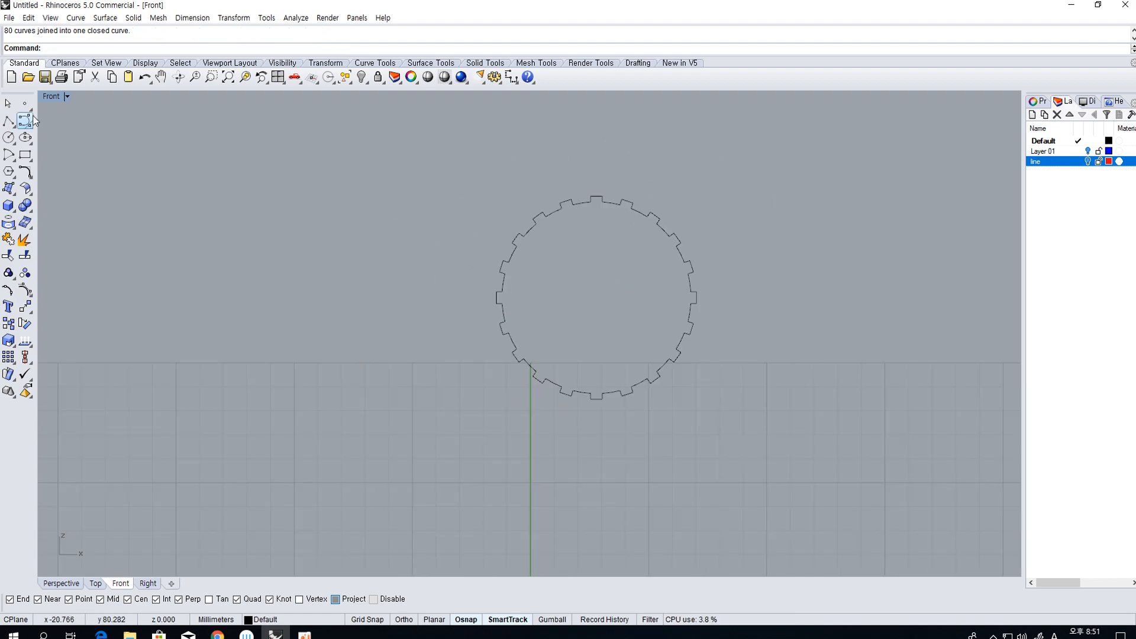
double_click(52, 97)
left_click(659, 190)
right_click(362, 78)
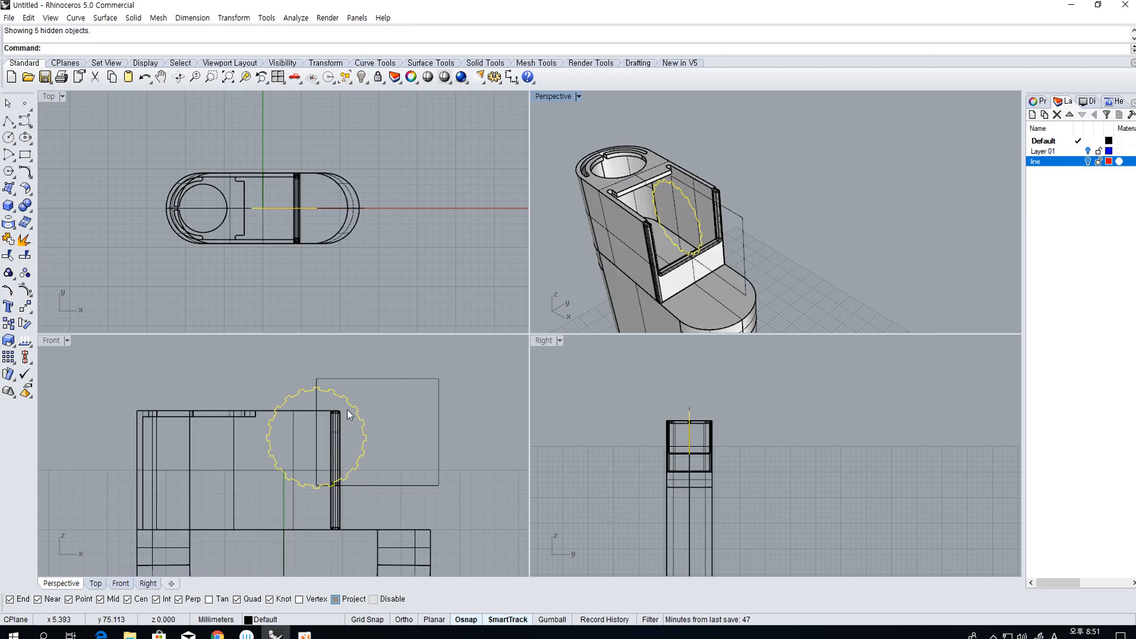
Try to offset the toothed outline inward by 1 mm, and delete the inner curve
scroll(358, 431, "up", 2)
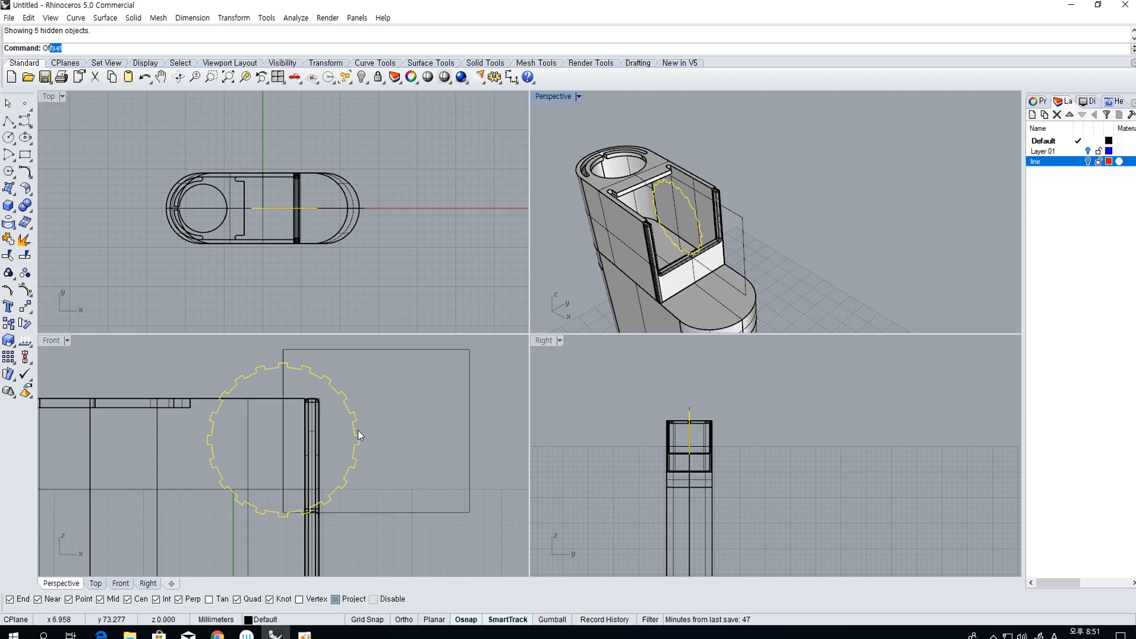
key("Return")
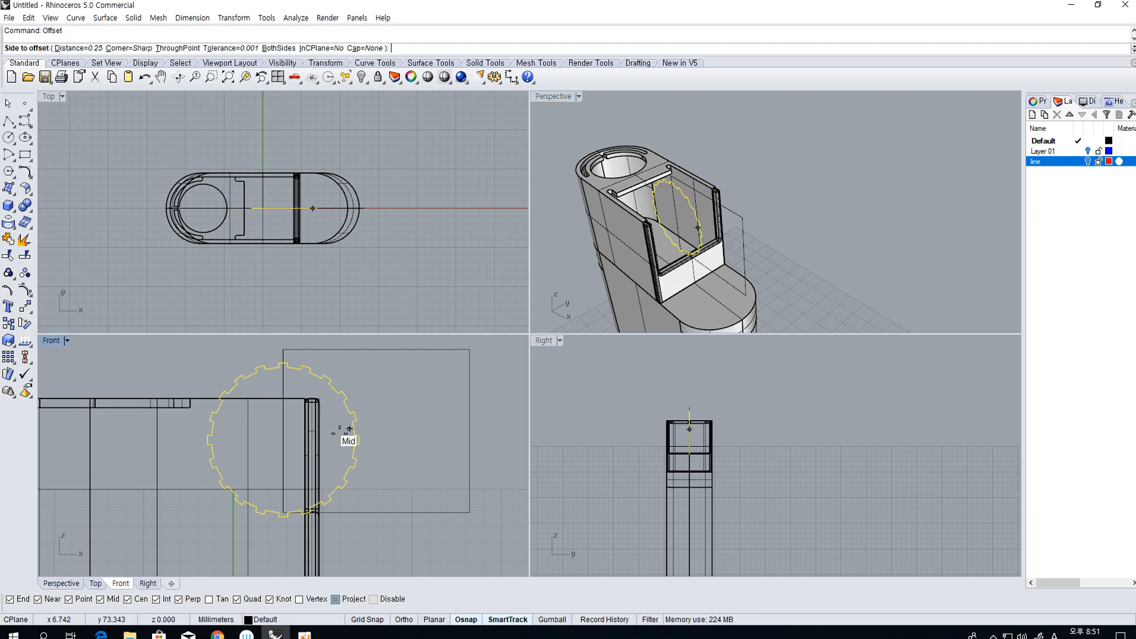
left_click(328, 439)
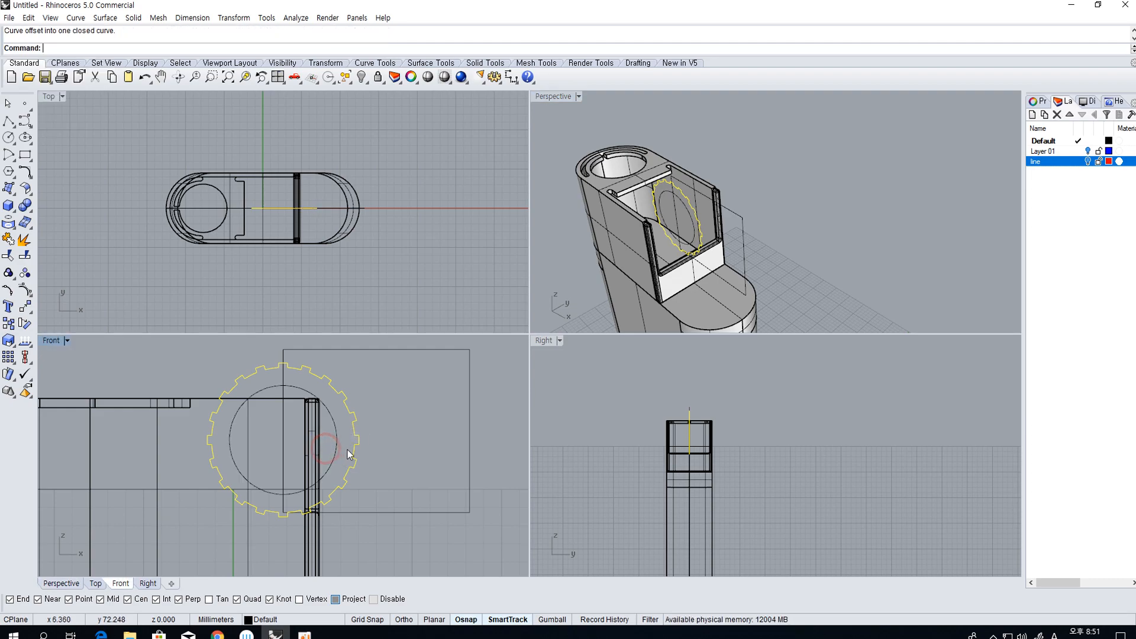
scroll(349, 446, "up", 8)
scroll(309, 453, "down", 4)
left_click(309, 454)
scroll(309, 455, "up", 3)
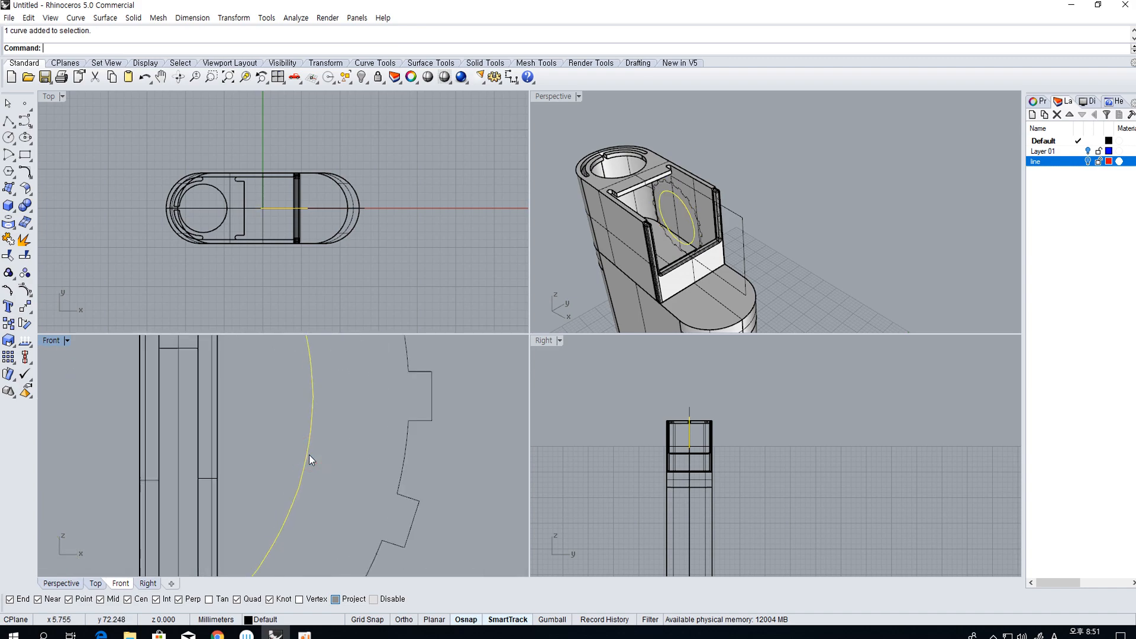
scroll(308, 457, "up", 10)
scroll(308, 464, "down", 18)
key("Delete")
right_click(309, 465)
left_click(348, 478)
right_click(345, 477)
right_click(336, 476)
left_click(349, 477)
right_click(332, 474)
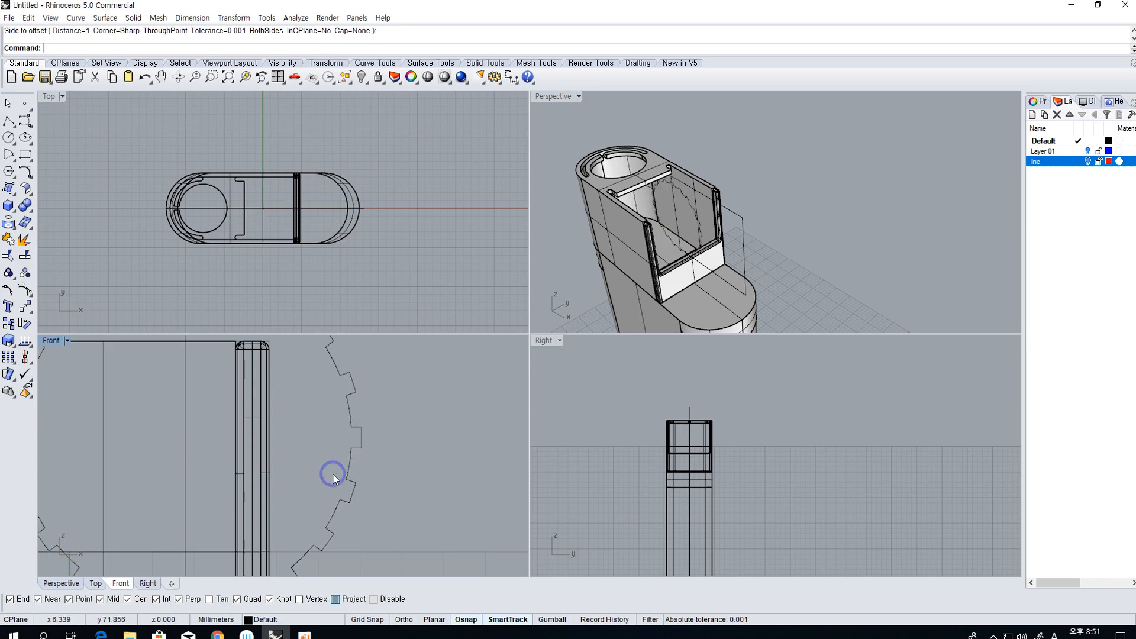
Offset the toothed outline inward by a distance smaller than 1 mm to make a smooth inner curve
left_click(348, 475)
type(".2")
key("Return")
left_click(339, 472)
scroll(317, 485, "up", 5)
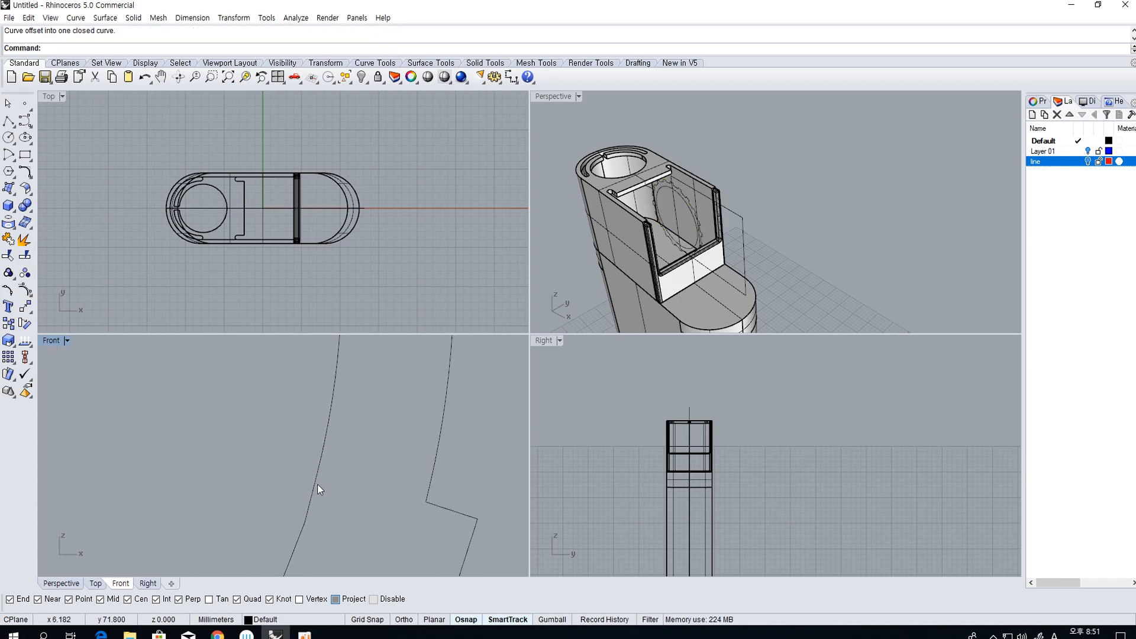
scroll(321, 489, "down", 2)
Move the toothed outline 4 mm sideways from the housing's centreline onto the inner side wall in the Top view
left_click(383, 561)
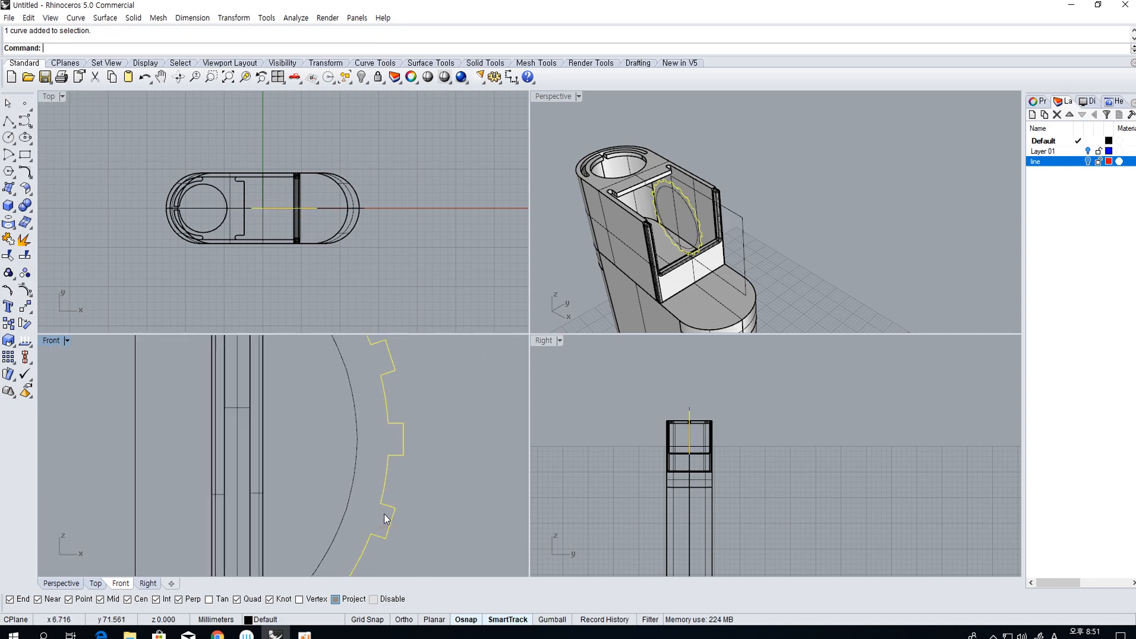
scroll(382, 526, "down", 3)
left_click(391, 486)
left_click(351, 461)
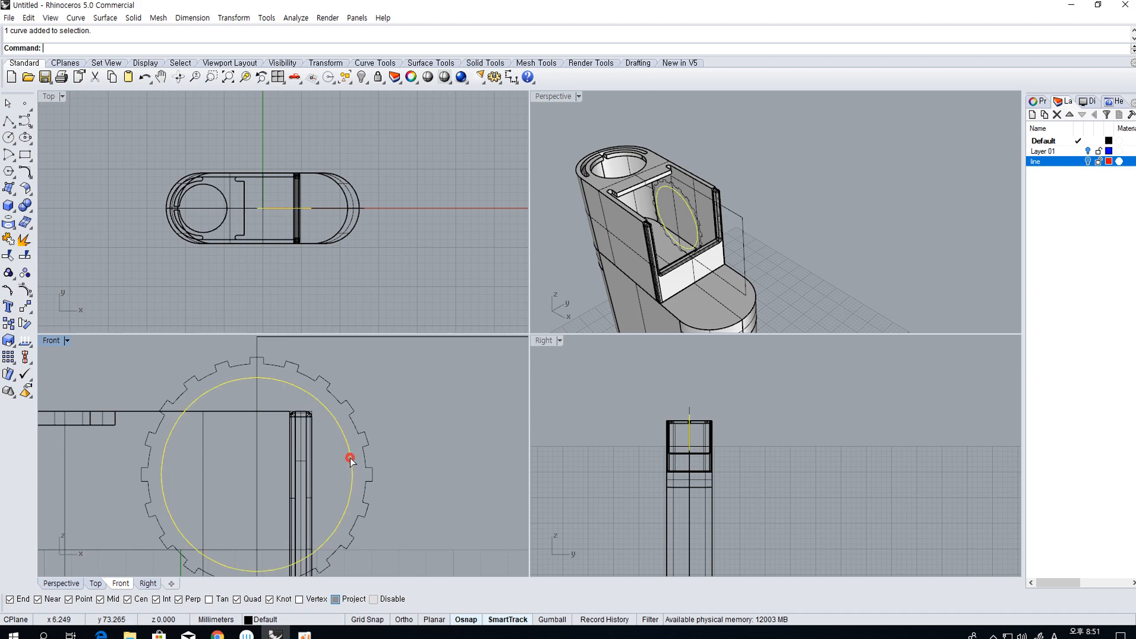
left_click(704, 233)
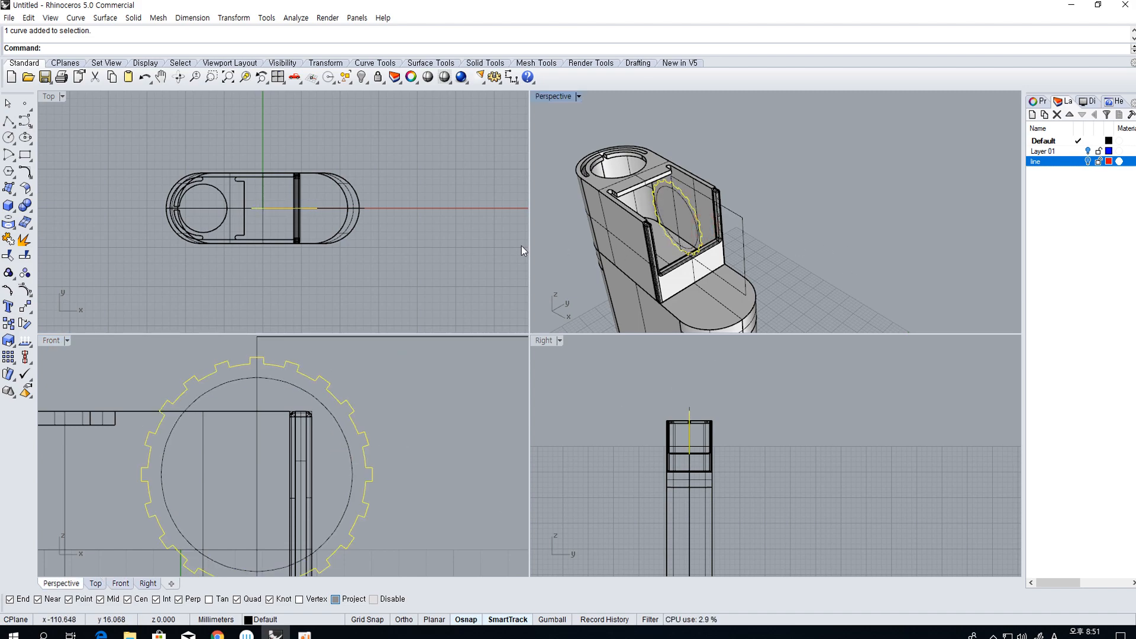
type("M")
key("Return")
left_click(280, 208)
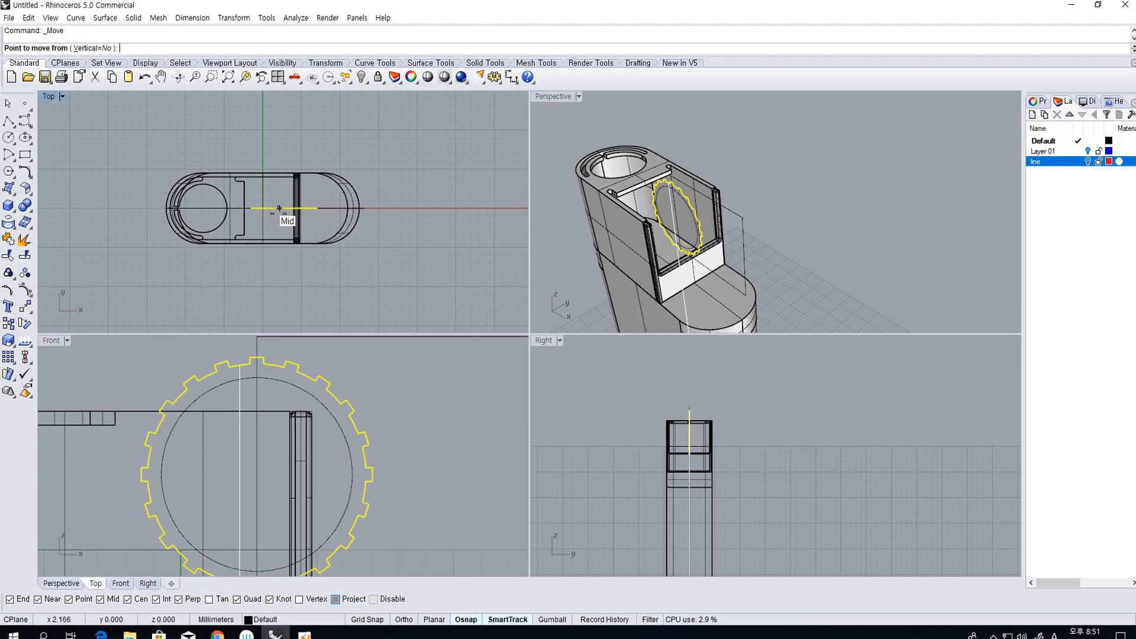
left_click(280, 240)
Extrude the toothed outline as a one-sided solid about 1 mm thick towards the inside of the housing
left_click(5, 209)
left_click(60, 243)
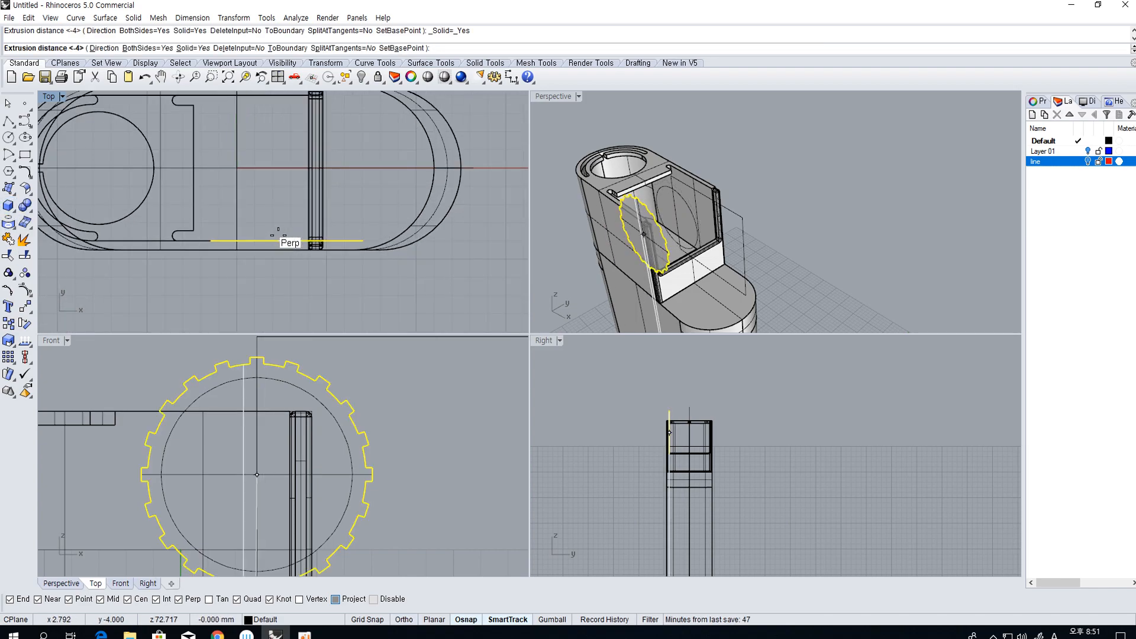
type("b")
key("Return")
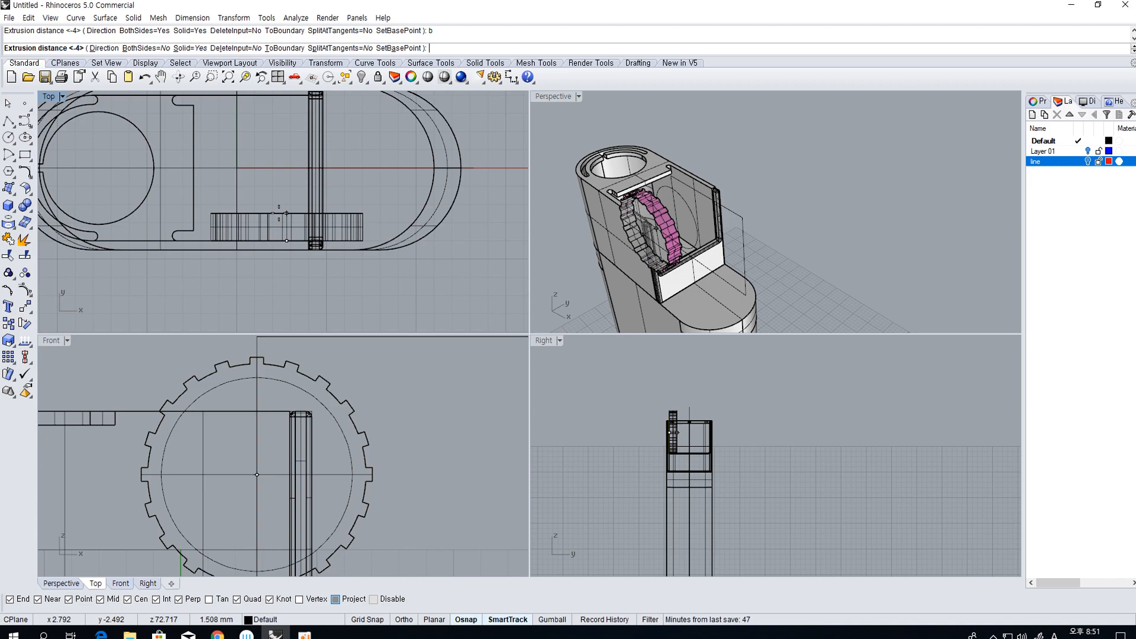
key("Return")
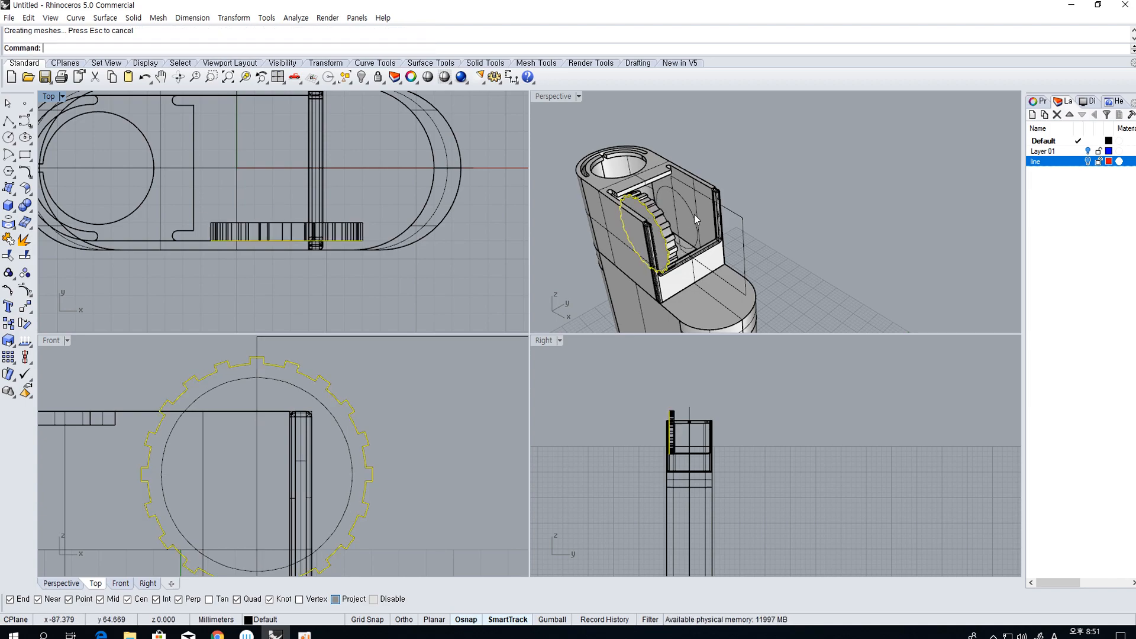
Mirror a copy of the toothed disc across the housing's lengthwise centreline to the opposite wall
left_click(369, 228)
left_click(366, 229)
right_click_drag(354, 211, 357, 268)
scroll(358, 266, "down", 1)
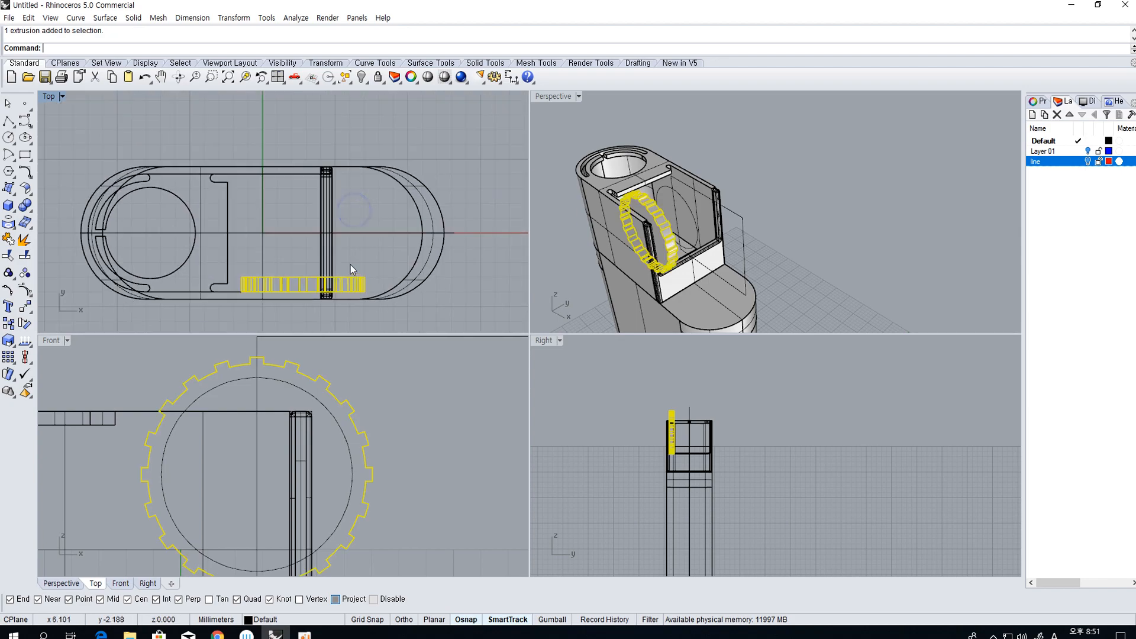
key("Return")
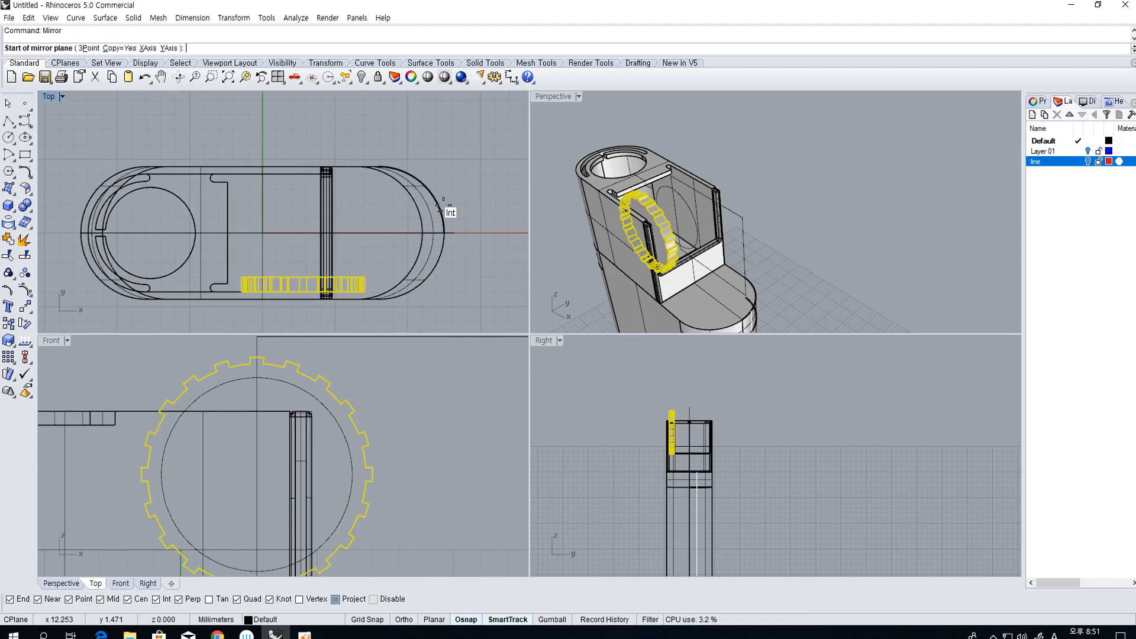
left_click(443, 233)
left_click(483, 228)
Extrude the inner curve to both sides as a solid drum that spans the gap between the two toothed discs
right_click_drag(621, 225, 657, 230)
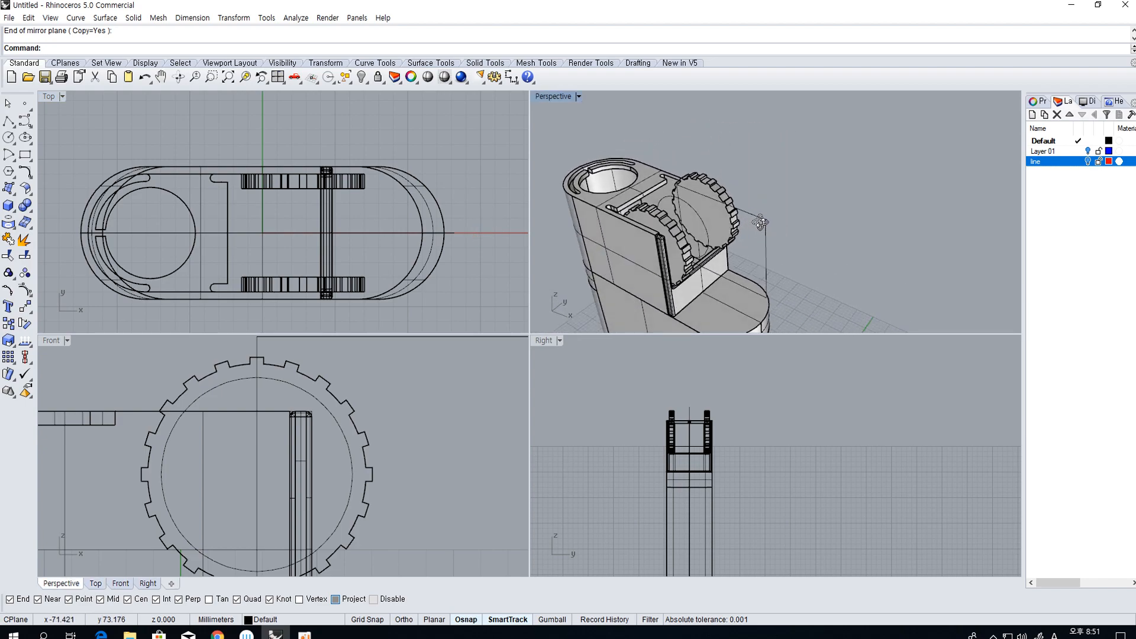
left_click(658, 230)
left_click(9, 205)
left_click(62, 241)
left_click(329, 195)
left_click(761, 244)
right_click_drag(784, 239, 696, 195)
key("Escape")
Narrow the drum between the toothed discs with a one-directional scale about the centreline in the Right view
scroll(682, 188, "up", 3)
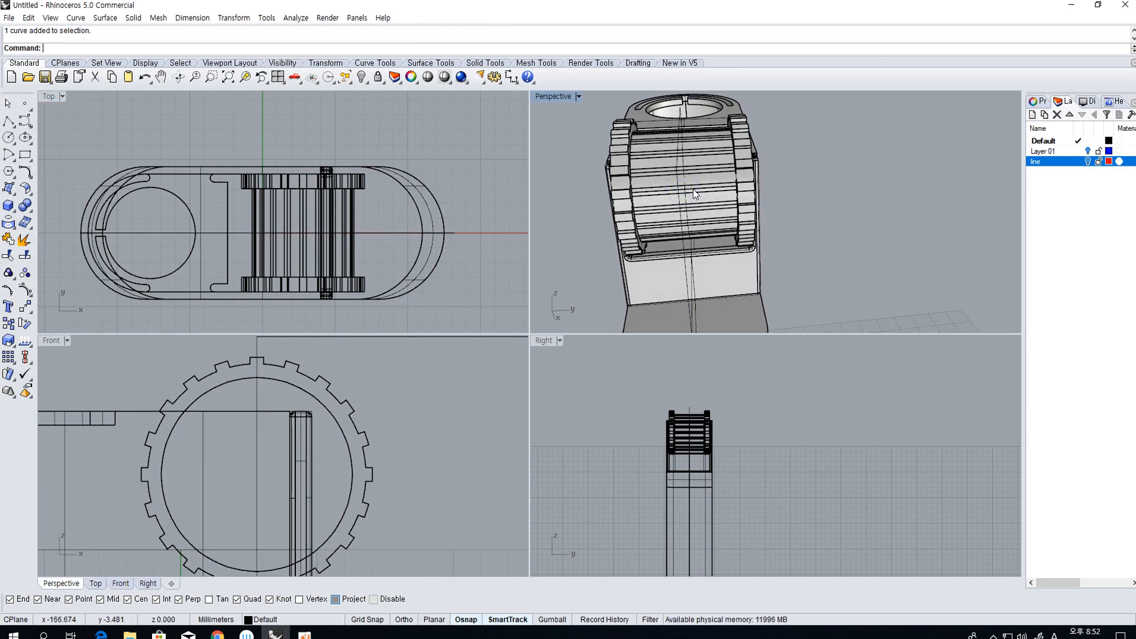
left_click(660, 190)
left_click(13, 344)
left_click(59, 351)
scroll(729, 439, "up", 6)
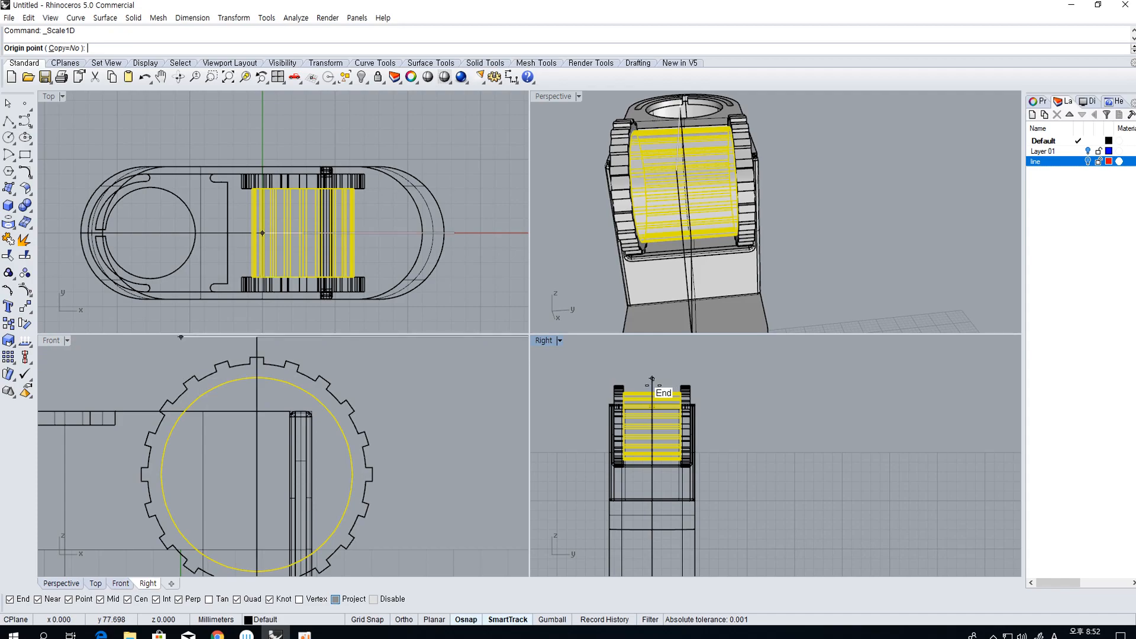
left_click(652, 391)
left_click(800, 403, "shift")
left_click(759, 396)
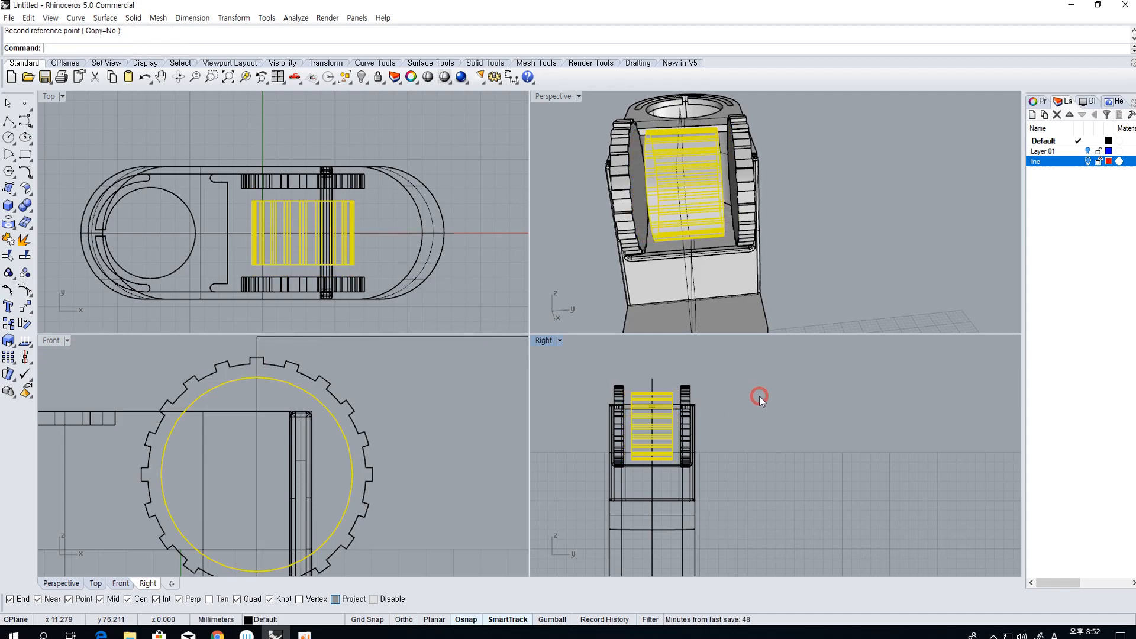
Move one toothed disc straight inward in the Right view to close its gap with the drum's end face
left_click(620, 393)
key("Return")
scroll(624, 389, "up", 4)
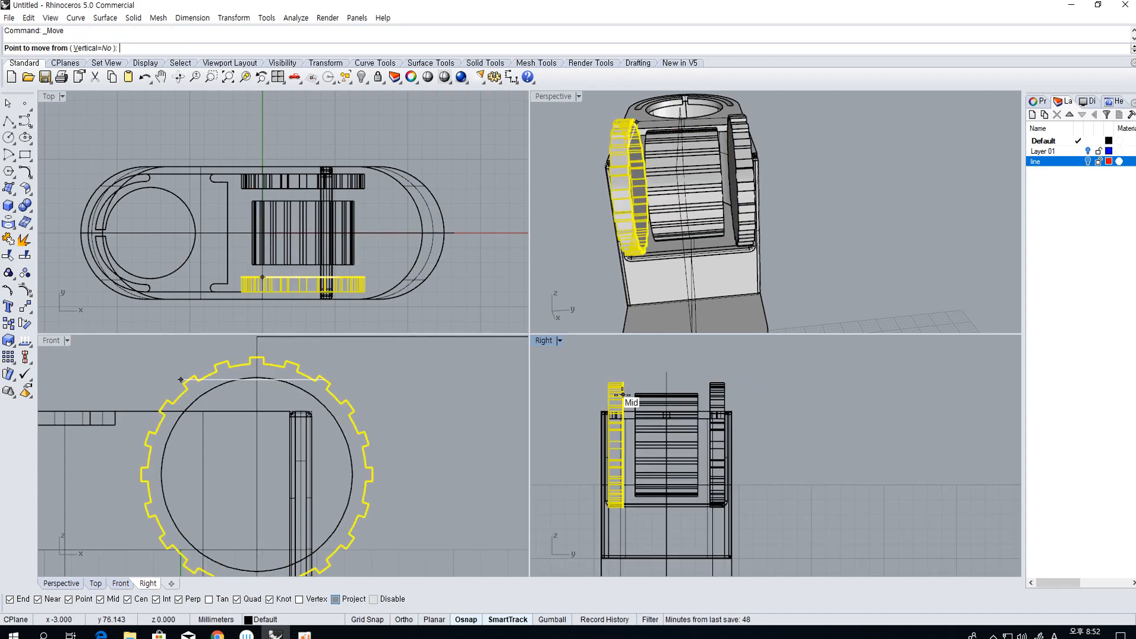
left_click(623, 392)
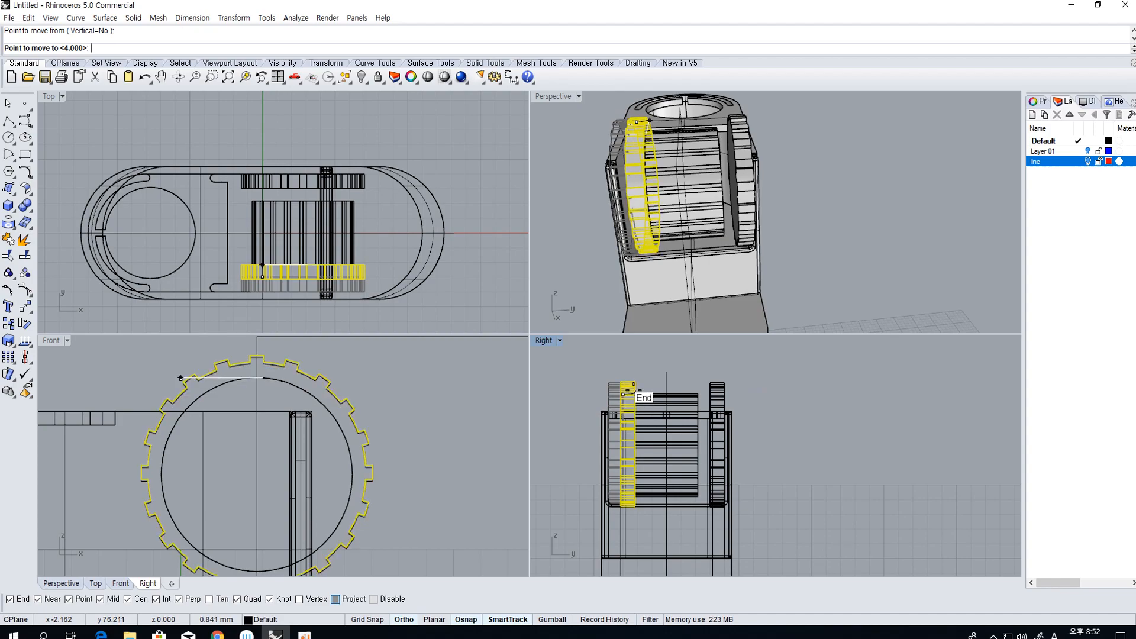
key("Escape")
key("Return")
left_click(623, 441)
left_click(636, 441)
Move the opposite toothed disc straight inward in the Right view to sit against the drum's other end
left_click(726, 442)
left_click(713, 441)
left_click(712, 442)
right_click(712, 441)
right_click(711, 443)
left_click(710, 444)
left_click(698, 444)
left_click(799, 439)
Draw a circle of about 0.9 mm radius at the toothed wheel's centre in the Front view
right_click_drag(723, 300, 712, 264)
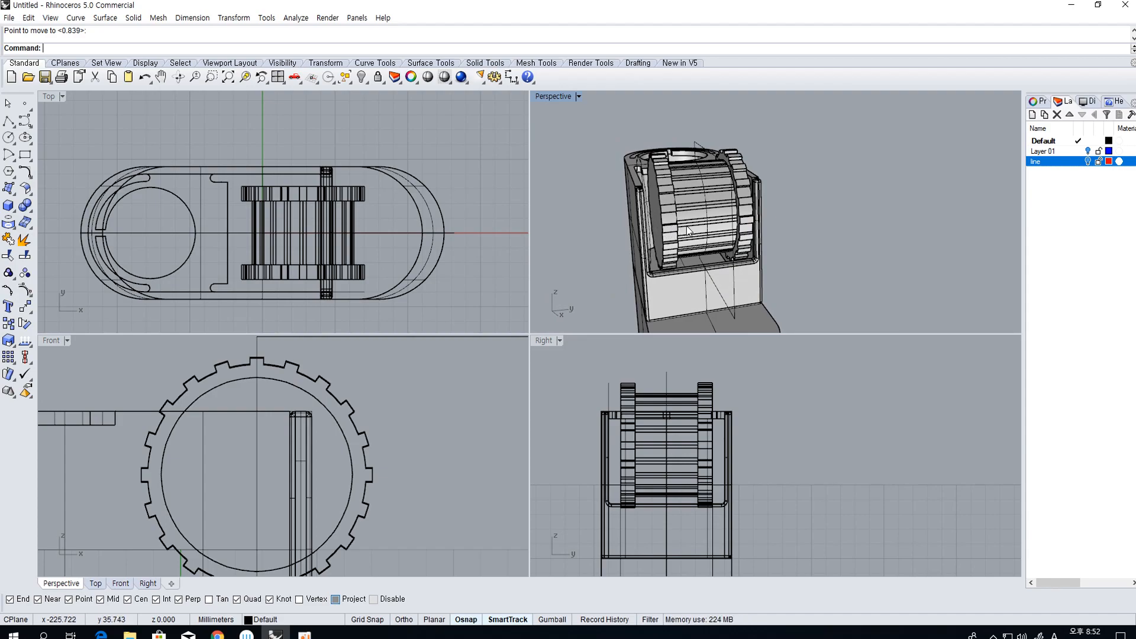
mouse_move(688, 231)
right_mouse_down()
mouse_move(681, 256)
mouse_move(670, 224)
right_mouse_up()
scroll(287, 414, "down", 3)
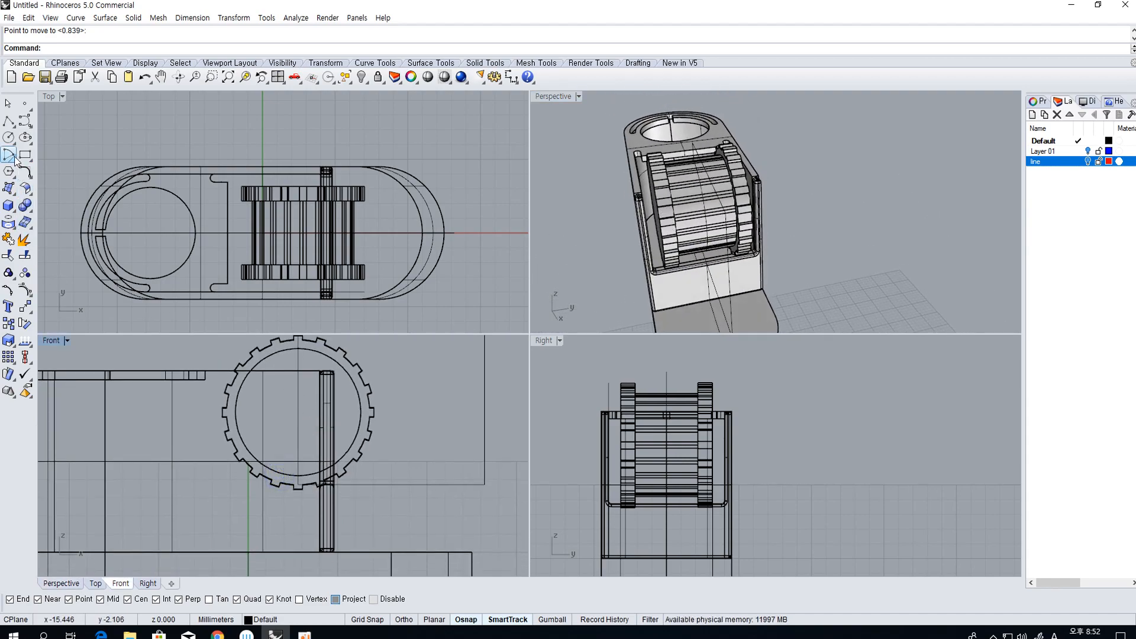
left_click(8, 137)
scroll(278, 419, "up", 3)
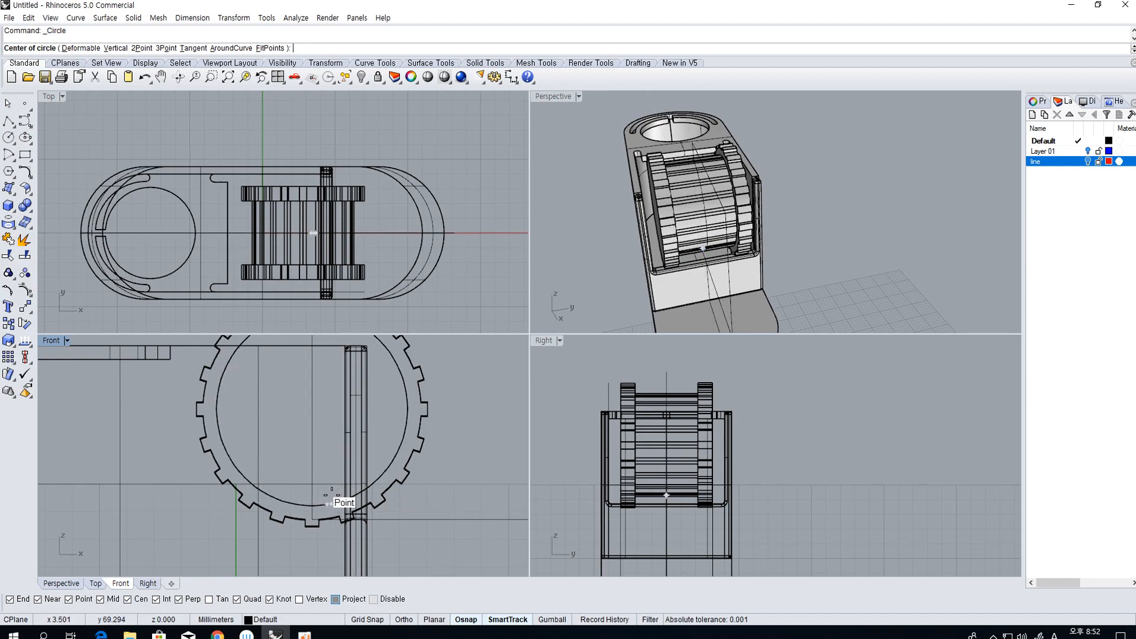
scroll(388, 456, "up", 6)
left_click(393, 452)
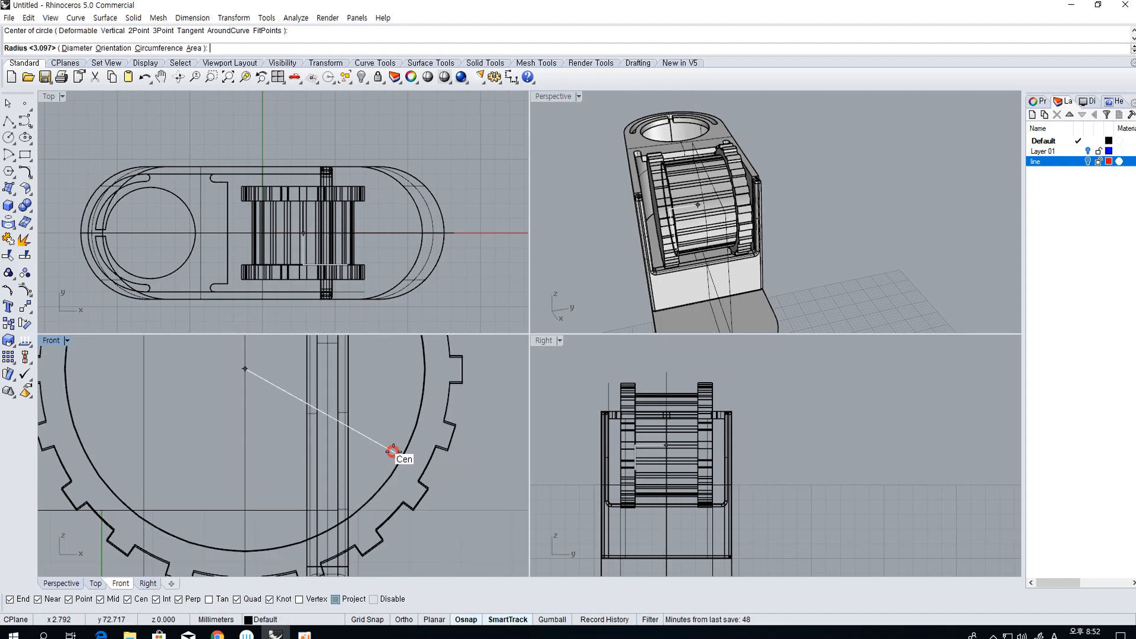
scroll(365, 466, "down", 6)
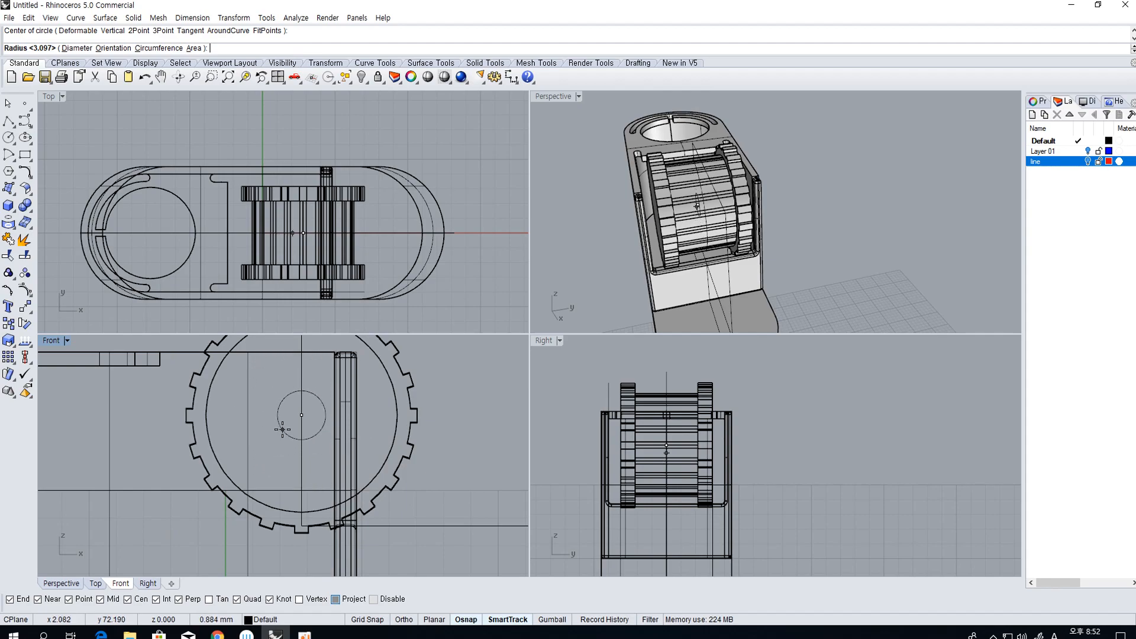
left_click(282, 429)
Extrude the small centre circle to both sides as a solid axle reaching across the housing's interior
left_click(8, 205)
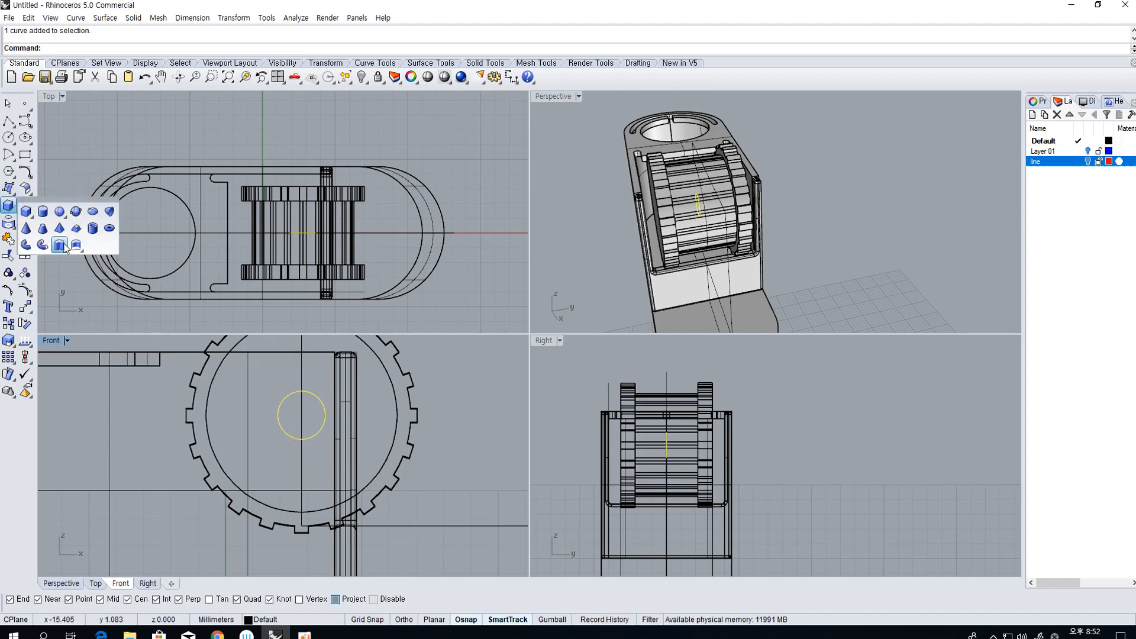
left_click(59, 241)
left_click(302, 281)
right_click_drag(609, 239, 778, 95)
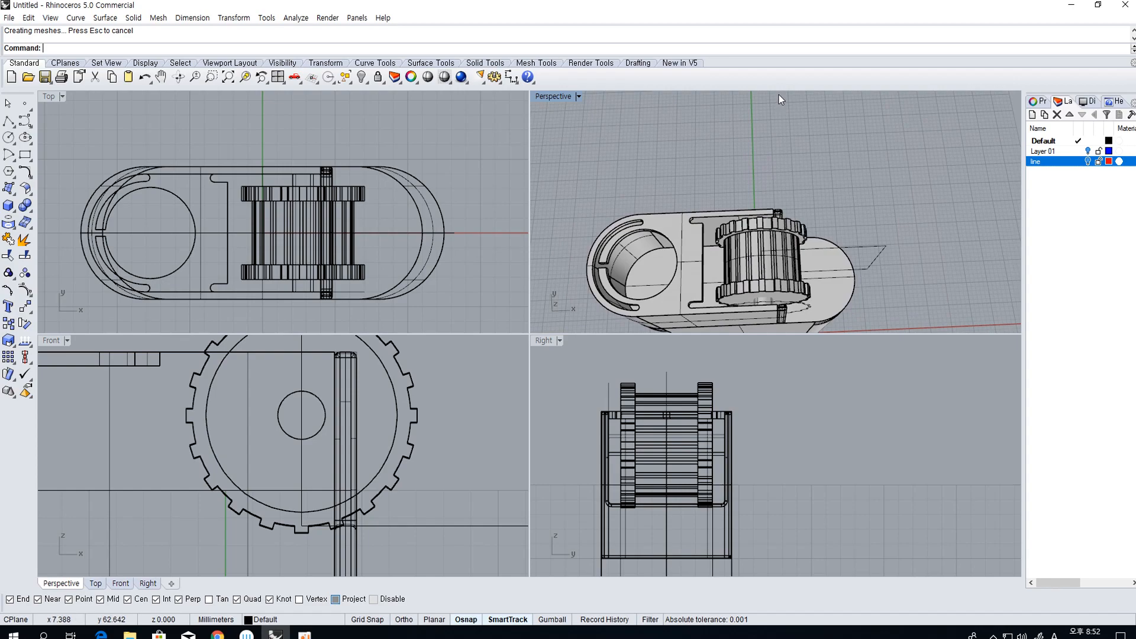
Draw a centre-based rectangle in the Top view at the midpoint of the opening's inner edge, as wide as the drum
scroll(321, 448, "down", 6)
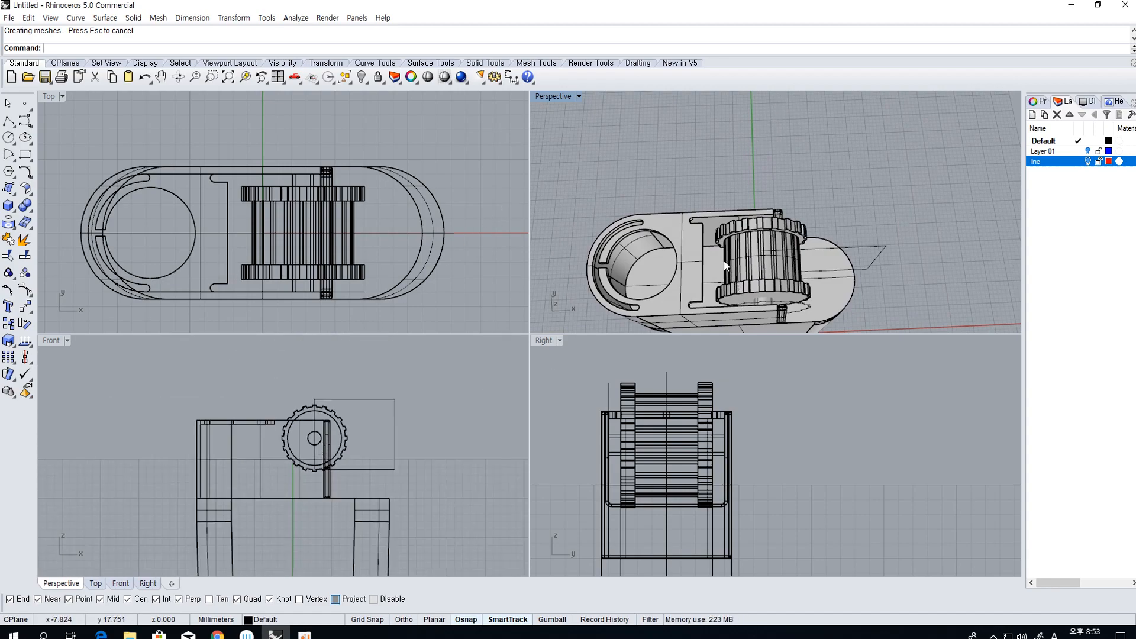
left_click(25, 154)
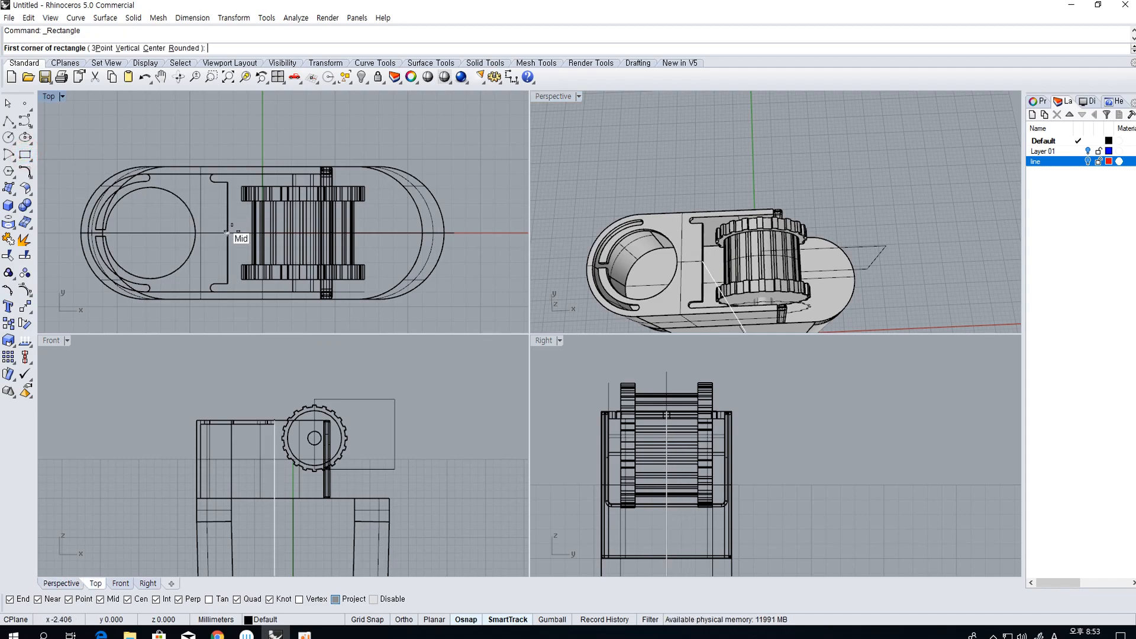
type("c")
key("Return")
left_click(228, 233)
left_click(266, 263)
left_click(219, 264)
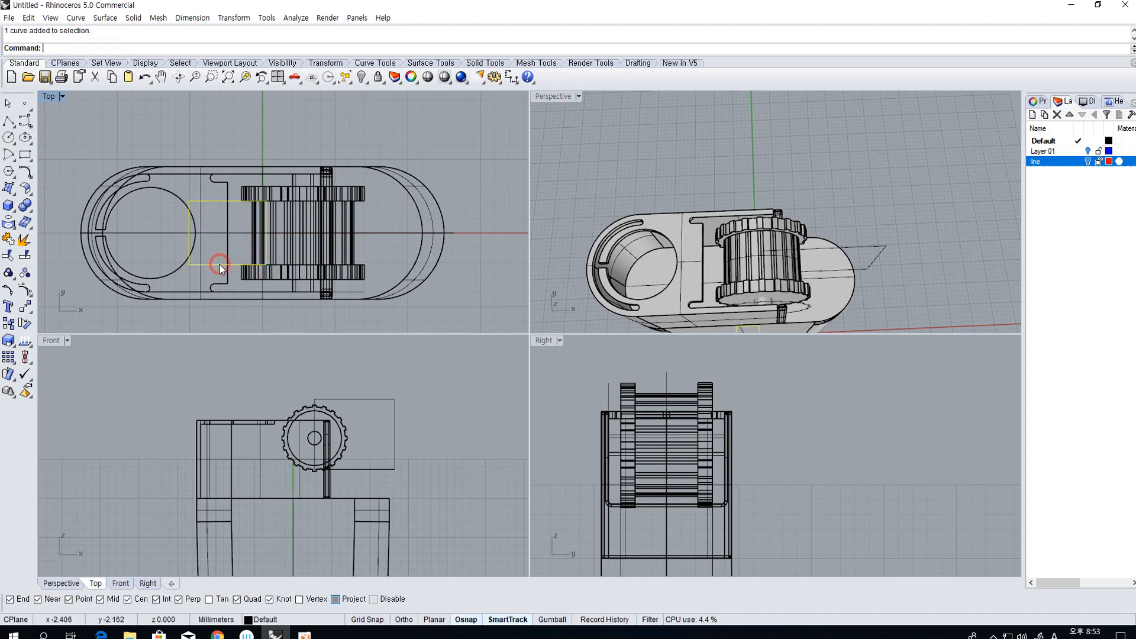
Move the rectangle's two control points farthest from the drum onto the line of the opening's inner edge
key("F10")
left_click_drag(176, 171, 207, 274)
type("m")
key("Return")
left_click(190, 264)
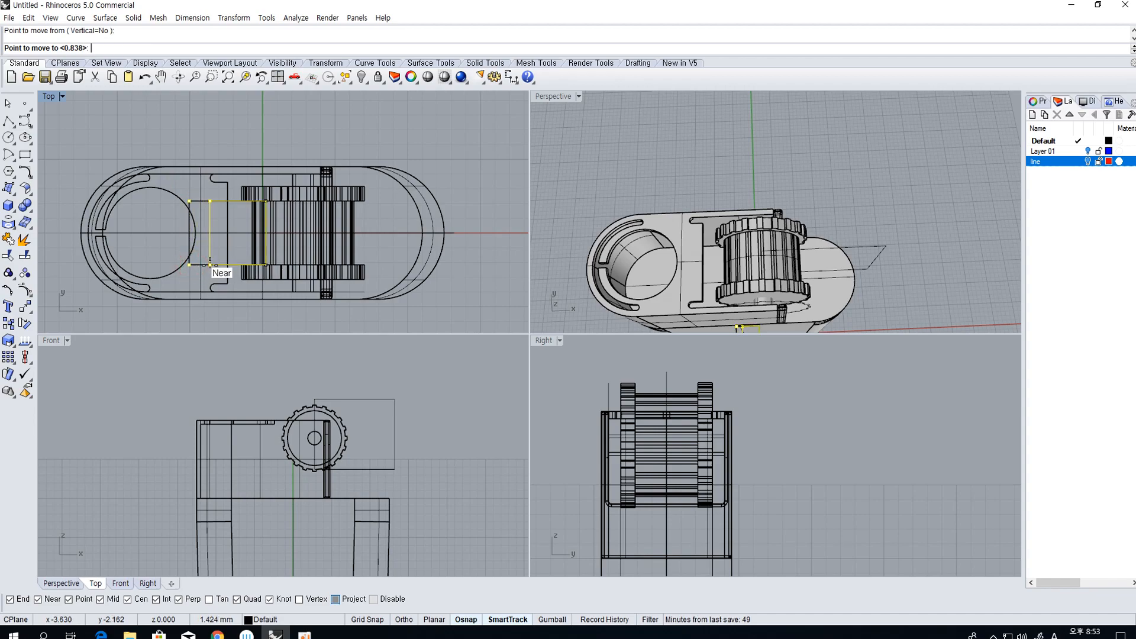
left_click(227, 264)
Scale the rectangle's two drum-side control points closer together about the centreline with a one-directional scale, forming a trapezoid
left_click_drag(259, 164, 272, 290)
left_click(8, 342)
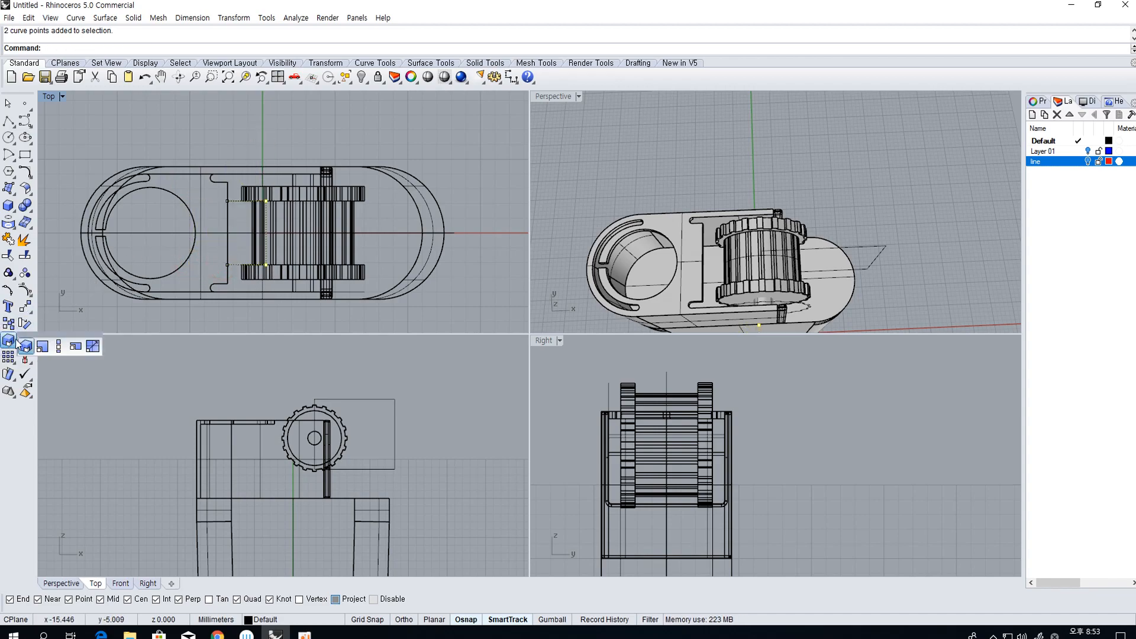
left_click(59, 347)
left_click(266, 232)
left_click(266, 122)
left_click(280, 152)
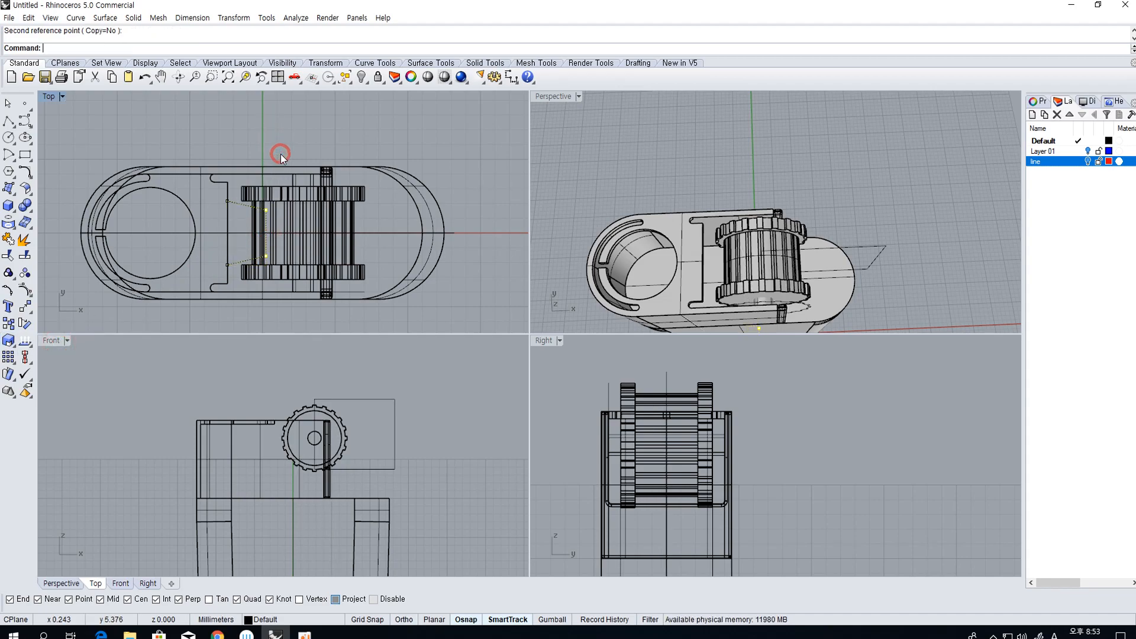
left_click(254, 207)
left_click(272, 237)
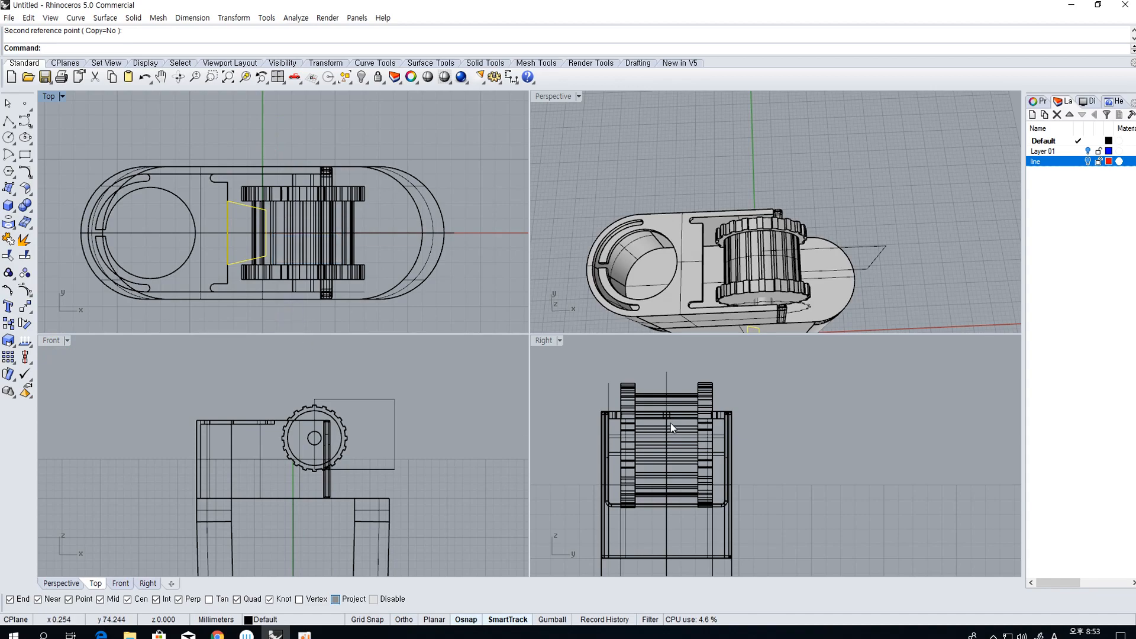
Move the trapezoid straight up in the Front view to the upper edge of the housing's top plate
scroll(686, 363, "down", 2)
scroll(352, 404, "down", 6)
type("m")
key("Return")
left_click(386, 480)
left_click(385, 356)
scroll(340, 360, "up", 5)
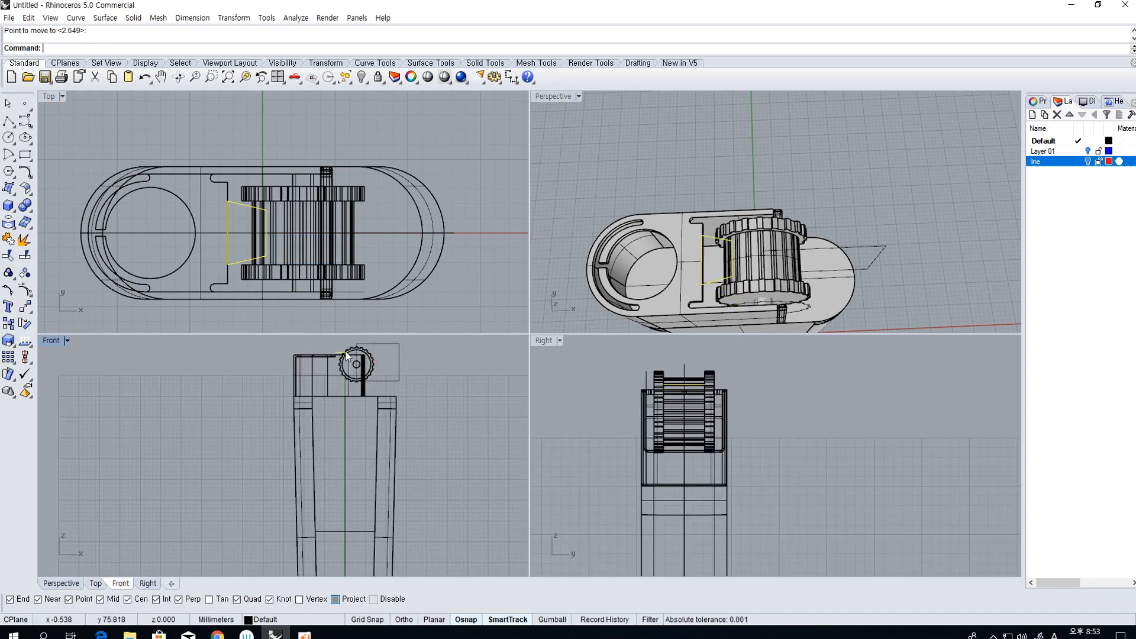
key("Return")
left_click(298, 359)
left_click(297, 368)
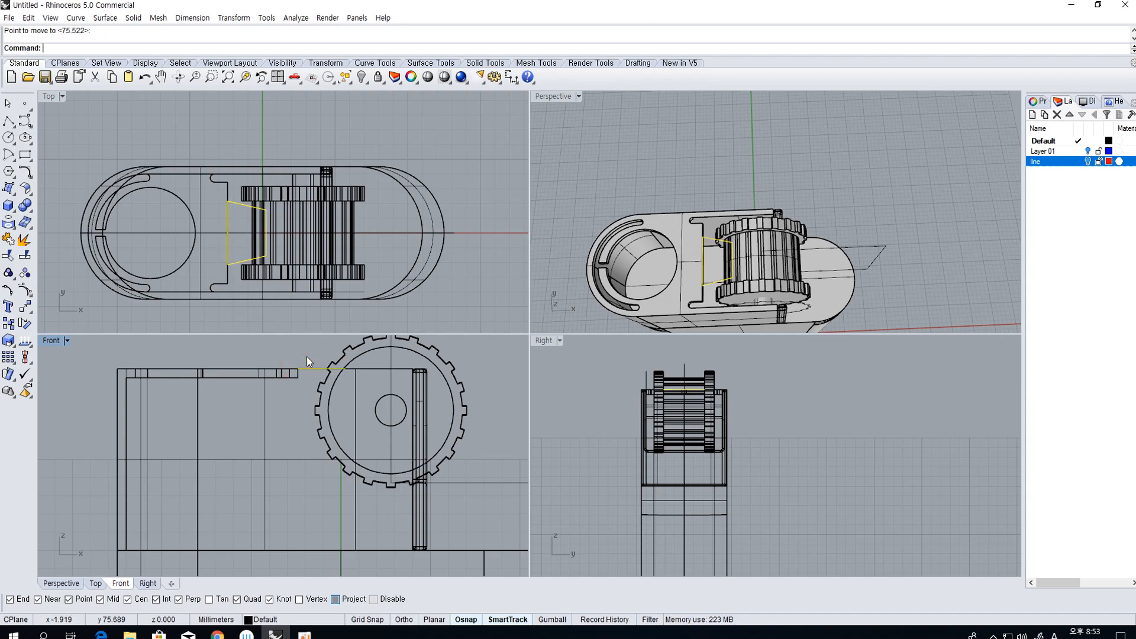
Move the control points at the trapezoid's narrow end about 1 mm farther over the drum
key("F10")
left_click_drag(248, 114, 274, 273)
key("Return")
left_click(475, 246)
left_click(490, 248)
key("Escape")
key("Escape")
Isolate the drum and the trapezoid outline by hiding all other objects
left_click(278, 240)
left_click(279, 241)
left_click(283, 246, "shift")
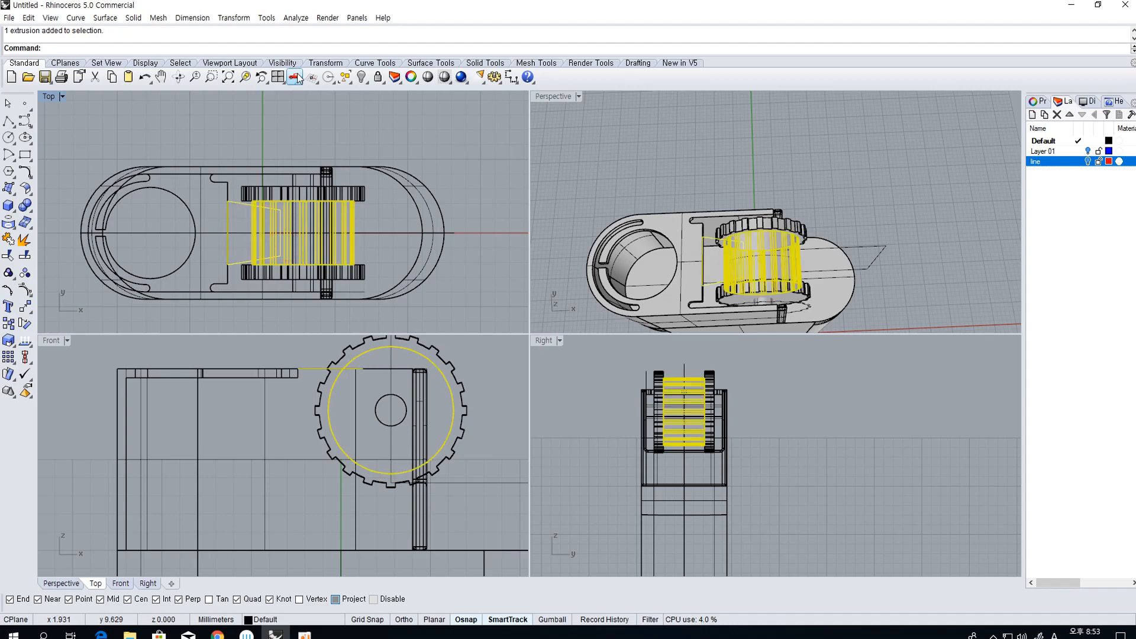
left_click(362, 77)
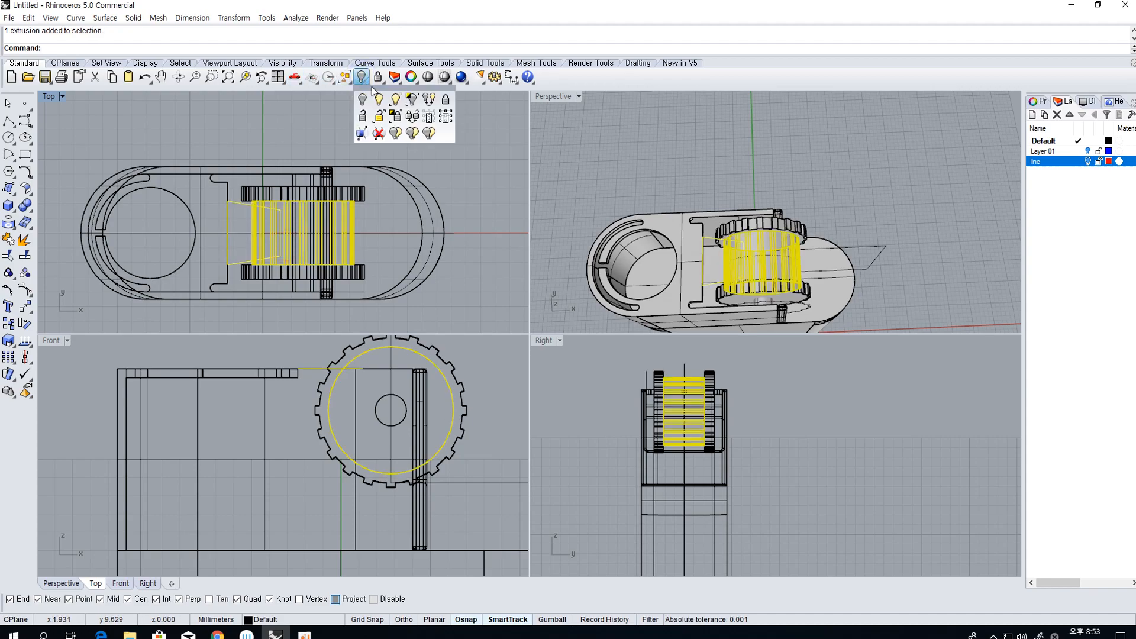
left_click(410, 100)
Explode the trapezoid outline and move its short edge up onto the drum's surface in the Front view
left_click(241, 259)
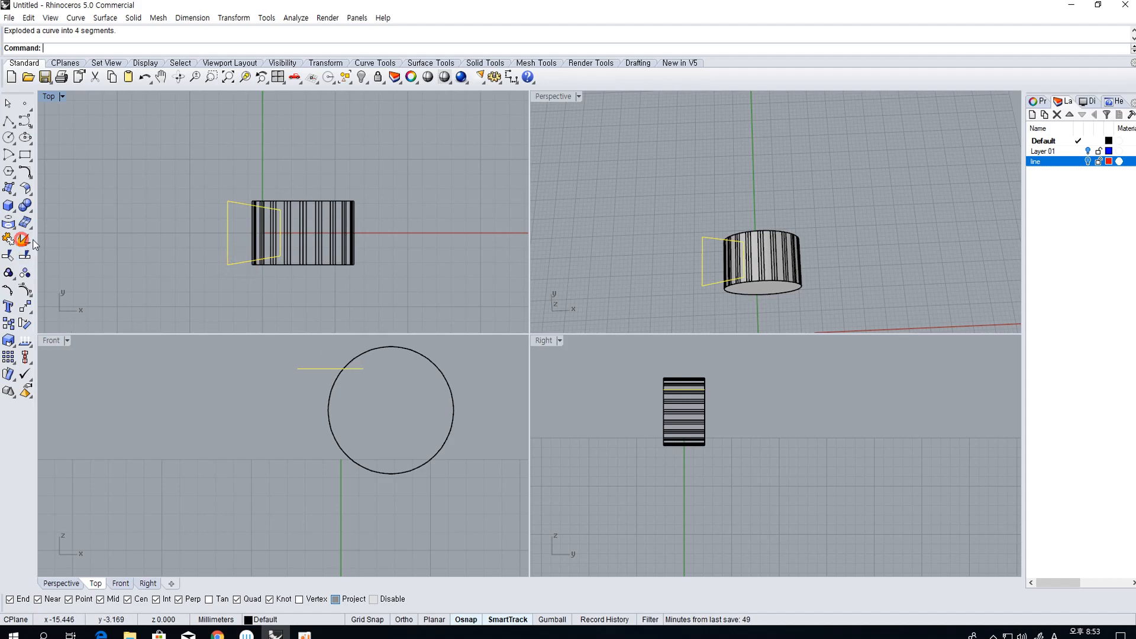
left_click(280, 220)
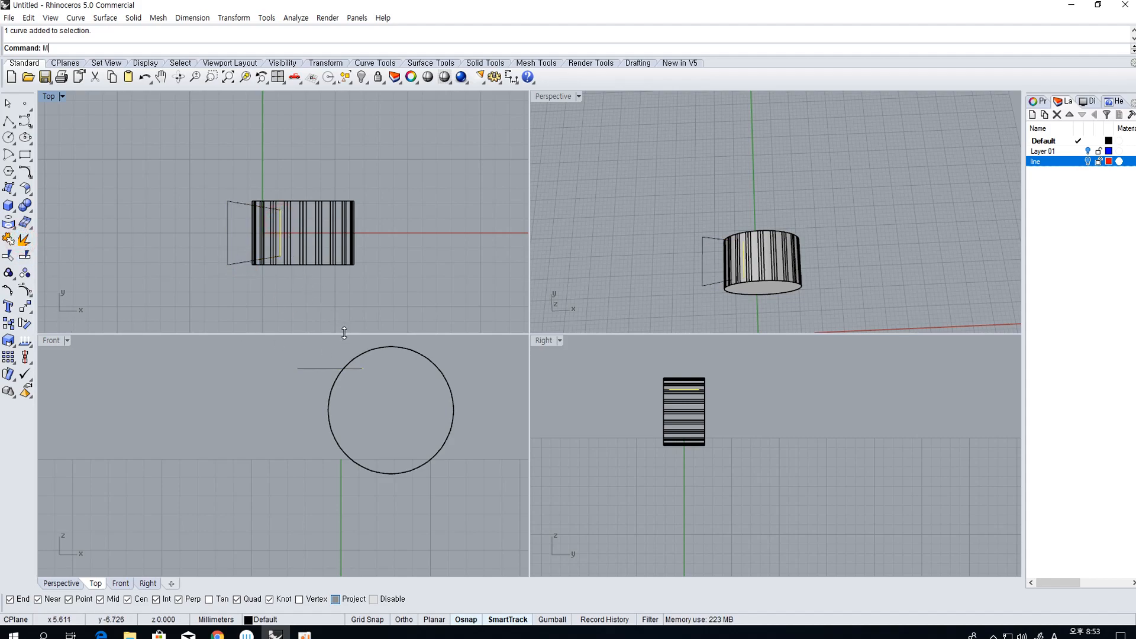
type("M")
key("Return")
left_click(361, 368)
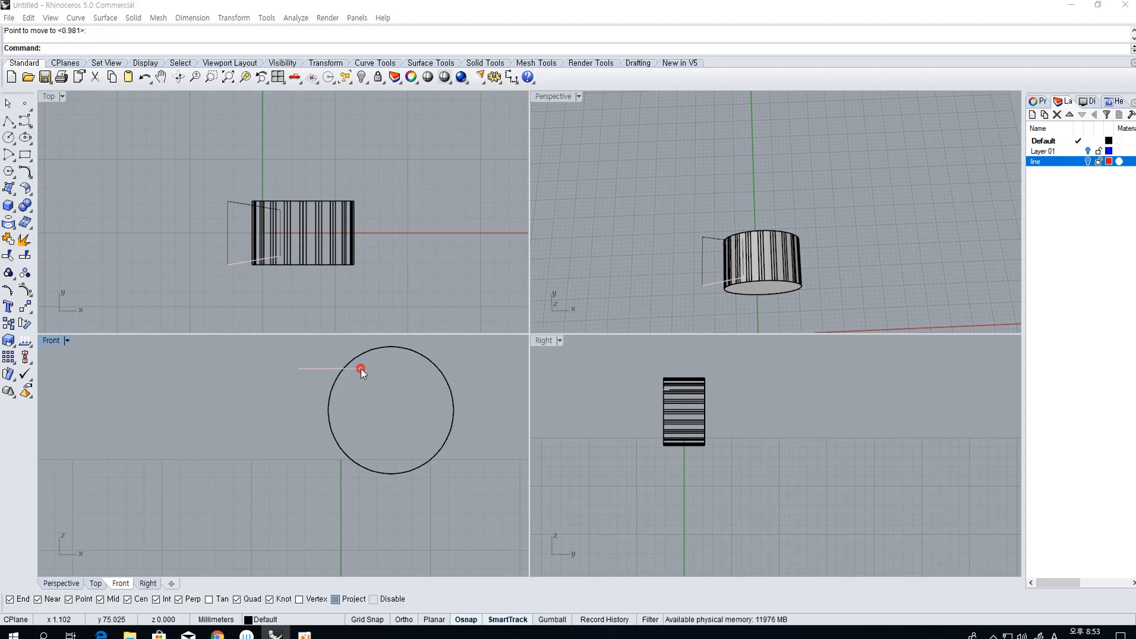
Delete the two slanted sides of the exploded trapezoid, keeping its long and short edges
key("Delete")
left_click(360, 368)
key("Delete")
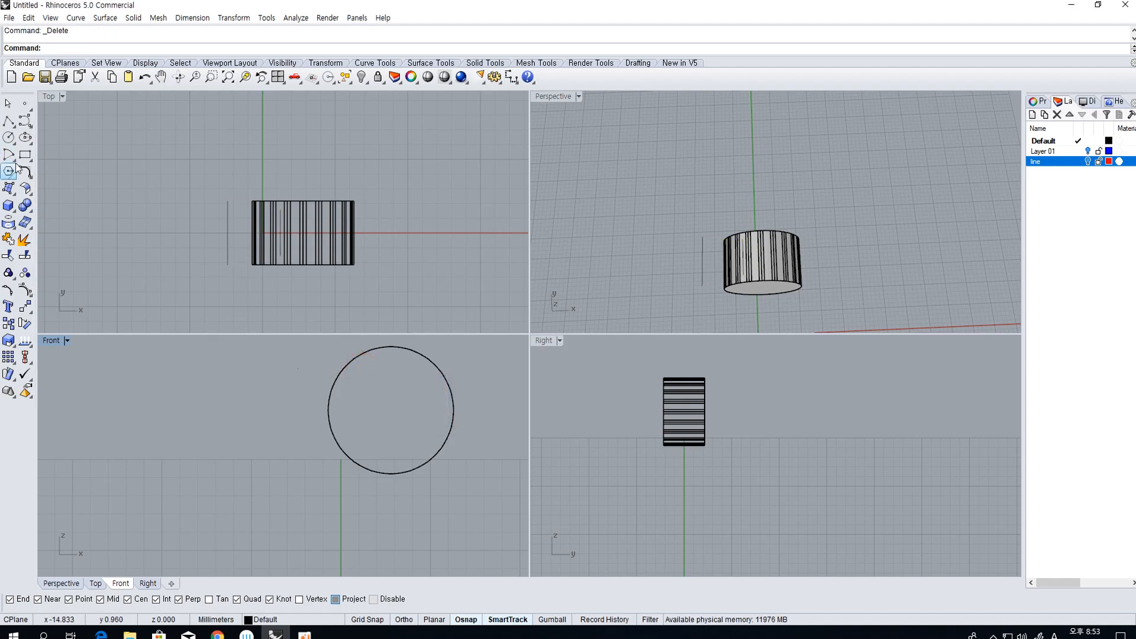
left_click(16, 166)
left_click(44, 164)
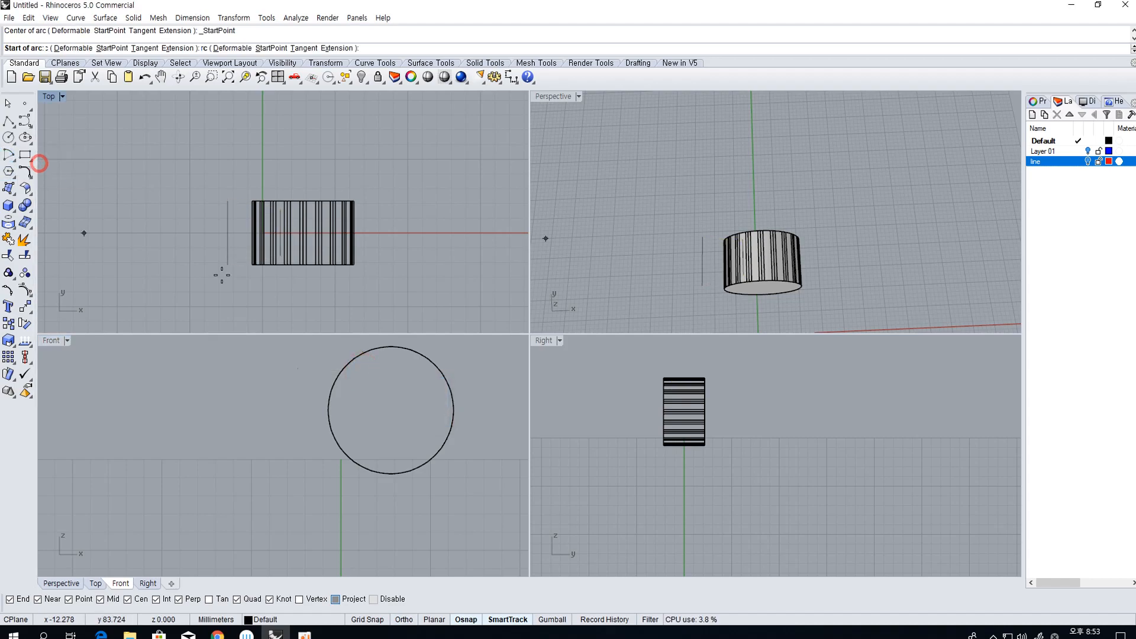
left_click(299, 370)
scroll(341, 349, "up", 1)
key("Escape")
Turn off the Project snap option and try to draw an arc between neighbouring ends of the two remaining edges
left_click(353, 601)
key("space")
left_click(228, 265)
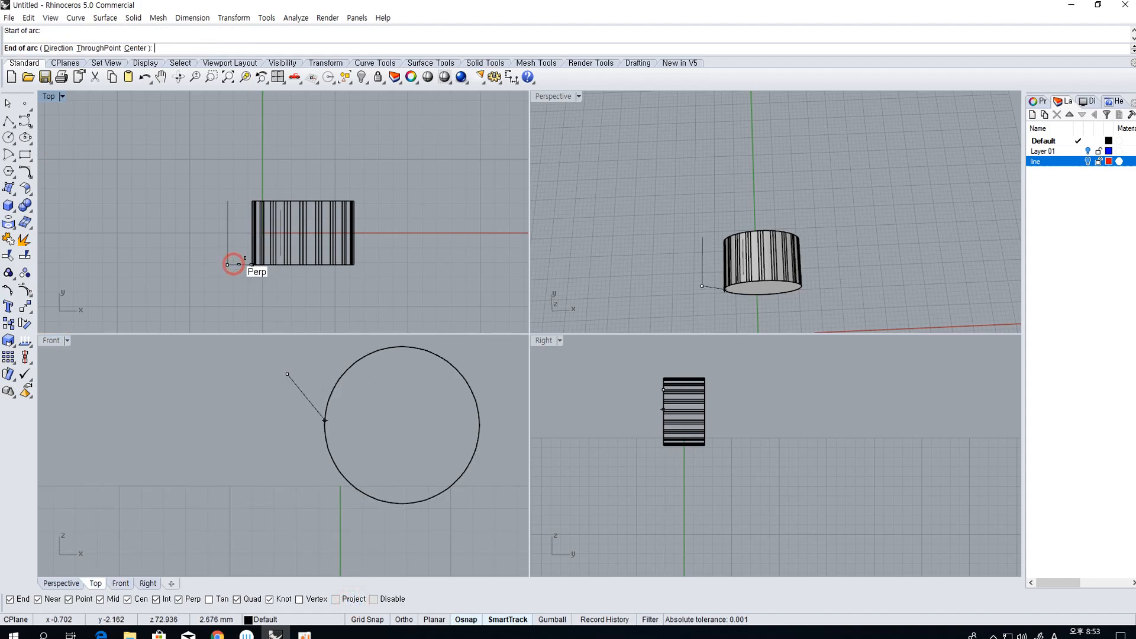
scroll(251, 263, "up", 4)
left_click(335, 243)
scroll(339, 353, "up", 3)
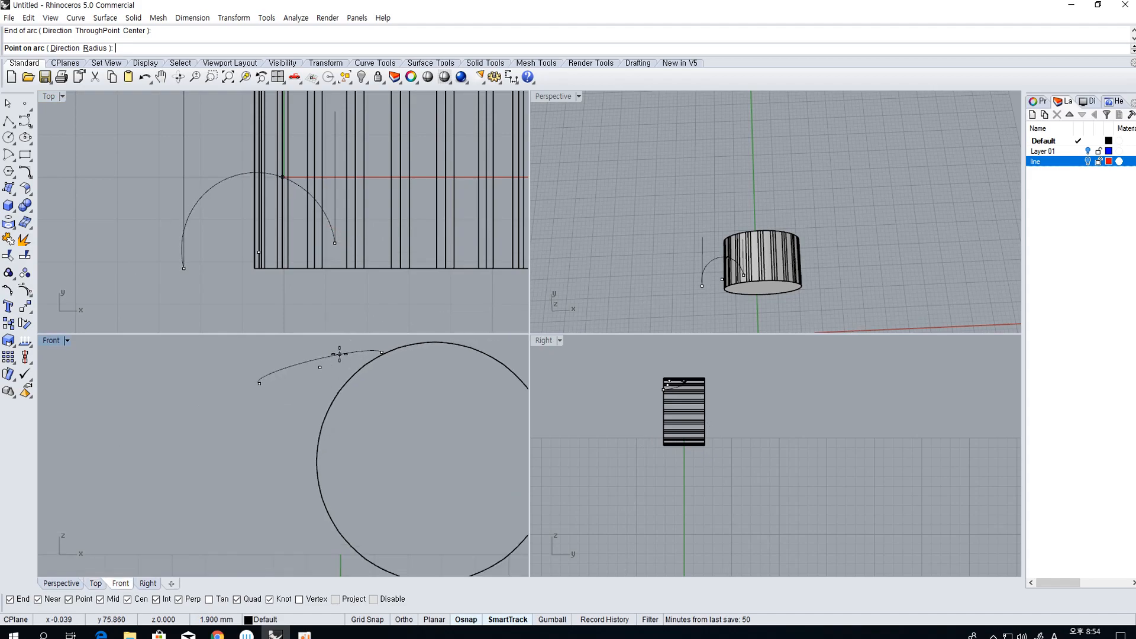
key("Escape")
Draw a three-point control-point curve from the long edge's end to the short edge's end with a raised middle point
right_click_drag(314, 334, 294, 352)
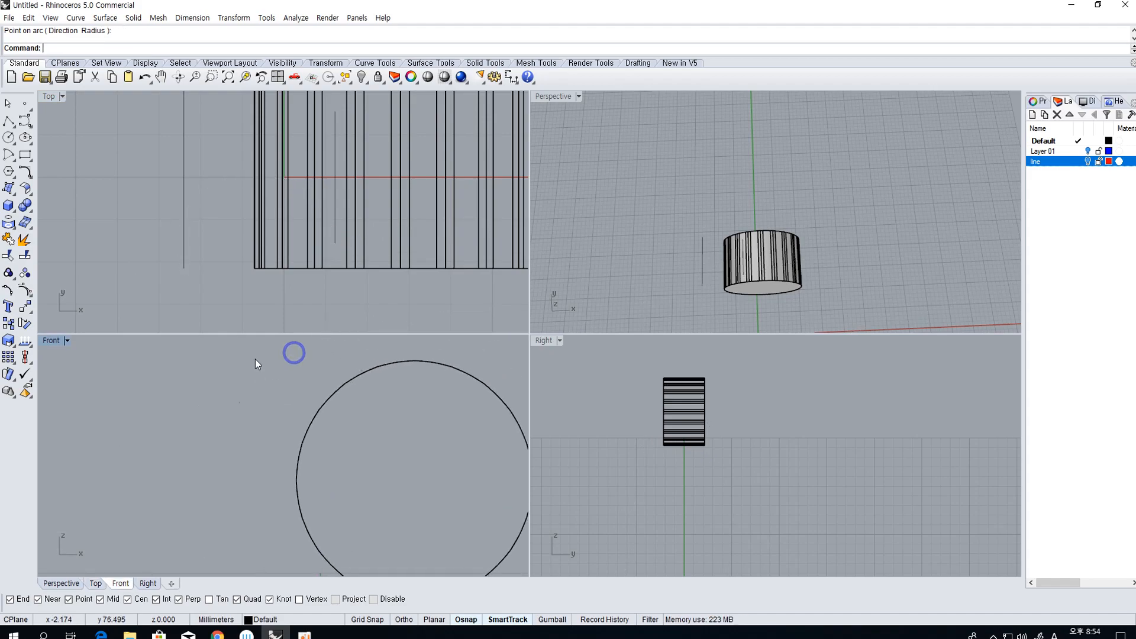
left_click(23, 124)
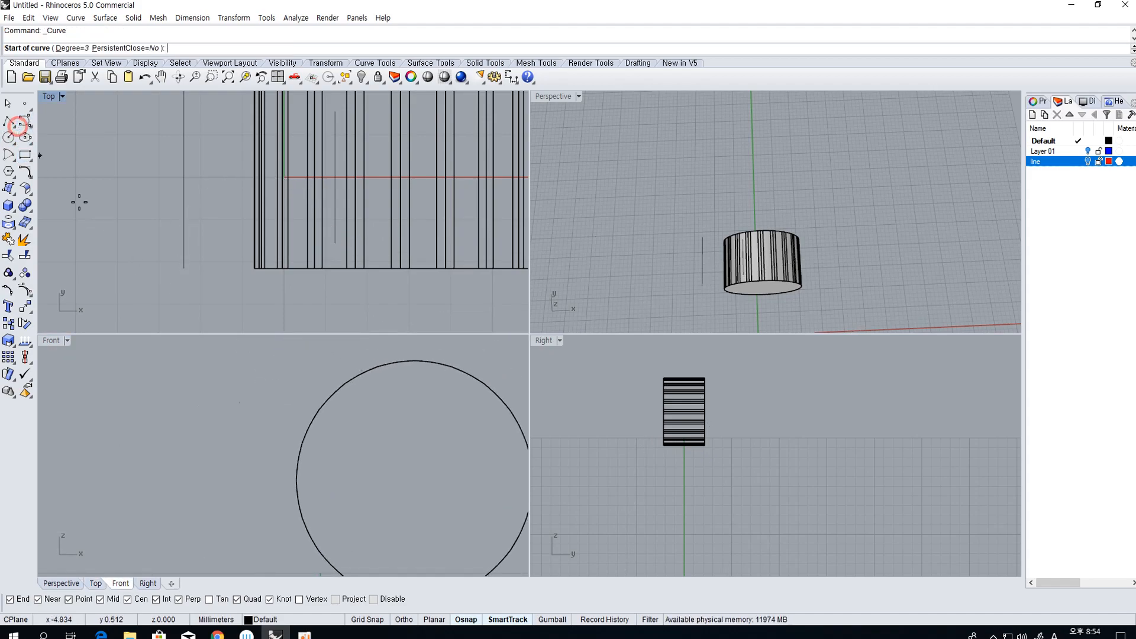
left_click(239, 403)
left_click(302, 370)
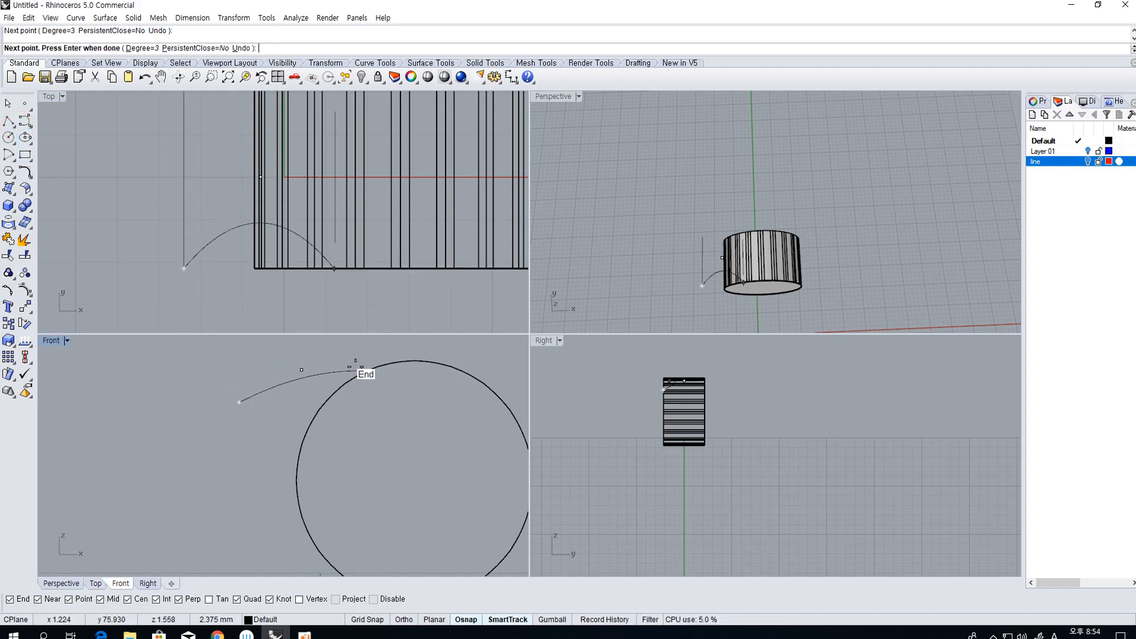
left_click(365, 370)
key("Return")
Move the curve's middle control point in the Top view onto the straight line between its two ends
left_click(244, 225)
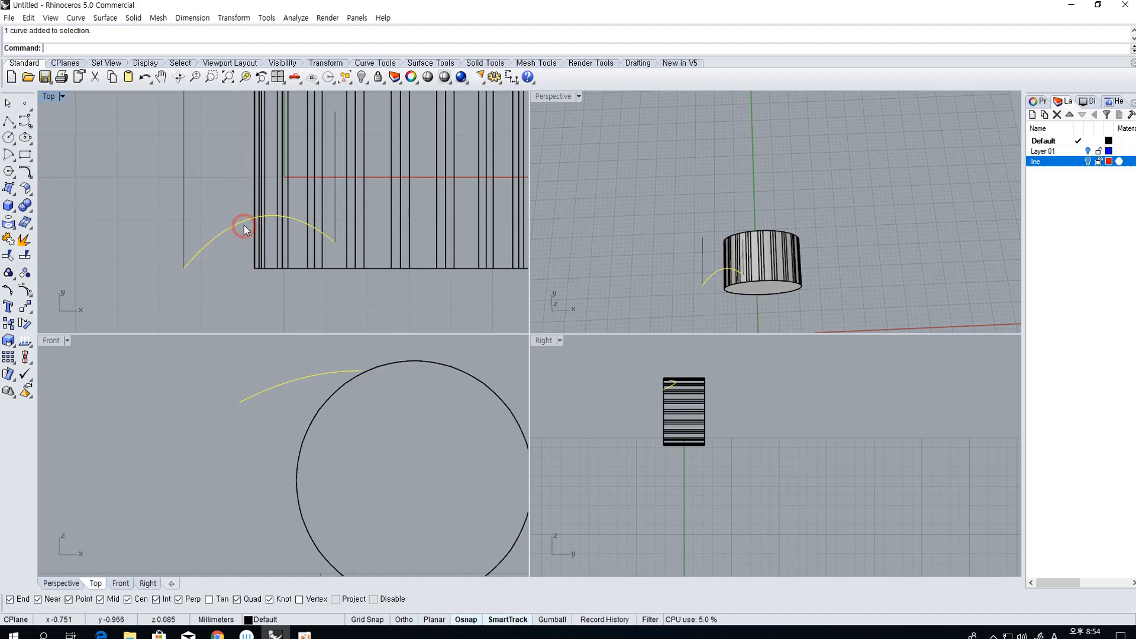
key("F10")
left_click_drag(226, 163, 267, 211)
type("Move")
key("Return")
left_click(260, 179)
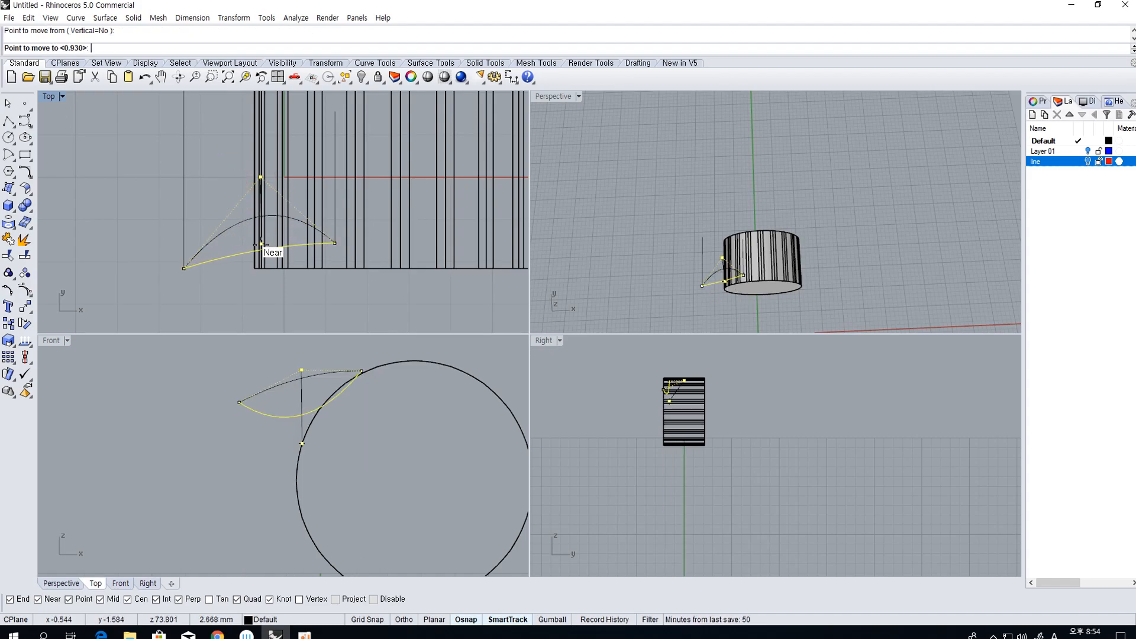
left_click(261, 256)
left_click(250, 279)
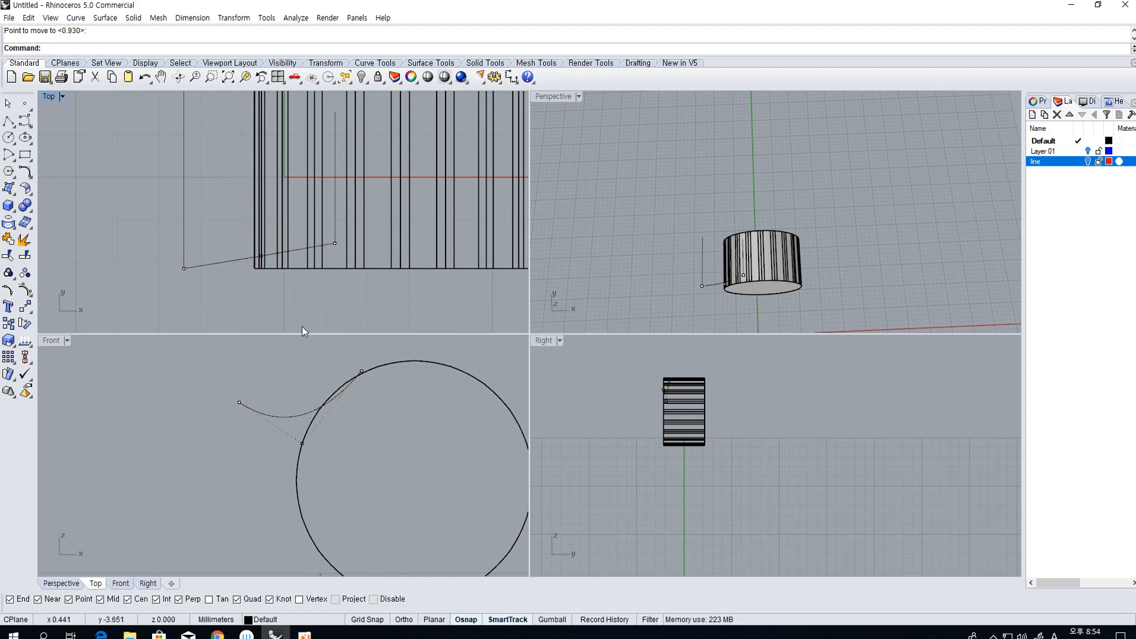
Raise the curve's middle control point in the Front view to arch the curve gently upward towards the drum
left_click_drag(258, 431, 343, 473)
key("Return")
left_click(416, 492)
left_click(407, 420, "shift")
Draw a start-end-radius arc between the long and short edges' ends in the Front view, and delete the old control-point curve
left_click(9, 155)
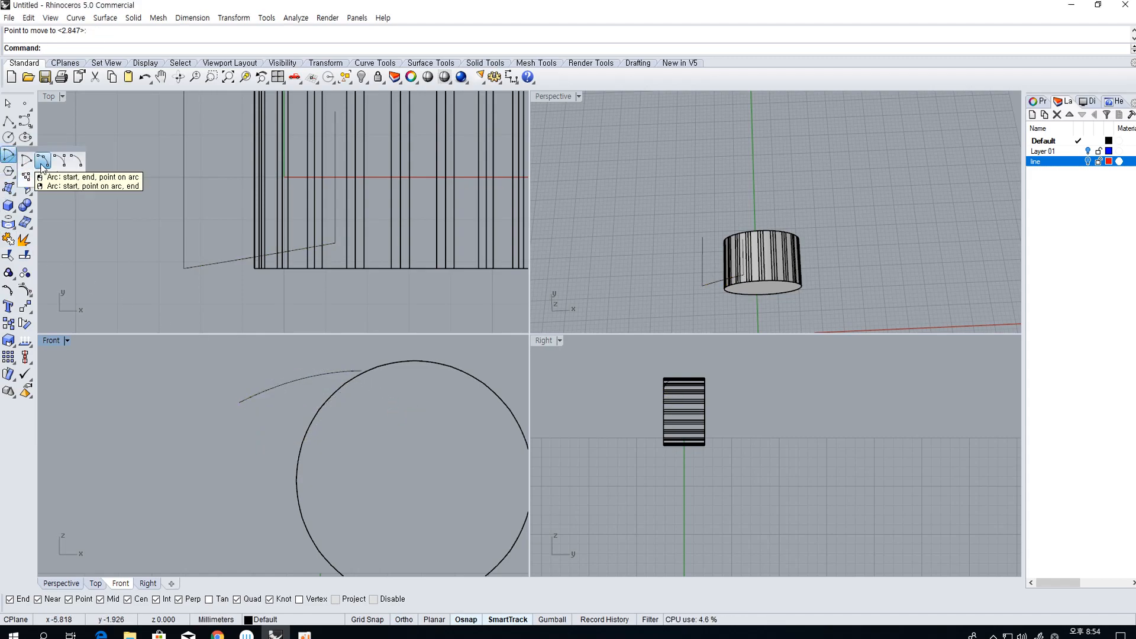
left_click(69, 164)
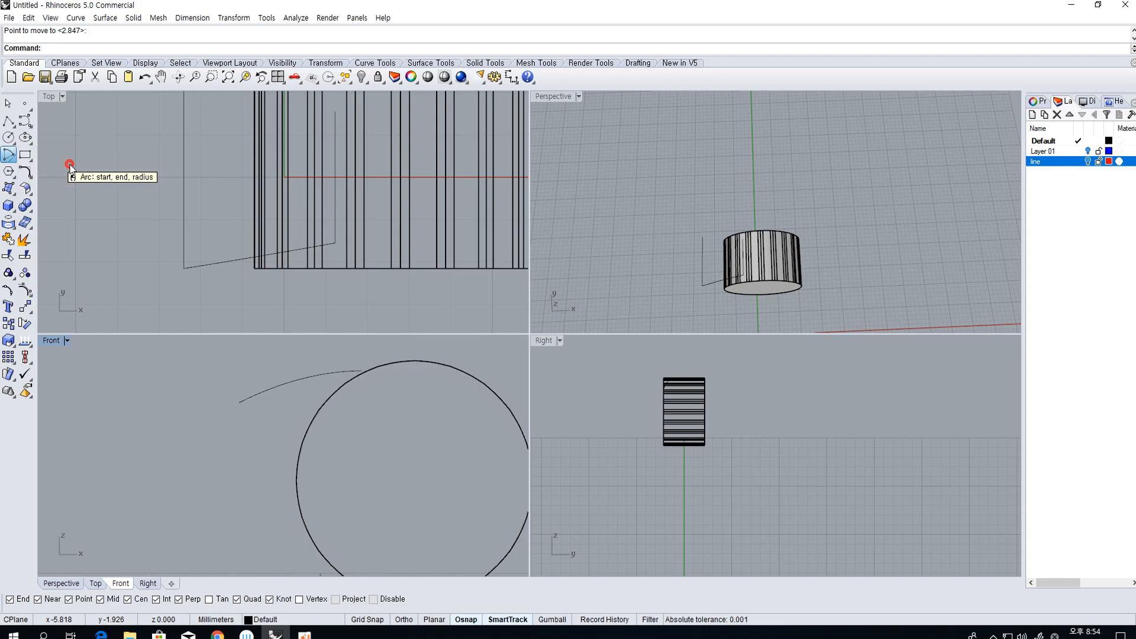
left_click(240, 402)
left_click(362, 371)
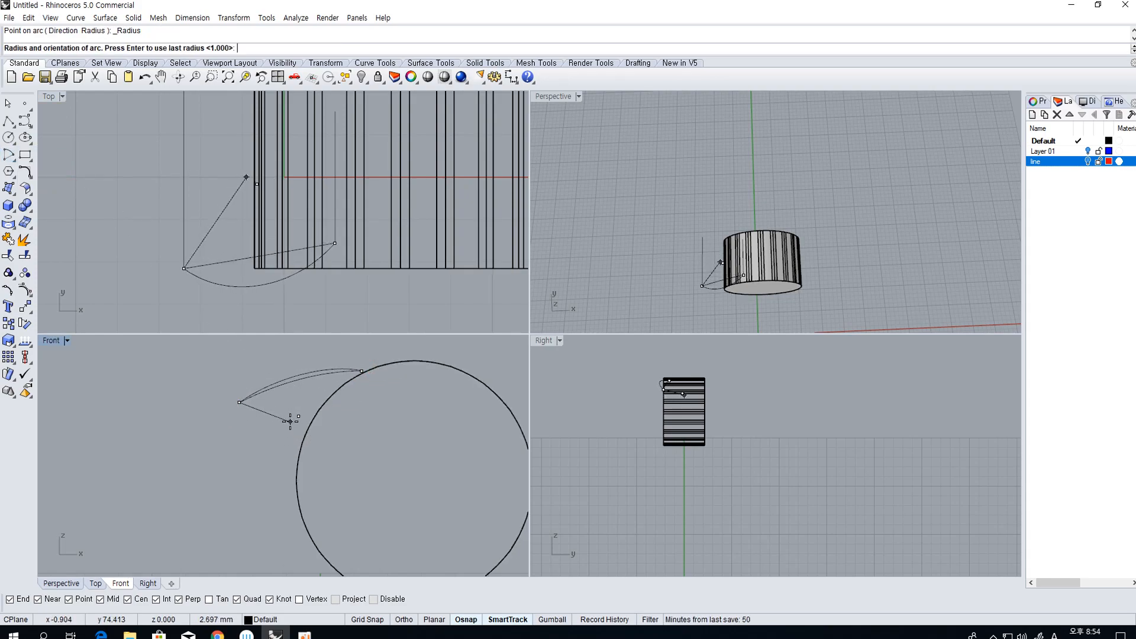
left_click(282, 442)
left_click(295, 378)
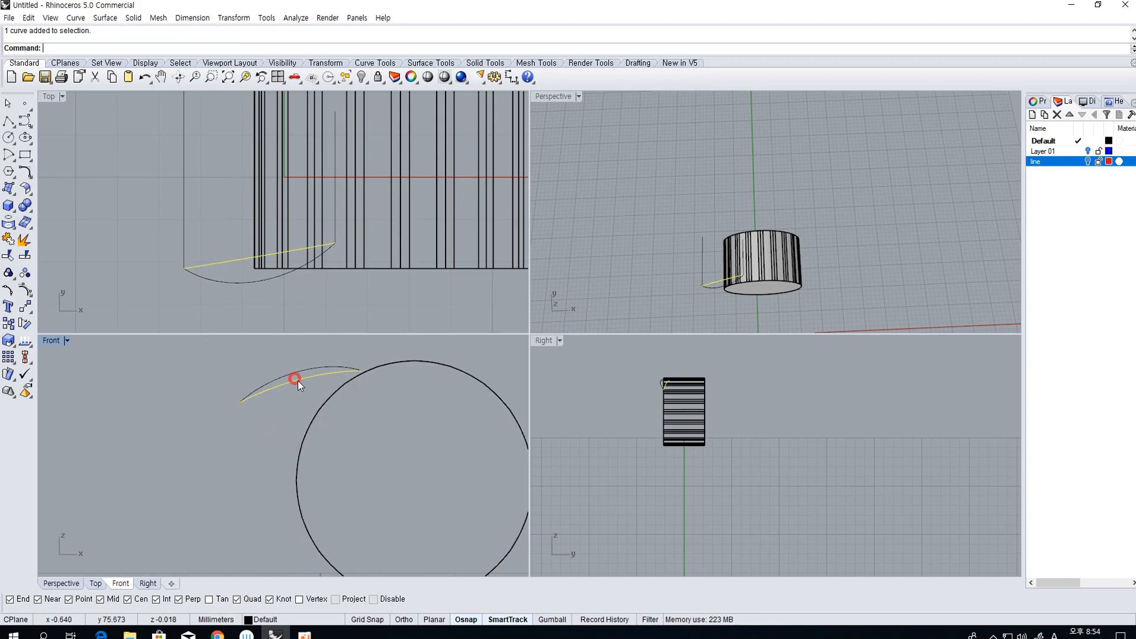
left_click(295, 372)
left_click(226, 260)
Set all of the arc's points to one common Y location just below the drum outline in the Top view
left_click(244, 285)
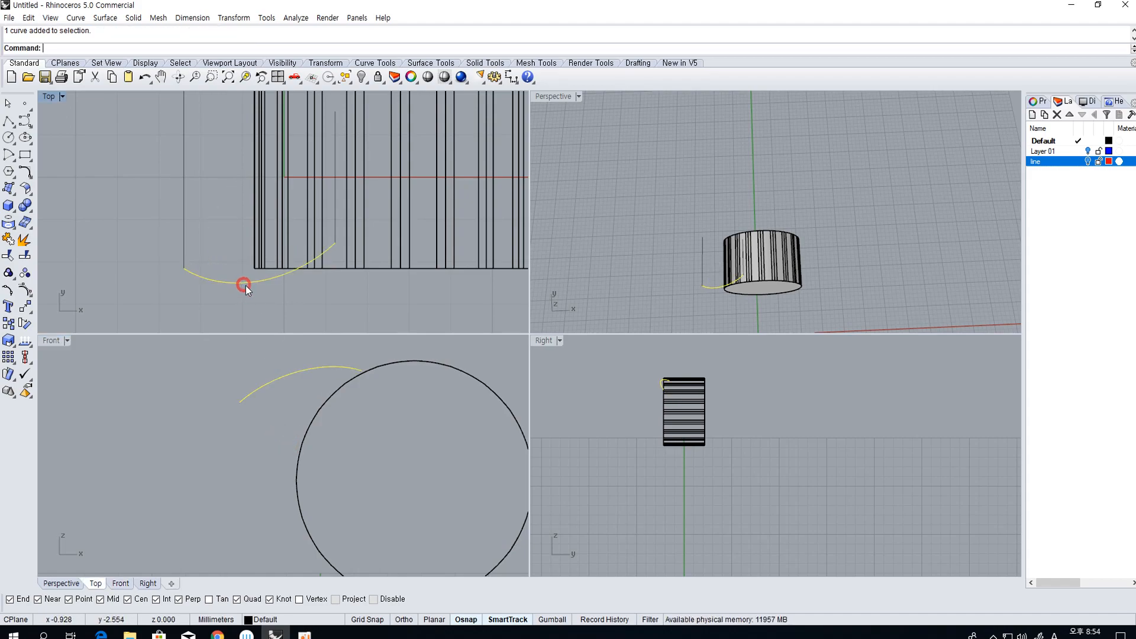
left_click(27, 319)
left_click(89, 350)
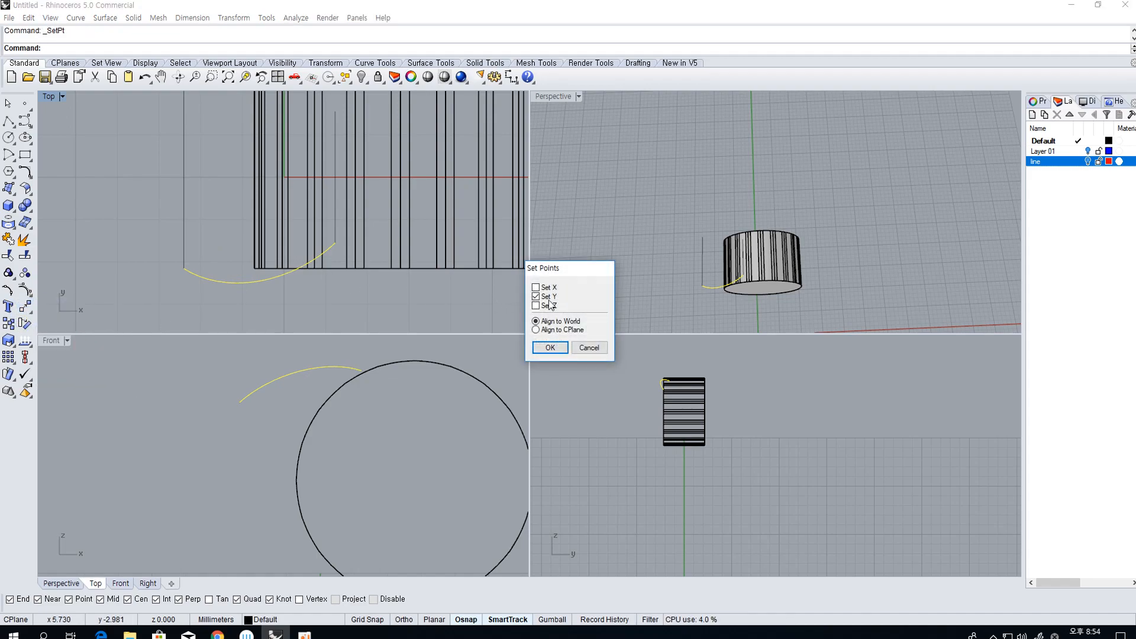
left_click(549, 347)
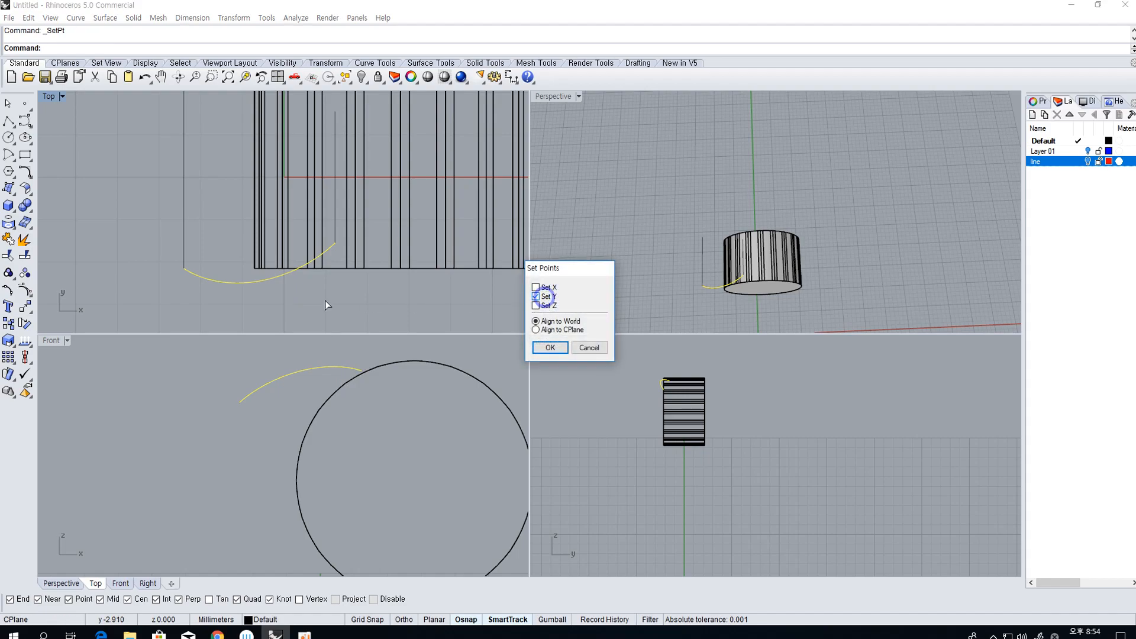
key("Return")
left_click(284, 300)
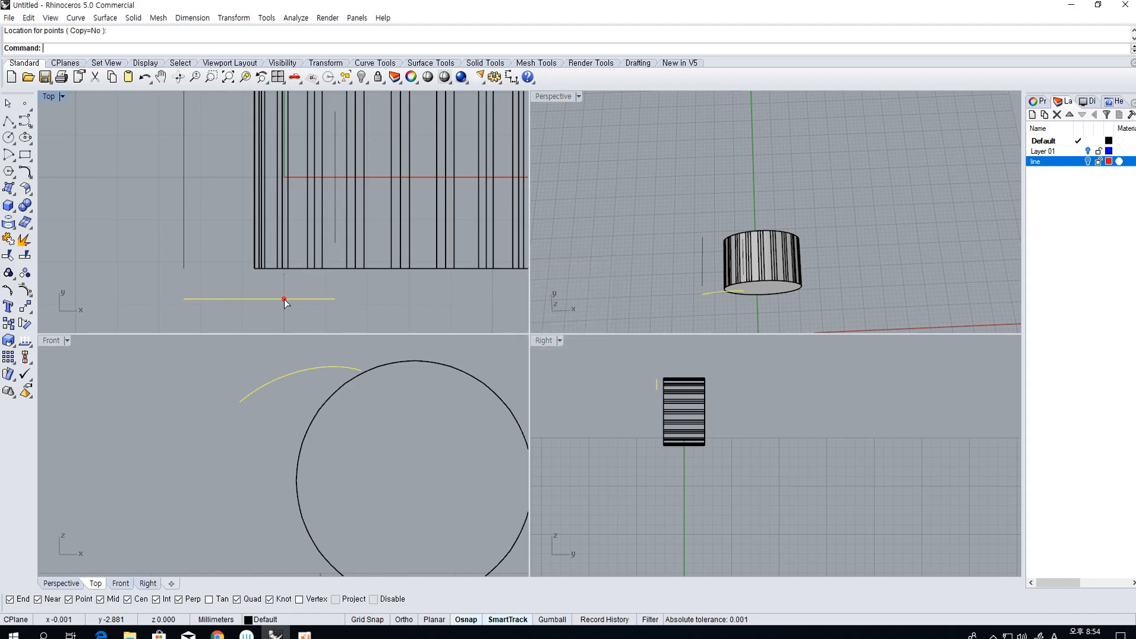
Move the arc's start onto the long edge's end and rotate it about that point towards the short edge's end in the Top view
left_click_drag(185, 299, 186, 269)
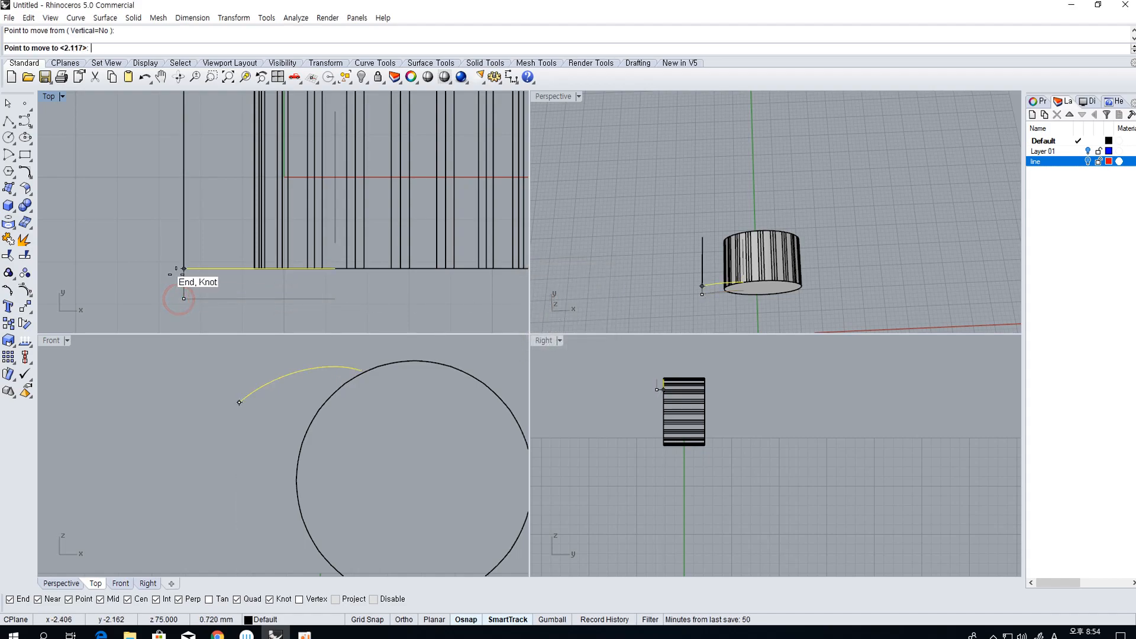
left_click(21, 324)
left_click(184, 268)
left_click(335, 268)
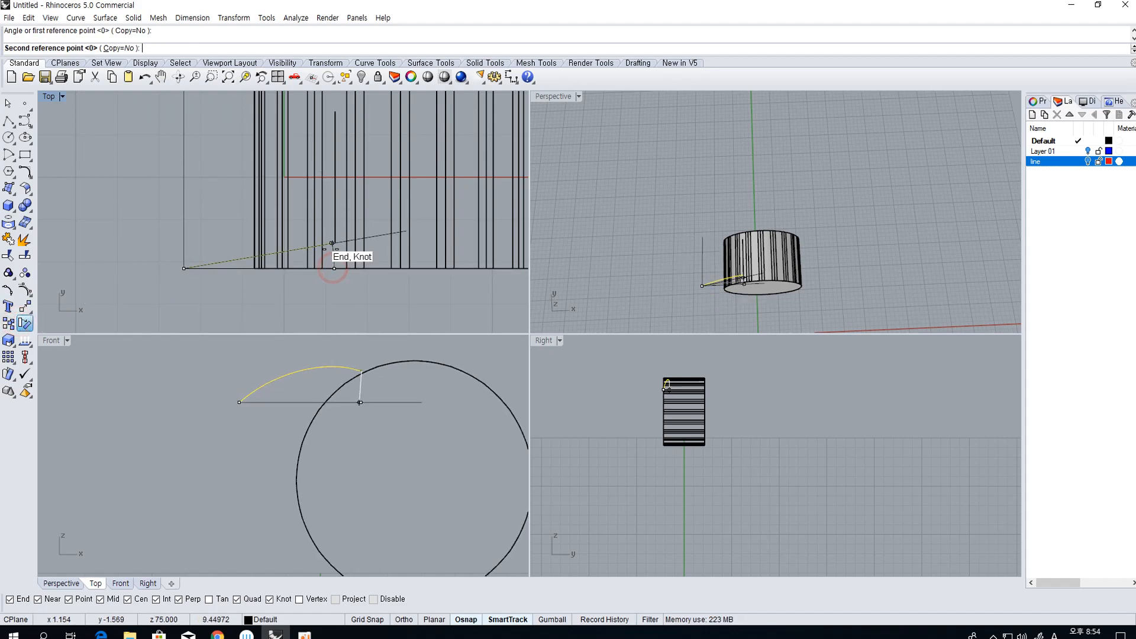
left_click(332, 242)
Turn on the arc's control points and move its drum-side end point onto the short edge's end in the Front view
scroll(332, 247, "up", 2)
left_click(333, 242)
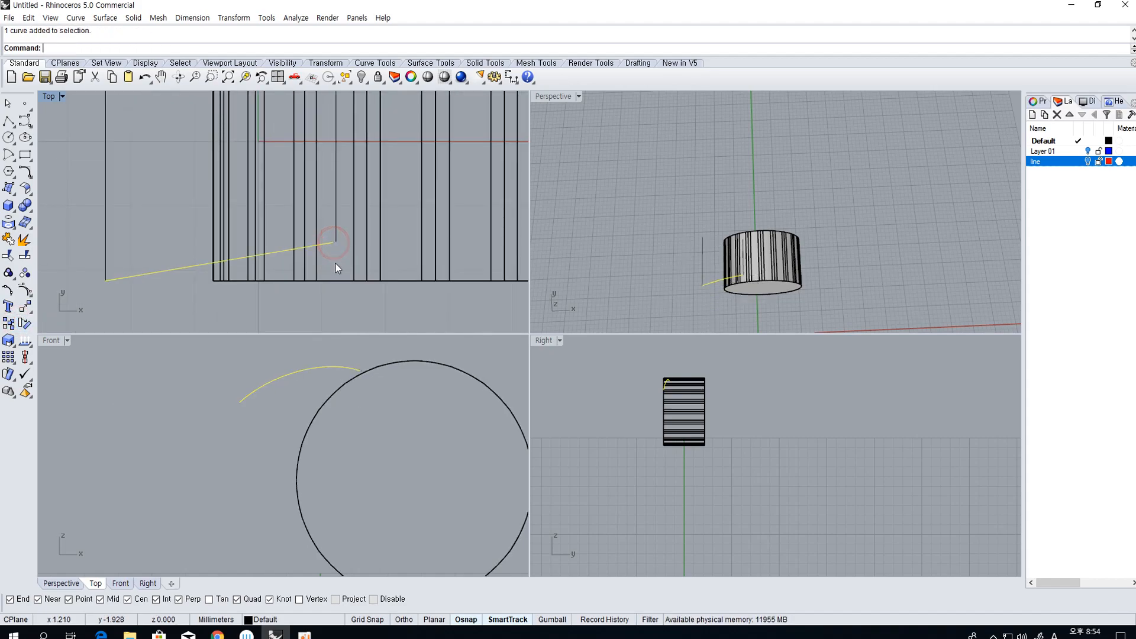
key("F10")
scroll(358, 382, "up", 5)
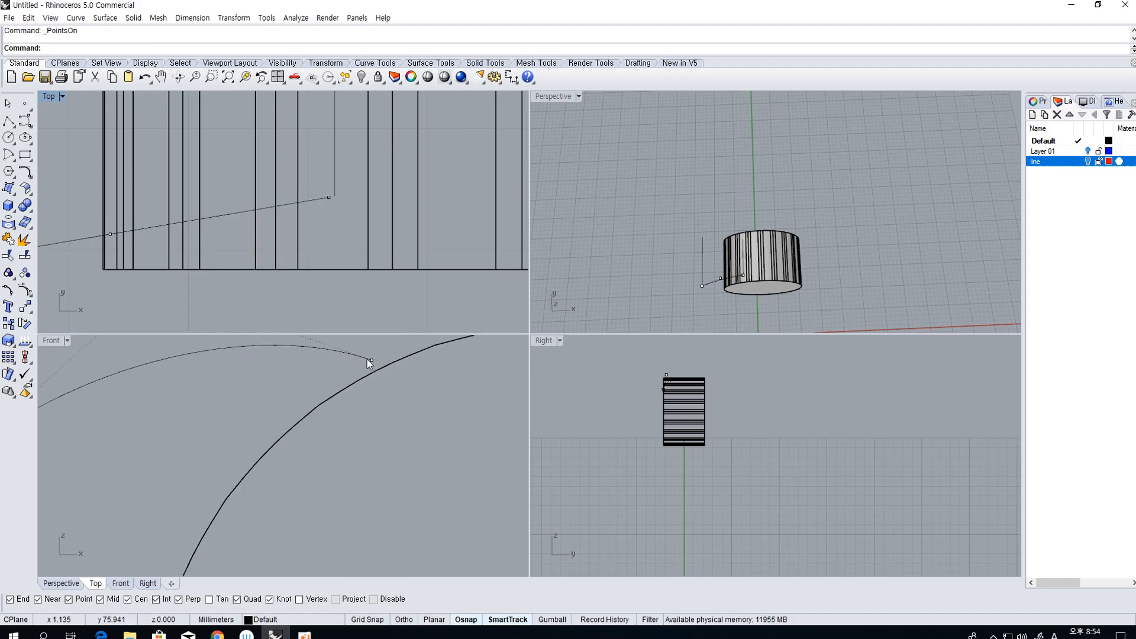
left_click_drag(368, 359, 385, 354)
key("Escape")
Mirror the arc in the Top view across the horizontal centre axis through the long edge's midpoint
scroll(306, 251, "down", 8)
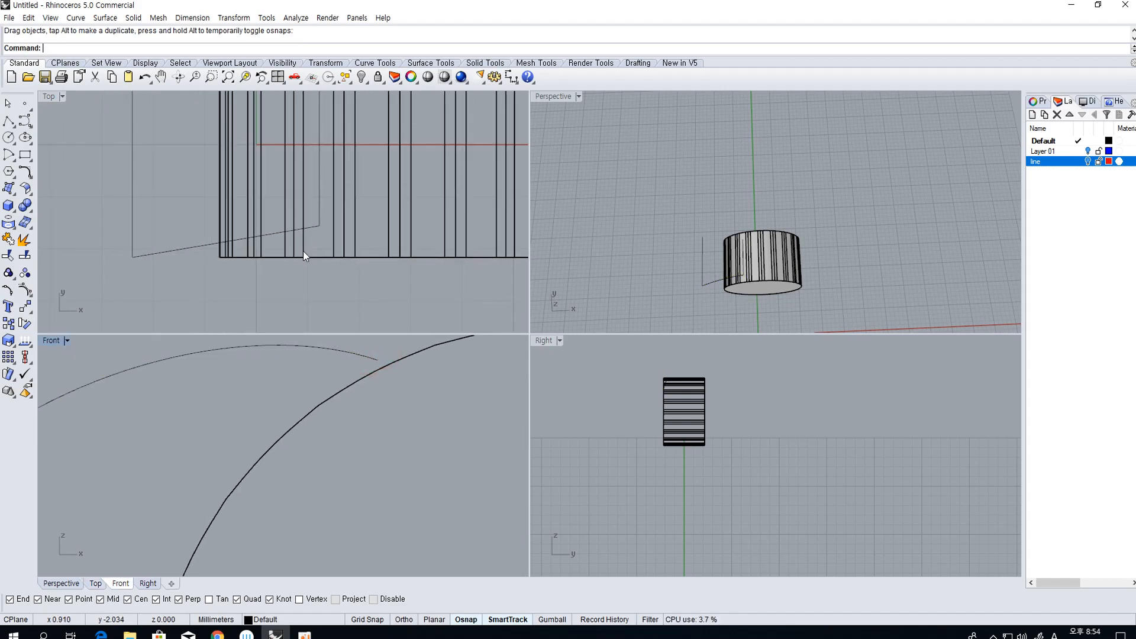
left_click(240, 239)
scroll(314, 343, "down", 6)
right_click_drag(321, 358, 321, 430)
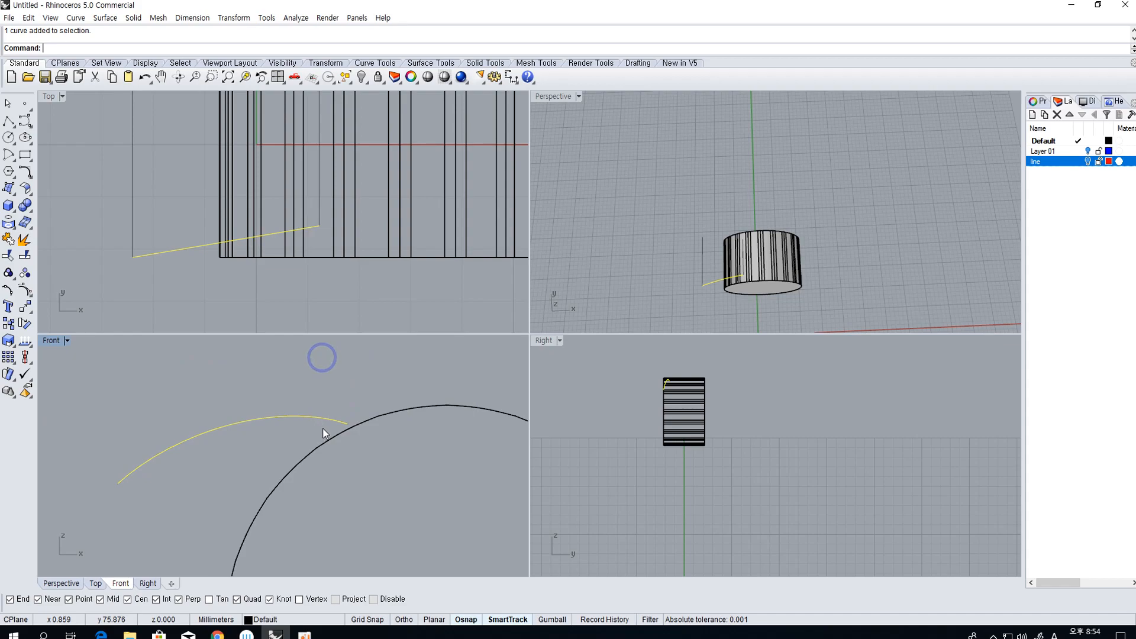
scroll(349, 427, "down", 3)
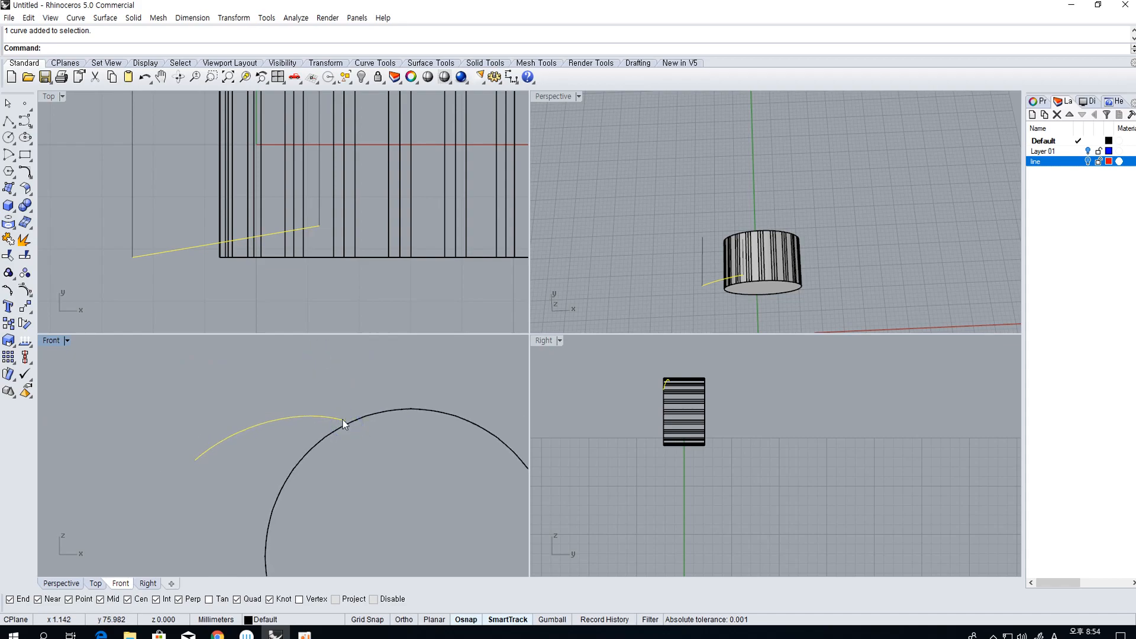
scroll(250, 296, "down", 4)
type("mirror")
key("Return")
left_click(168, 227)
left_click(147, 227)
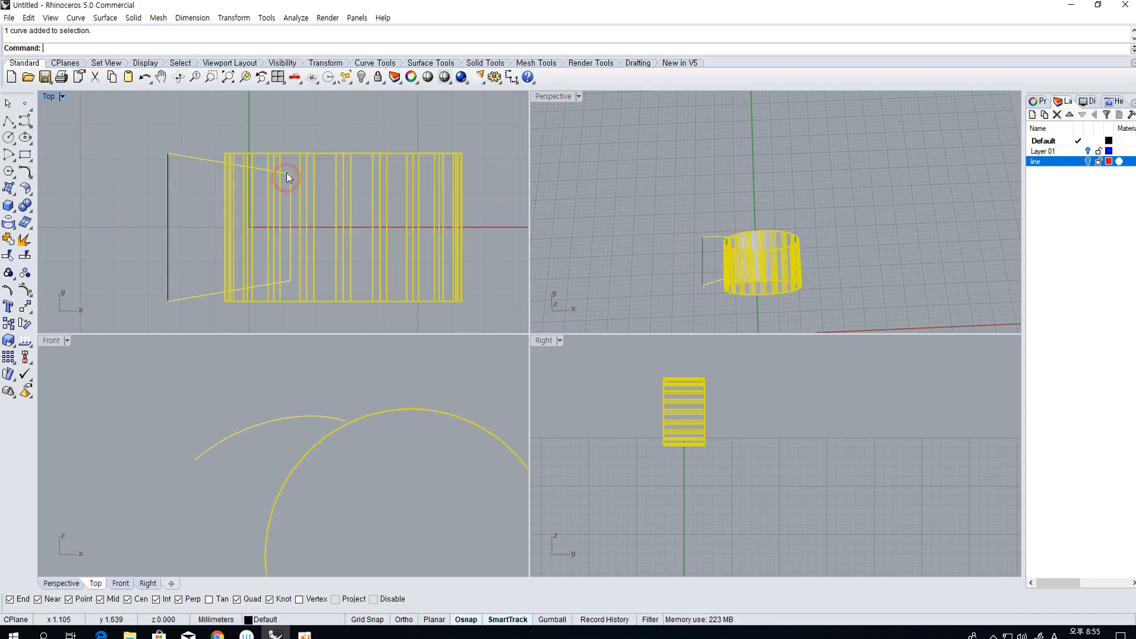
Join the two arcs and the two straight edges into one closed outline
left_click(286, 154, "ctrl")
left_click(169, 194, "shift")
key("ctrl+j")
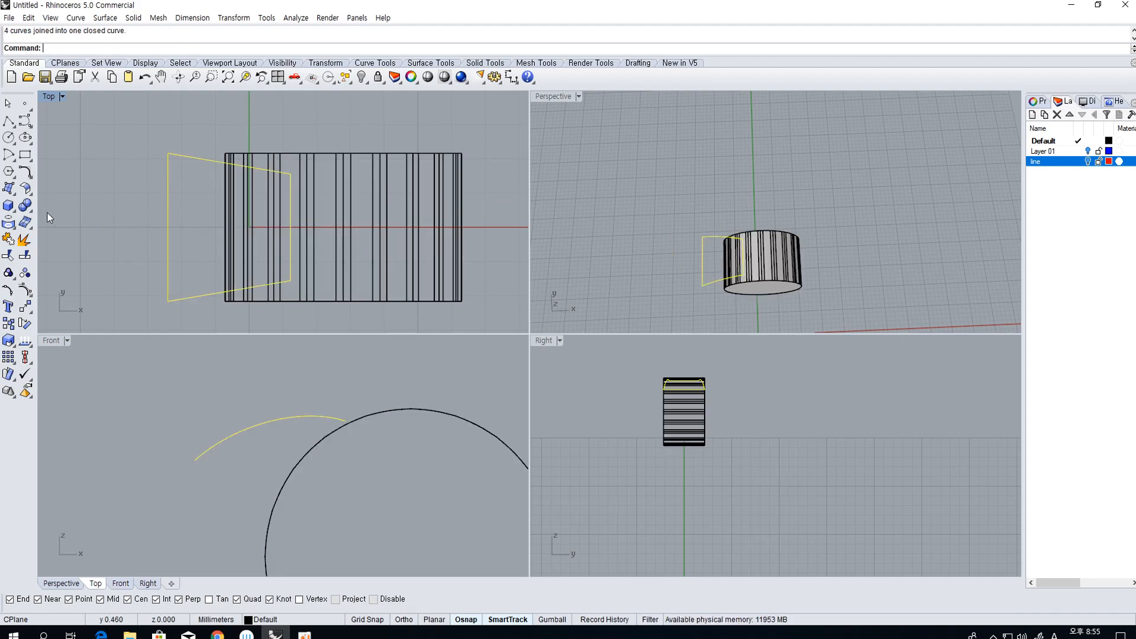
left_click(9, 188)
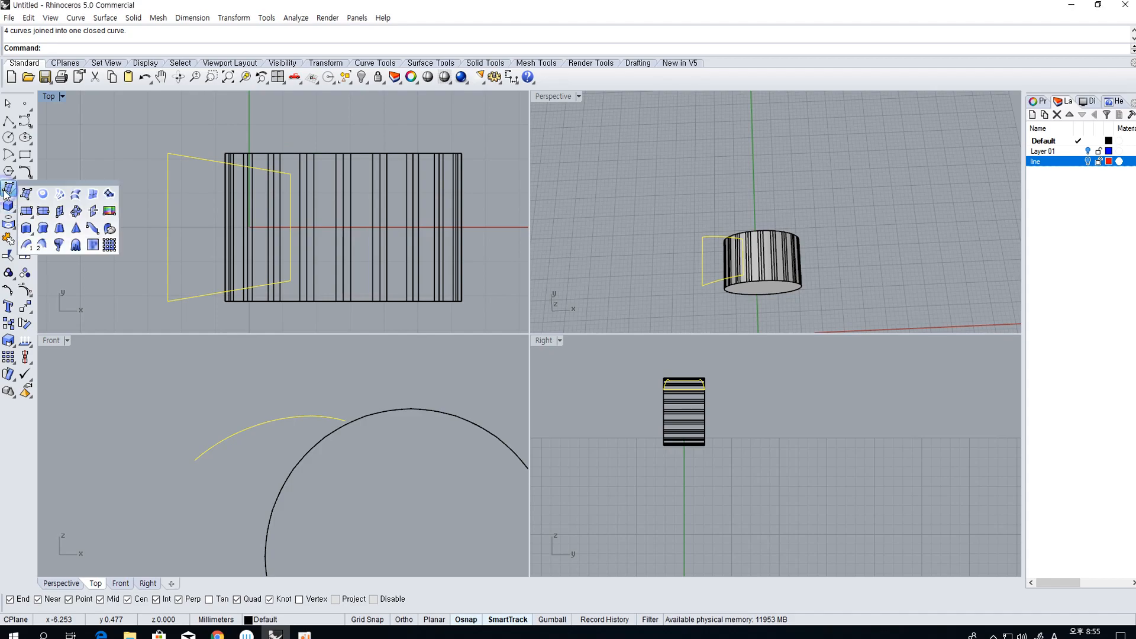
left_click(60, 194)
Sweep a surface along the two arcs as rails, using the two straight edges as cross sections
left_click(183, 157)
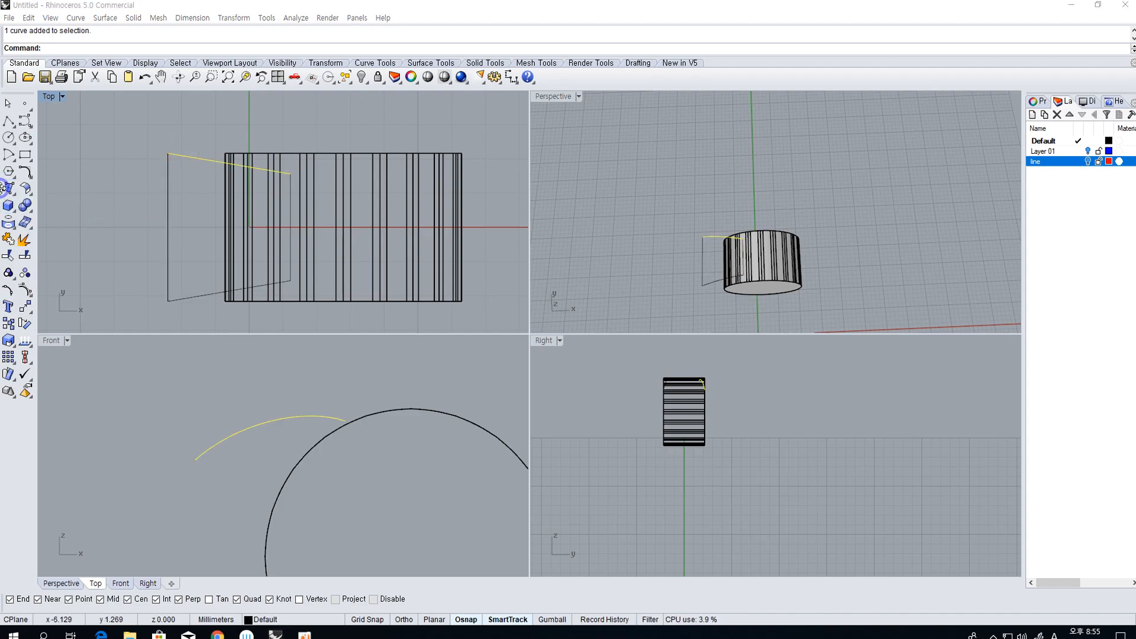
left_click(7, 189)
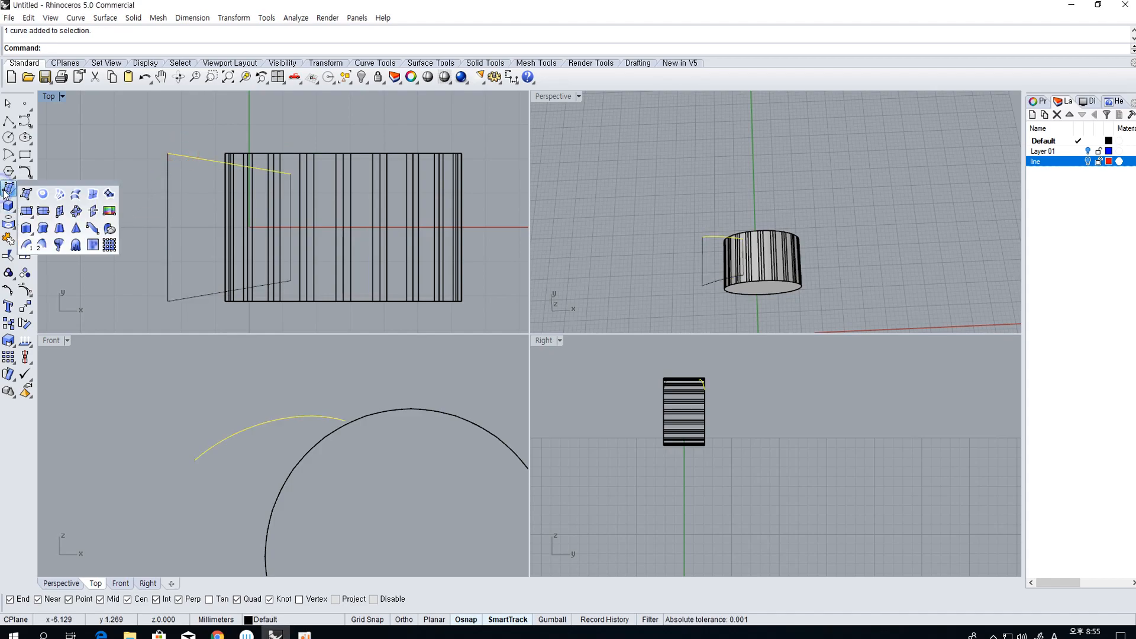
left_click(44, 244)
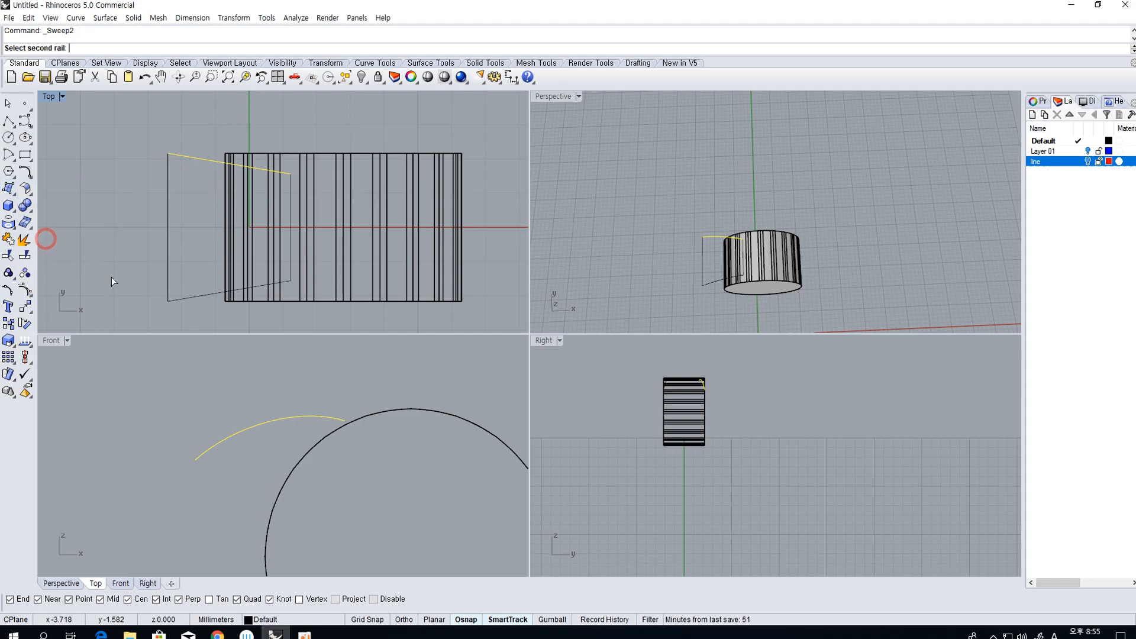
left_click(183, 300)
left_click(169, 246)
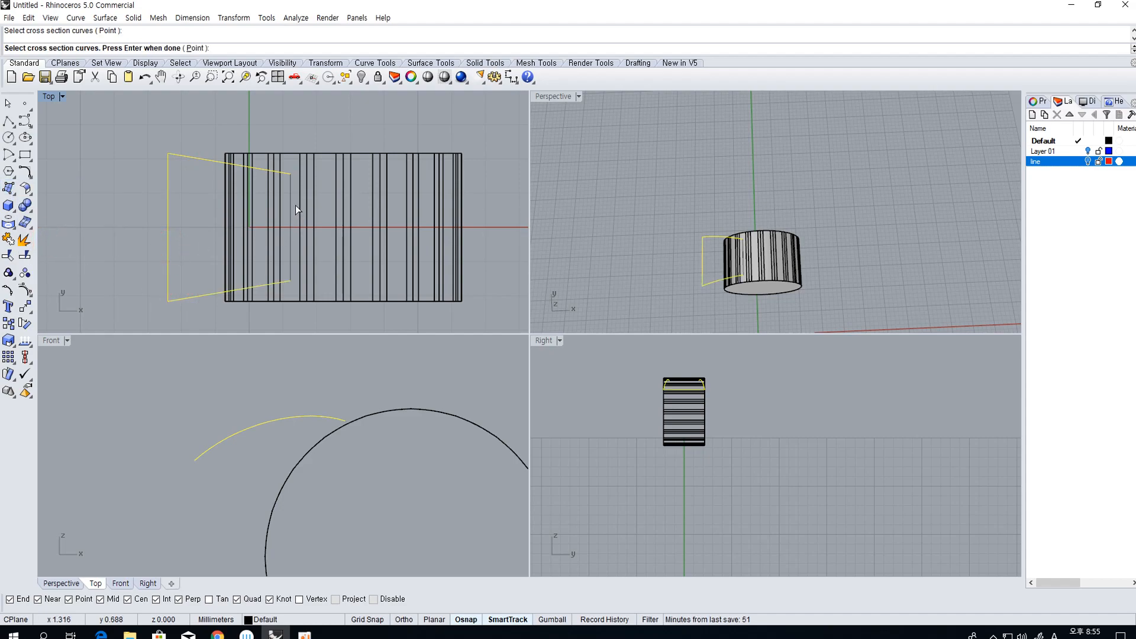
key("Return")
Show all hidden objects around the swept surface and clear the selection
right_click_drag(637, 244, 669, 238)
scroll(740, 234, "up", 7)
left_click(749, 277)
right_click(361, 77)
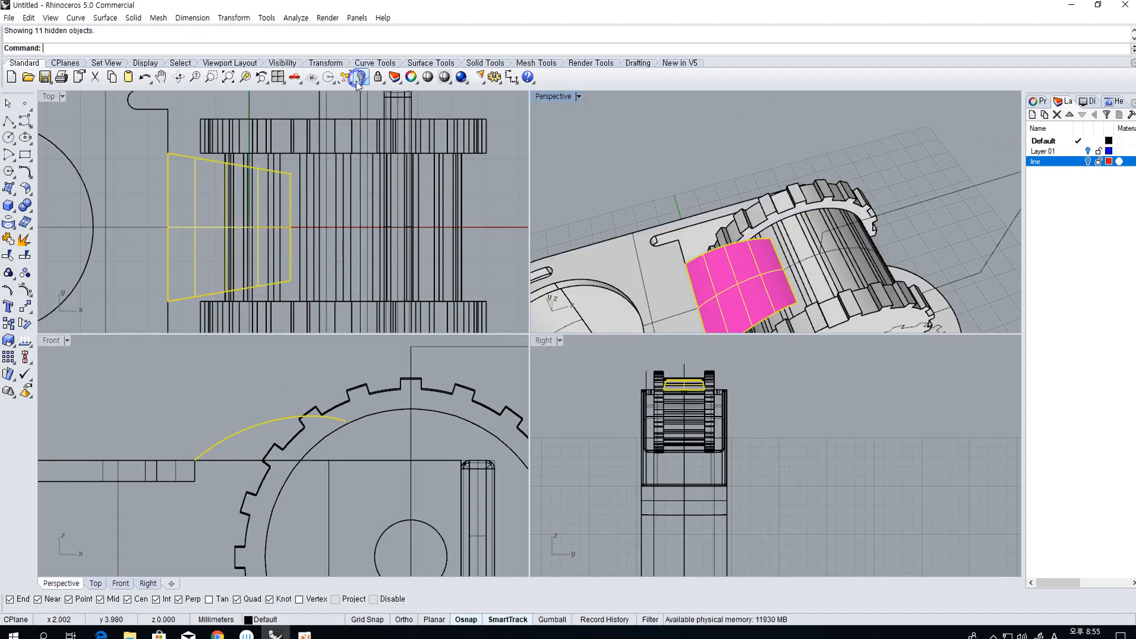
key("Escape")
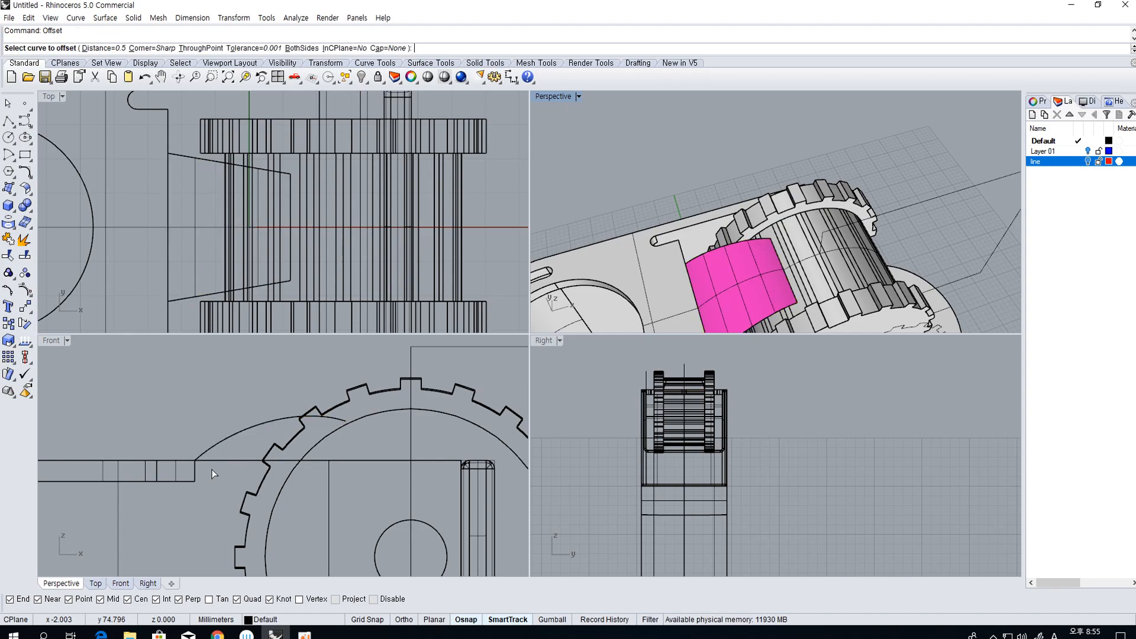
left_click(192, 216)
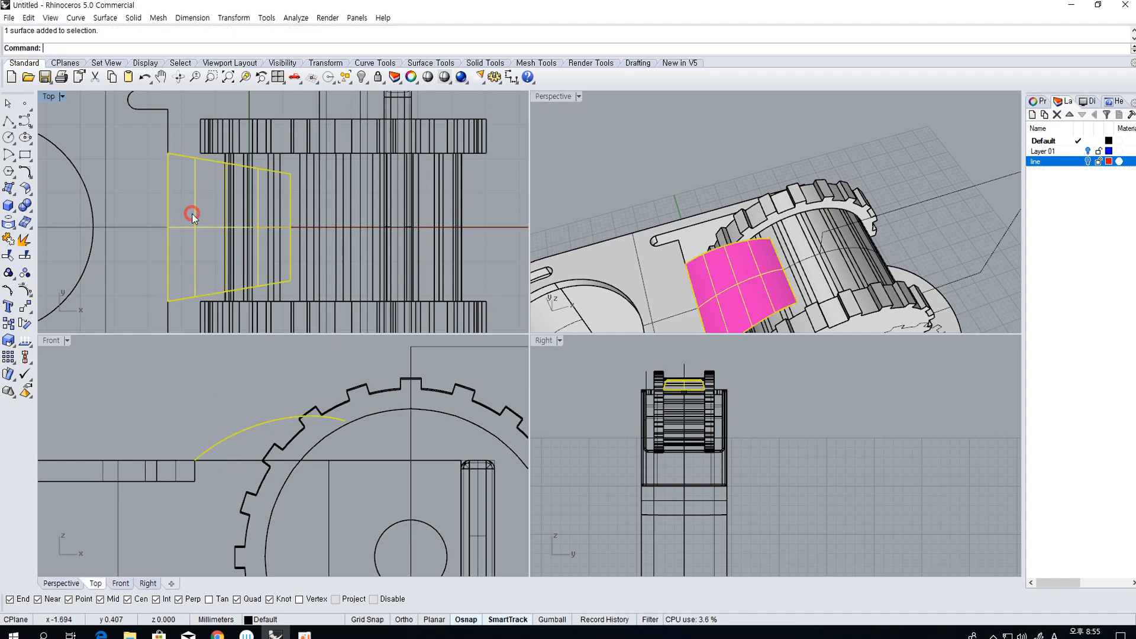
left_click(33, 185)
left_click(61, 211)
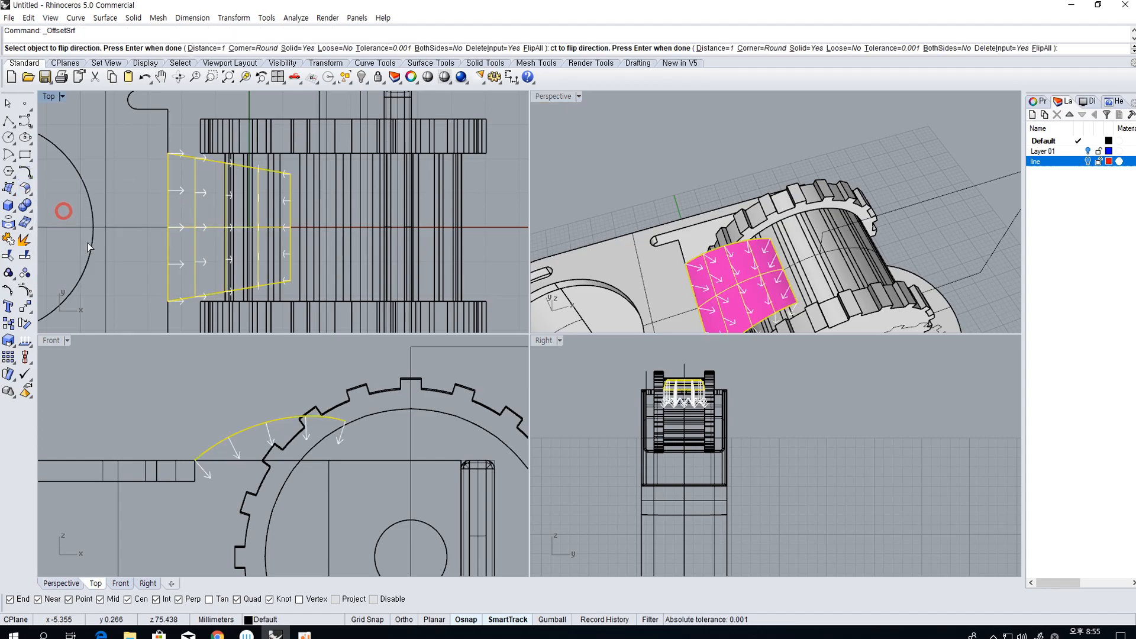
Measure the top plate's thickness with a dimension at its end in the Front view, and delete the dimension
left_click(514, 81)
left_click(194, 460)
left_click(194, 481)
left_click(219, 473)
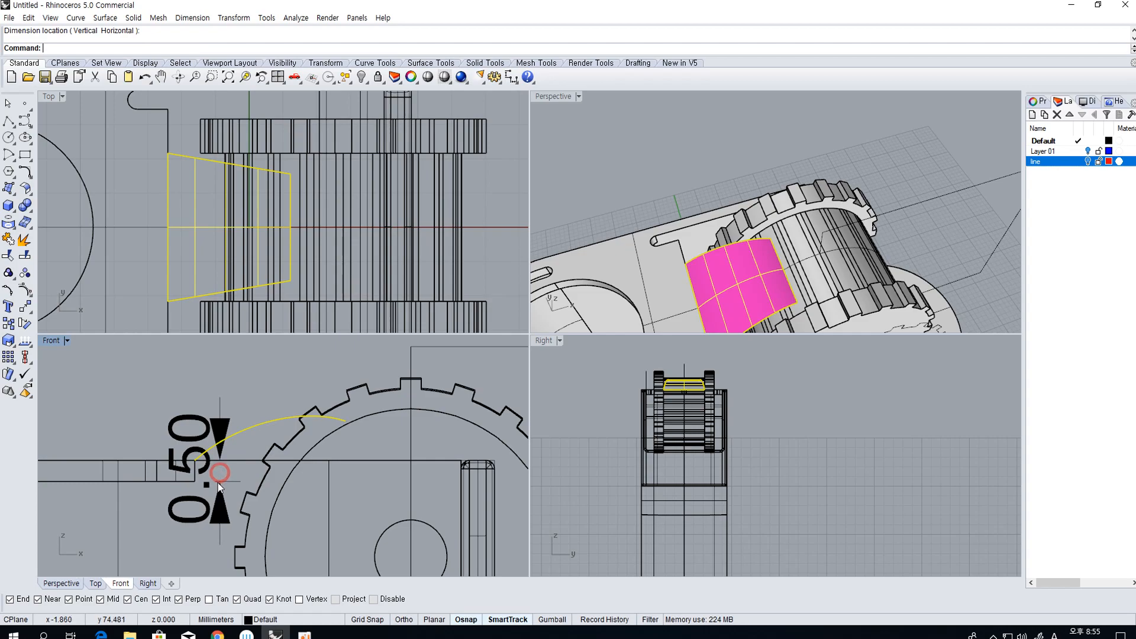
left_click(218, 482)
key("Delete")
Offset the swept surface downward by 0.5 mm as a solid
left_click(710, 286)
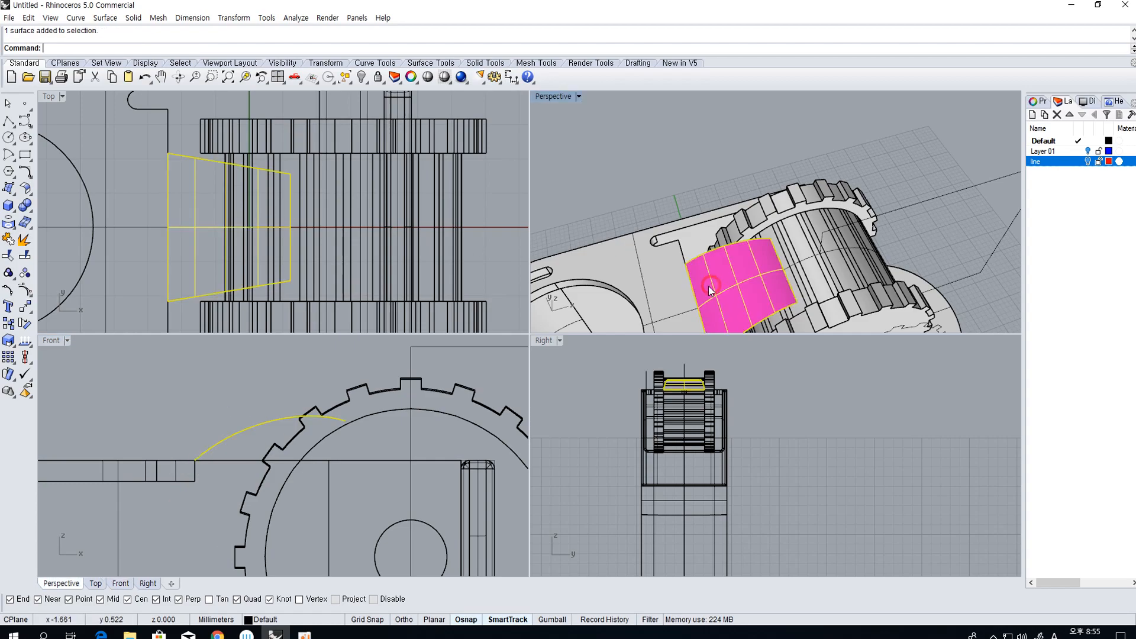
left_click(24, 193)
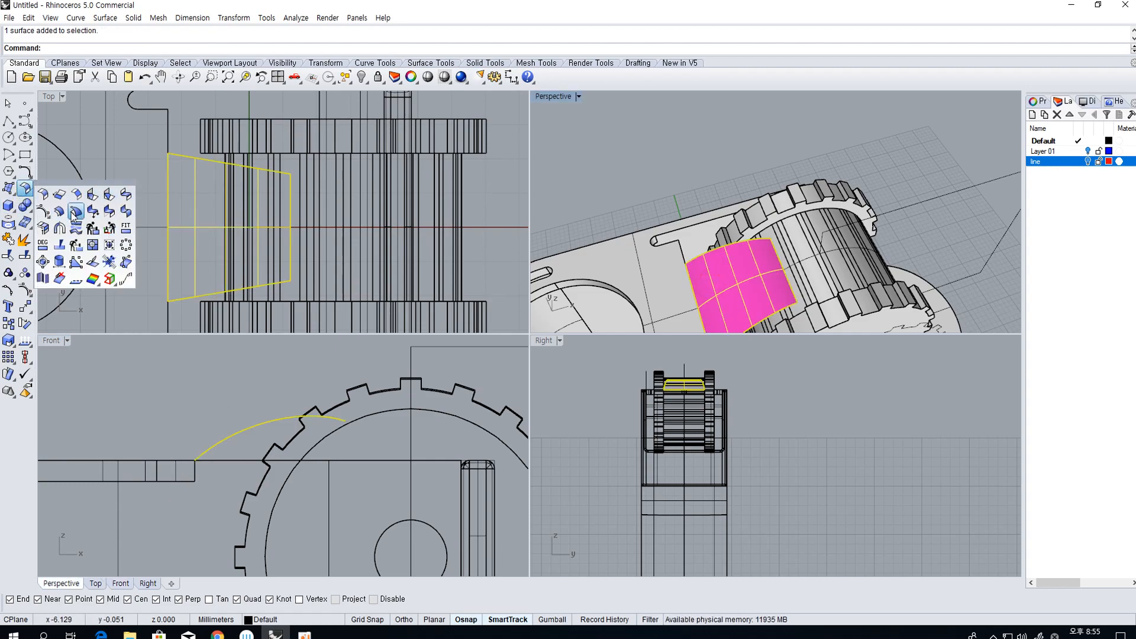
left_click(75, 212)
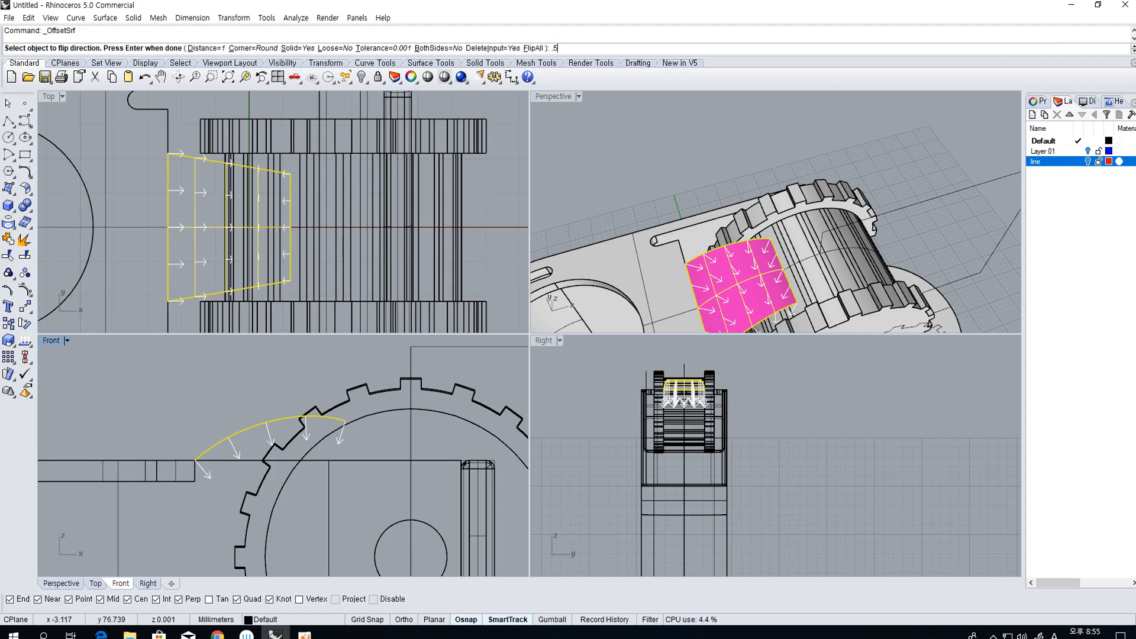
key("Return")
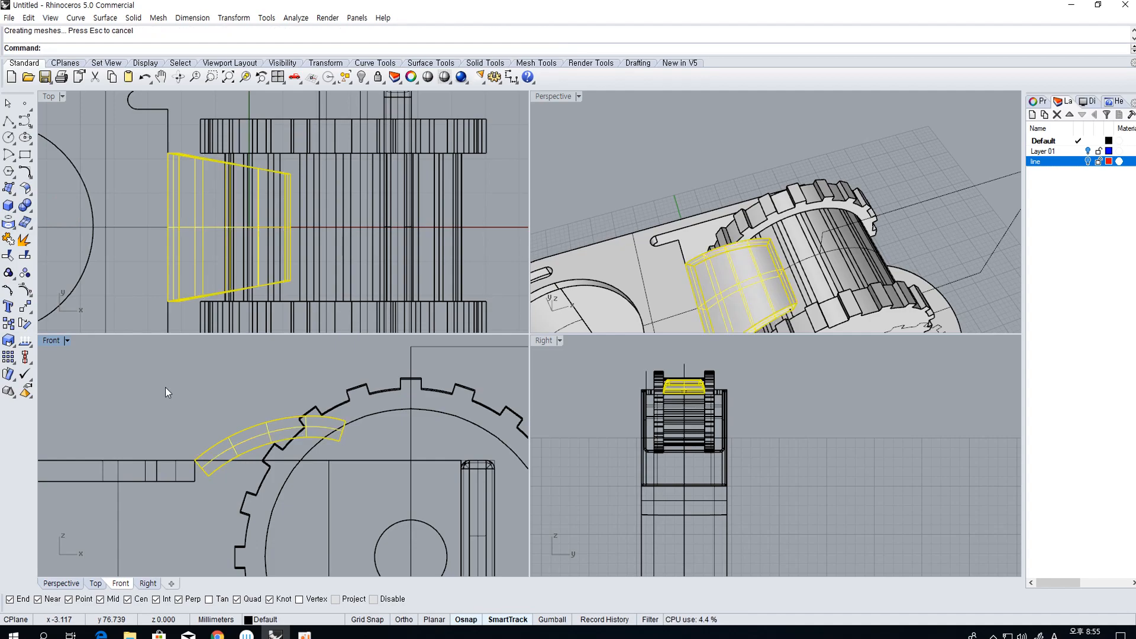
Inspect the offset tongue where it meets the plate and the drum, and undo the surface offset
scroll(274, 534, "up", 2)
scroll(273, 534, "up", 1)
scroll(226, 442, "up", 1)
left_click(233, 463)
right_click_drag(649, 324, 666, 268)
scroll(778, 246, "up", 3)
right_click_drag(779, 246, 743, 231)
left_click(350, 361)
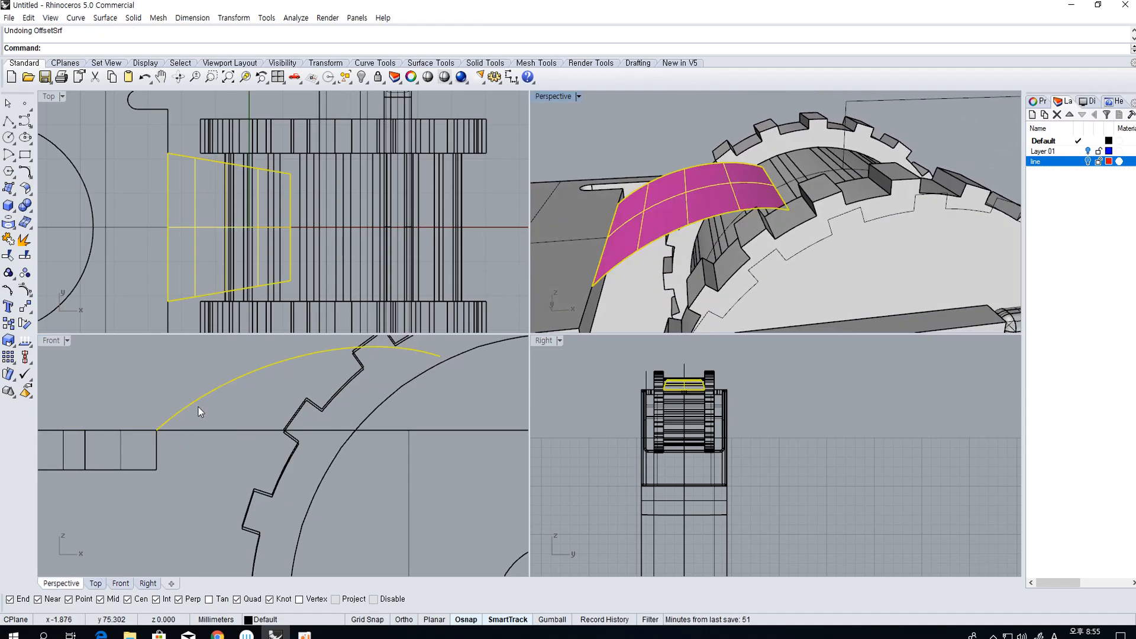
Copy the swept surface in place and move the copy from the plate's upper end corner to its lower one in the Front view
type("m")
key("Return")
key("Escape")
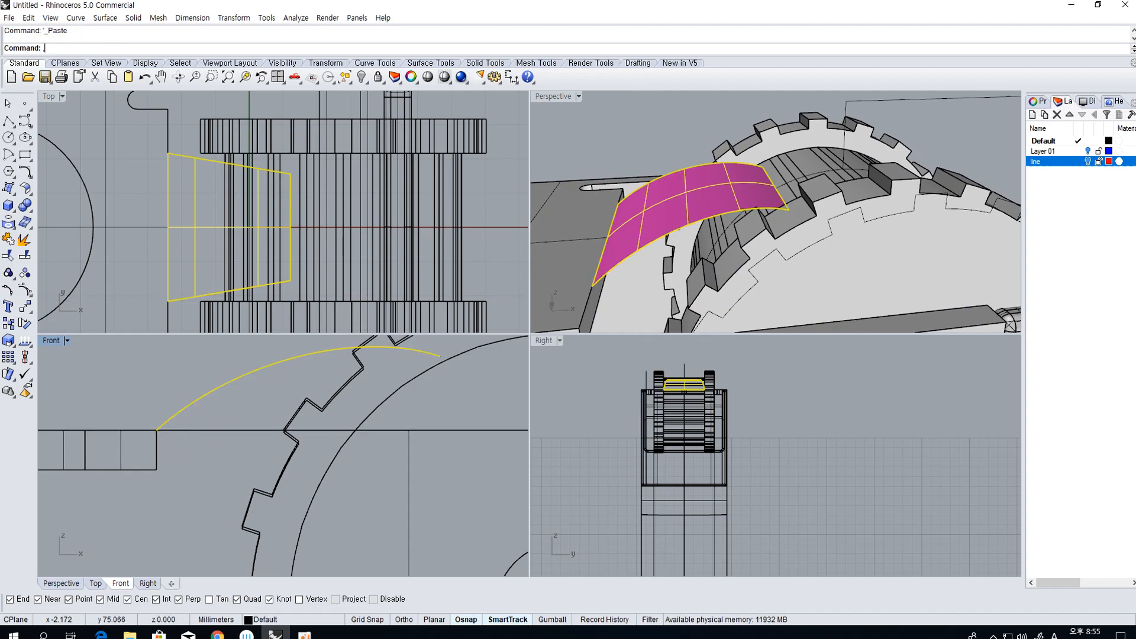
key("Return")
left_click(156, 430)
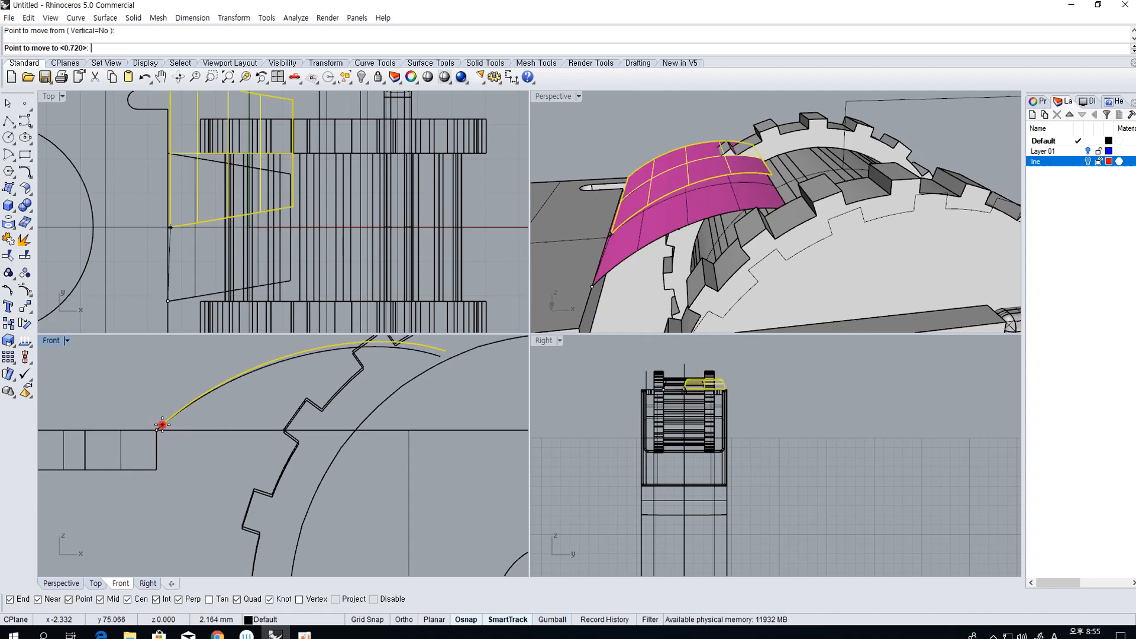
Rotate the copied surface upward about the plate's lower end corner in the Front view
left_click(30, 327)
left_click(156, 469)
left_click(485, 523)
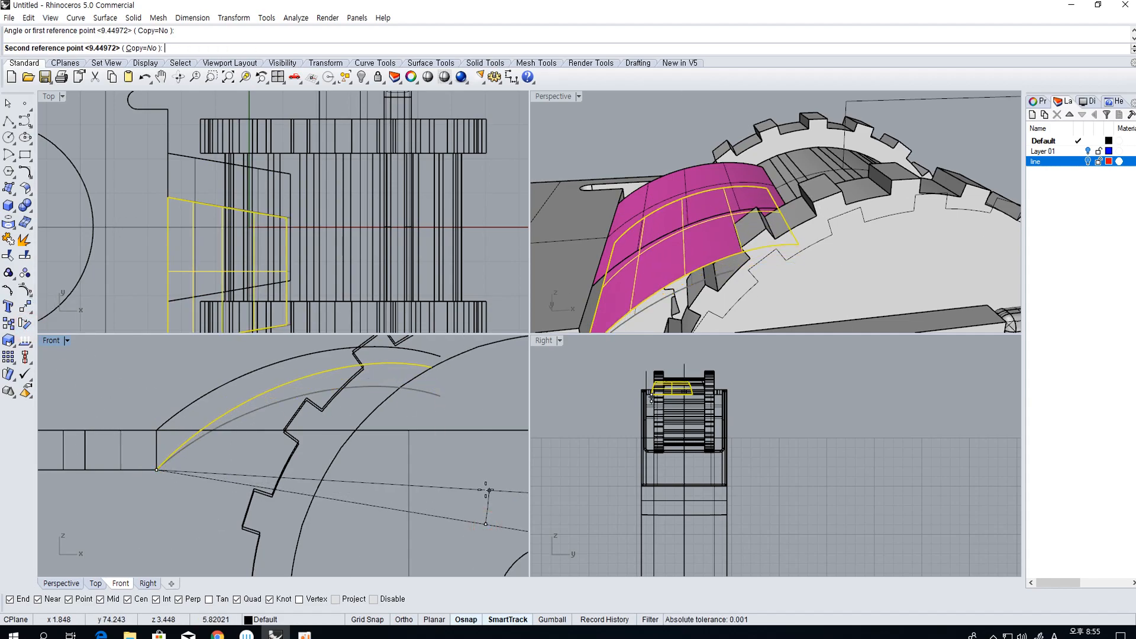
left_click(485, 490)
left_click(485, 491)
Isolate the original swept surface and its rotated copy
left_click(651, 257)
left_click(644, 214, "shift")
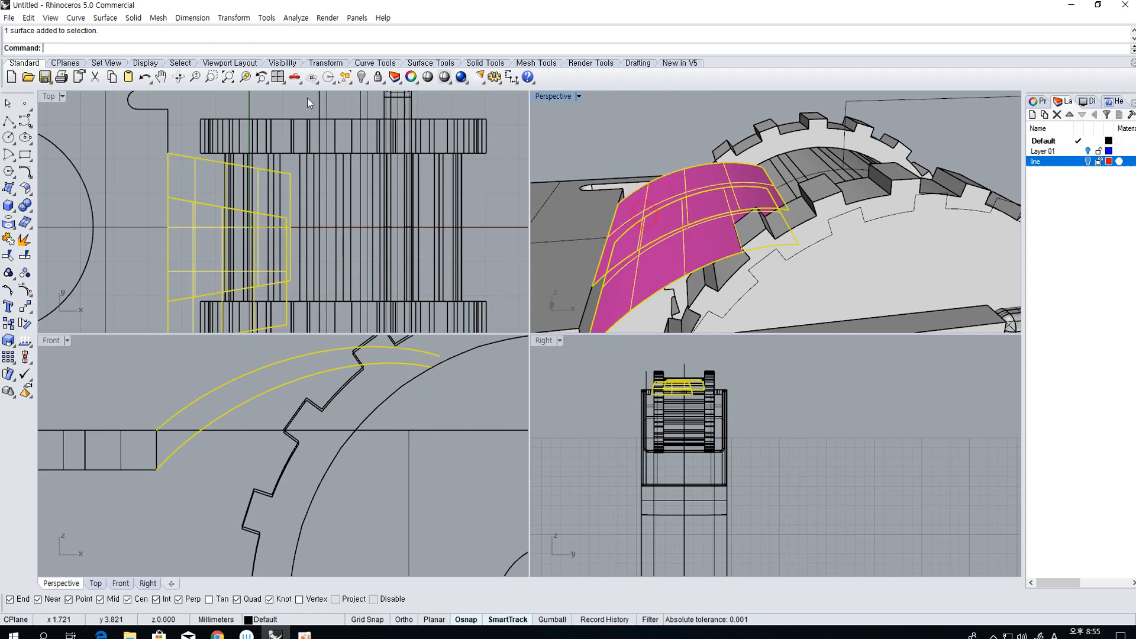
left_click(361, 75)
left_click(405, 101)
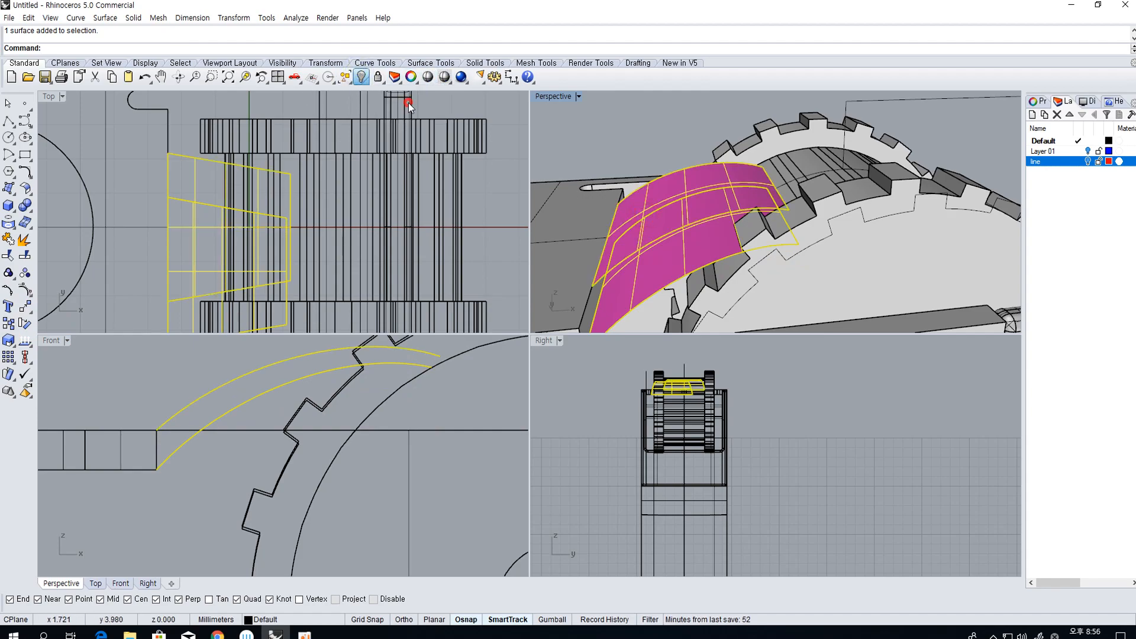
Try to loft between matching side edges of the original surface and the rotated copy
type("loft")
key("Return")
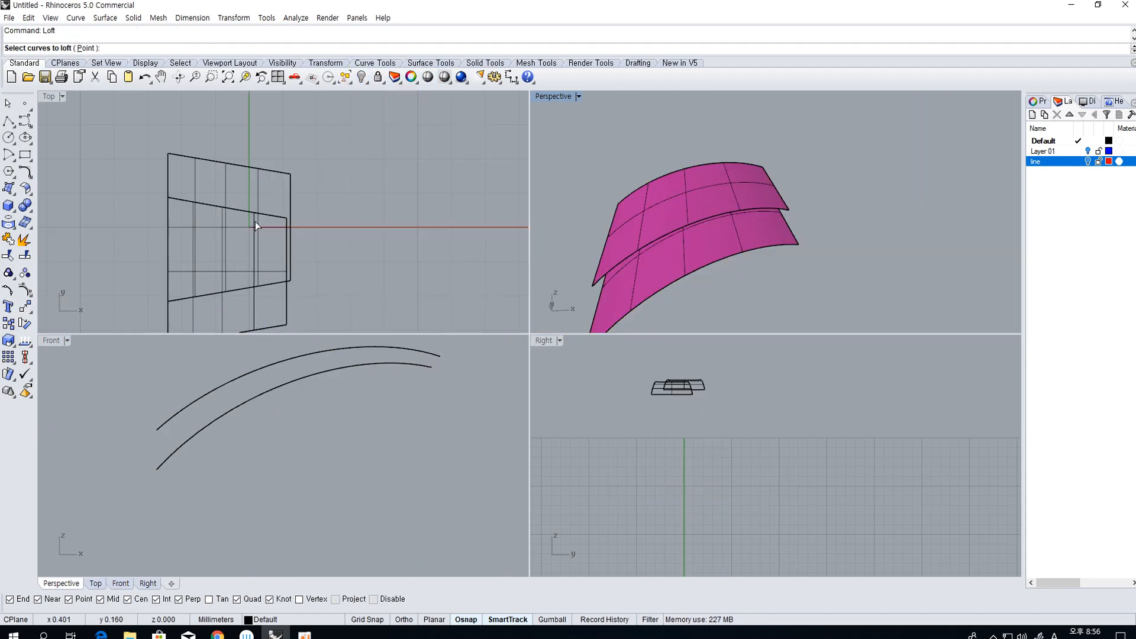
left_click(674, 238)
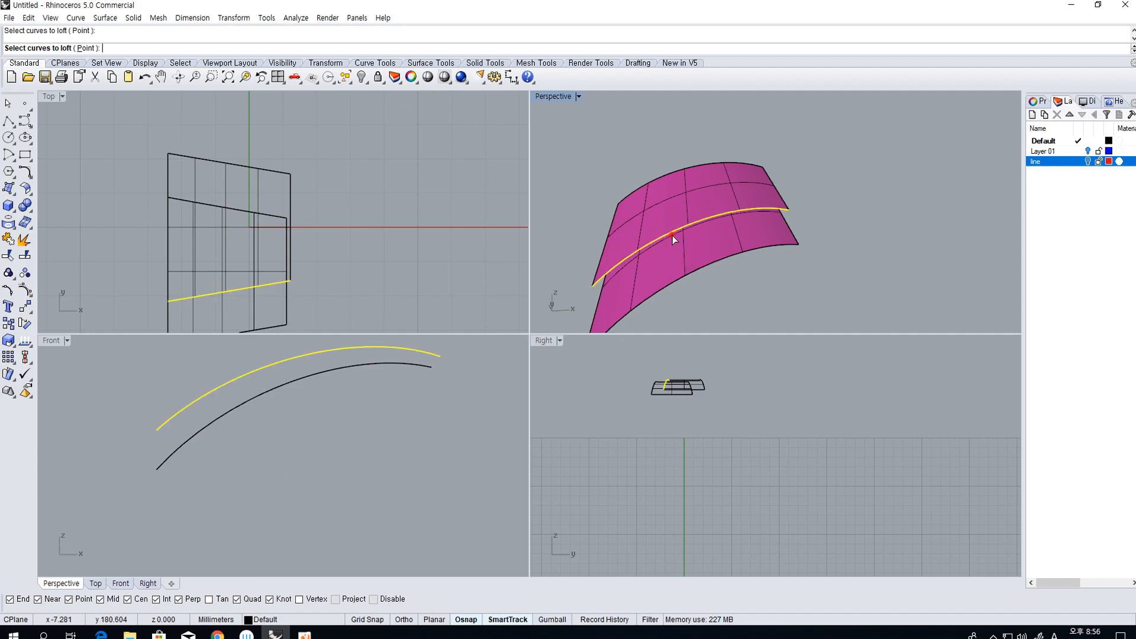
left_click(692, 265)
key("Return")
key("Return")
key("ctrl+z")
key("Return")
left_click(704, 264)
left_click(700, 222)
right_click_drag(699, 222, 626, 225)
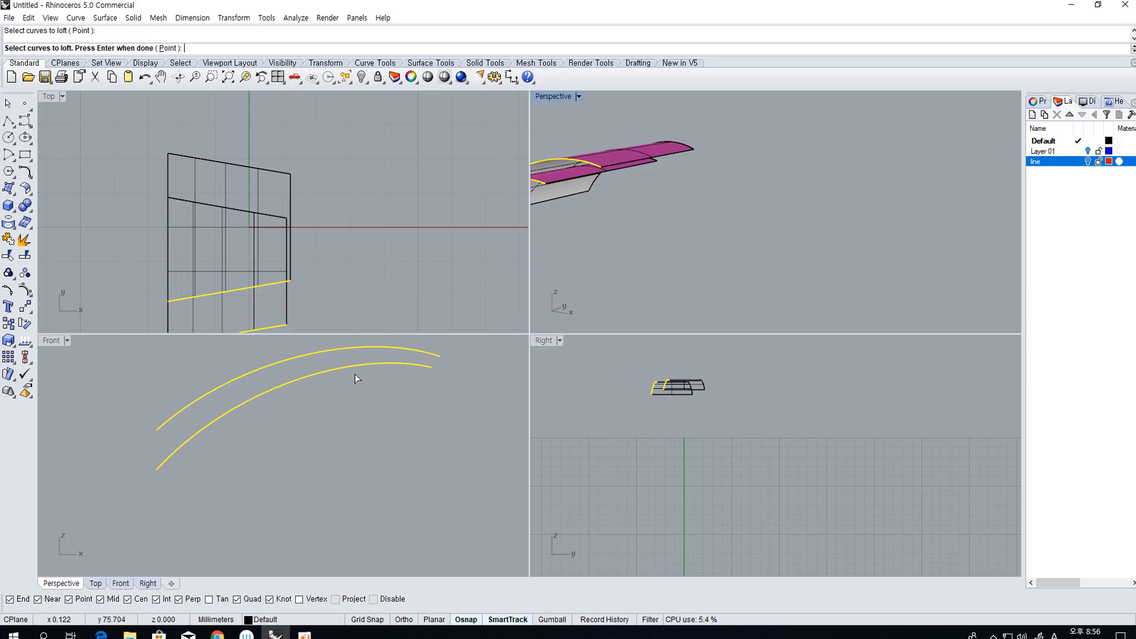
Cancel the loft and undo the isolation, the rotation and the move of the surface copy
key("Escape")
key("ctrl+z")
key("ctrl+z")
key("ctrl+z")
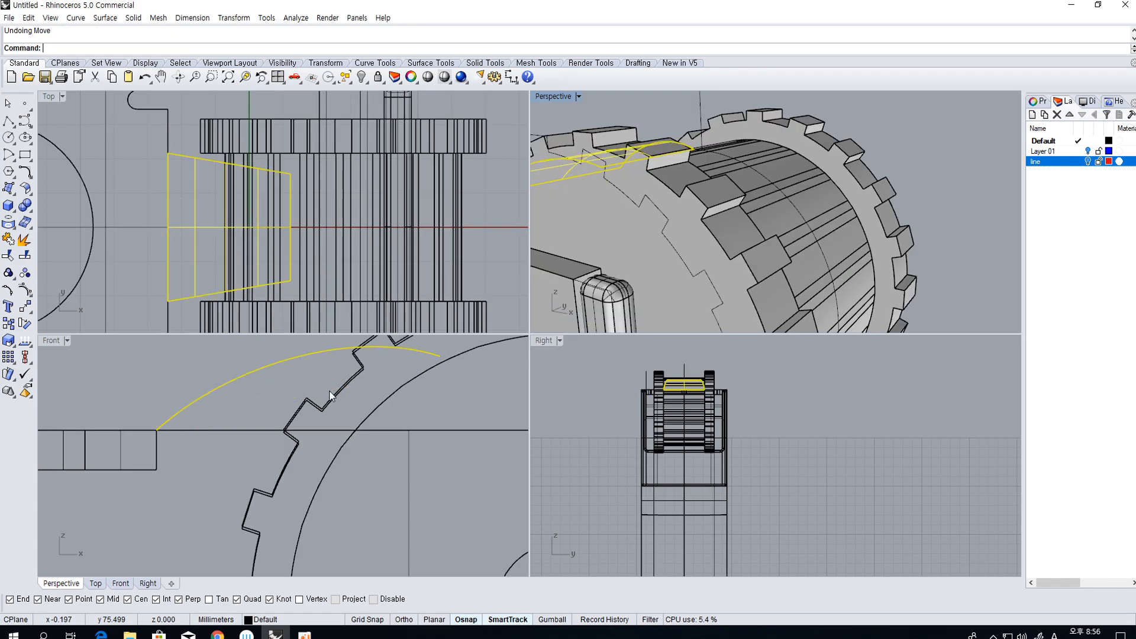
Turn on projected object snaps and move the surface copy from the plate's upper end corner to its lower one
type("m")
key("Return")
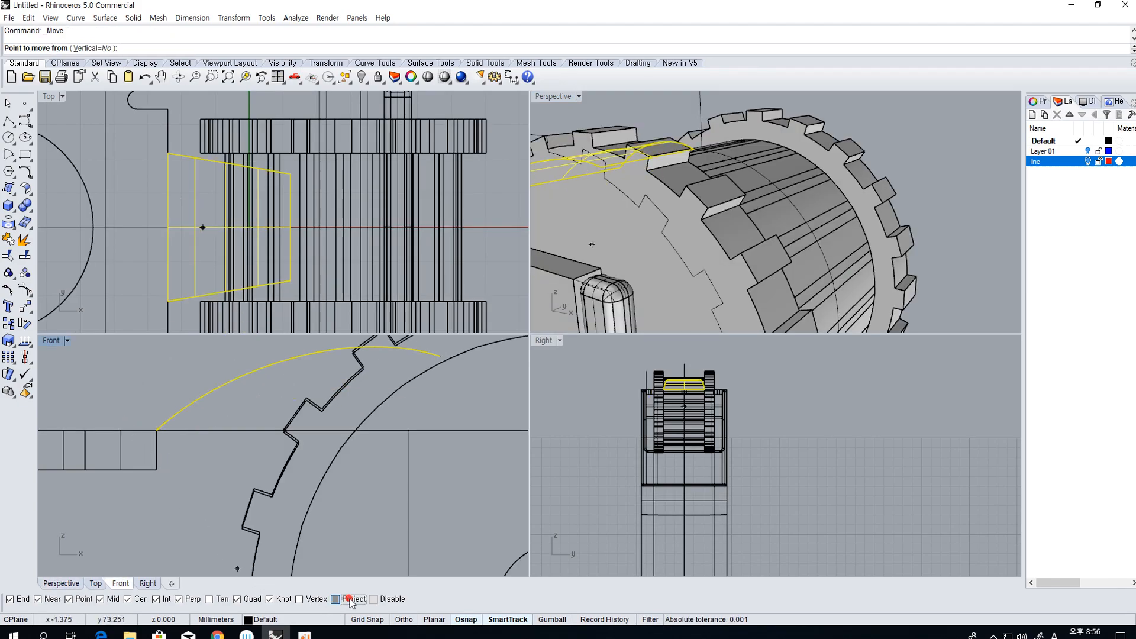
left_click(157, 431)
left_click(157, 469)
Isolate the upper and lower tongue surfaces
right_click_drag(556, 193, 634, 219)
left_click(634, 219)
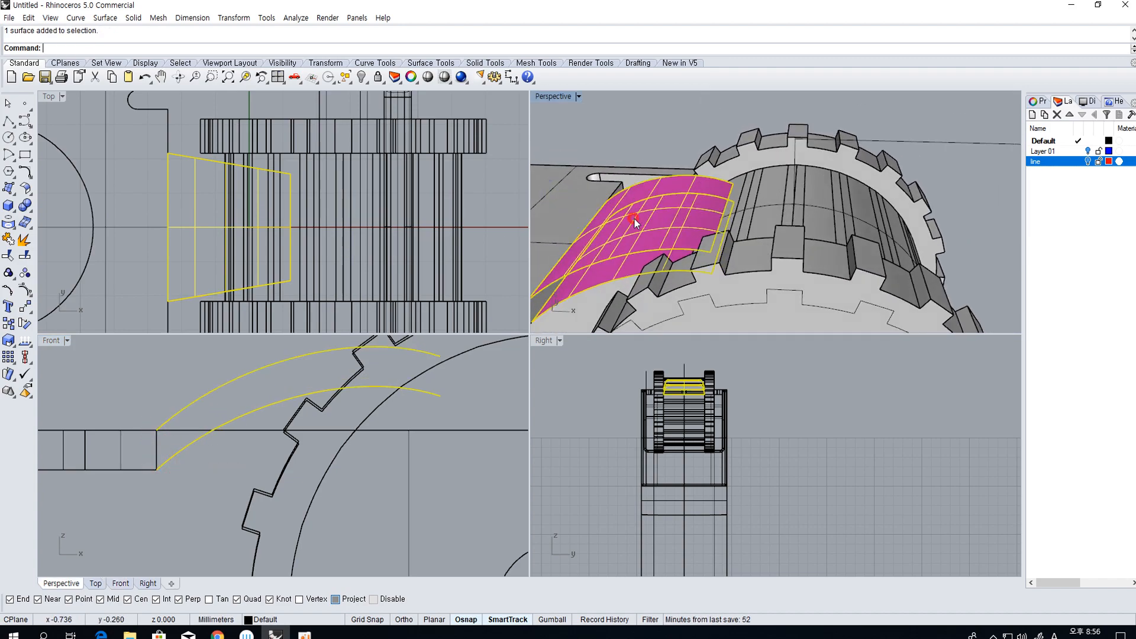
left_click(363, 78)
left_click(413, 100)
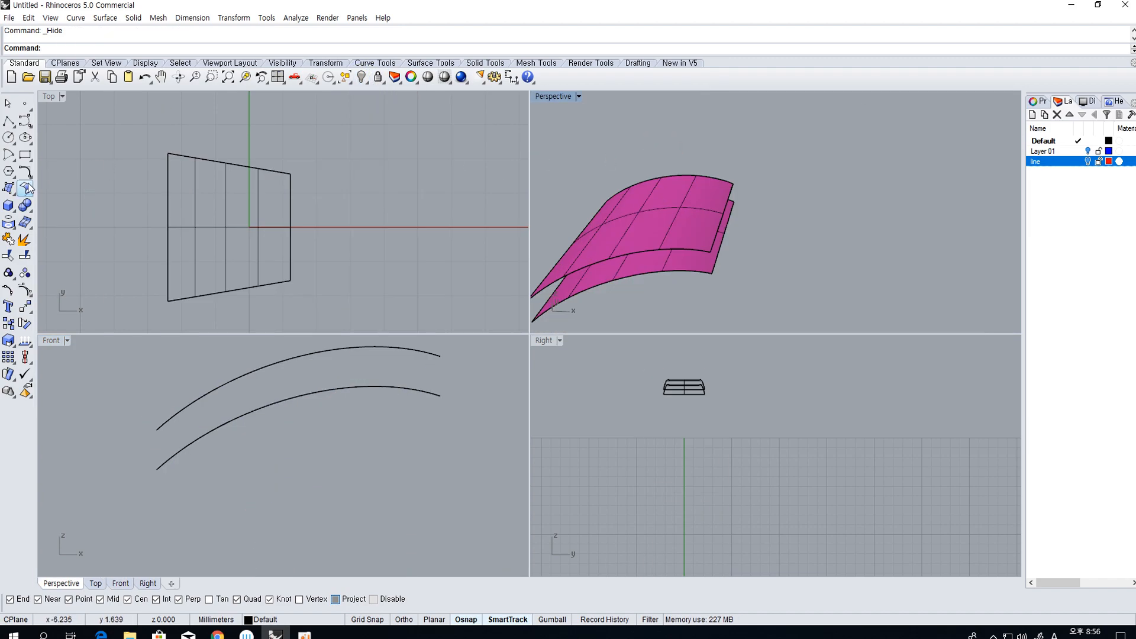
Loft between the upper and lower surface edges along the tongue's near long side
left_click(28, 202)
left_click(612, 262)
left_click(619, 279)
key("Return")
key("Return")
Loft between the upper and lower edges at the tongue's narrow drum end
key("Return")
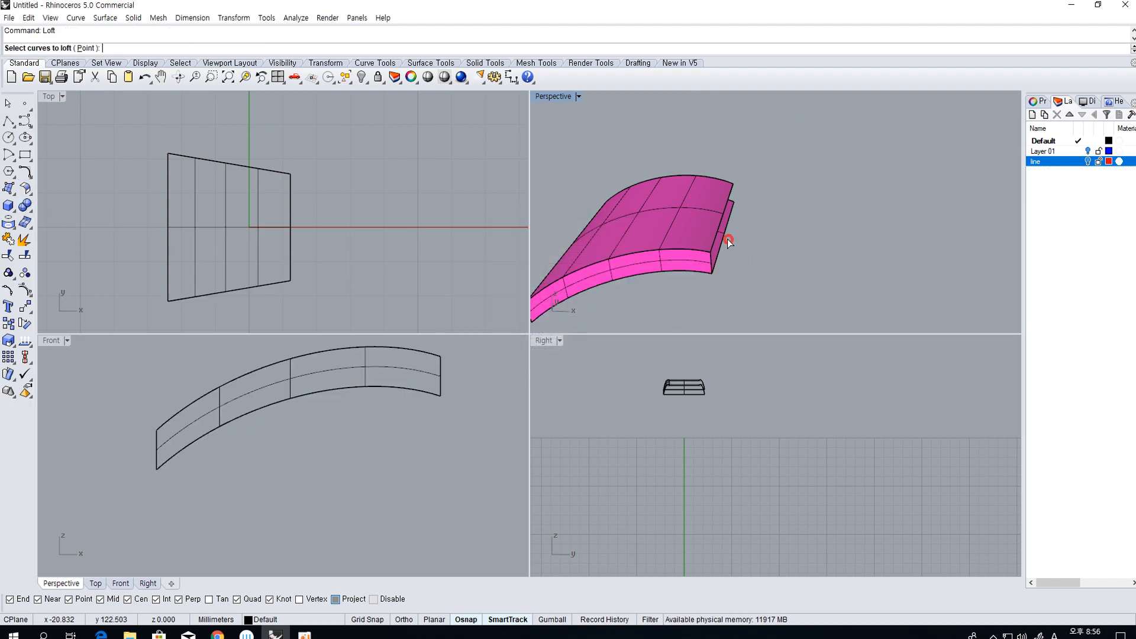
left_click(726, 236)
left_click(716, 225)
key("Return")
key("Return")
Loft between the upper and lower edges along the two remaining open sides of the tongue
right_click_drag(787, 241, 814, 206)
key("Return")
left_click(680, 183)
left_click(680, 169)
key("Return")
key("Return")
right_click_drag(745, 282, 820, 275)
scroll(863, 261, "up", 5)
key("Return")
left_click(864, 265)
left_click(871, 247)
key("Return")
key("Return")
Join the six tongue surfaces into one closed polysurface
left_click_drag(294, 304, 164, 111)
key("ctrl+j")
left_click(408, 208)
right_click_drag(996, 265, 808, 239)
left_click(849, 216)
left_click(908, 253)
scroll(670, 400, "up", 8)
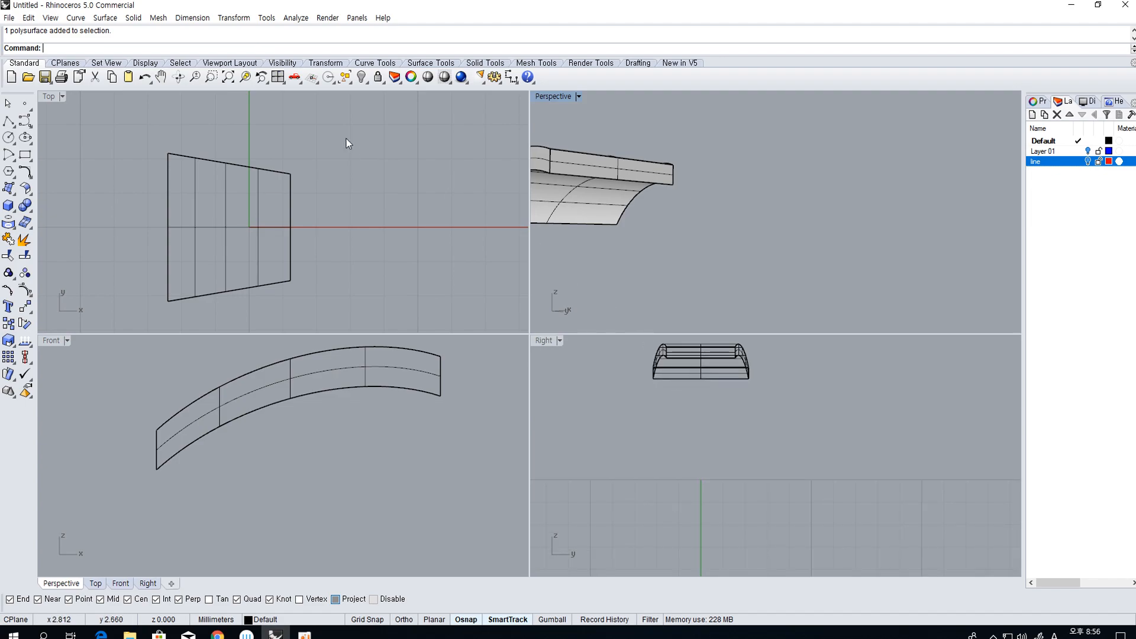
Show all hidden objects and Boolean union the tongue with the upper housing body
right_click(359, 80)
right_click_drag(733, 207, 800, 259)
scroll(813, 265, "down", 5)
left_click(803, 259)
left_click(765, 271, "shift")
left_click(25, 206)
left_click(710, 154)
left_click(784, 258)
left_click(806, 282)
left_click(783, 262)
left_click(730, 165)
Isolate the tapered lower body of the housing
scroll(740, 190, "down", 3)
right_click_drag(824, 272, 763, 278)
scroll(278, 473, "down", 5)
scroll(781, 500, "down", 5)
left_click(782, 271)
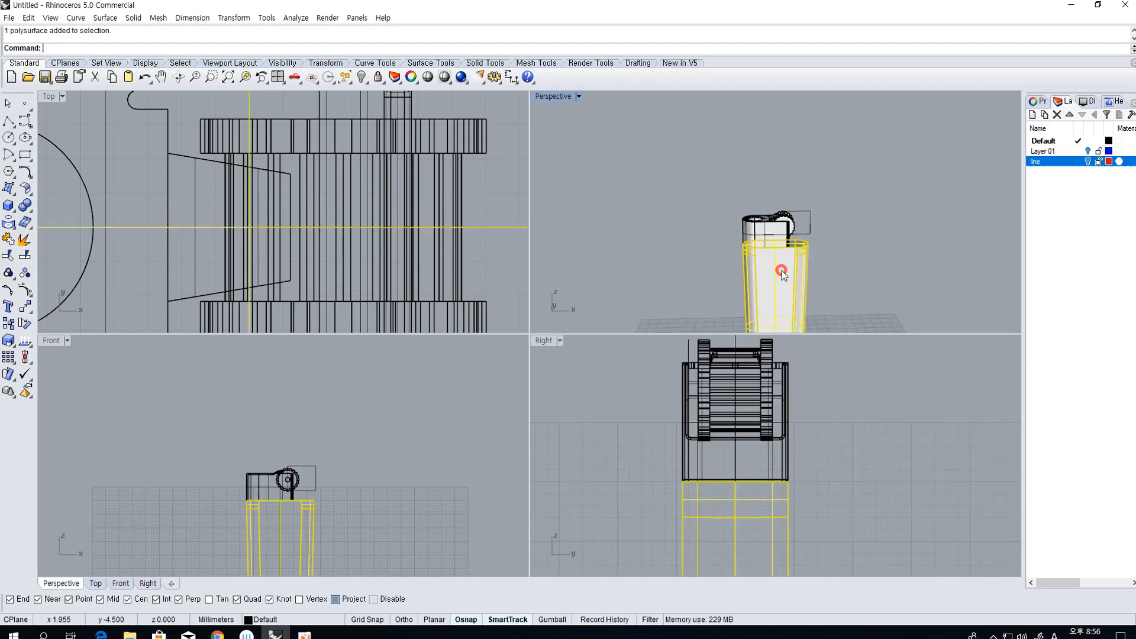
left_click(361, 78)
left_click(409, 104)
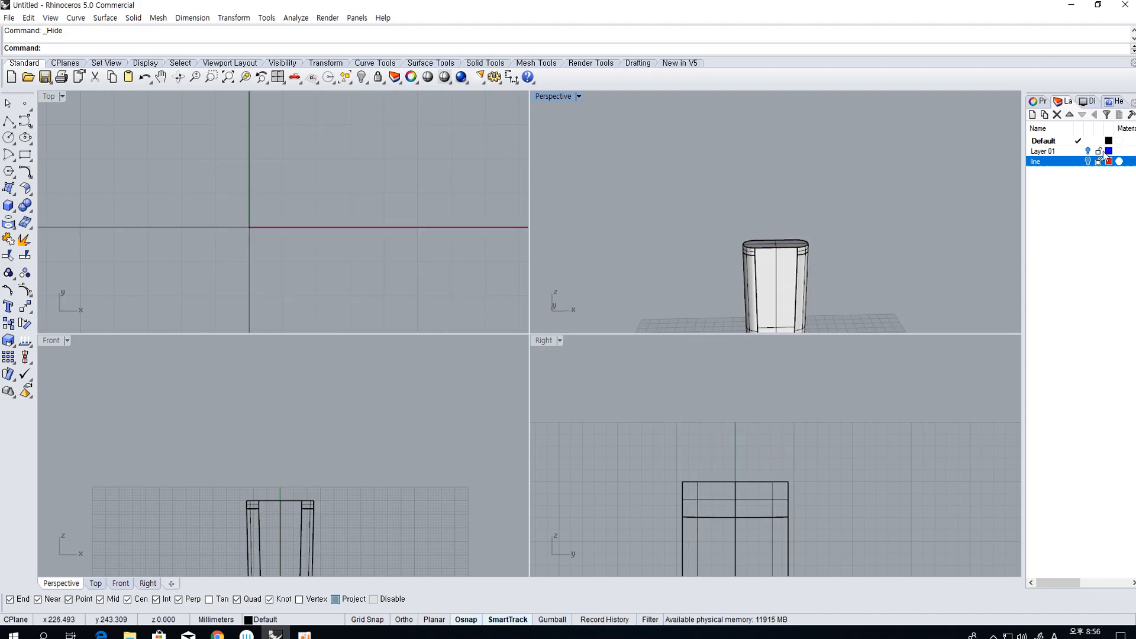
Turn on the line layer and locate the horizontal guide lines crossing the upper part of the lower body
left_click(1087, 161)
scroll(324, 508, "up", 6)
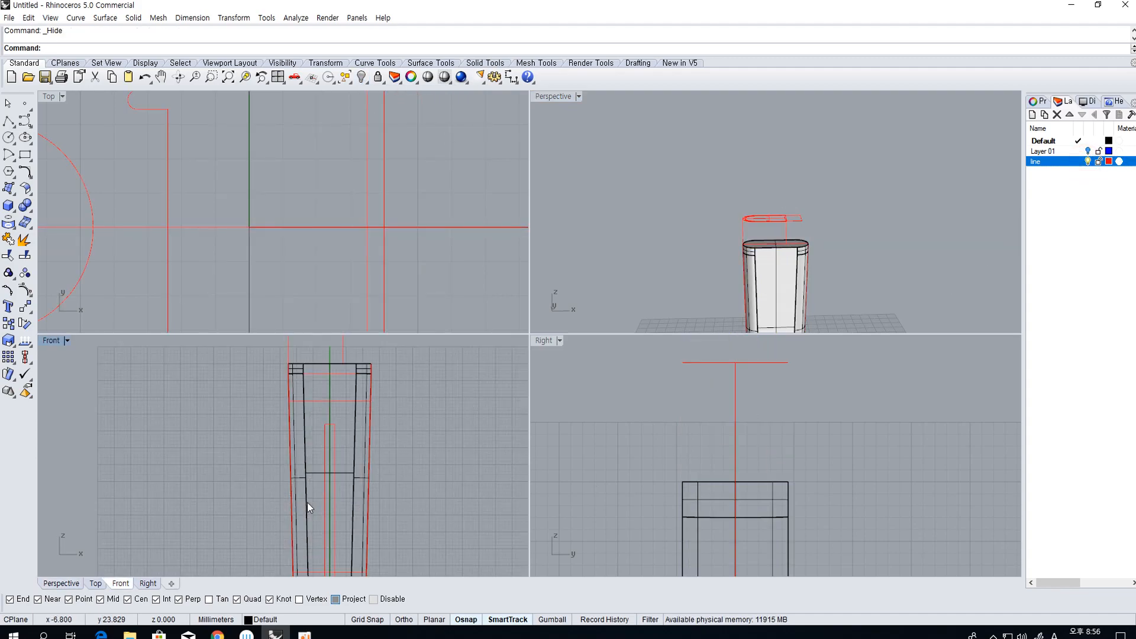
left_click(329, 441)
left_click(334, 450)
scroll(335, 451, "up", 5)
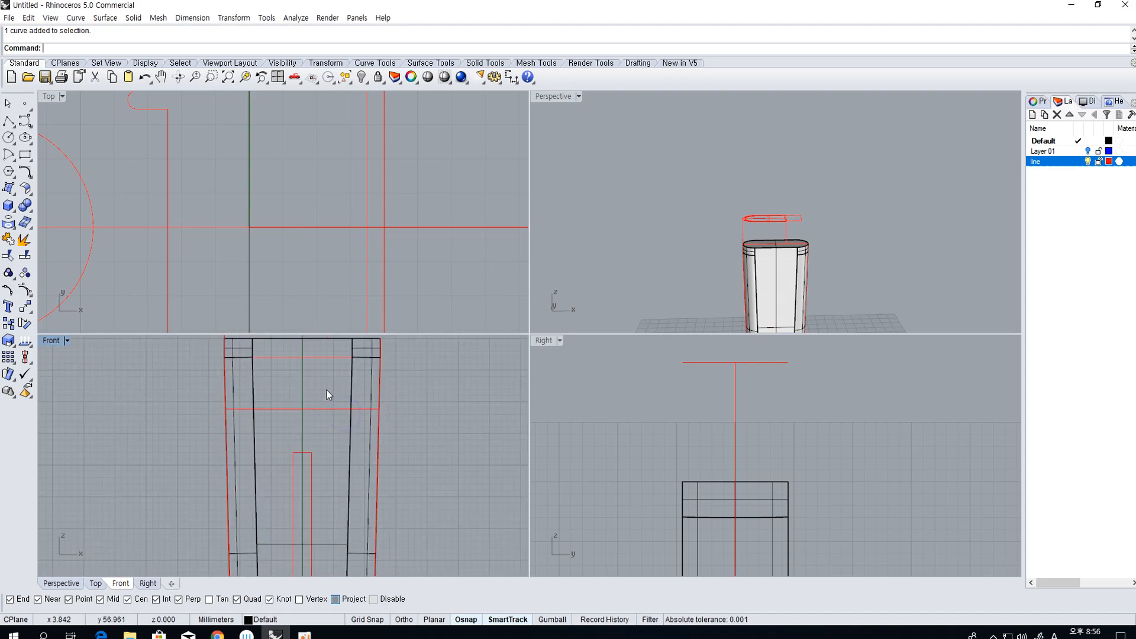
left_click(351, 386)
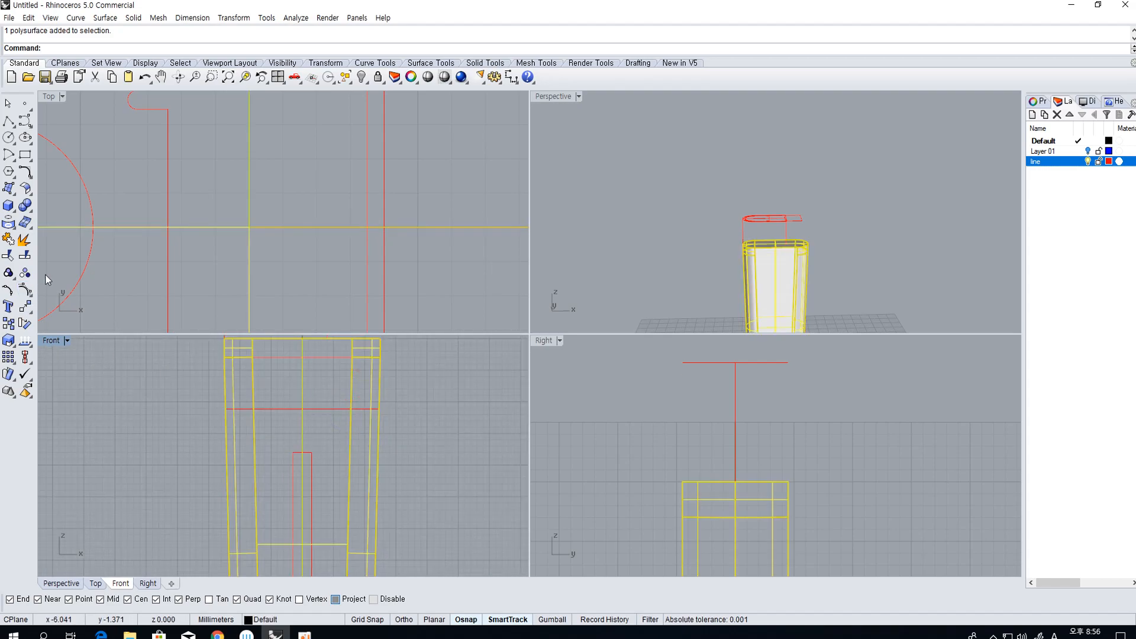
left_click(294, 411)
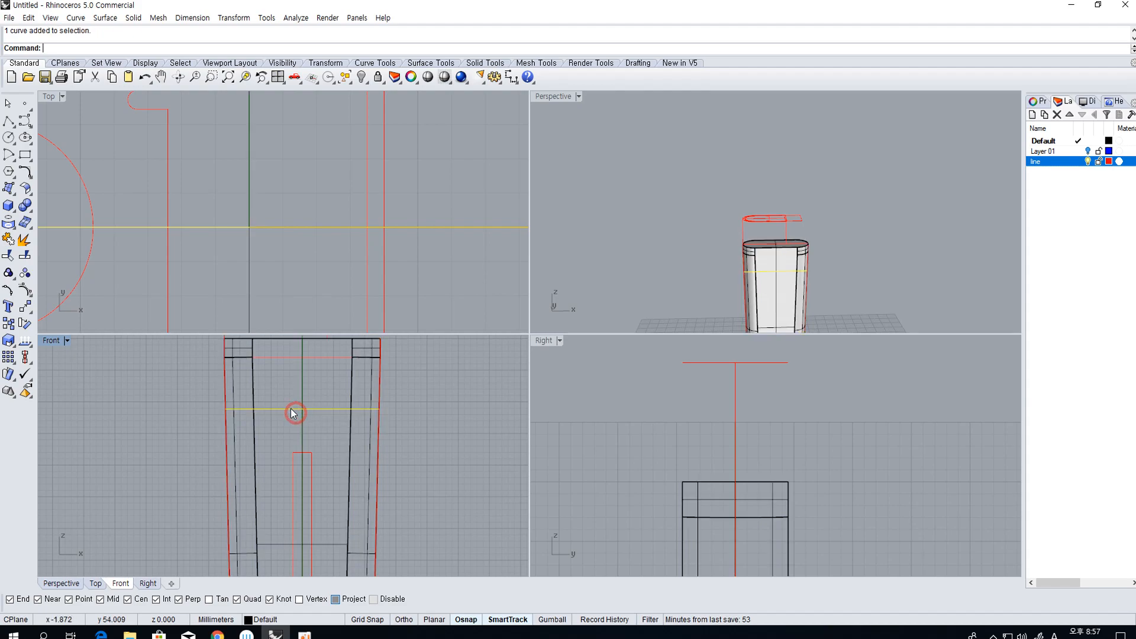
right_click_drag(282, 381, 286, 417)
left_click(276, 375)
left_click(275, 393)
Split the lower body with the uppermost horizontal line in the Front view
scroll(276, 390, "up", 3)
left_click(430, 392)
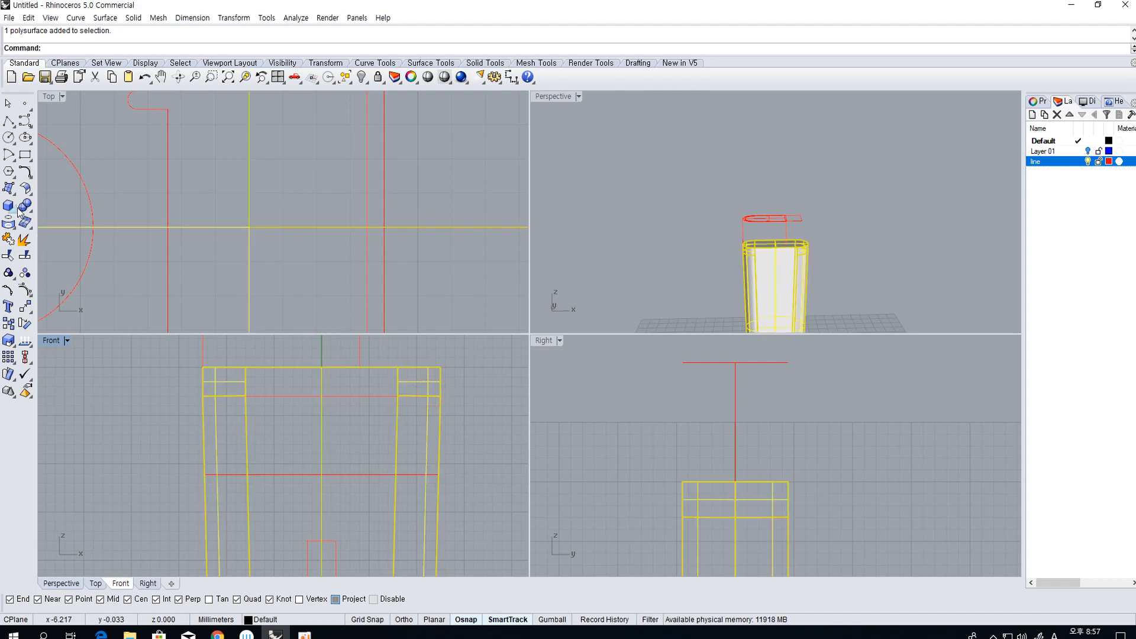
left_click(25, 255)
left_click(325, 396)
right_click(355, 388)
left_click(414, 380)
left_click(467, 391)
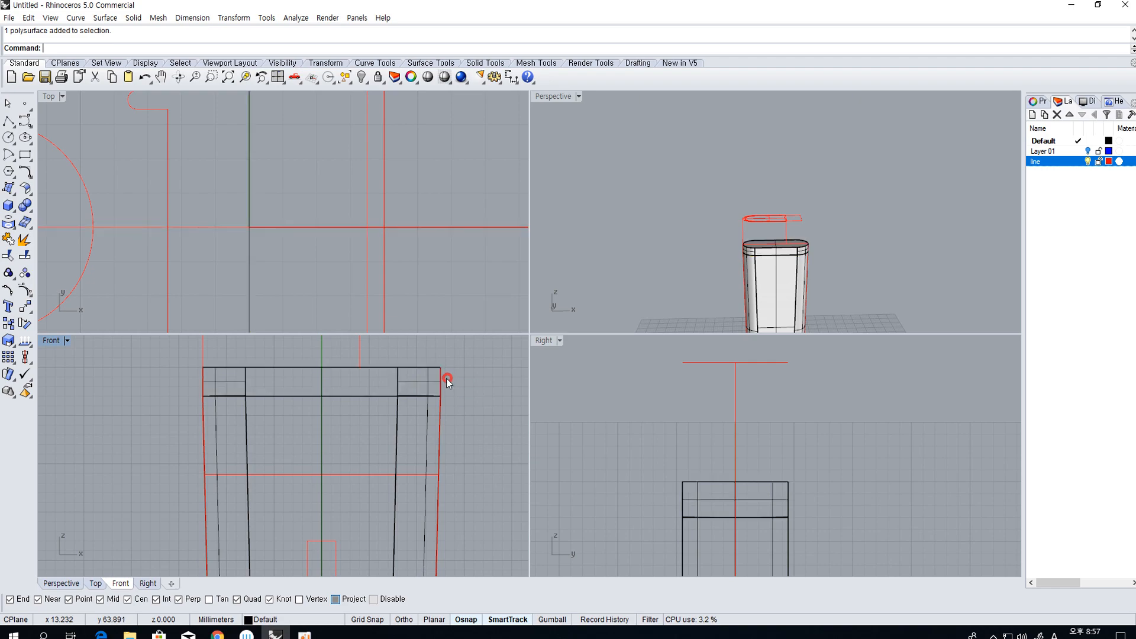
Cap the planar opening of the upper piece split from the lower body
left_click(431, 378)
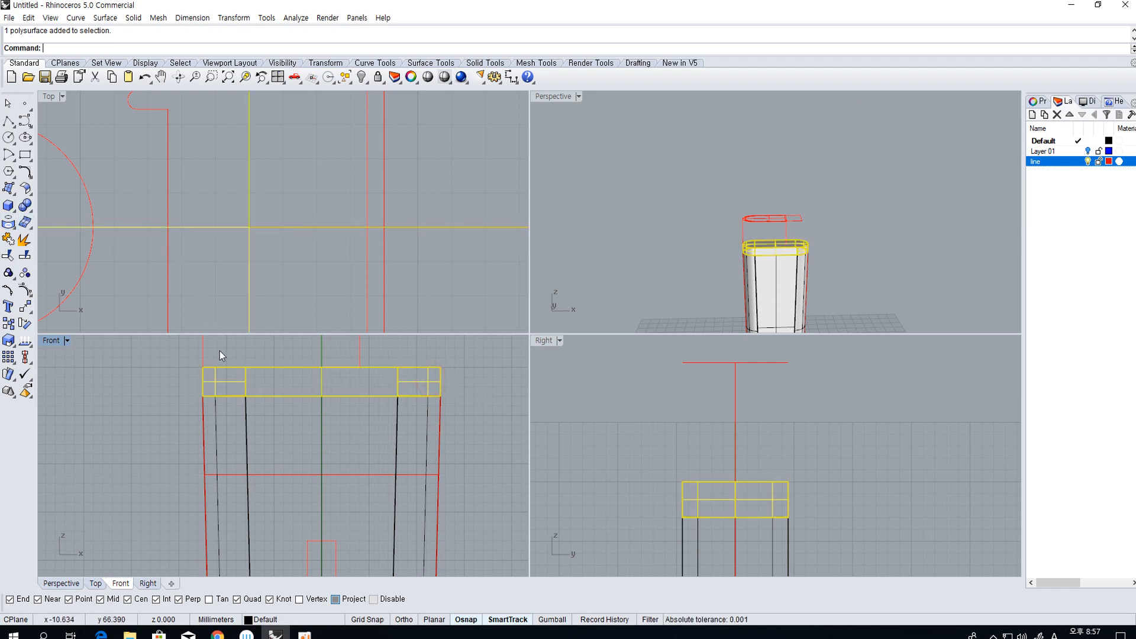
left_click(25, 194)
left_click(26, 203)
left_click(40, 231)
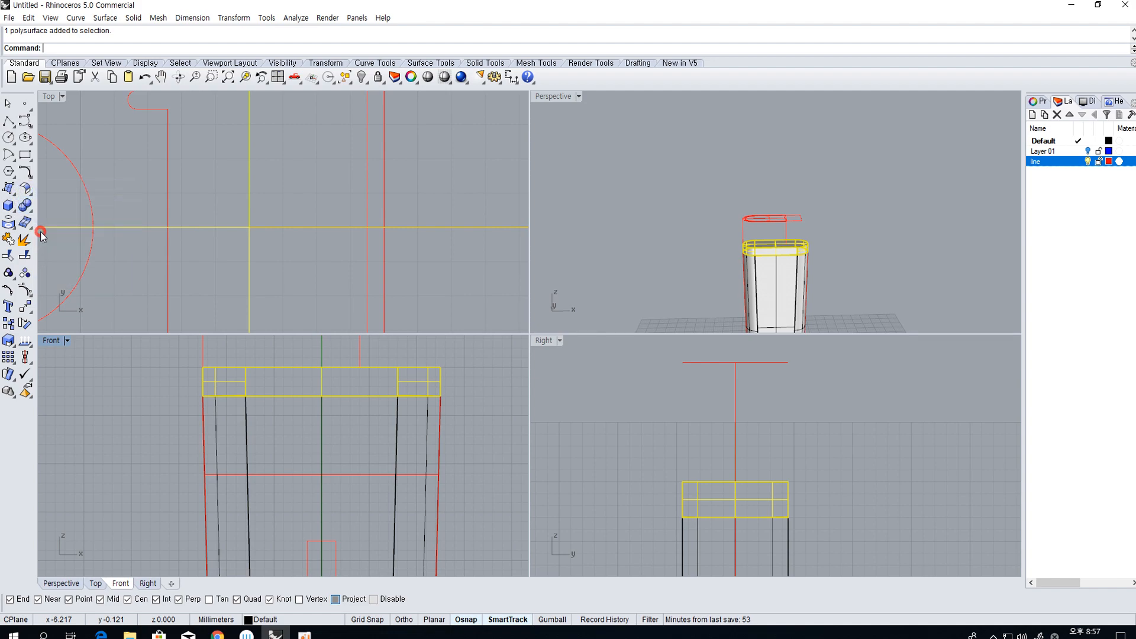
Hide the lower piece to examine the capped upper piece from several angles, and show all hidden objects
left_click(620, 286)
left_click(786, 289)
left_click(361, 77)
right_click_drag(772, 258, 754, 154)
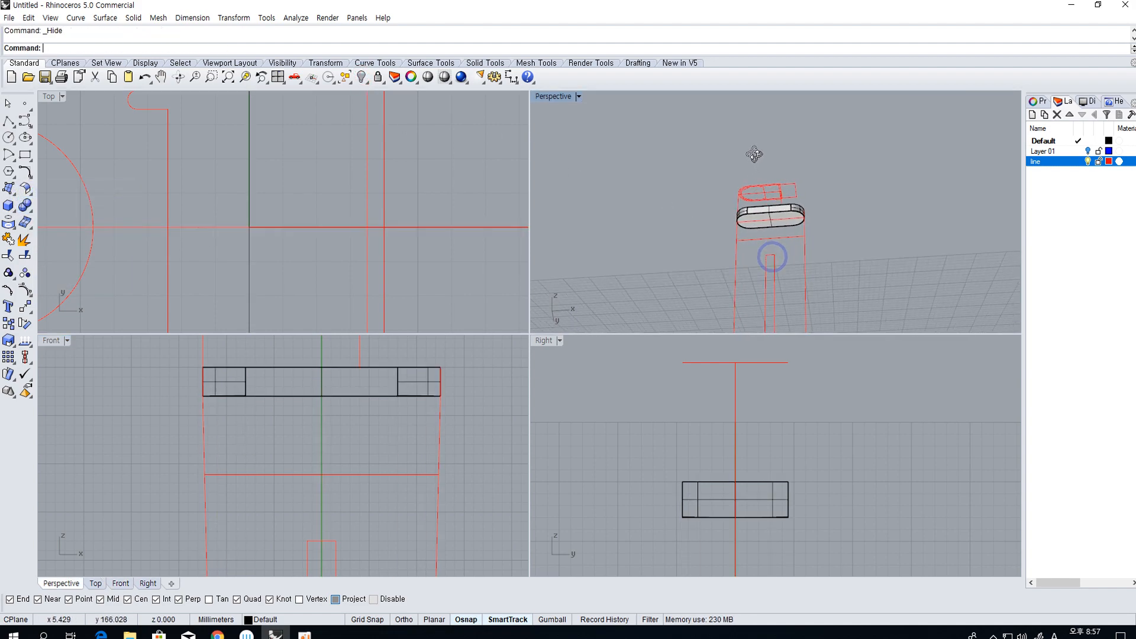
left_click(773, 211)
scroll(733, 252, "up", 5)
left_click(753, 255)
right_click_drag(740, 244, 748, 278)
left_click(763, 230)
right_click_drag(632, 216, 639, 247)
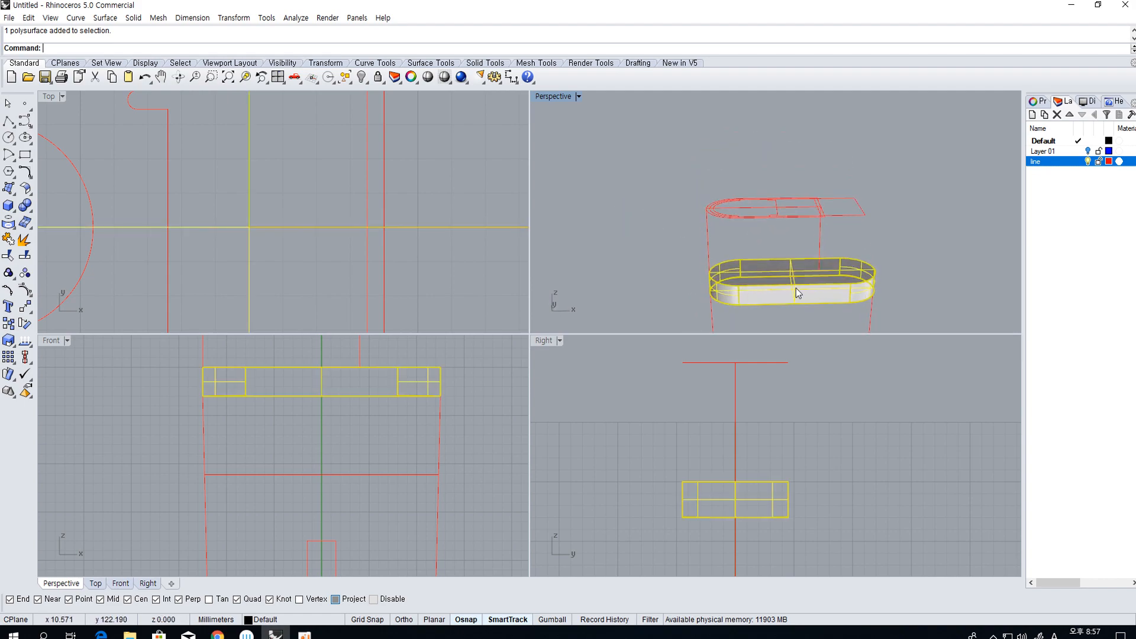
left_click(779, 245)
right_click_drag(794, 288, 790, 268)
left_click(790, 268)
left_click(791, 275)
right_click(361, 77)
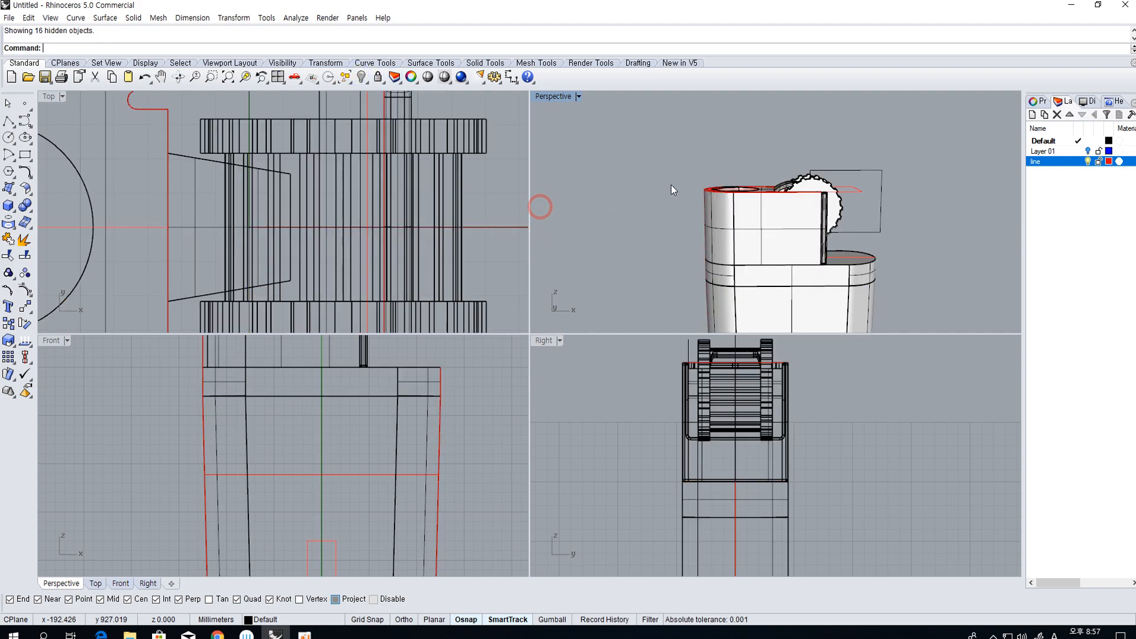
Hide the upper housing, the toothed wheel parts, the axle and the bracket above the lower body
left_click(730, 212)
right_click(660, 213)
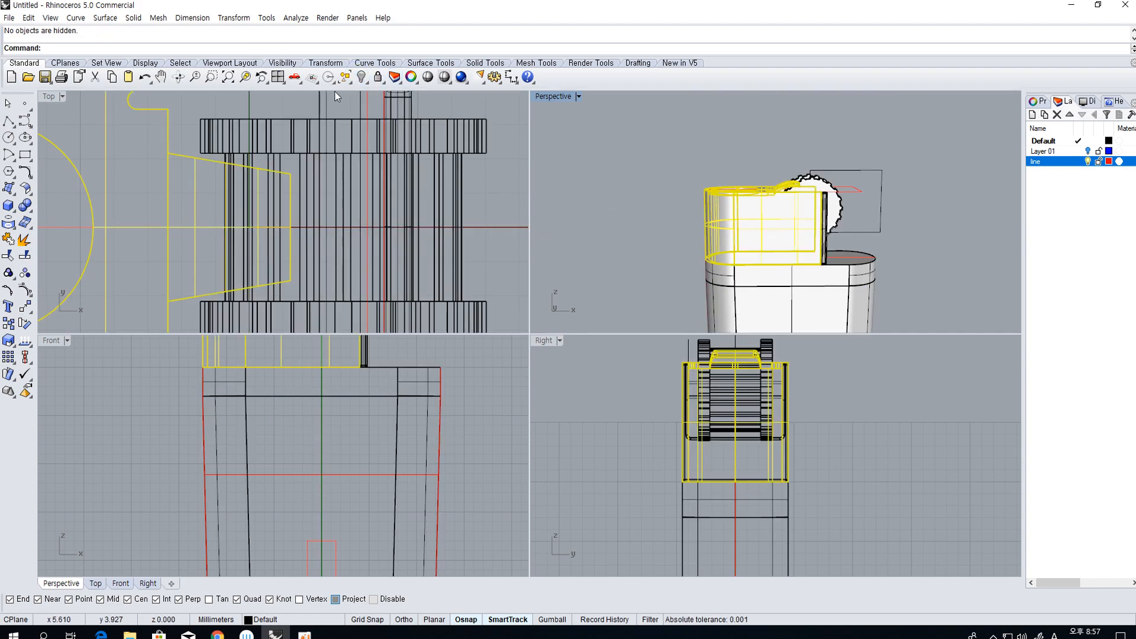
left_click(361, 79)
left_click(794, 212)
key("Delete")
left_click(796, 212)
key("Delete")
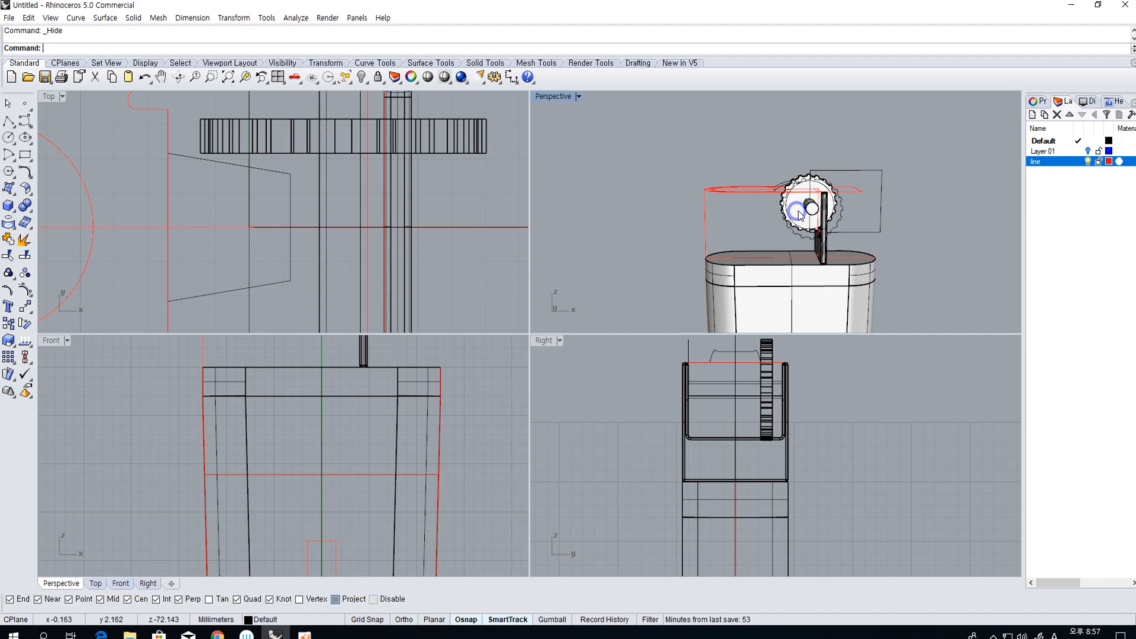
left_click(798, 211)
key("Delete")
left_click(806, 210)
key("Delete")
left_click(824, 243)
key("ctrl+h")
Isolate the open lower piece below the split
right_click_drag(781, 238, 814, 243)
scroll(806, 252, "down", 2)
left_click(809, 269)
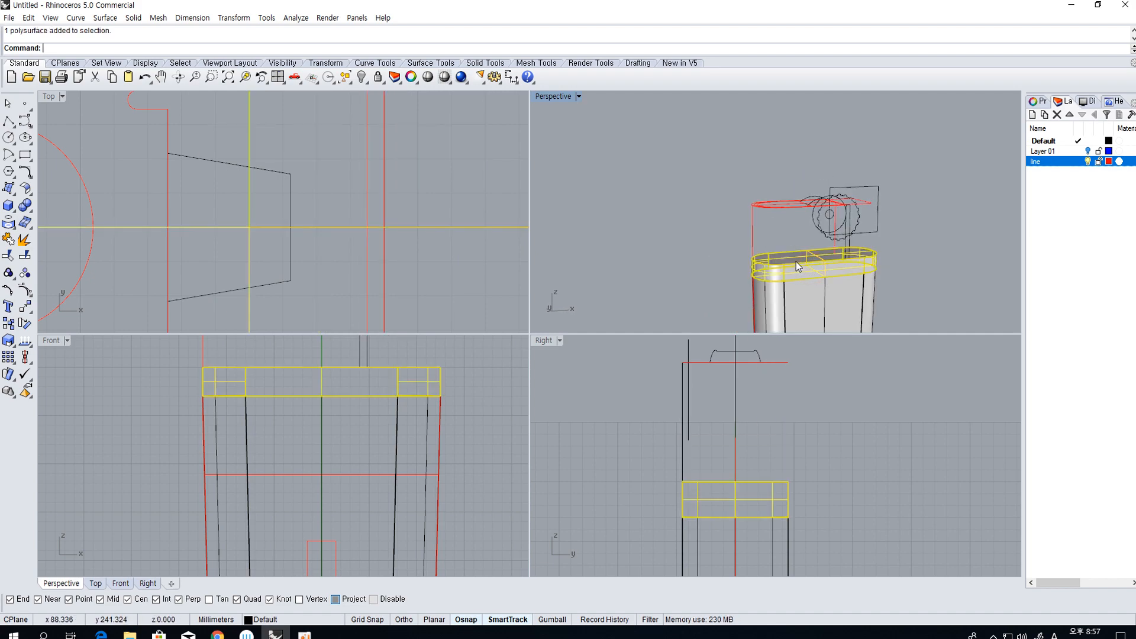
left_click(801, 317)
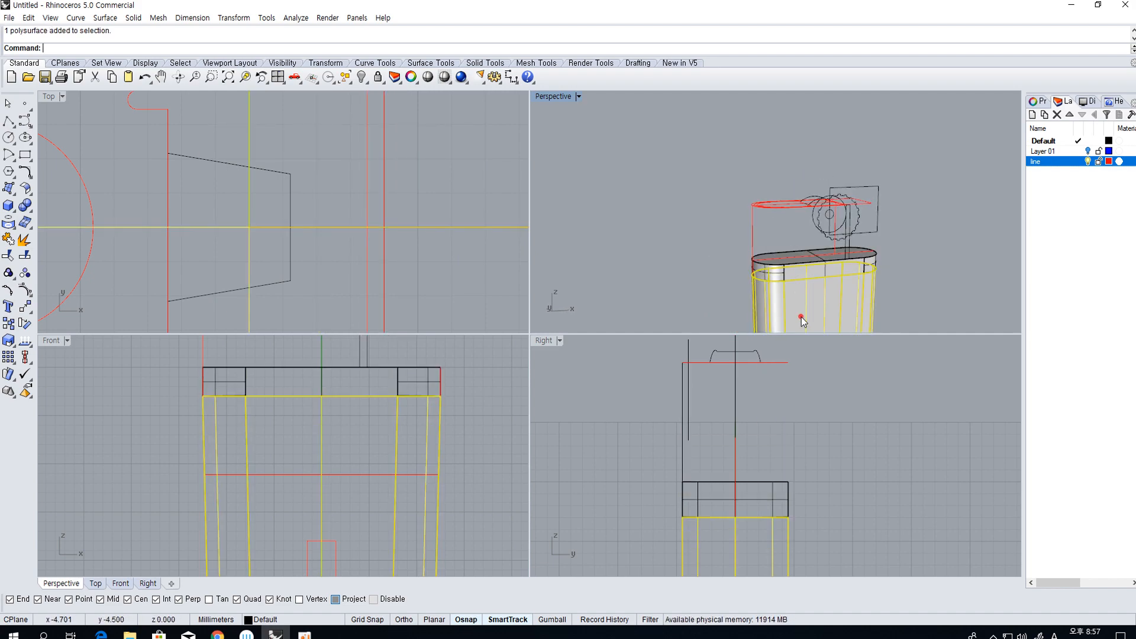
left_click(360, 78)
left_click(408, 104)
Offset the open lower piece inward by 0.5 mm as a solid, and undo the surface offset
right_click_drag(814, 233, 759, 249)
left_click(757, 246)
right_click_drag(555, 241, 656, 245)
left_click(26, 194)
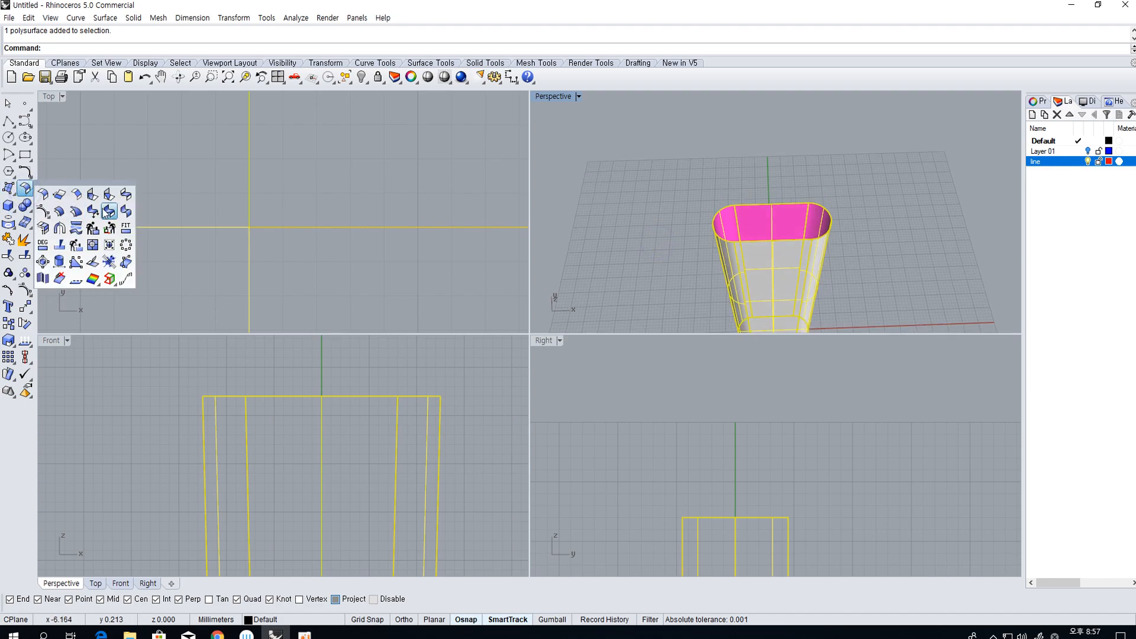
left_click(64, 207)
type("f")
right_click(265, 436)
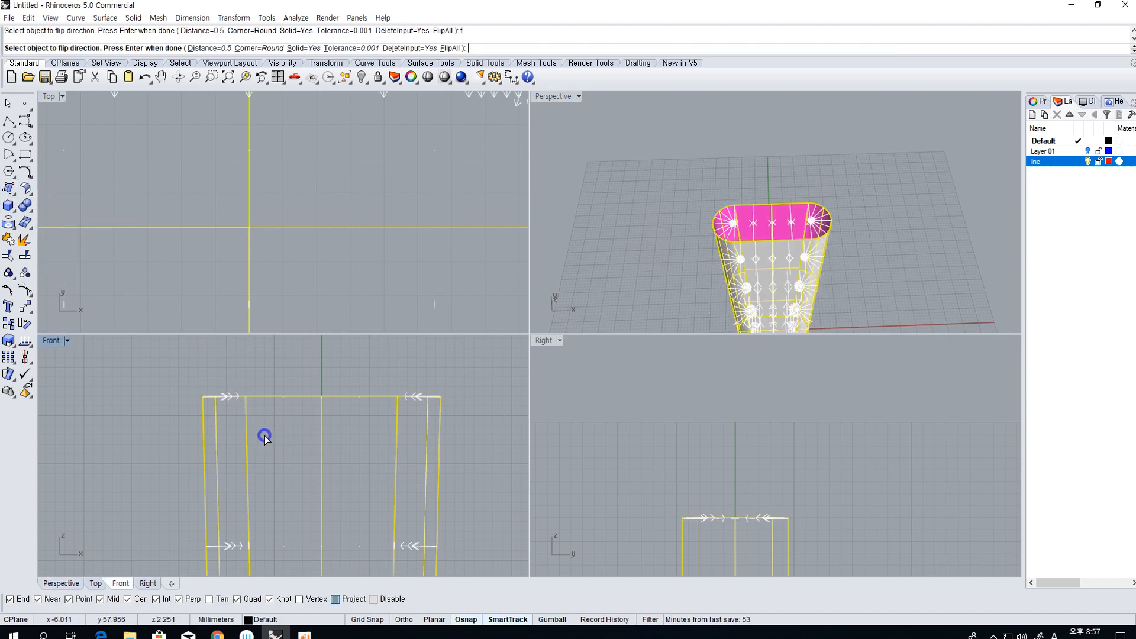
right_click(282, 442)
scroll(204, 405, "up", 5)
scroll(200, 396, "up", 4)
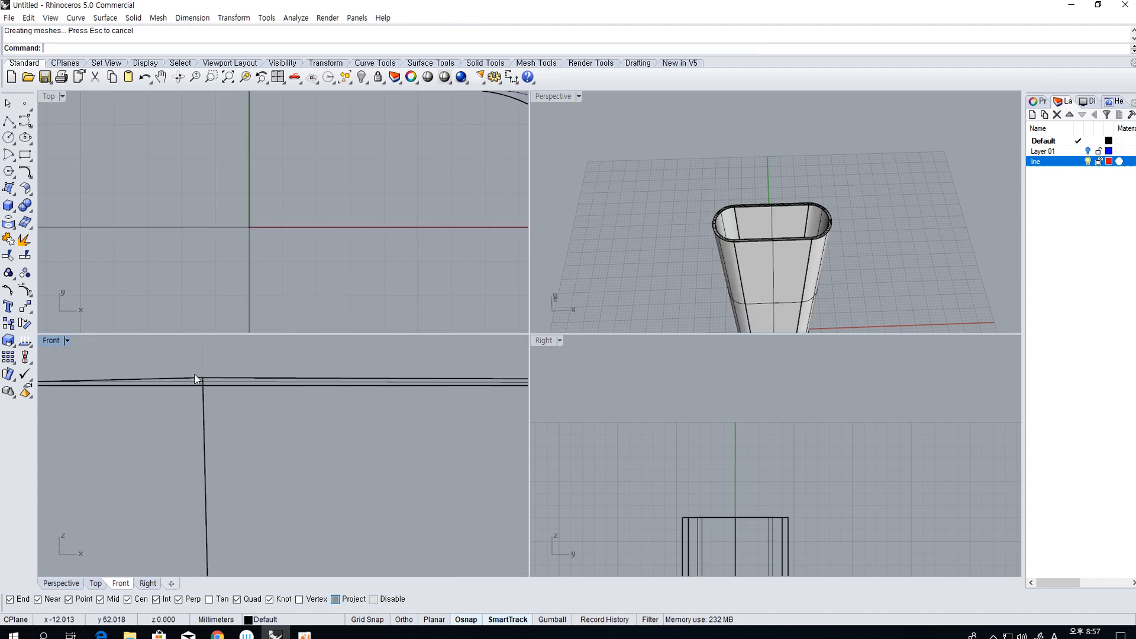
Cap the planar opening of the lower piece
left_click(771, 272)
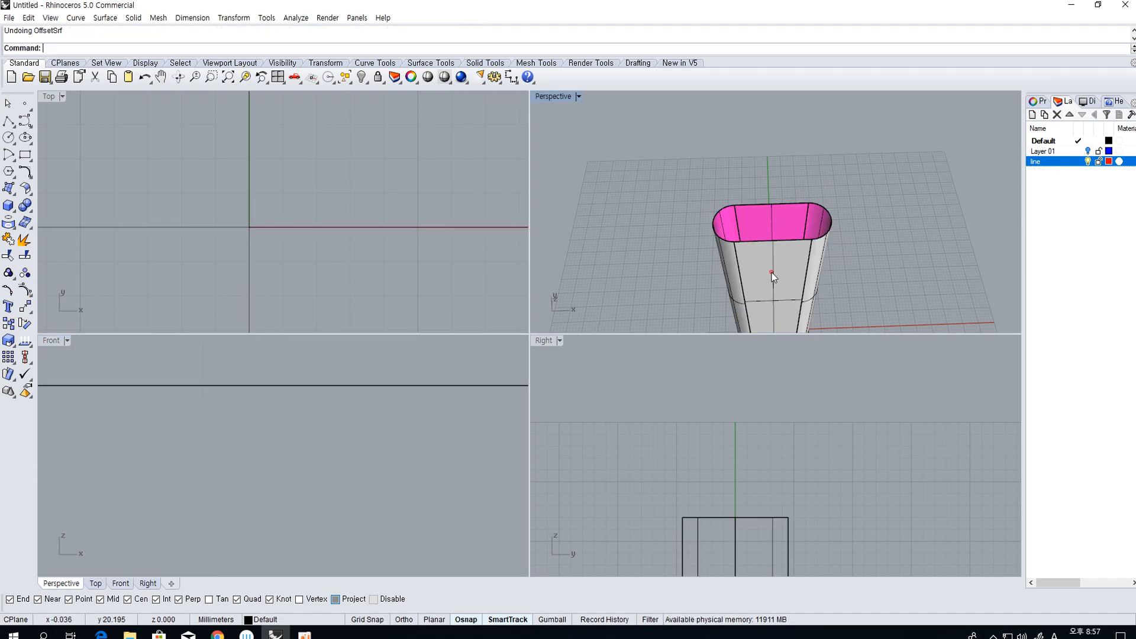
left_click(23, 205)
left_click(43, 229)
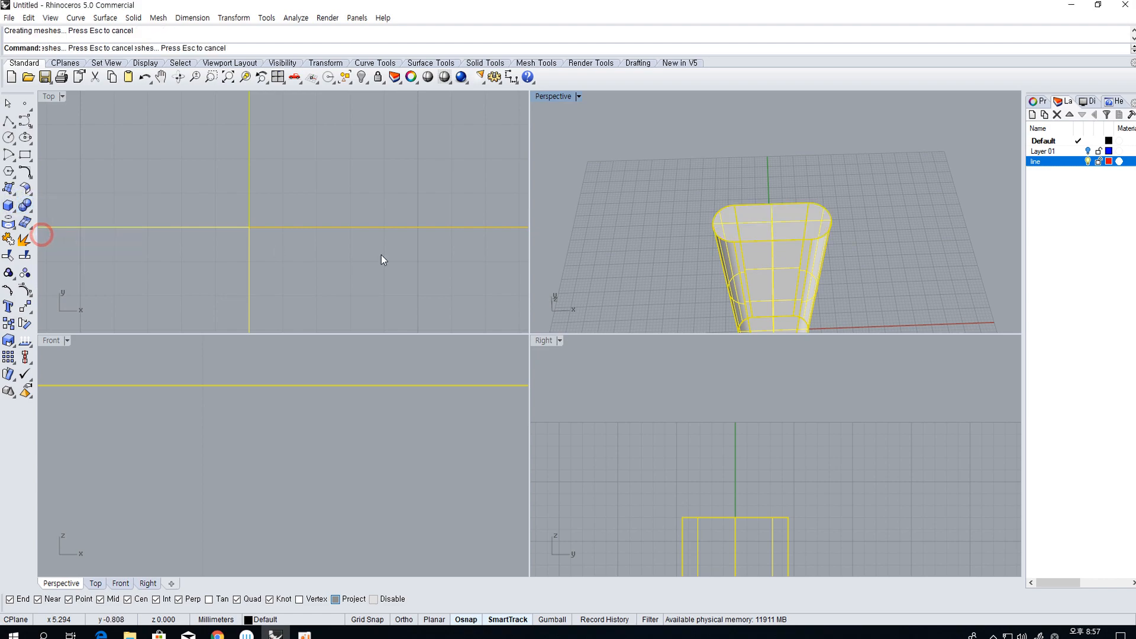
left_click(23, 206)
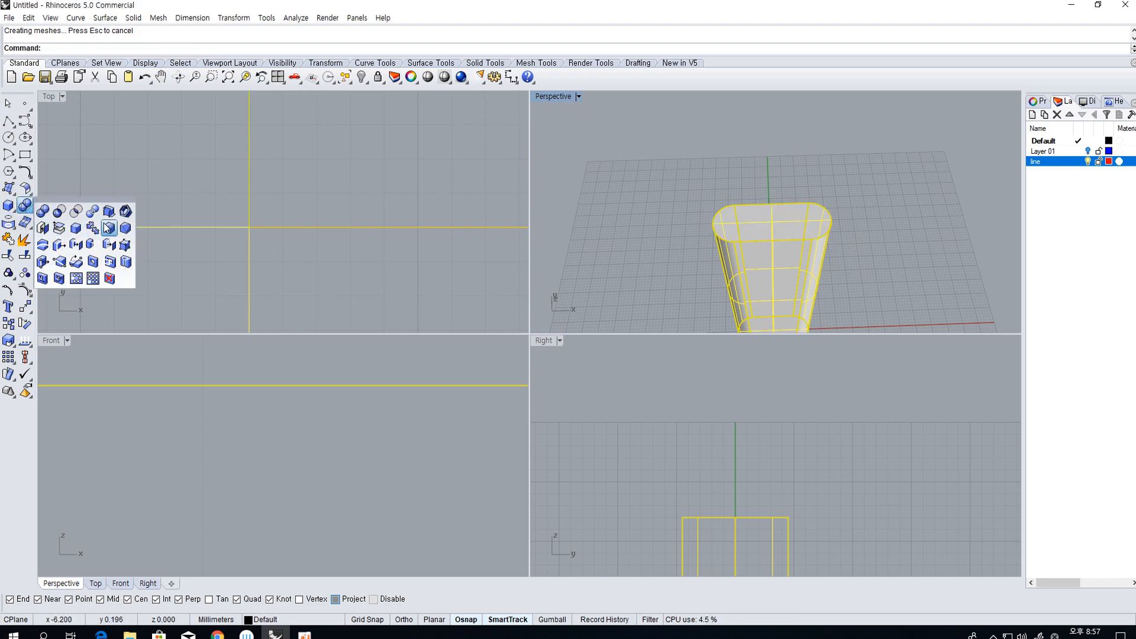
Shell the capped lower piece to a 0.25 mm wall thickness, removing its top face
left_click(124, 213)
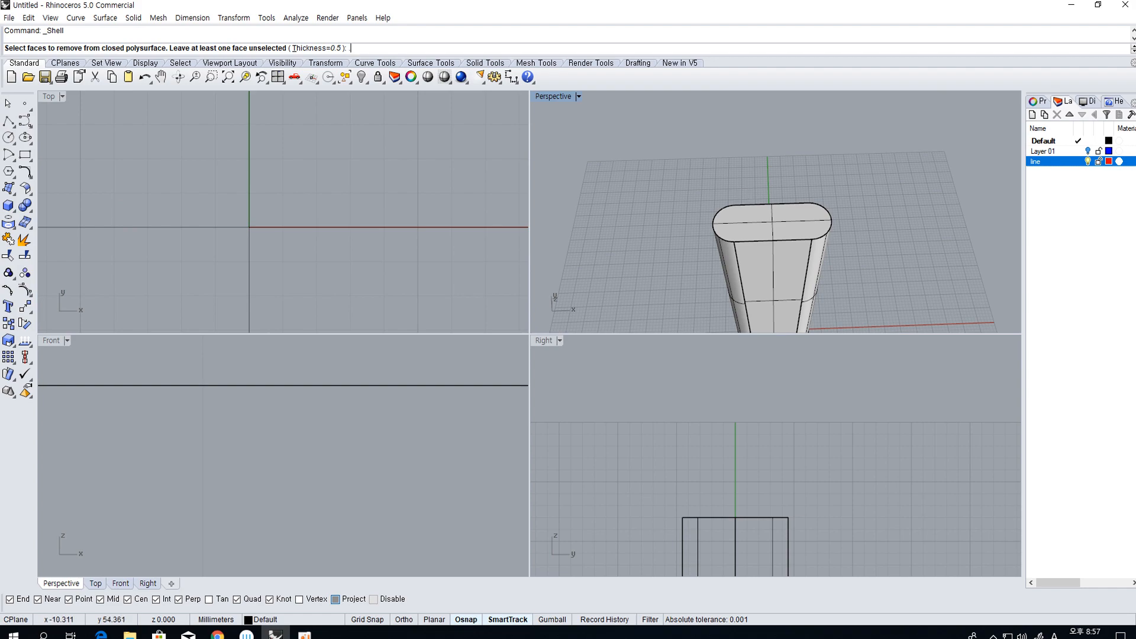
type(".25")
key("Return")
left_click(787, 225)
key("Return")
scroll(740, 250, "up", 5)
scroll(742, 254, "down", 5)
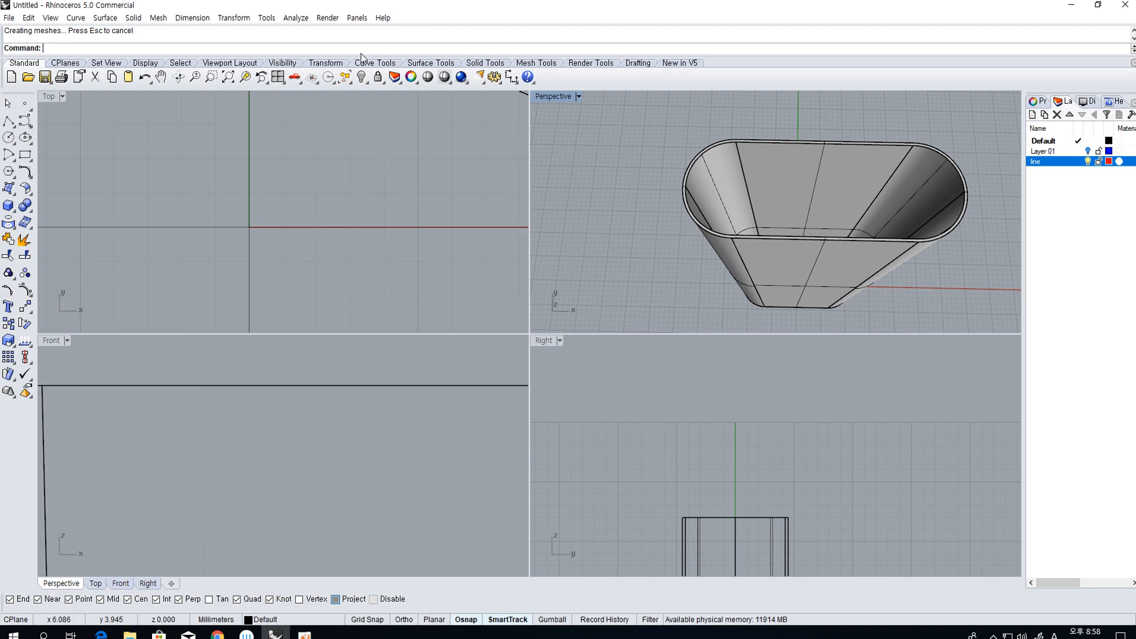
Show all hidden objects, and isolate the closed band together with the shelled lower piece beneath it
right_click(355, 80)
right_click_drag(781, 213, 789, 171)
left_click(788, 182)
left_click(793, 187)
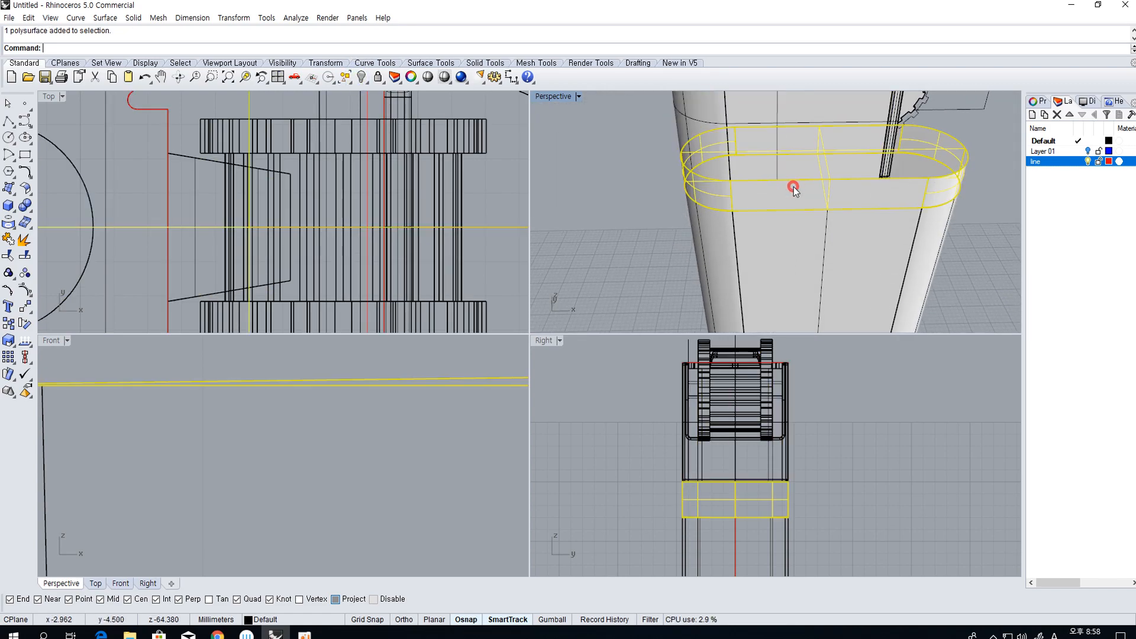
left_click(806, 228, "shift")
left_click(362, 77)
left_click(404, 103)
Move the closed band straight up in the right view, clear of the shelled lower piece
type("m")
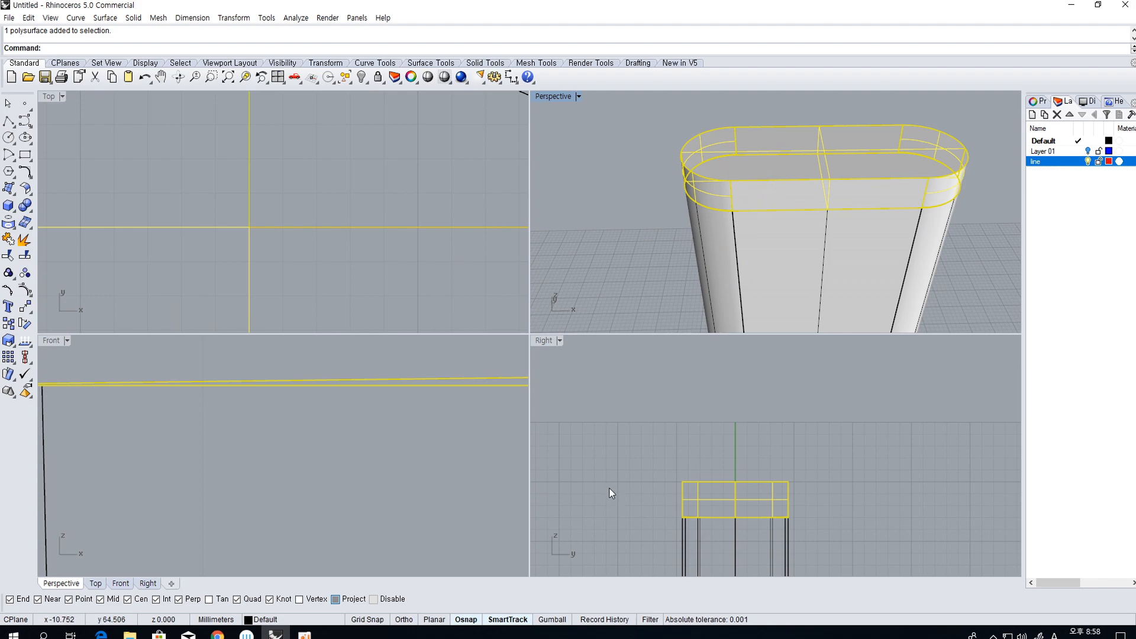
key("Return")
left_click(860, 498)
left_click(858, 468)
right_click_drag(829, 243, 796, 140)
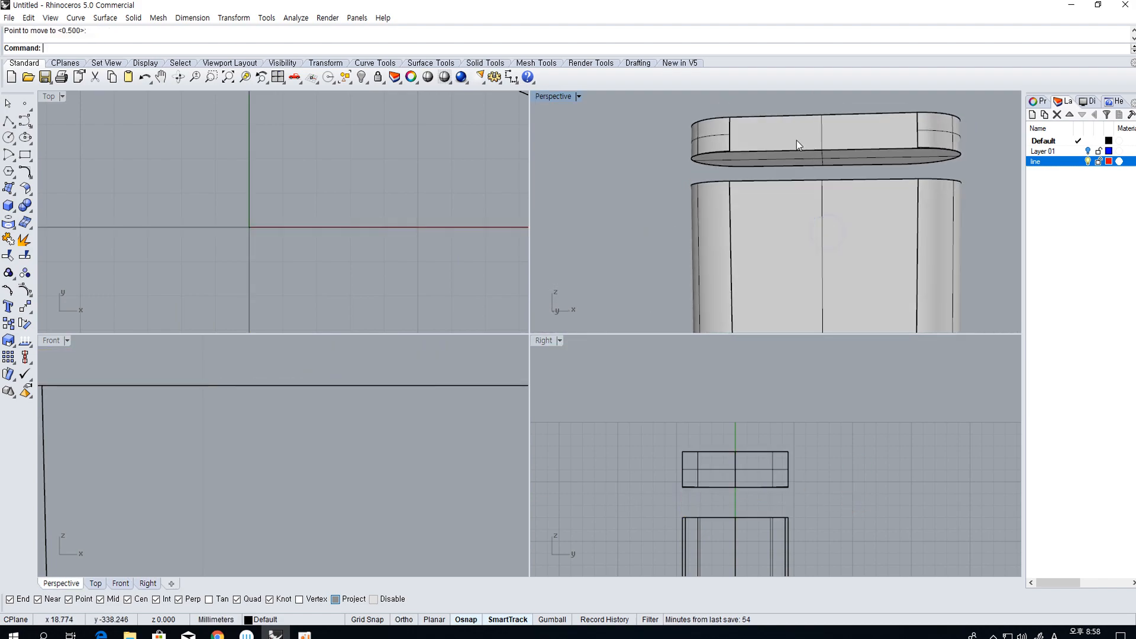
Examine the underside edge of the raised band at its rounded corner in the right and front views
left_click(795, 149)
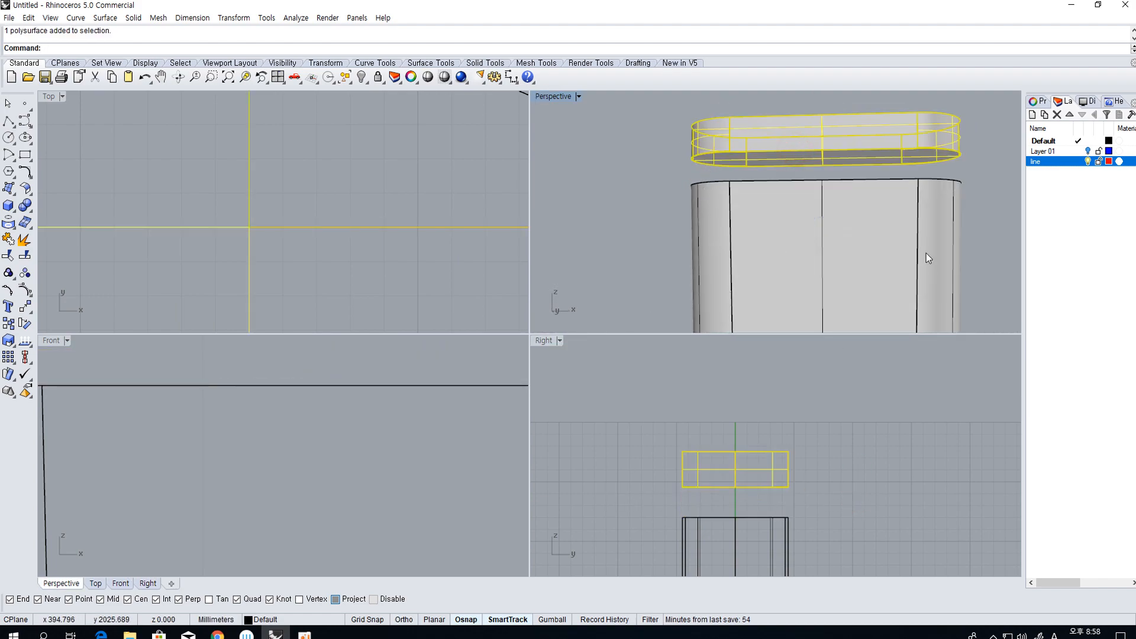
left_click(944, 188)
scroll(684, 512, "up", 5)
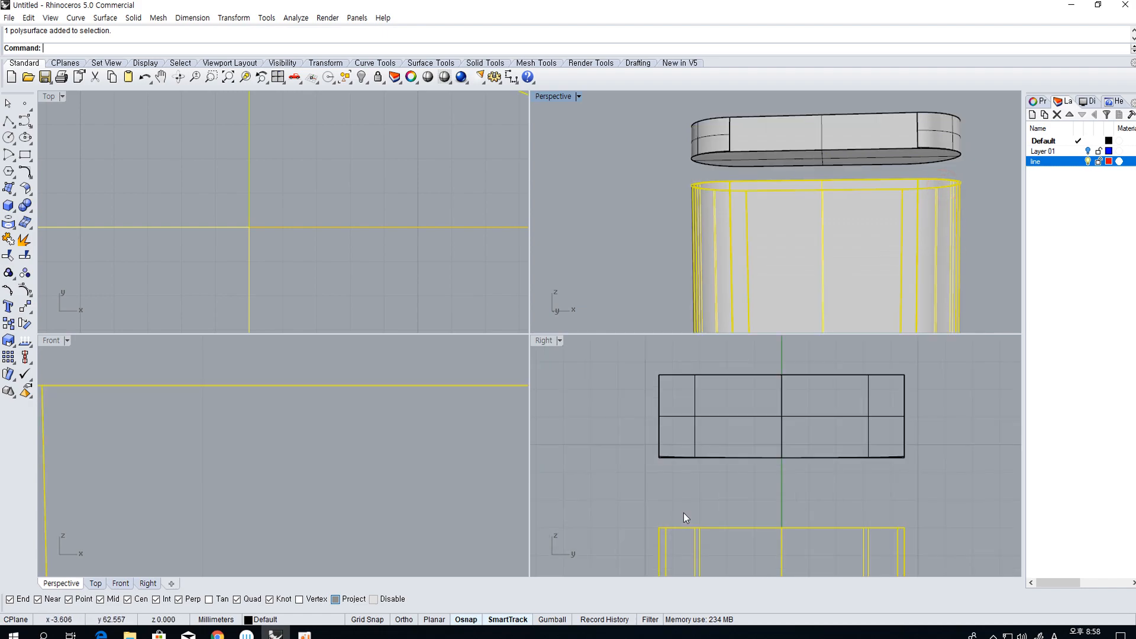
scroll(680, 421, "up", 10)
left_click(662, 474)
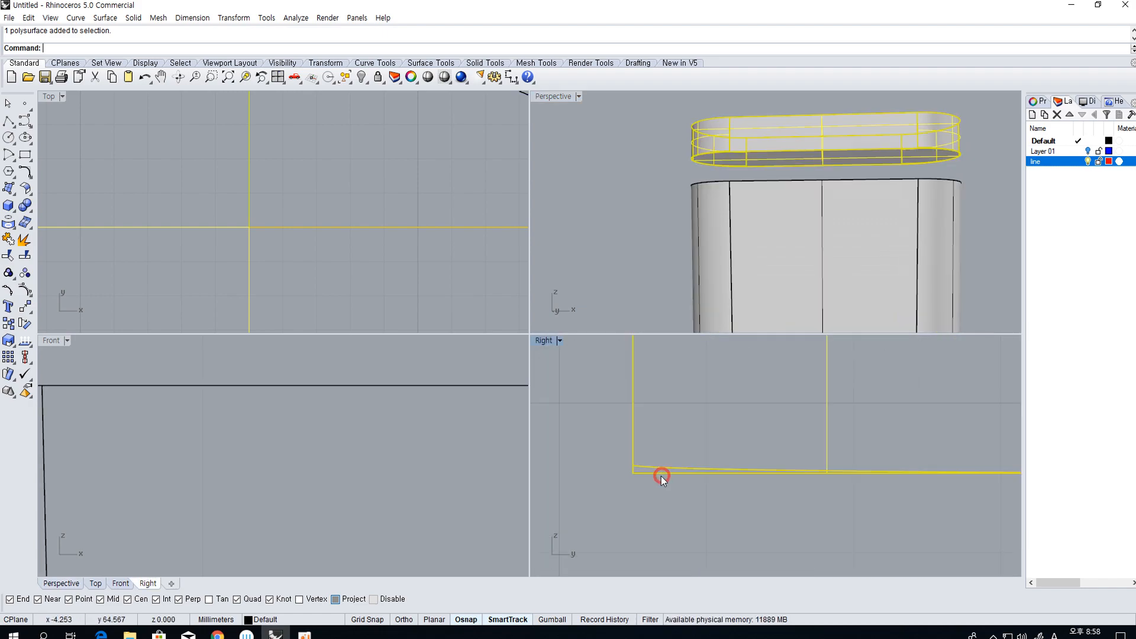
left_click(695, 247)
right_click_drag(665, 223, 657, 215)
scroll(248, 457, "up", 8)
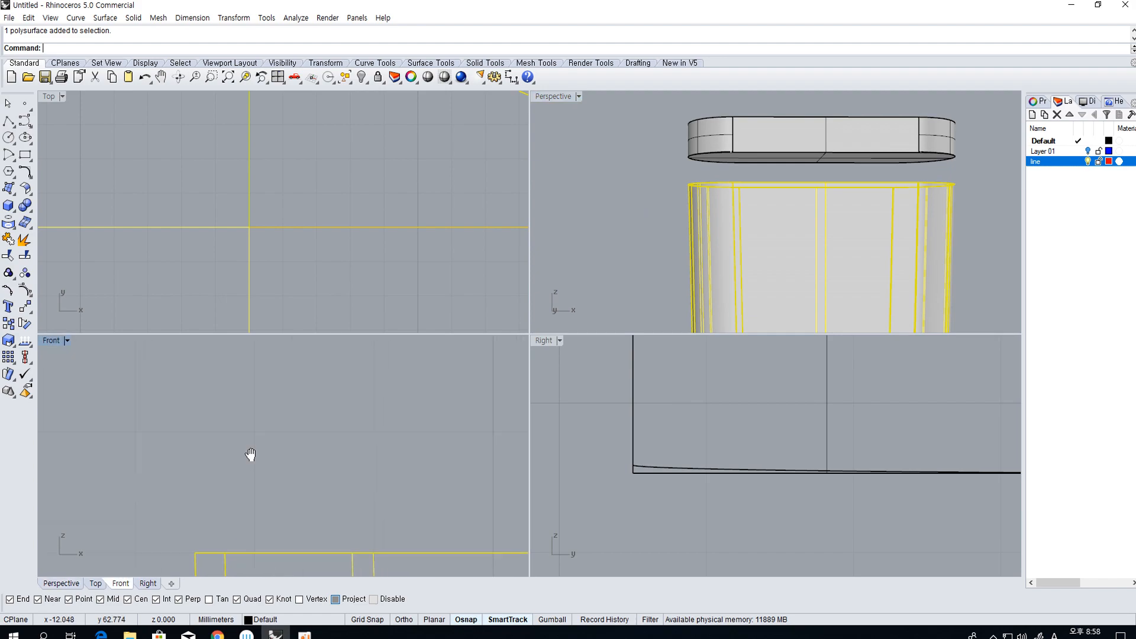
left_click(361, 457)
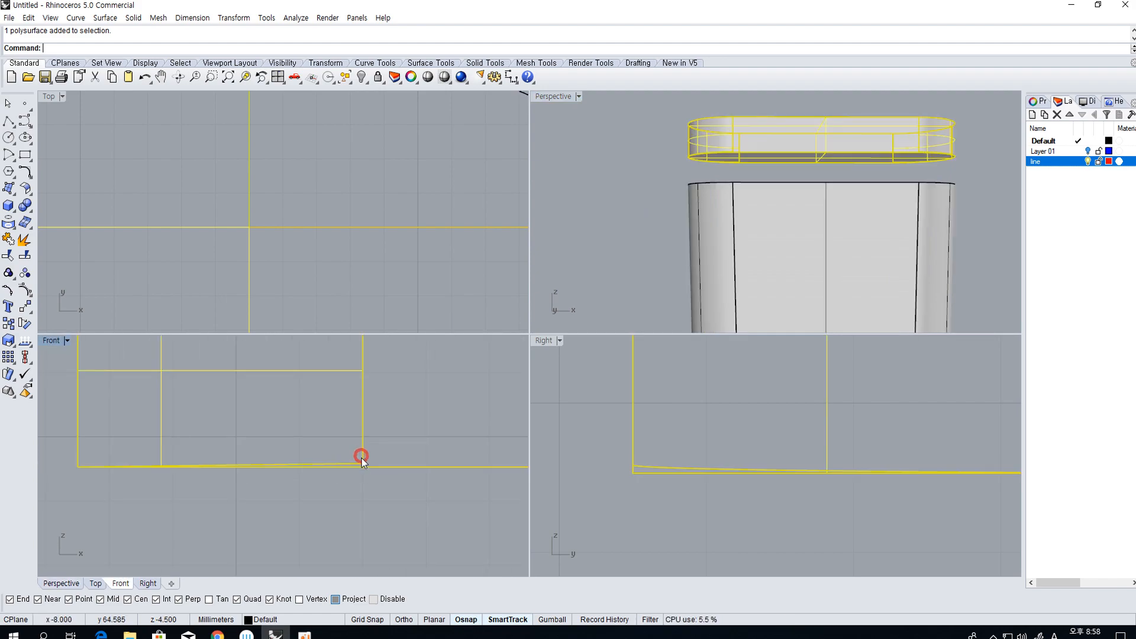
scroll(265, 466, "down", 3)
scroll(746, 158, "up", 6)
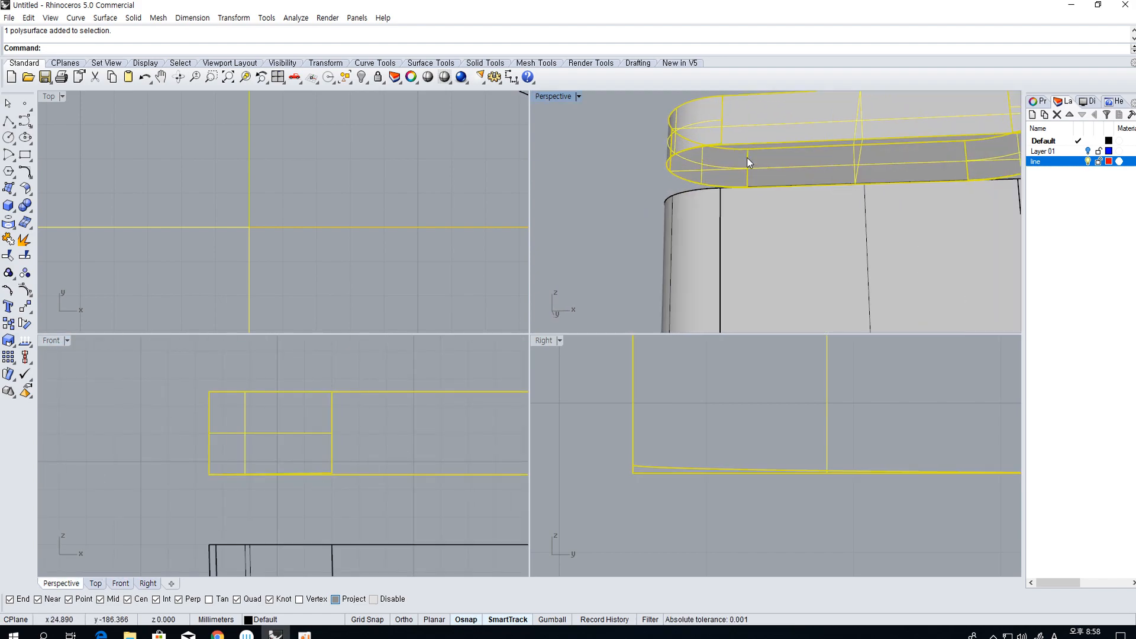
Extract the surfaces at the raised band's rounded corner and delete them
scroll(672, 133, "up", 4)
right_click(8, 239)
left_click(625, 129)
left_click(672, 161)
left_click(672, 161)
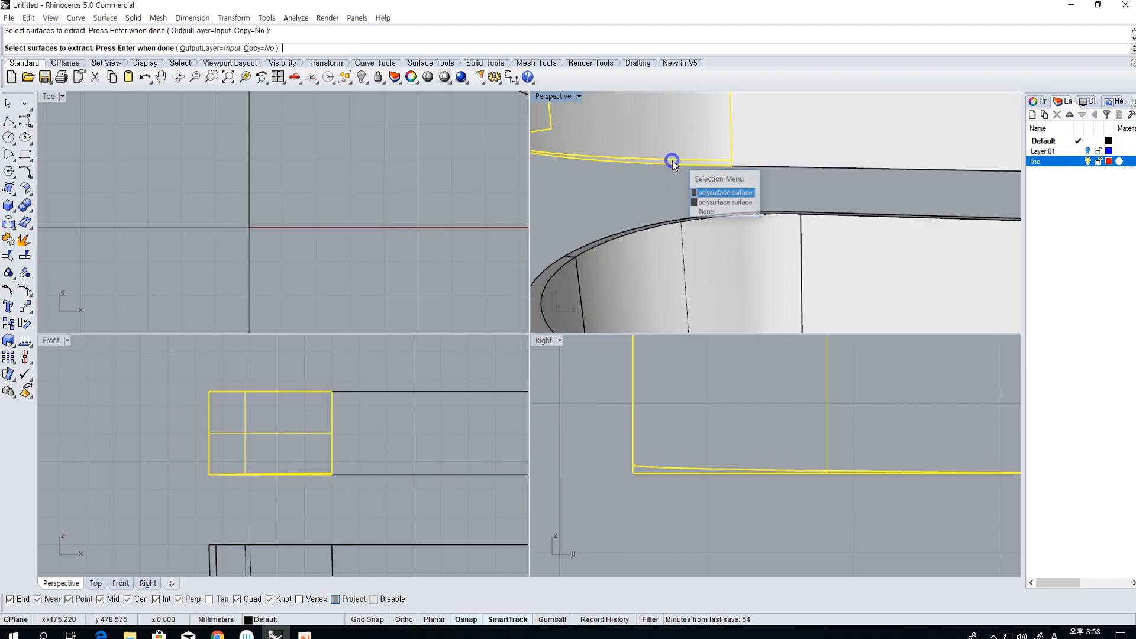
scroll(662, 188, "down", 3)
key("Return")
key("Delete")
Try to rebuild the rounded corner with a two-rail sweep along its upper and lower arcs, and undo the sweep
right_click_drag(631, 185, 695, 204)
left_click(12, 180)
left_click(43, 245)
left_click(688, 132)
left_click(681, 218)
left_click(744, 187)
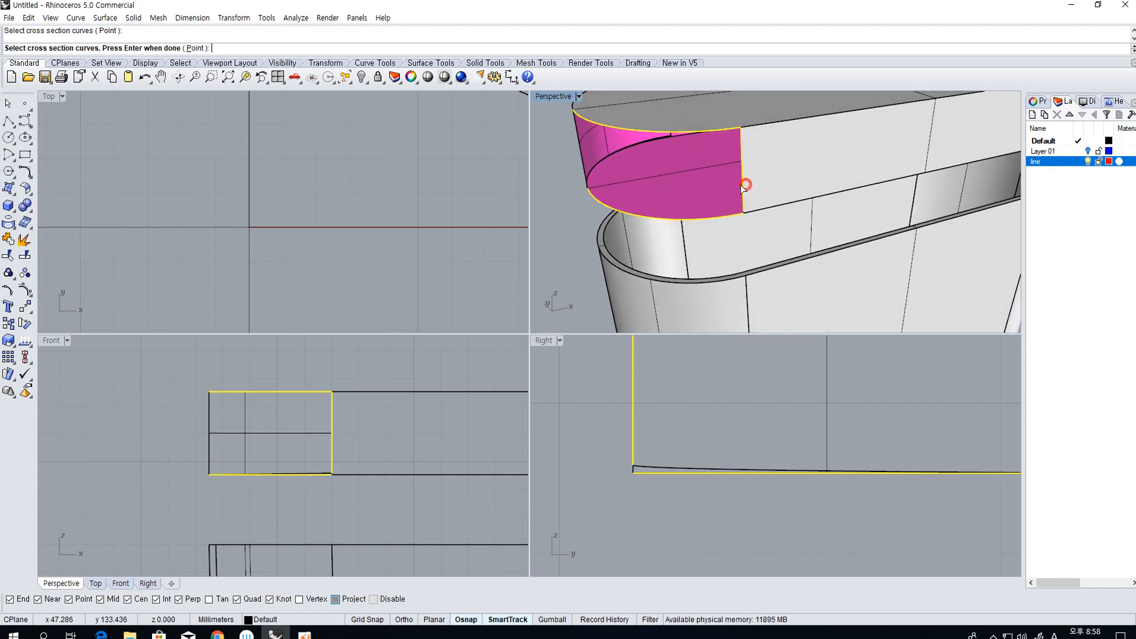
left_click(580, 146)
key("Return")
key("Return")
right_click_drag(618, 224, 687, 199)
scroll(688, 201, "up", 3)
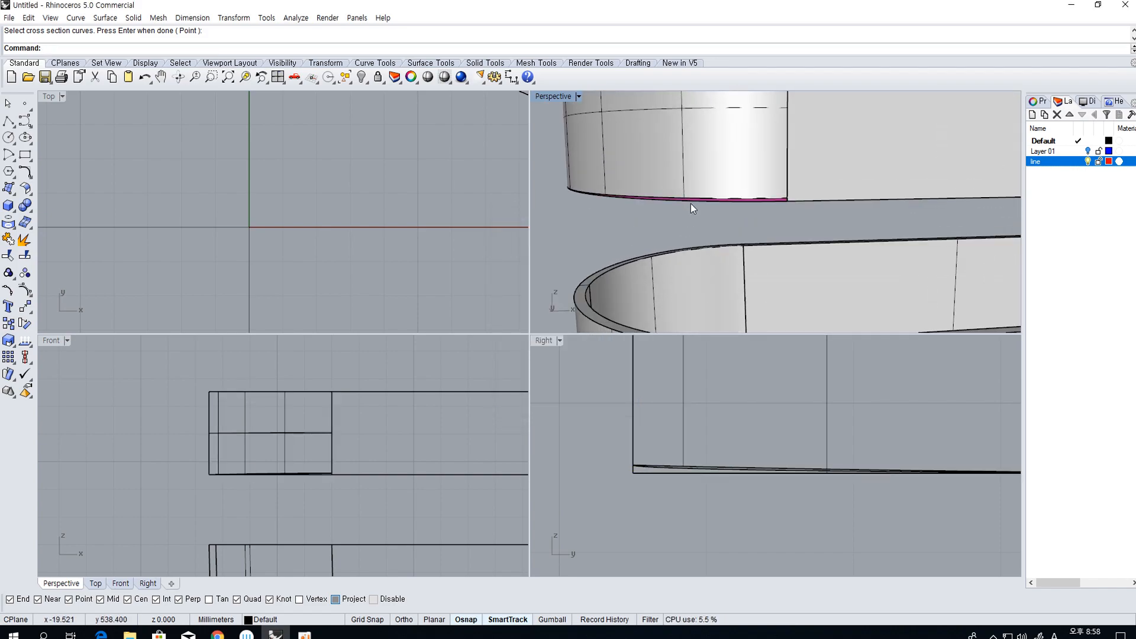
key("ctrl+z")
right_click_drag(792, 182, 803, 180)
right_click_drag(953, 205, 920, 193)
right_click(921, 193)
left_click(892, 185)
scroll(887, 228, "up", 2)
scroll(885, 229, "up", 1)
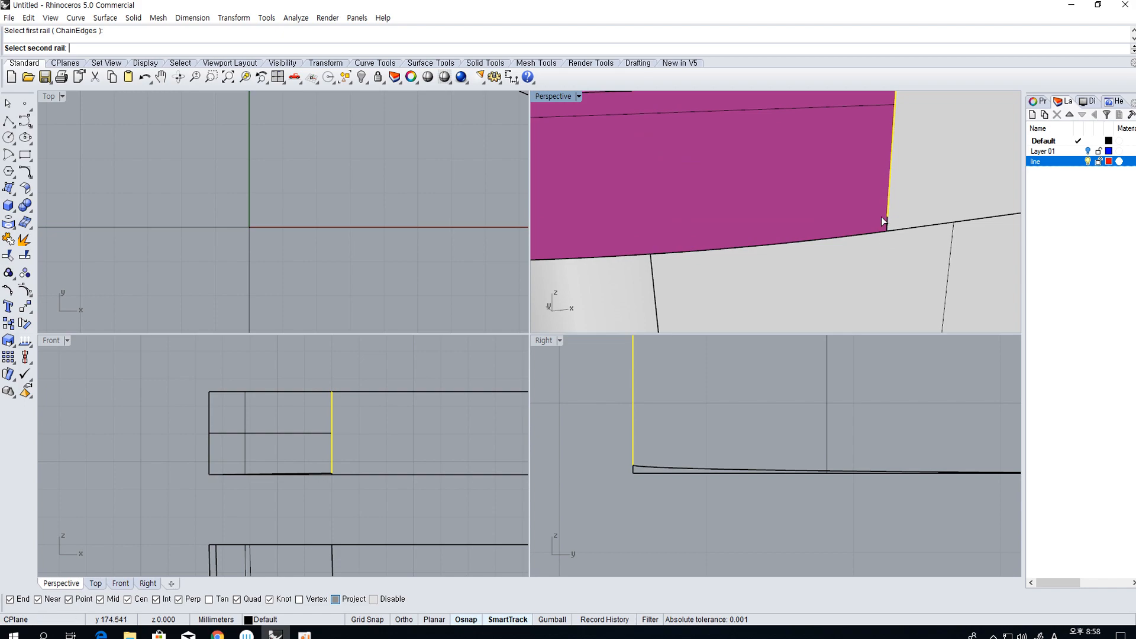
key("Escape")
scroll(859, 239, "down", 3)
right_click_drag(859, 239, 836, 229)
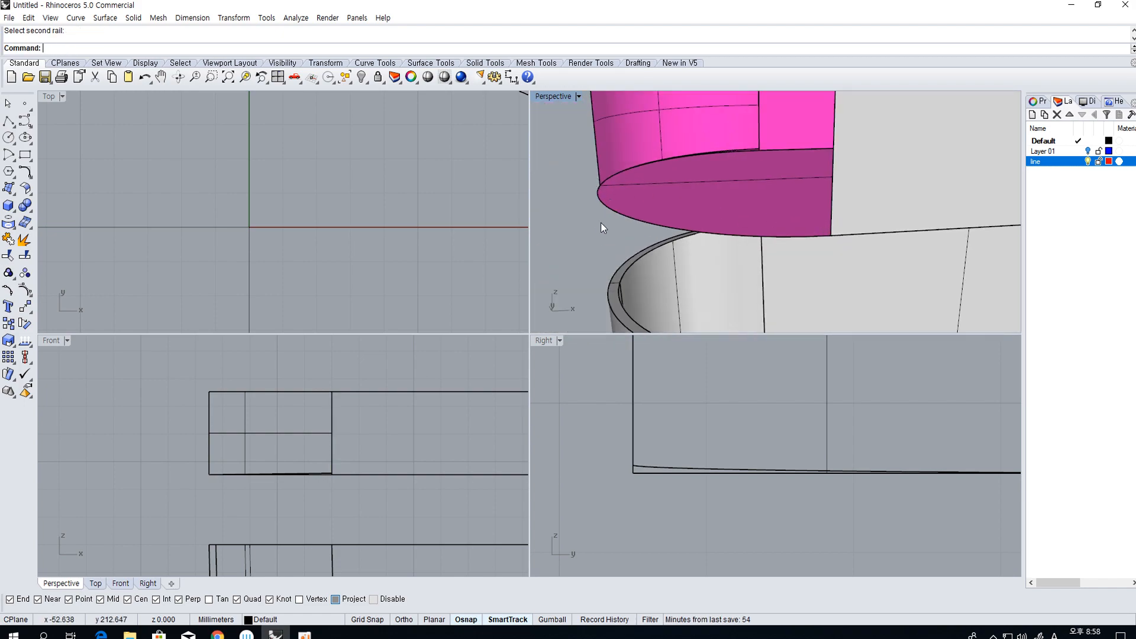
Try to merge the vertical edge segments beside the band's open corner
left_click(25, 311)
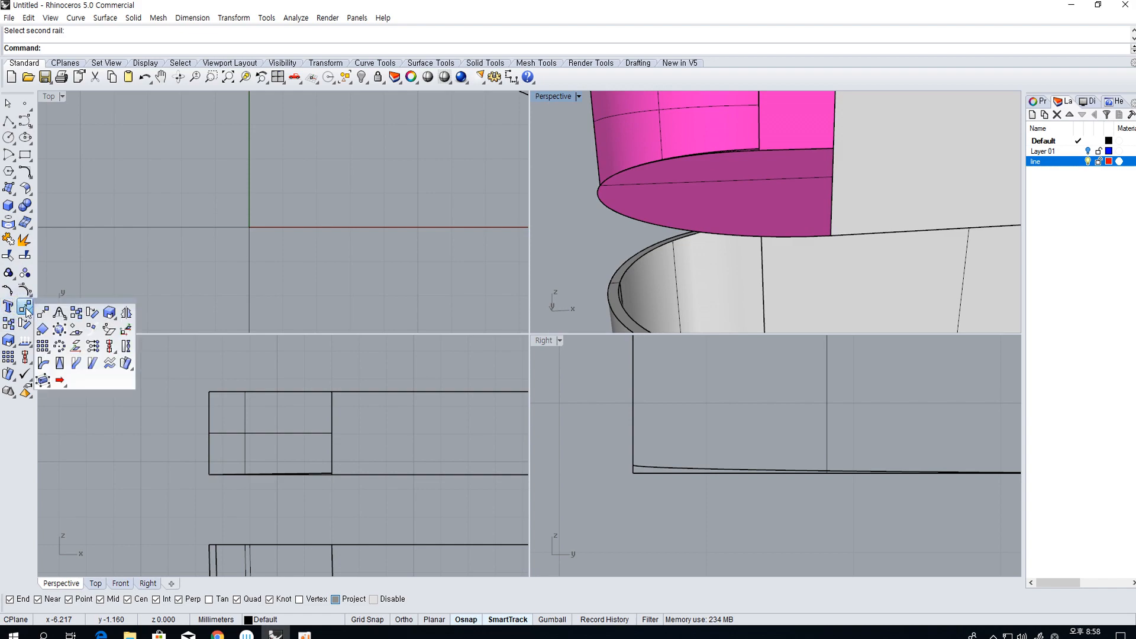
left_click(27, 339)
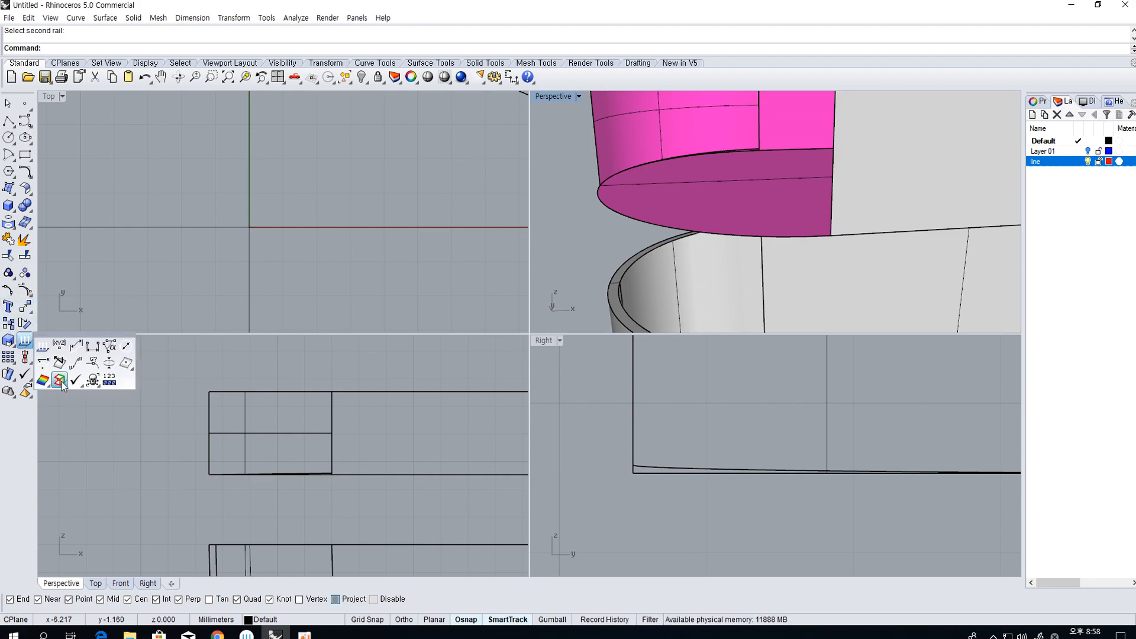
left_click(60, 380)
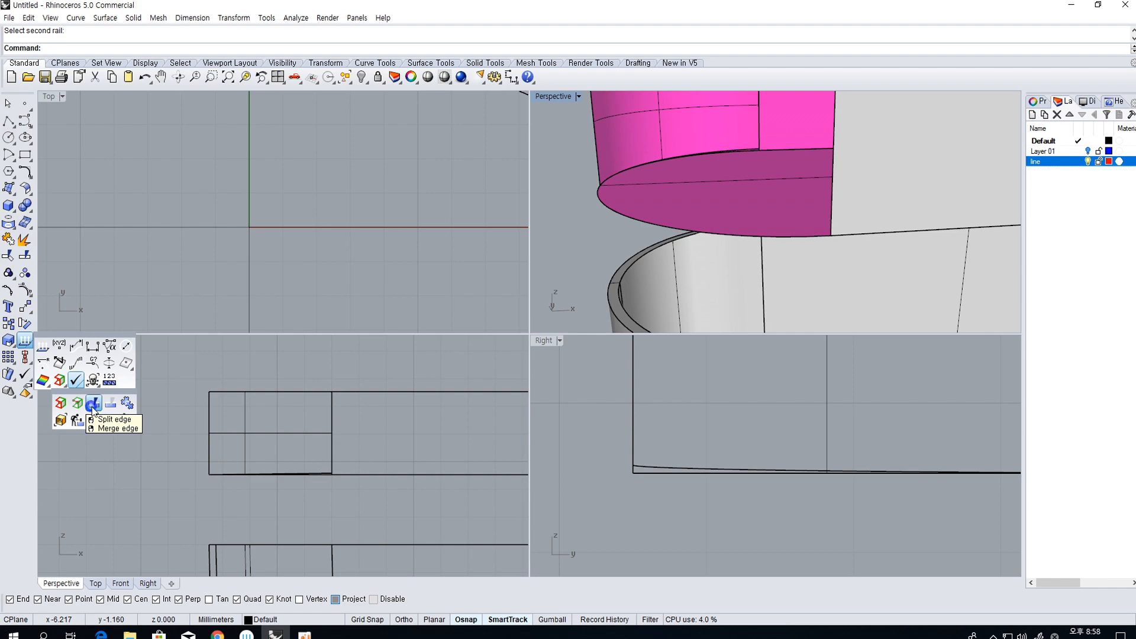
right_click(93, 406)
left_click(832, 208)
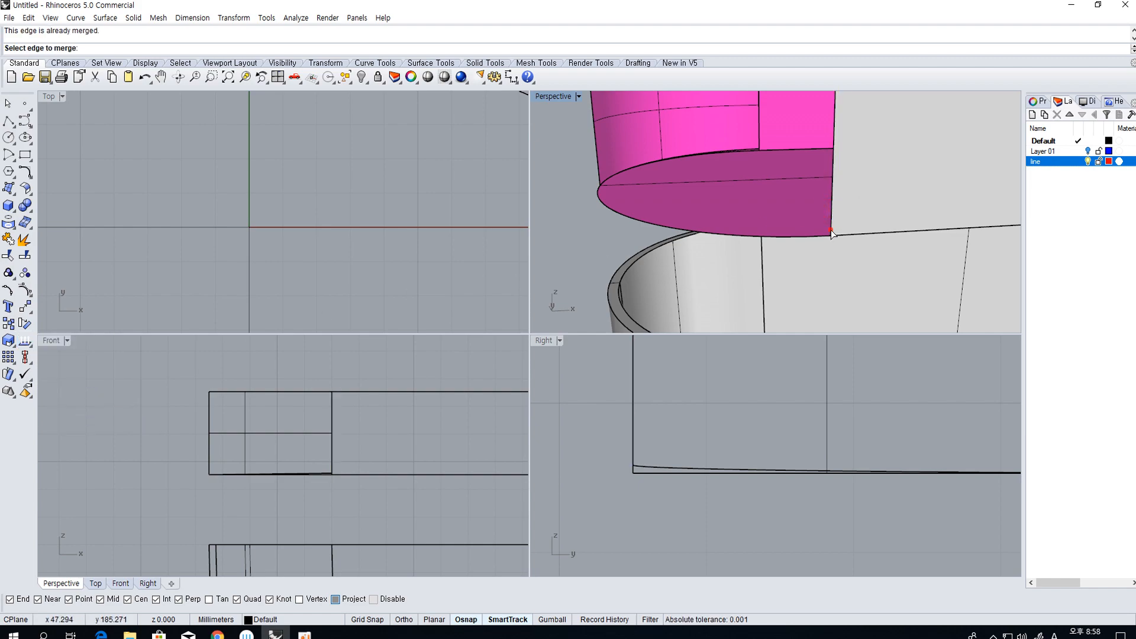
left_click(831, 233)
left_click(832, 233)
left_click(832, 232)
left_click(831, 232)
left_click(831, 232)
right_click(831, 233)
scroll(832, 233, "down", 3)
right_click_drag(832, 233, 833, 176)
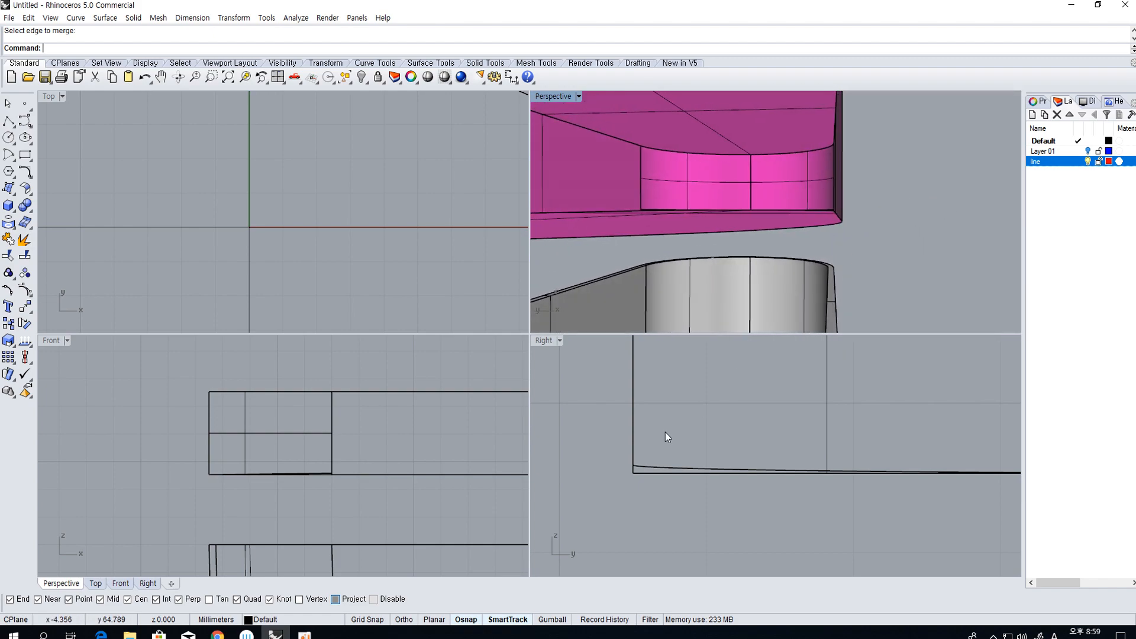
Undo the deletion and extraction of the band's corner surfaces
scroll(288, 466, "up", 6)
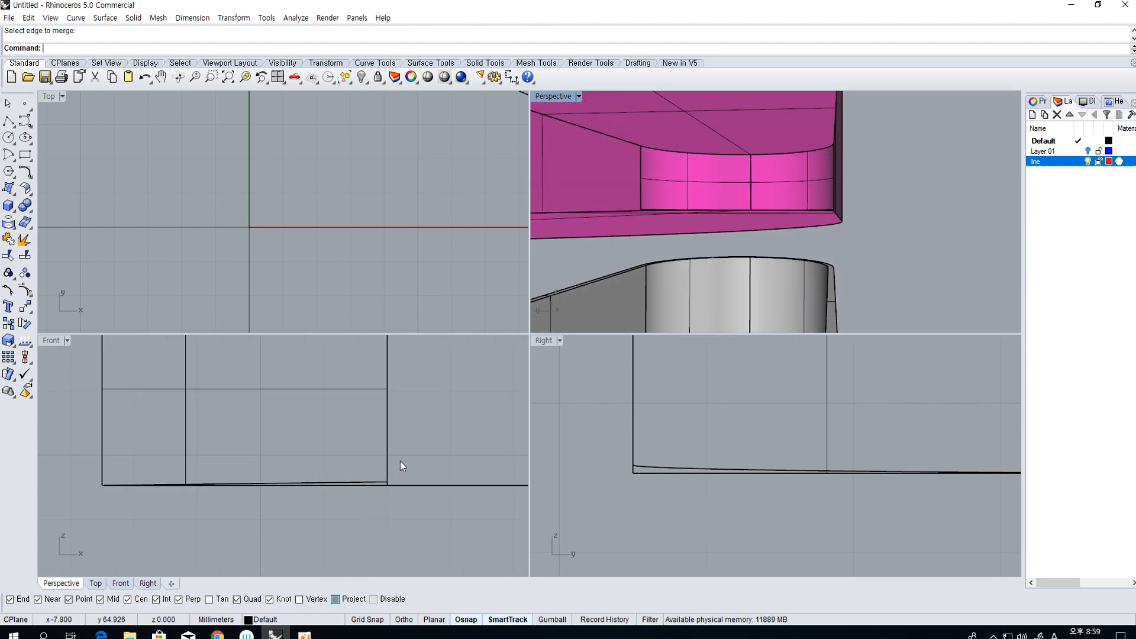
right_click_drag(825, 228, 783, 232)
key("ctrl+z")
key("ctrl+z")
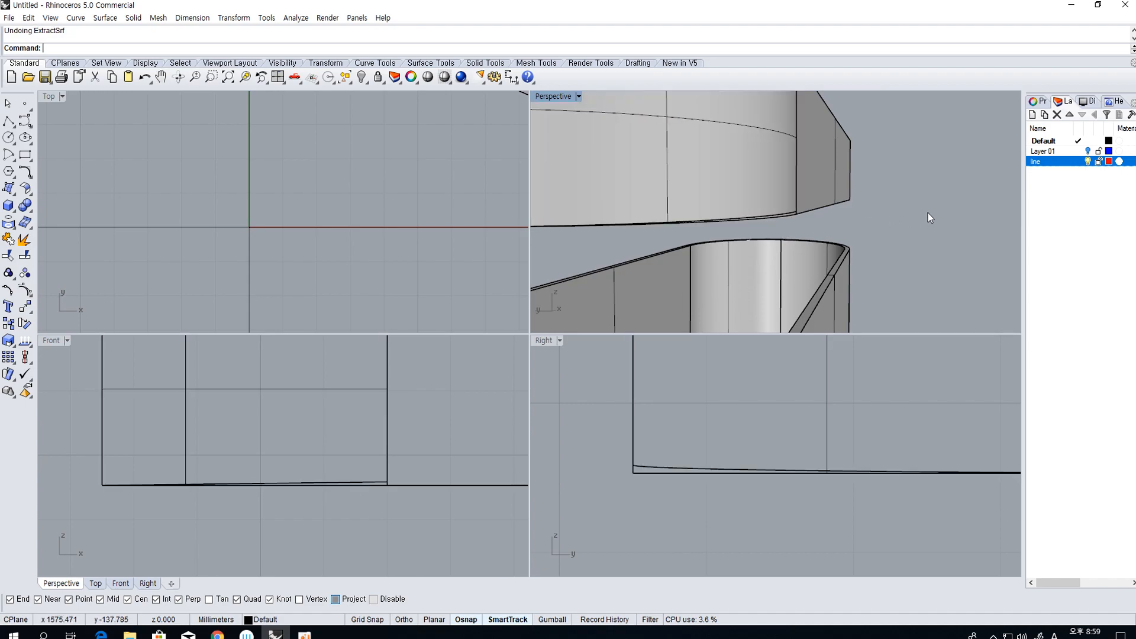
right_click_drag(927, 213, 773, 218)
left_click(738, 213)
key("Escape")
scroll(829, 231, "up", 5)
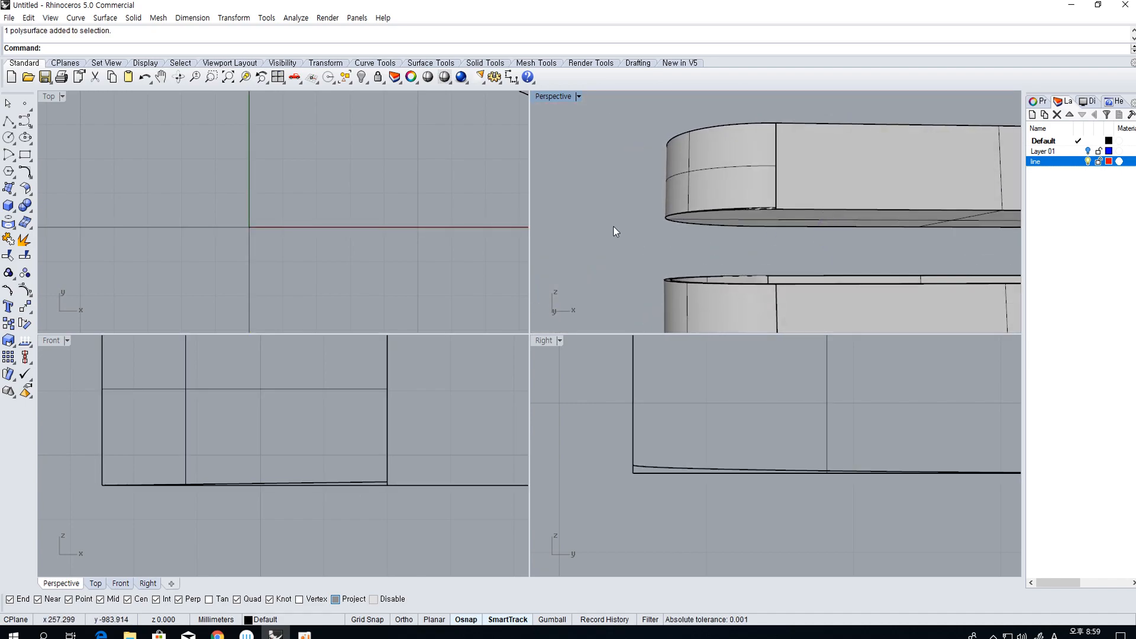
scroll(273, 472, "down", 5)
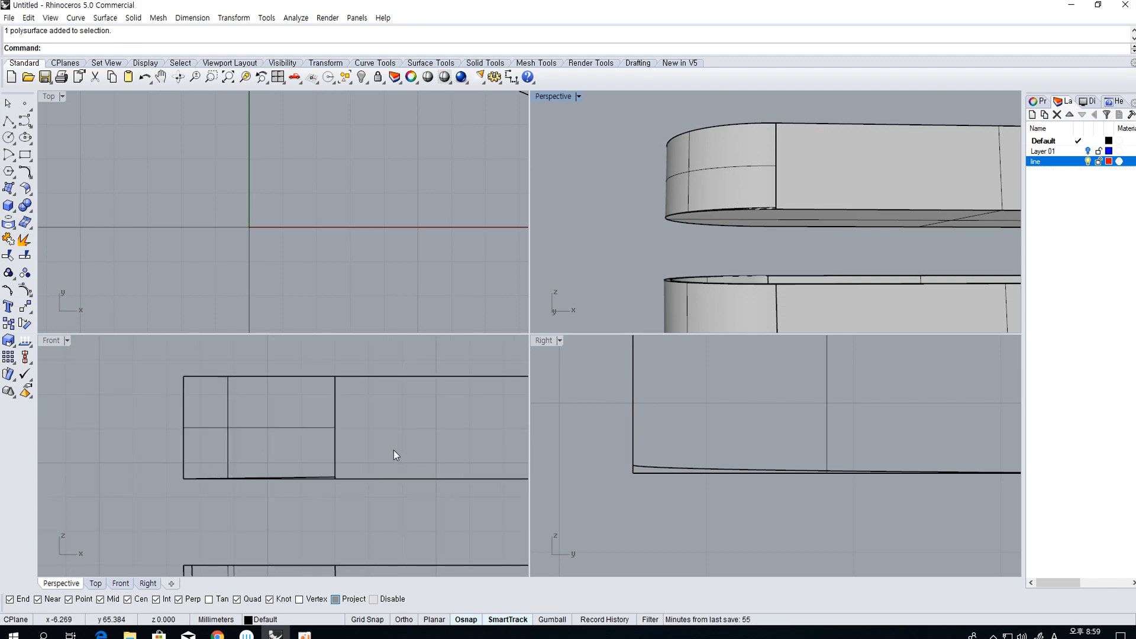
Draw a horizontal polyline across the raised band just above its bottom edge in the front view, extending past both ends
scroll(395, 455, "down", 5)
right_click_drag(420, 465, 132, 472)
left_click(8, 121)
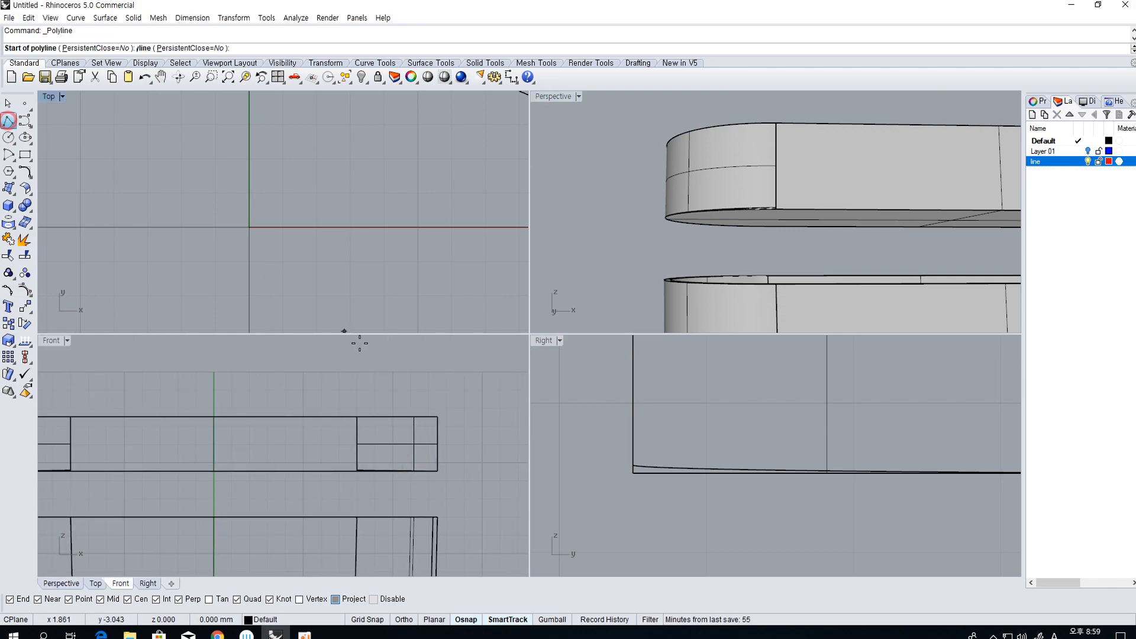
left_click(464, 468)
scroll(376, 485, "down", 2)
left_click(53, 461, "shift")
scroll(147, 444, "up", 8)
scroll(217, 451, "up", 4)
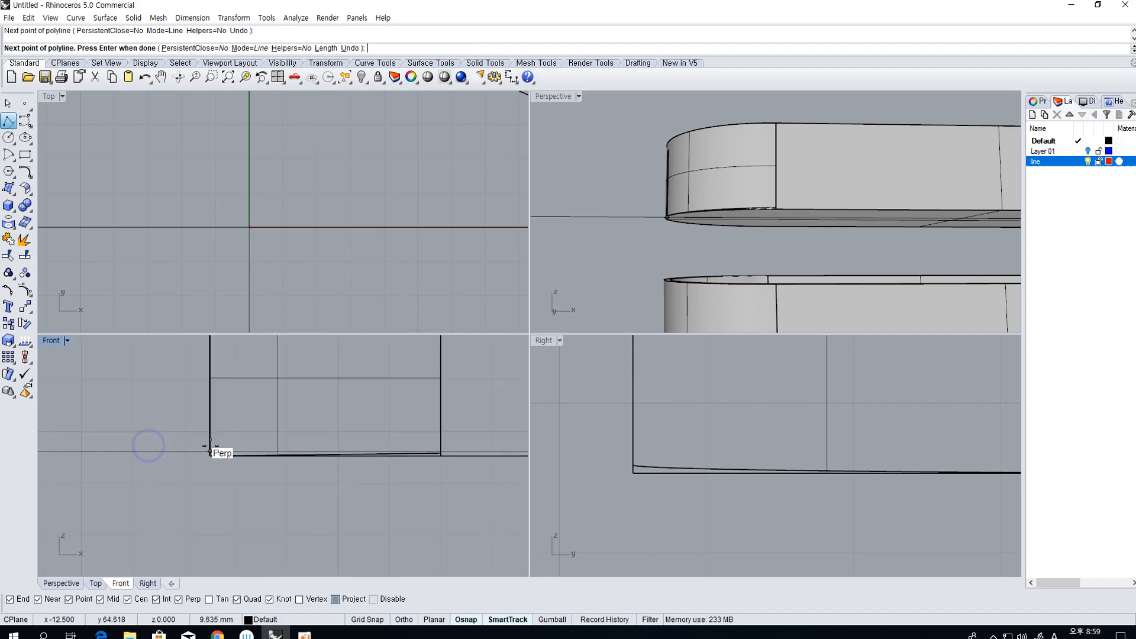
key("Return")
Delete the horizontal line crossing the raised band
left_click(294, 456)
scroll(379, 462, "down", 4)
left_click(404, 493)
scroll(395, 472, "down", 2)
scroll(396, 469, "down", 1)
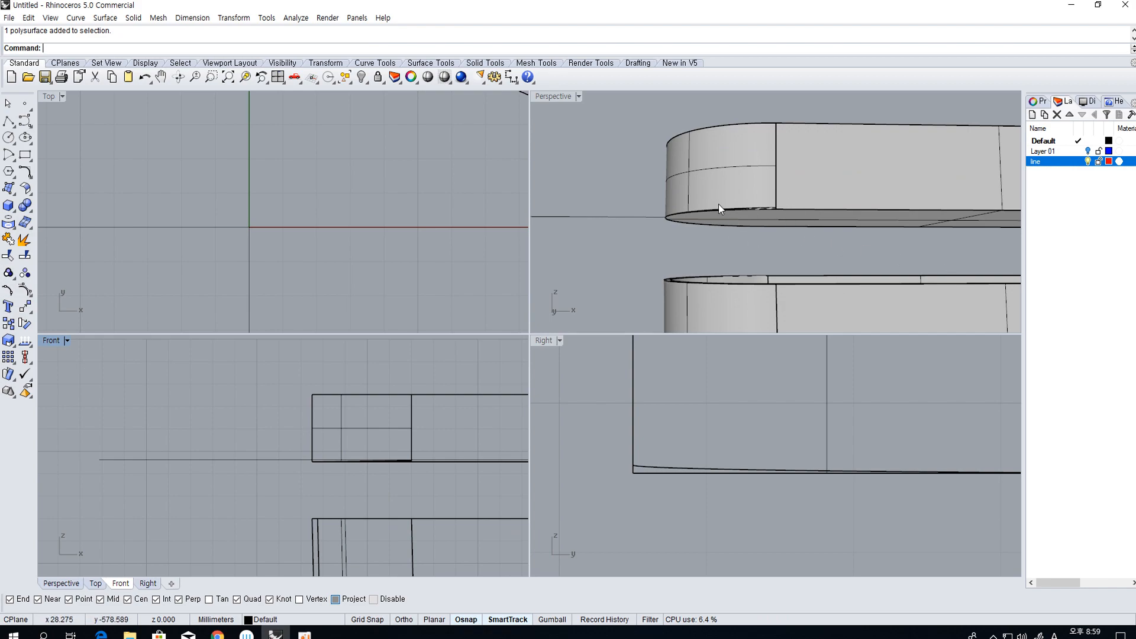
left_click(621, 215)
scroll(791, 213, "up", 3)
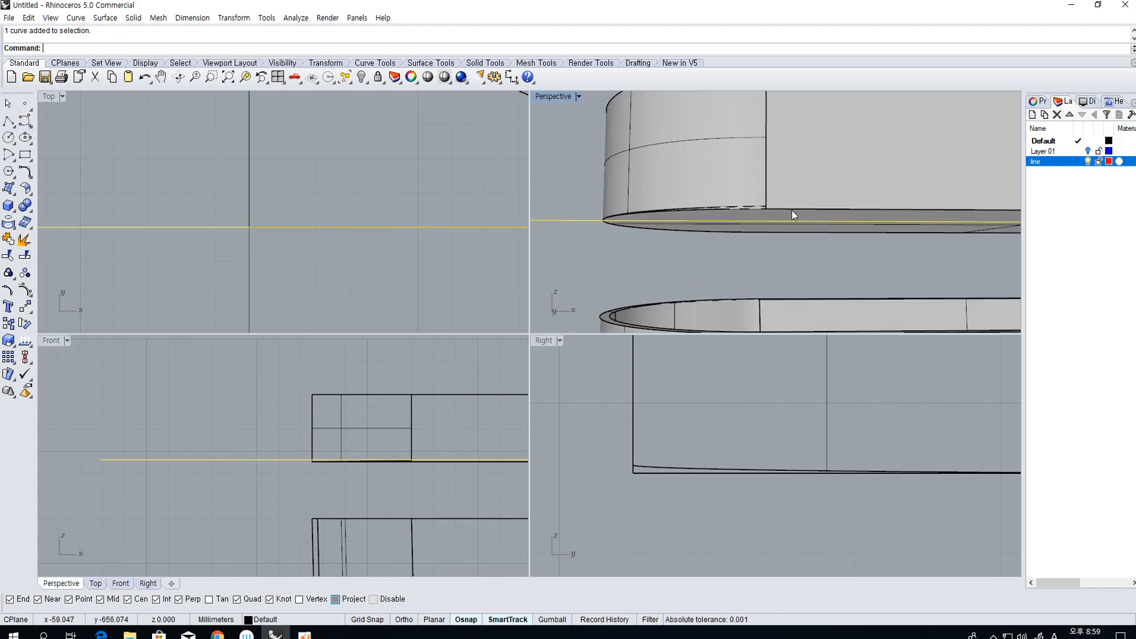
key("Delete")
Draw a line about 6 mm long down the lower body's inner wall edge, starting at its rim in the front view
right_click_drag(688, 220, 726, 260)
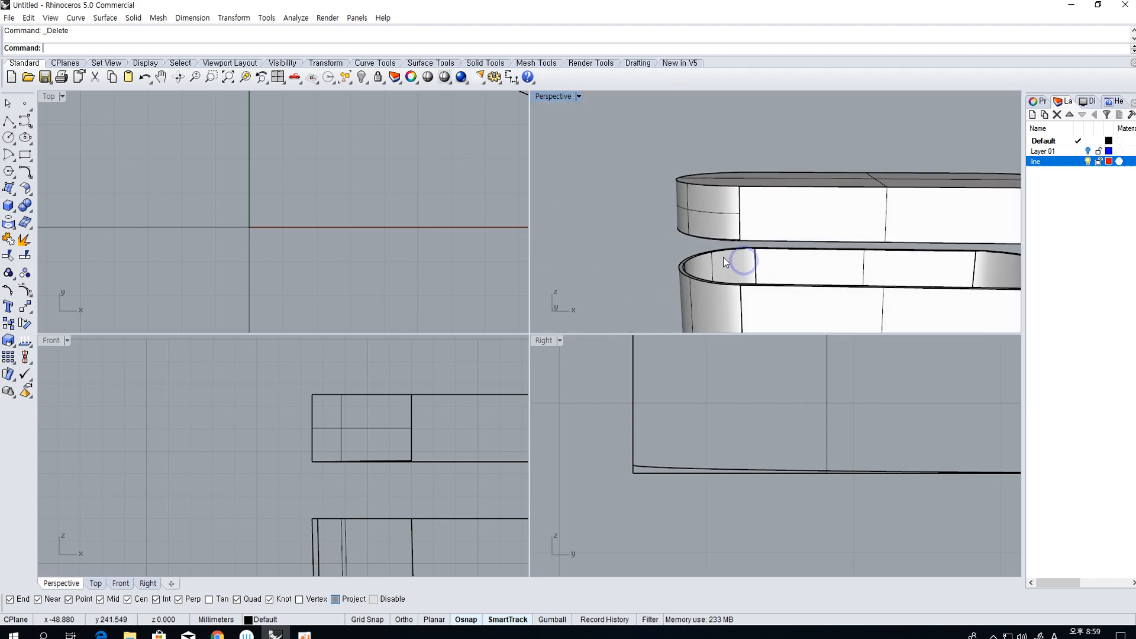
scroll(289, 425, "down", 3)
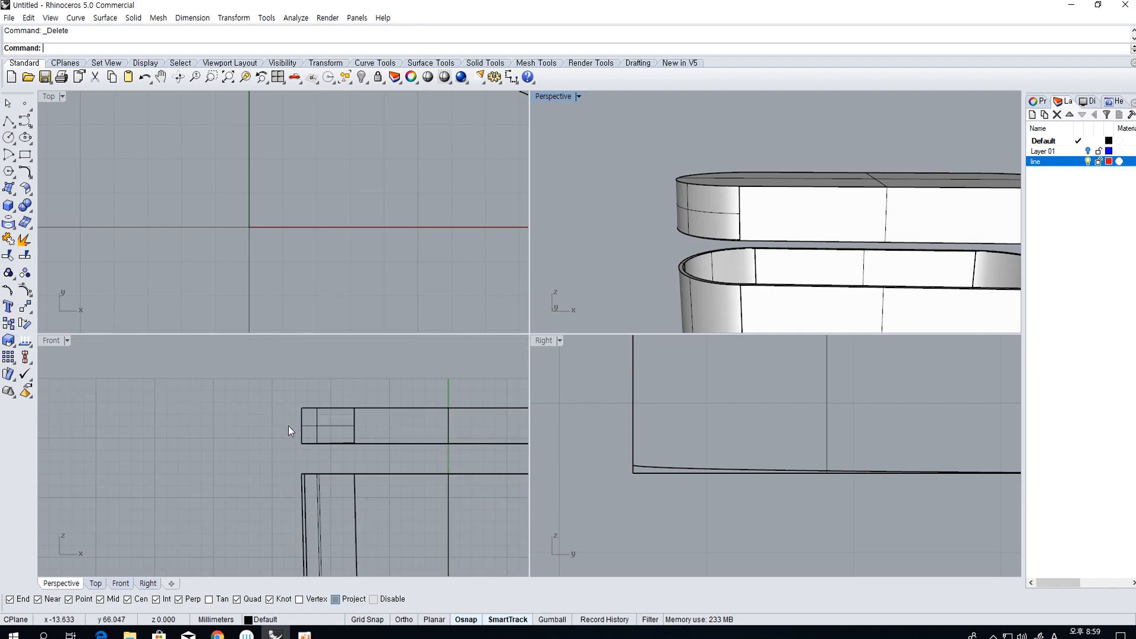
right_click_drag(313, 453, 308, 427)
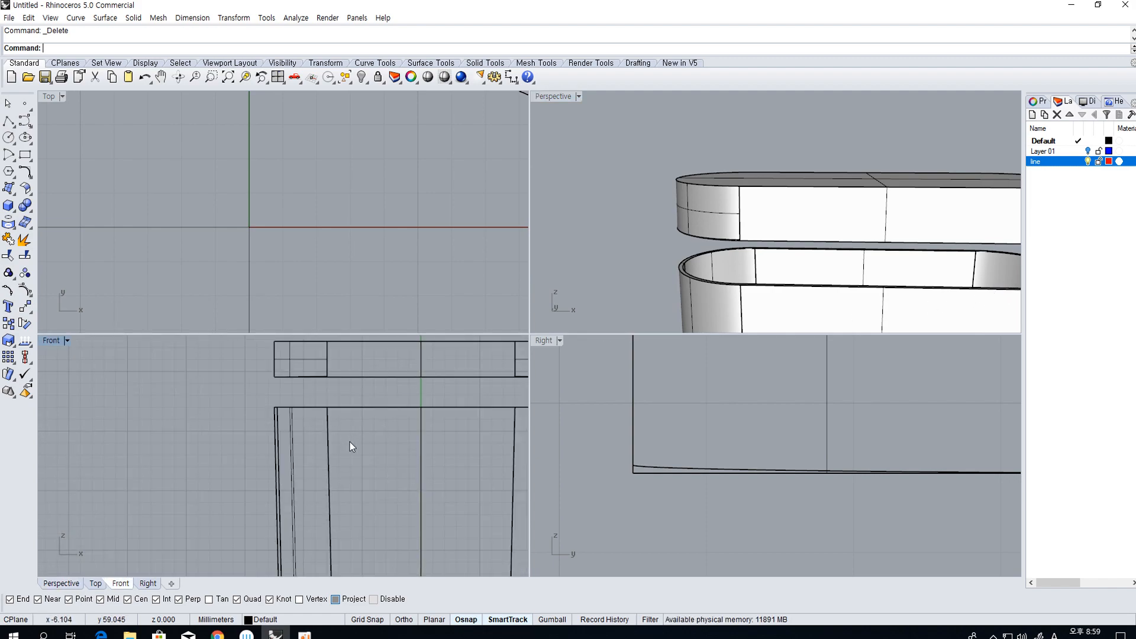
scroll(487, 510, "down", 3)
right_click_drag(382, 492, 344, 477)
left_click(7, 123)
scroll(228, 441, "up", 3)
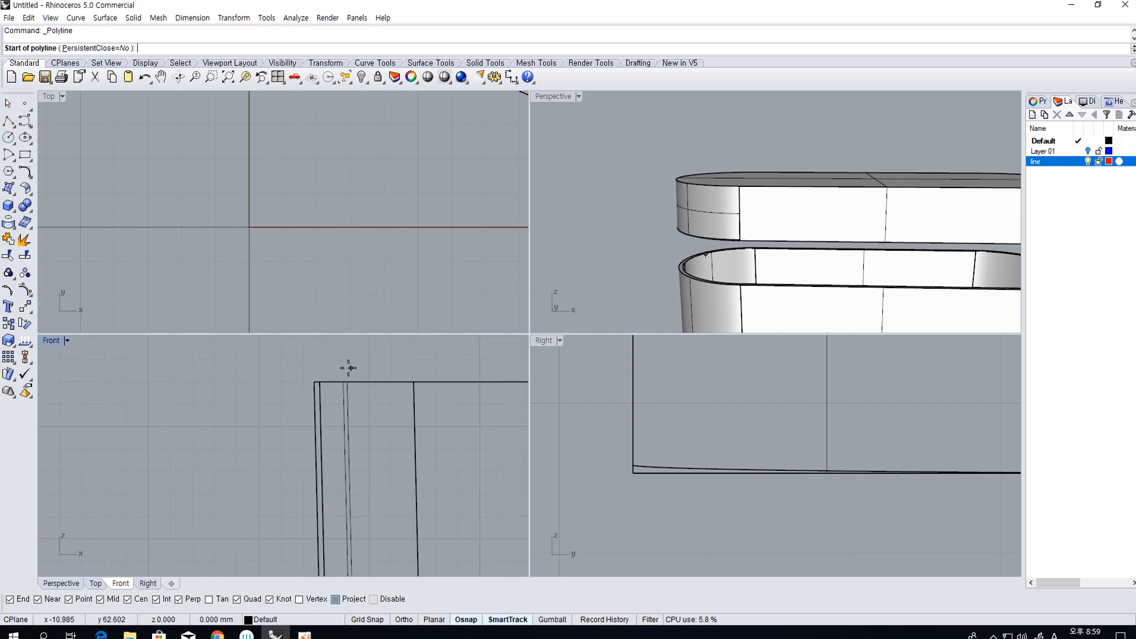
left_click(319, 382)
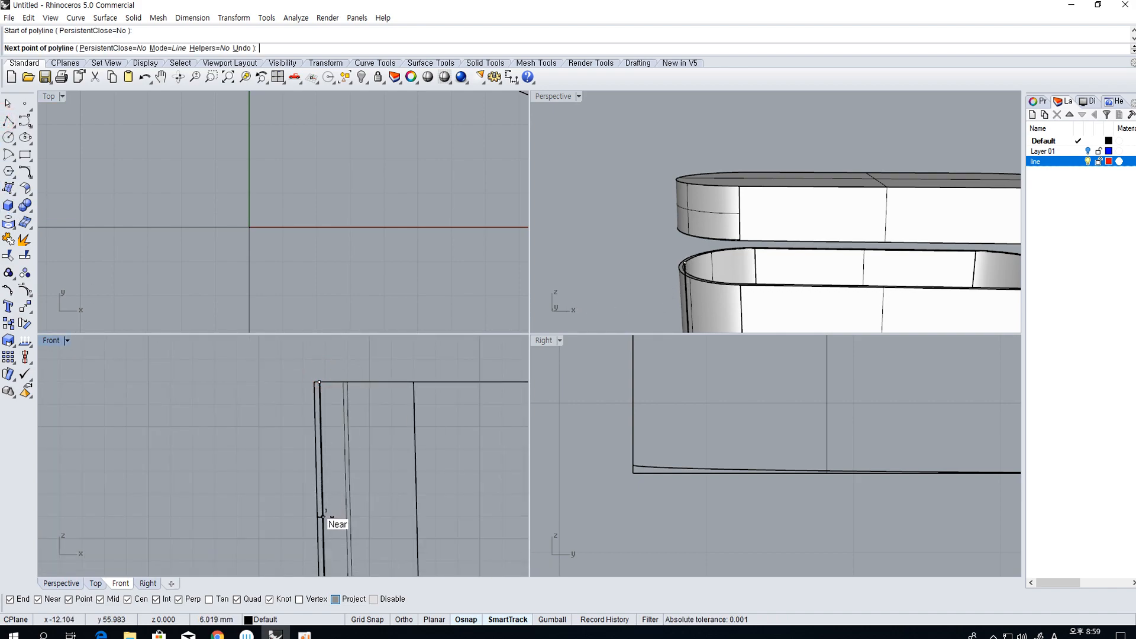
left_click(321, 516)
scroll(450, 500, "down", 5)
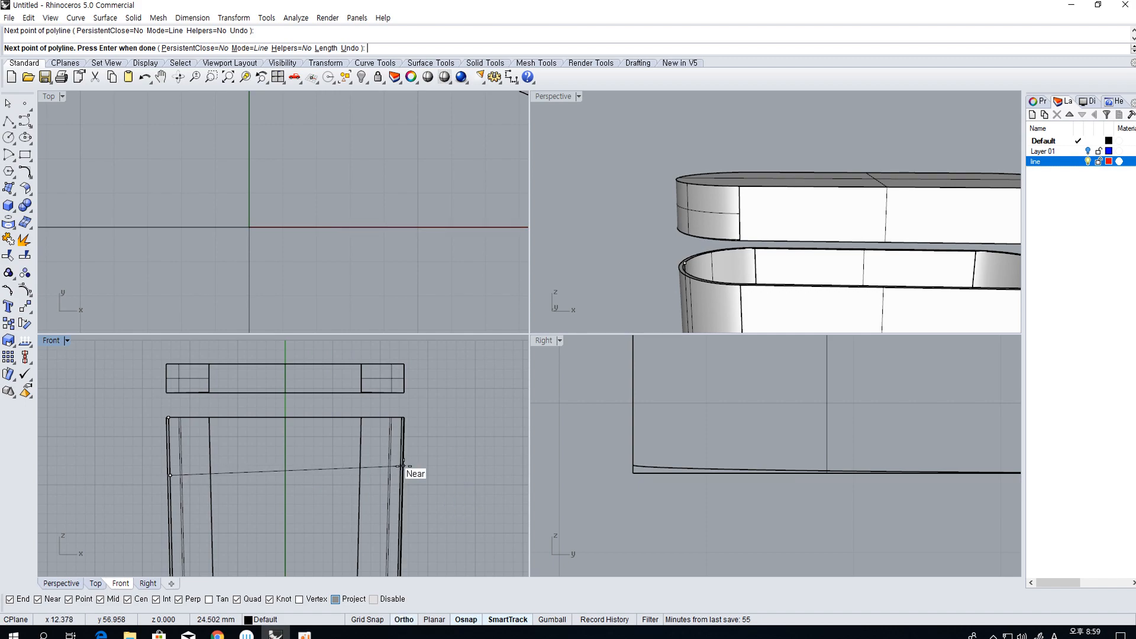
scroll(403, 467, "up", 4)
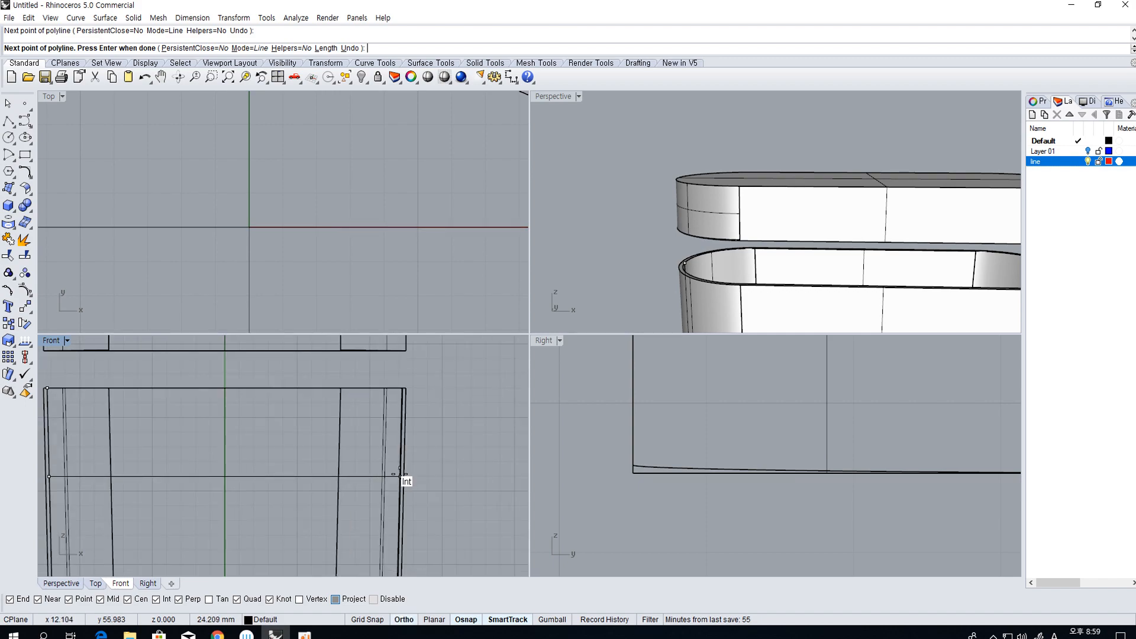
key("F8")
right_click(288, 482)
right_click(350, 447)
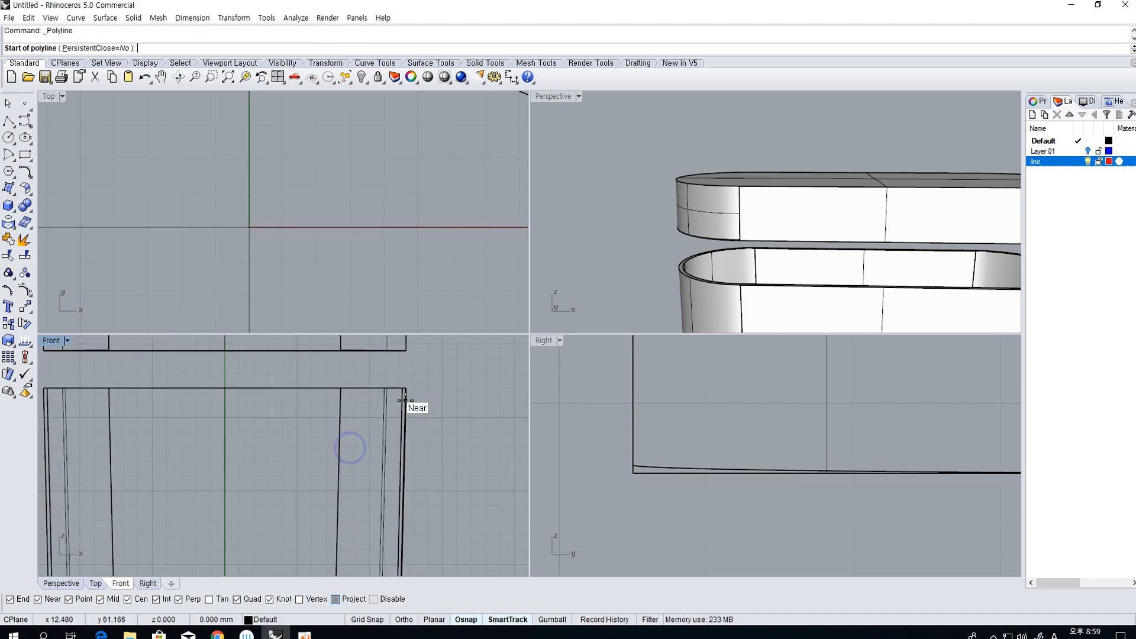
key("Escape")
Mirror the short wall line across the vertical centre axis and select both the original and its copy
left_click(51, 447)
right_click(51, 447)
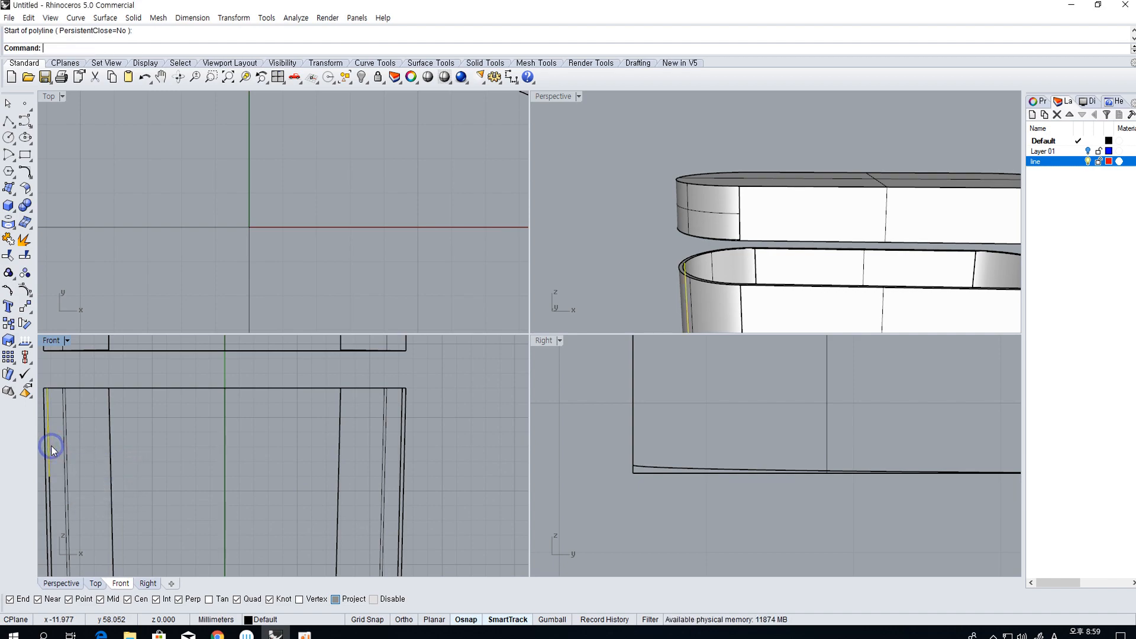
key("Return")
left_click(223, 358)
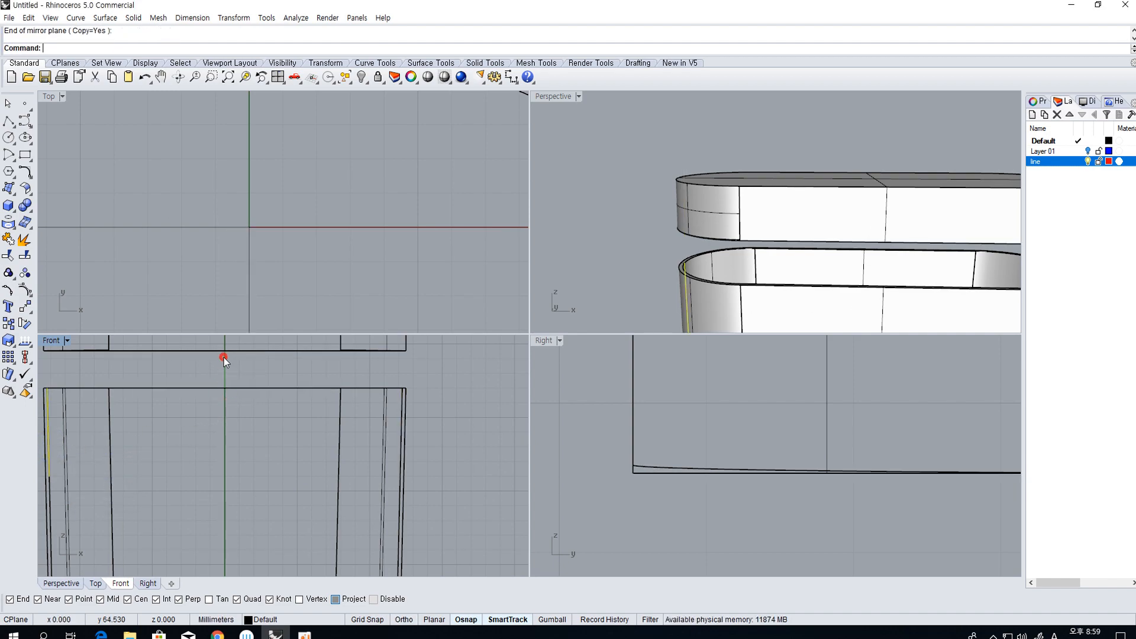
left_click(401, 425, "shift")
right_click(418, 426)
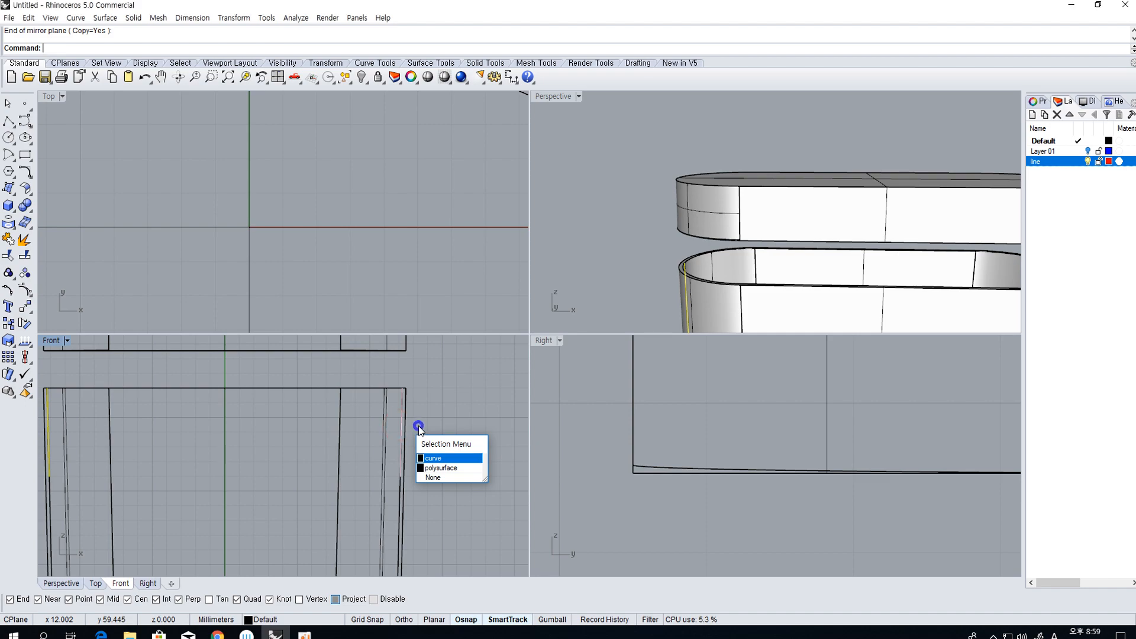
Check the two short wall lines against the lower body's rim, and try deleting them
scroll(782, 279, "down", 4)
right_click_drag(782, 279, 779, 274)
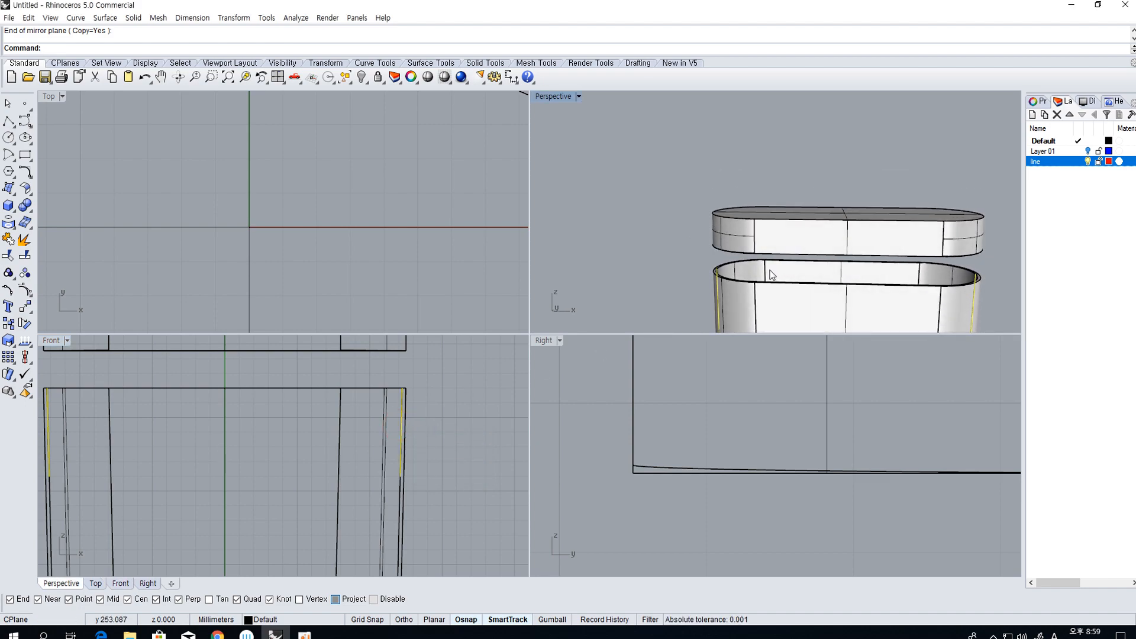
scroll(728, 272, "up", 2)
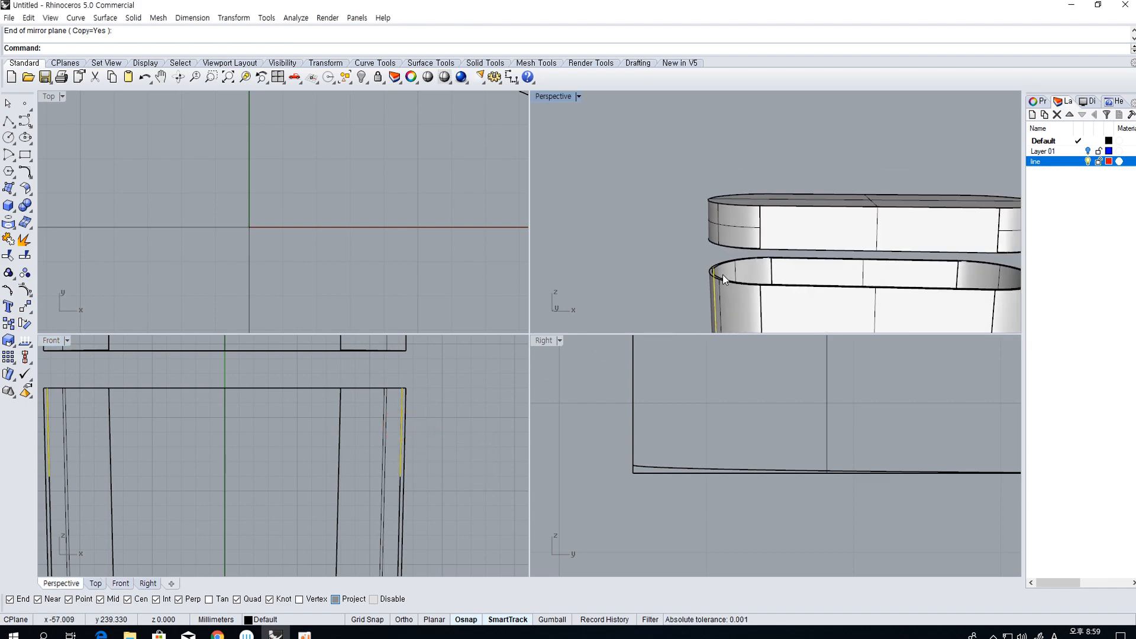
scroll(719, 276, "up", 3)
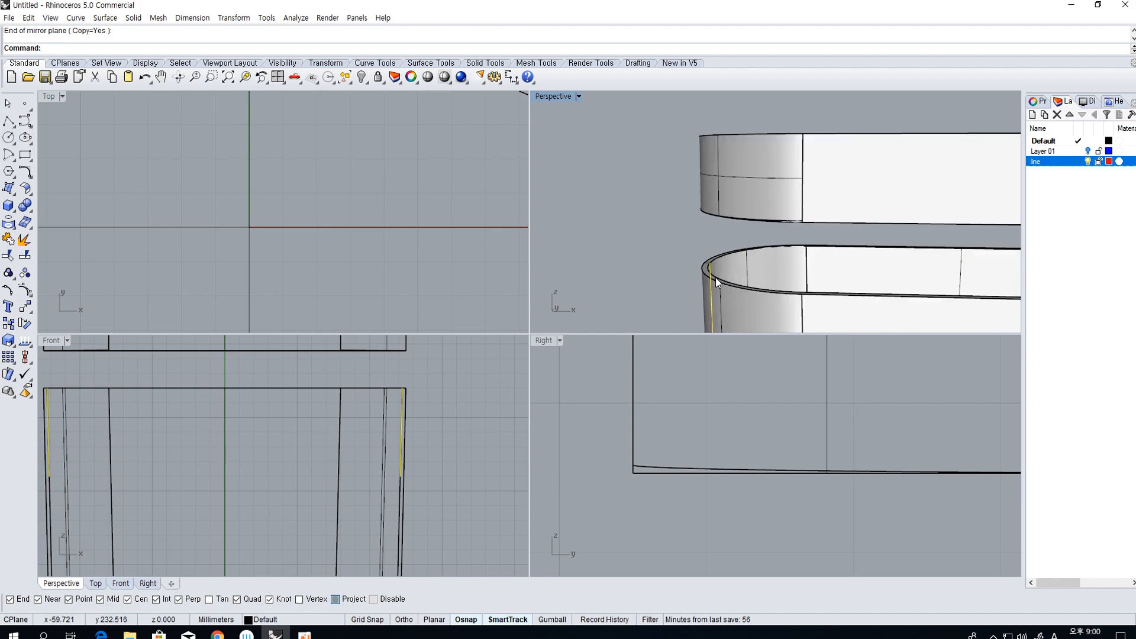
scroll(714, 278, "down", 5)
right_click_drag(712, 279, 707, 291)
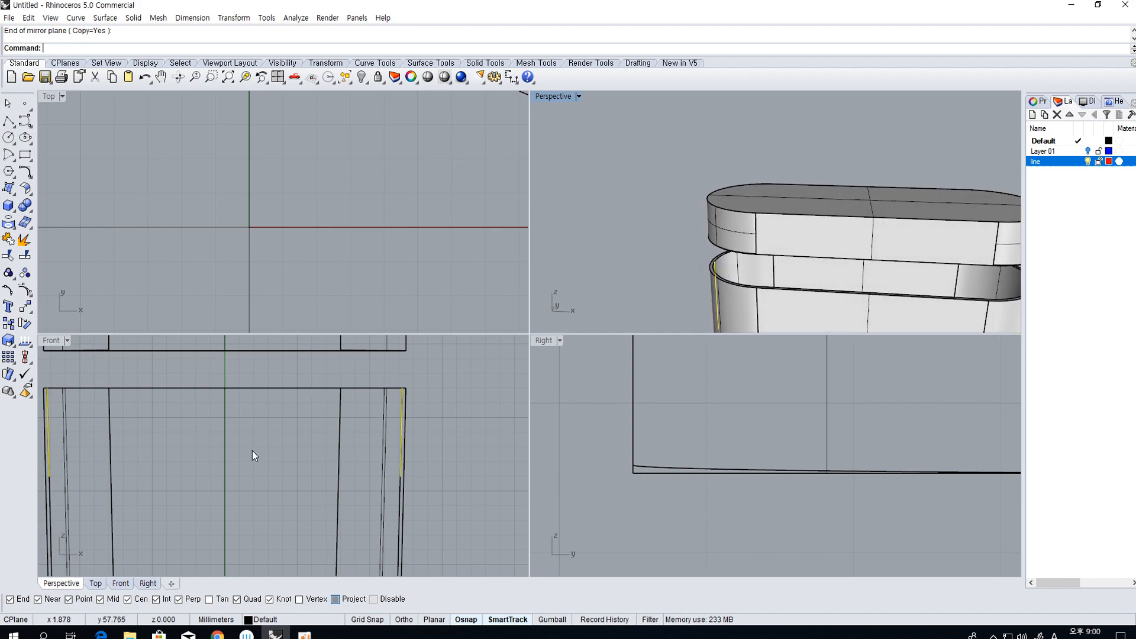
right_click_drag(254, 455, 300, 445)
key("Delete")
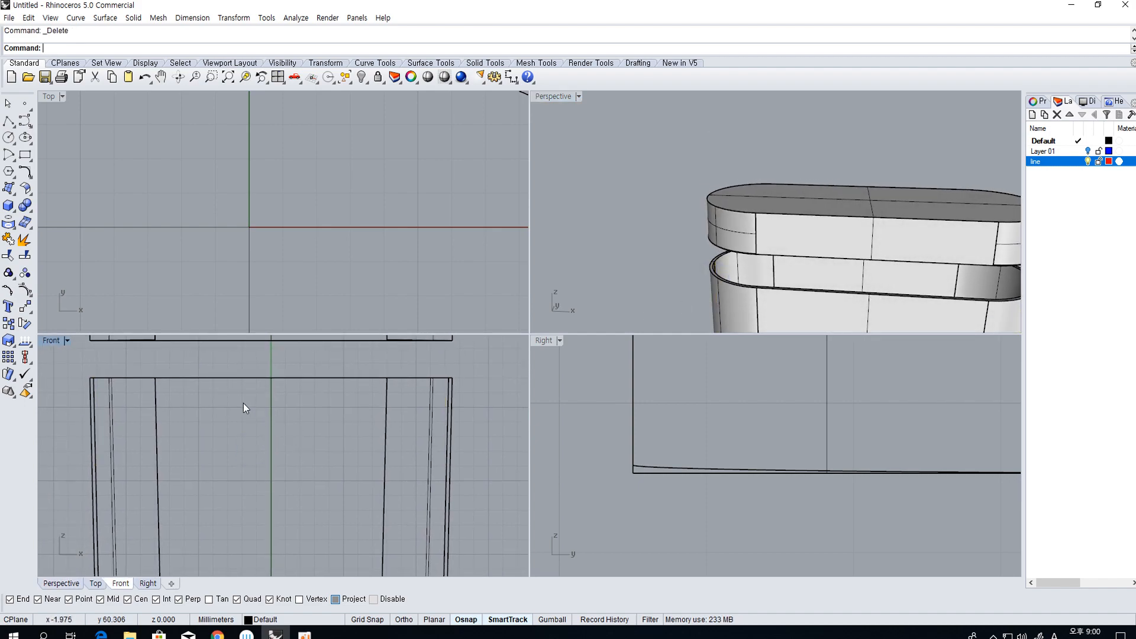
Draw a horizontal polyline across the lower body from the wall line's lower end and move it to extend past both sides
left_click(8, 120)
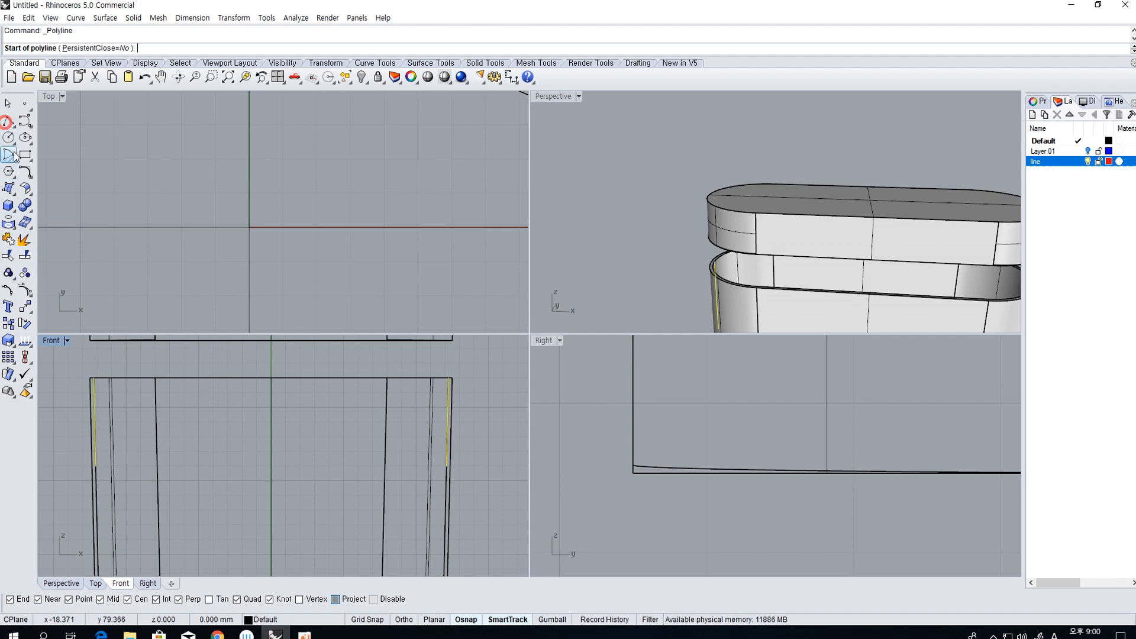
left_click(94, 466)
left_click(514, 466)
key("Return")
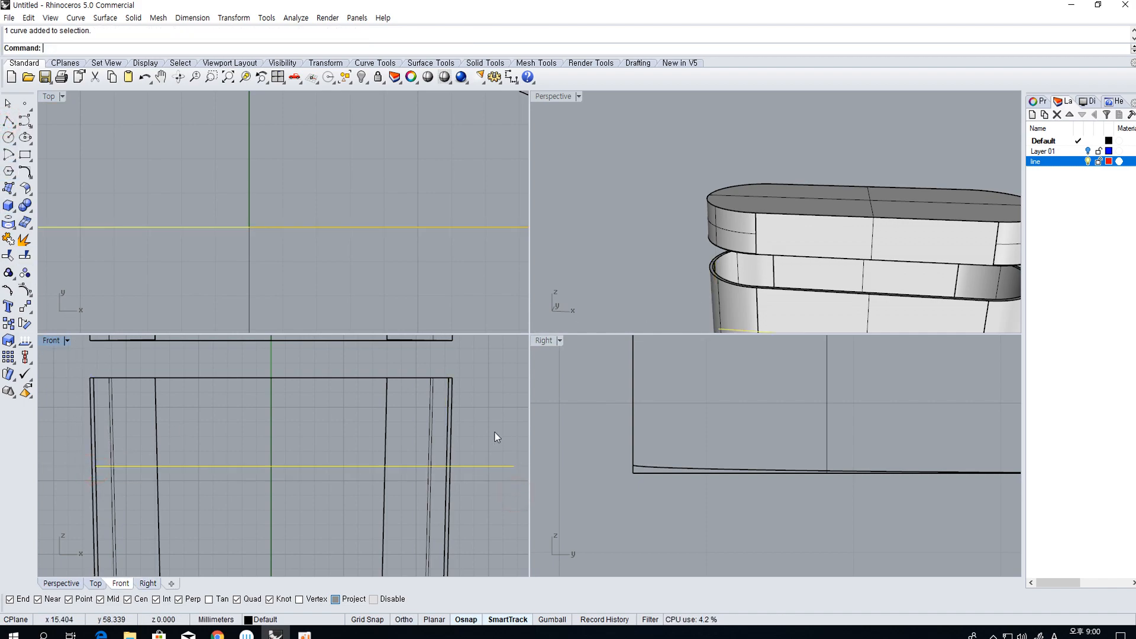
type("m")
key("Return")
left_click(493, 429)
Delete the two short guide lines along the lower body's inner walls
left_click(446, 426)
key("Delete")
left_click(94, 429)
key("Delete")
Project the horizontal line onto the hollow lower body from the front view
left_click(126, 465)
left_click(8, 228)
left_click_drag(185, 423, 143, 406)
right_click(166, 408)
scroll(728, 319, "up", 5)
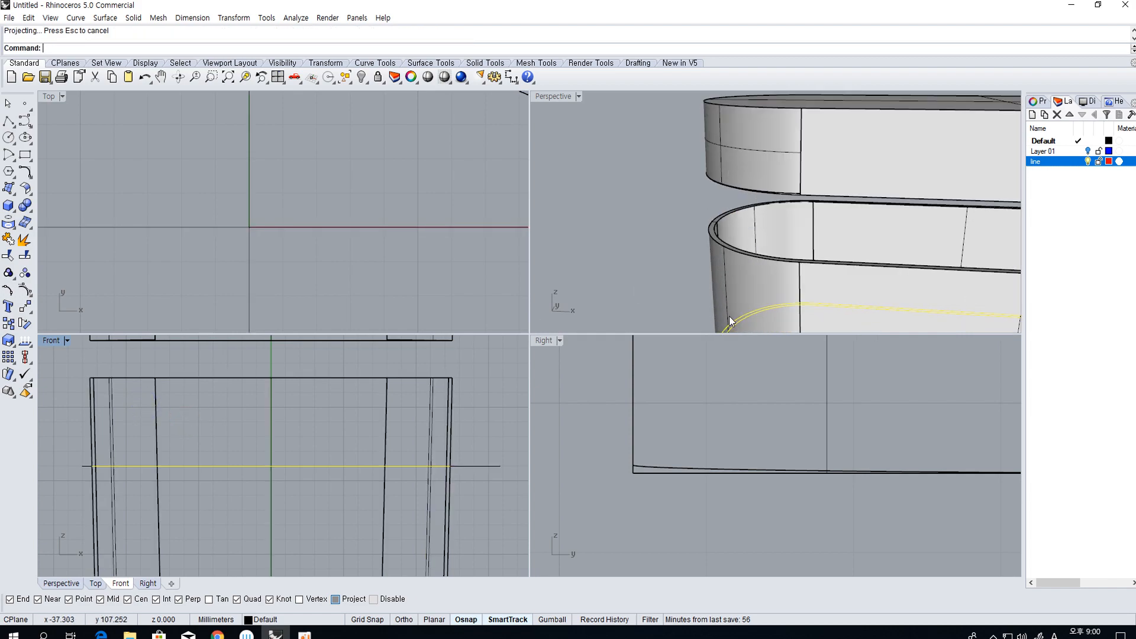
scroll(727, 293, "up", 3)
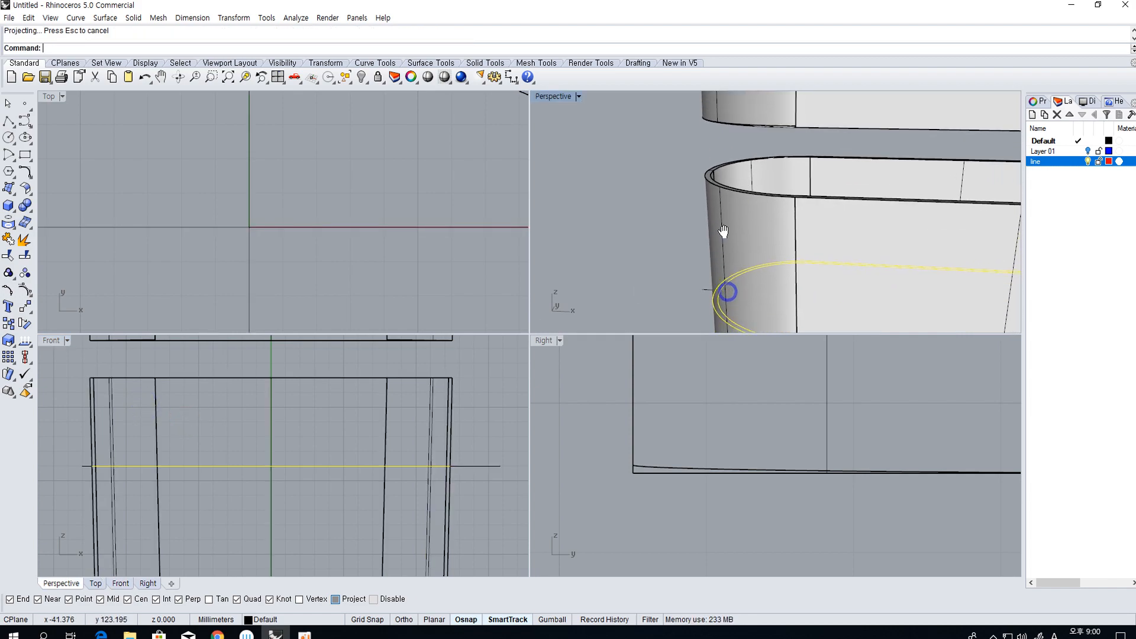
Delete the projected curve on the lower body's outer wall and select the one on the inner wall
left_click(712, 295)
left_click(713, 314)
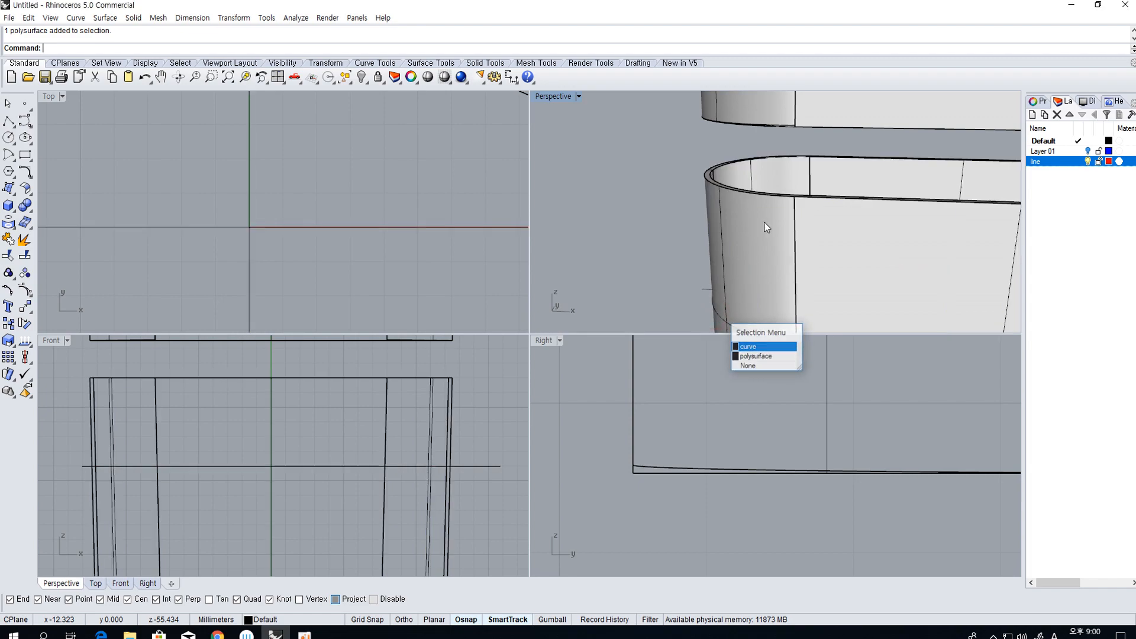
key("Delete")
right_click_drag(765, 222, 762, 237)
scroll(773, 194, "up", 4)
left_click(765, 193)
right_click_drag(764, 193, 744, 220)
Duplicate all inner rim edges of the lower body and join the copies into one closed curve
left_click(9, 229)
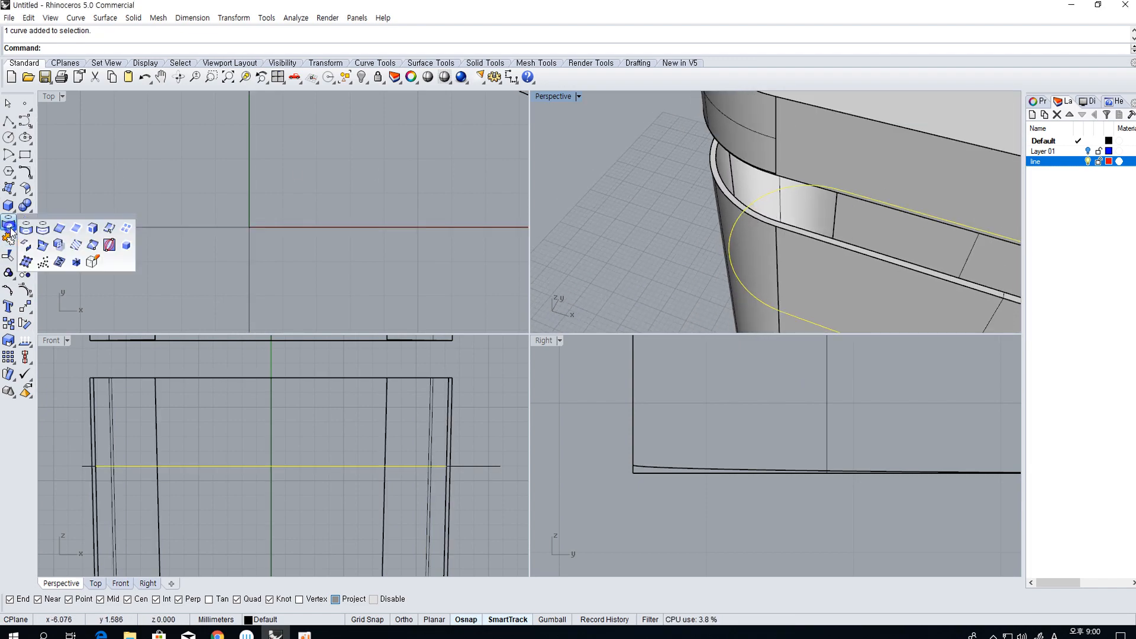
left_click(50, 233)
left_click(733, 184)
left_click(786, 223)
right_click_drag(665, 305, 864, 213)
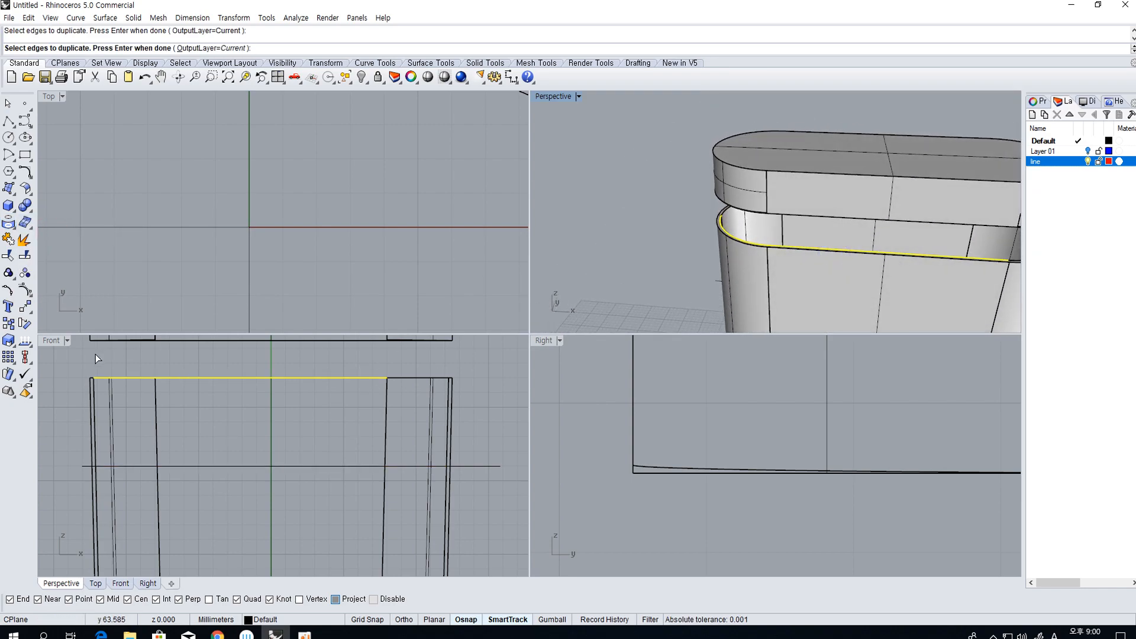
left_click_drag(91, 368, 135, 379)
left_click_drag(409, 388, 449, 381)
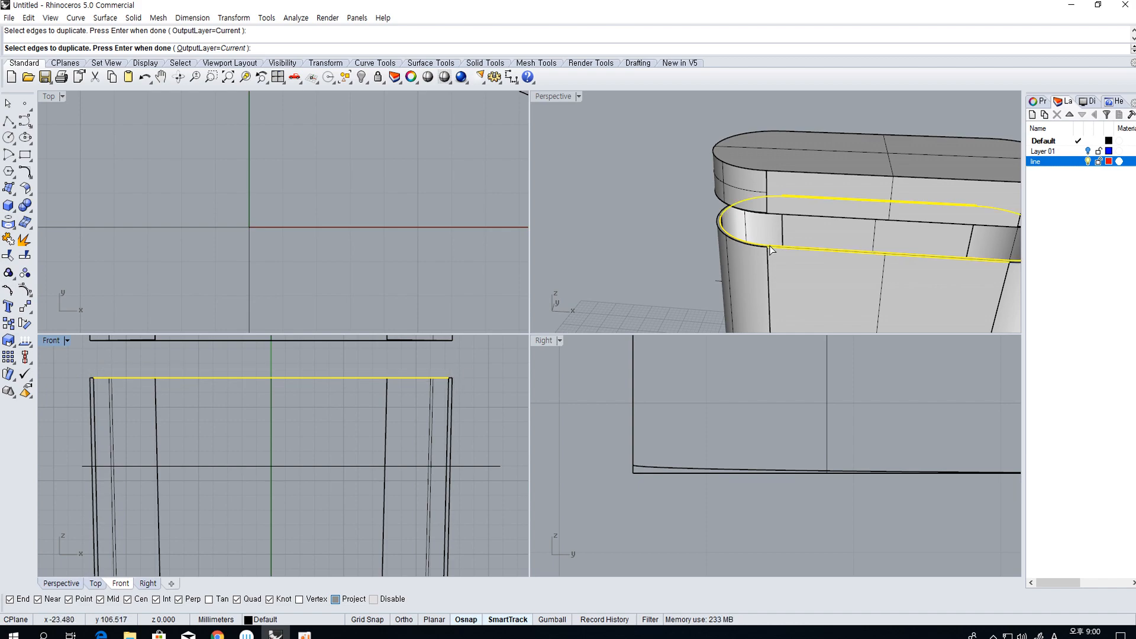
scroll(819, 247, "up", 2)
scroll(816, 253, "up", 4)
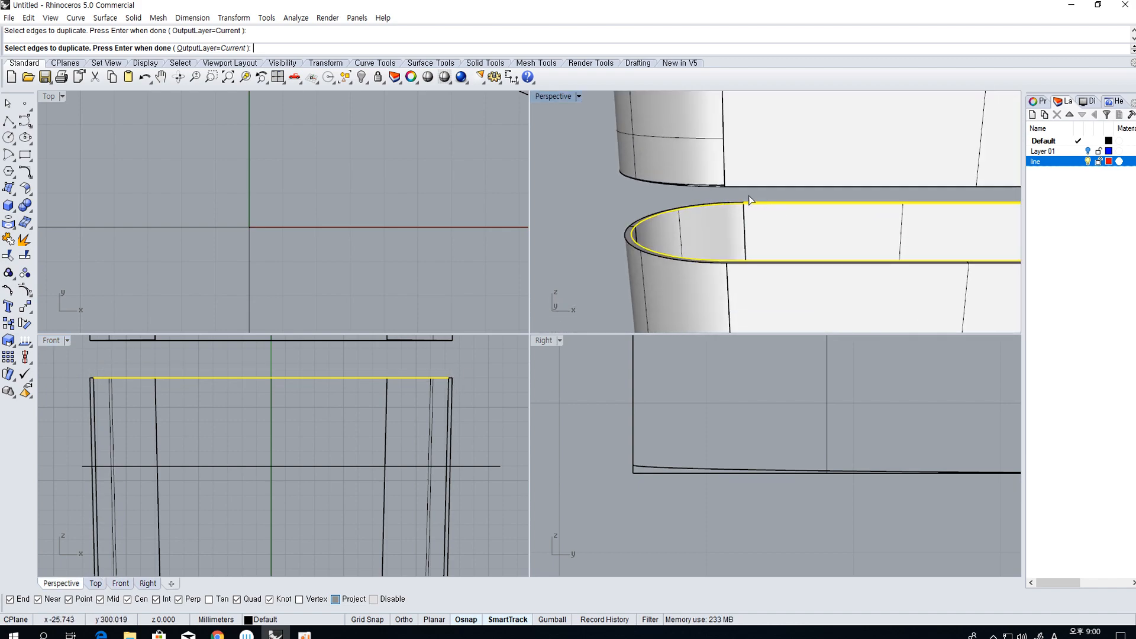
right_click_drag(753, 207, 650, 223)
left_click(640, 214, "ctrl")
scroll(648, 217, "down", 3)
right_click(744, 234)
key("ctrl+j")
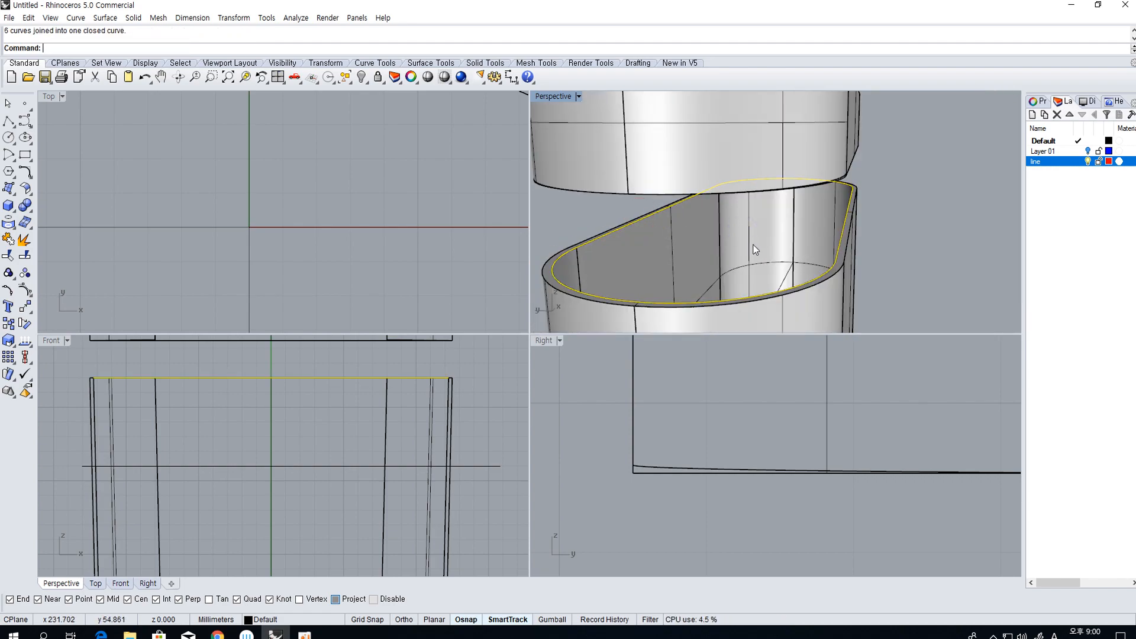
Loft between the inner rim curve and the projected inner-wall curve with the Normal style and no simplification
right_click_drag(753, 247, 756, 253)
left_click(698, 274)
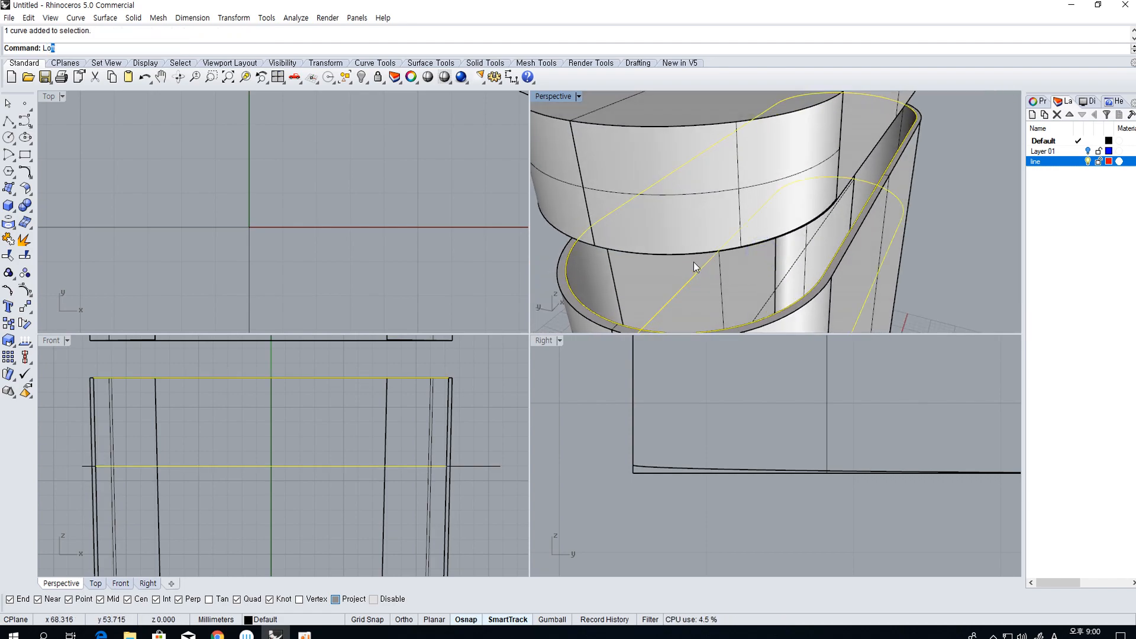
type("Loft")
key("Return")
key("Return")
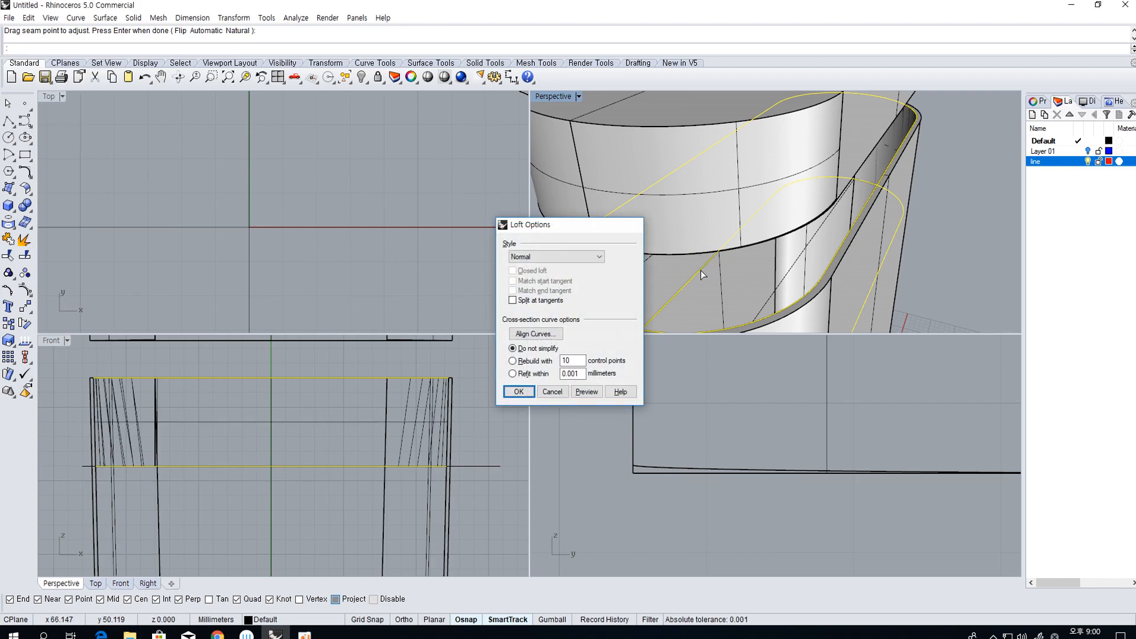
key("Return")
Cap the planar openings of the lofted surface inside the lower body to make it a solid
right_click_drag(686, 304, 657, 261)
left_click(658, 262)
left_click(706, 294)
right_click_drag(565, 290, 628, 278)
scroll(697, 249, "down", 4)
right_click_drag(698, 249, 658, 241)
left_click(10, 194)
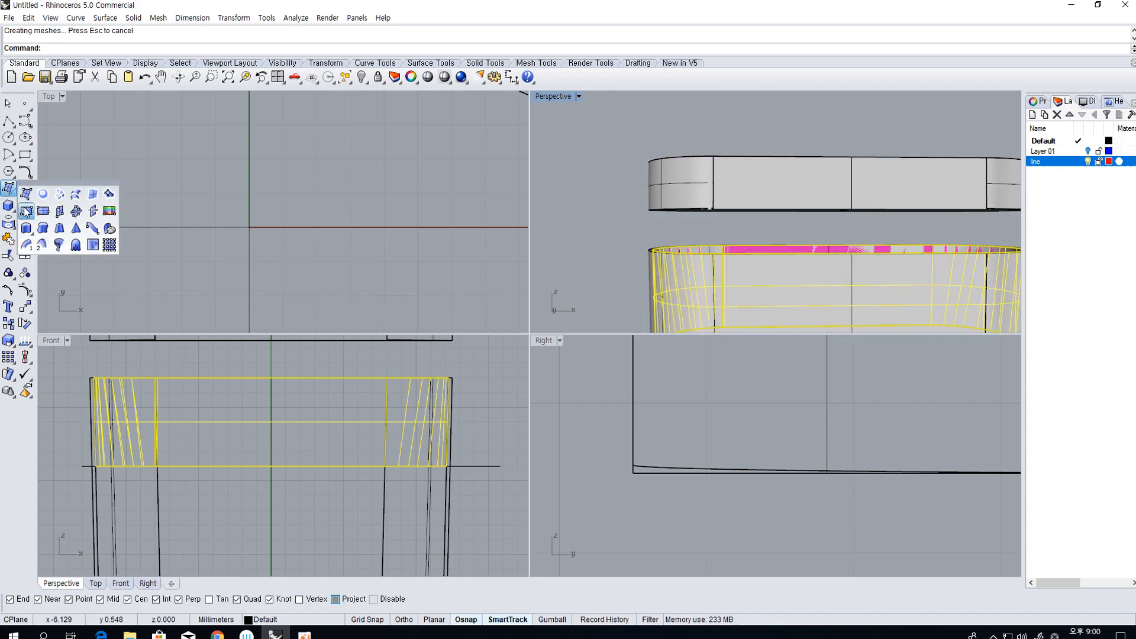
left_click(25, 207)
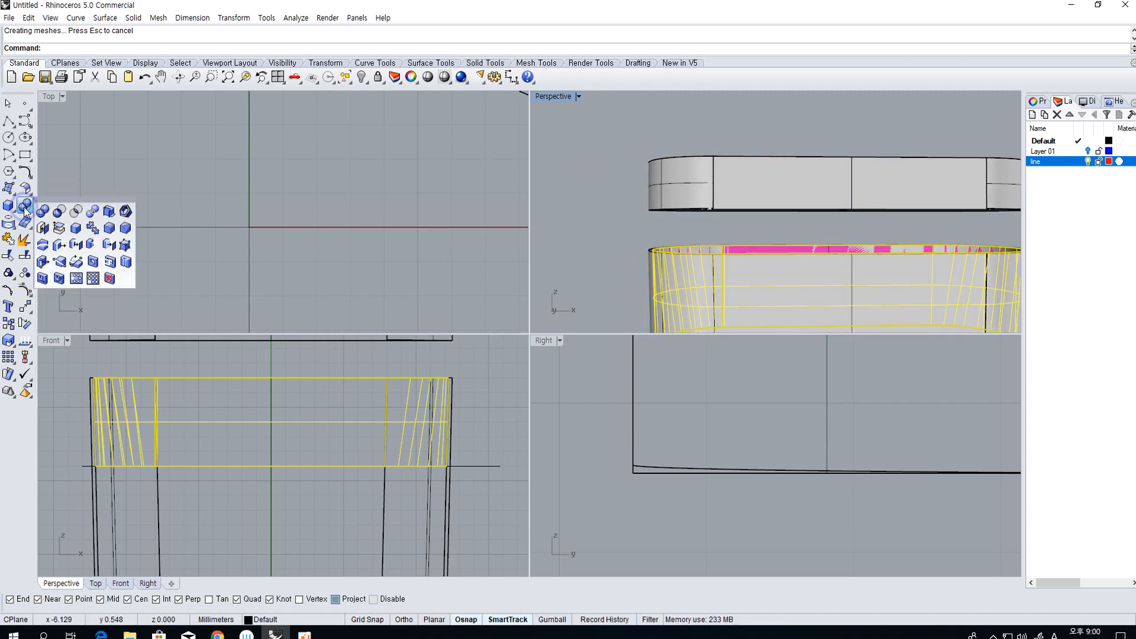
left_click(45, 229)
Move the capped solid straight up from its upper corner in the front view
left_click(821, 247)
type("m")
key("Return")
left_click(448, 379)
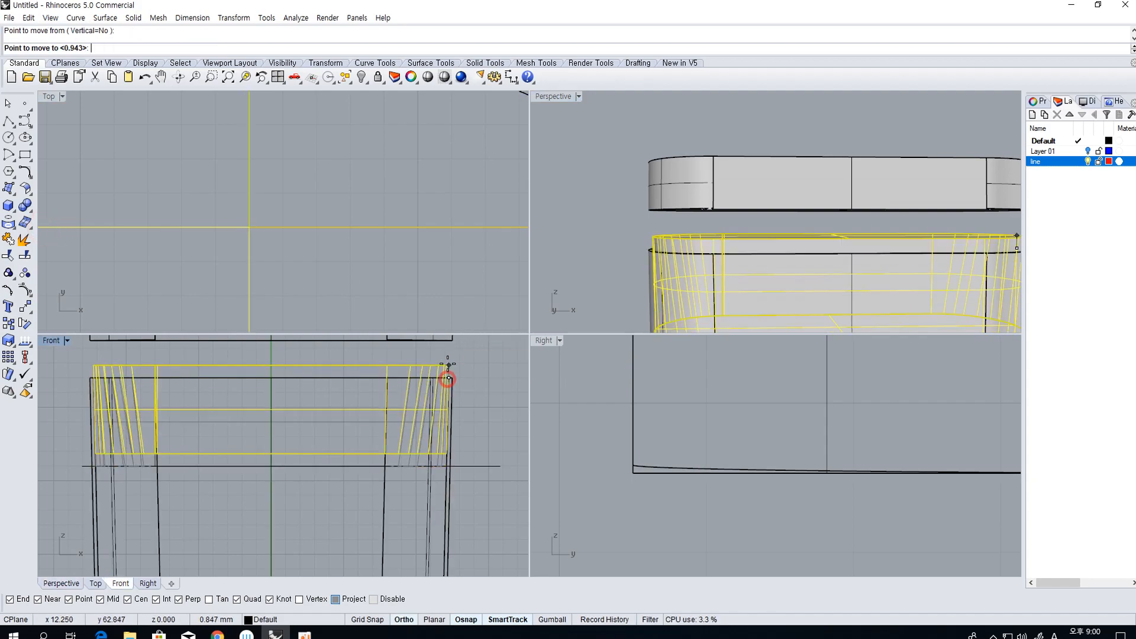
Move the plug up against the cap's underside and Boolean-union the plug with the cap
left_click(446, 342)
left_click(469, 363)
right_click_drag(836, 253, 576, 184)
left_click(791, 215)
right_click_drag(630, 249, 750, 253)
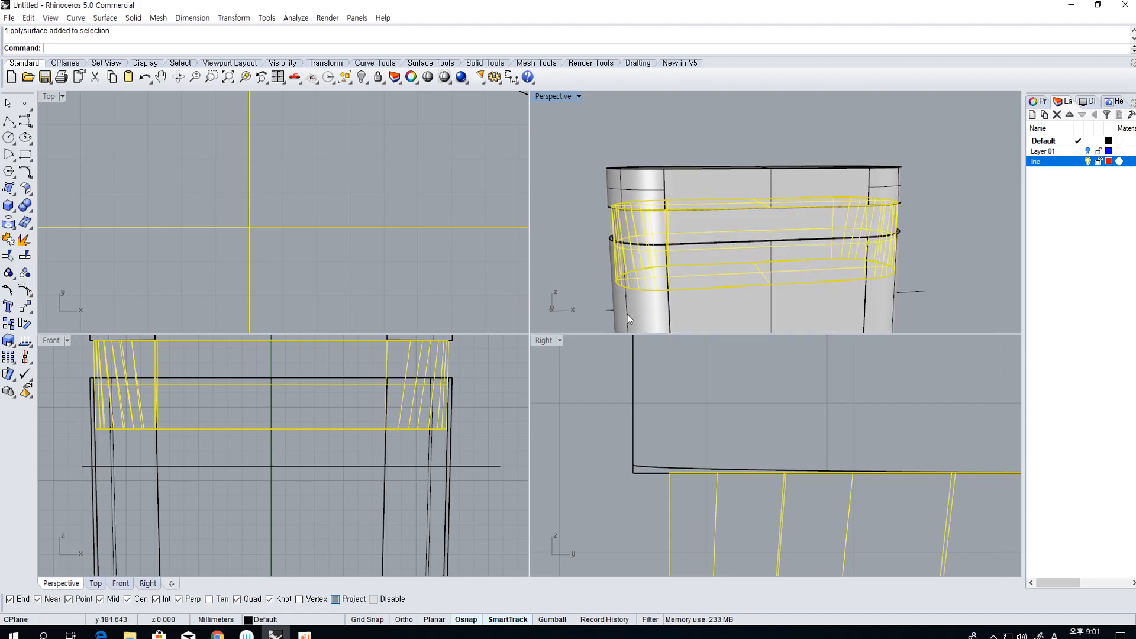
left_click(628, 193, "shift")
left_click(25, 205)
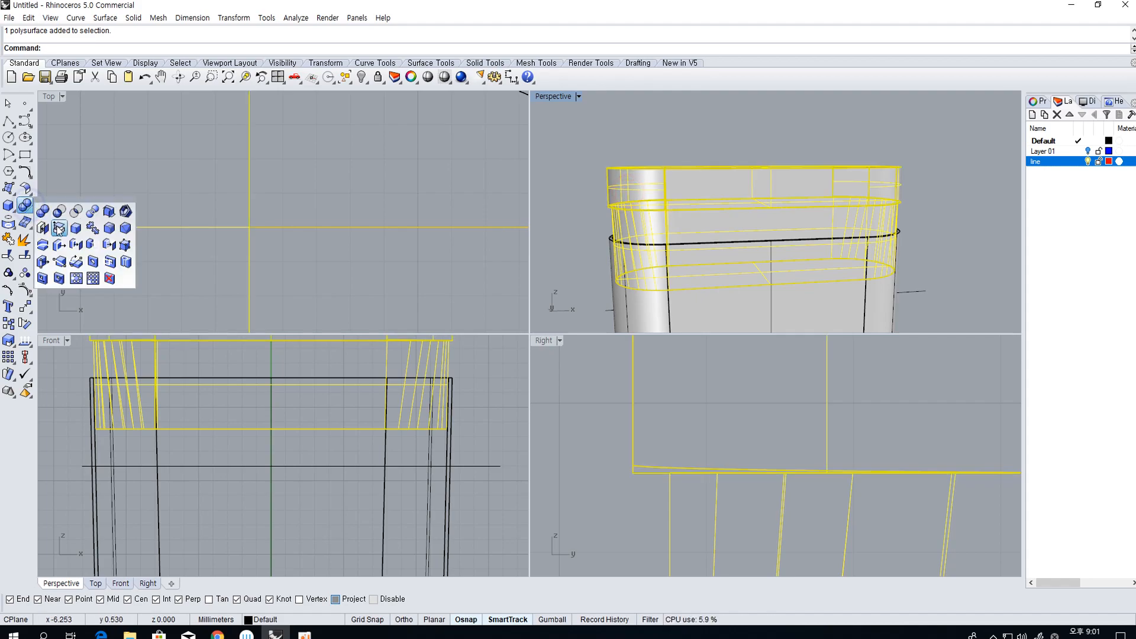
left_click(44, 213)
left_click(283, 226)
left_click(764, 234)
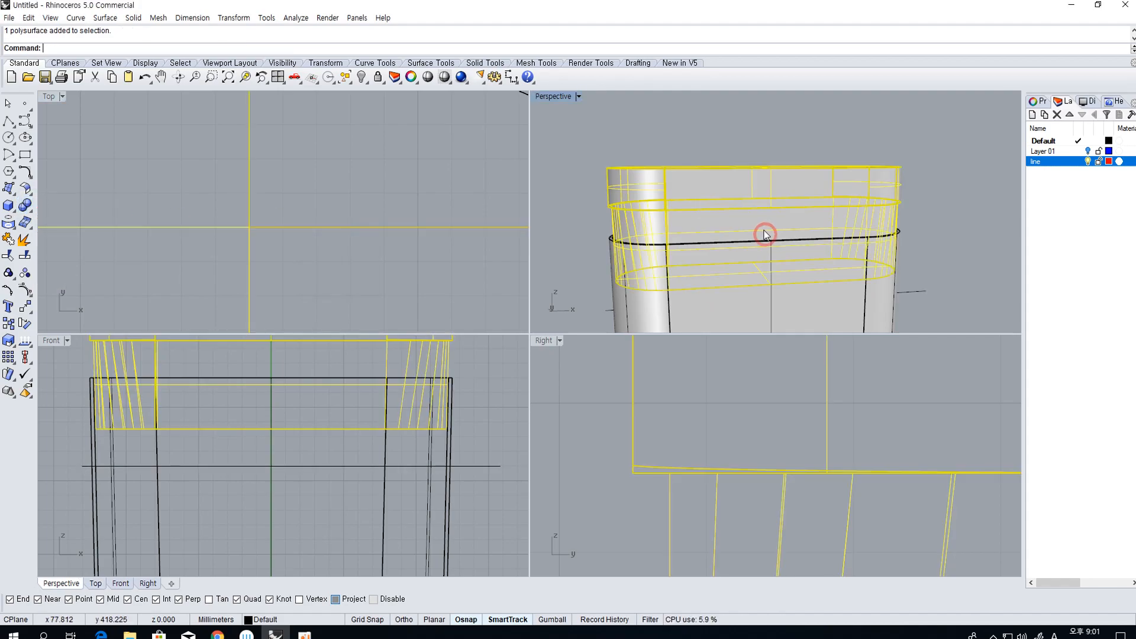
Set the Perspective view to Rendered display and move the joined cap down onto the body's upper rim
left_click(584, 243)
scroll(632, 277, "up", 5)
right_click_drag(652, 246, 697, 248)
key("ctrl+alt+r")
scroll(698, 249, "down", 7)
right_click_drag(786, 231, 899, 272)
left_click(903, 253)
scroll(906, 257, "down", 6)
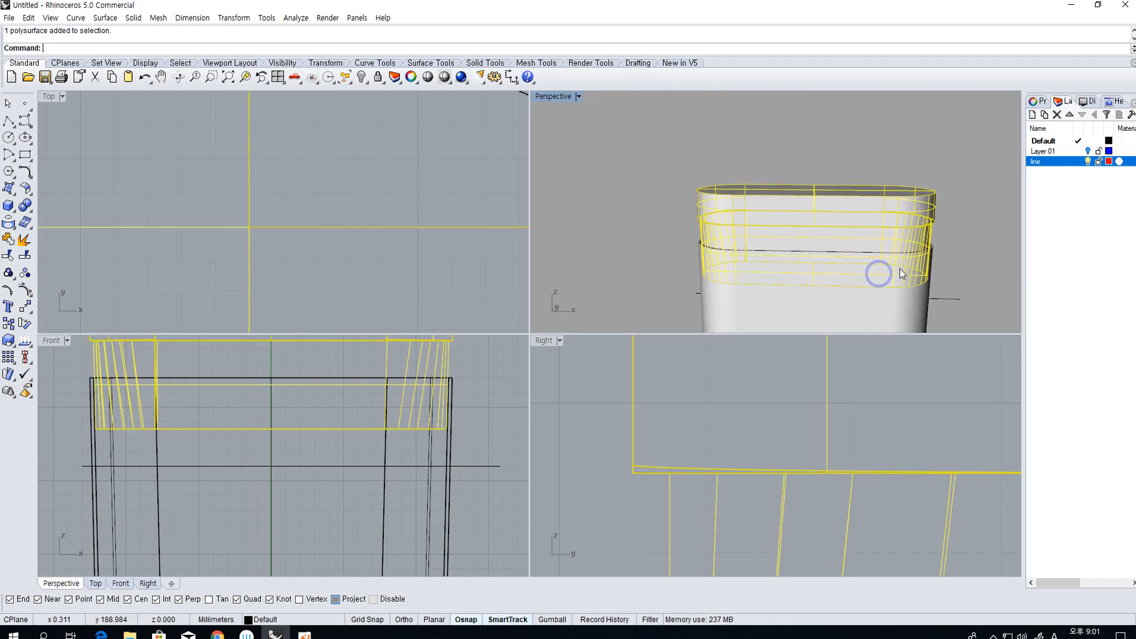
type("m")
key("Return")
left_click(447, 429)
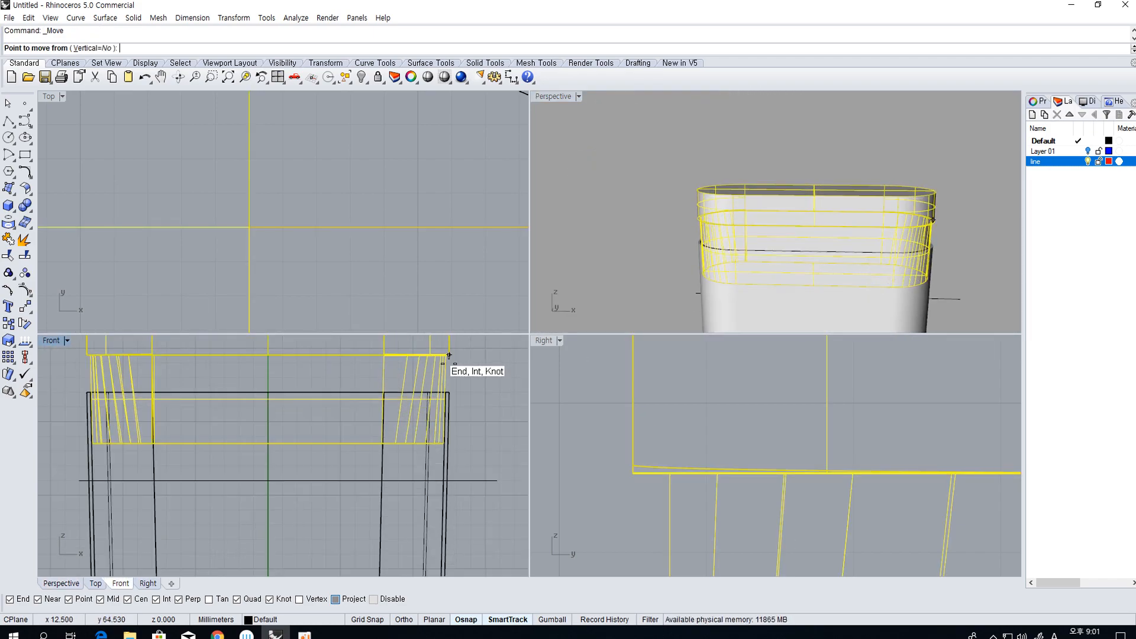
left_click(449, 392)
left_click(470, 401)
Examine how the cap seats on the body, selecting each part to check the fit
scroll(790, 274, "down", 6)
right_click_drag(796, 264, 832, 264)
left_click(835, 264)
left_click(886, 270)
left_click(839, 273)
left_click(835, 239)
left_click(824, 305)
left_click(826, 249)
scroll(829, 290, "up", 4)
left_click(832, 307)
right_click_drag(849, 309, 902, 304)
left_click(808, 222)
left_click(840, 300)
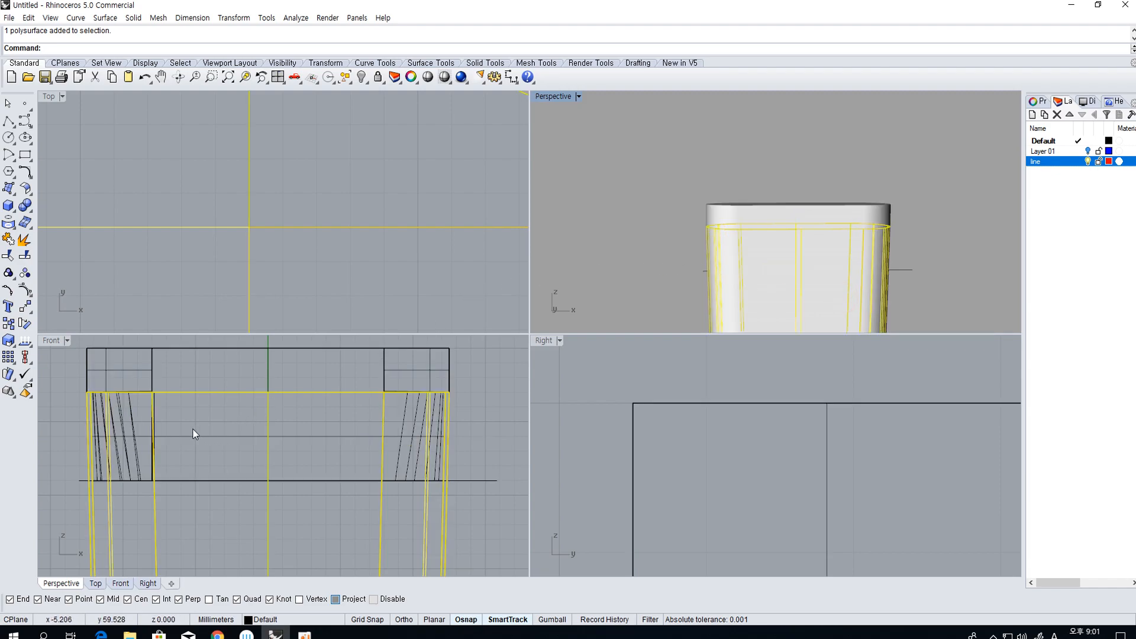
Move the cap with its plug straight up, clear of the body's open rim
left_click(203, 359)
left_click(214, 348)
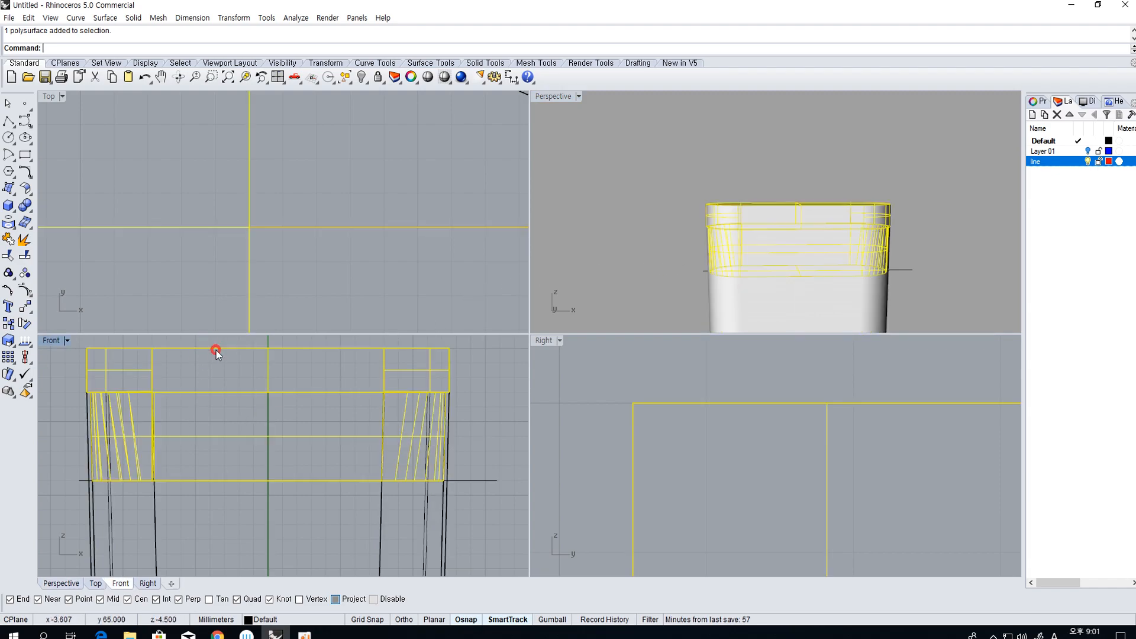
scroll(222, 369, "down", 3)
type("m")
key("Return")
scroll(406, 459, "down", 2)
left_click(407, 460)
left_click(410, 407)
Set the Perspective view to Shaded display and keep the Front view in Wireframe
scroll(782, 236, "up", 4)
scroll(782, 230, "up", 2)
key("ctrl+alt+s")
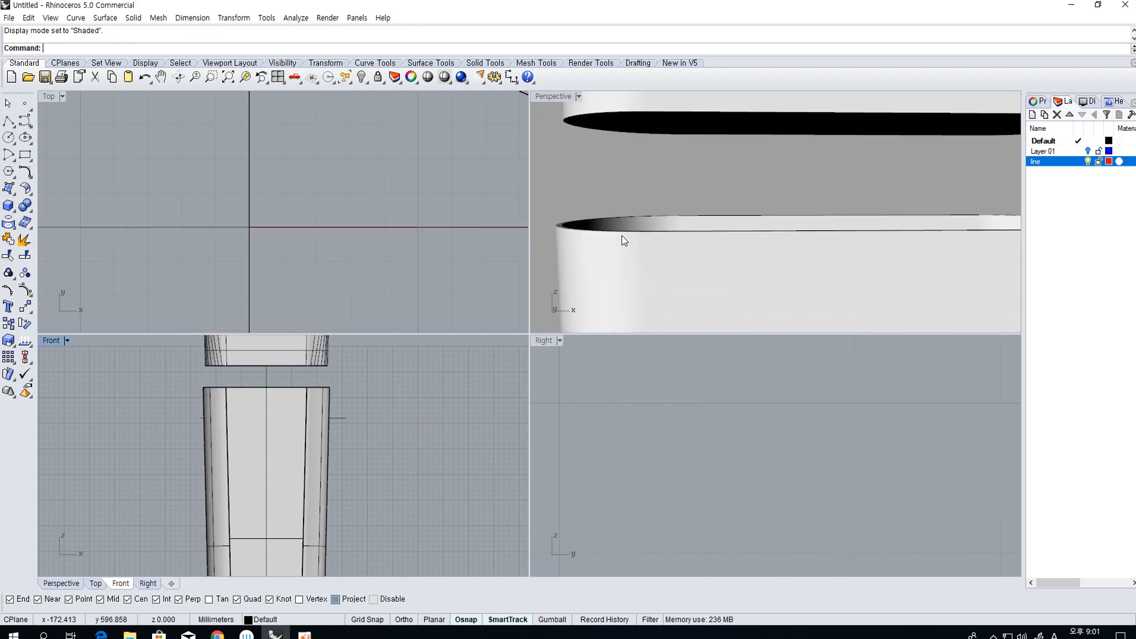
left_click(676, 190)
key("ctrl+alt+s")
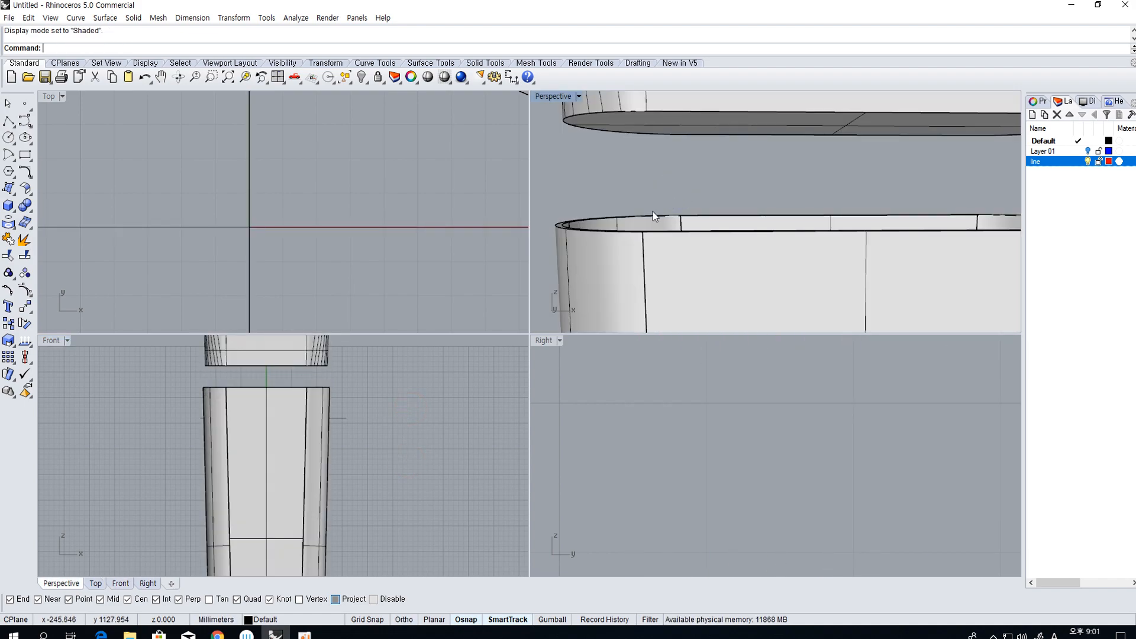
left_click(398, 364)
key("ctrl+alt+w")
right_click_drag(800, 251, 571, 244)
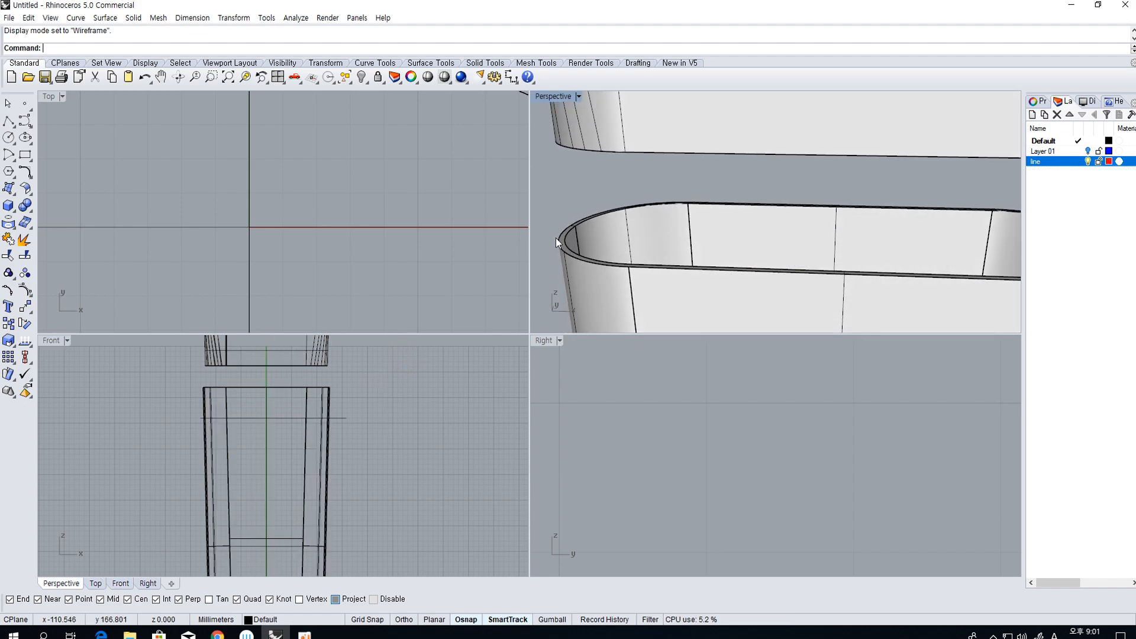
Try a 0.1 mm edge fillet on the body's rim edges and the cap's lower edges
scroll(215, 267, "down", 12)
right_click_drag(214, 256, 249, 248)
scroll(611, 229, "up", 3)
right_click_drag(611, 229, 687, 233, "shift")
left_click(32, 205)
left_click(108, 228)
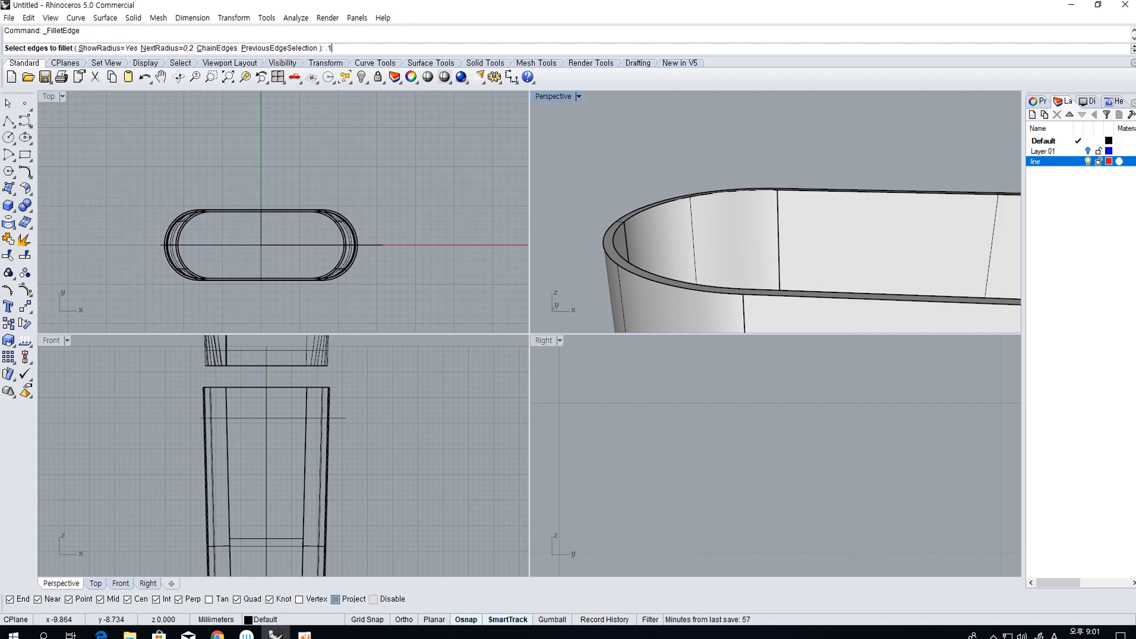
key("Return")
left_click_drag(189, 381, 378, 402)
scroll(232, 405, "down", 2)
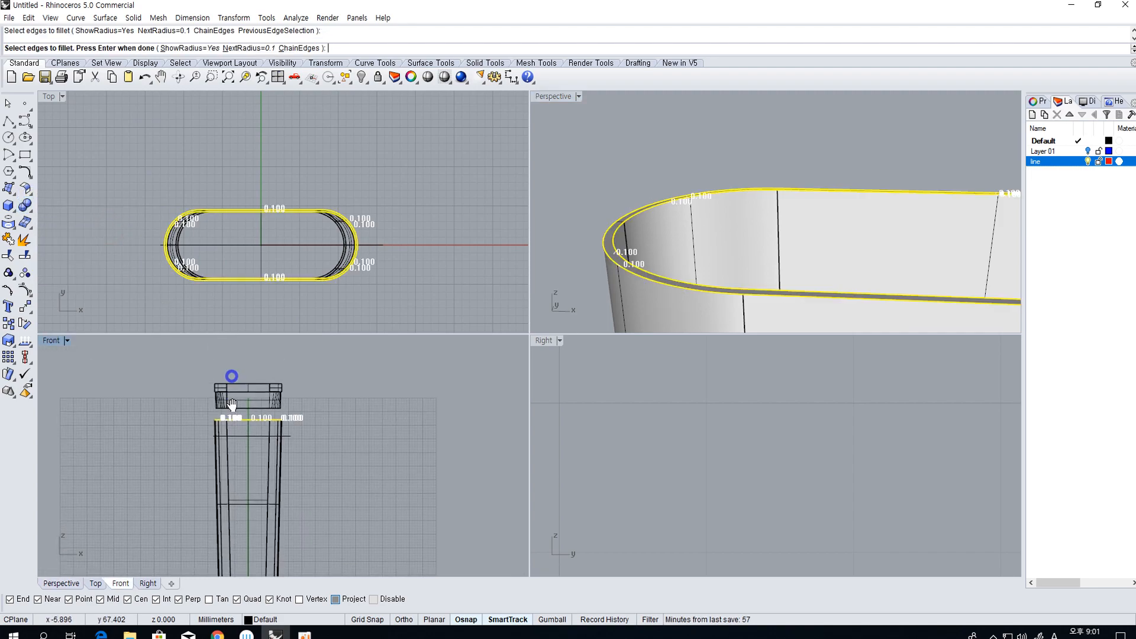
scroll(214, 390, "up", 3)
key("Return")
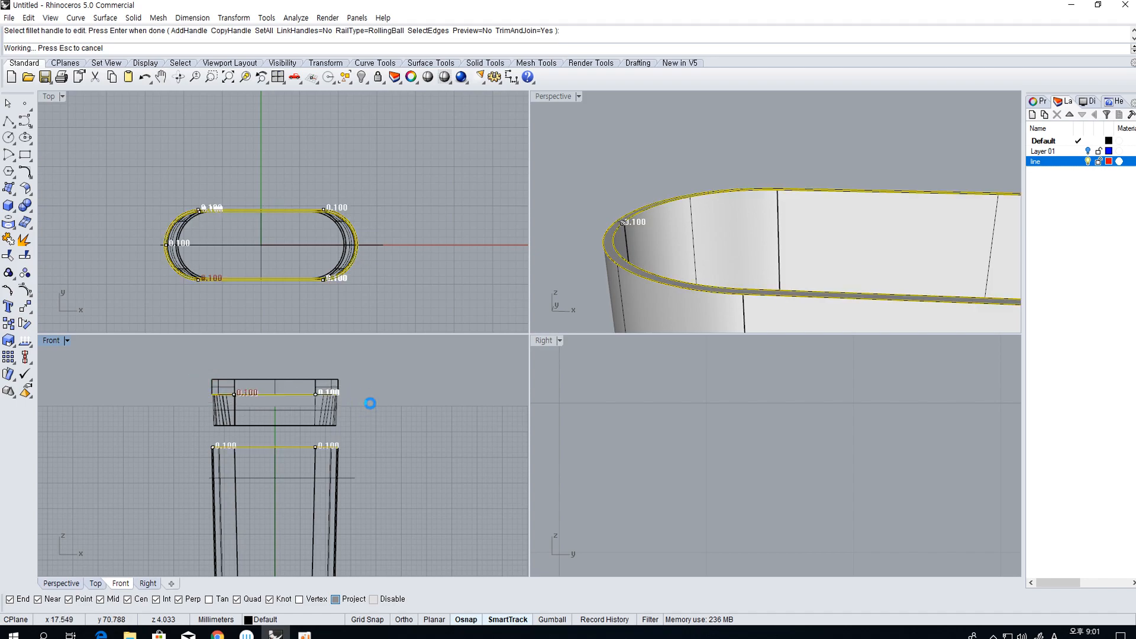
Check the cap's underside up close and undo the last edge fillet
scroll(768, 307, "down", 5)
right_click_drag(768, 307, 735, 139)
scroll(733, 132, "up", 4)
scroll(726, 145, "up", 3)
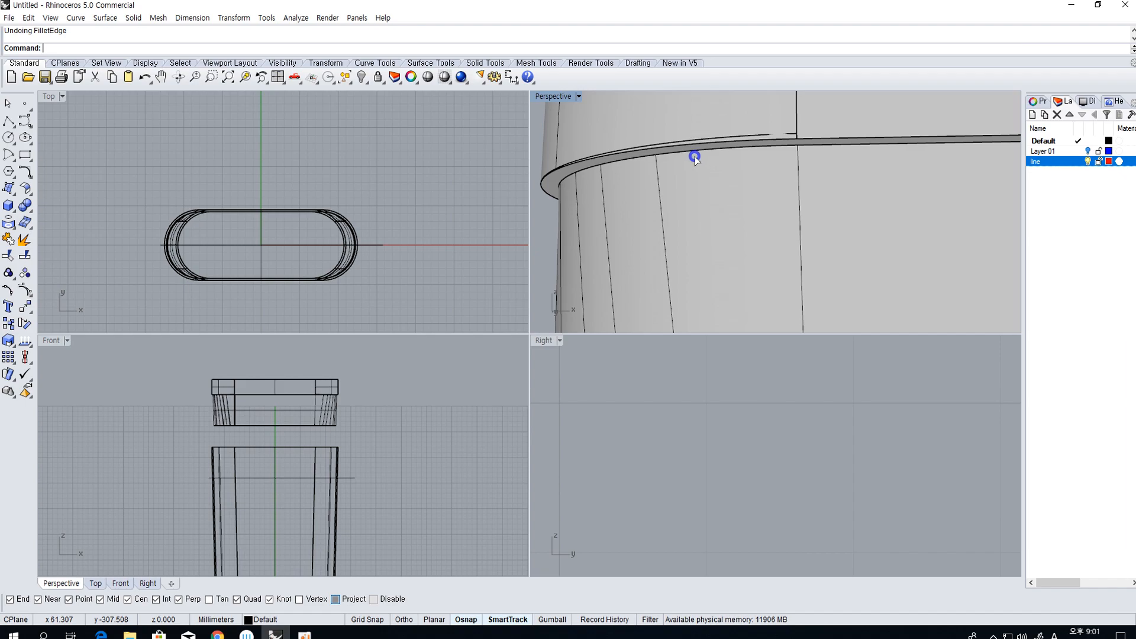
Fillet the cap's lower outer edge and the body's rim edges with a 0.1 mm radius
key("Return")
left_click(620, 160)
scroll(735, 159, "down", 8)
right_click_drag(737, 255, 715, 245)
left_click_drag(648, 238, 929, 286)
key("Return")
key("Return")
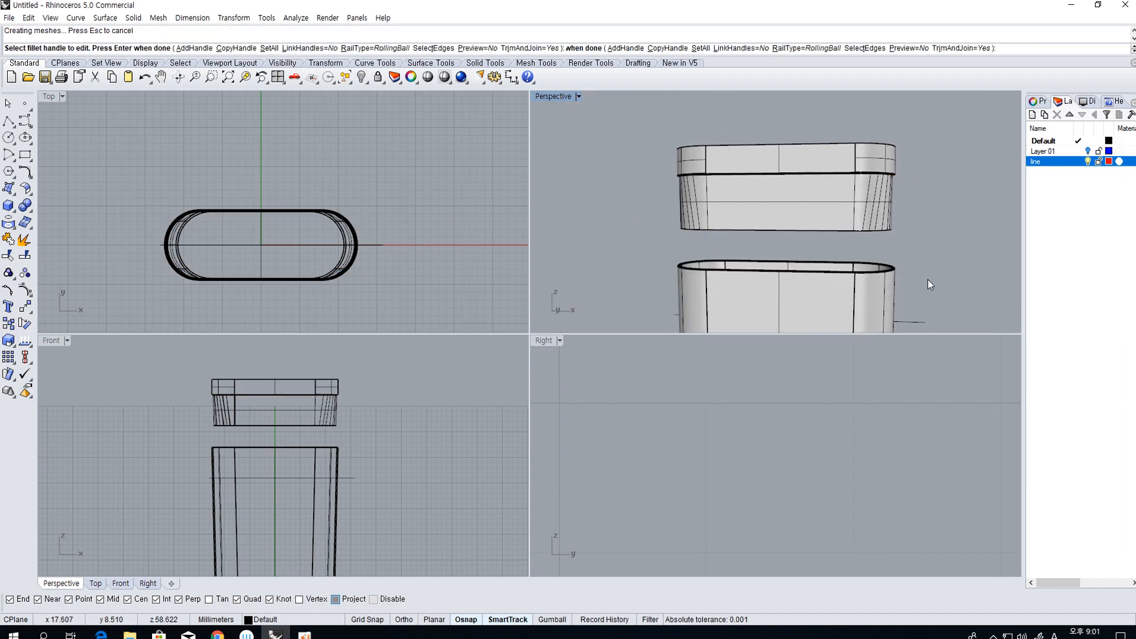
Inspect the fillets along the cap's lower edge and the body's open rim
scroll(682, 175, "up", 5)
right_click_drag(680, 172, 713, 177)
scroll(736, 197, "down", 10)
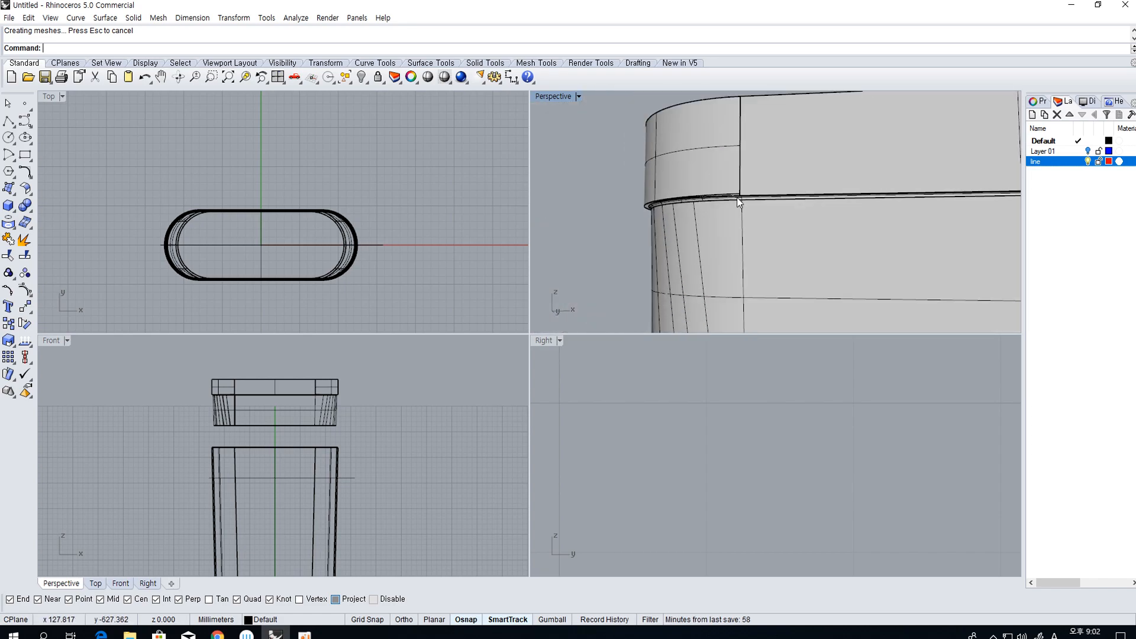
scroll(728, 266, "up", 8)
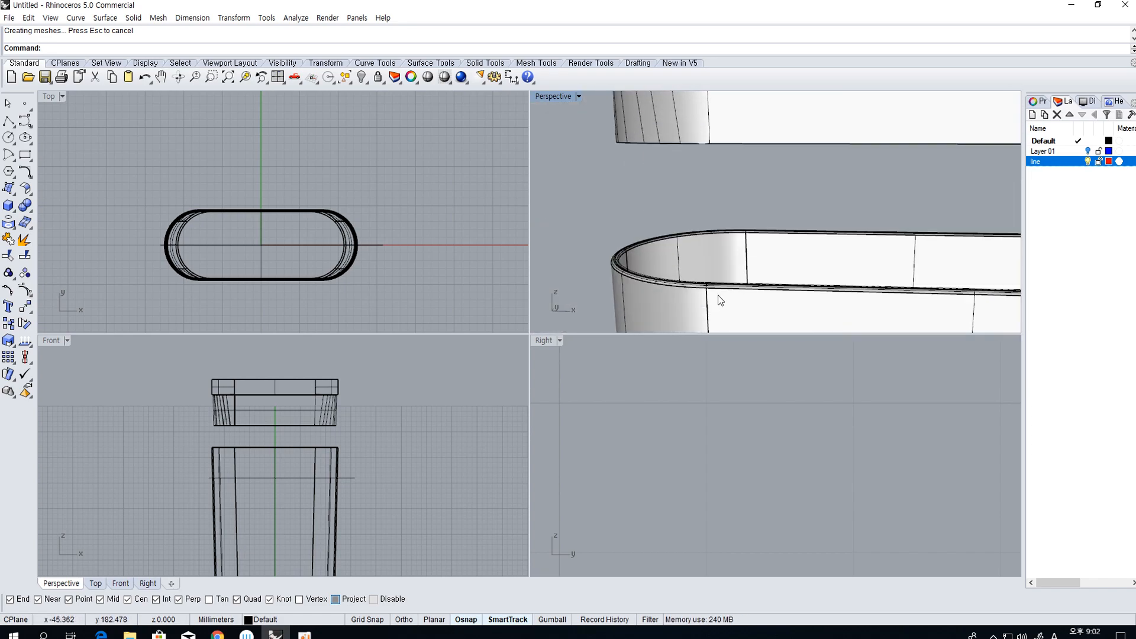
right_click_drag(678, 288, 598, 305)
scroll(346, 438, "up", 3)
scroll(345, 439, "up", 1)
Move the cap down from its lower edge midpoint to the body's rim so the two parts meet
left_click(329, 416)
type("m")
key("Return")
right_click_drag(328, 413, 344, 465)
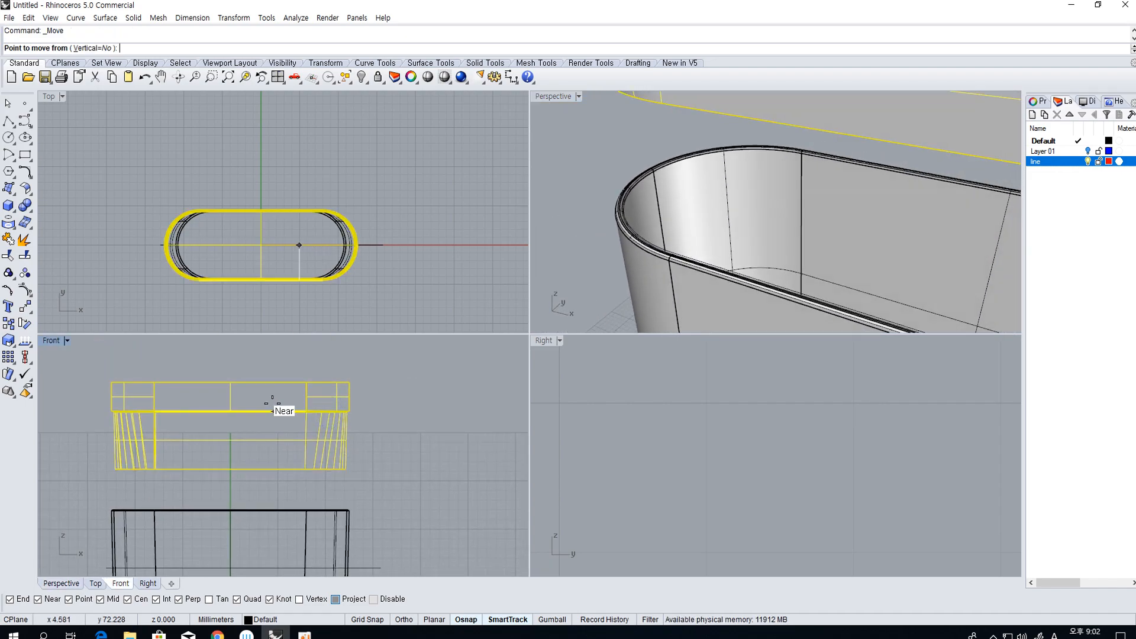
left_click(230, 410)
left_click(231, 510)
left_click(310, 443)
Examine the seam between the cap and the body in Rendered display
right_click_drag(639, 266, 793, 190)
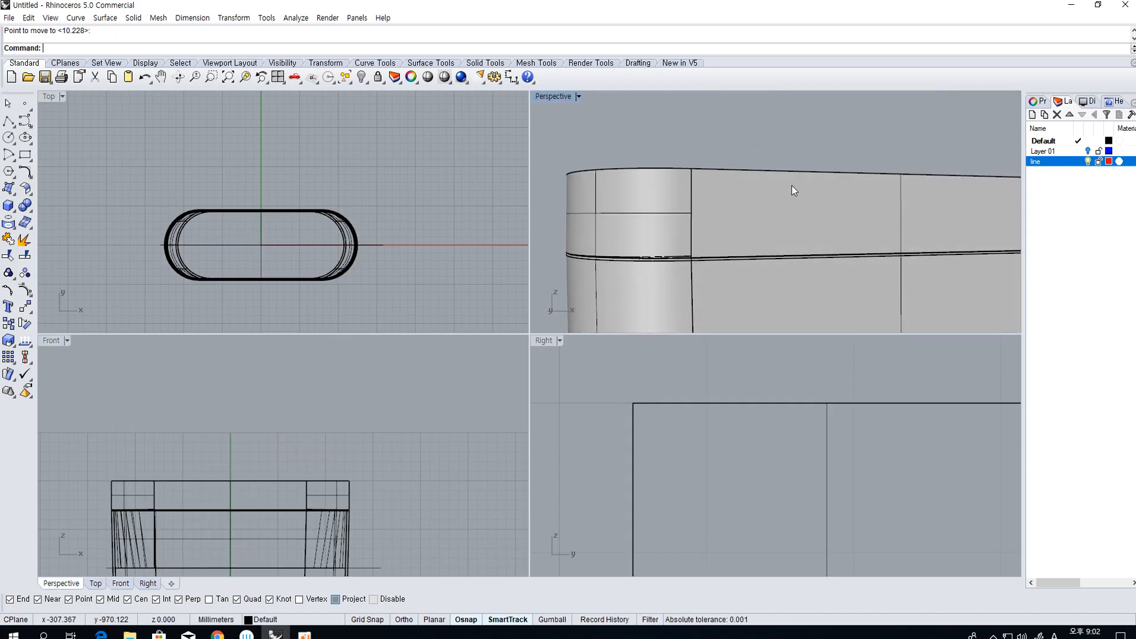
key("ctrl+alt+r")
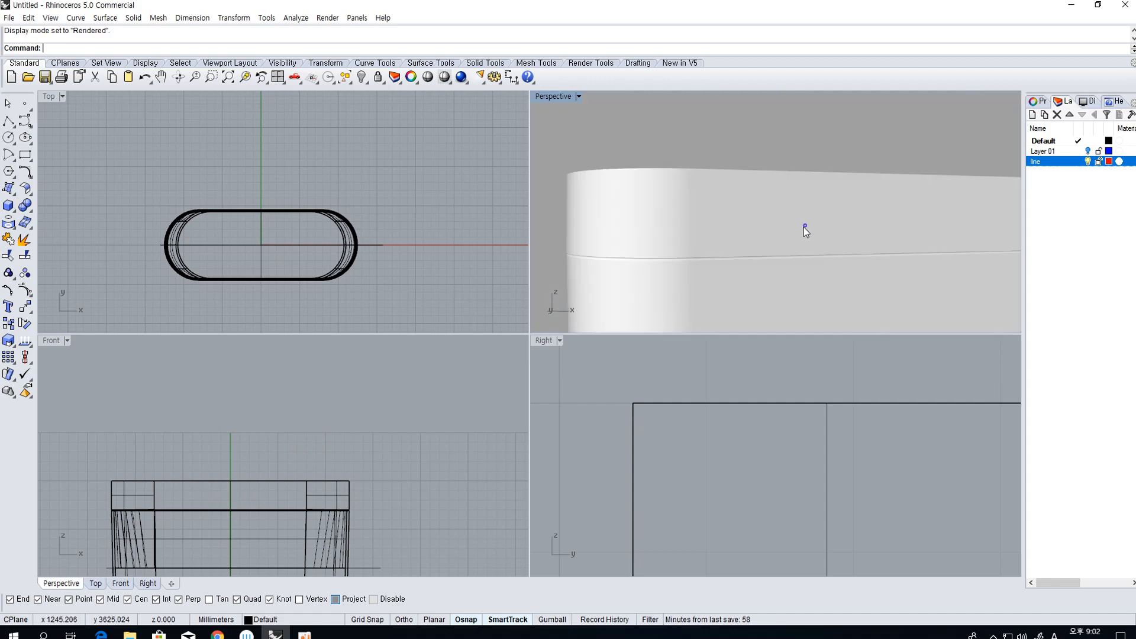
right_click_drag(803, 229, 847, 265)
left_click(791, 282)
left_click(868, 268)
left_click(821, 189)
left_click(817, 229)
scroll(356, 472, "down", 14)
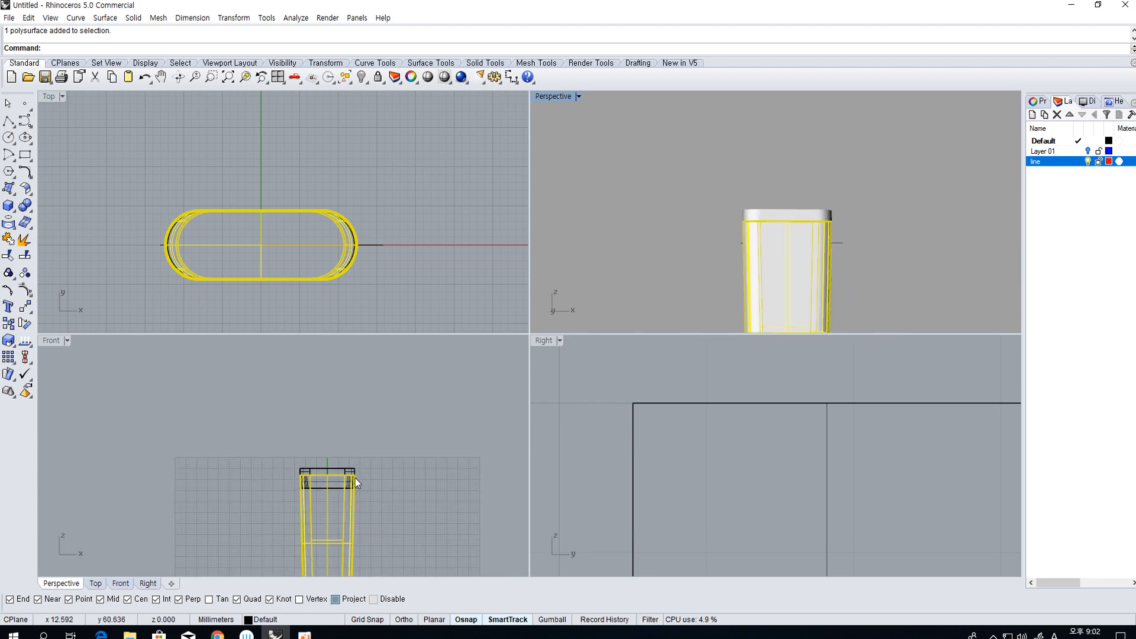
Clear the selection and show all hidden objects of the lighter
right_click_drag(360, 515, 358, 464)
scroll(334, 517, "up", 6)
left_click(413, 467)
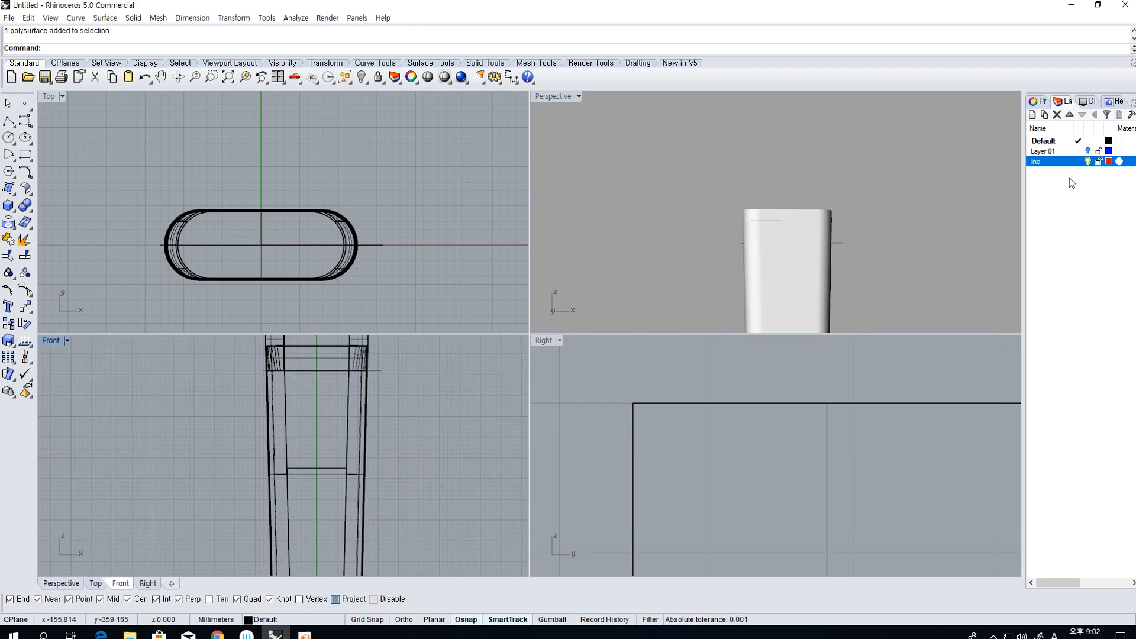
left_click(345, 79)
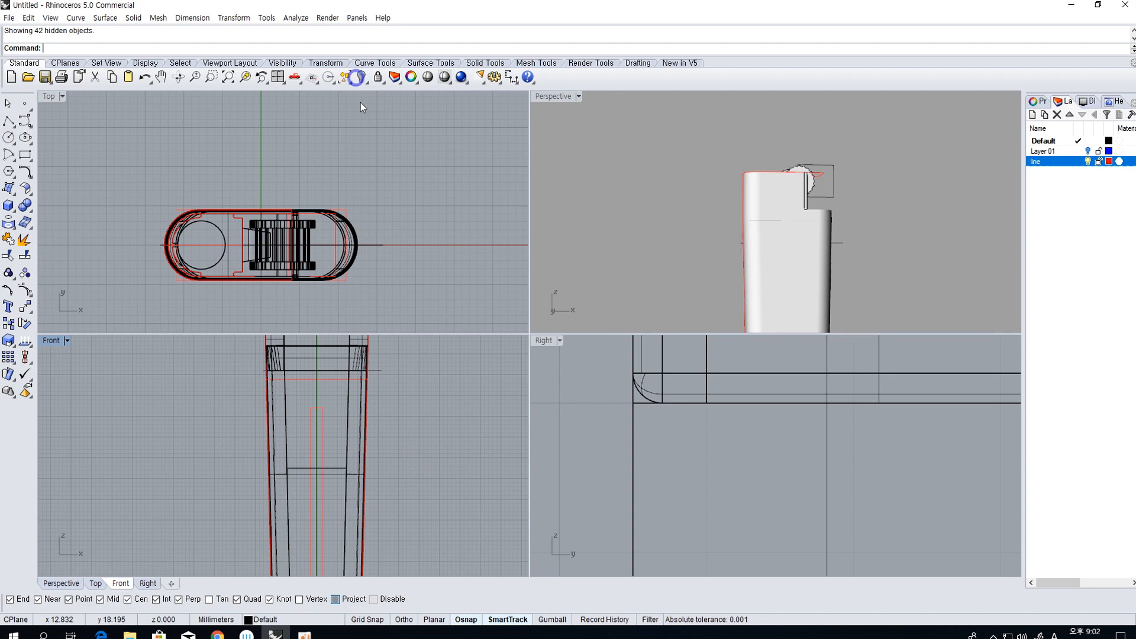
Try to pick out the narrow inner tube curves and the body, and start the Hide command
left_click(318, 416)
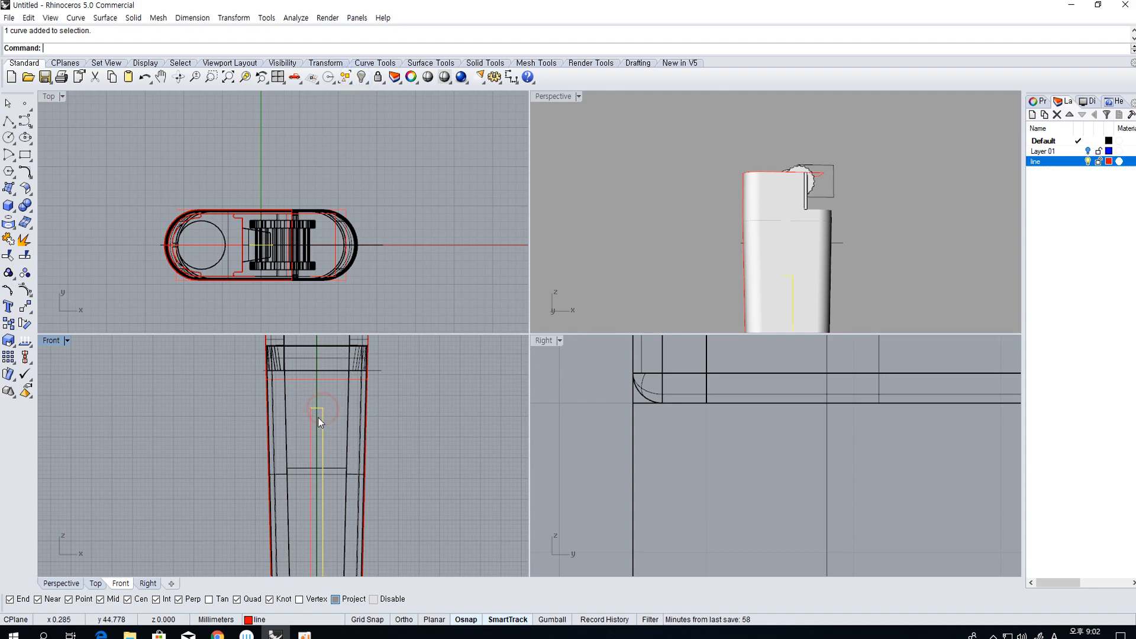
right_click(338, 439)
right_click(322, 416)
right_click_drag(346, 558, 341, 474)
scroll(325, 506, "up", 2)
left_click(325, 506)
scroll(326, 505, "down", 2)
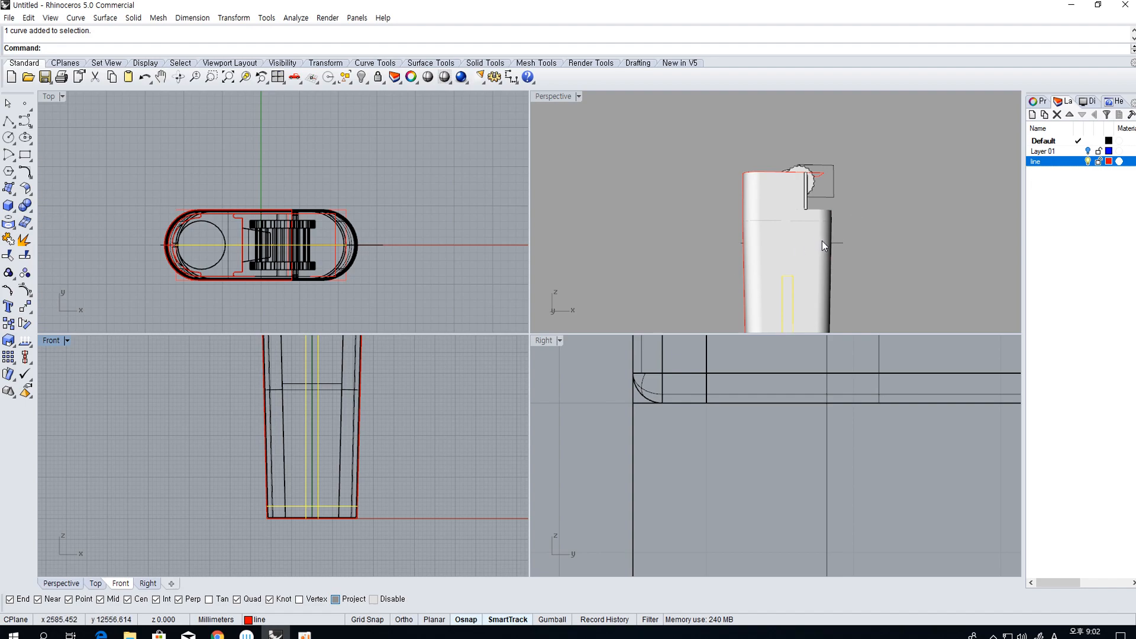
left_click(829, 293)
left_click(361, 81)
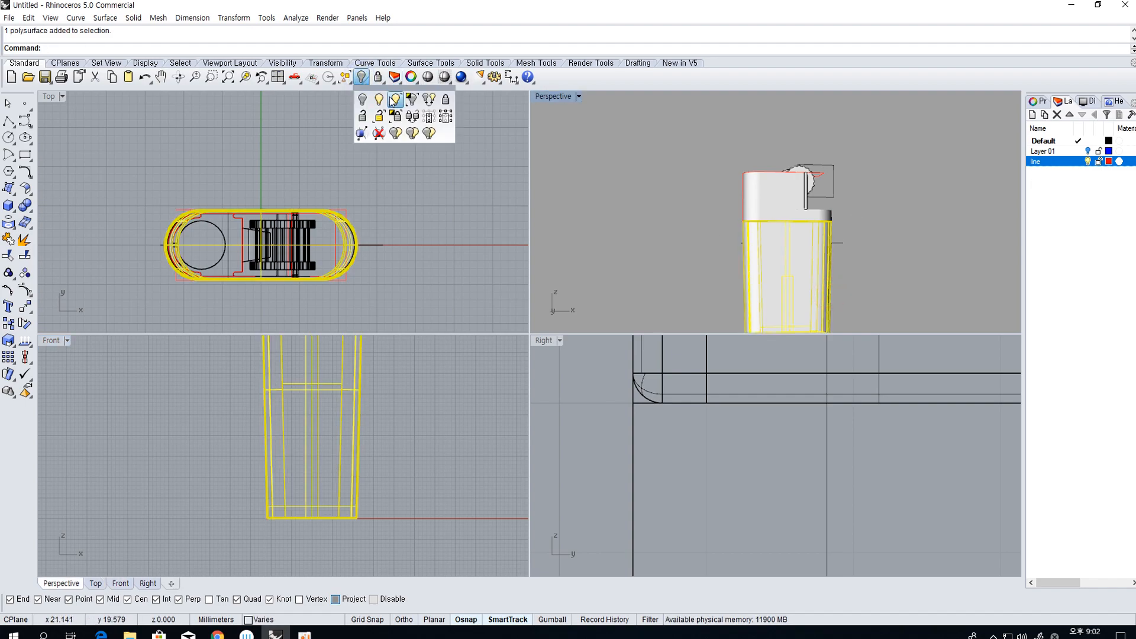
left_click(412, 116)
right_click_drag(679, 182, 764, 226)
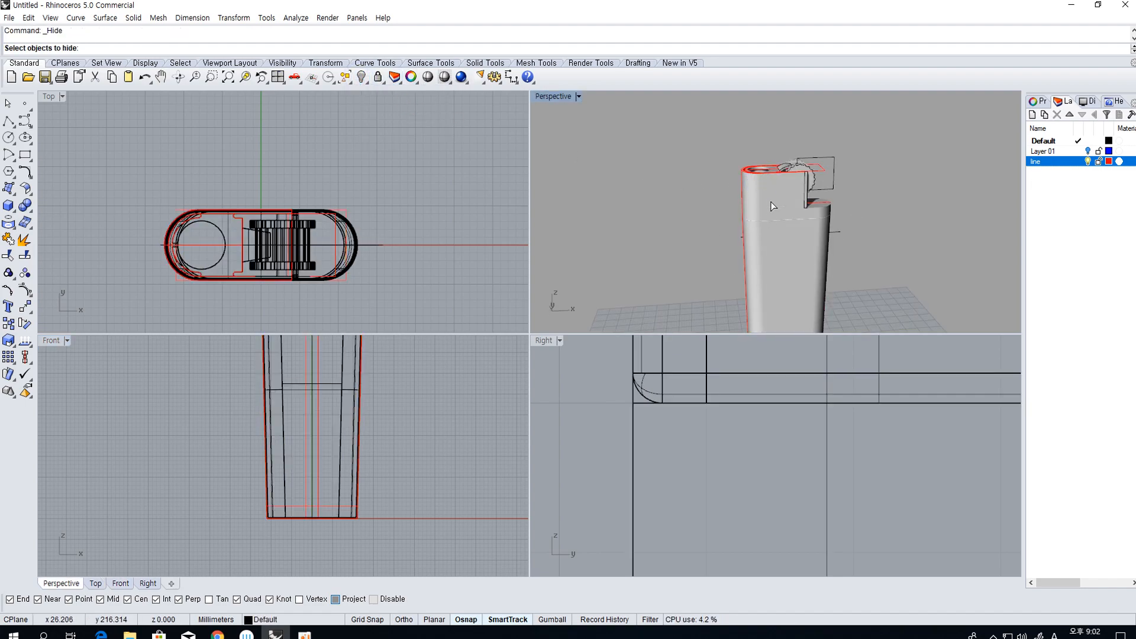
Try to isolate the body and the narrow inner tube curves using Hide, and undo the hide
left_click(318, 361)
left_click(306, 358)
right_click_drag(306, 358, 307, 460)
left_click(314, 426)
left_click(360, 437)
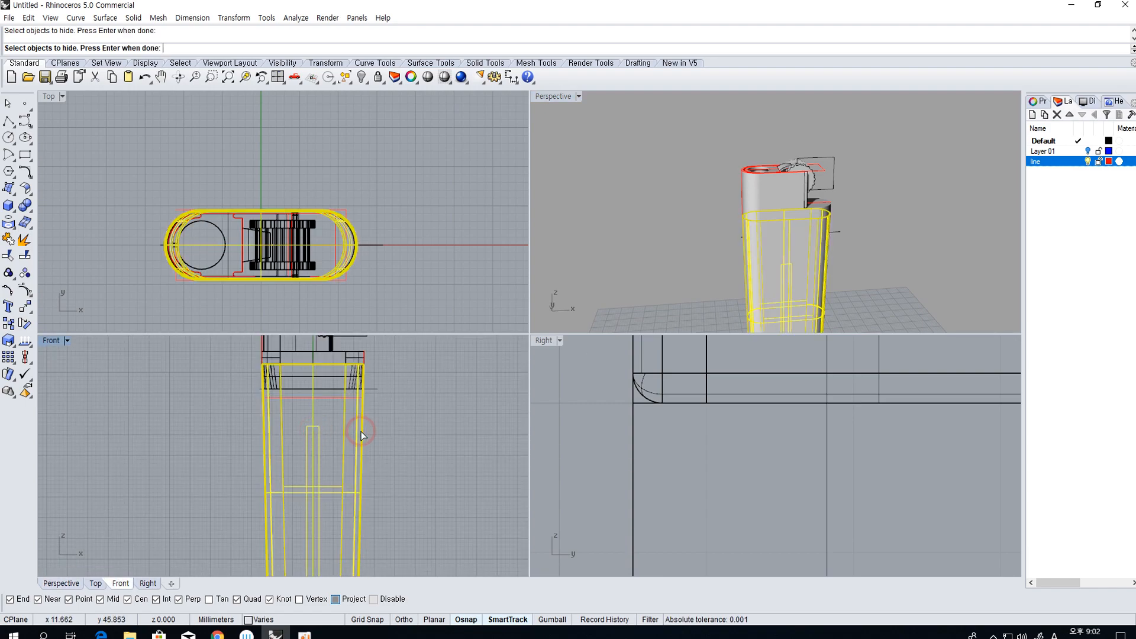
scroll(380, 451, "down", 4)
scroll(346, 530, "up", 4)
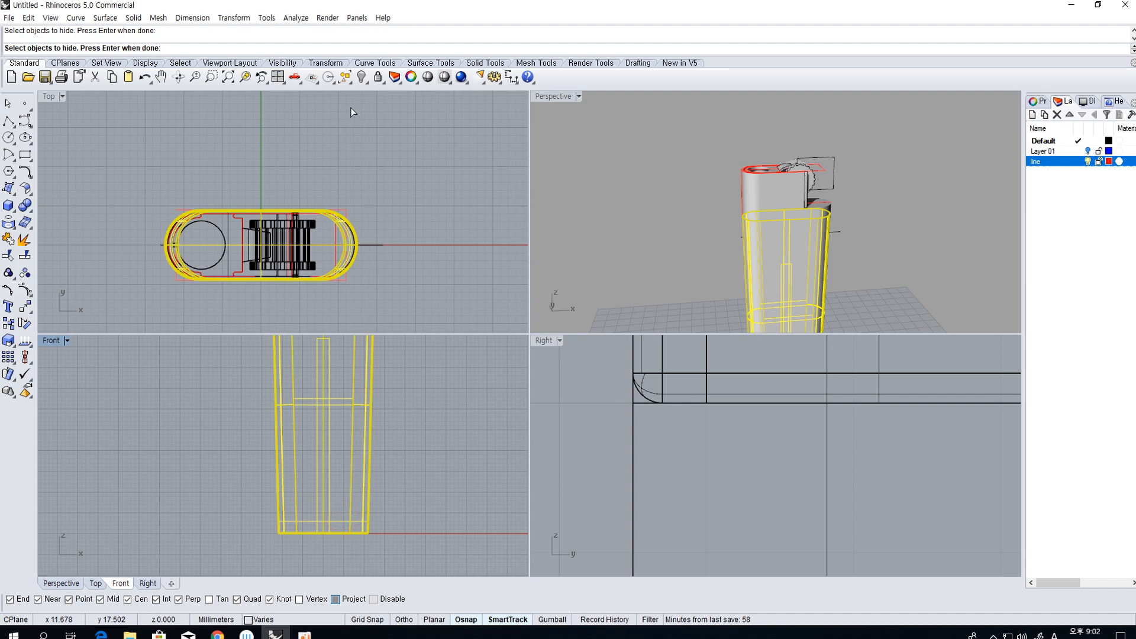
left_click(360, 75)
left_click(413, 98)
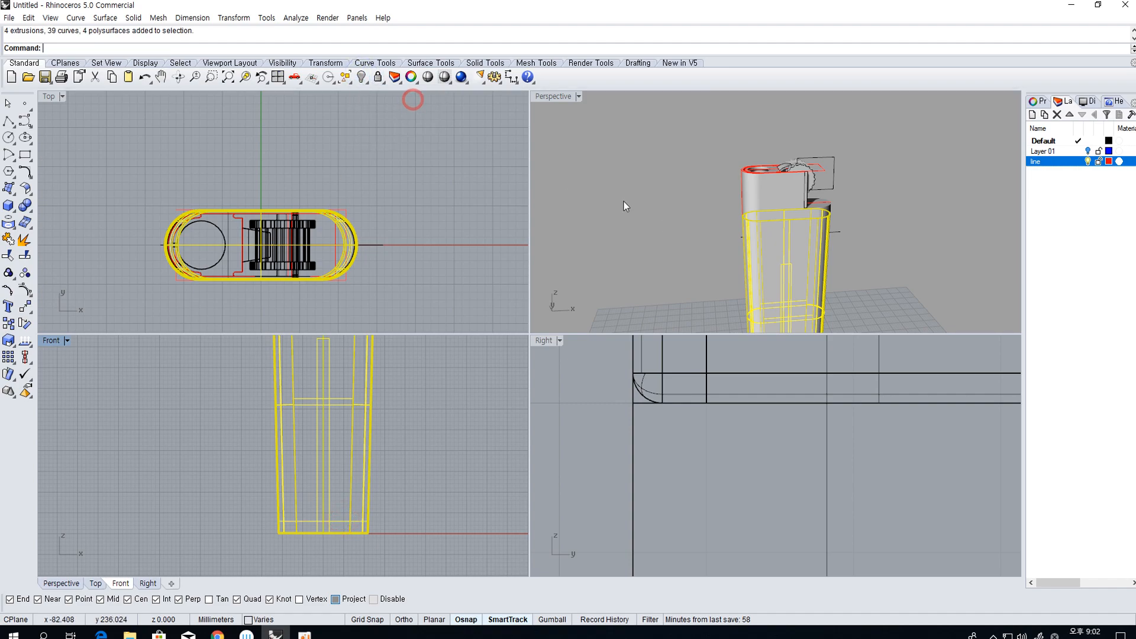
left_click(676, 225)
key("ctrl+z")
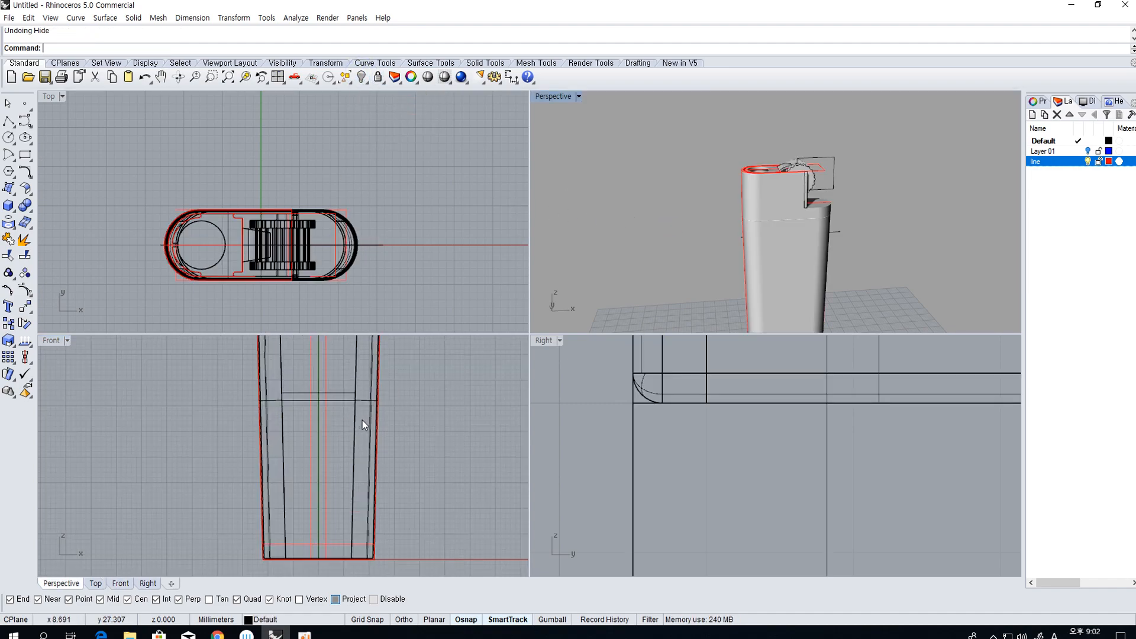
Hide everything except the lighter body and the narrow tube profile curves inside it
left_click(369, 420)
left_click(423, 463)
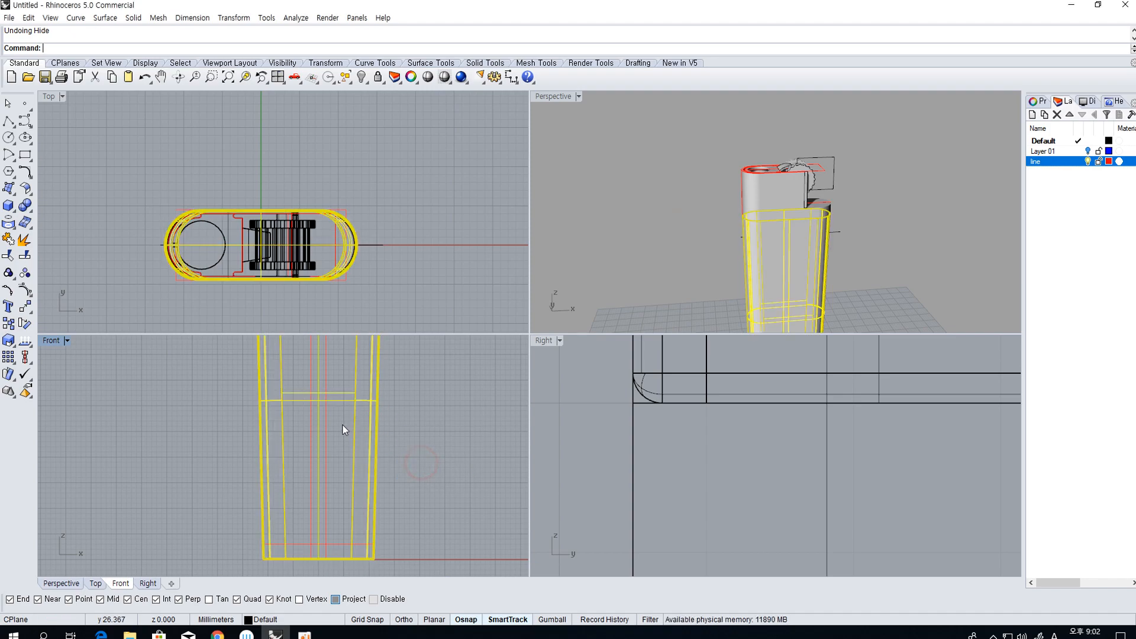
left_click(311, 539, "shift")
scroll(315, 537, "down", 9)
scroll(311, 450, "up", 9)
left_click(312, 468, "shift")
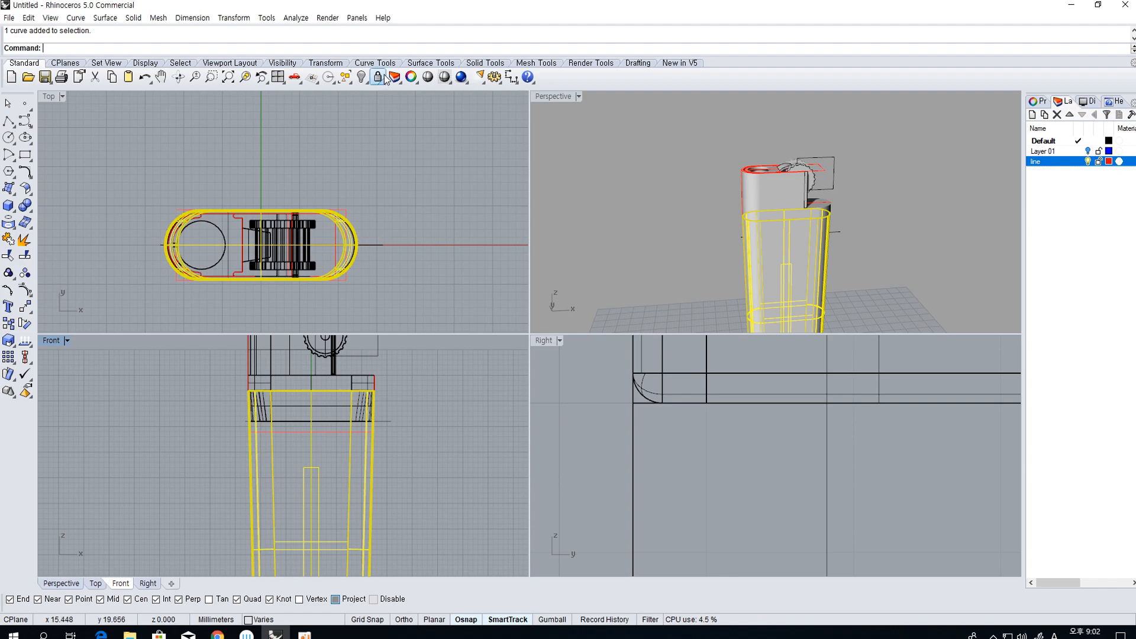
right_click(361, 72)
left_click(410, 101)
left_click(429, 177)
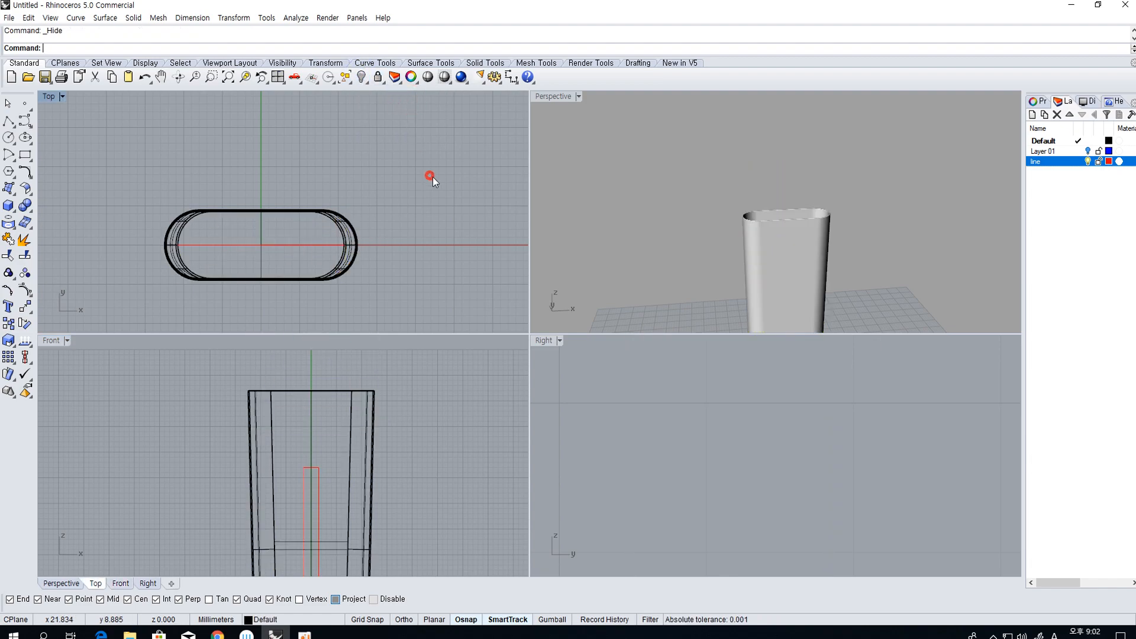
right_click_drag(795, 224, 799, 323)
scroll(784, 225, "up", 6)
right_click_drag(784, 224, 788, 249)
scroll(270, 486, "up", 4)
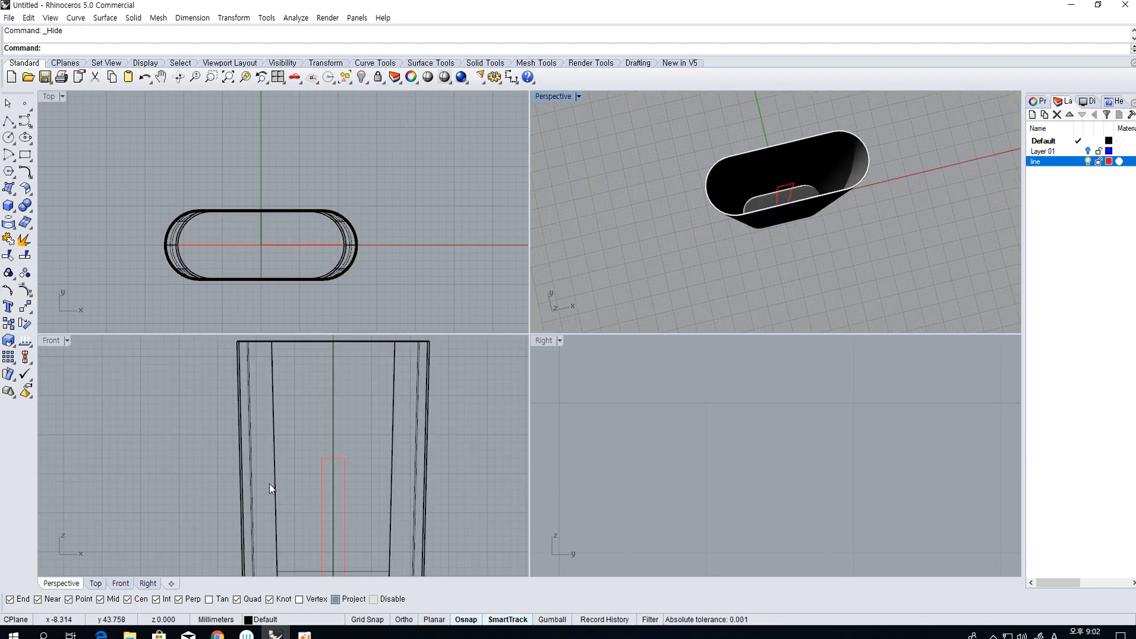
Measure the width of the narrow tube profile at its upper end with a temporary dimension, and delete the dimension
right_click_drag(339, 489, 337, 427)
left_click(493, 78)
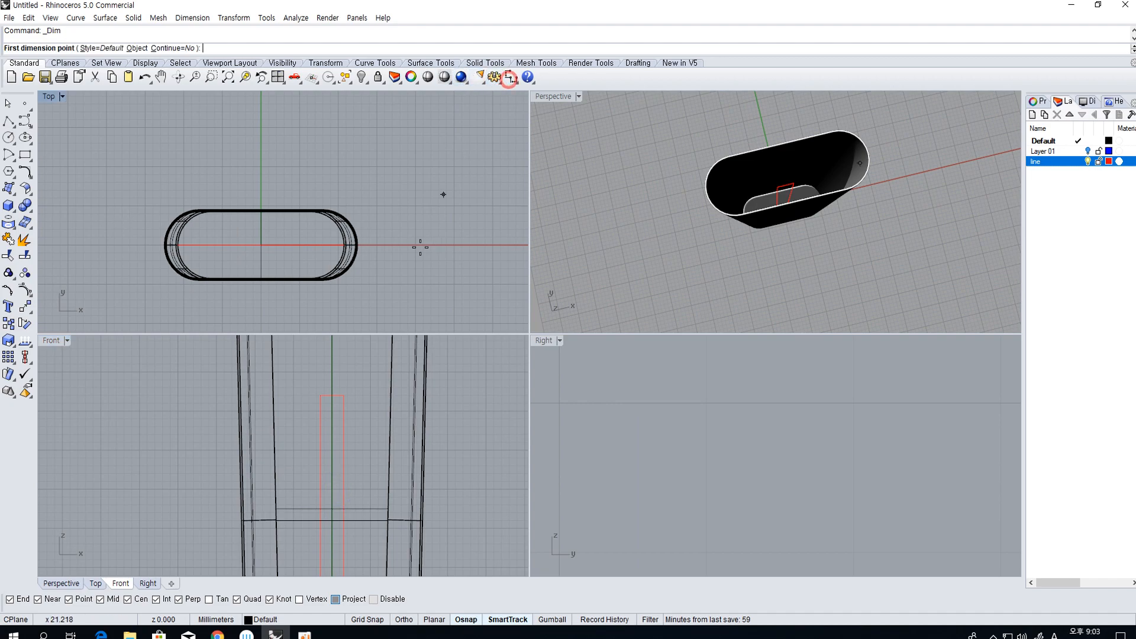
scroll(381, 328, "up", 2)
left_click(320, 395)
left_click(343, 395)
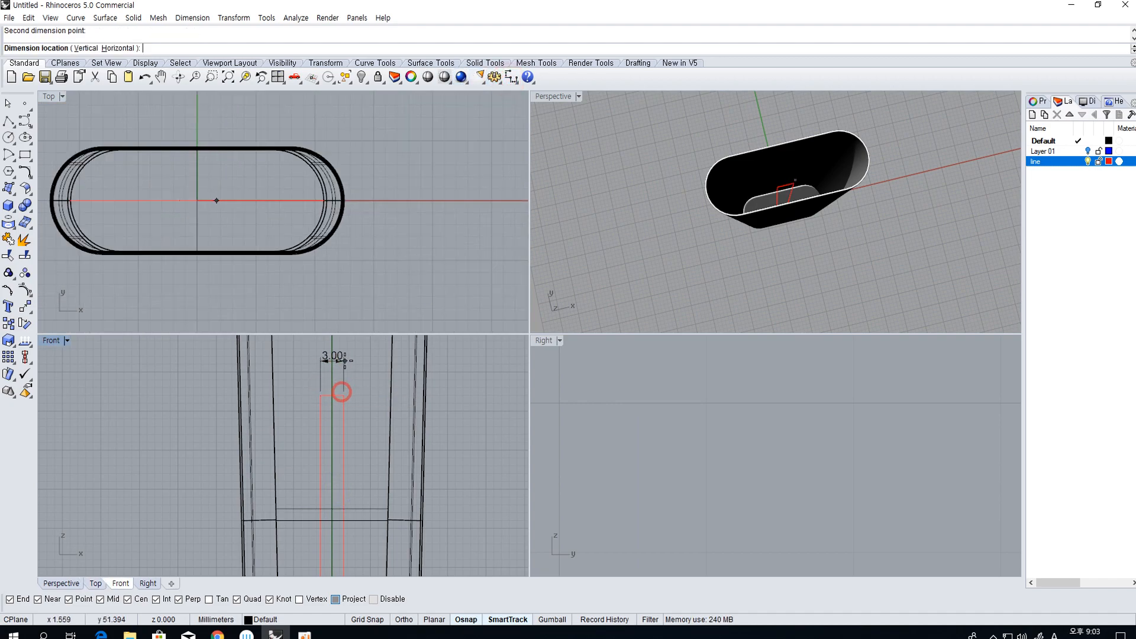
left_click(329, 360)
left_click(321, 358)
left_click(321, 358)
key("Delete")
Select the narrow tube profile and the horizontal line near the base of the body
scroll(329, 413, "down", 6)
left_click(335, 413)
left_click(328, 397, "shift")
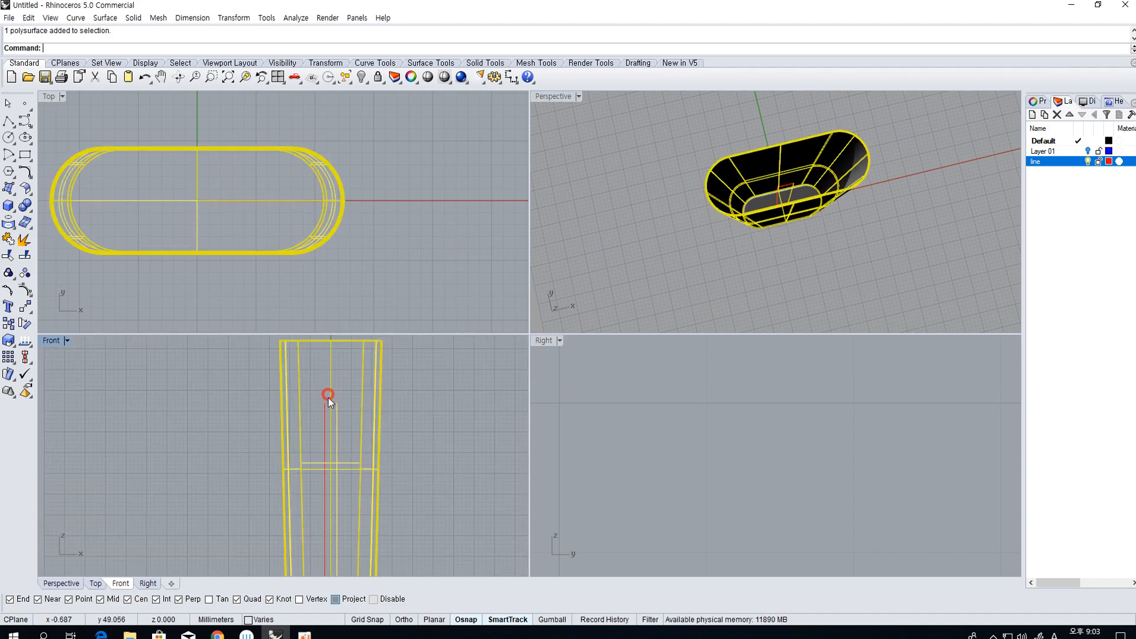
left_click(378, 443, "ctrl")
right_click_drag(379, 495, 375, 396)
scroll(351, 495, "up", 4)
left_click(340, 477, "shift")
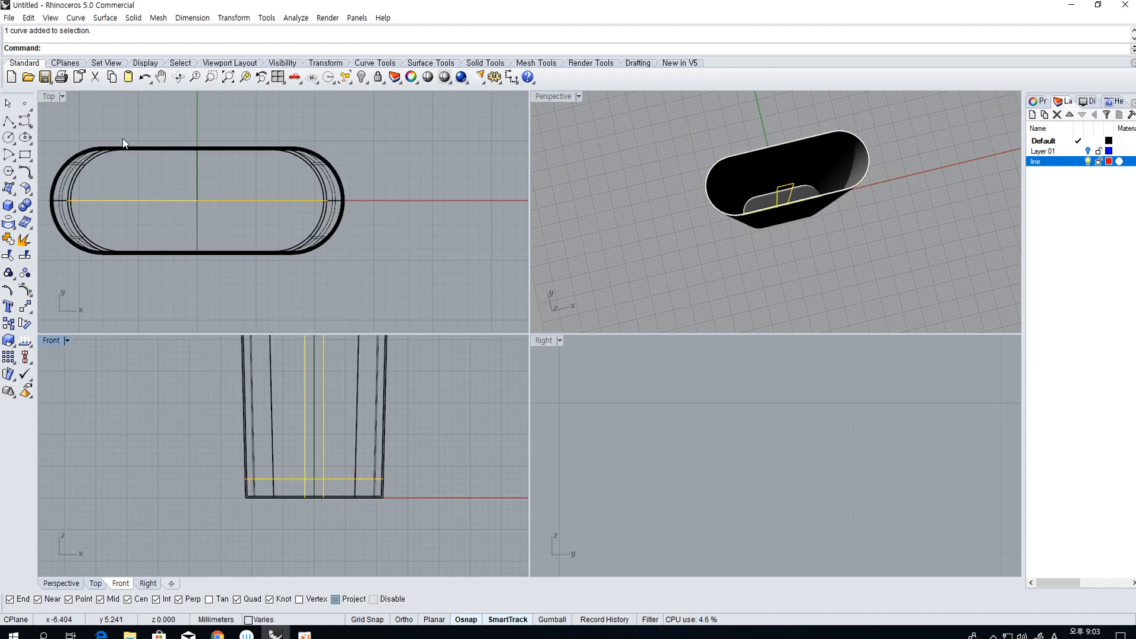
Draw a polyline from the horizontal line down the inner wall, across the inner floor and up the opposite wall, about 2.75 mm tall
left_click(9, 127)
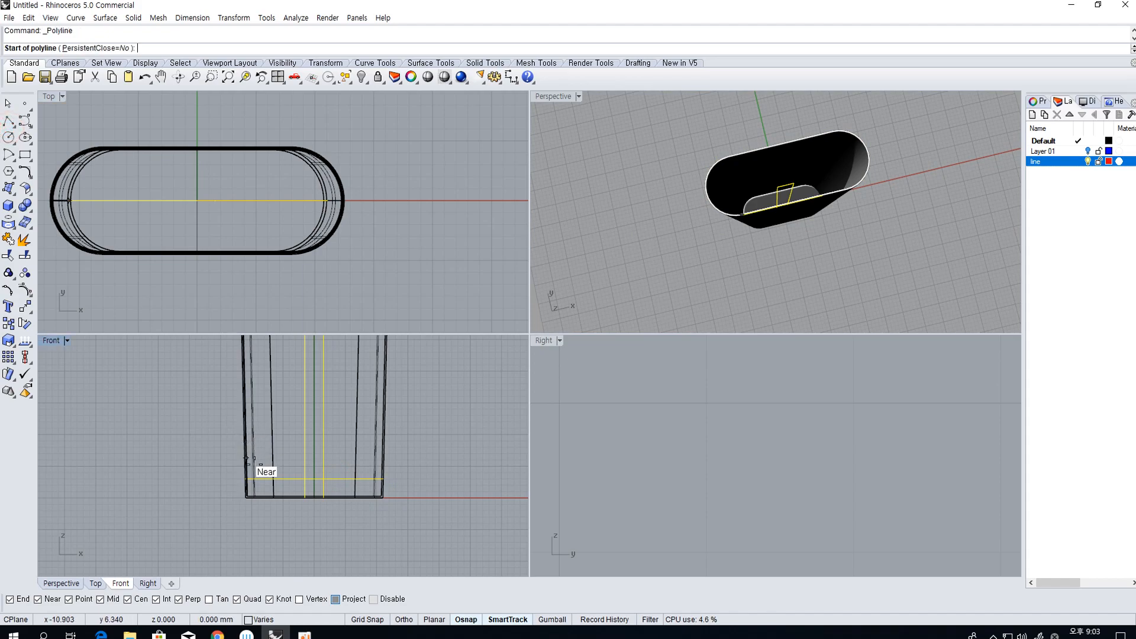
scroll(255, 476, "up", 3)
left_click(235, 475)
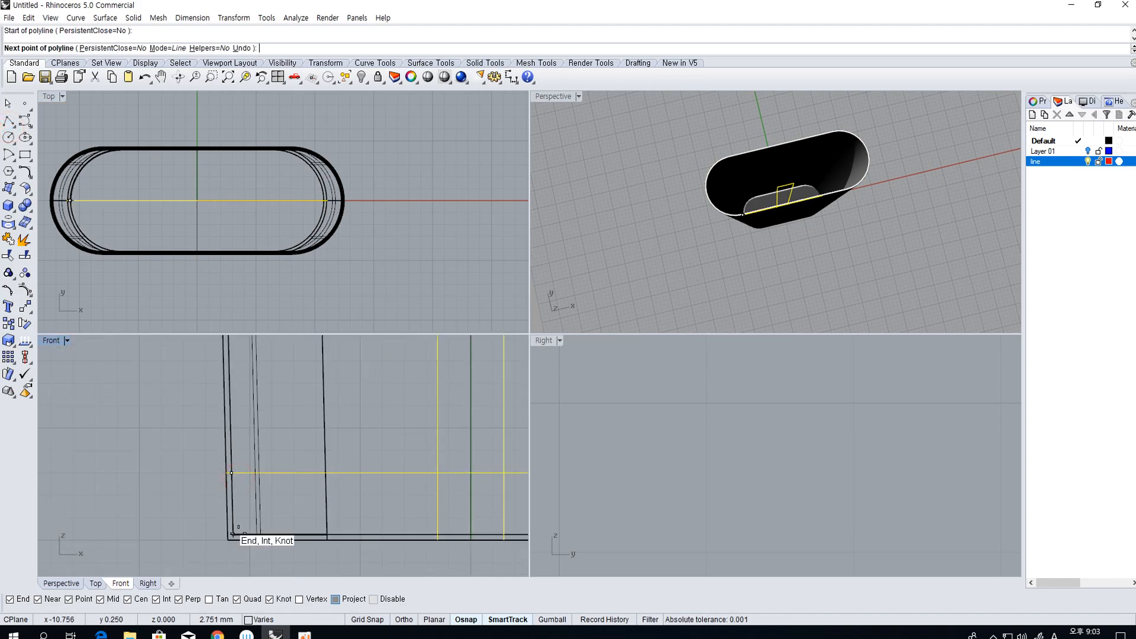
left_click(232, 535)
scroll(264, 499, "down", 2)
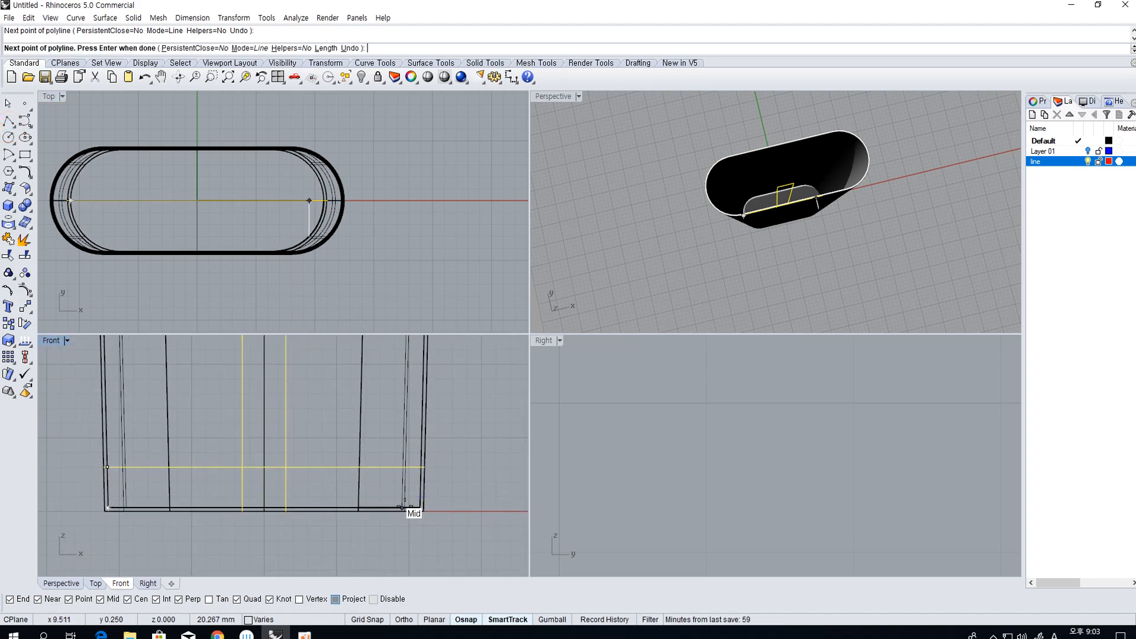
left_click(421, 507)
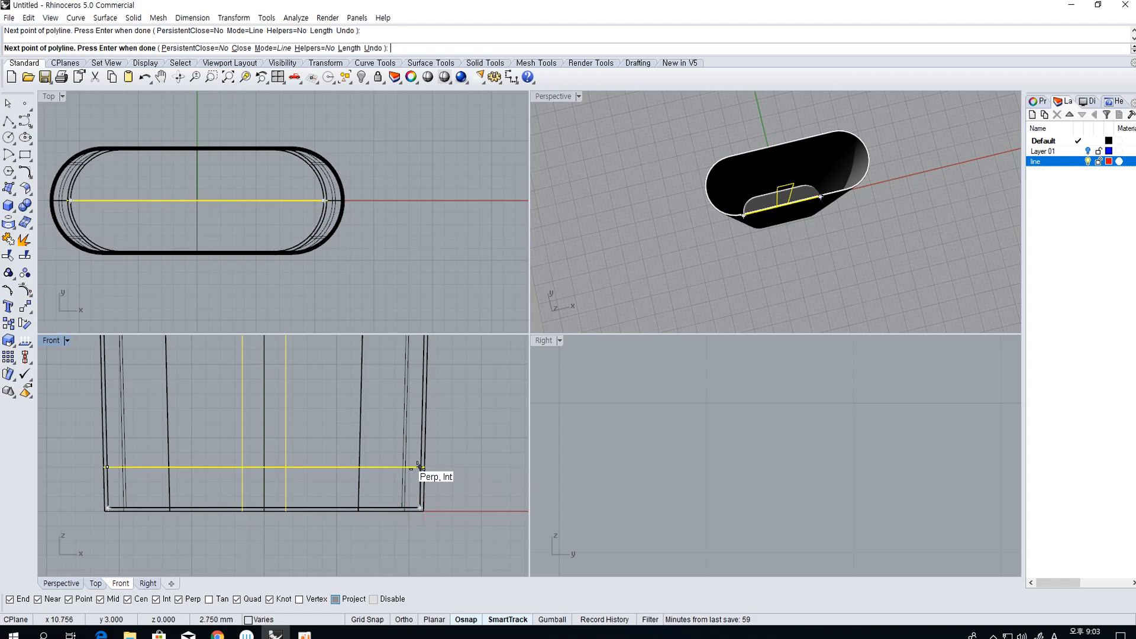
scroll(420, 467, "up", 3)
scroll(422, 466, "up", 3)
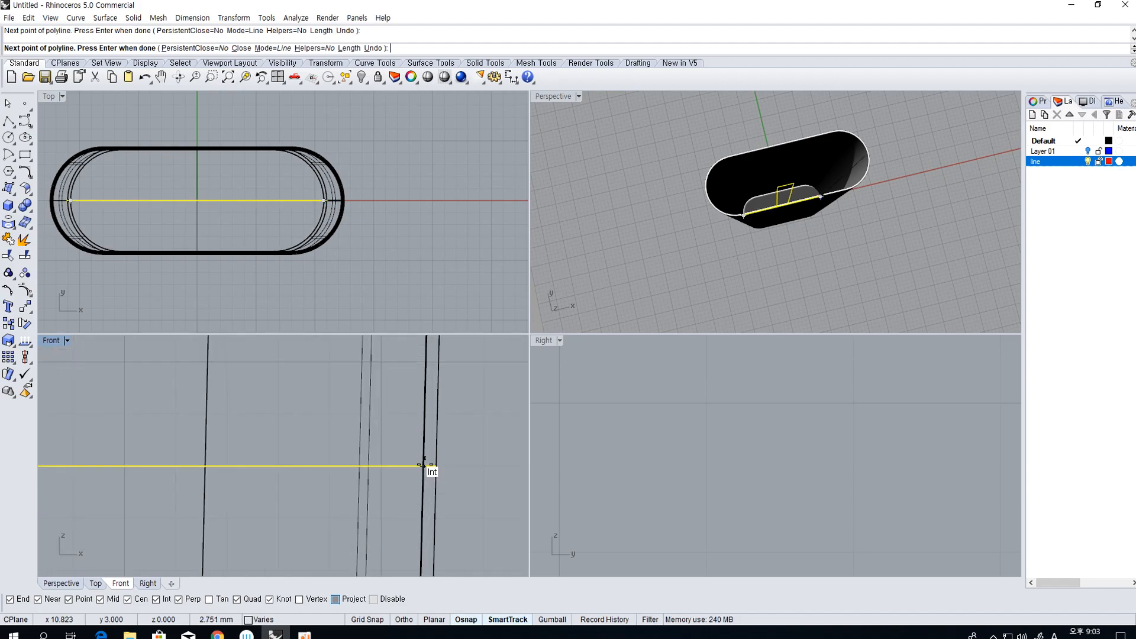
left_click(427, 471)
key("Return")
left_click(428, 479)
right_click(426, 479)
scroll(422, 478, "down", 6)
Trim the overhanging line ends and the overlapping tube and base segments to leave a single inverted-T outline inside the body
left_click(9, 241)
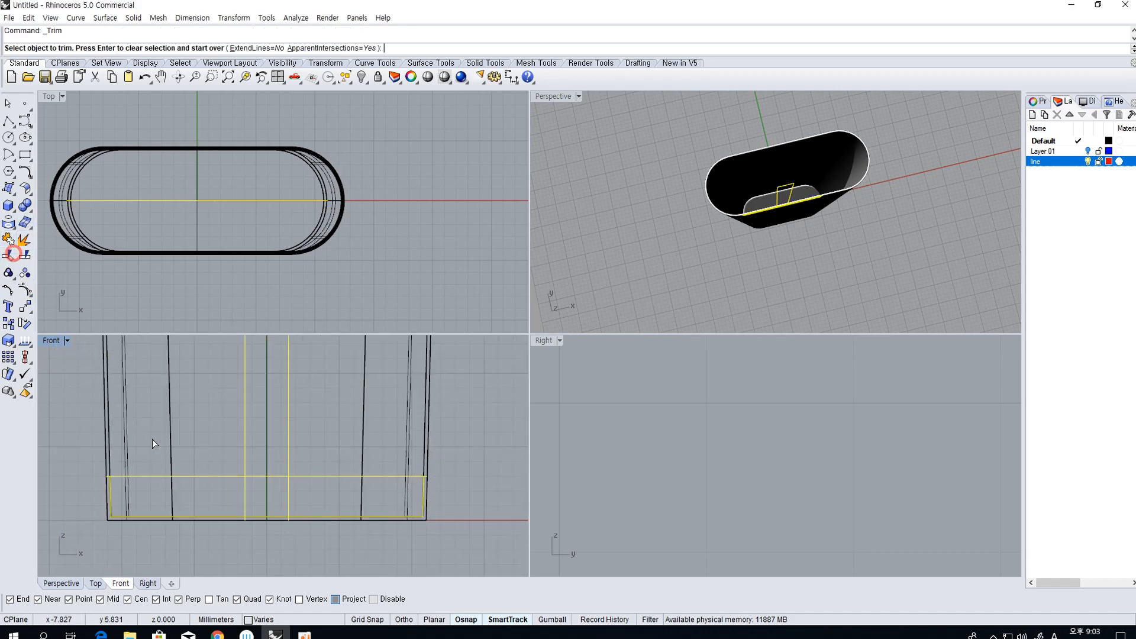
scroll(152, 439, "up", 3)
left_click(148, 481)
scroll(385, 486, "down", 3)
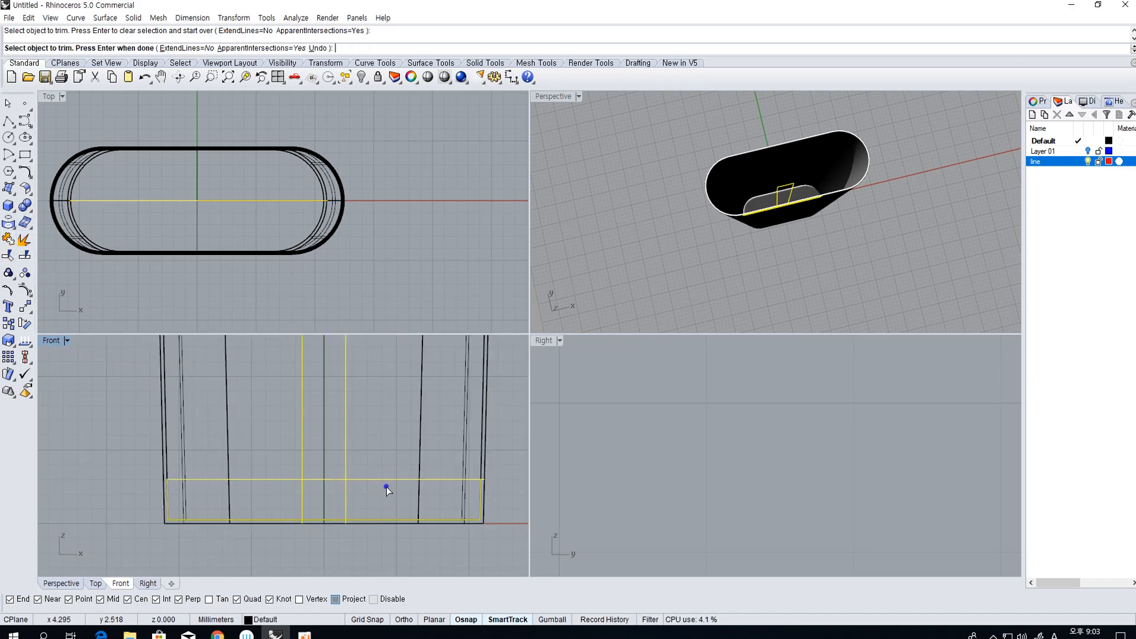
scroll(252, 453, "up", 3)
scroll(252, 452, "up", 1)
left_click(257, 437)
scroll(236, 459, "down", 3)
right_click_drag(177, 481, 335, 455)
right_click_drag(142, 489, 197, 481)
scroll(183, 475, "up", 2)
left_click(187, 475)
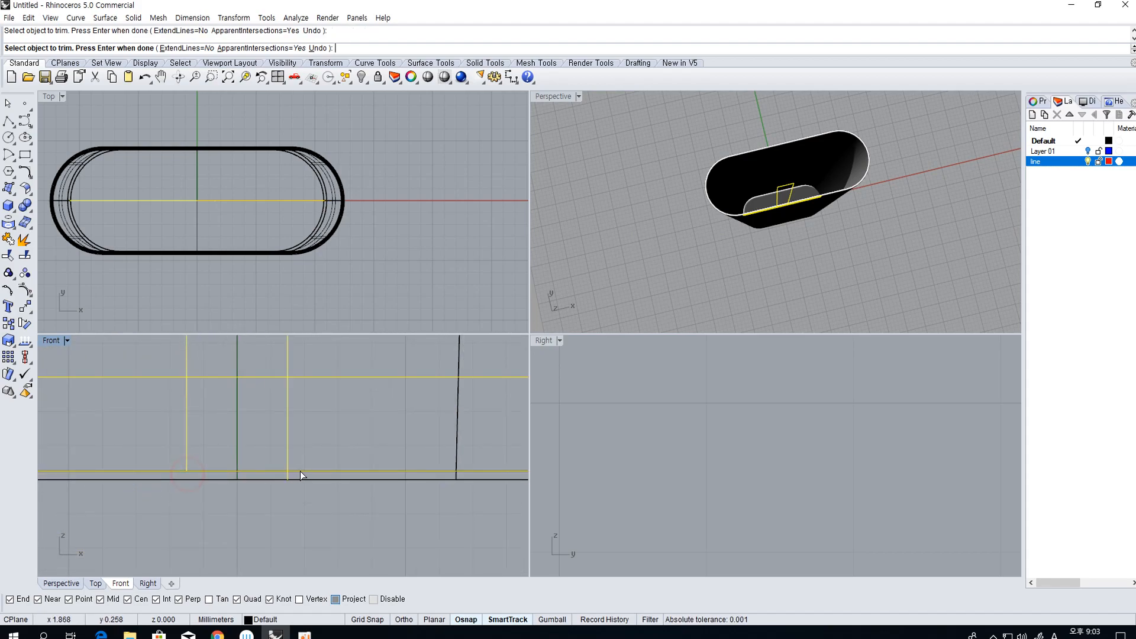
left_click(289, 475)
scroll(262, 414, "down", 4)
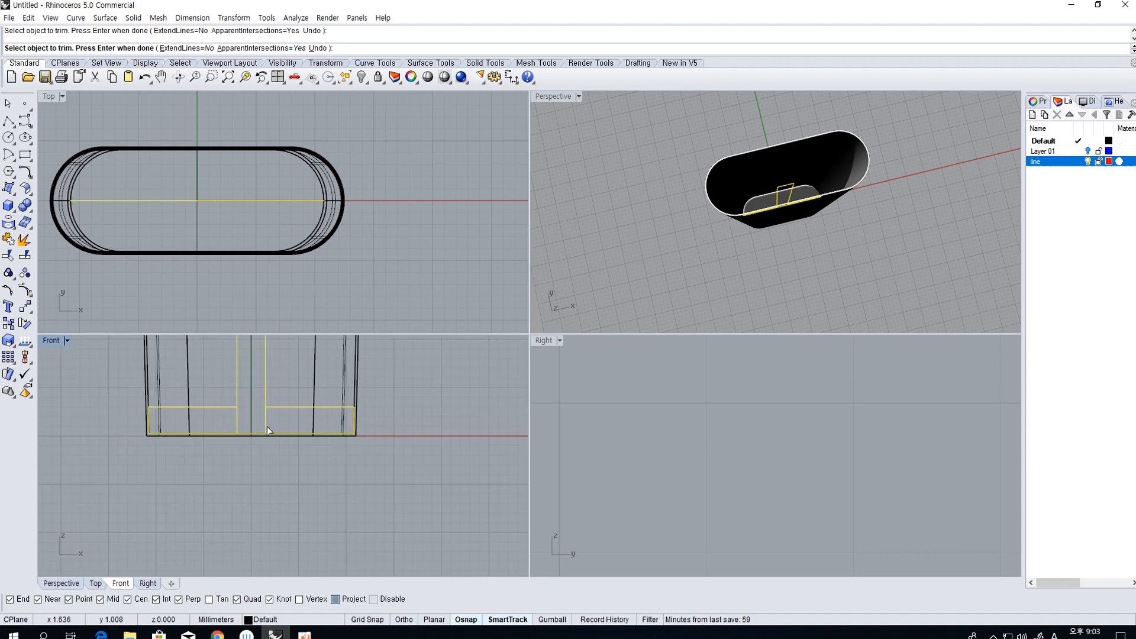
key("Return")
scroll(234, 419, "down", 4)
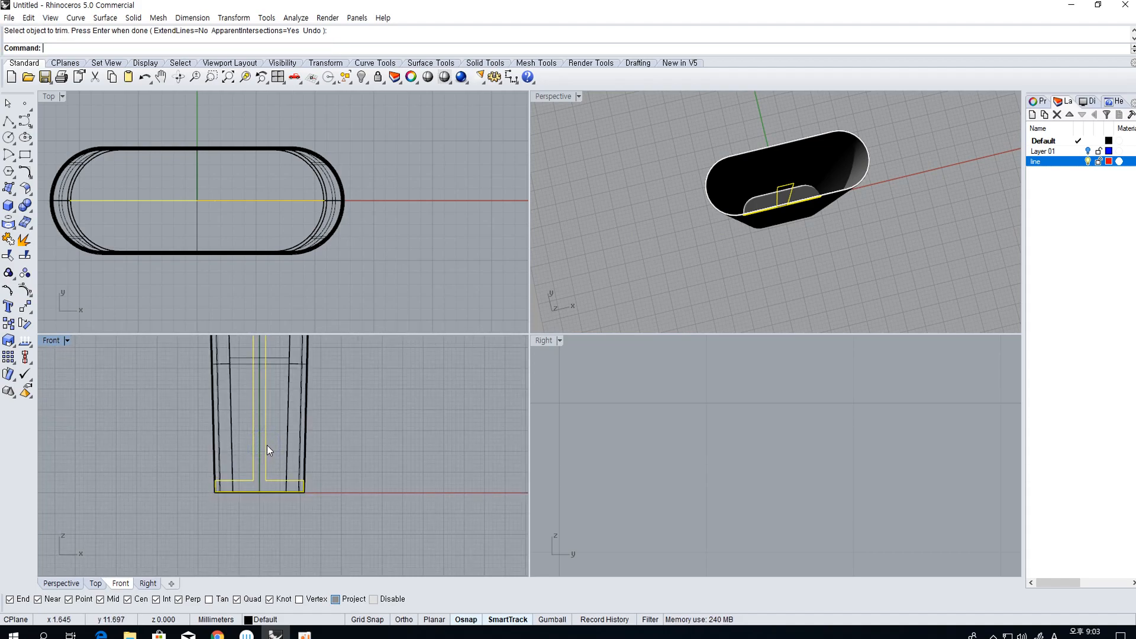
Join the inverted-T outline and extrude it to both sides, past the front and back walls of the body
key("ctrl+j")
scroll(301, 417, "down", 6)
right_click_drag(811, 201, 731, 165)
left_click(8, 213)
left_click(62, 242)
left_click(186, 301)
scroll(814, 289, "up", 3)
Split the inverted-T extrusion with the lighter body and delete the pieces outside the inner cavity
left_click(775, 278)
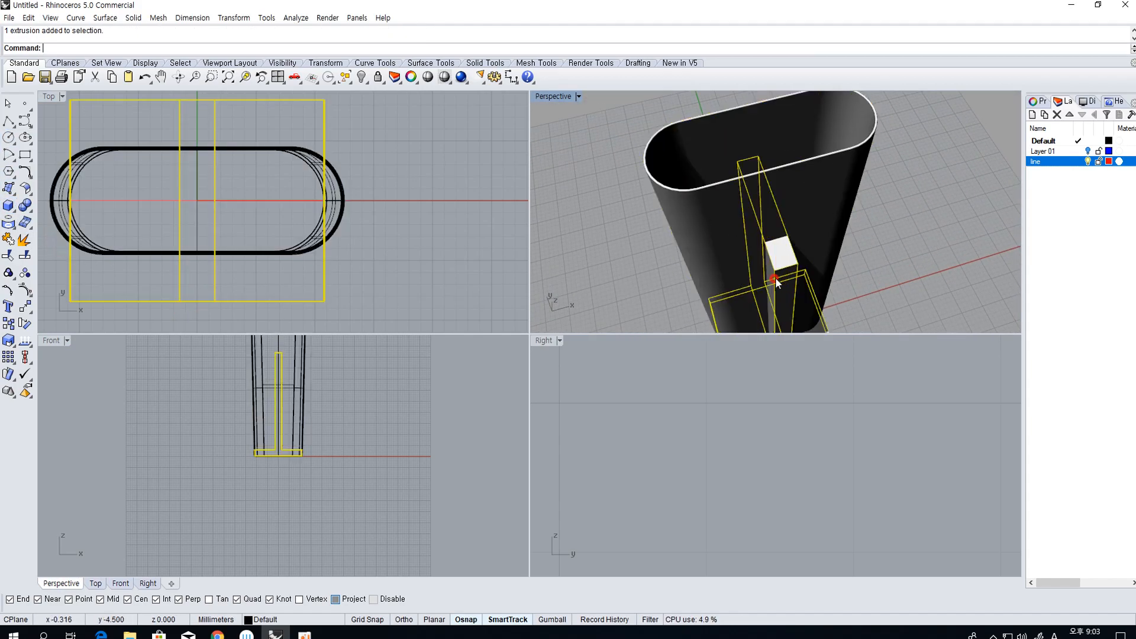
left_click(25, 256)
left_click(71, 226)
key("Return")
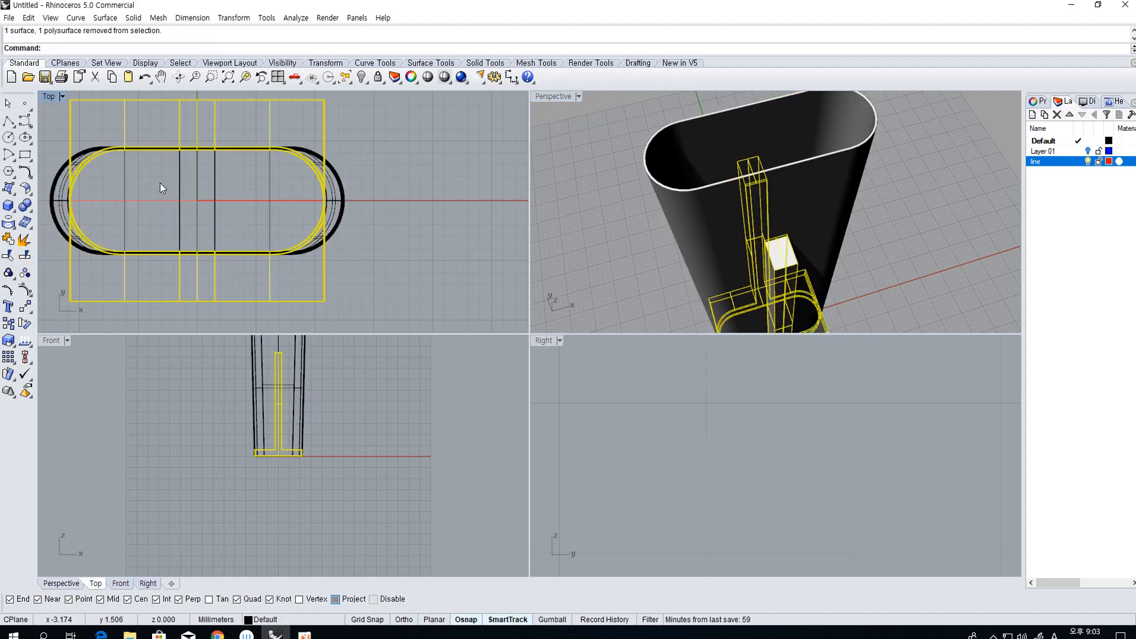
key("Delete")
Try to split the lighter body using the inverted-T insert as the cutting object
right_click_drag(869, 220, 782, 207)
scroll(763, 154, "up", 3)
left_click(747, 136)
right_click_drag(747, 136, 821, 135)
scroll(171, 260, "up", 6)
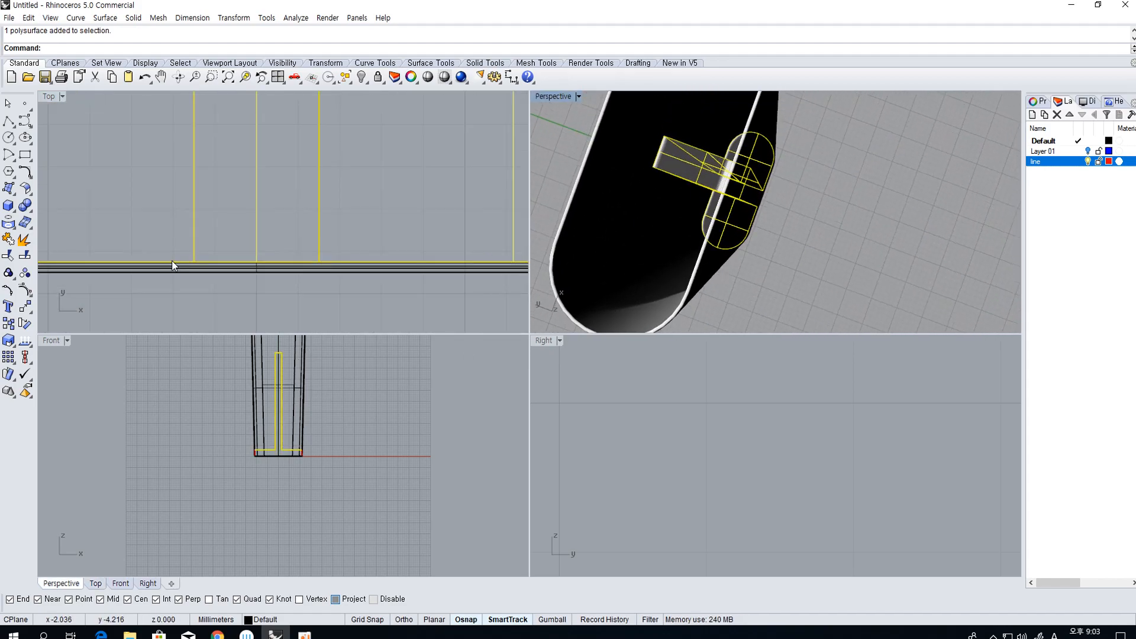
right_click_drag(223, 258, 321, 284)
scroll(355, 248, "down", 5)
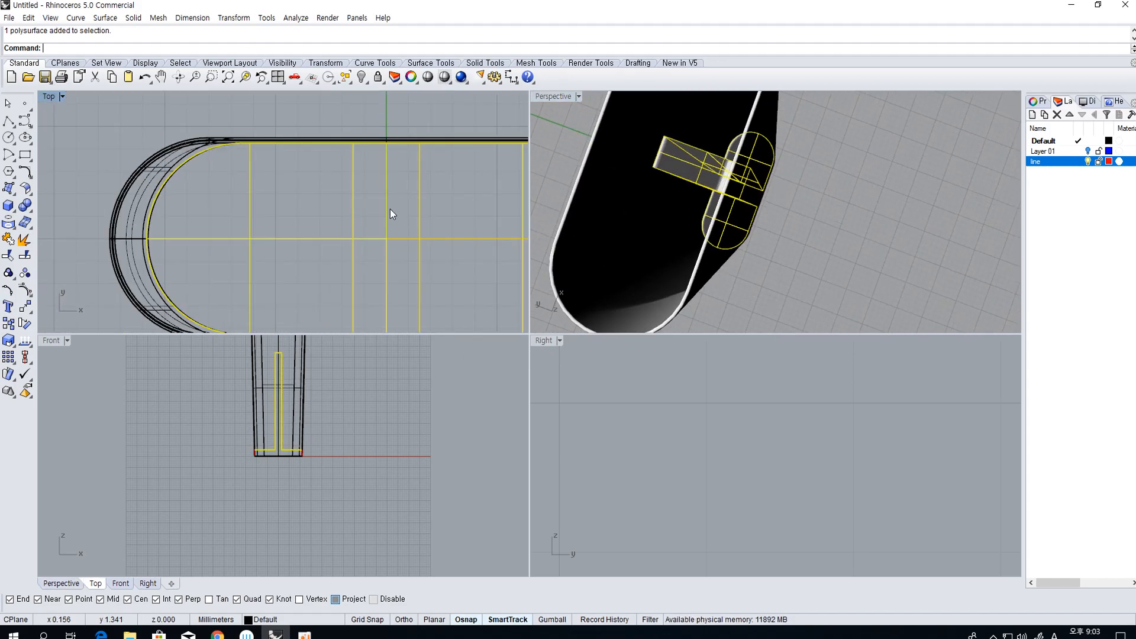
left_click(121, 198)
key("ctrl+shift+s")
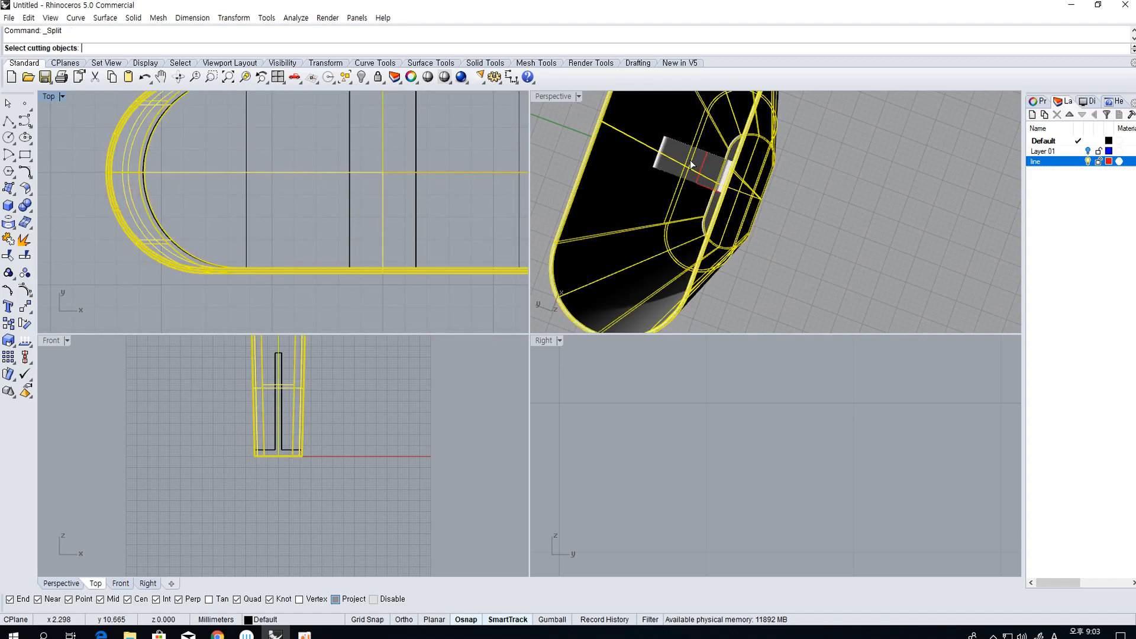
left_click(690, 160)
key("Return")
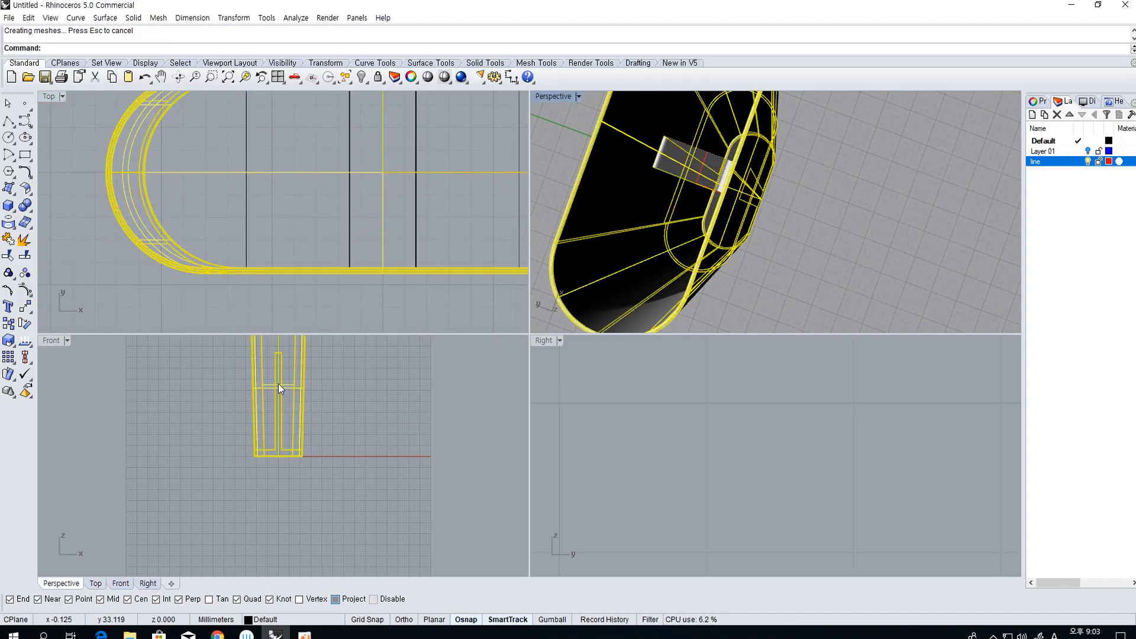
left_click(669, 378)
Delete the unwanted pieces of the split lighter body around the inverted-T insert
right_click_drag(802, 236, 729, 192)
left_click(669, 182)
left_click(704, 198)
key("Delete")
left_click(705, 197)
left_click(733, 228)
key("Delete")
Check the insert and body as separate polysurfaces, and hide the inverted-T insert to look inside the body
right_click_drag(728, 200, 811, 244)
left_click(740, 318)
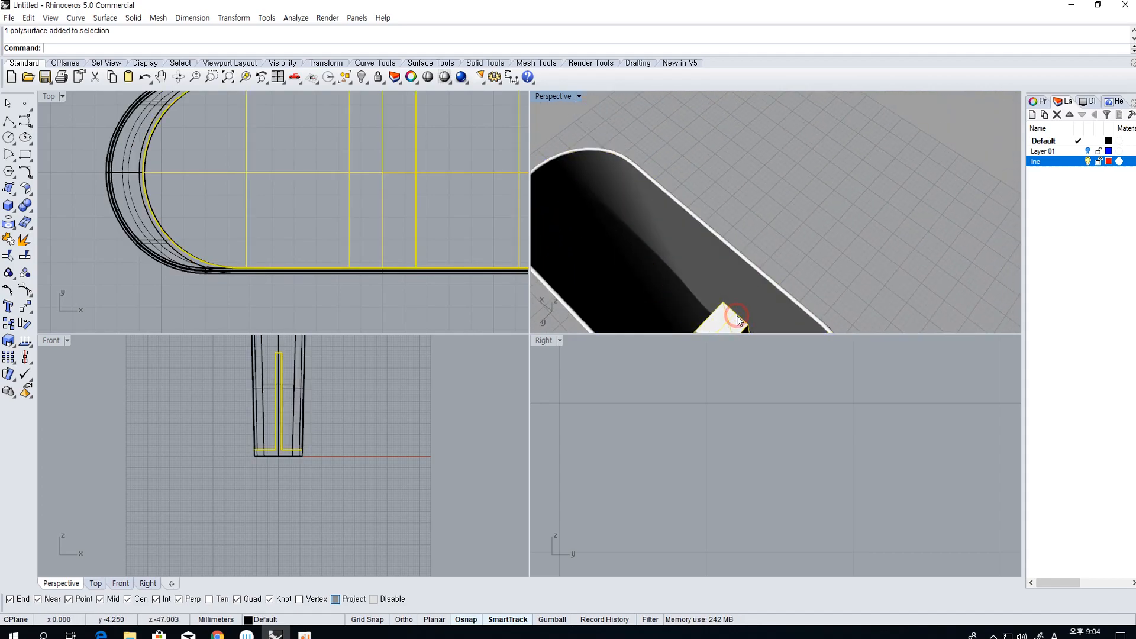
scroll(764, 292, "up", 3)
left_click(763, 293)
scroll(752, 275, "down", 4)
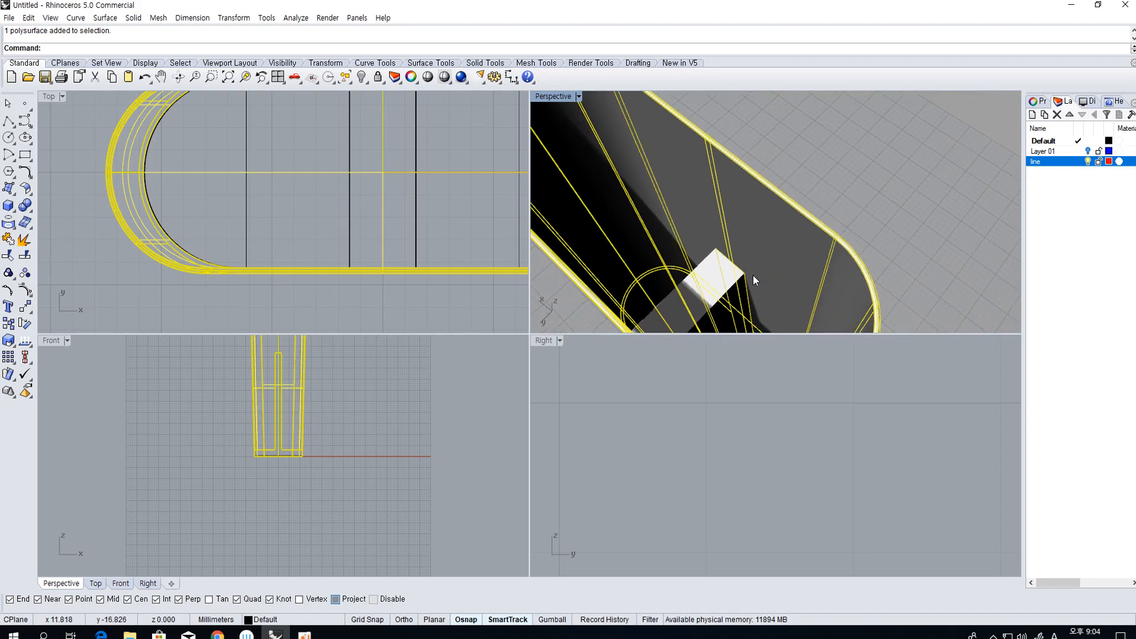
left_click(733, 300)
scroll(760, 274, "down", 5)
right_click_drag(767, 273, 570, 276)
scroll(303, 453, "up", 4)
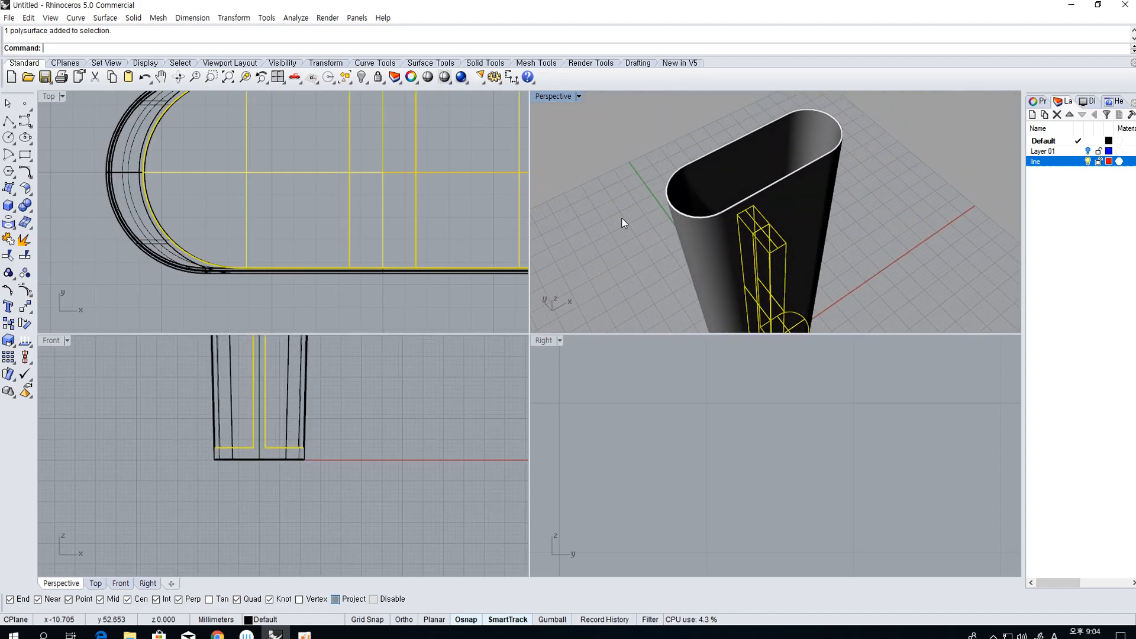
left_click(360, 76)
scroll(705, 211, "up", 6)
right_click_drag(704, 213, 731, 236)
Switch the perspective view to wireframe and try to extract the leftover wall surface inside the body
key("ctrl+alt+w")
left_click(762, 232)
scroll(731, 235, "down", 5)
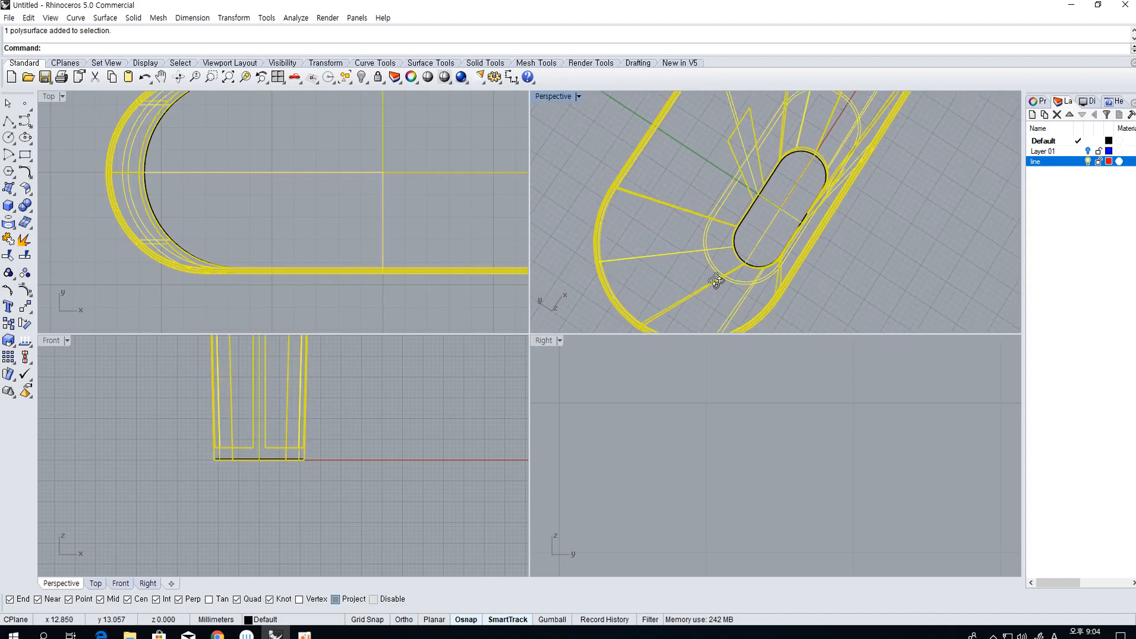
left_click(25, 255)
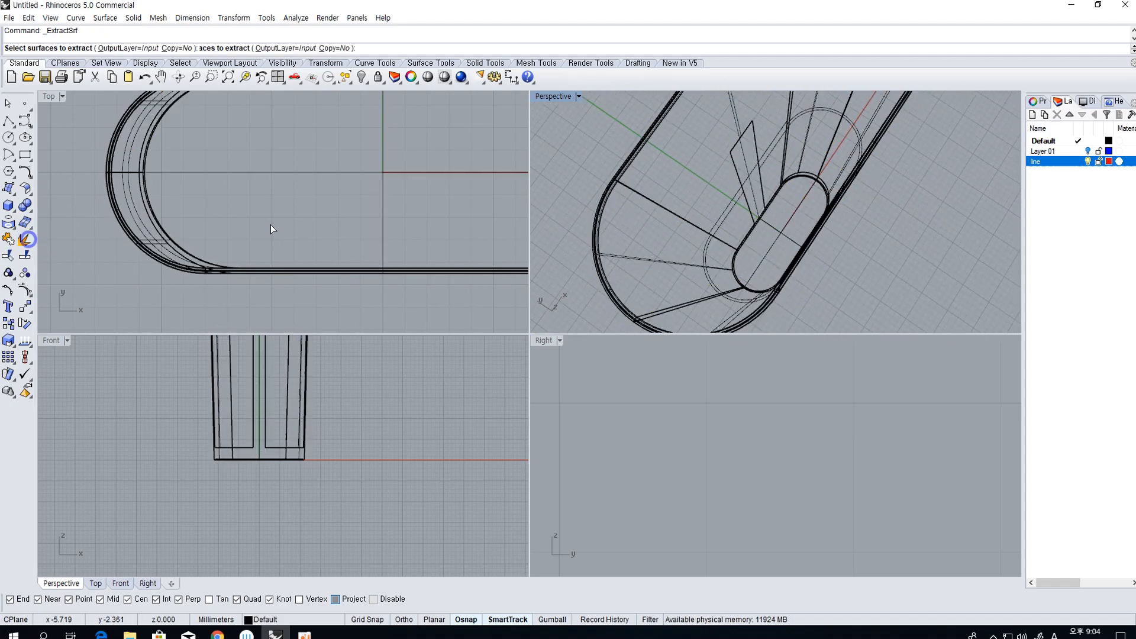
left_click(747, 184)
key("Return")
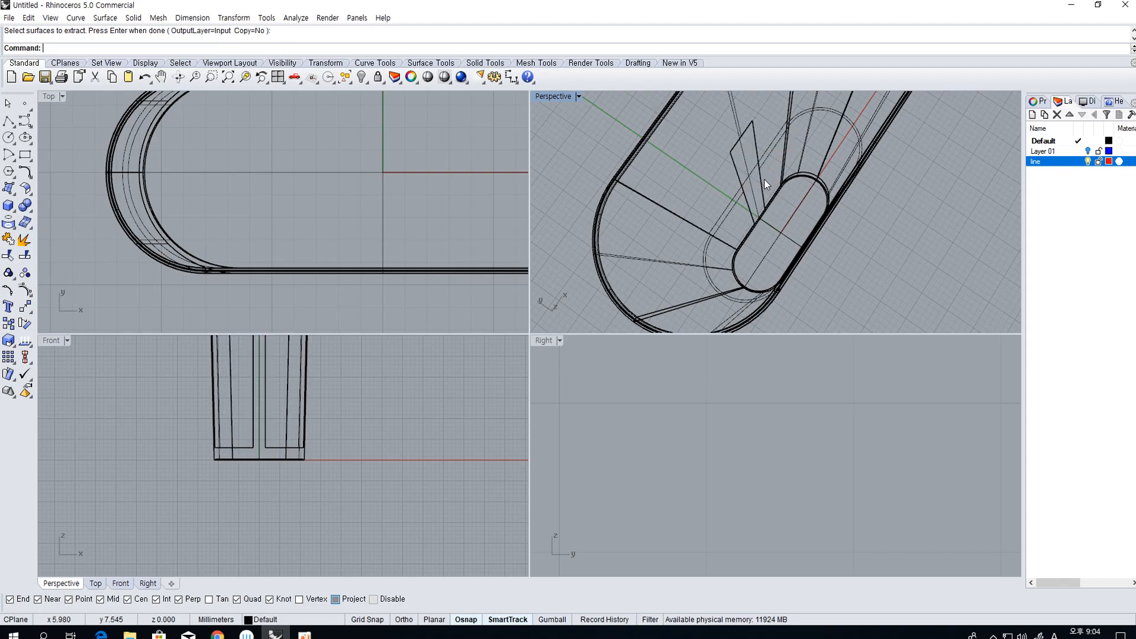
Set the perspective view to Shaded display around the lower inside of the body
scroll(744, 177, "up", 6)
mouse_move(717, 193)
right_mouse_down()
mouse_move(804, 201)
mouse_move(854, 184)
mouse_move(745, 231)
mouse_move(781, 259)
mouse_move(626, 225)
right_mouse_up()
key("ctrl+alt+s")
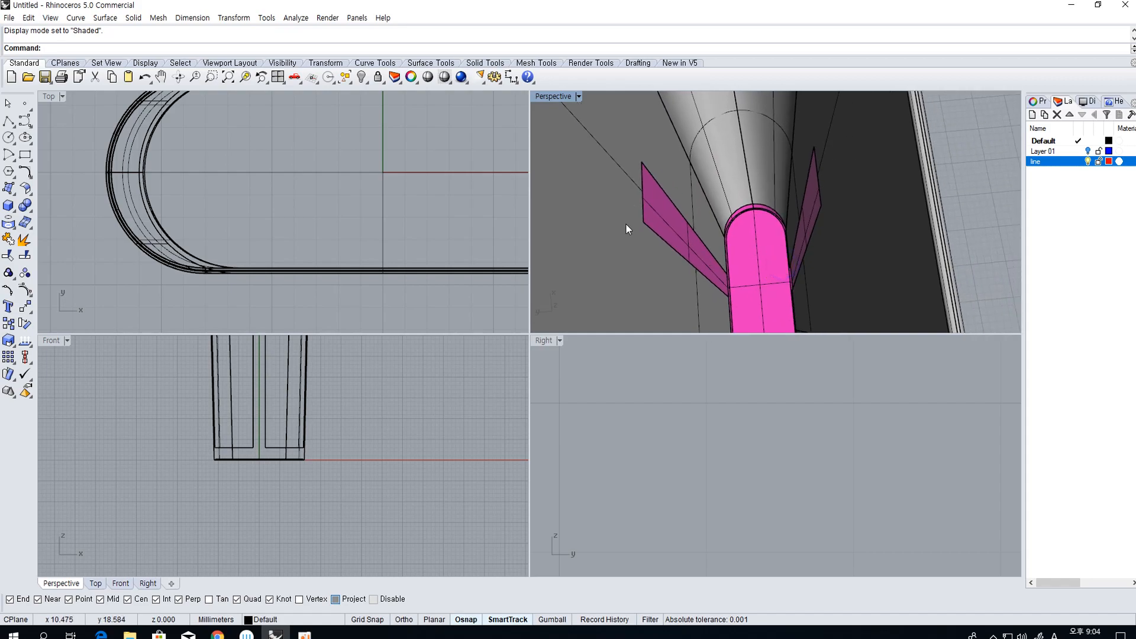
Show all hidden lighter parts, and undo back to the view of only the body and the insert
left_click(362, 77)
scroll(641, 158, "down", 5)
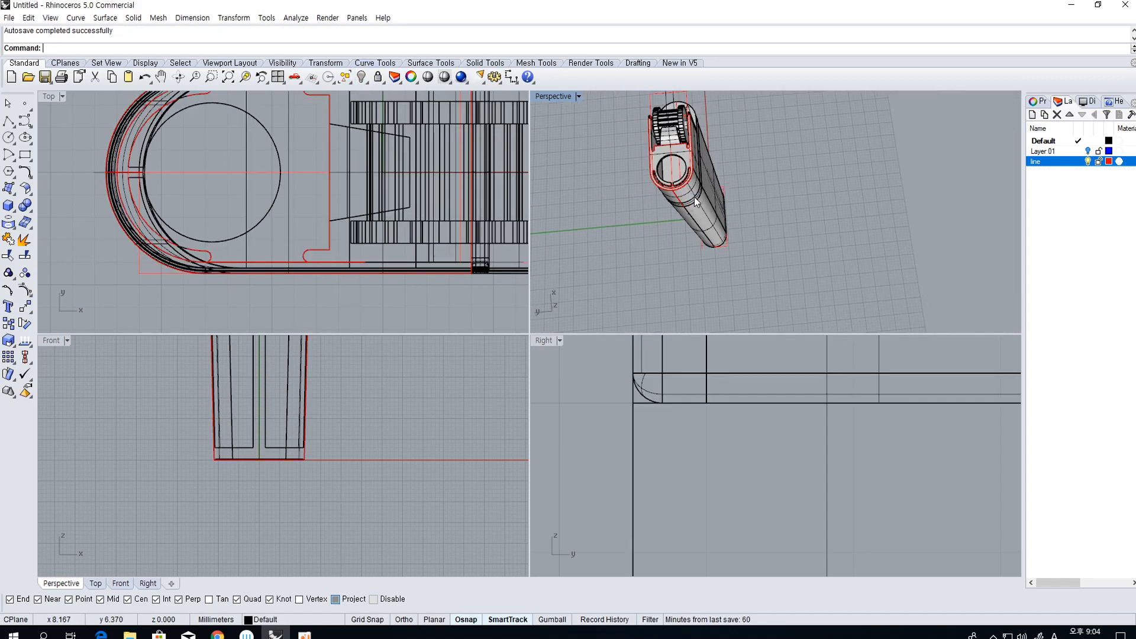
key("ctrl+z")
scroll(693, 199, "up", 5)
Isolate the inverted-T insert by hiding the body, examine its faces, and undo the hide
left_click(689, 180)
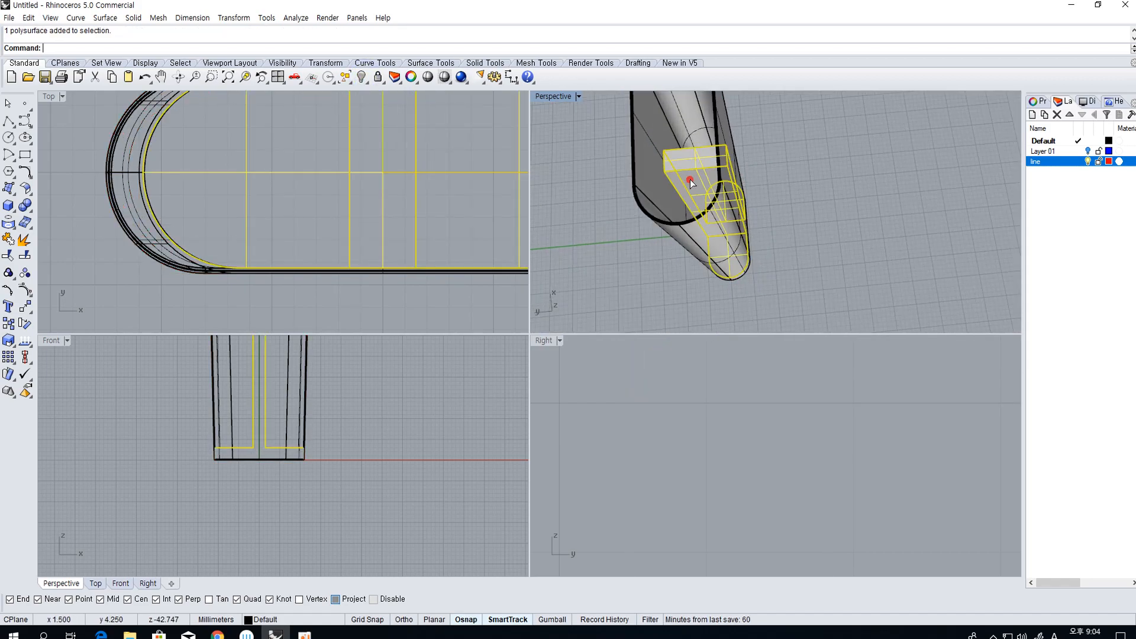
left_click(360, 78)
left_click(410, 101)
right_click_drag(661, 231, 771, 151)
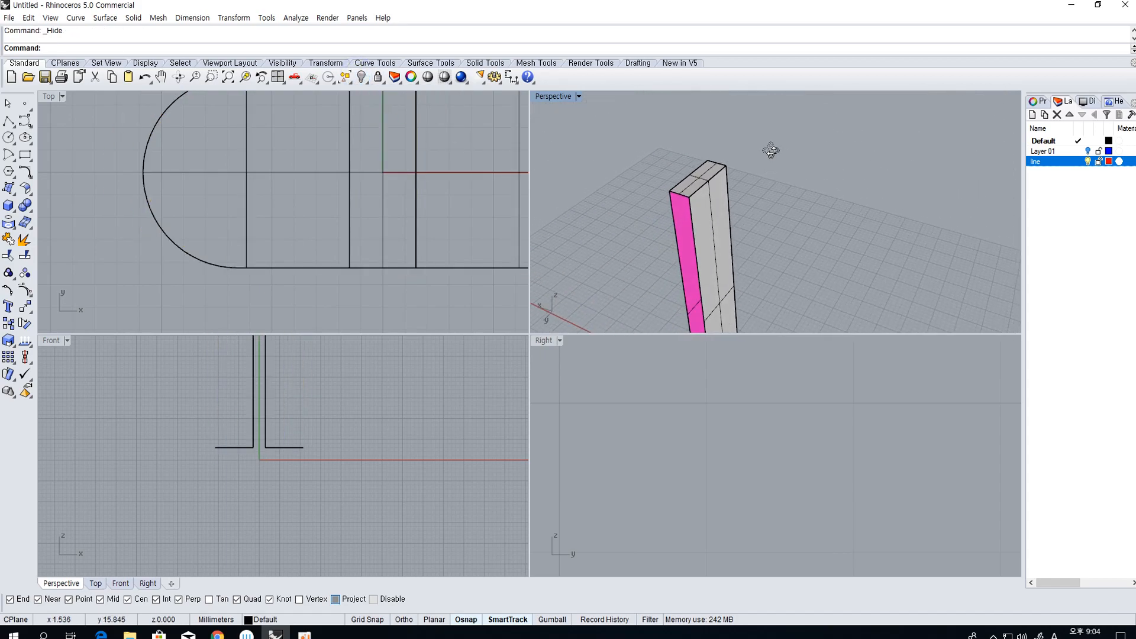
scroll(748, 224, "down", 4)
right_click_drag(749, 219, 753, 287)
key("ctrl+z")
scroll(787, 186, "up", 4)
right_click_drag(787, 186, 795, 203)
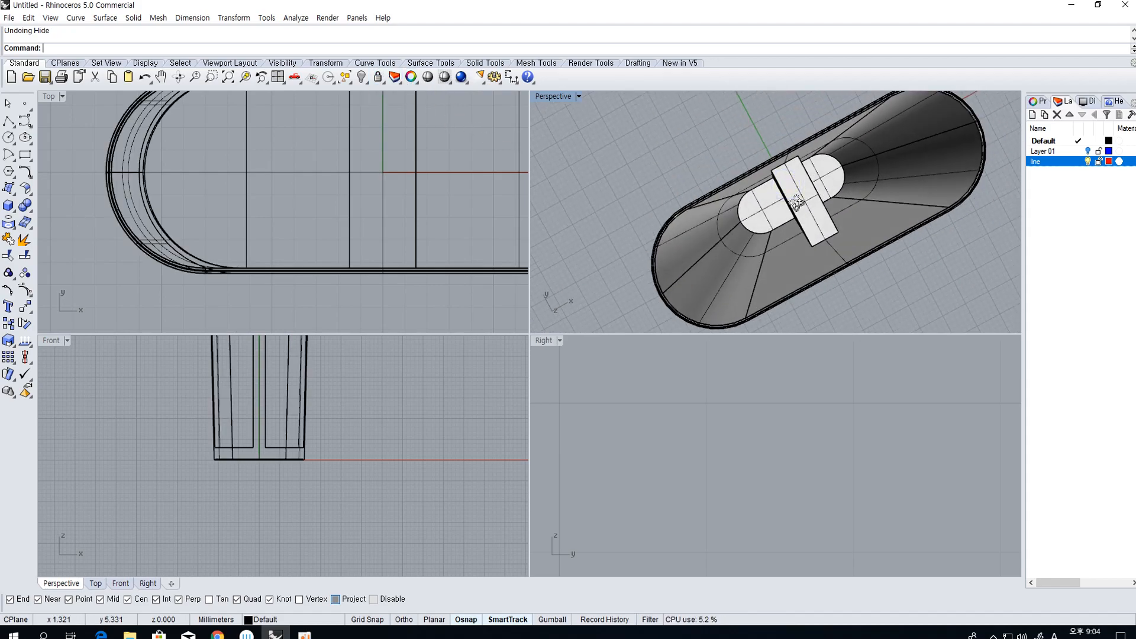
Examine where the insert meets the selected body, and undo the recent edits back through the body split
left_click(779, 257)
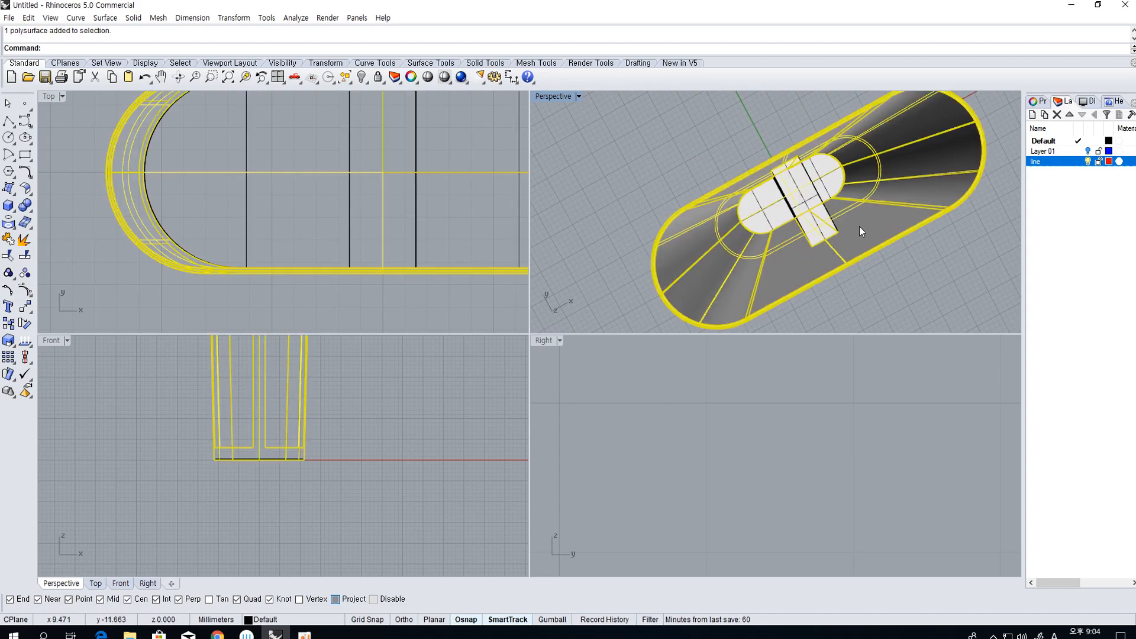
right_click_drag(874, 302, 862, 278)
right_click_drag(817, 168, 813, 178)
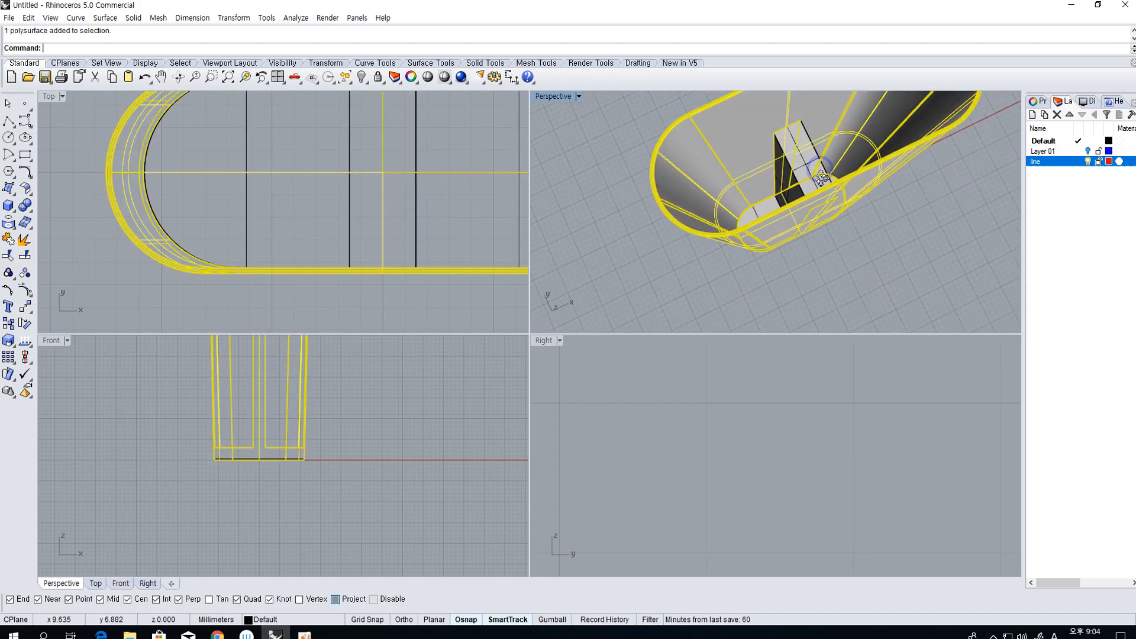
scroll(809, 169, "up", 2)
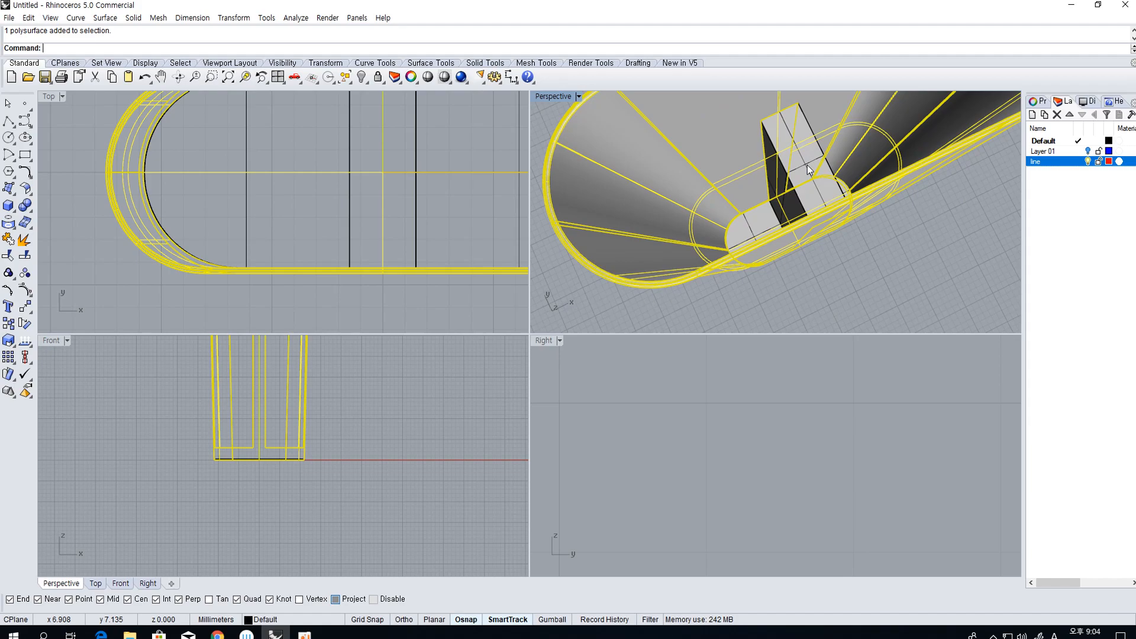
right_click_drag(436, 412, 429, 449)
scroll(736, 227, "down", 2)
key("ctrl+z")
key("ctrl+z")
key("ctrl+z")
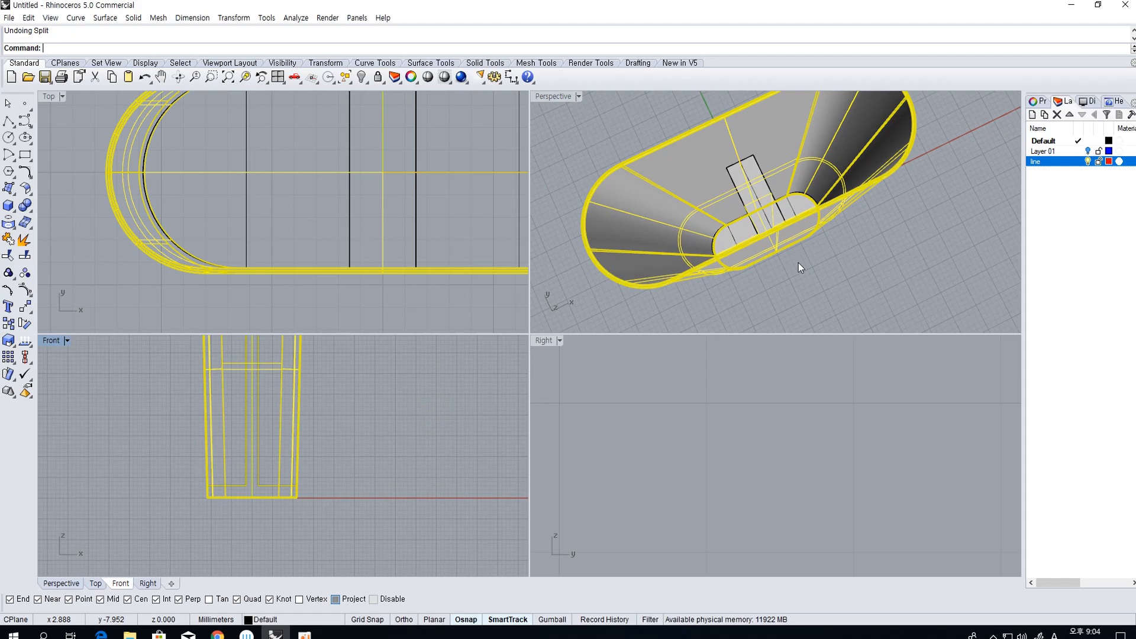
Undo the recent edits back to the inverted-T profile curve, and redo its extrusion
left_click(798, 263)
key("ctrl+z")
key("ctrl+z")
key("ctrl+z")
left_click(819, 287)
left_click(761, 203)
scroll(268, 378, "up", 5)
right_click_drag(269, 368, 257, 430)
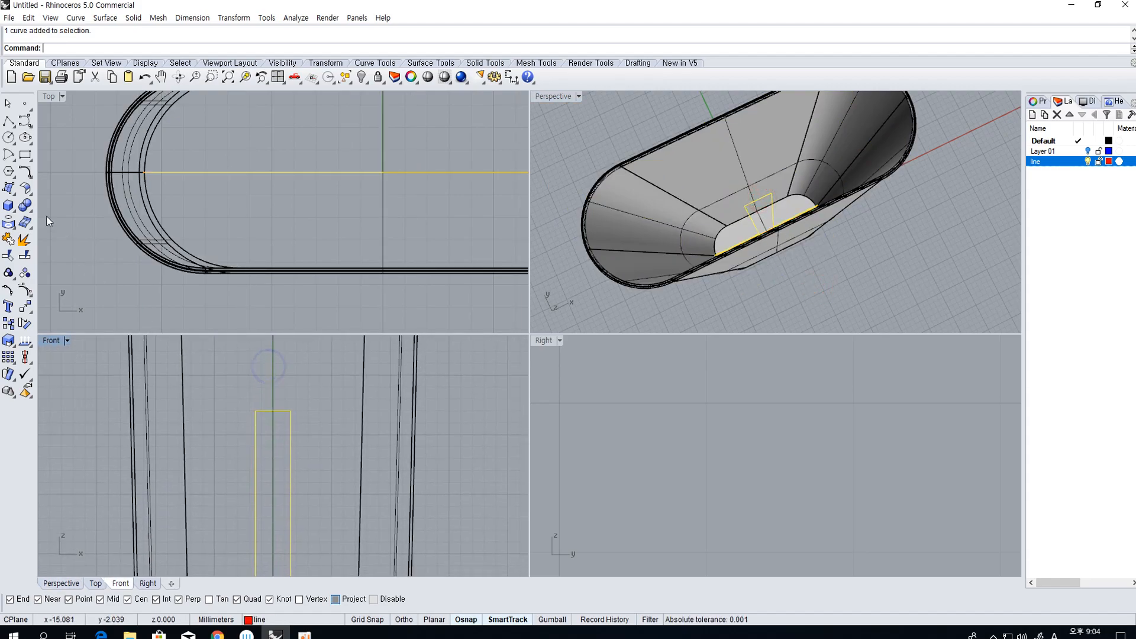
key("ctrl+y")
left_click(327, 459)
right_click_drag(864, 282, 813, 266)
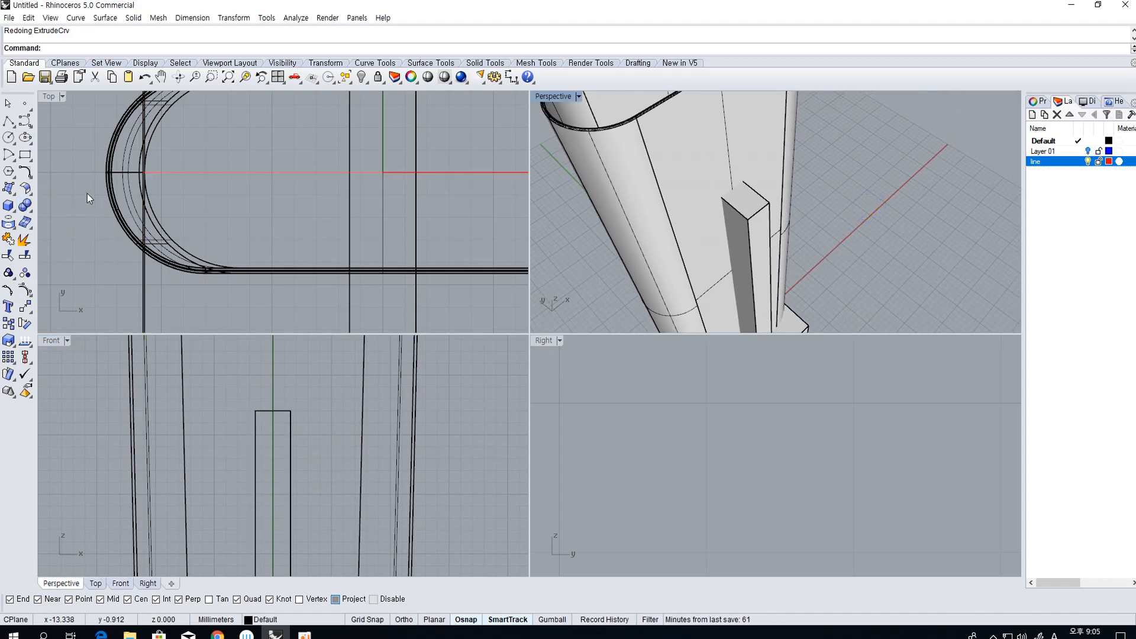
Fillet the two upper edges of the inverted-T insert with a 1.5 mm radius
left_click(35, 193)
left_click(106, 228)
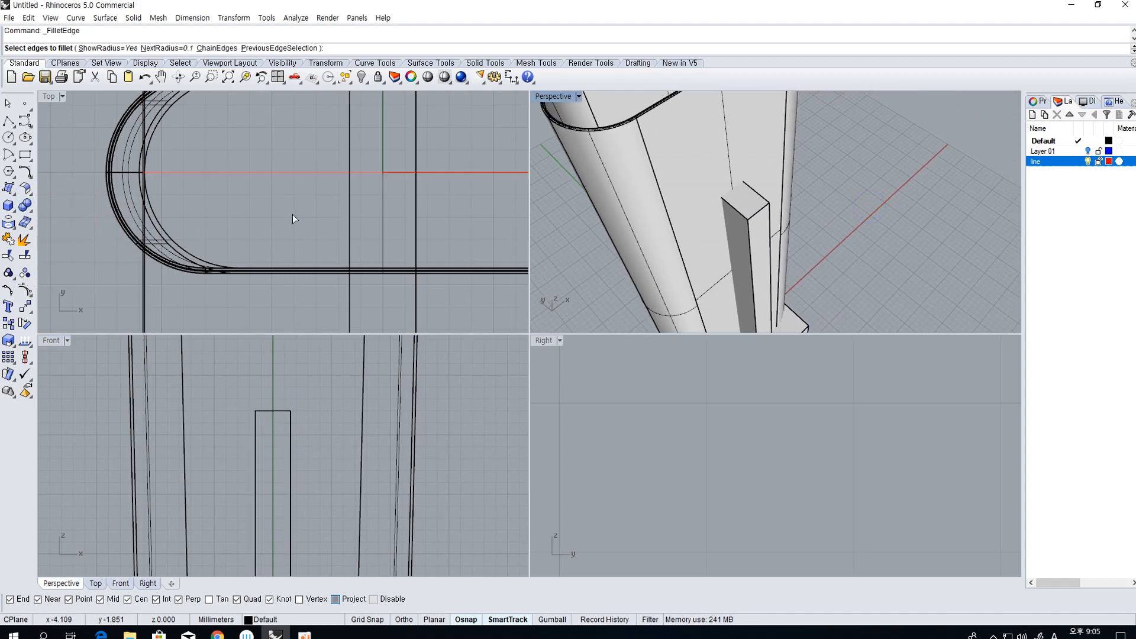
type("1.5")
key("Return")
left_click(737, 211)
left_click(760, 197)
key("Return")
key("Return")
right_click_drag(777, 241, 758, 227)
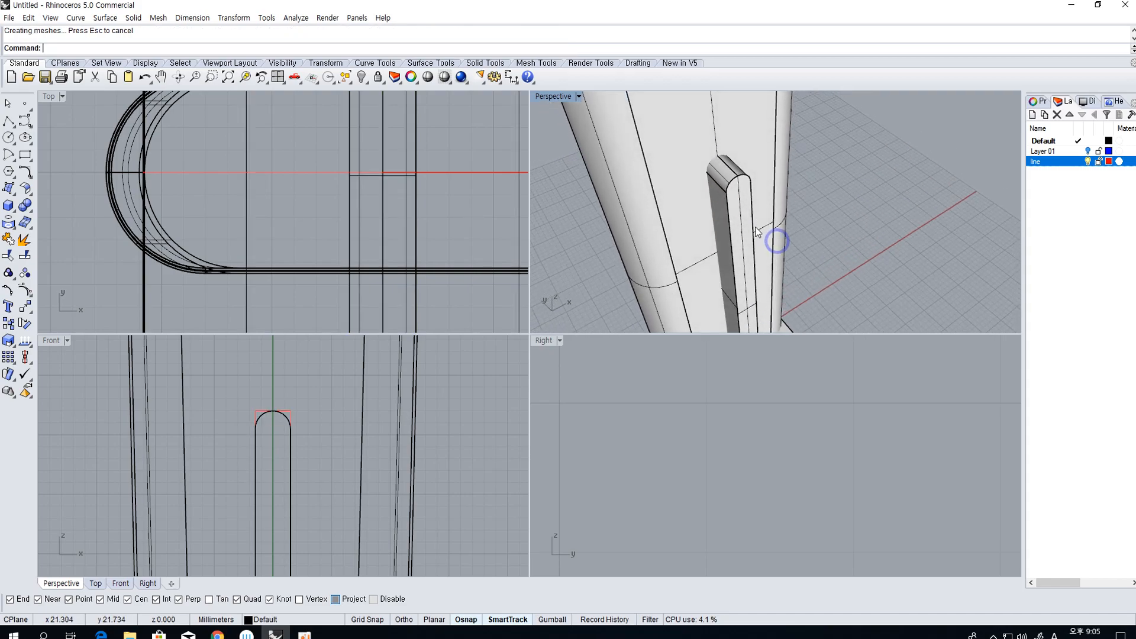
Split the inverted-T insert with the body, and delete the portions lying outside the body cavity
left_click(751, 228)
left_click(27, 258)
scroll(97, 237, "down", 4)
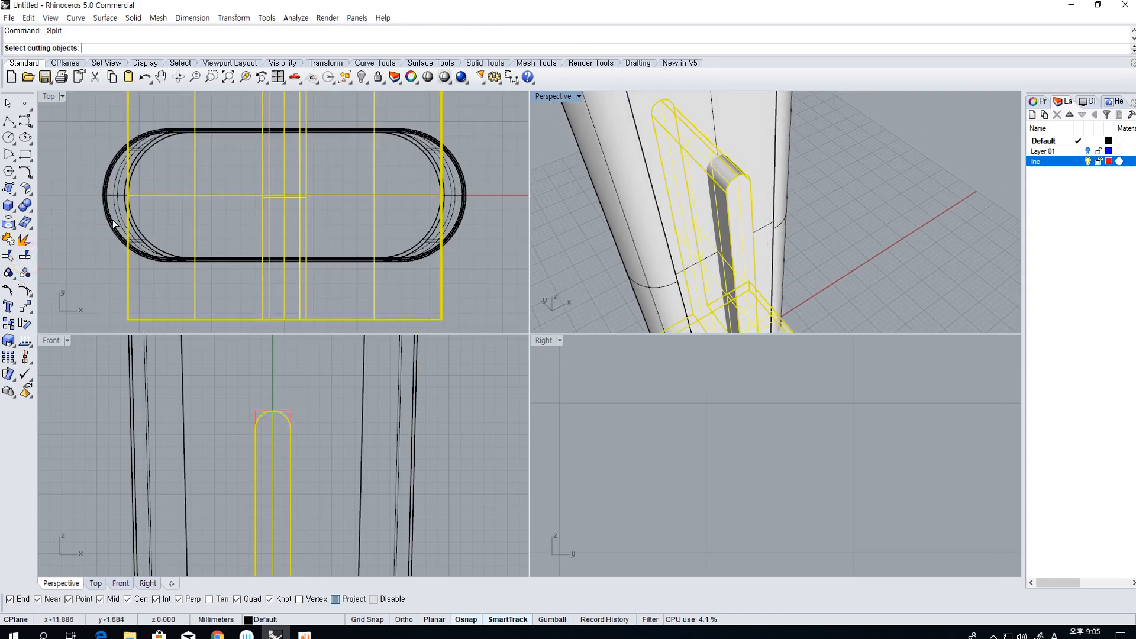
left_click(114, 211)
key("Return")
left_click(304, 202, "ctrl")
scroll(304, 202, "down", 3)
key("Delete")
right_click_drag(641, 218, 652, 239)
scroll(267, 245, "up", 5)
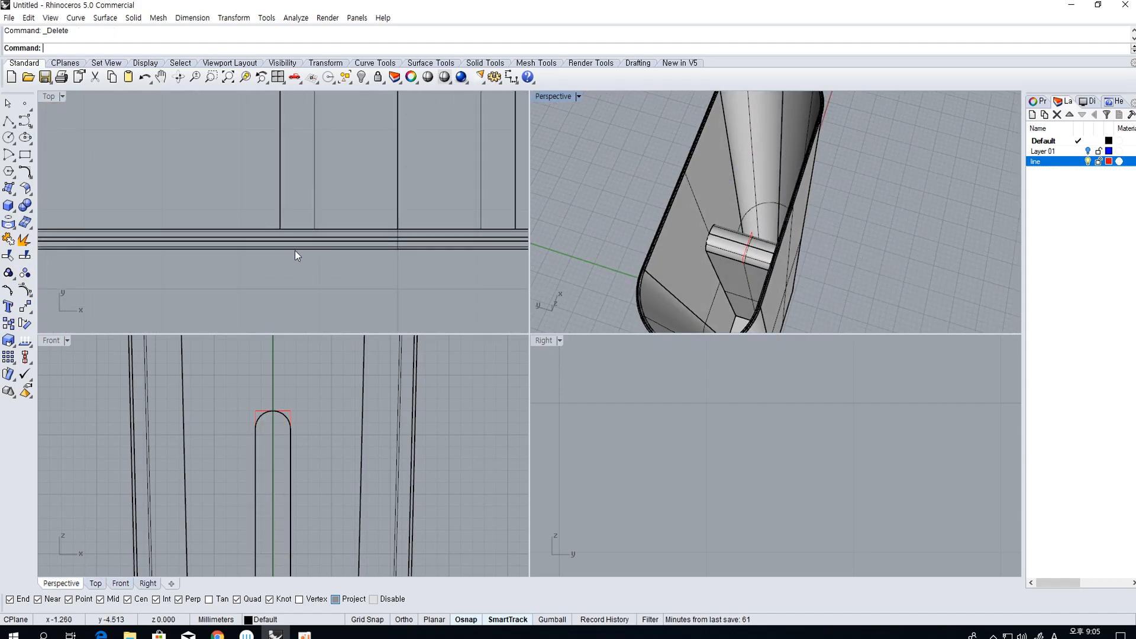
Split the body with the insert, and delete the body wall pieces enclosed by the insert's ends
scroll(783, 283, "down", 4)
left_click(783, 282)
left_click(776, 236)
key("Return")
left_click(791, 270)
key("Return")
scroll(789, 261, "up", 5)
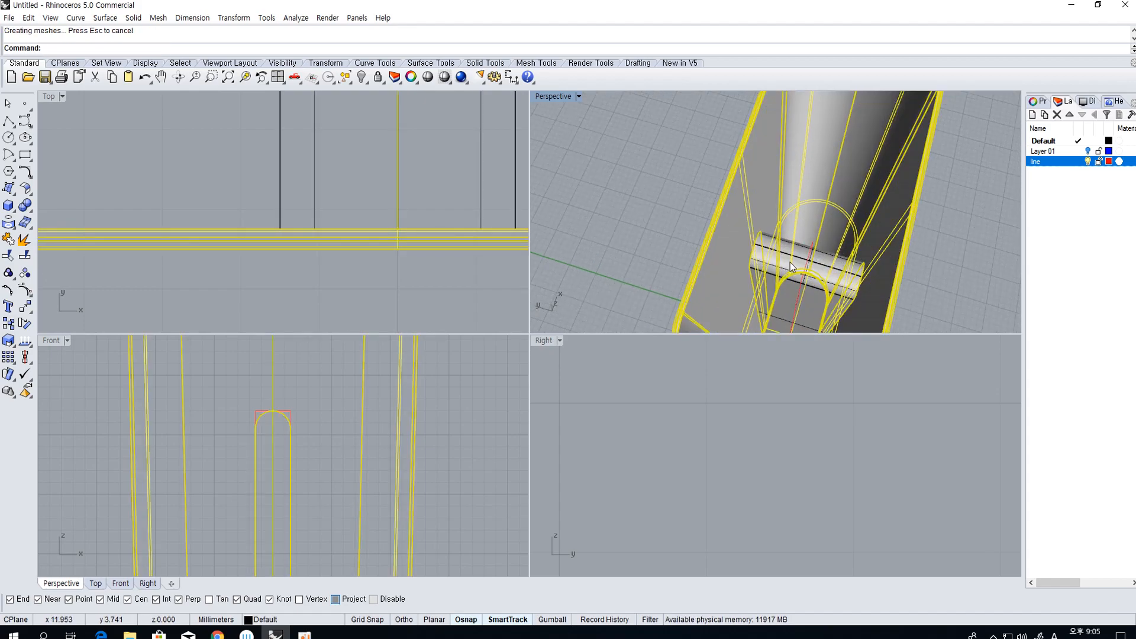
left_click(753, 190)
scroll(784, 228, "down", 5)
key("Delete")
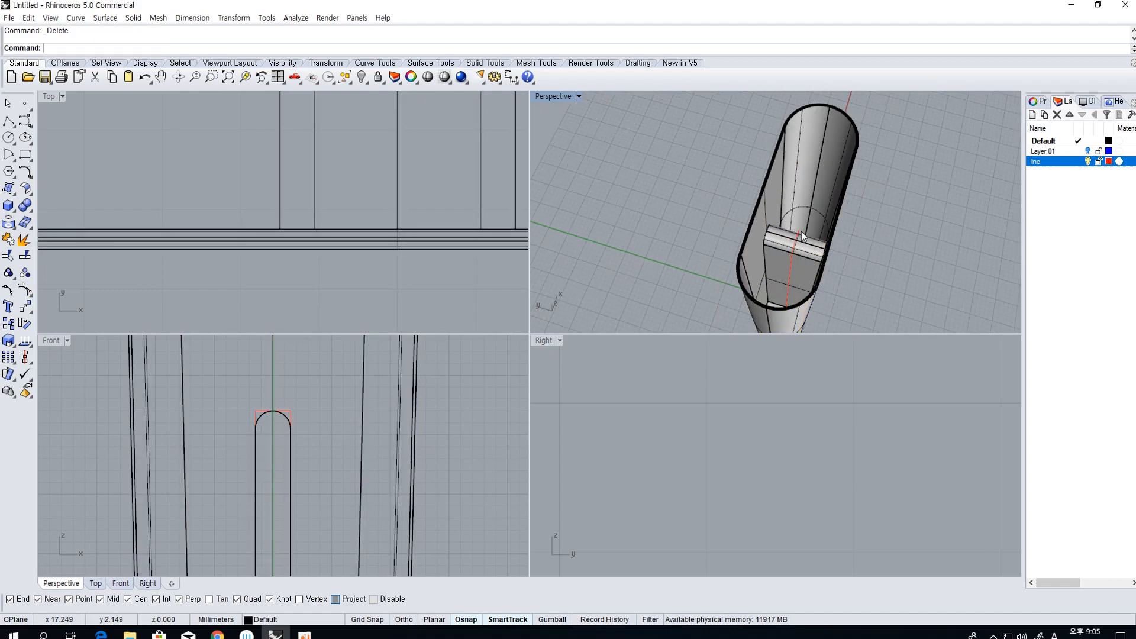
Select the body with its insert and check the edges for naked edges
right_click_drag(800, 231, 779, 267)
left_click(780, 273)
left_click(822, 230, "shift")
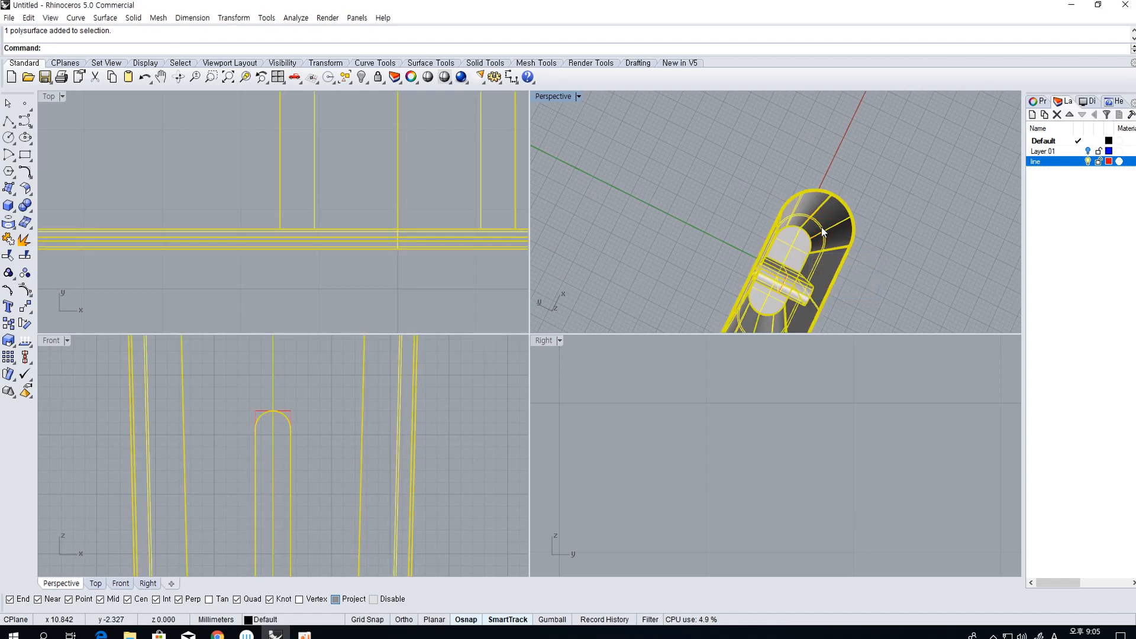
right_click_drag(904, 280, 666, 231)
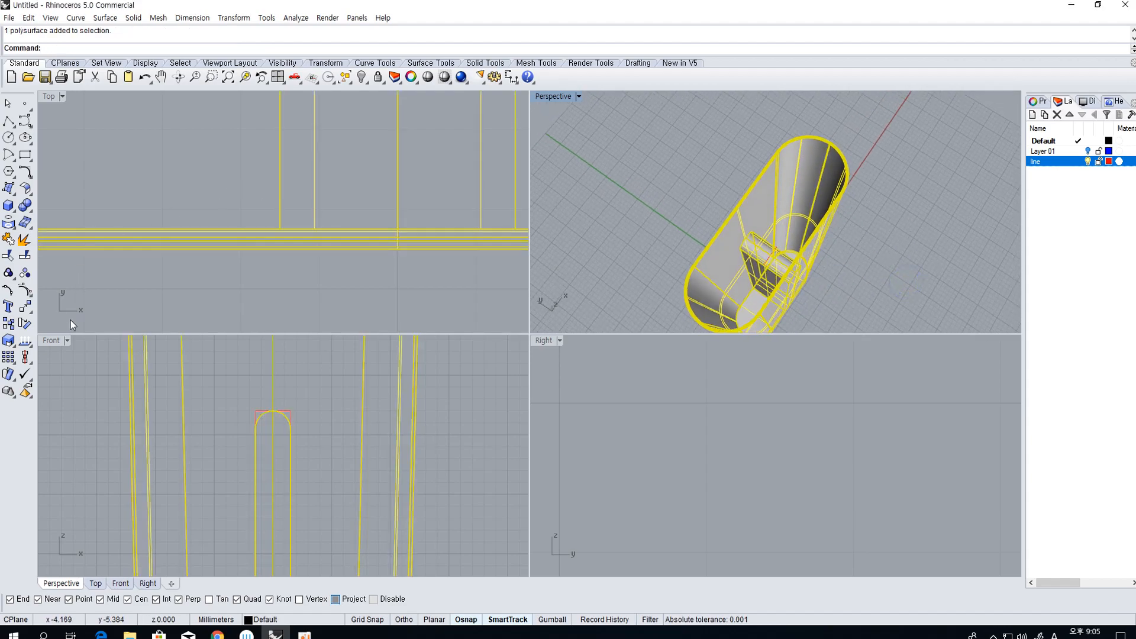
left_click(26, 341)
left_click(60, 383)
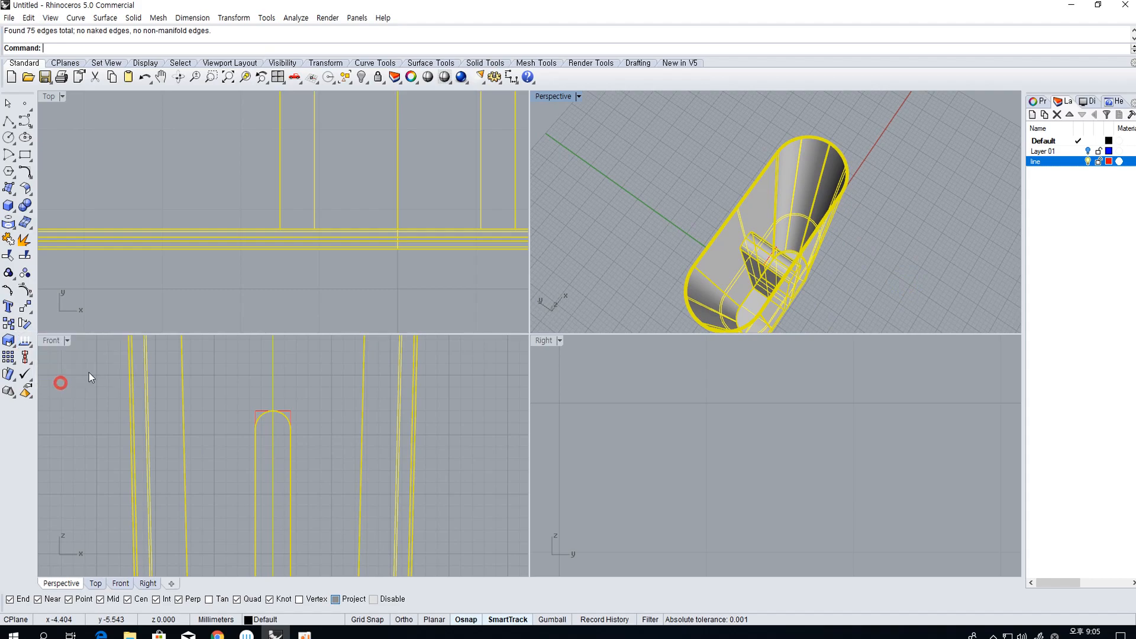
right_click_drag(843, 300, 854, 231)
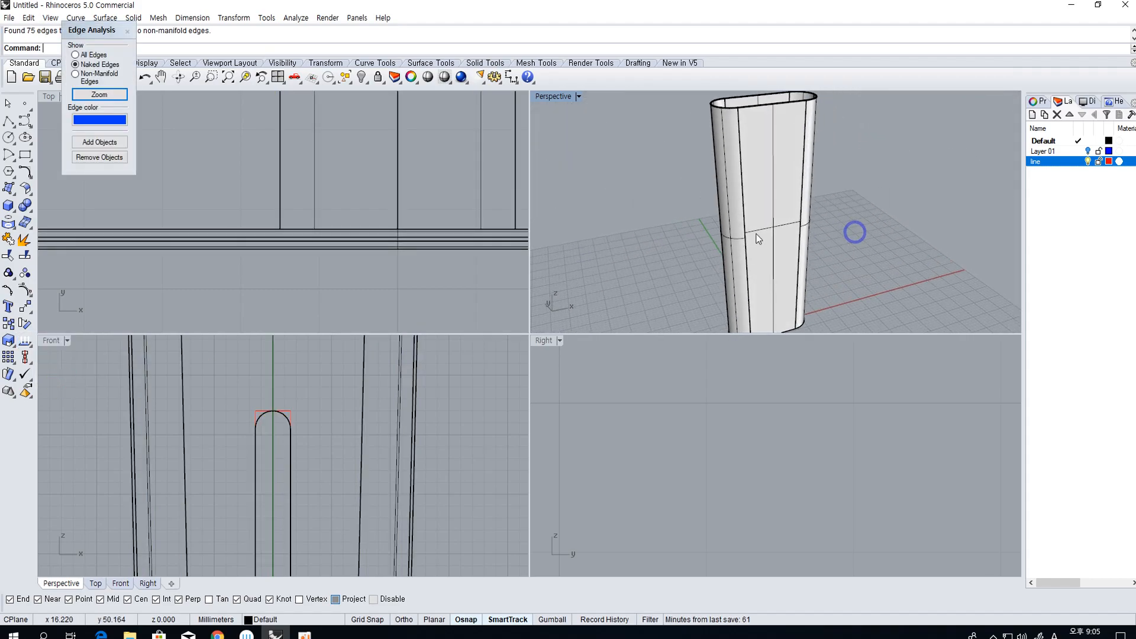
Show all hidden lighter parts, and examine the head and collar around the body's upper end
scroll(758, 238, "down", 3)
left_click(362, 77)
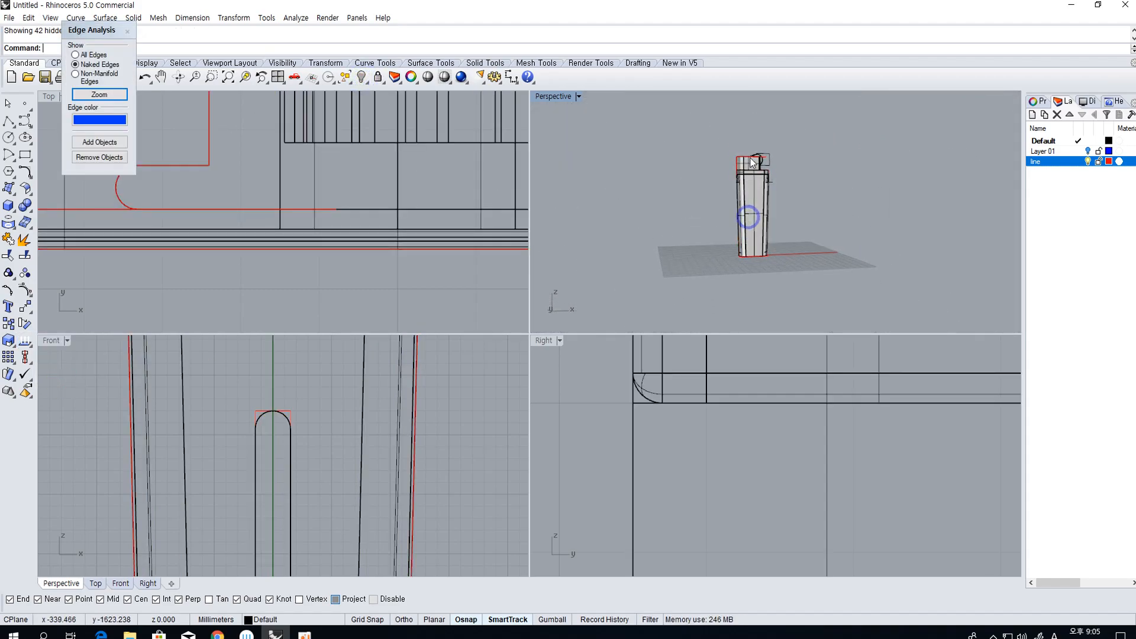
scroll(758, 172, "up", 5)
scroll(731, 237, "up", 3)
right_click_drag(727, 233, 698, 237)
scroll(289, 295, "down", 5)
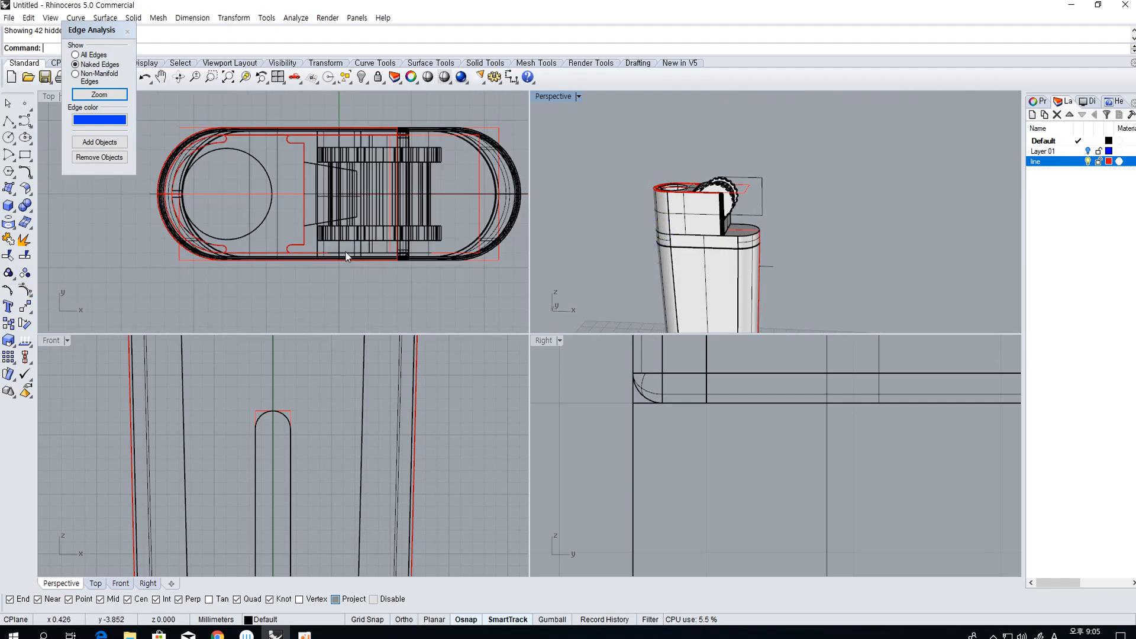
right_click_drag(592, 236, 783, 229)
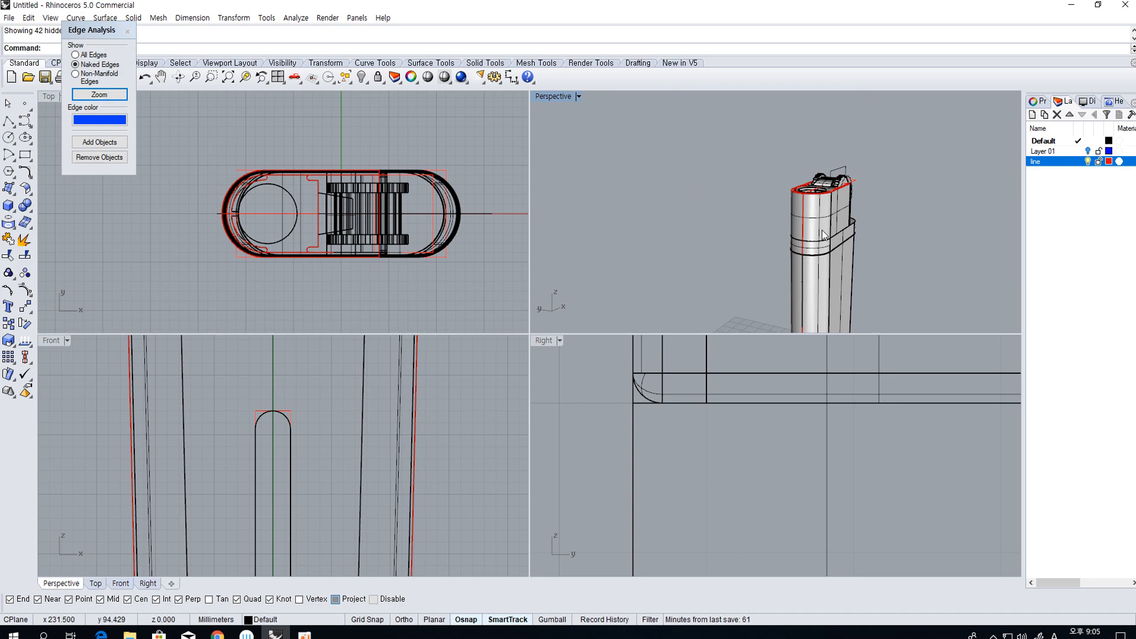
scroll(822, 232, "up", 5)
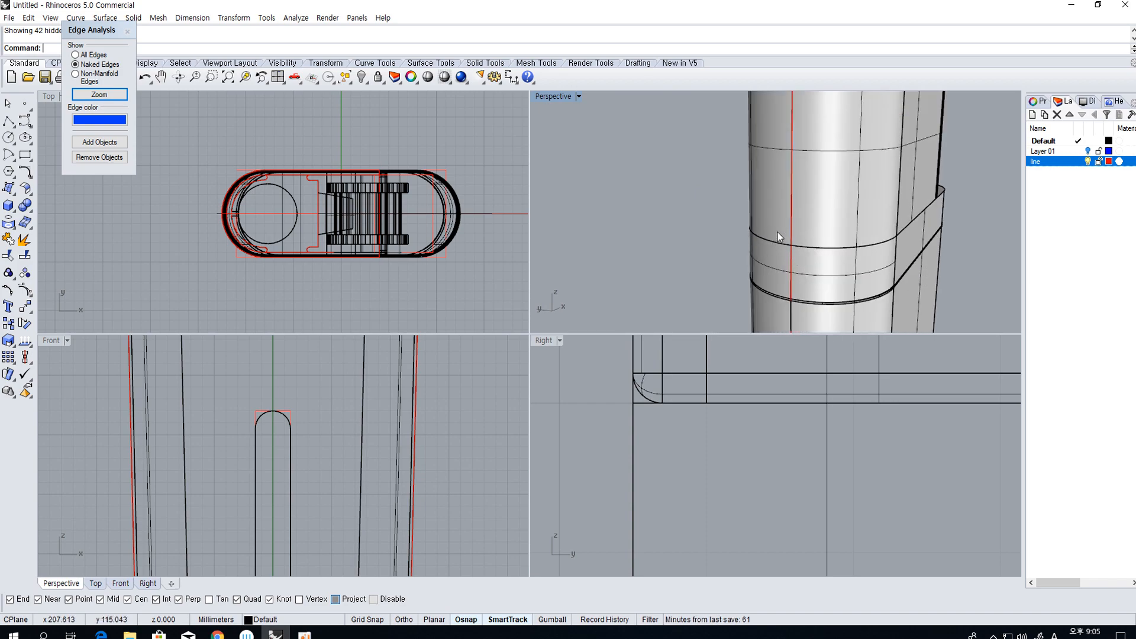
scroll(777, 232, "down", 2)
Isolate the U-shaped head piece by hiding all other lighter parts
left_click(810, 203)
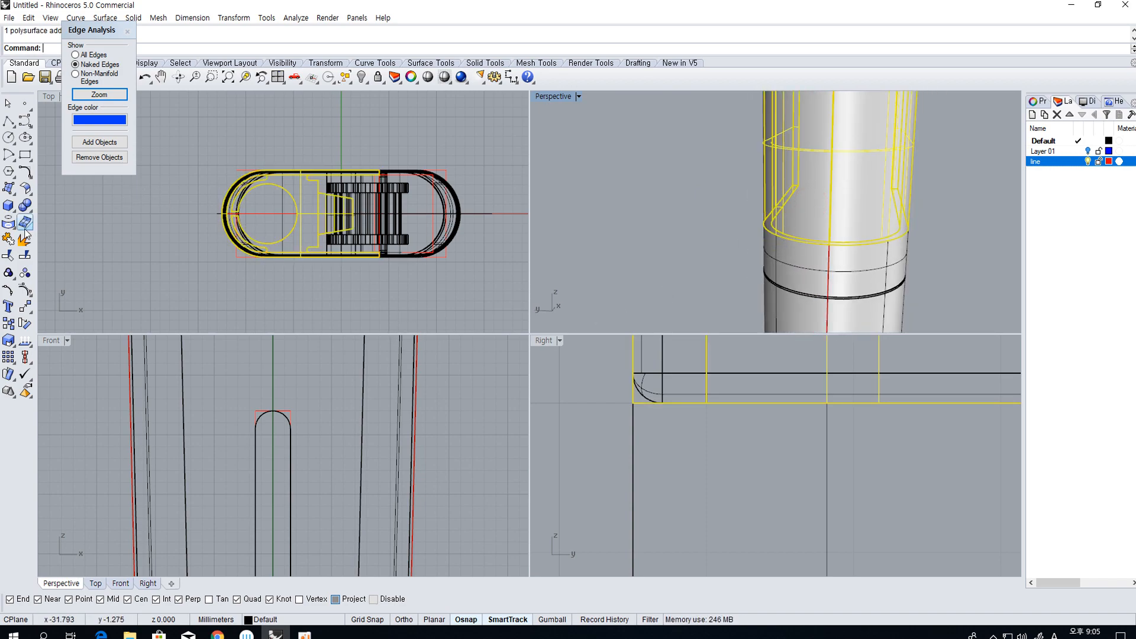
left_click(361, 77)
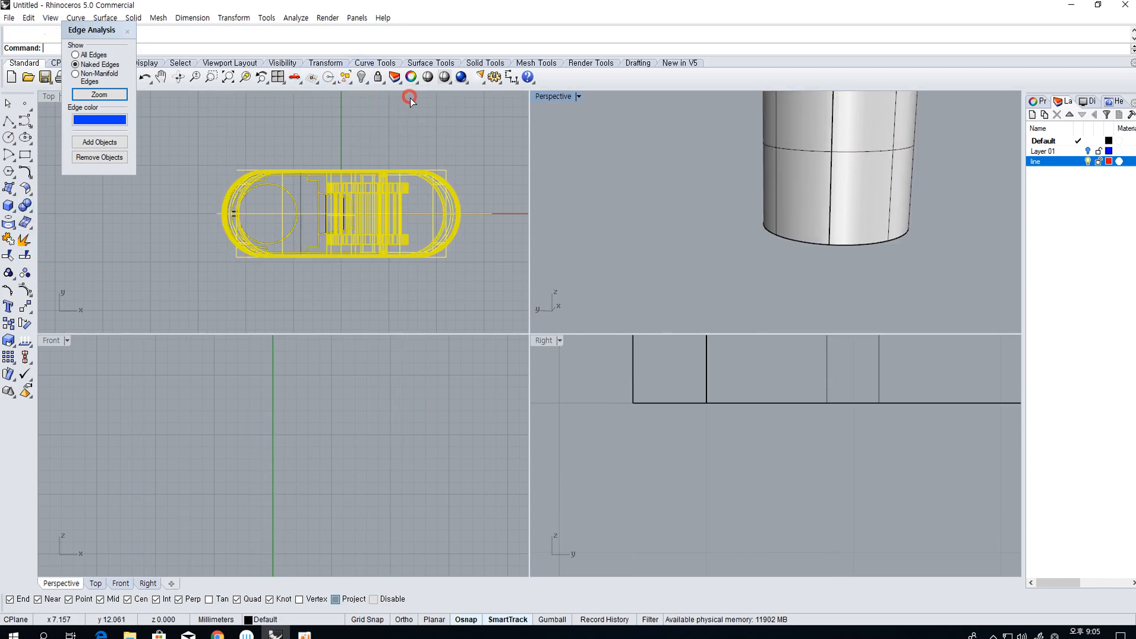
left_click(840, 218)
scroll(290, 466, "down", 5)
scroll(683, 464, "down", 3)
scroll(730, 470, "down", 3)
scroll(737, 468, "up", 5)
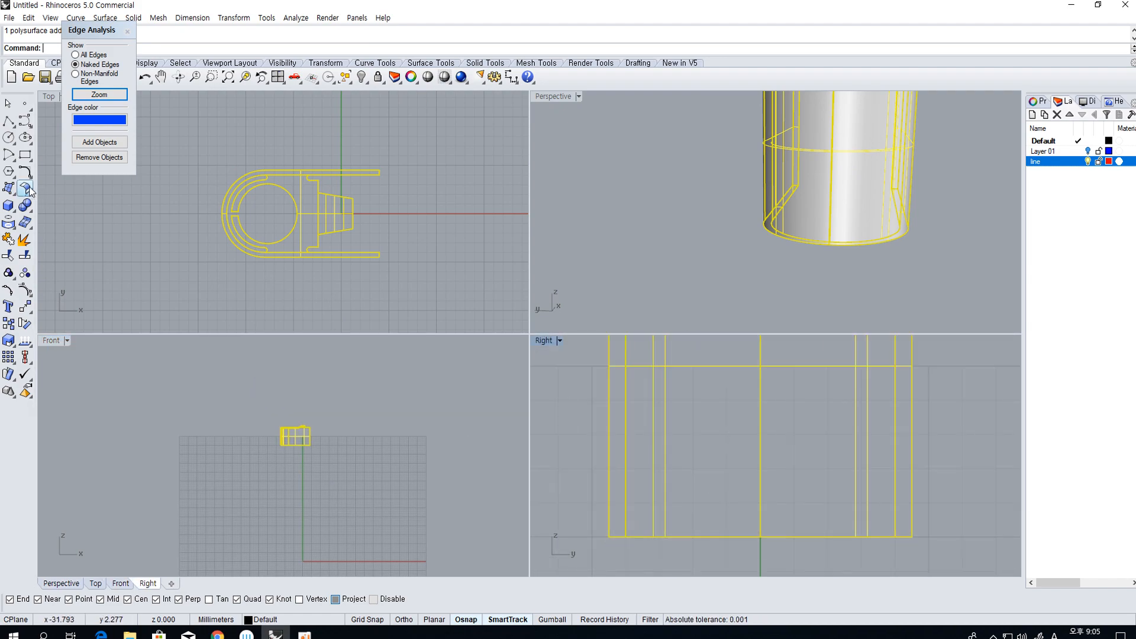
Draw a centered rectangle about 5.4 mm wide on the head piece's lower edge in the Right view, and extrude it into a solid through the piece
left_click(25, 155)
type("c")
key("Return")
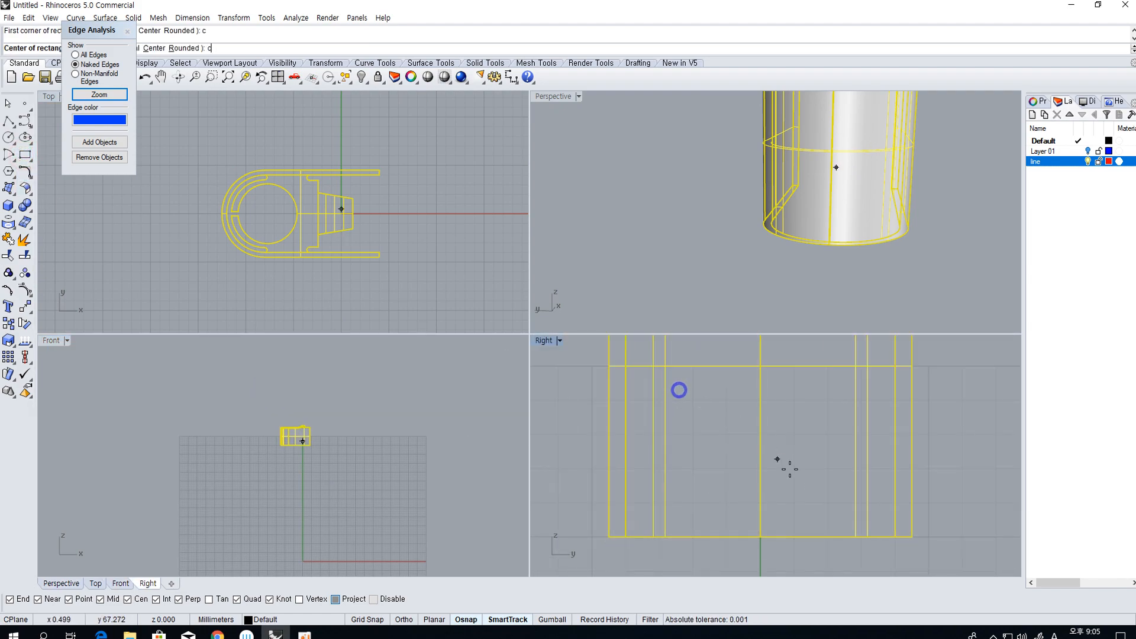
left_click(760, 537)
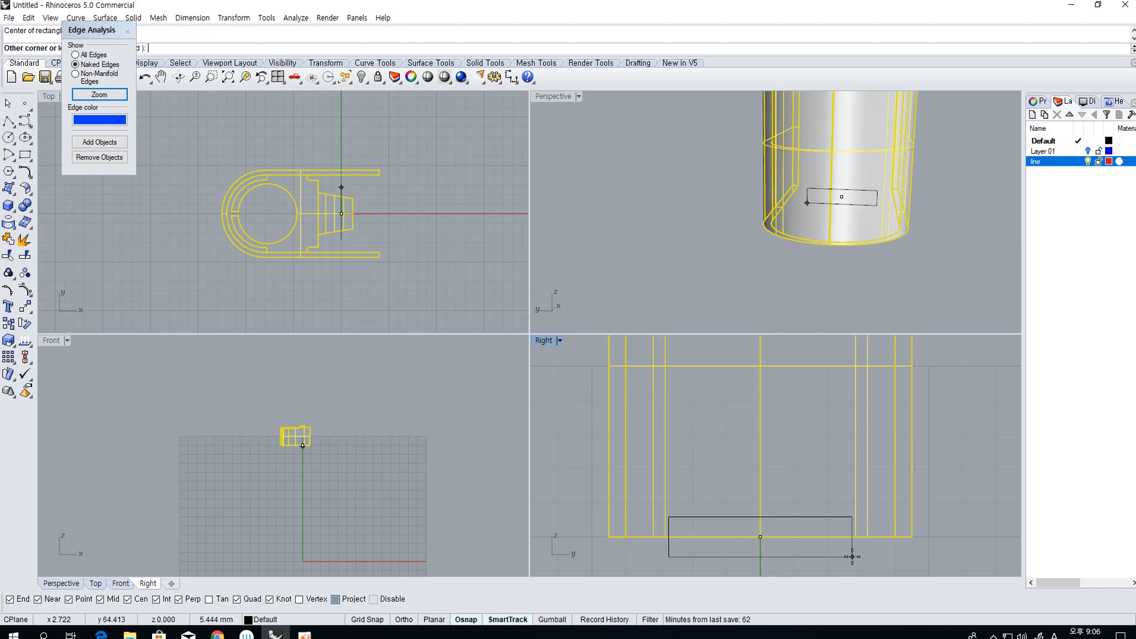
left_click(851, 557)
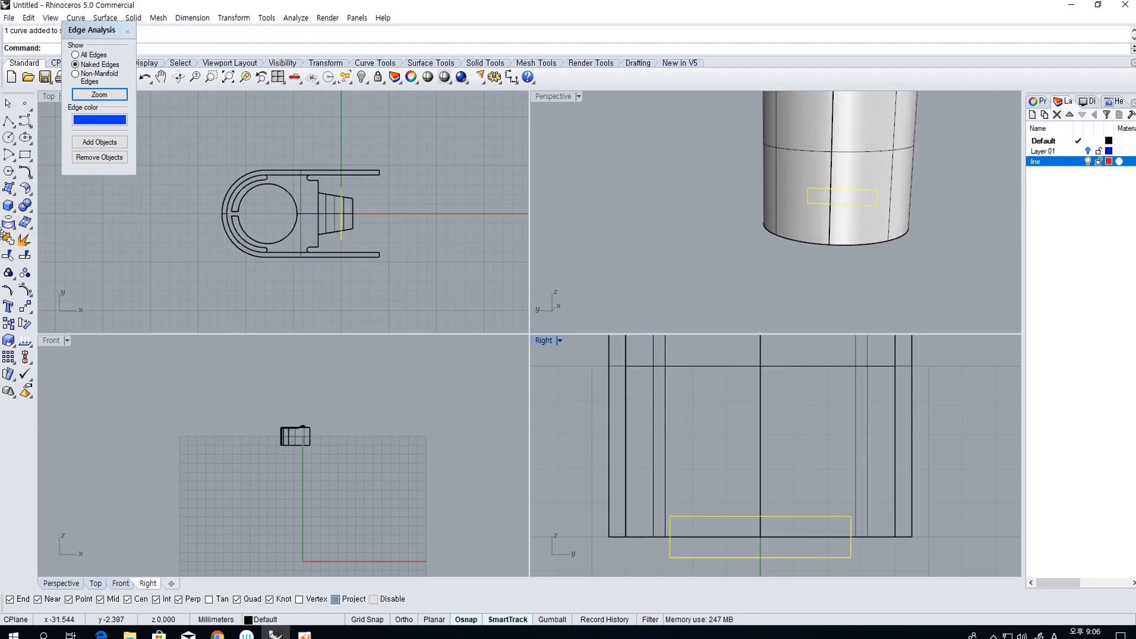
left_click(9, 206)
key("Return")
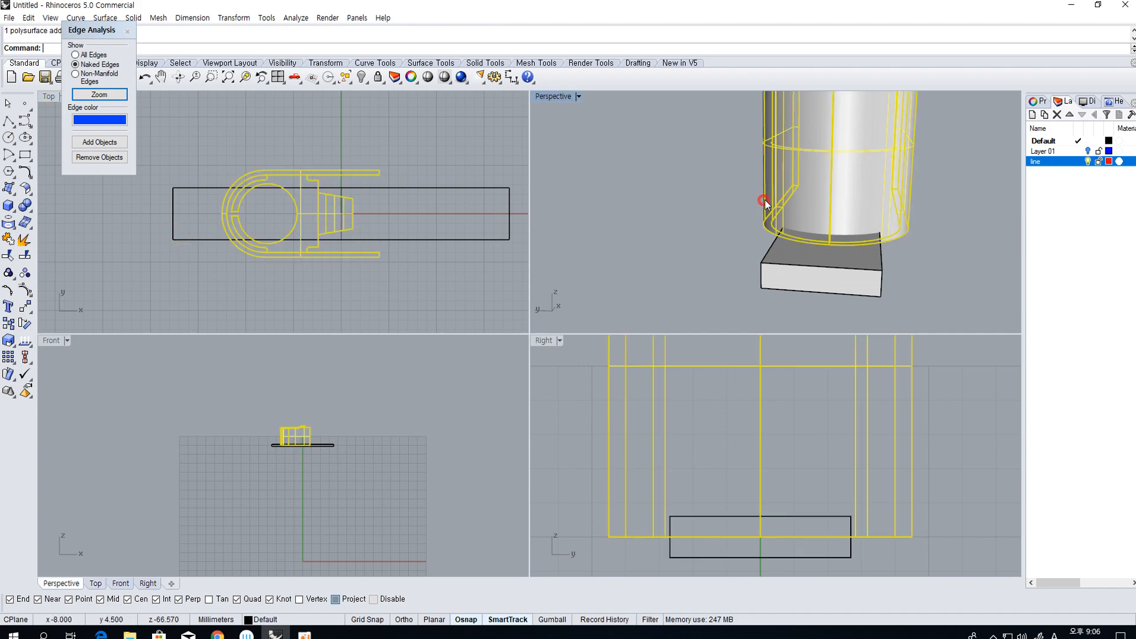
Subtract the extruded box from the head piece with Boolean Difference to notch its lower edge
left_click(23, 209)
left_click(60, 215)
left_click(224, 239)
right_click(223, 238)
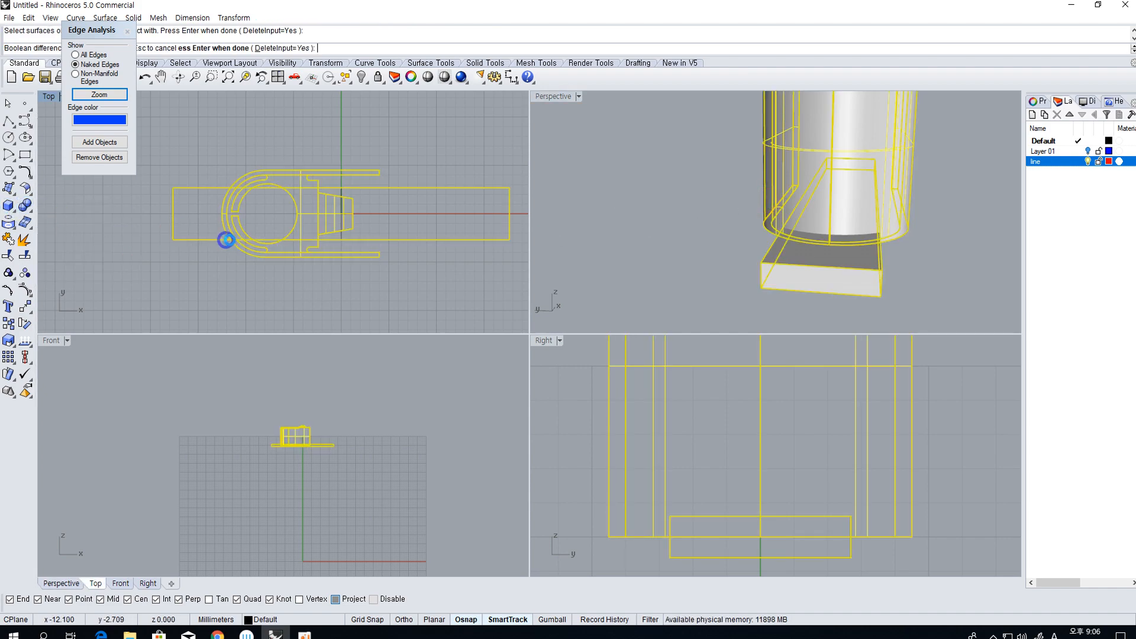
right_click_drag(815, 231, 844, 248)
scroll(831, 232, "up", 6)
scroll(768, 476, "up", 2)
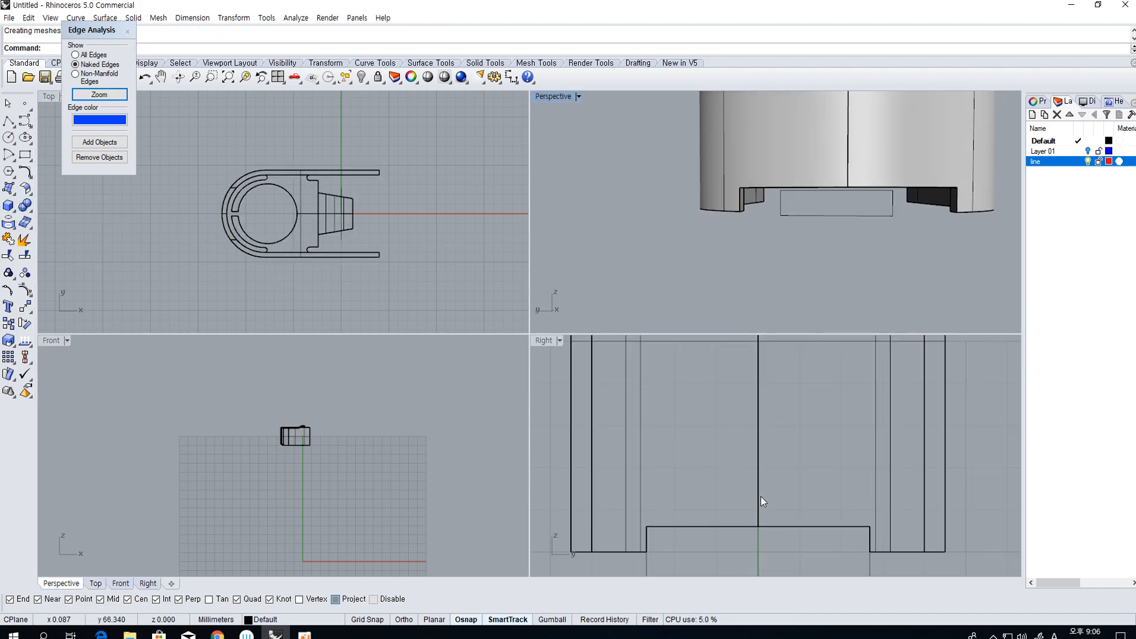
left_click(755, 496)
scroll(757, 494, "down", 2)
scroll(751, 456, "down", 4)
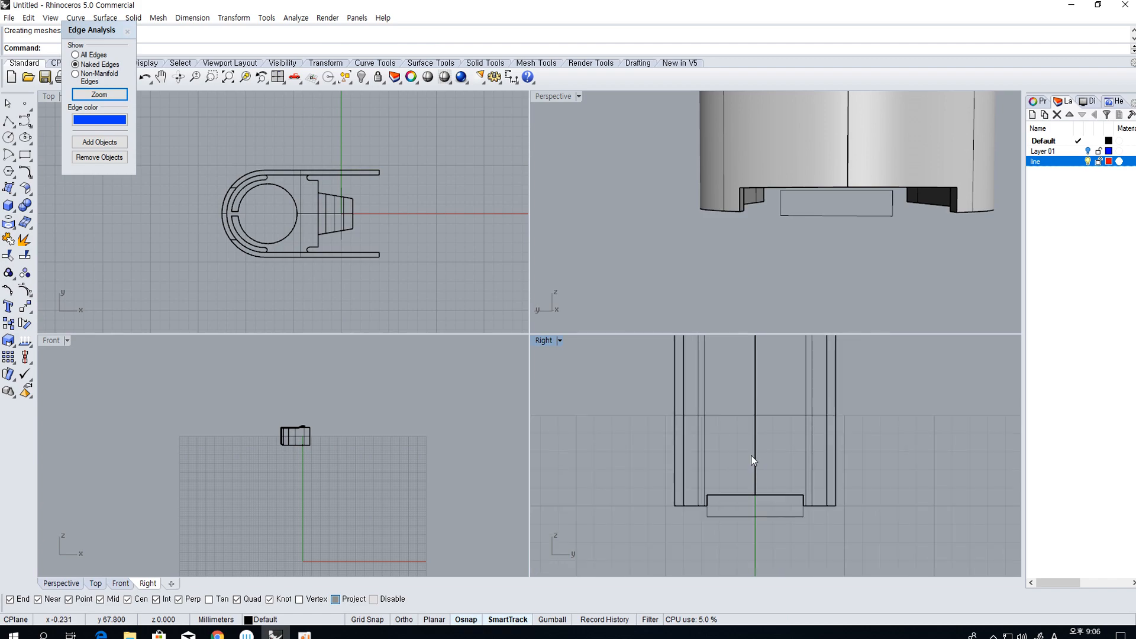
scroll(800, 195, "down", 10)
right_click_drag(800, 196, 807, 218)
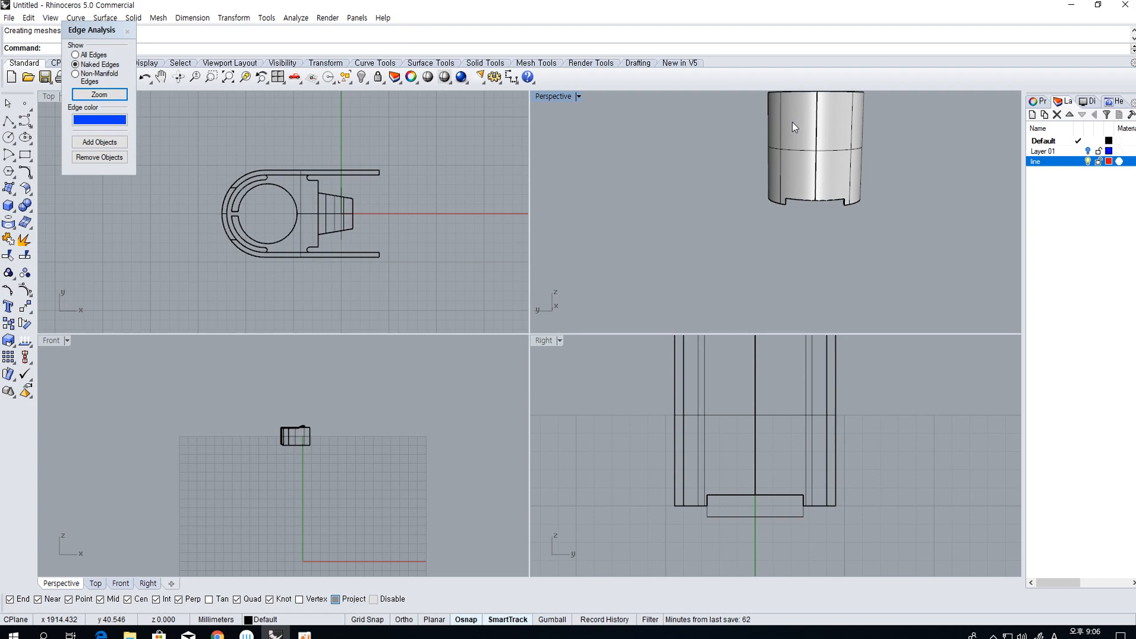
Extract the two curved outer surfaces of the notched head piece
right_click_drag(805, 156, 824, 195)
scroll(821, 198, "up", 7)
left_click(809, 196)
scroll(790, 231, "down", 9)
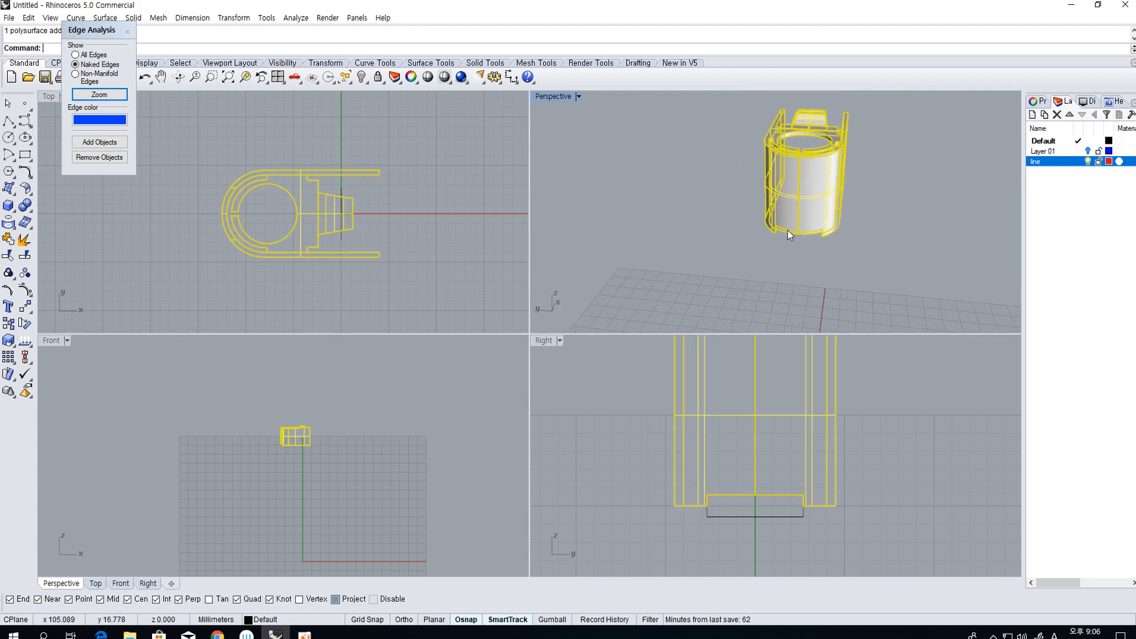
right_click(31, 238)
left_click(783, 181)
left_click(809, 194)
right_click(808, 197)
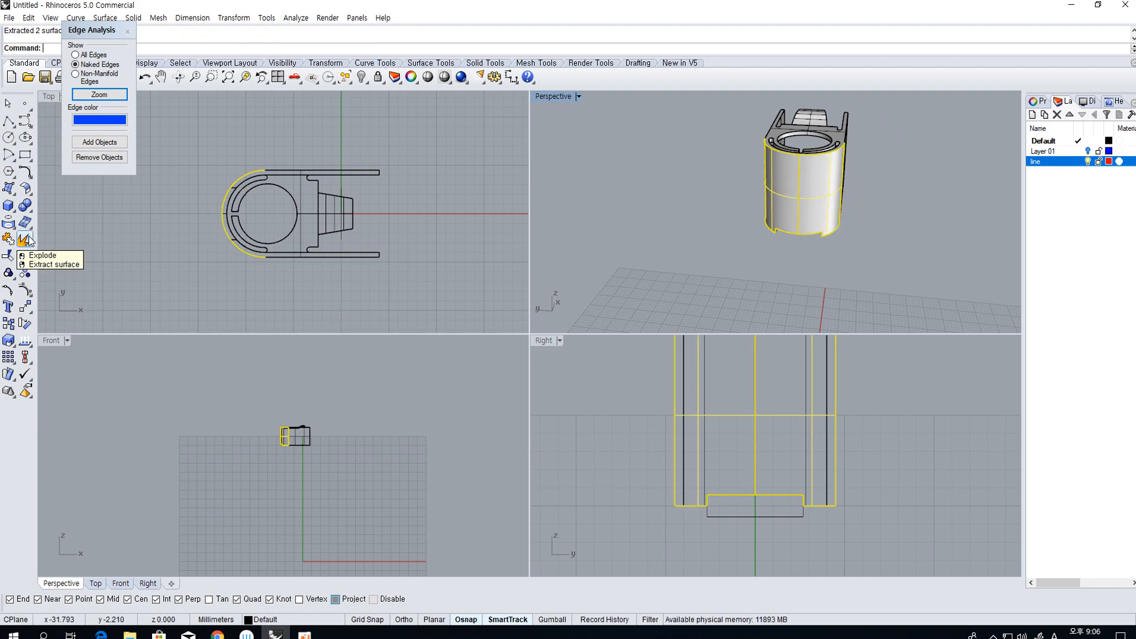
Create UV curves from one curved half of the head piece's outer wall
left_click(880, 204)
scroll(825, 206, "up", 3)
left_click(825, 206)
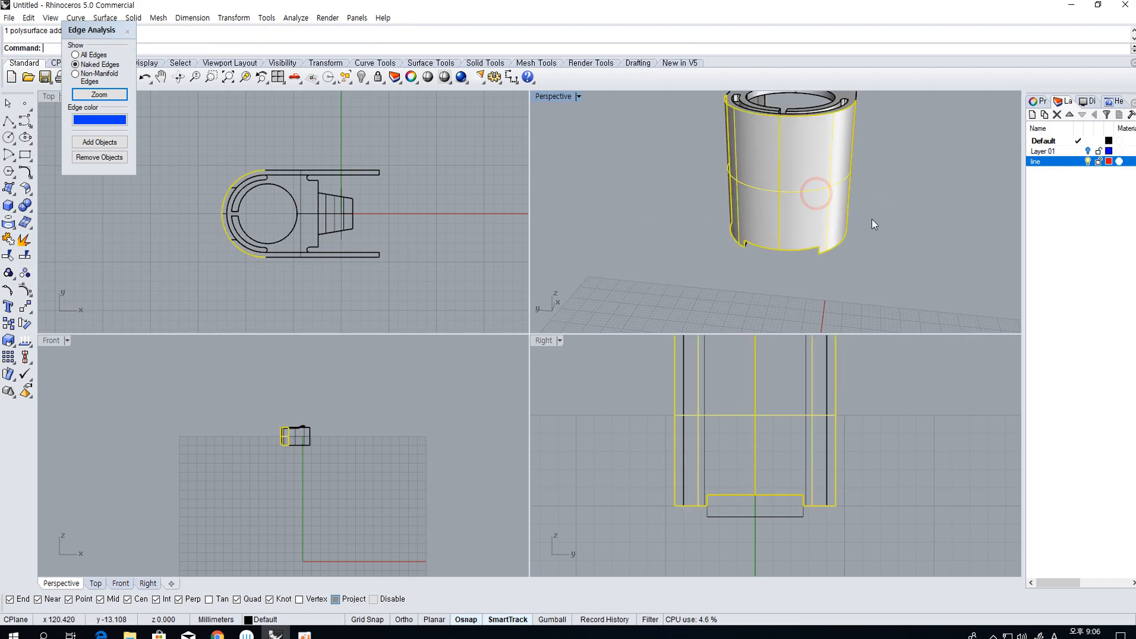
right_click_drag(871, 219, 711, 212)
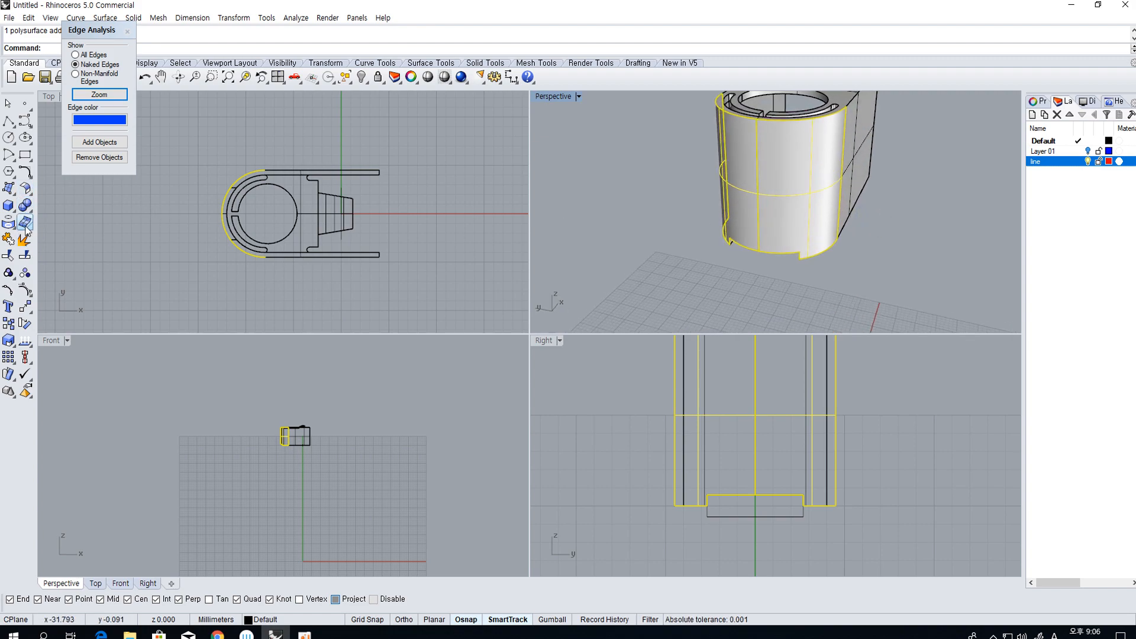
left_click(25, 188)
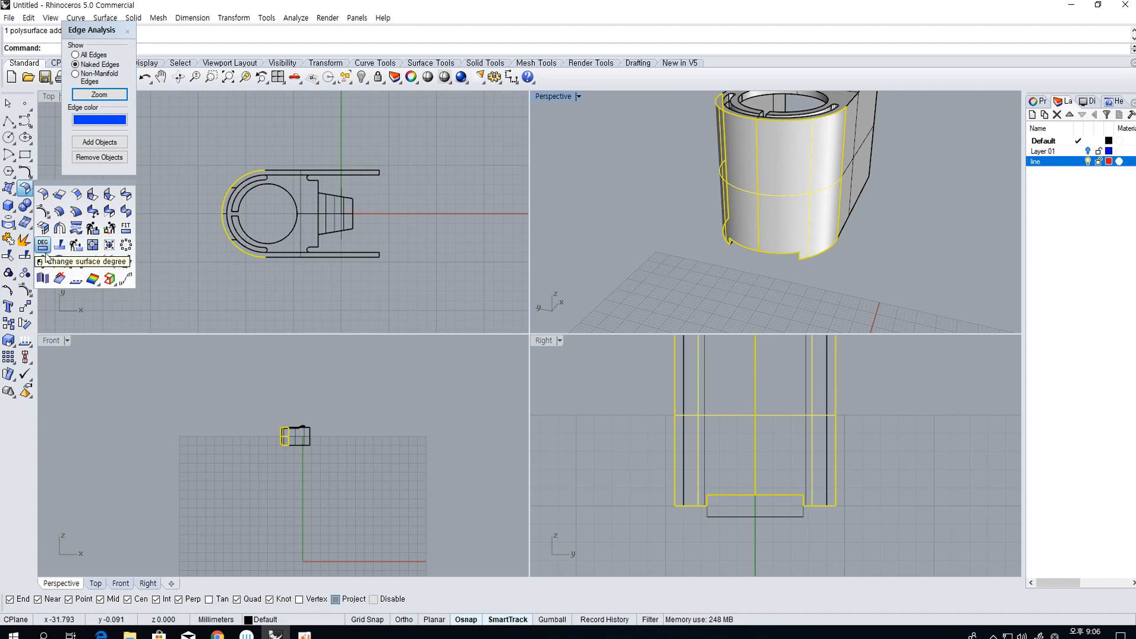
left_click(13, 224)
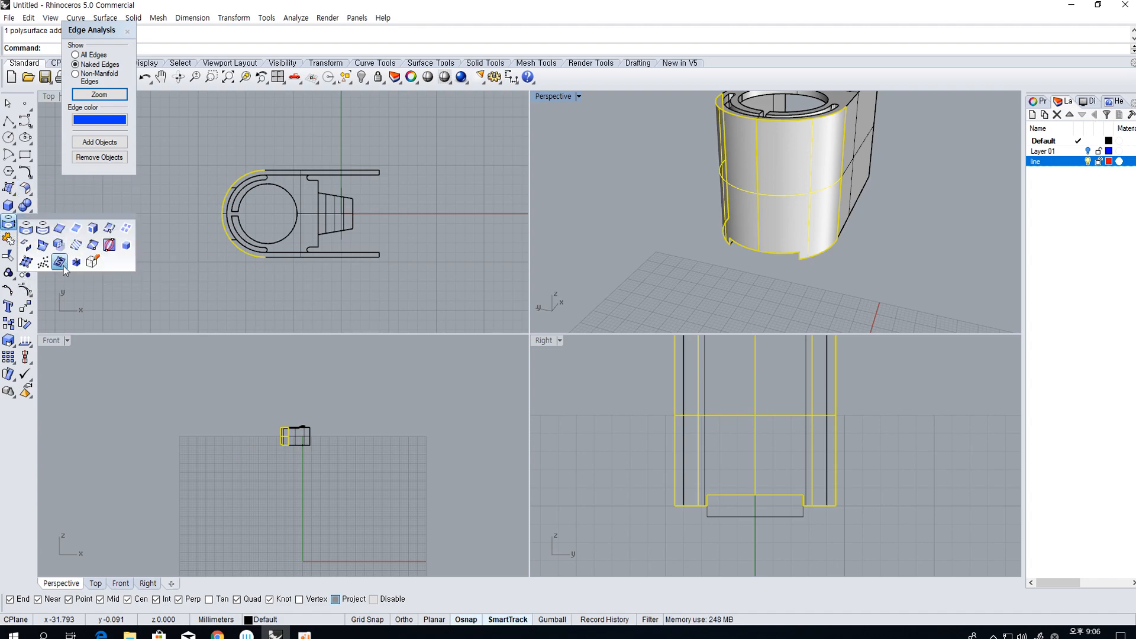
left_click(61, 262)
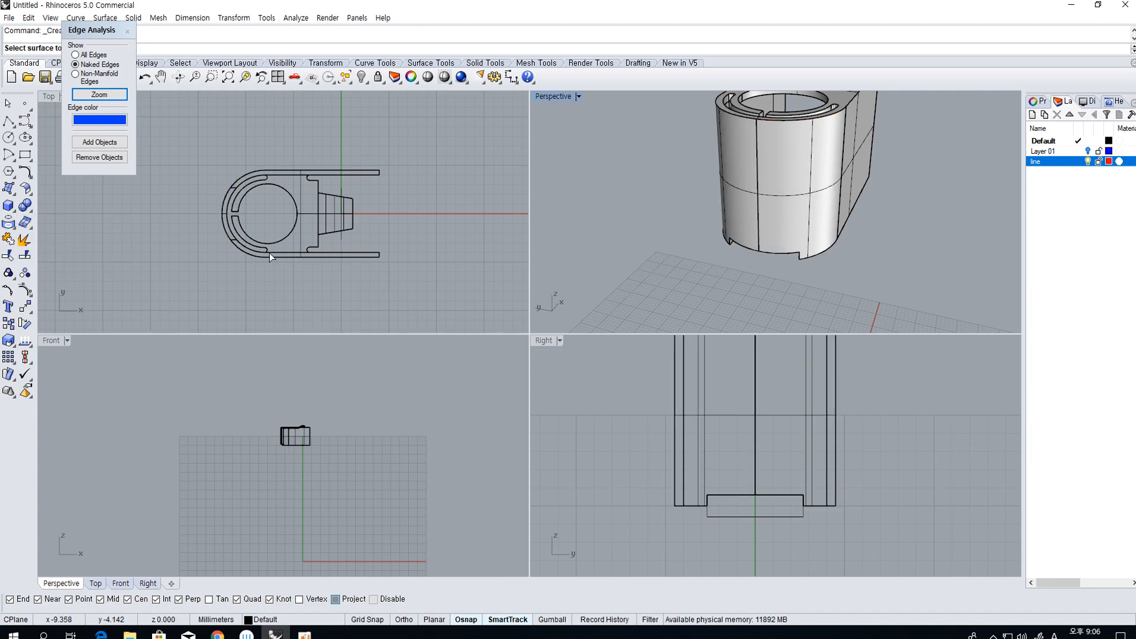
left_click(731, 191)
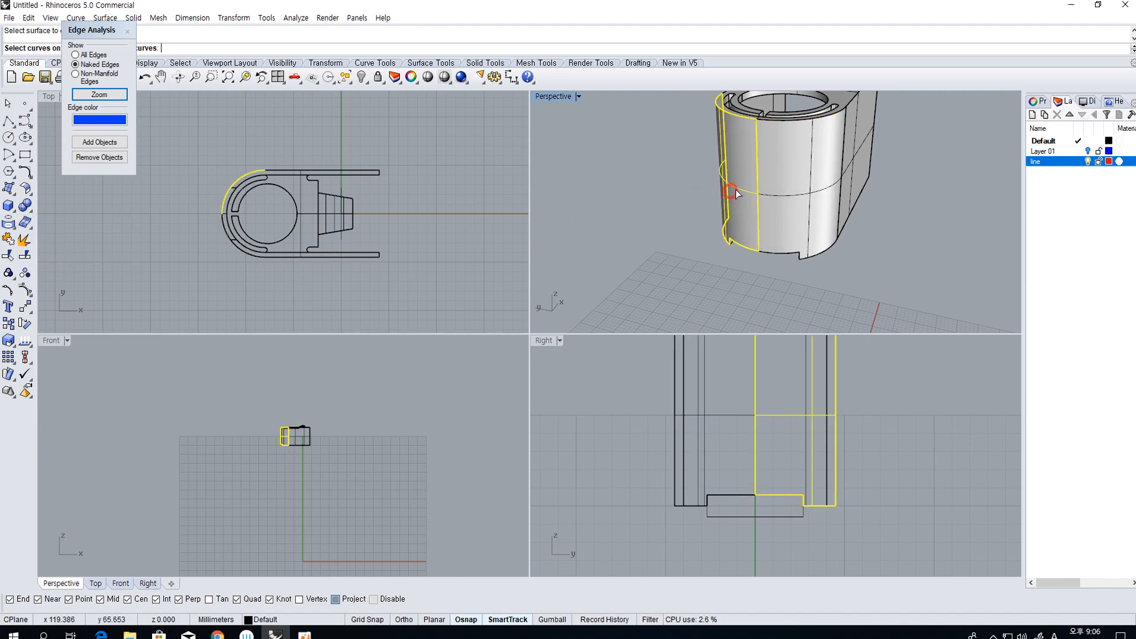
right_click(772, 198)
Delete the UV curves generated from the outer wall
scroll(770, 224, "down", 6)
right_click_drag(822, 246, 656, 261)
scroll(333, 231, "down", 8)
right_click_drag(552, 228, 847, 261)
key("Delete")
right_click_drag(738, 259, 895, 199)
scroll(763, 218, "up", 10)
scroll(767, 440, "down", 8)
right_click_drag(764, 434, 746, 457)
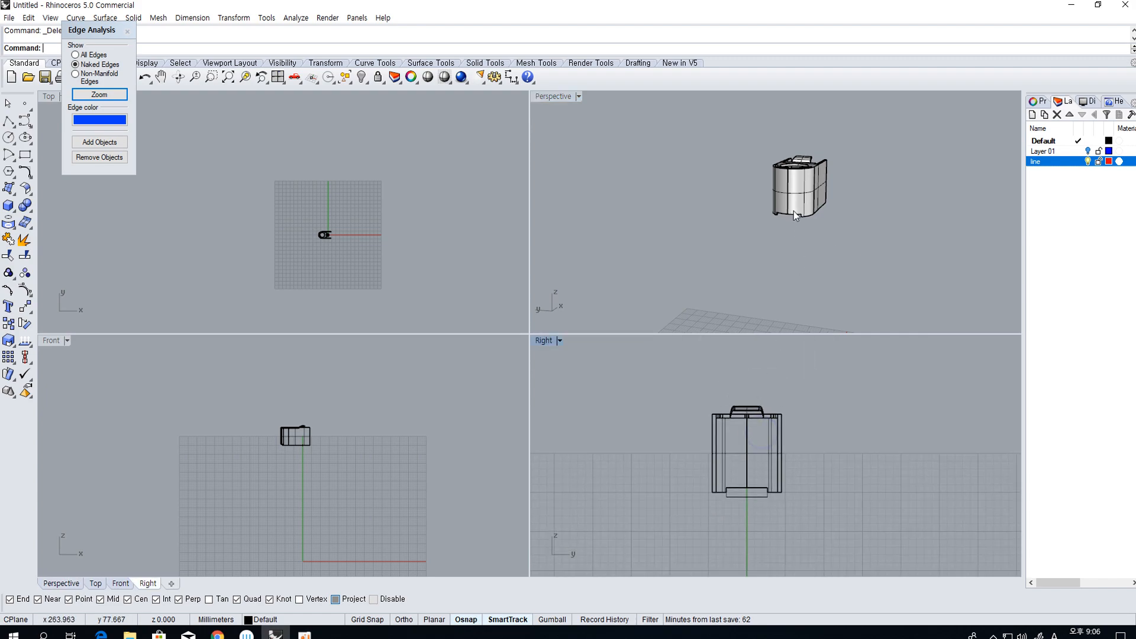
Create the text "- +" as 10 mm high Arial curves and place it beside the head piece in the Right view
left_click(785, 198)
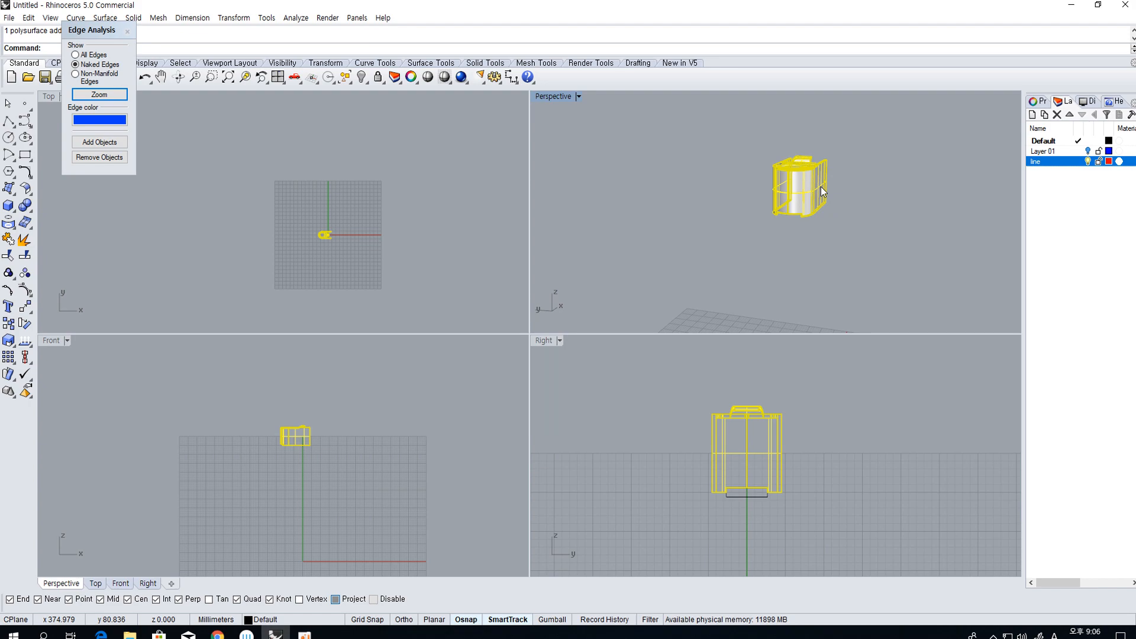
left_click(875, 268)
scroll(765, 448, "up", 3)
left_click(764, 432)
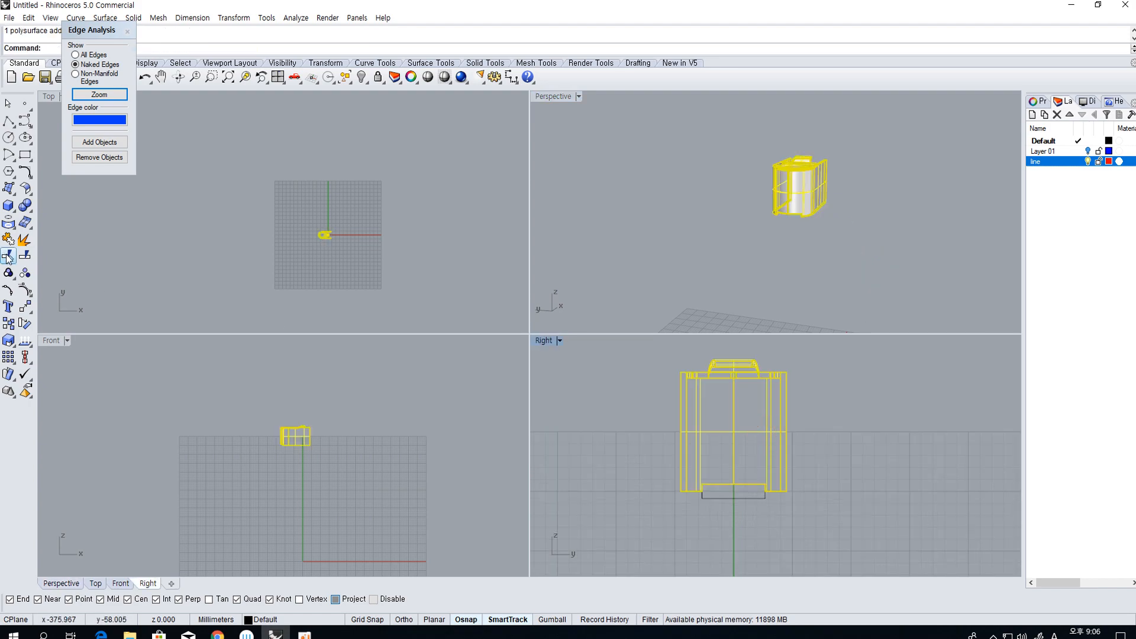
left_click(8, 306)
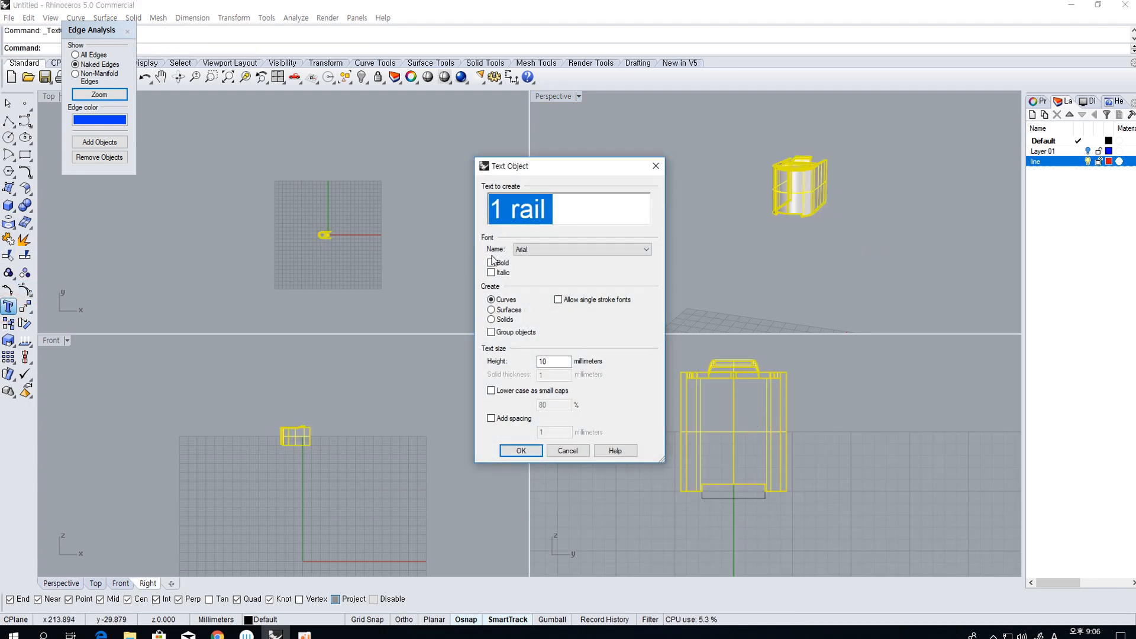
key("BackSpace")
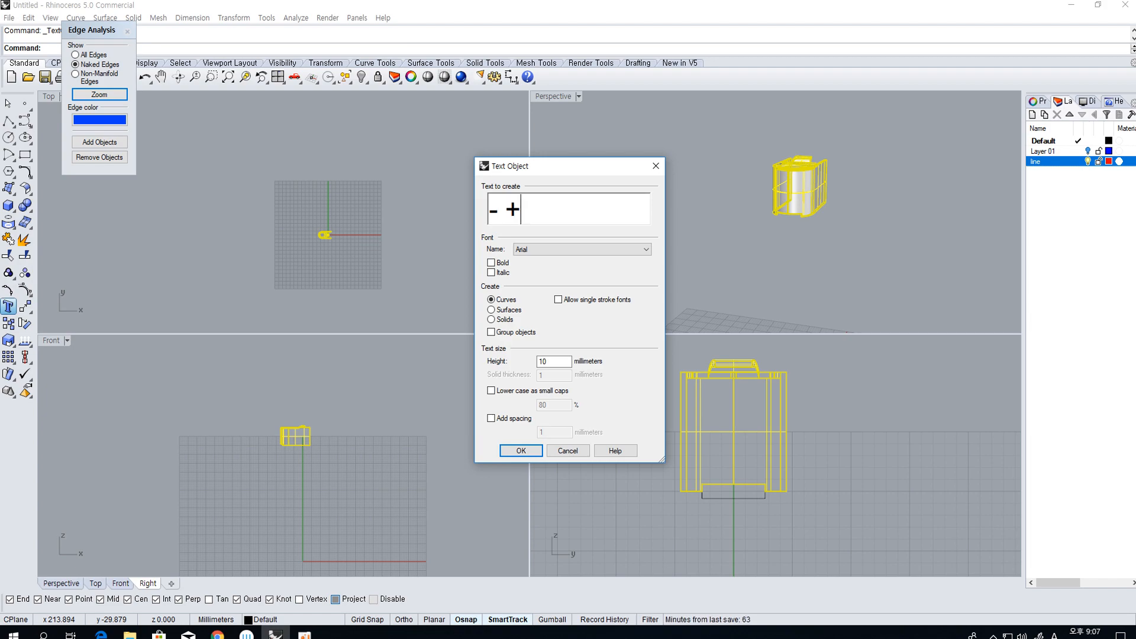
key("Return")
left_click(806, 537)
scroll(891, 506, "down", 2)
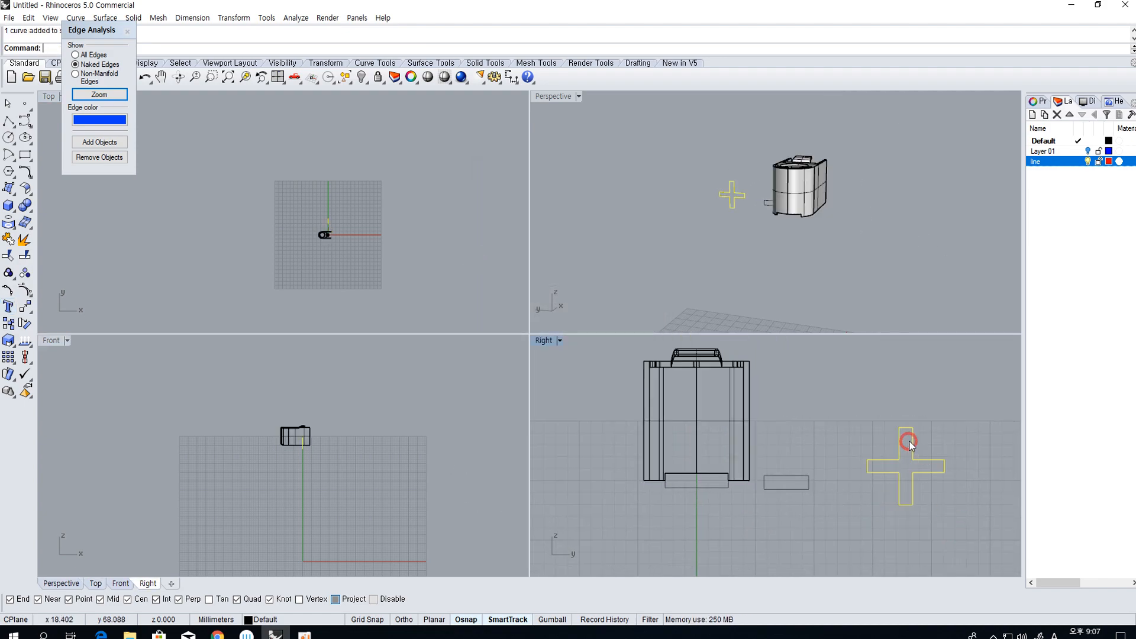
Scale the minus and plus curves down together to small marks in the Right view
left_click_drag(759, 394, 970, 527)
left_click(10, 340)
left_click(869, 466)
left_click(590, 486)
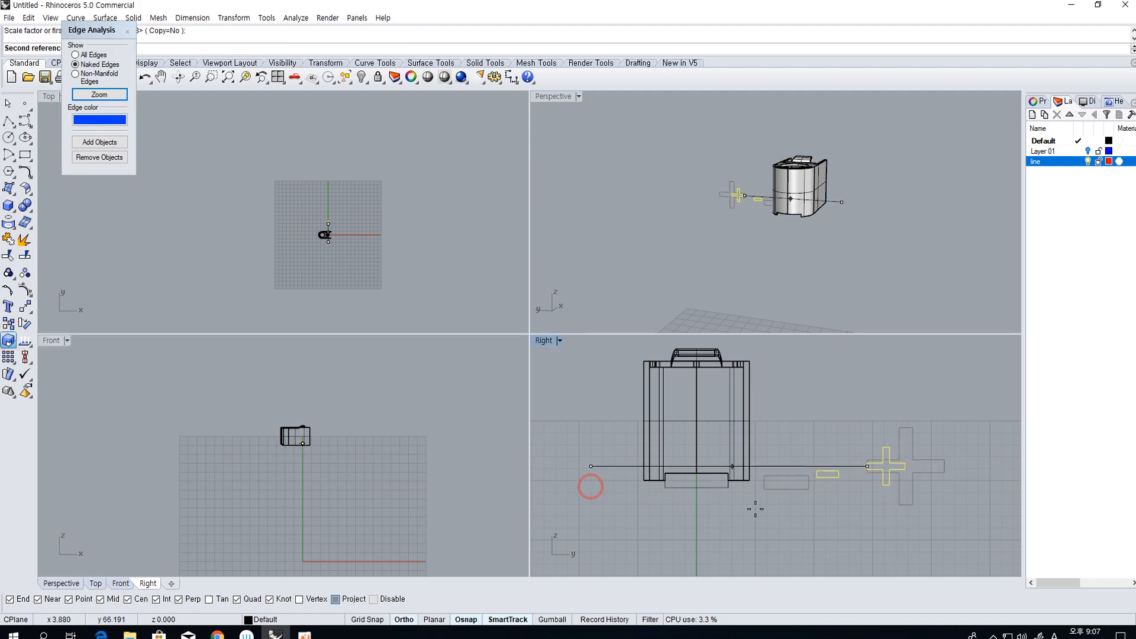
left_click(834, 502)
scroll(849, 476, "up", 2)
Move the minus and plus curves onto the head piece, just above its lower notch
left_click_drag(862, 460, 583, 456)
left_click_drag(763, 471, 662, 453)
scroll(659, 456, "up", 3)
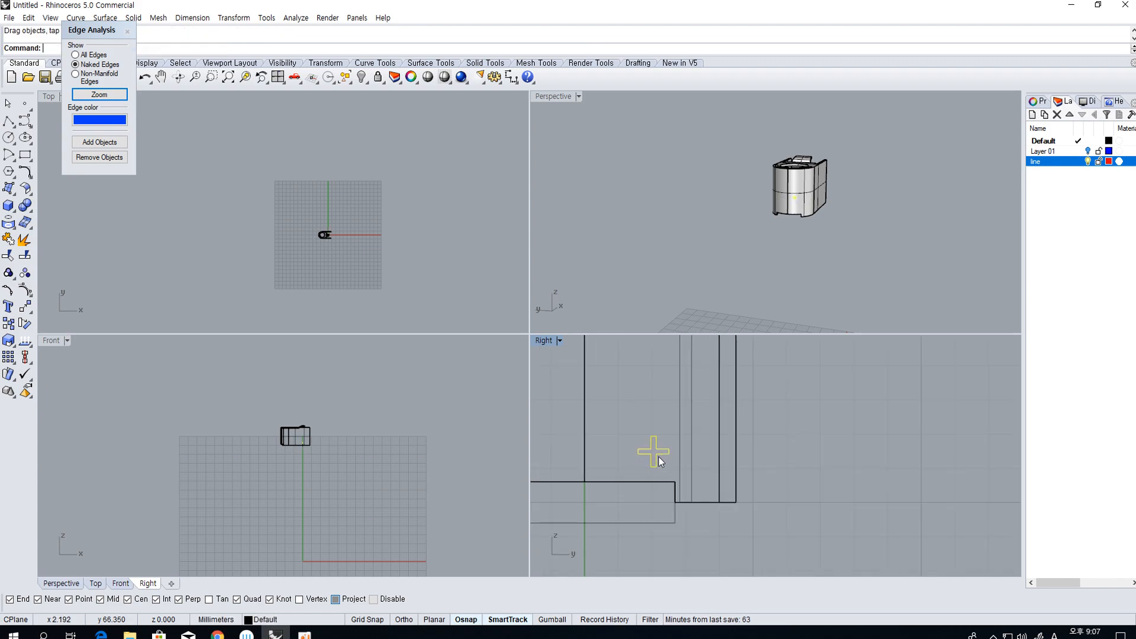
left_click(9, 341)
scroll(751, 438, "up", 3)
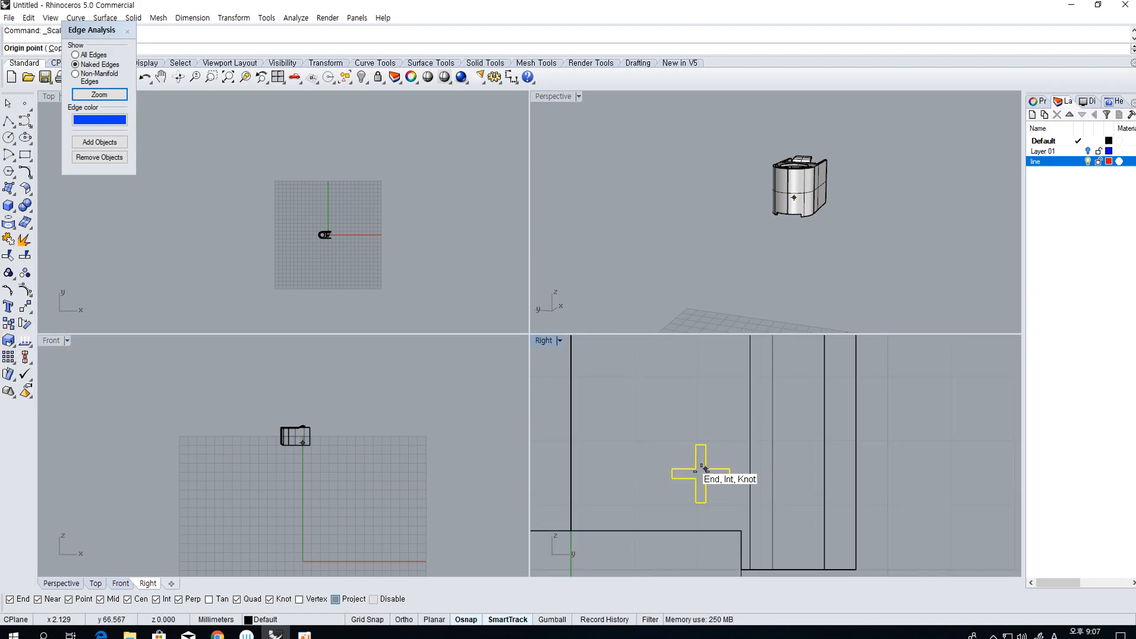
scroll(701, 478, "up", 6)
left_click(700, 472)
key("Escape")
Scale the plus curve down slightly so it better matches the minus
scroll(700, 473, "down", 2)
right_click(699, 477)
scroll(672, 466, "up", 3)
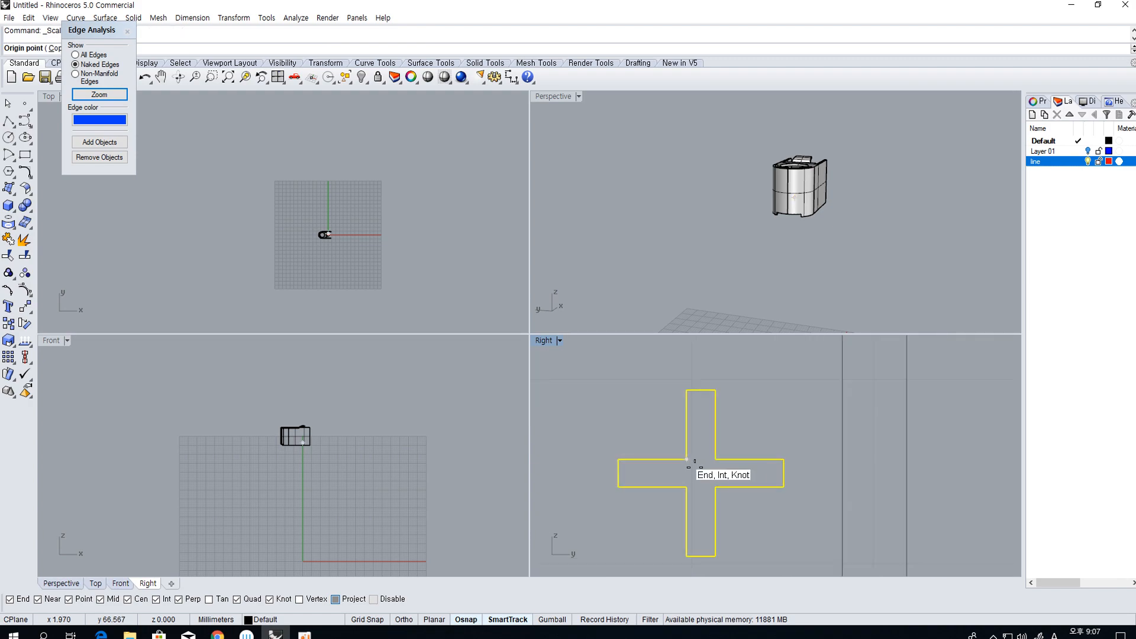
left_click(701, 390)
left_click(701, 472)
scroll(701, 473, "down", 3)
scroll(755, 493, "down", 6)
Position the minus and plus curves level with each other above opposite ends of the notch
left_click(915, 502, "shift")
left_click(862, 499, "shift")
scroll(716, 491, "down", 3)
left_click_drag(718, 491, 719, 497)
type("m")
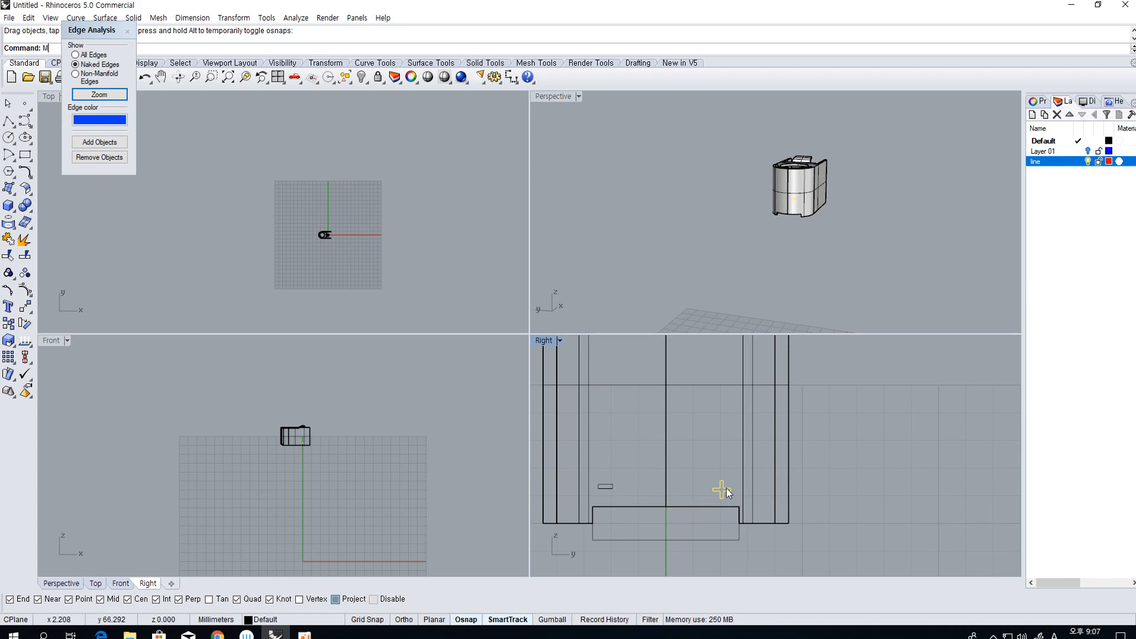
key("Return")
scroll(725, 487, "up", 2)
left_click(704, 490)
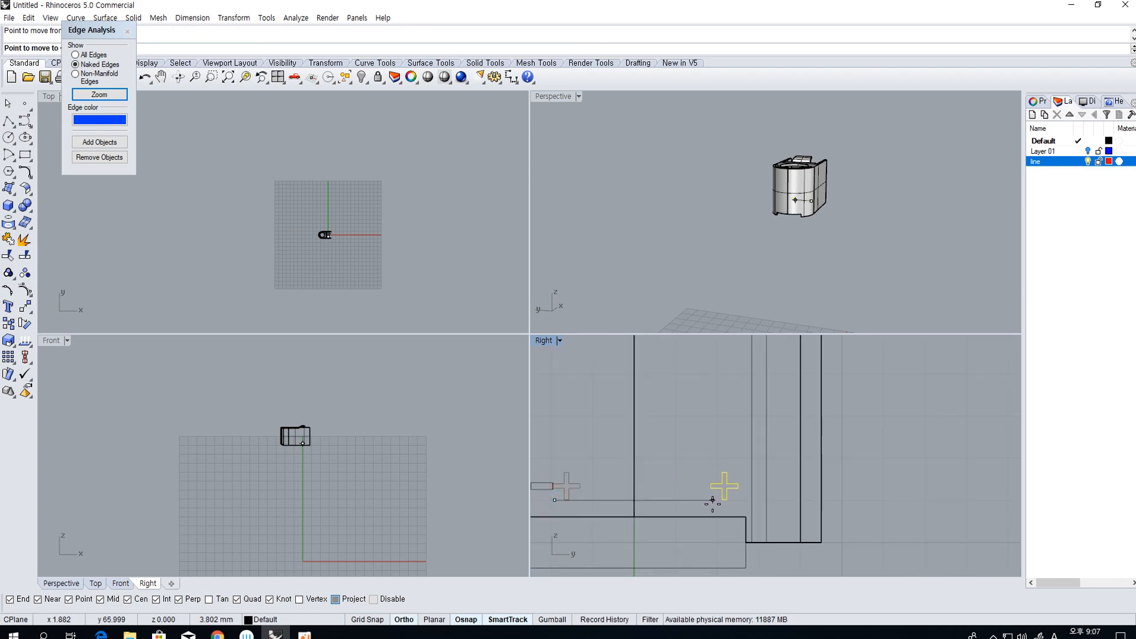
left_click(709, 500)
right_click_drag(608, 496, 647, 489)
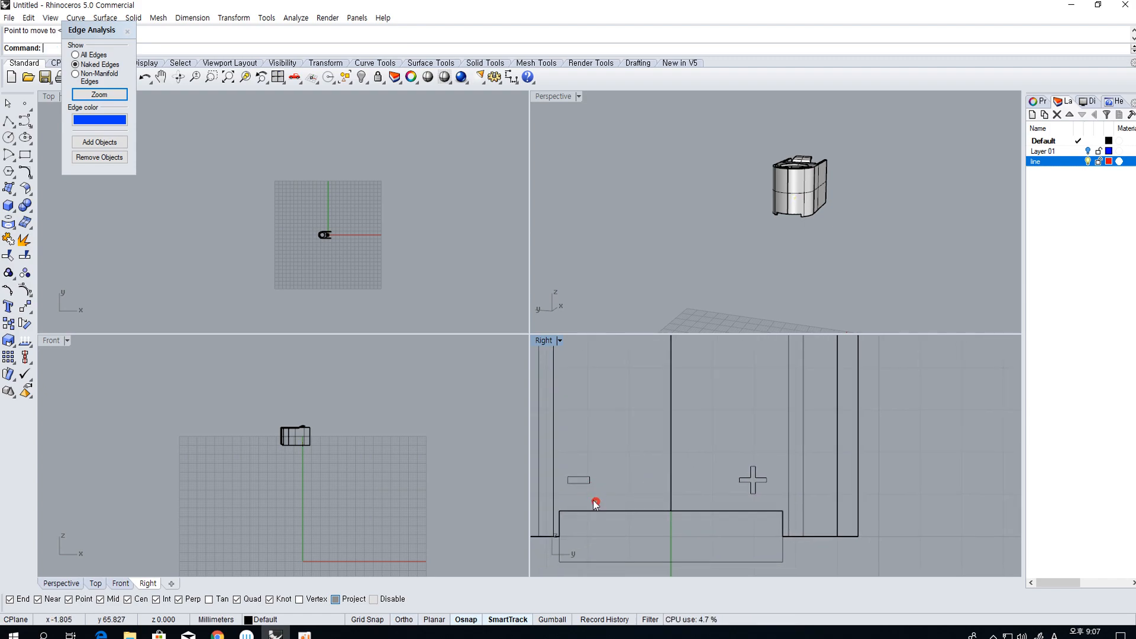
left_click(608, 483)
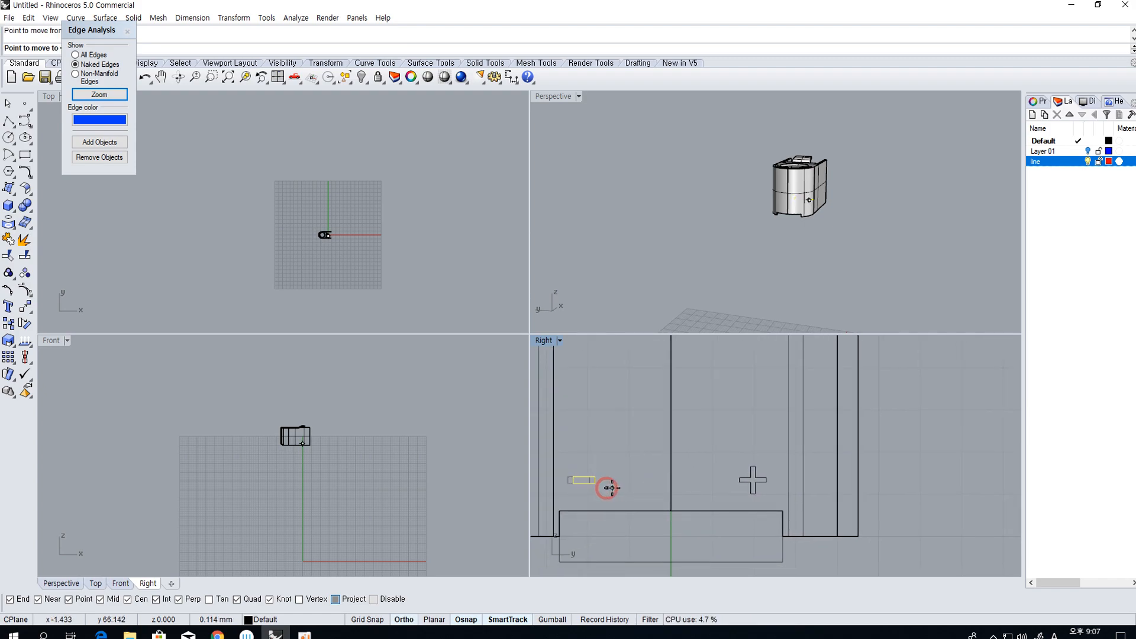
Project the minus and plus curves onto the head piece from the Right view
left_click(744, 487)
left_click(8, 223)
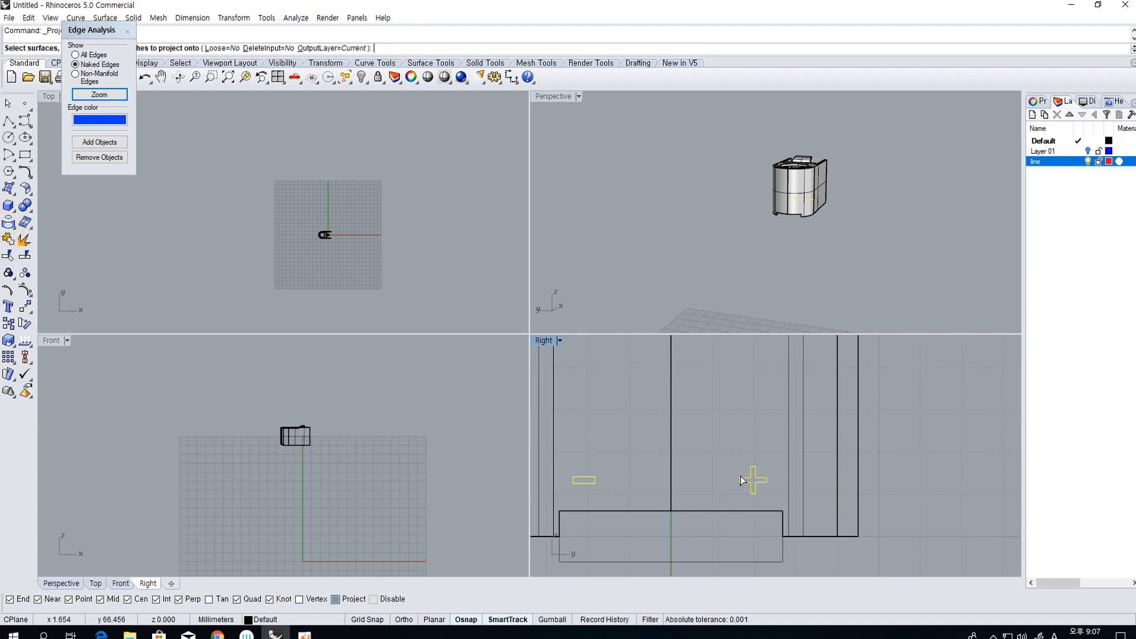
left_click(675, 441)
key("Return")
scroll(792, 219, "up", 5)
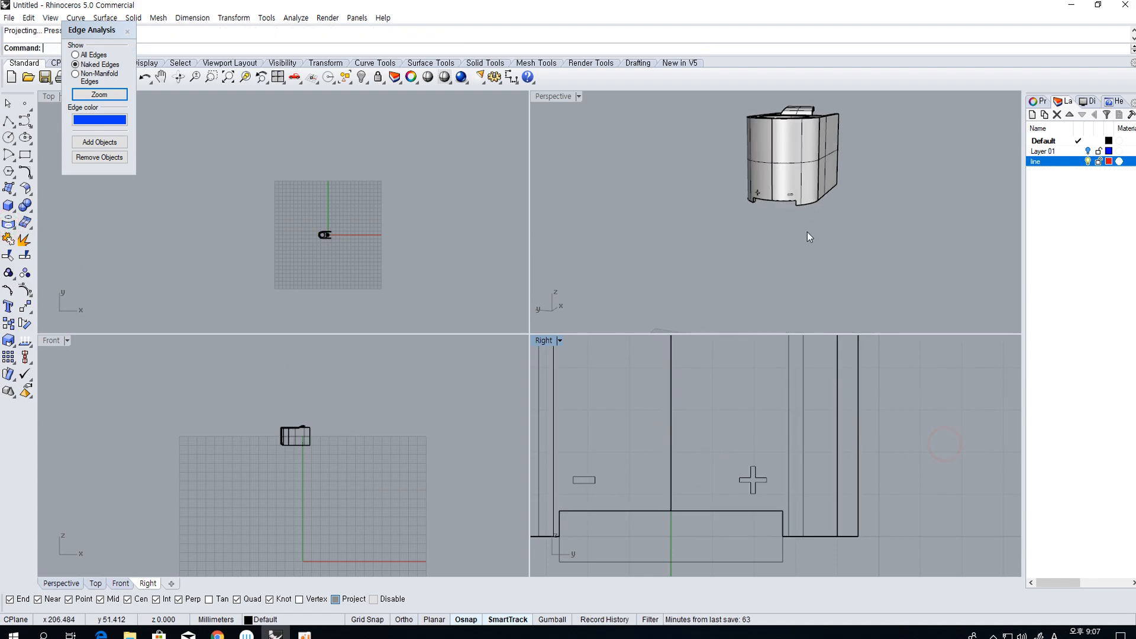
scroll(776, 202, "up", 3)
Split the head piece with the projected plus and minus curves, and delete the cut-out patches
left_click(716, 210)
left_click(826, 215)
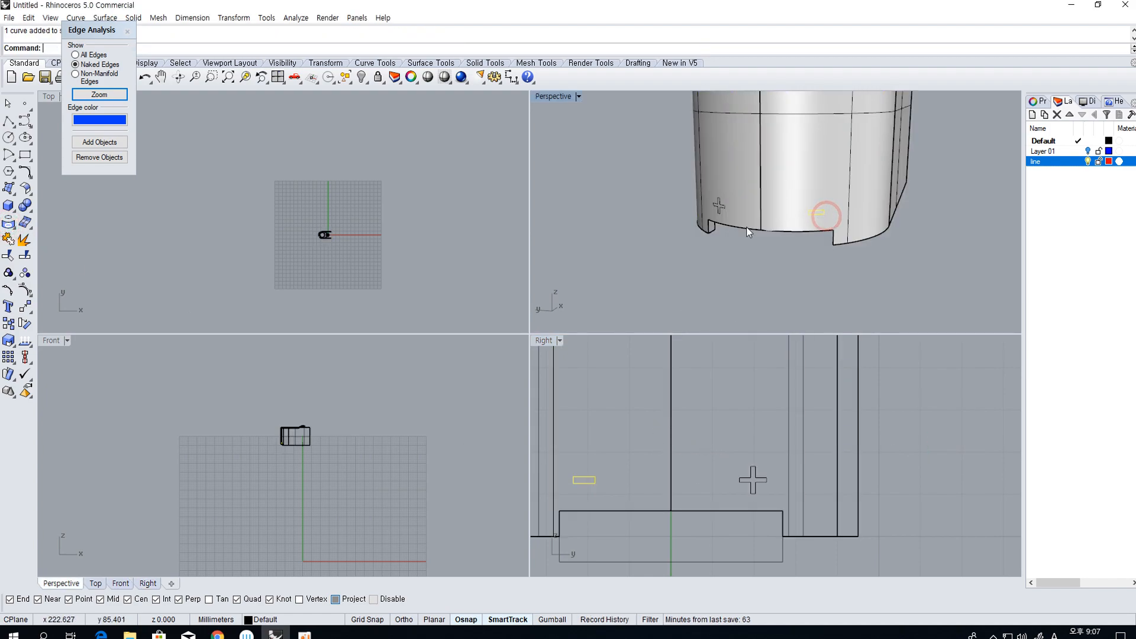
left_click(746, 163)
left_click(25, 255)
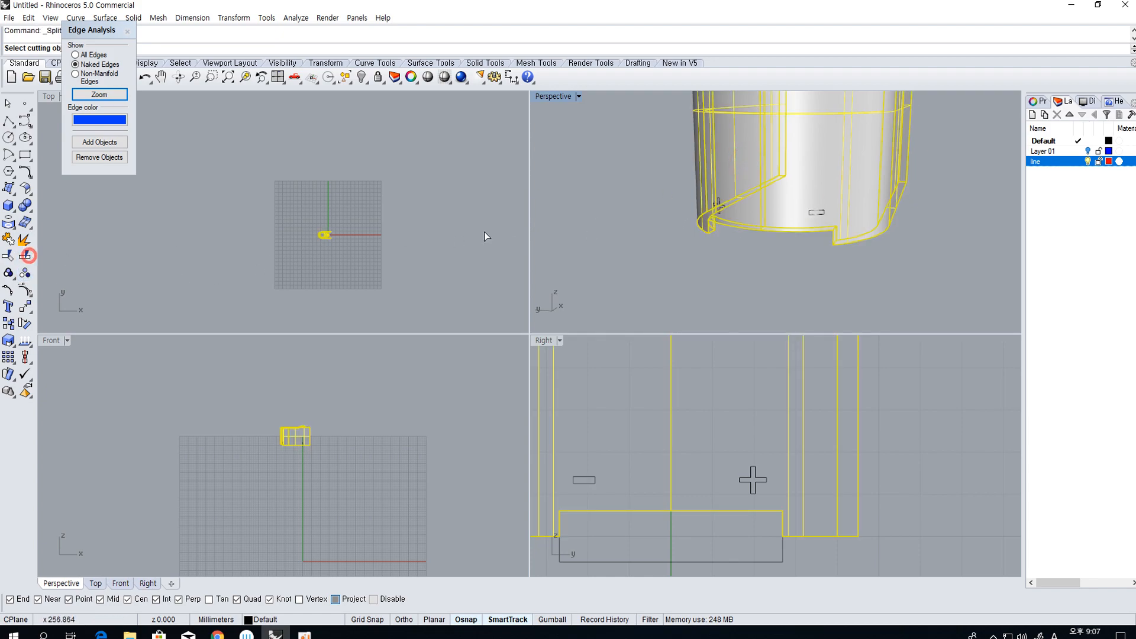
left_click(722, 205)
left_click(721, 204)
right_click_drag(780, 218, 889, 233)
right_click(822, 234)
left_click(824, 212, "ctrl")
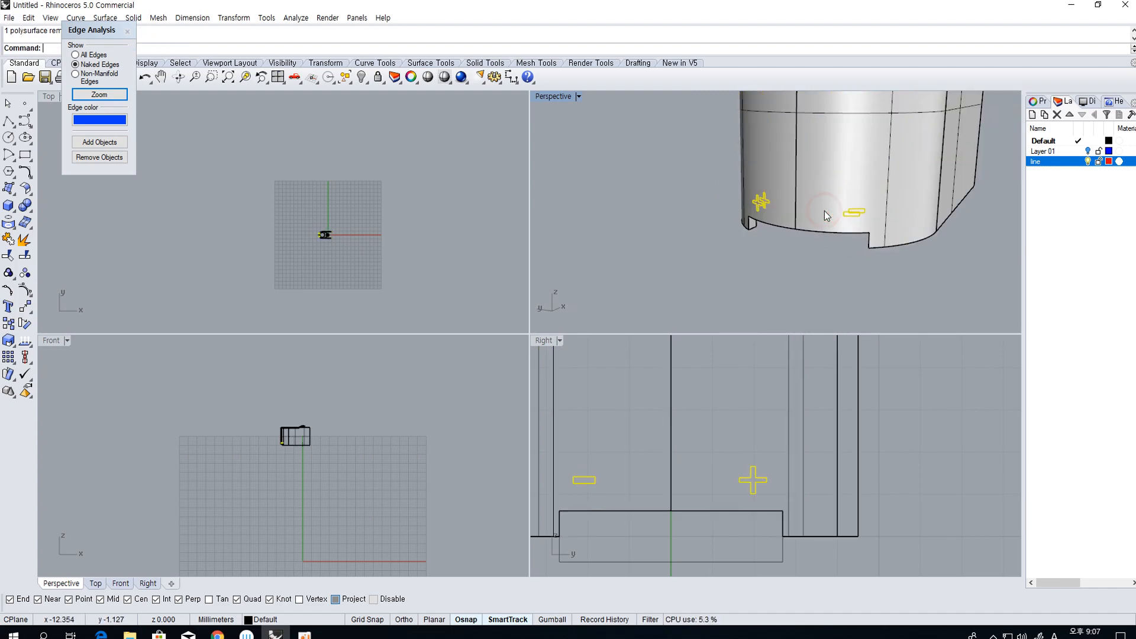
key("Delete")
Inspect the plus-shaped opening up close, and undo the patch deletion and the split
right_click_drag(817, 211, 735, 249)
scroll(716, 258, "up", 5)
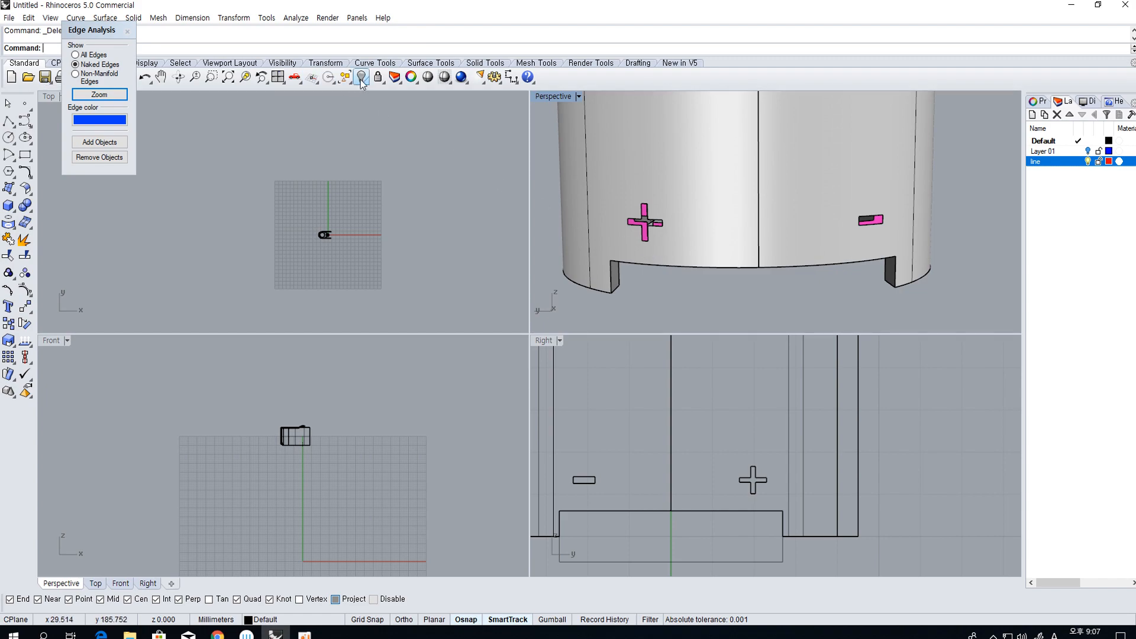
left_click(220, 77)
left_click_drag(635, 183, 735, 250)
right_click_drag(736, 249, 778, 286)
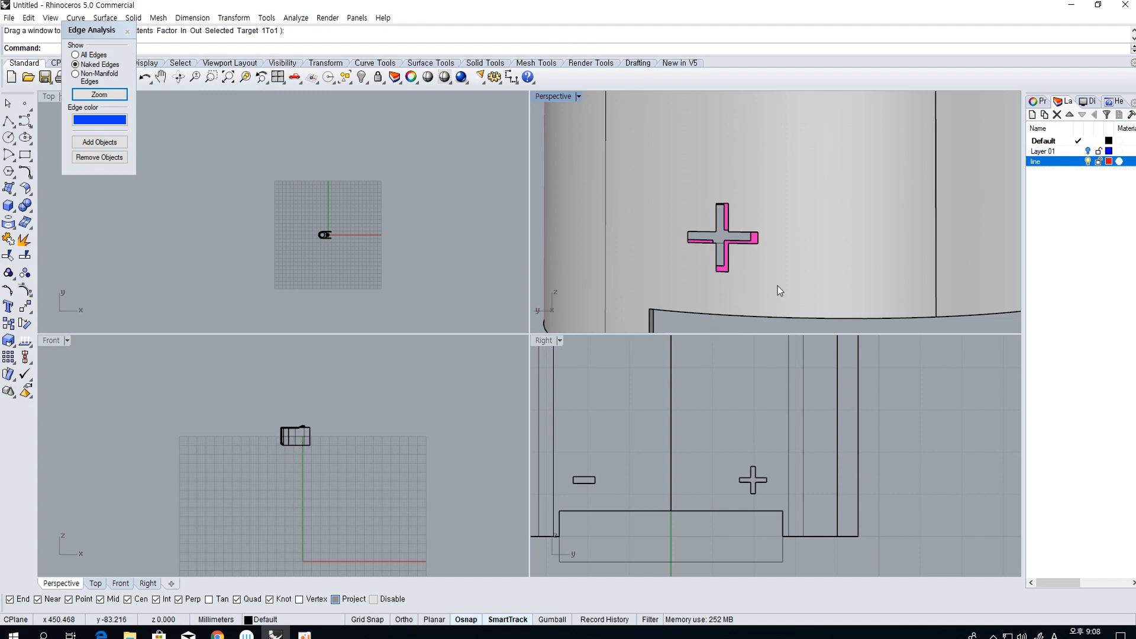
key("ctrl+z")
key("ctrl+z")
Split the head piece again with the projected plus and minus curves on its outer wall
scroll(776, 284, "down", 6)
right_click_drag(868, 296, 852, 295)
left_click(950, 257)
right_click(780, 253)
left_click(755, 259, "shift")
left_click(754, 382)
scroll(734, 473, "up", 2)
left_click(747, 480)
left_click(769, 274)
left_click(754, 261)
right_click(803, 282)
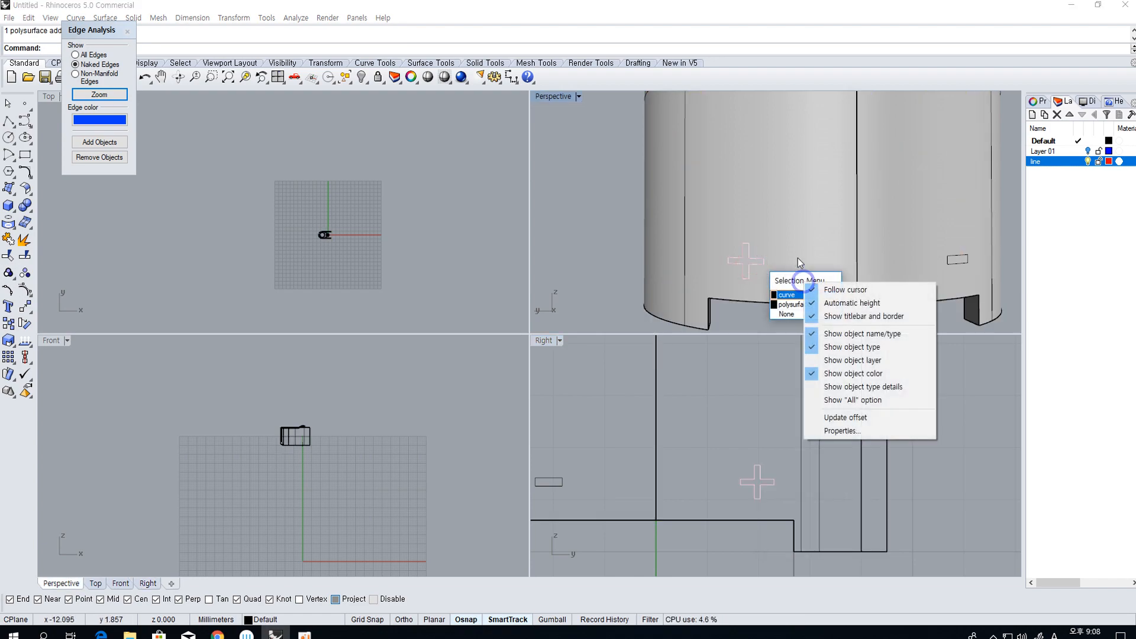
left_click(797, 250)
left_click(24, 255)
left_click(752, 257)
left_click(950, 259)
right_click(950, 258)
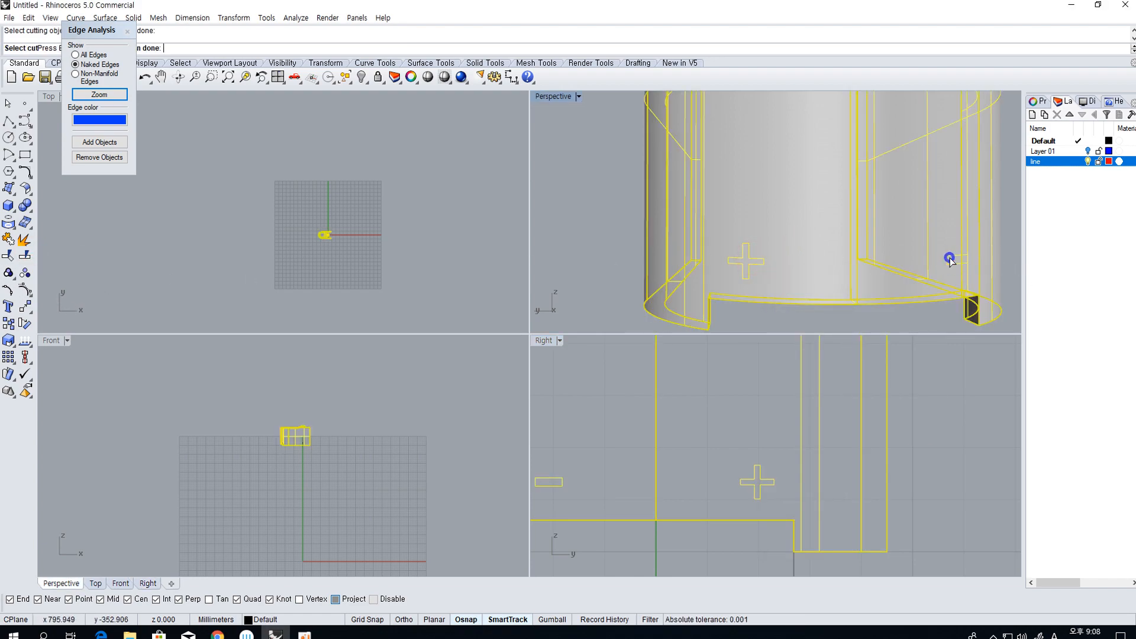
Offset the plus-shaped surface outward by 0.1 mm as a solid, deleting the input surface
left_click(744, 259)
left_click(746, 264)
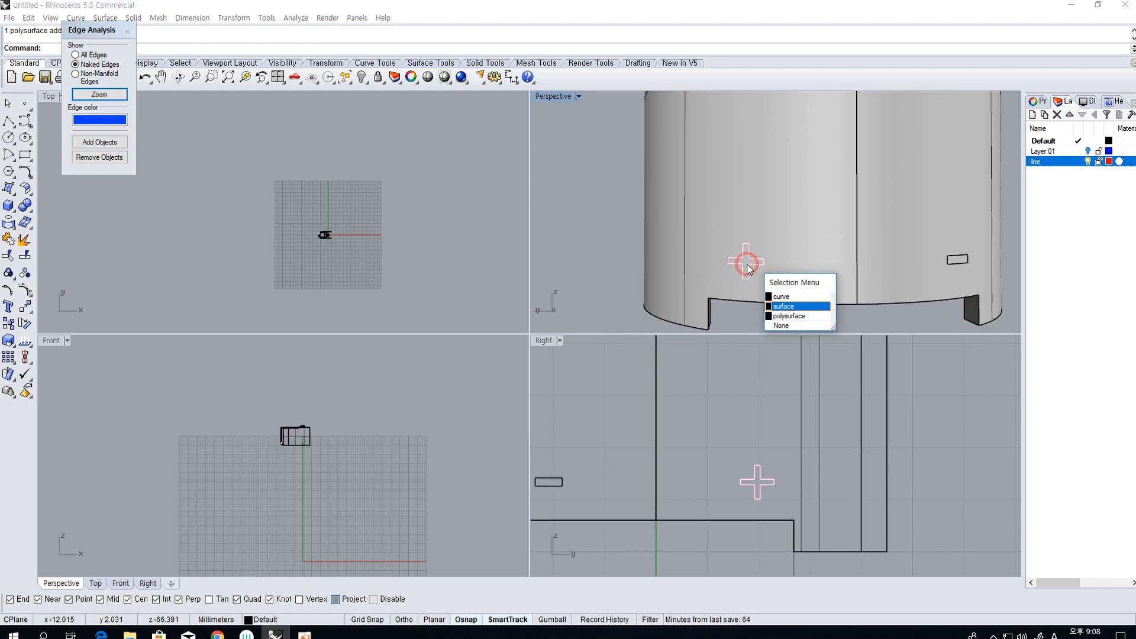
left_click(798, 306)
scroll(273, 246, "up", 6)
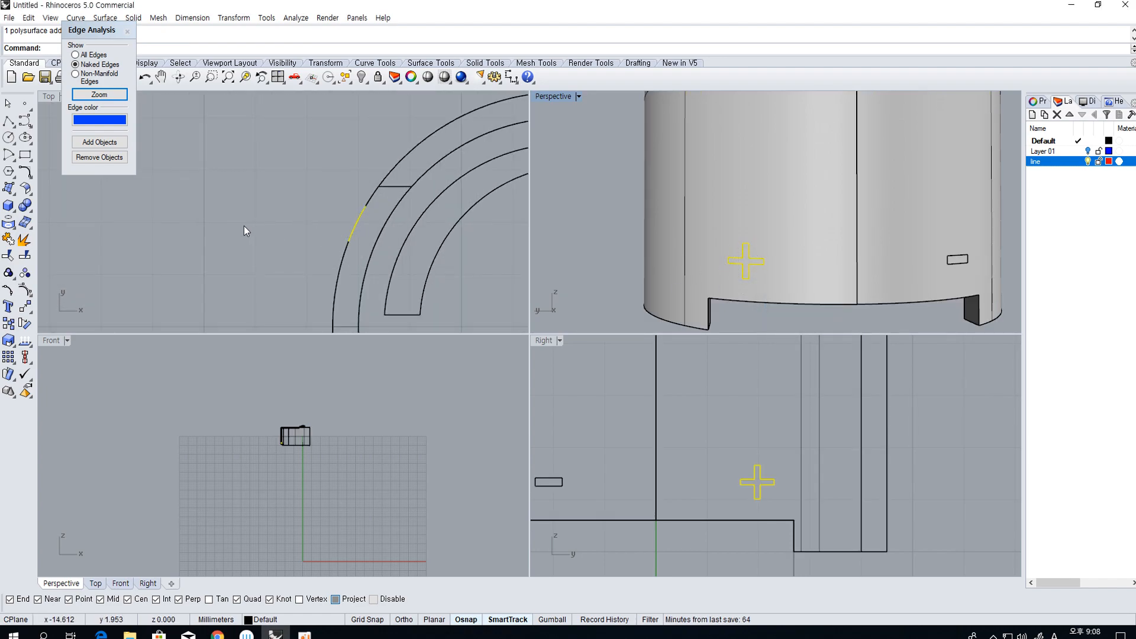
left_click(25, 191)
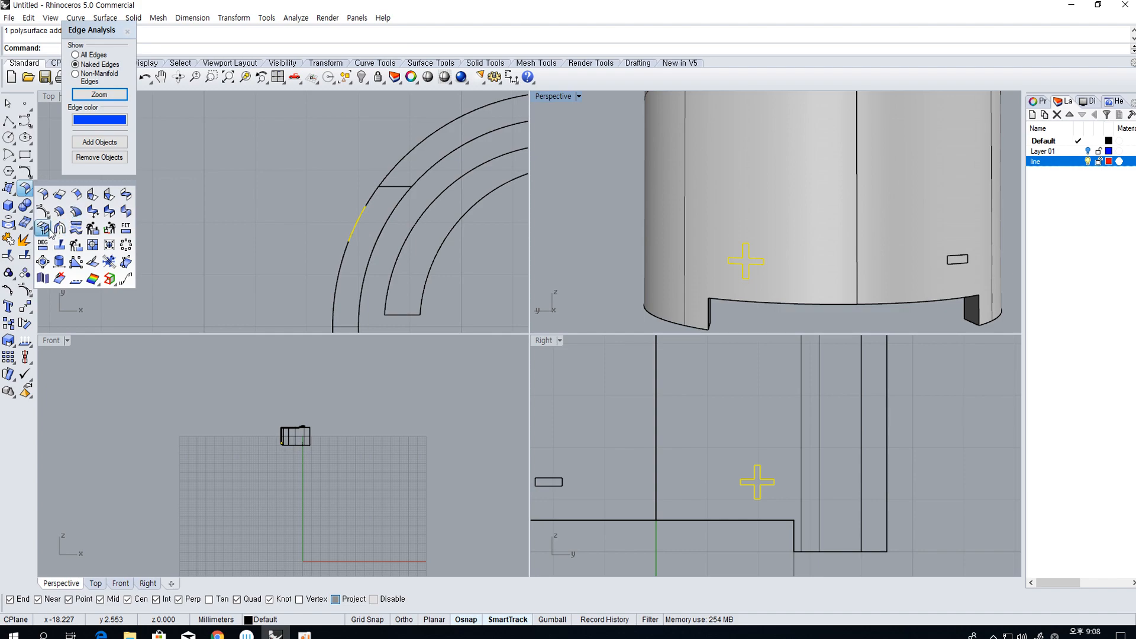
left_click(75, 212)
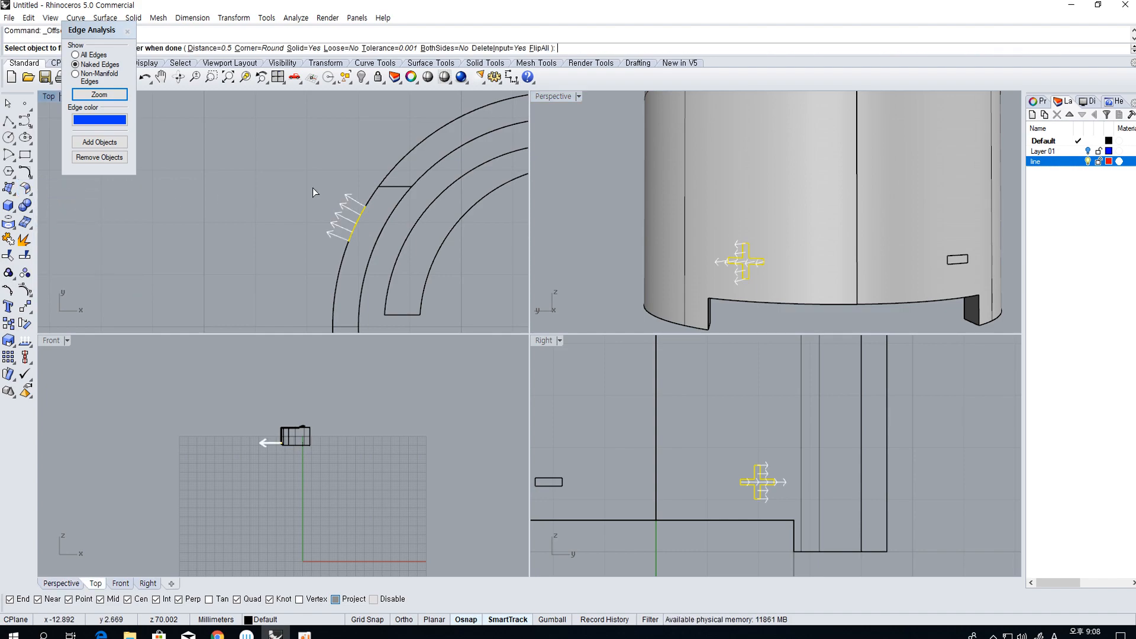
key("Return")
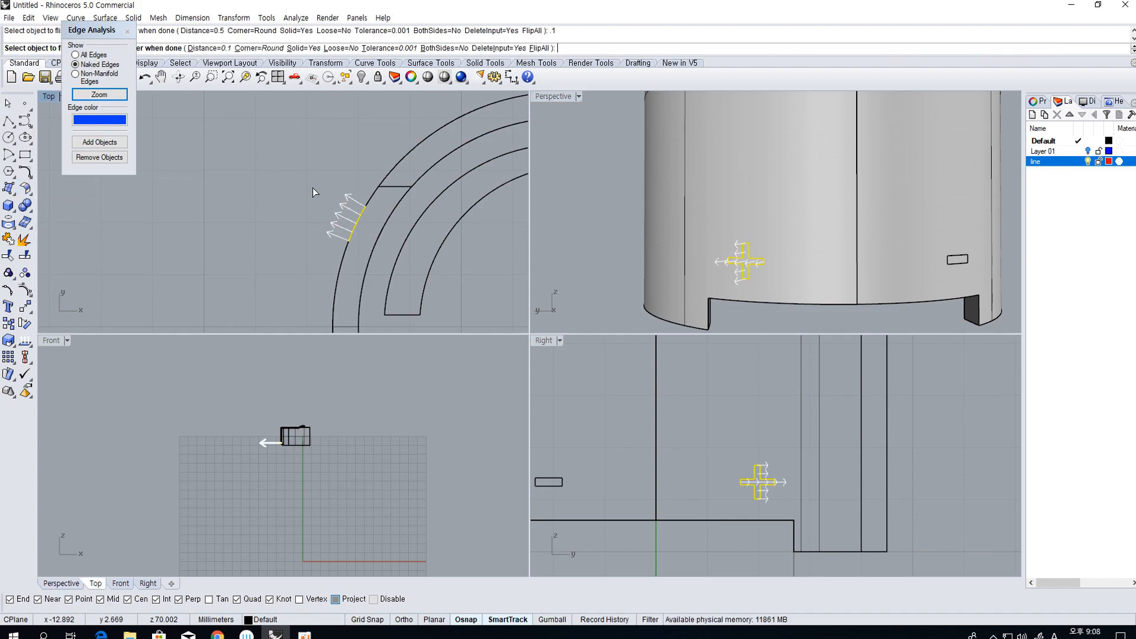
right_click(312, 187)
Offset the minus-shaped surface outward by 0.1 mm as a solid, deleting the input surface
left_click(960, 260)
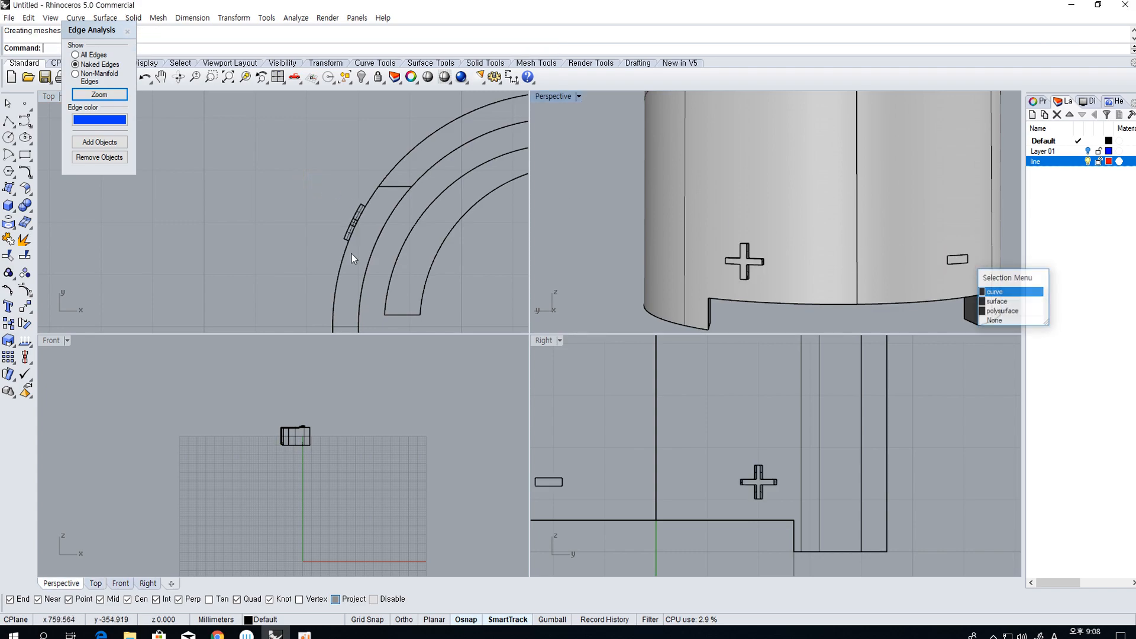
key("Escape")
key("space")
scroll(307, 278, "down", 2)
right_click_drag(307, 278, 293, 189)
scroll(293, 189, "down", 2)
left_click(935, 262)
left_click(962, 261)
left_click(961, 261)
right_click(961, 261)
right_click(961, 260)
right_click(374, 294)
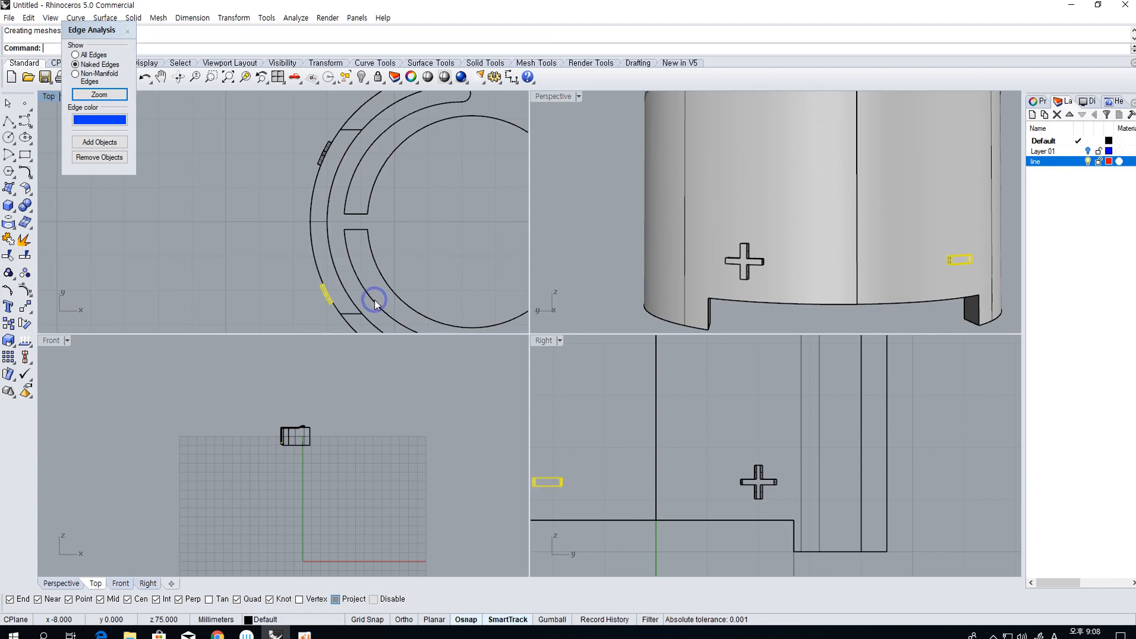
Try to move the raised plus solid, and undo the outward offset of the minus-shaped surface
left_click(862, 256)
left_click(774, 266)
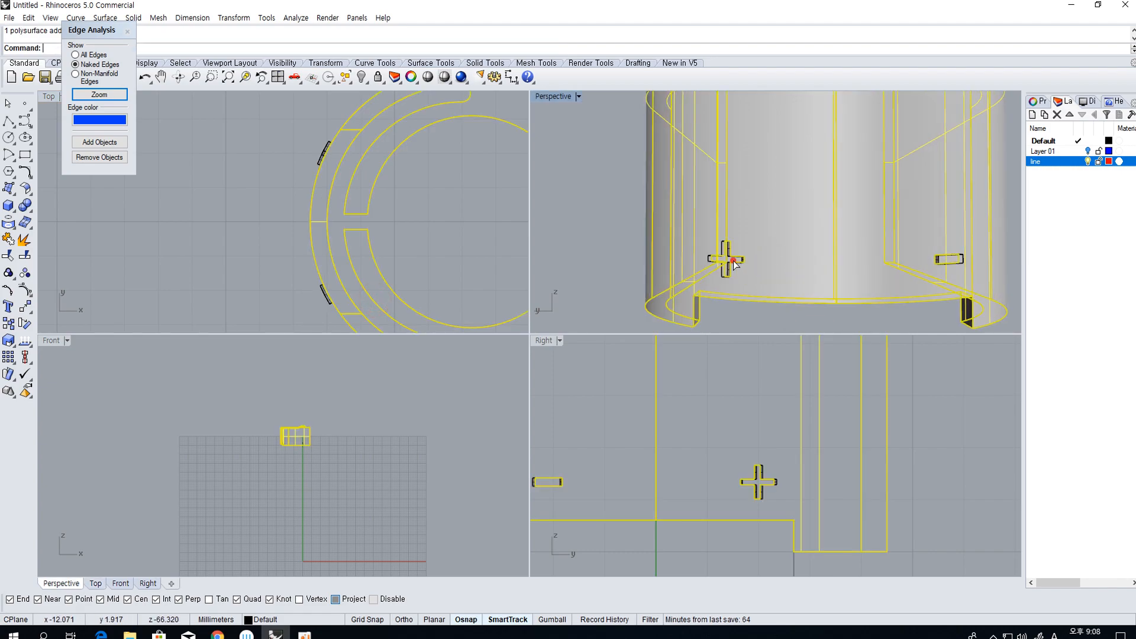
left_click(733, 261)
type("m")
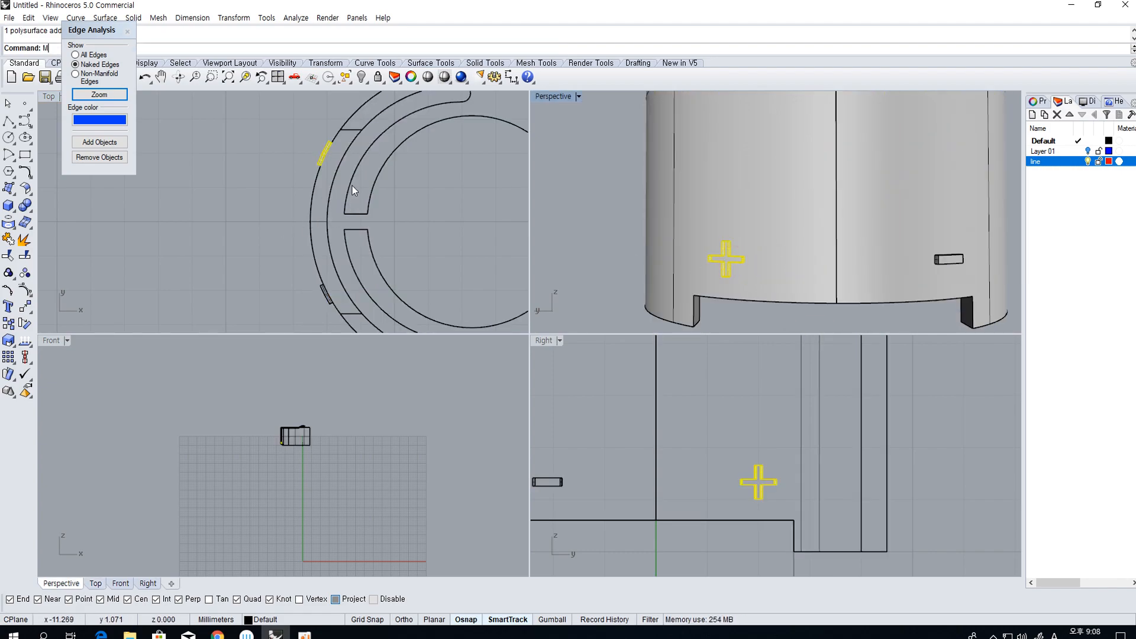
key("Return")
scroll(330, 155, "up", 2)
key("Escape")
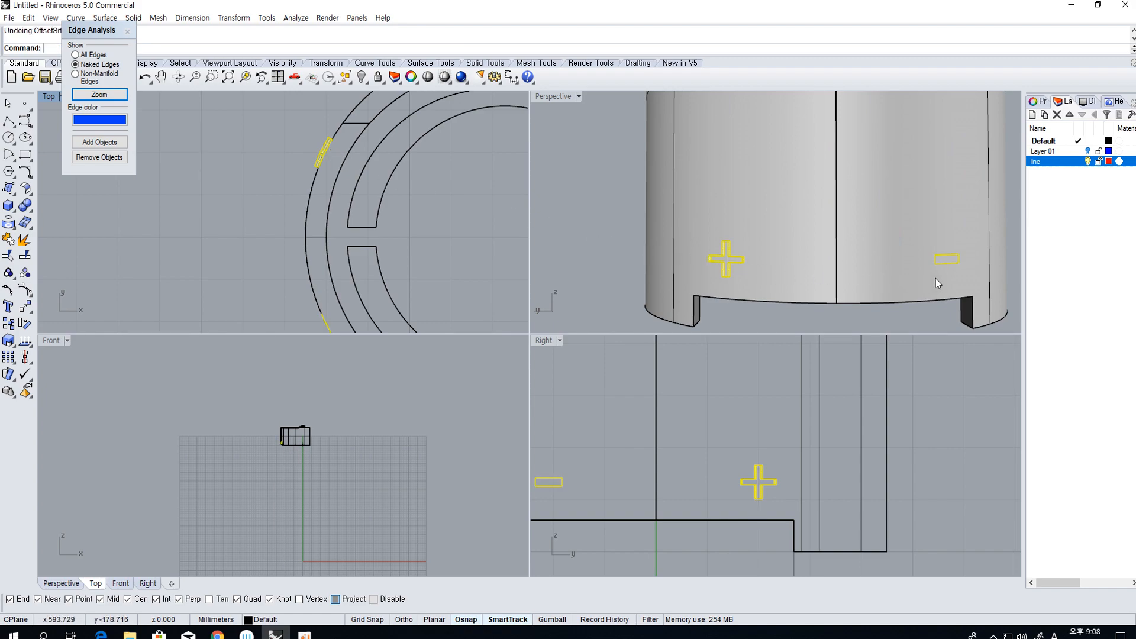
Undo the outward offset of the plus-shaped surface
left_click(942, 278)
left_click(726, 259)
key("Return")
scroll(343, 165, "up", 4)
type("offset")
key("Return")
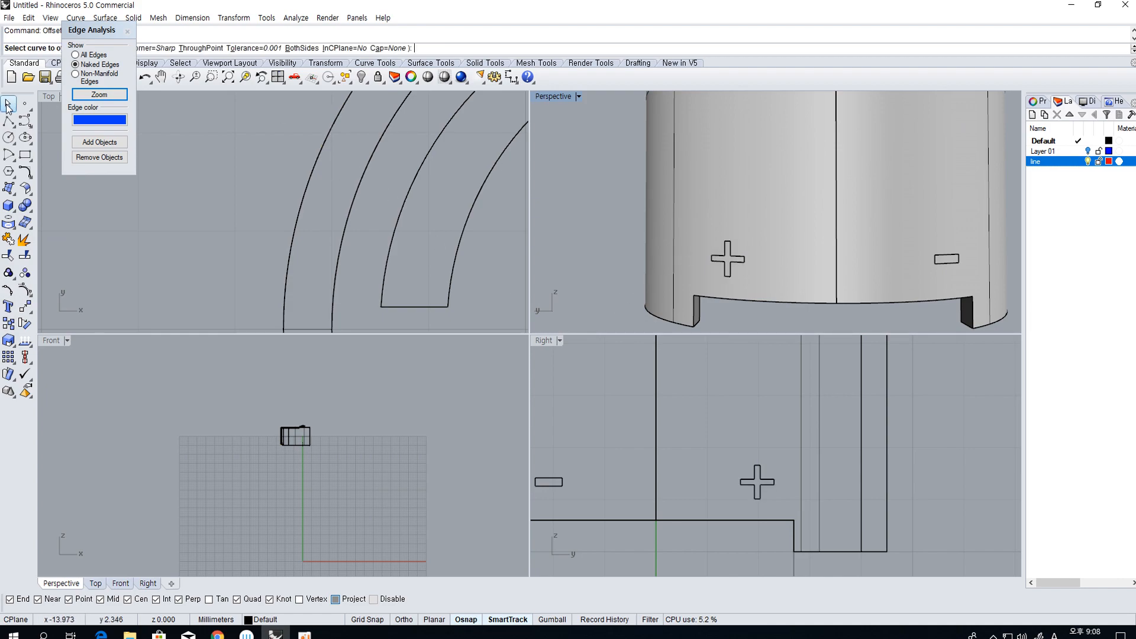
Offset the plus-shaped surface inward by 0.1 mm as a solid, deleting the input surface
left_click(25, 189)
left_click(59, 213)
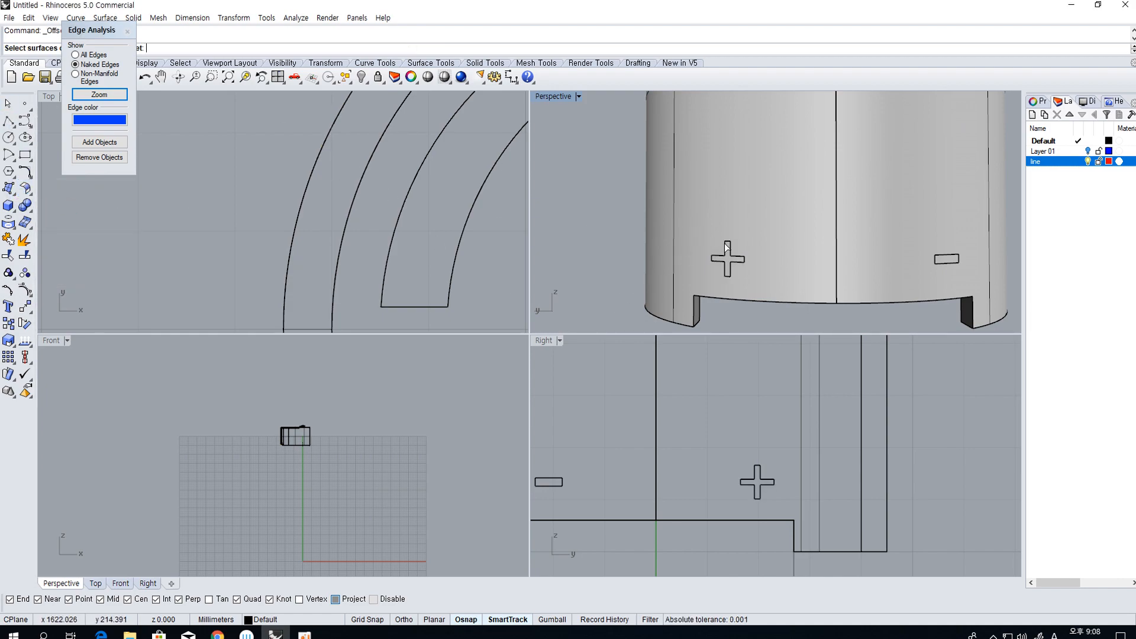
left_click(729, 257)
right_click(337, 171)
right_click(335, 166)
Offset the minus-shaped surface inward by 0.1 mm as a solid, deleting the input surface
left_click(953, 261)
left_click(953, 261)
right_click(953, 261)
right_click(244, 251)
scroll(244, 251, "down", 12)
right_click_drag(269, 304, 272, 235)
left_click(276, 253)
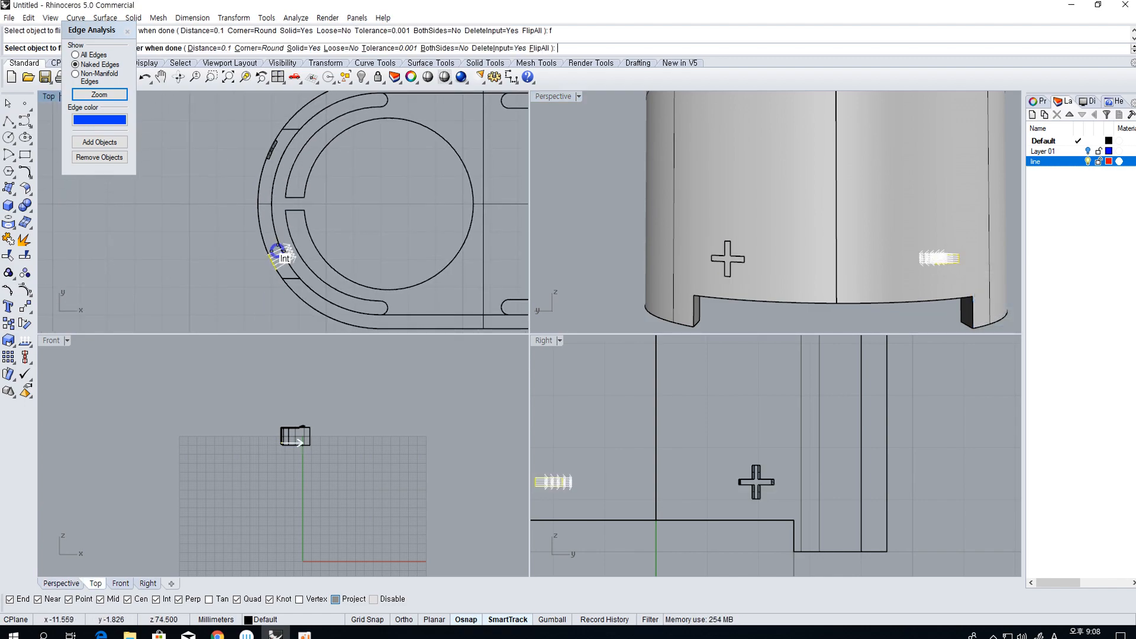
right_click(280, 253)
Extract the outer face of the minus-shaped solid and delete it to open the recess
scroll(885, 245, "up", 4)
right_click_drag(974, 276, 883, 271, "shift")
left_click(943, 268)
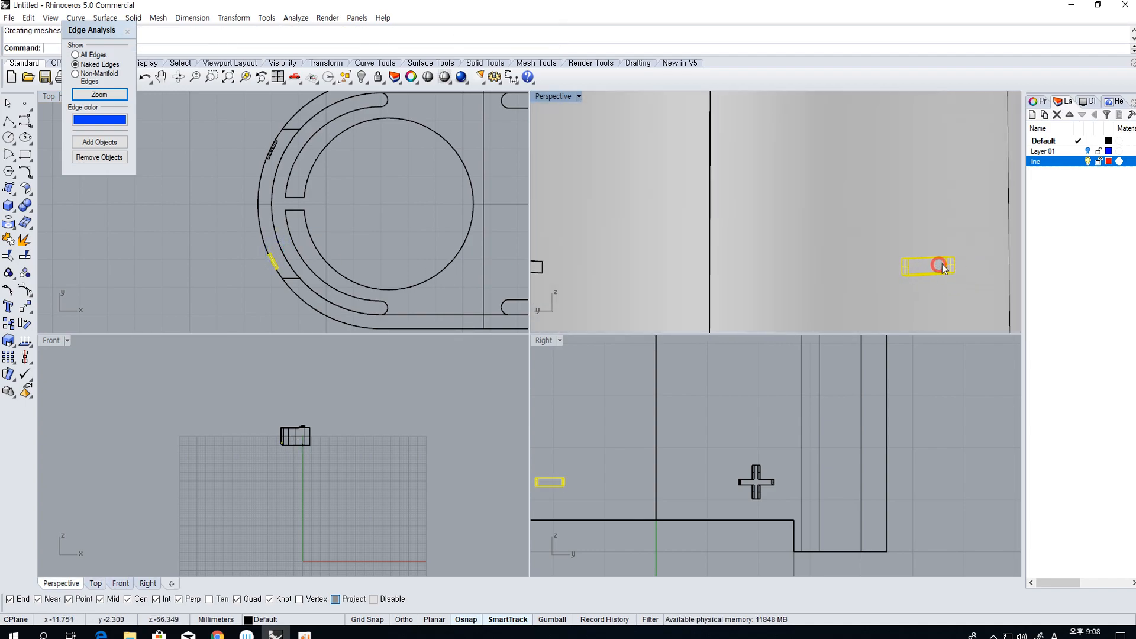
right_click(19, 243)
left_click(931, 265)
right_click(931, 265)
key("Delete")
Extract the outer face of the plus-shaped solid and delete it to open the recess
scroll(846, 275, "down", 8)
scroll(659, 280, "up", 7)
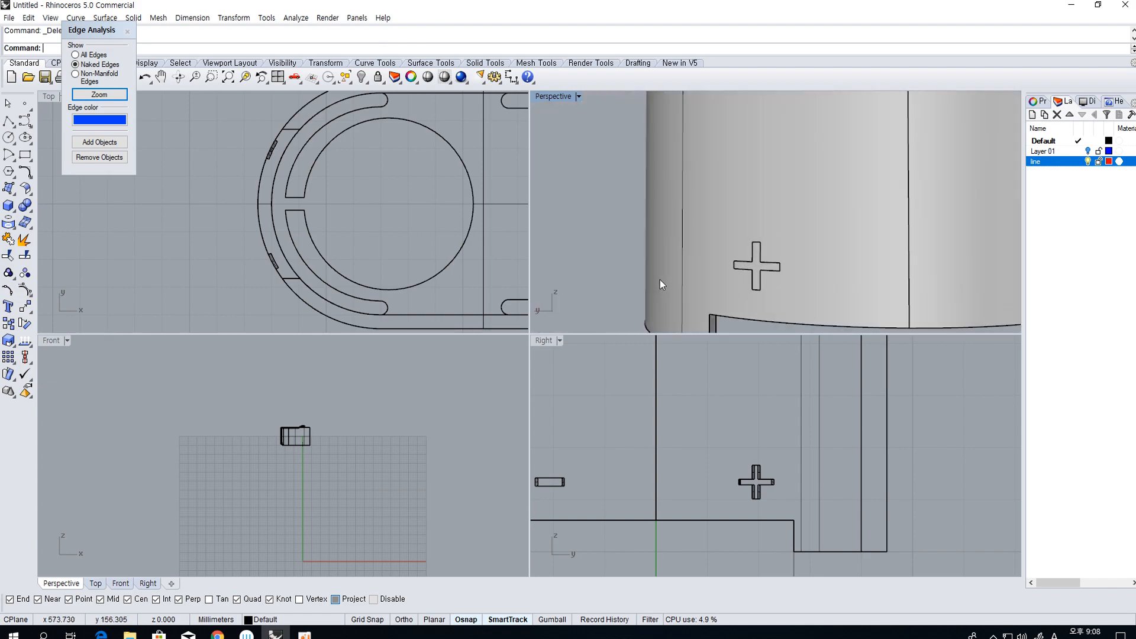
right_click(793, 259)
left_click(794, 261)
right_click(794, 261)
key("Delete")
Select the plus-shaped and minus-shaped recess polysurfaces on the head piece's outer wall
left_click(797, 264)
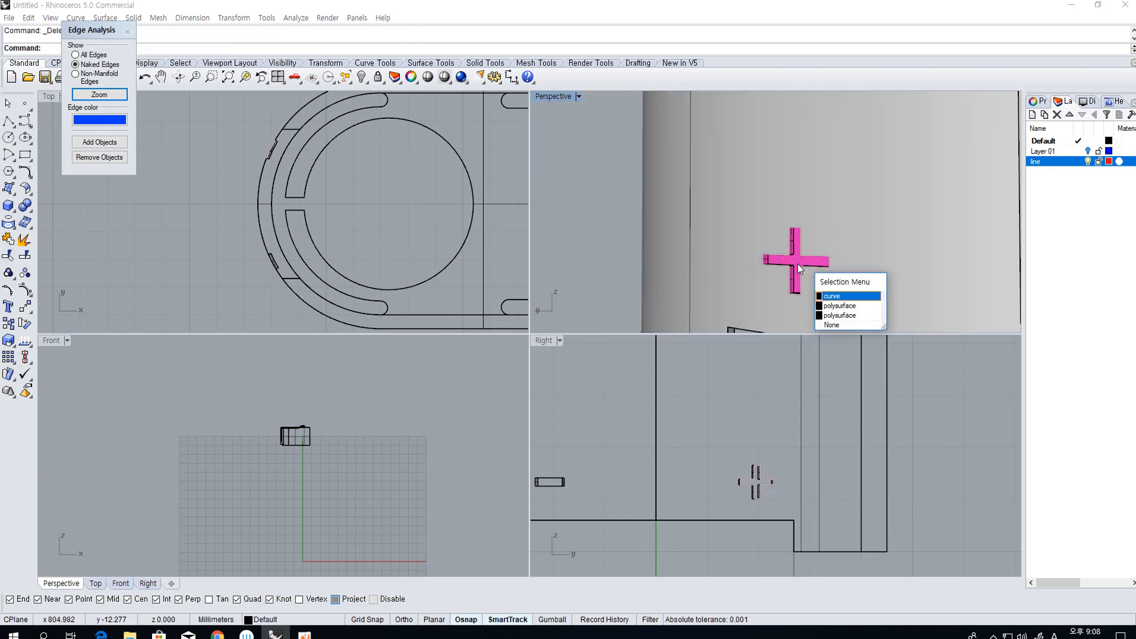
left_click(840, 301)
scroll(768, 264, "down", 3)
left_click(847, 260)
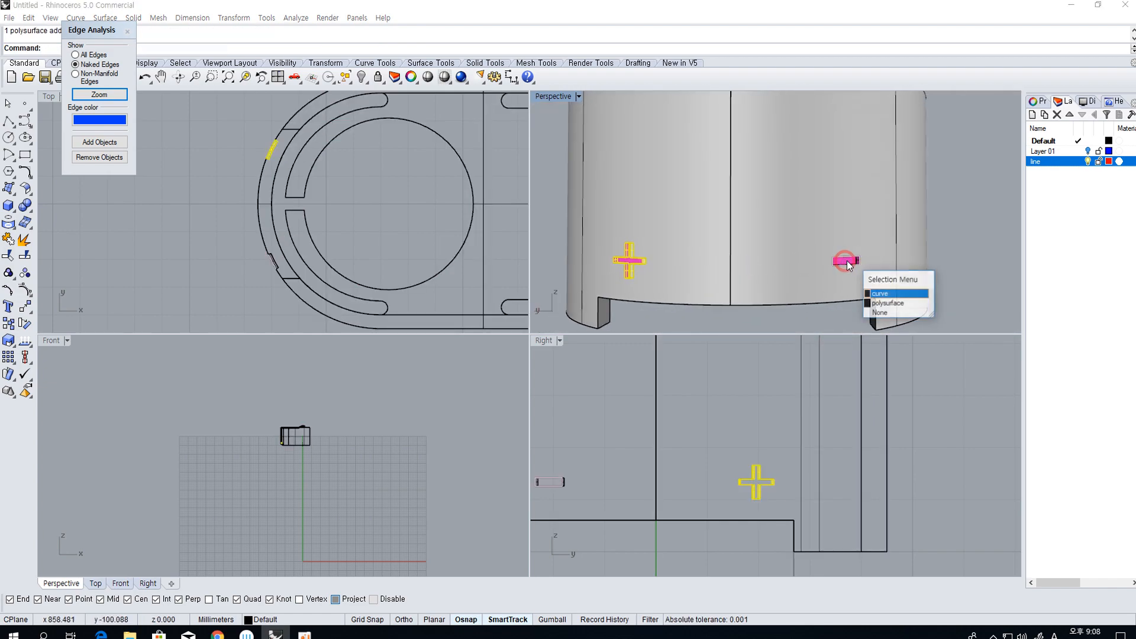
left_click(847, 260)
right_click(846, 261)
Examine the recessed plus and minus marks and the whole head piece in a rendered display
mouse_move(953, 282)
right_mouse_down()
mouse_move(912, 285)
mouse_move(958, 261)
mouse_move(951, 274)
right_mouse_up()
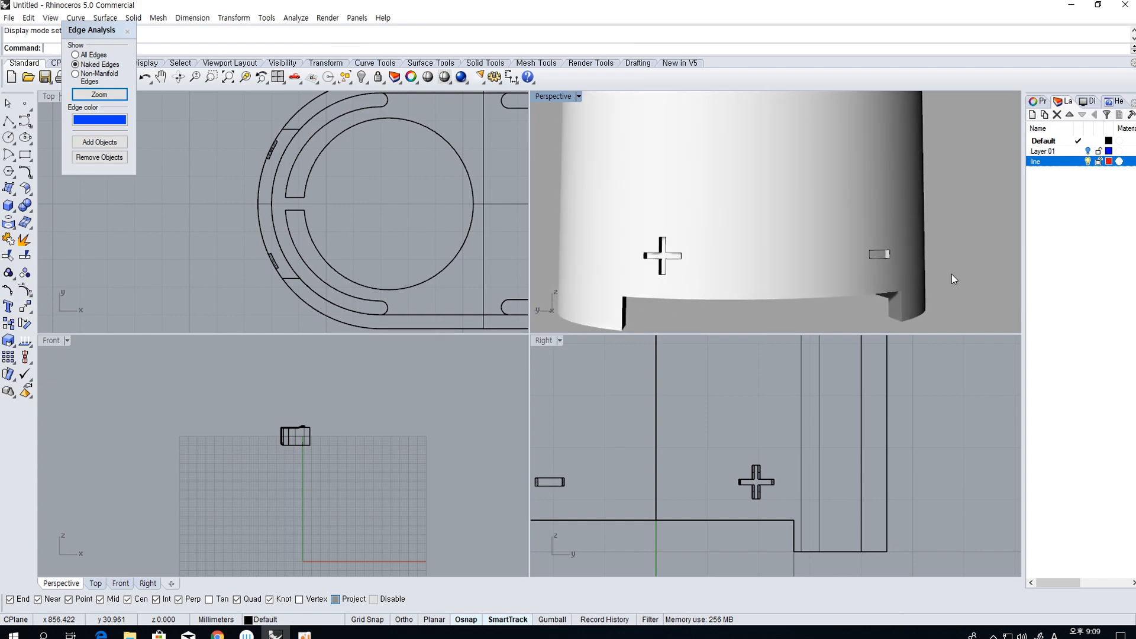
scroll(799, 428, "down", 3)
scroll(778, 268, "down", 5)
right_click_drag(708, 278, 748, 266)
scroll(772, 248, "up", 5)
scroll(772, 250, "down", 5)
scroll(789, 297, "up", 5)
right_click_drag(790, 298, 763, 299)
scroll(745, 273, "down", 4)
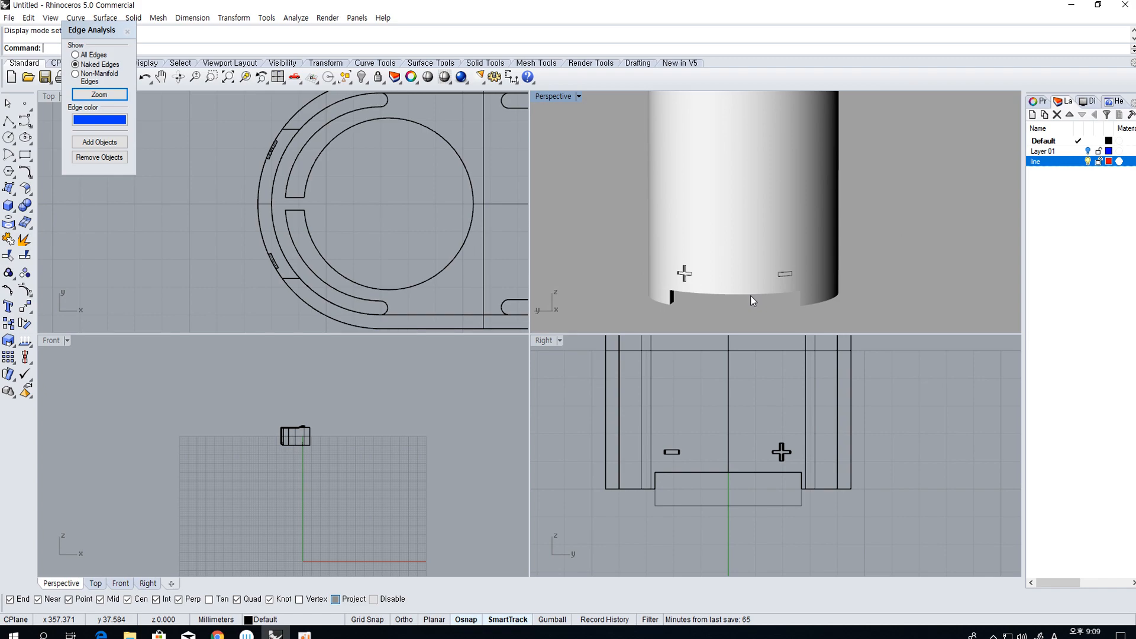
scroll(822, 249, "down", 3)
right_click_drag(823, 250, 734, 283)
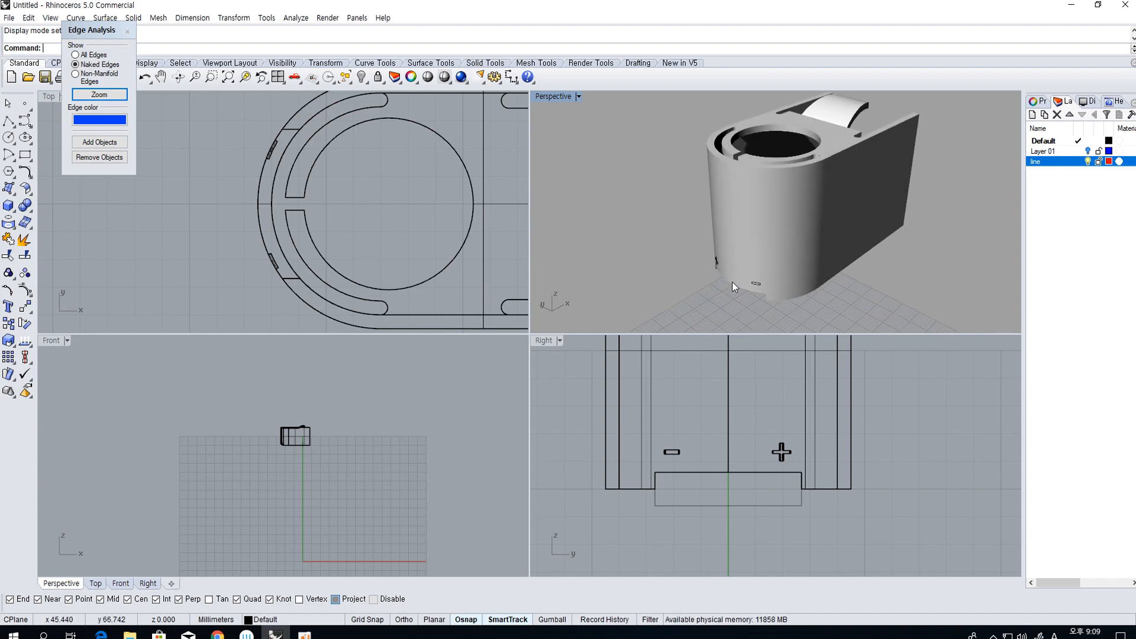
Show all hidden lighter parts and isolate the collar piece below the head
right_click(362, 77)
right_click_drag(855, 227, 822, 240)
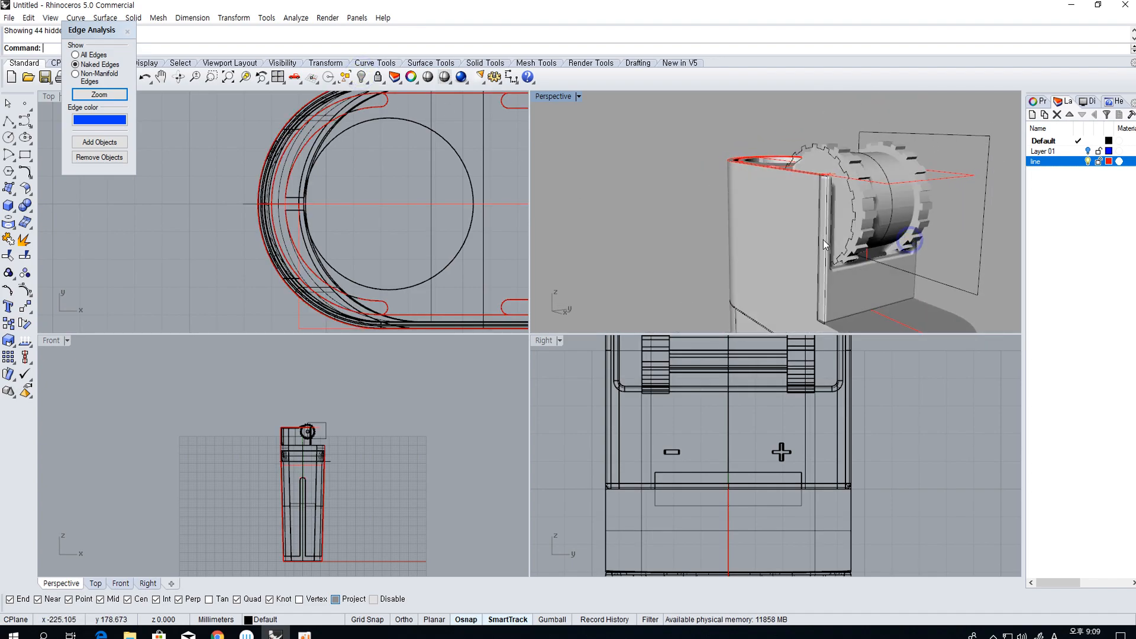
scroll(401, 274, "down", 5)
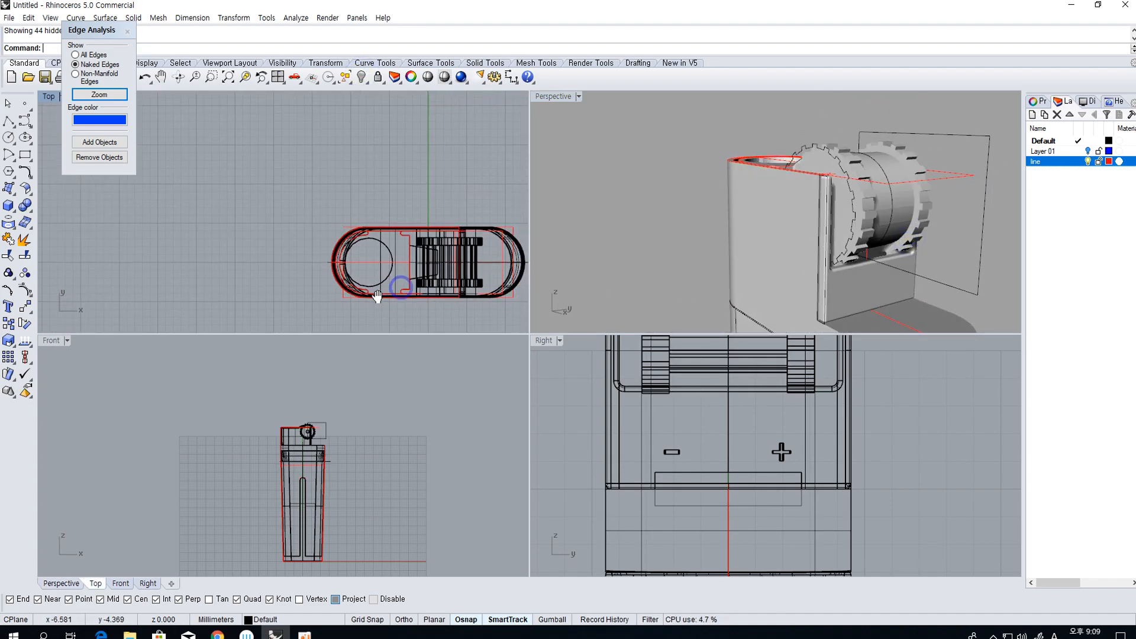
right_click_drag(473, 272, 465, 269)
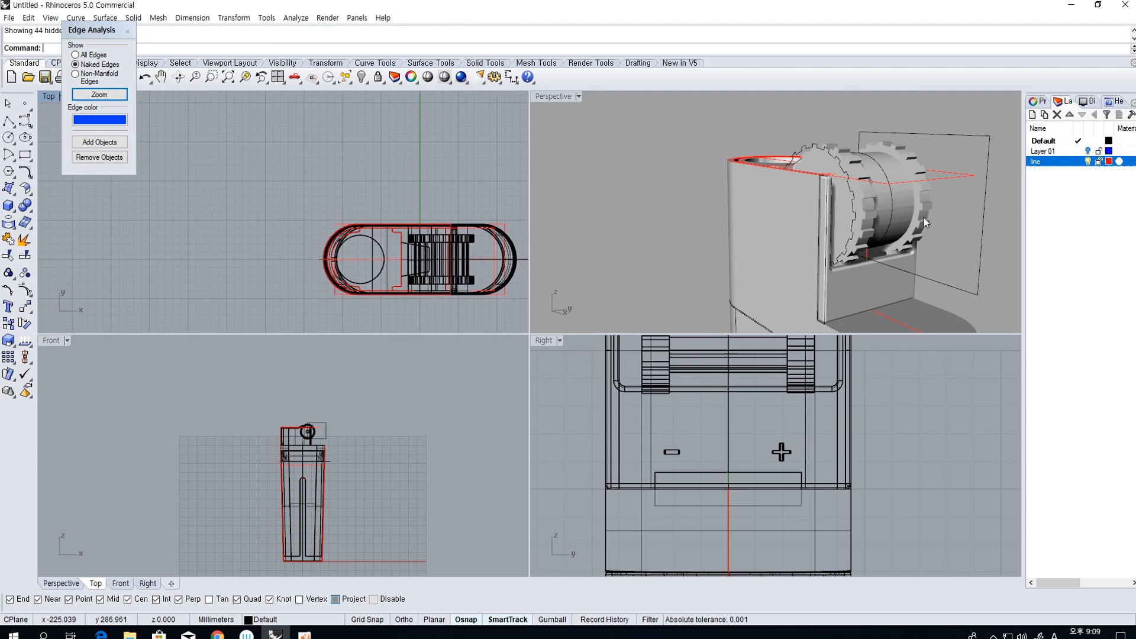
left_click(895, 330)
right_click_drag(828, 287, 935, 278)
left_click(365, 77)
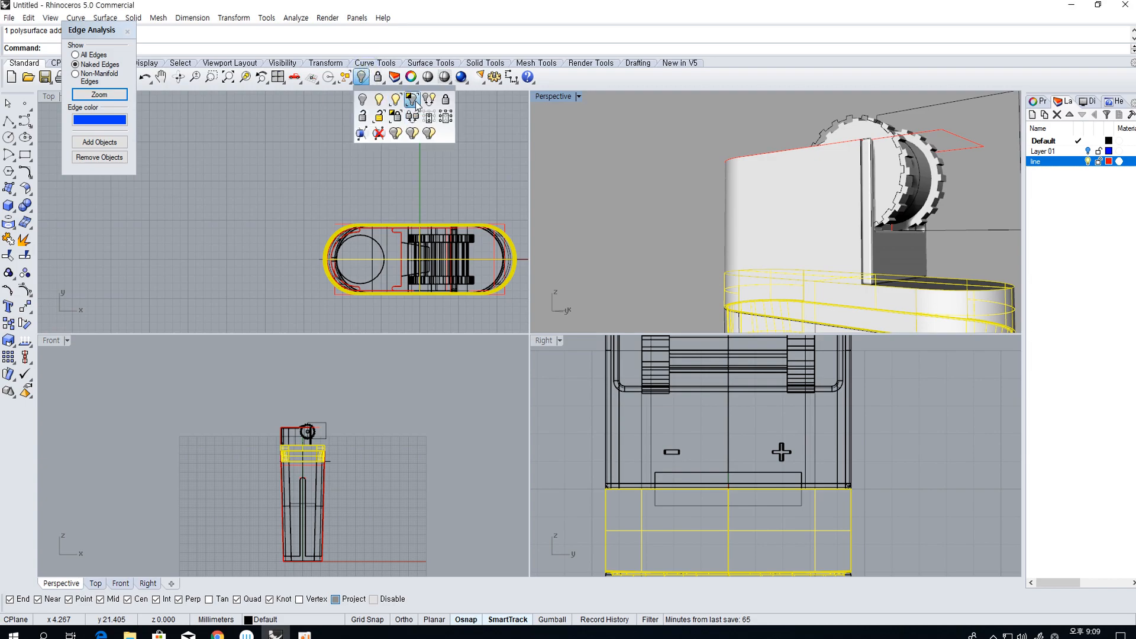
left_click(412, 102)
scroll(496, 274, "up", 6)
right_click_drag(507, 246, 439, 241)
scroll(877, 242, "down", 5)
right_click_drag(879, 243, 892, 282)
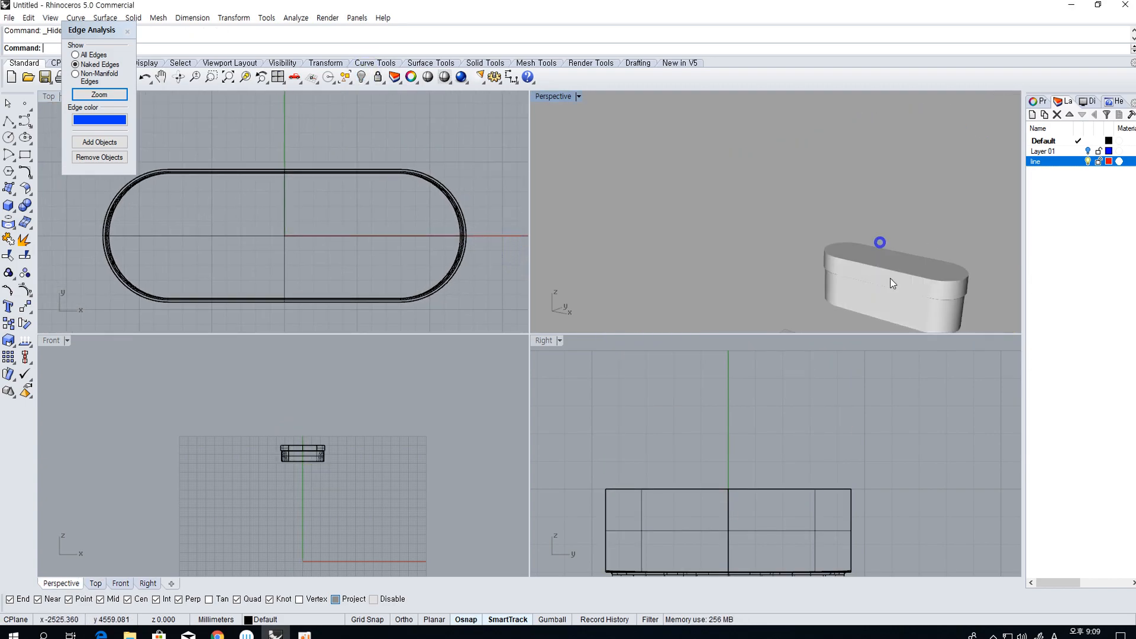
Show all hidden parts and isolate the lower body together with the upright bracket
right_click(364, 77)
left_click(453, 199)
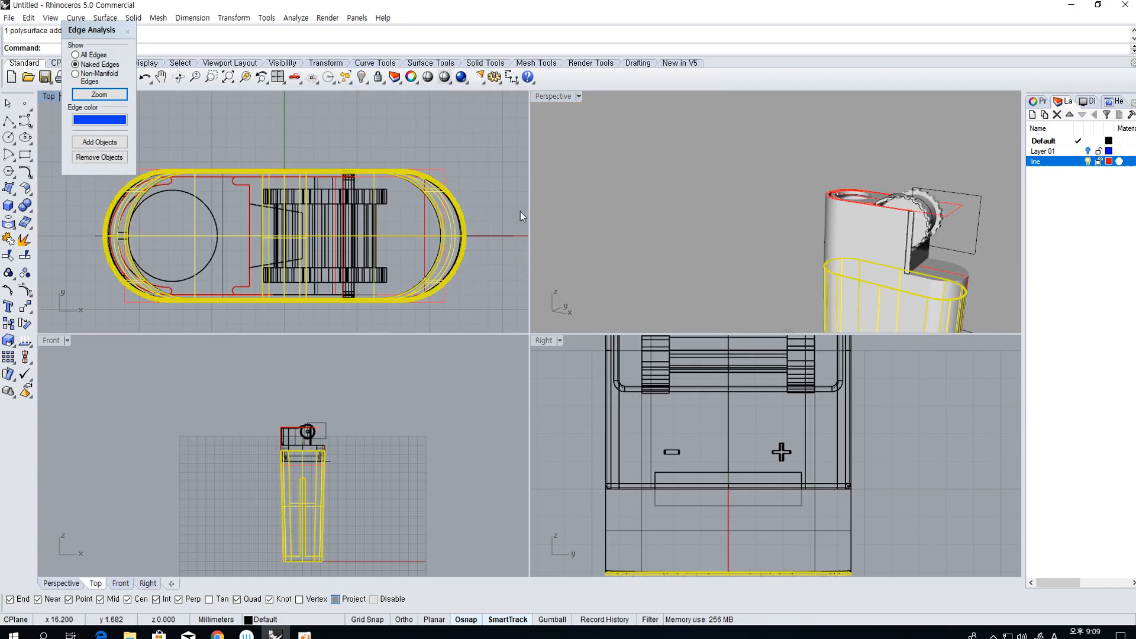
scroll(911, 260, "up", 3)
left_click(909, 268, "shift")
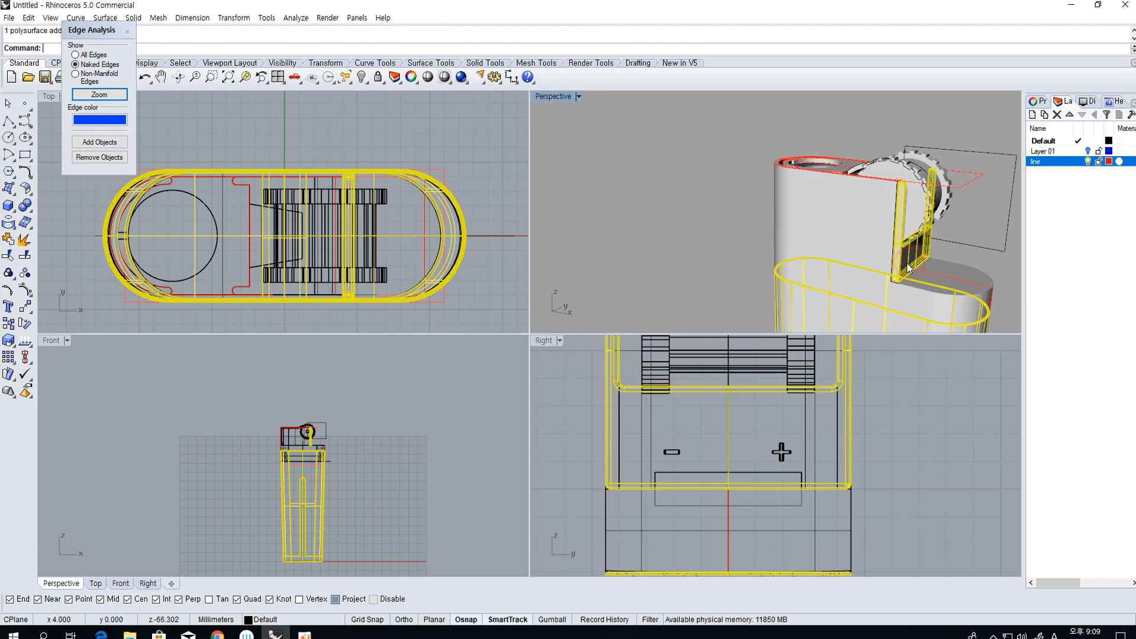
left_click(362, 77)
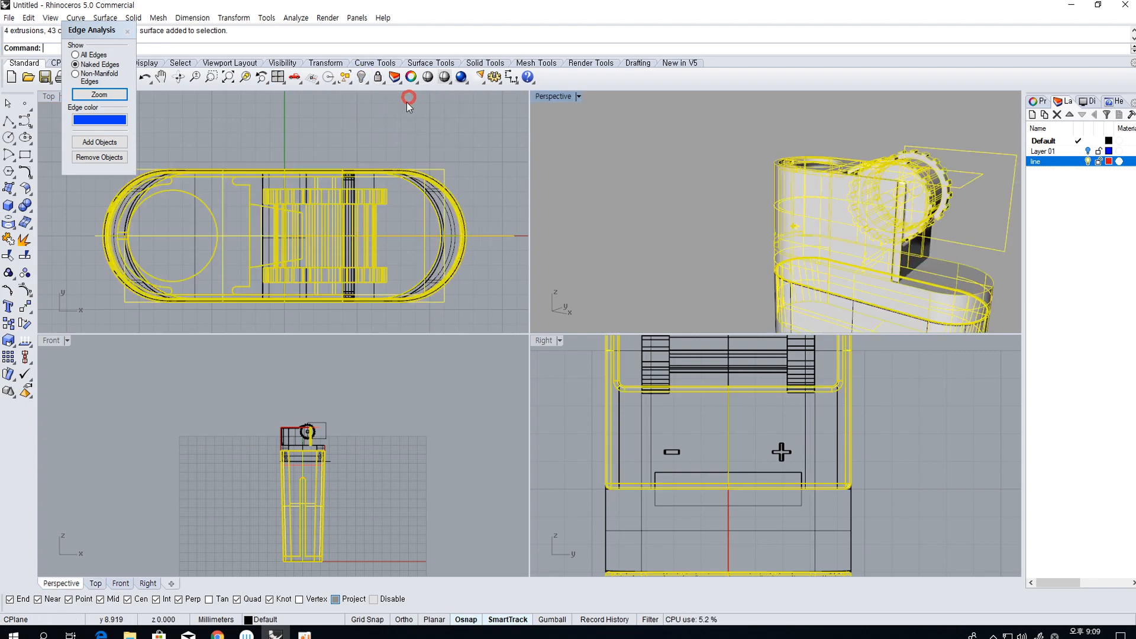
Draw a straight line beside the upright bracket in the top view, and move it across the body's full width
left_click(24, 105)
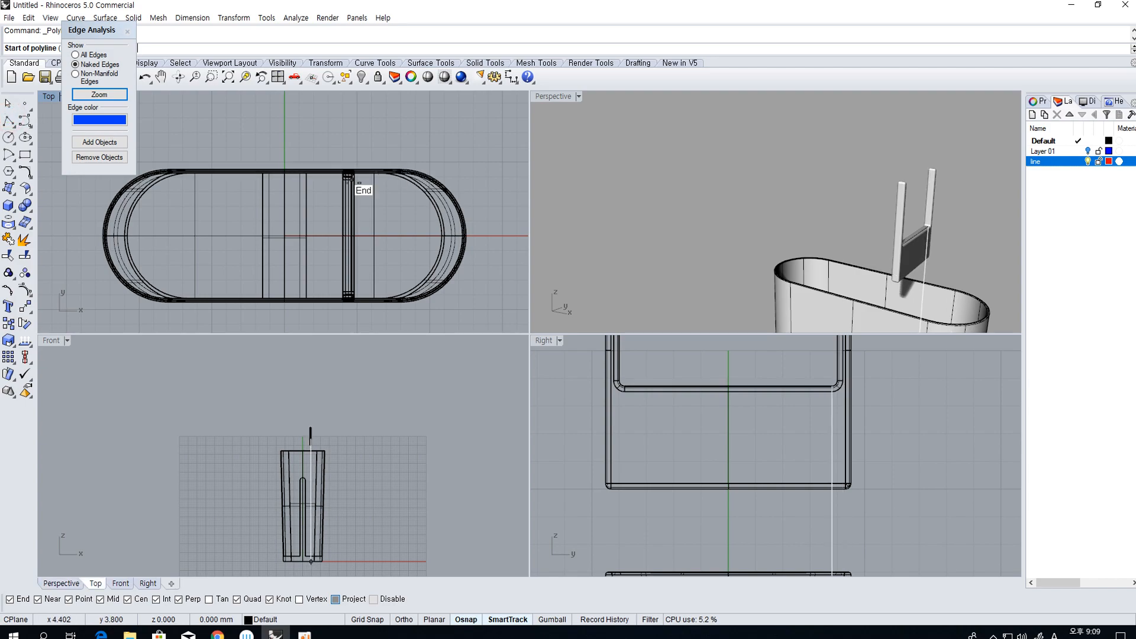
left_click(354, 179)
scroll(387, 143, "down", 4)
left_click(393, 292)
right_click(414, 284)
type("m")
key("space")
left_click(472, 244)
left_click(474, 221)
Show all hidden parts and isolate the collar piece, the upright bracket and the new straight line
scroll(415, 183, "up", 6)
right_click_drag(837, 228, 852, 237)
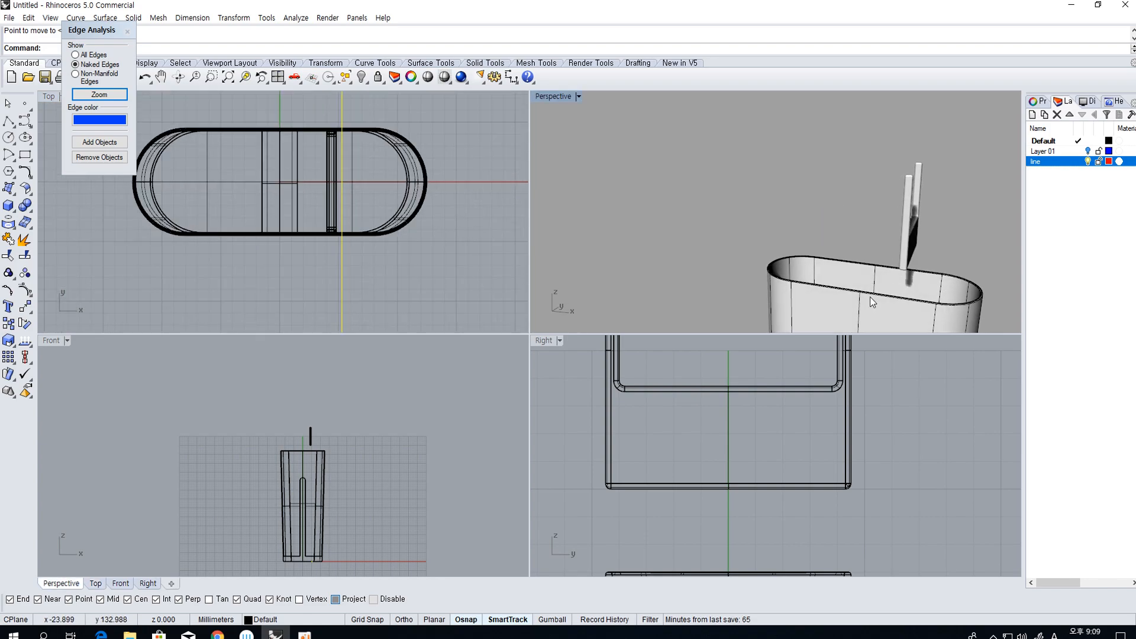
left_click(869, 300)
left_click(359, 79)
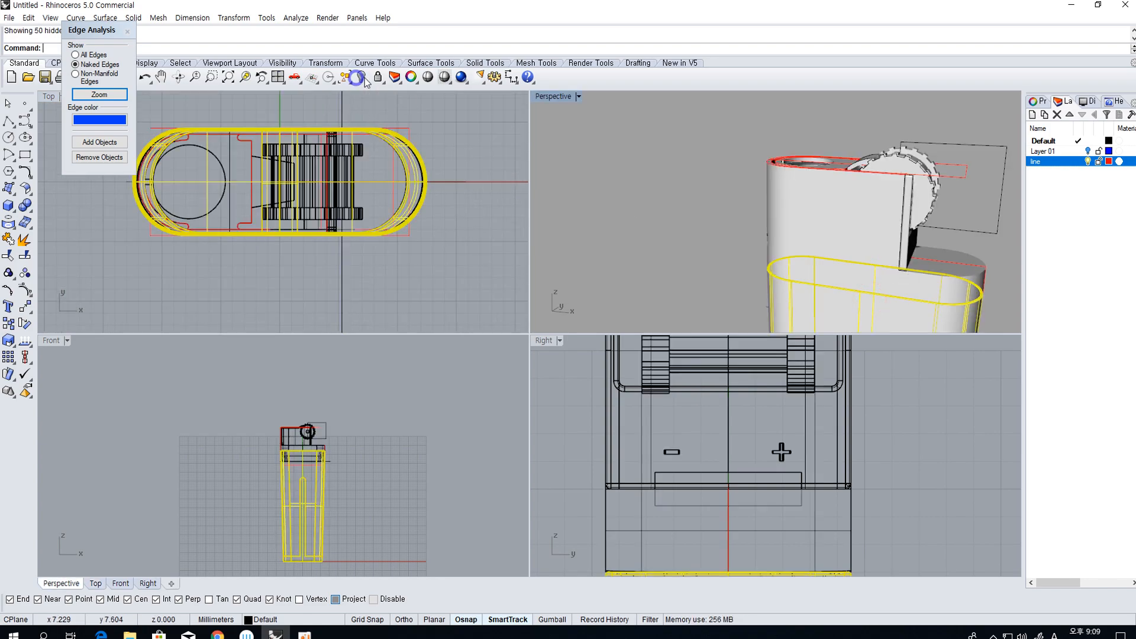
left_click(944, 273)
left_click(910, 265, "shift")
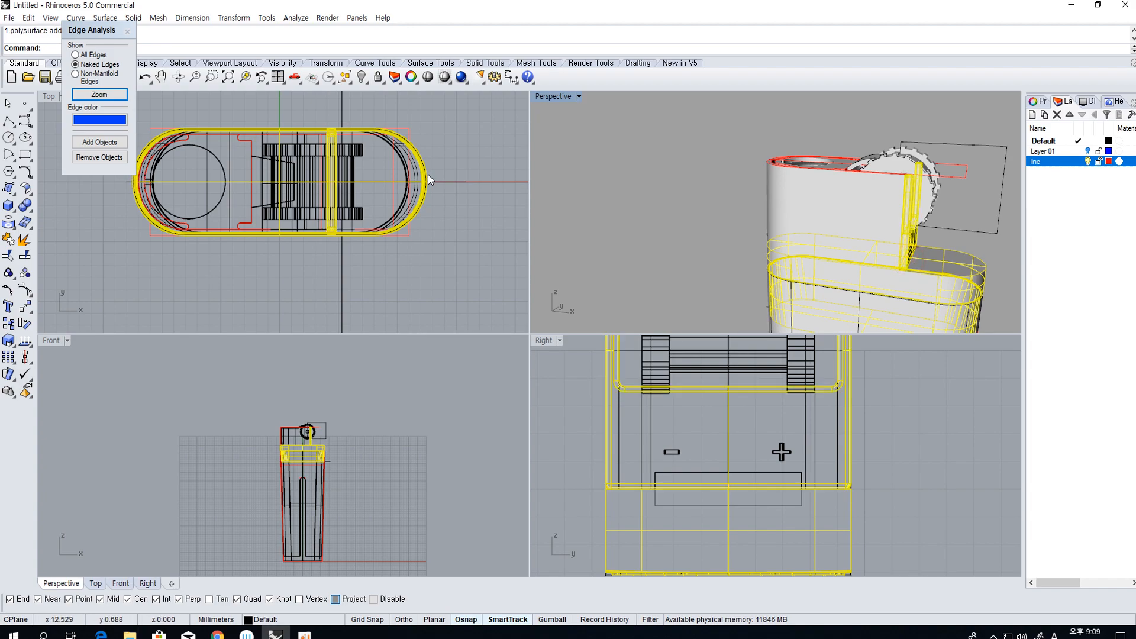
left_click(349, 136, "shift")
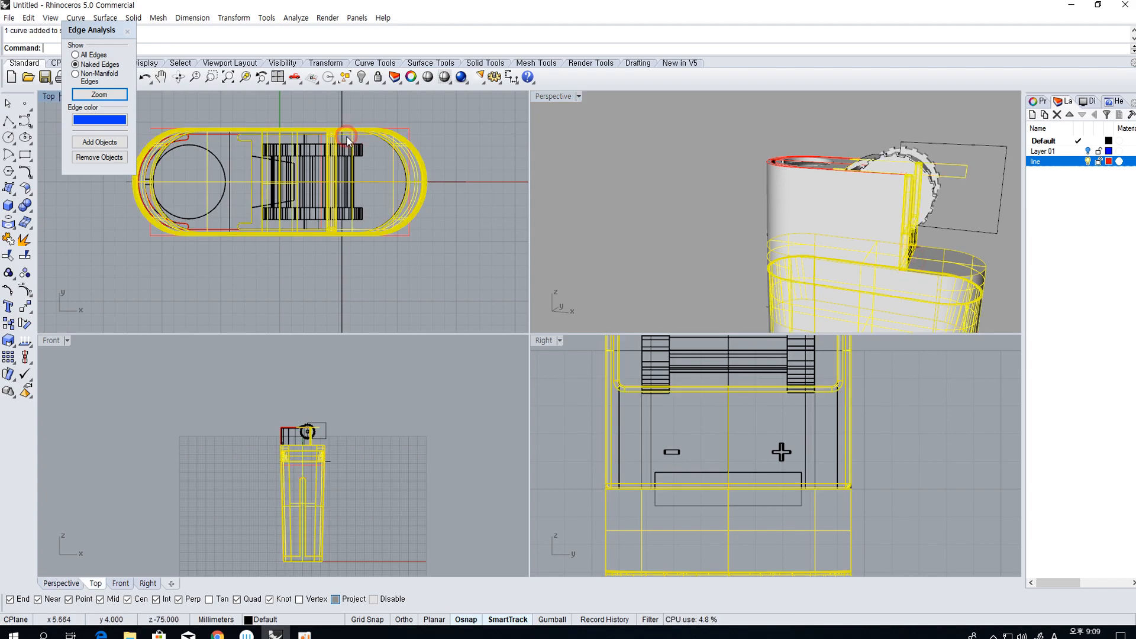
left_click(821, 310, "ctrl")
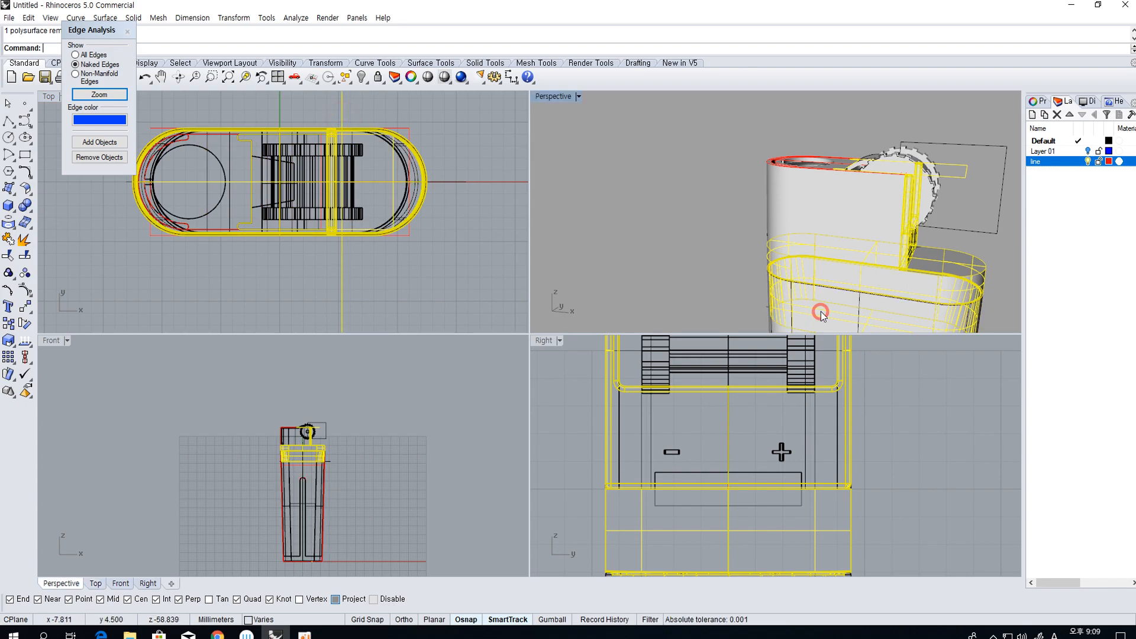
scroll(821, 311, "down", 3)
left_click(887, 190, "ctrl")
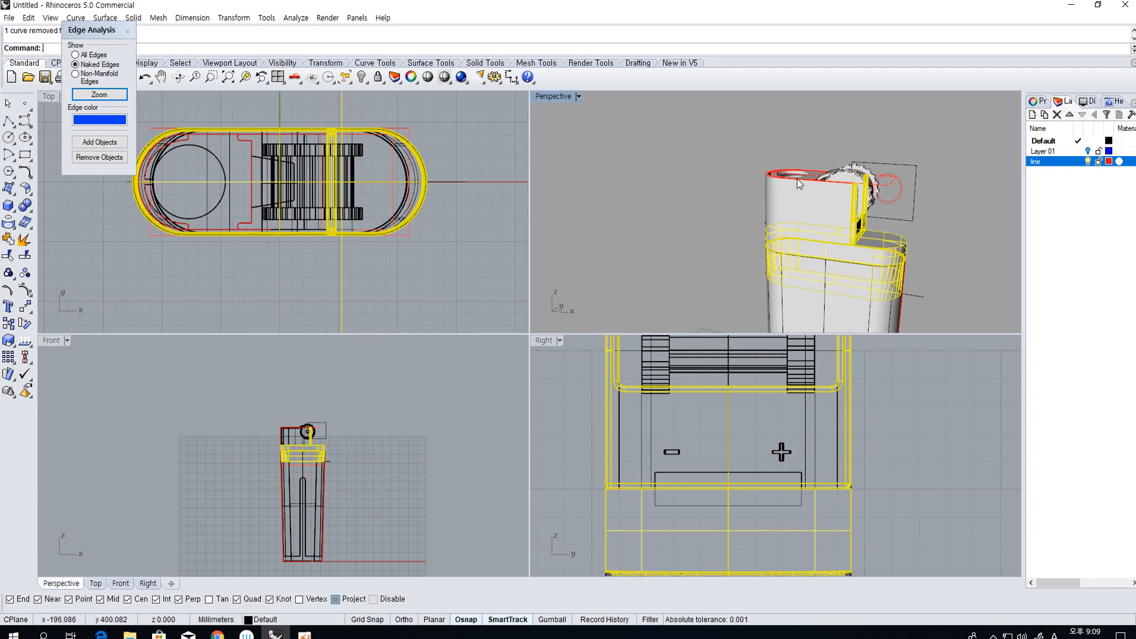
left_click(360, 78)
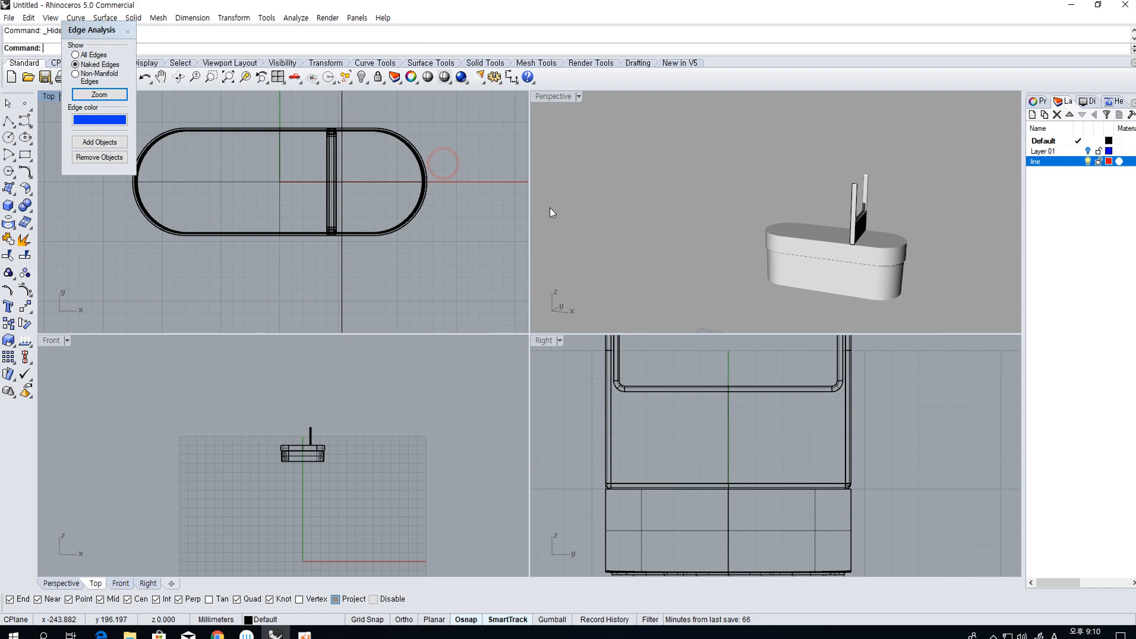
Duplicate the collar top's straight side edges and the rounded end edge behind the bracket, and join the curves
scroll(871, 208, "up", 3)
left_click(342, 154)
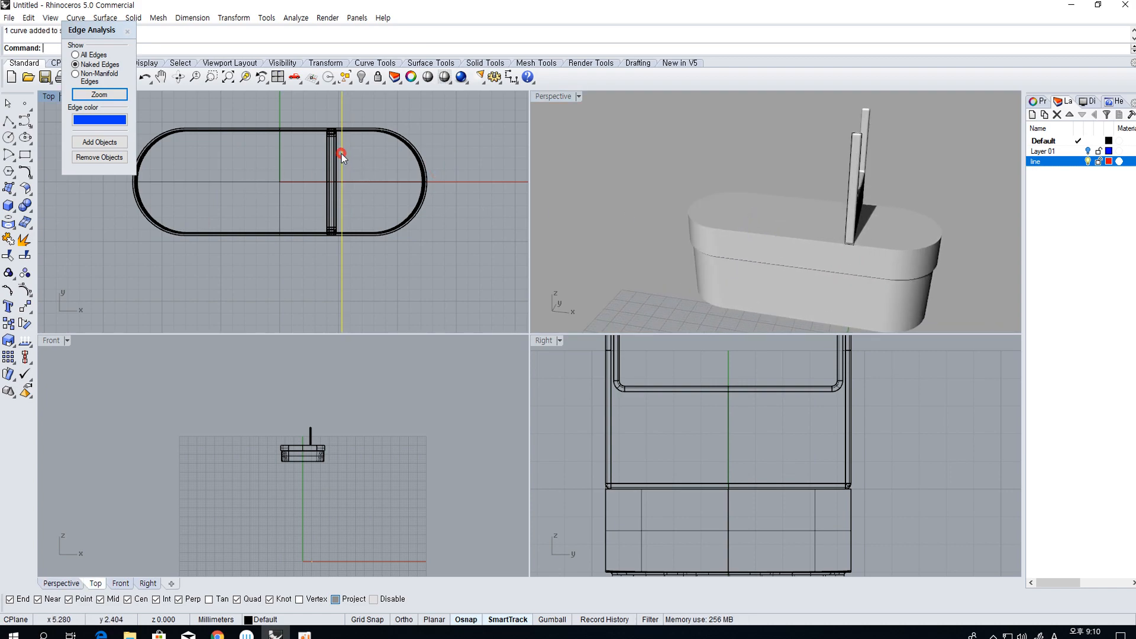
left_click(9, 188)
scroll(892, 259, "up", 3)
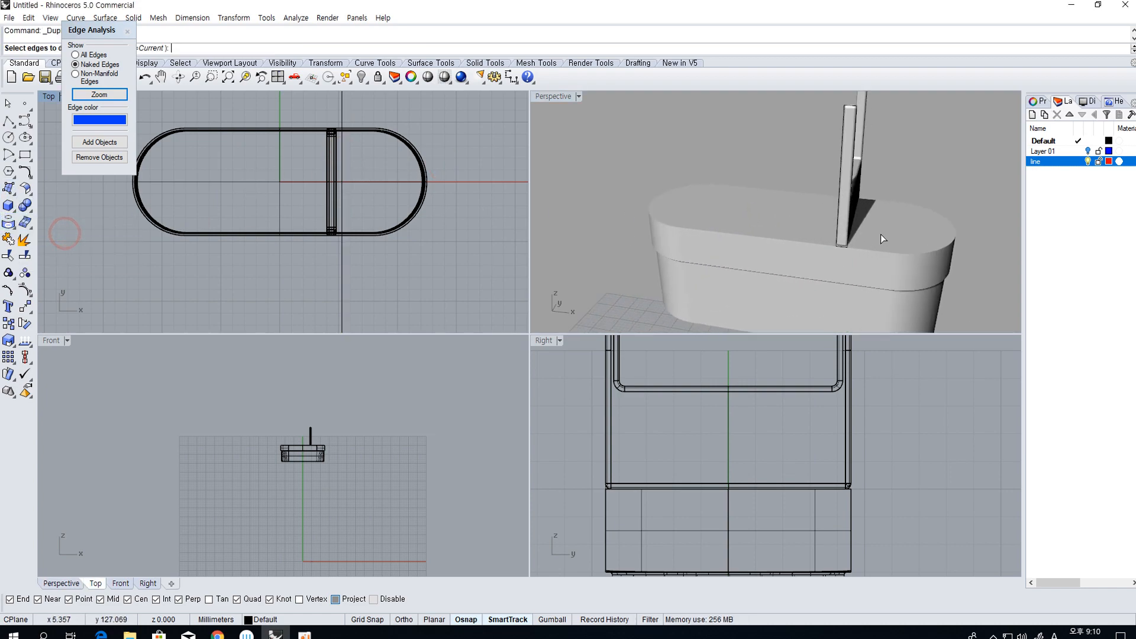
left_click(892, 258)
left_click(881, 193)
right_click(383, 231)
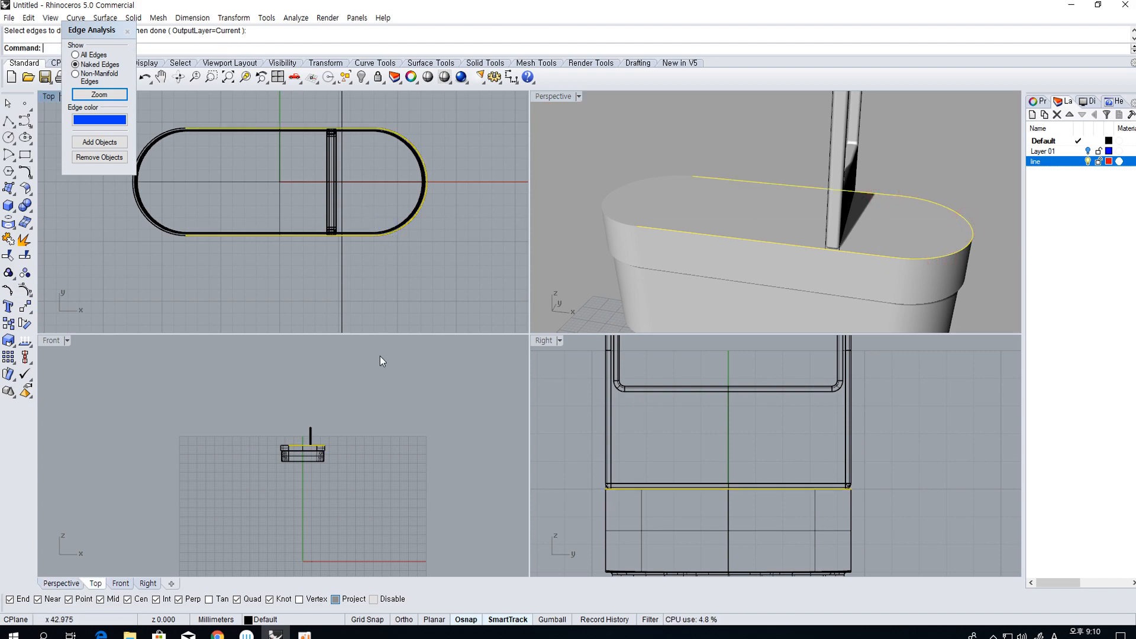
key("ctrl+j")
Move the joined U-shaped curve straight up from the collar's top face so it floats above the collar
type("m")
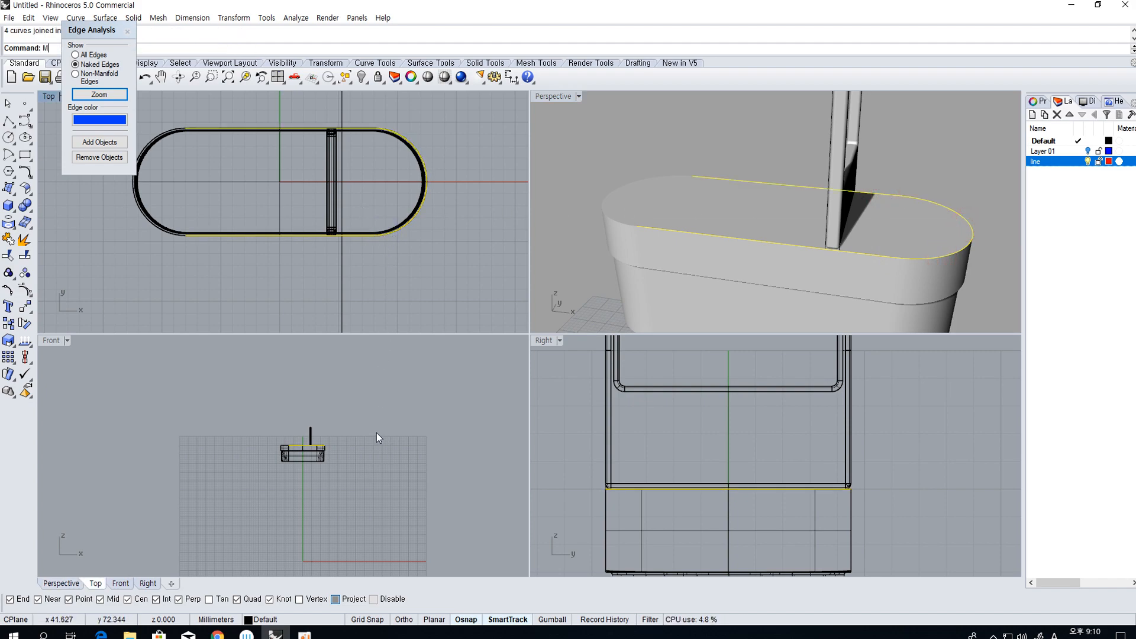
key("Return")
scroll(348, 463, "up", 6)
left_click(343, 465)
left_click(341, 458)
left_click(335, 264)
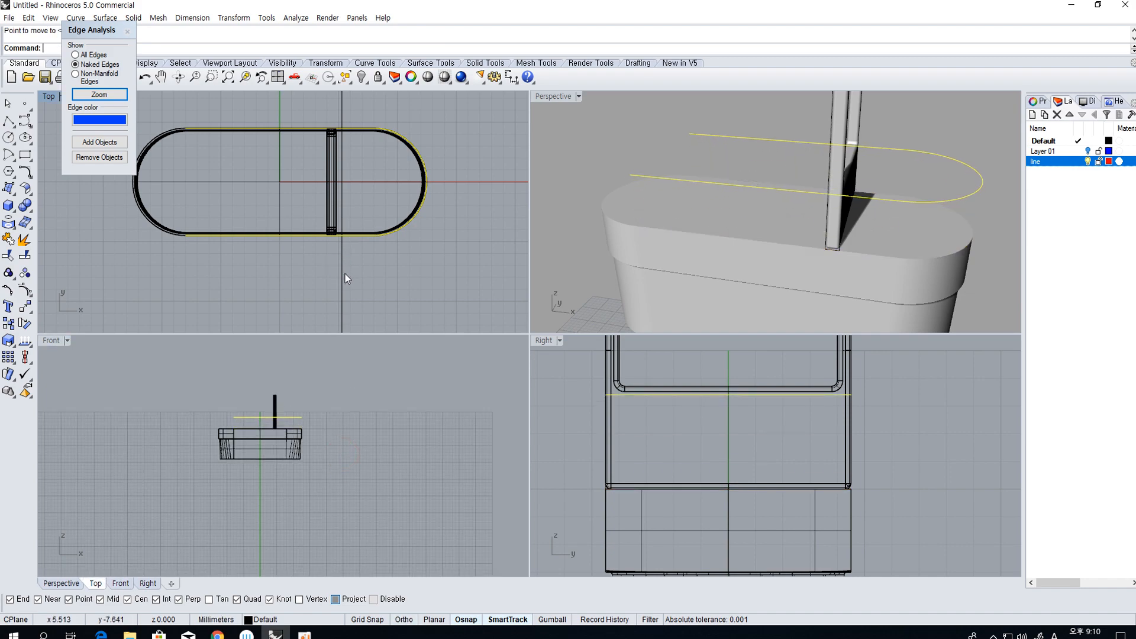
Trim the U-shaped curve in front of the straight line, and trim the line's ends outside the curve
left_click(8, 256)
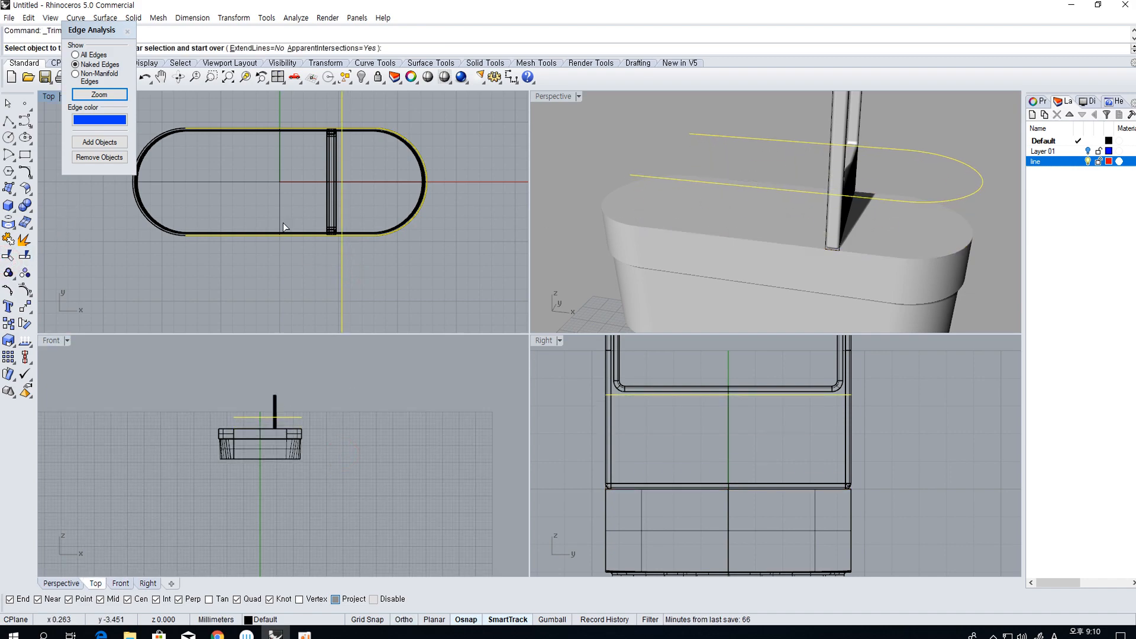
left_click(212, 238)
left_click(212, 237)
left_click(237, 126)
right_click(236, 126)
right_click_drag(276, 120, 302, 171)
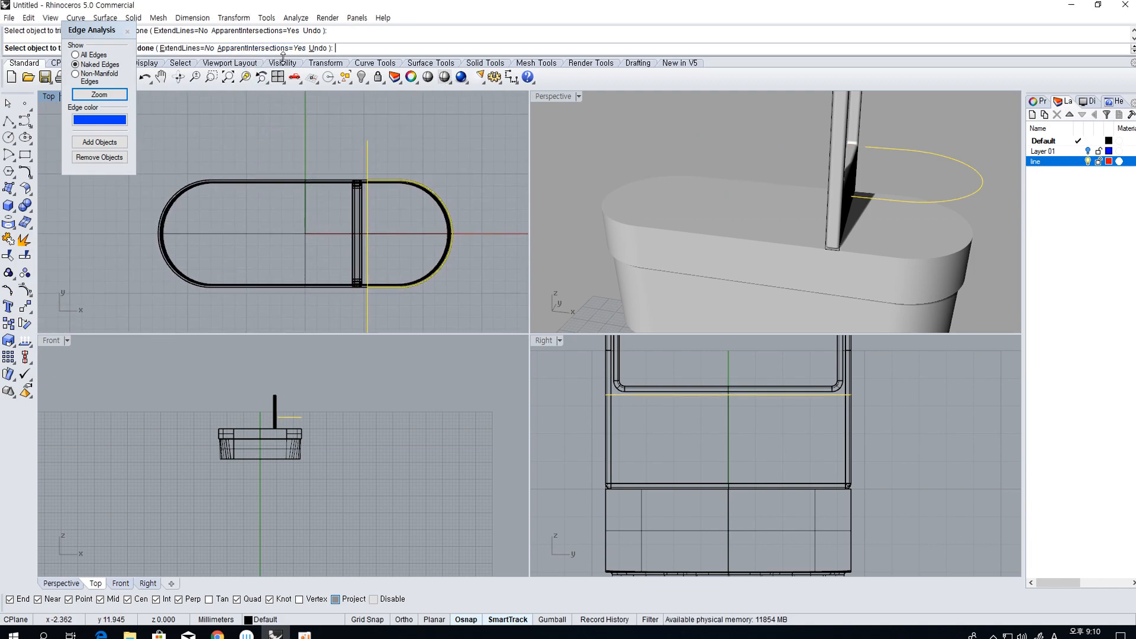
left_click_drag(388, 166, 360, 155)
right_click_drag(423, 284, 403, 244)
left_click_drag(401, 291, 293, 278)
right_click(310, 284)
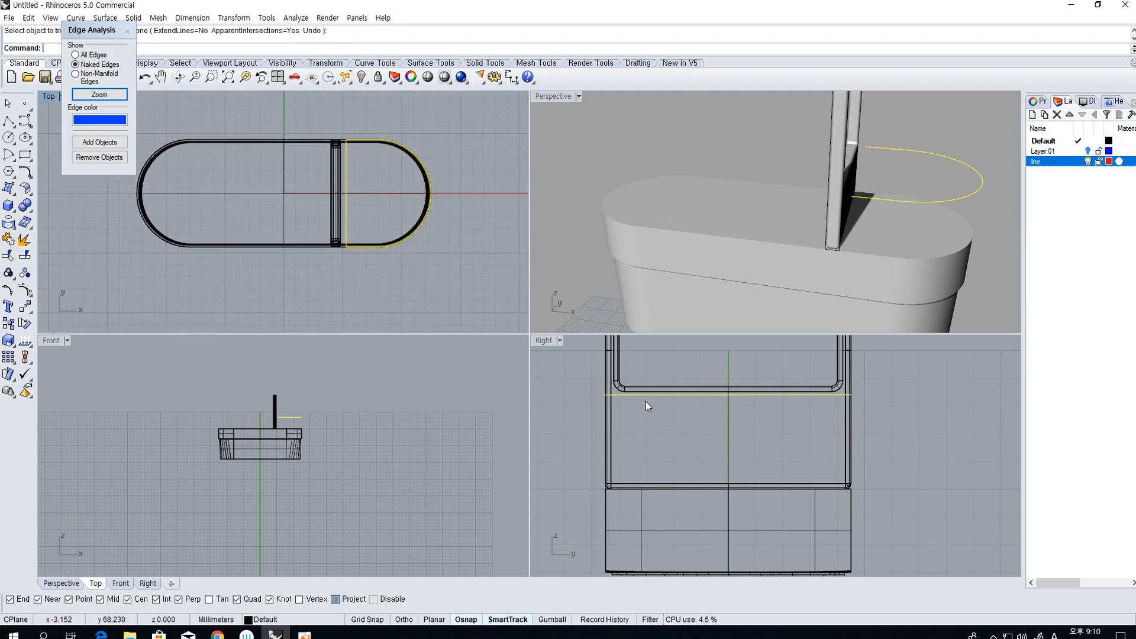
Try to align the trimmed curve and the straight line to one height in the front view
scroll(704, 267, "down", 2)
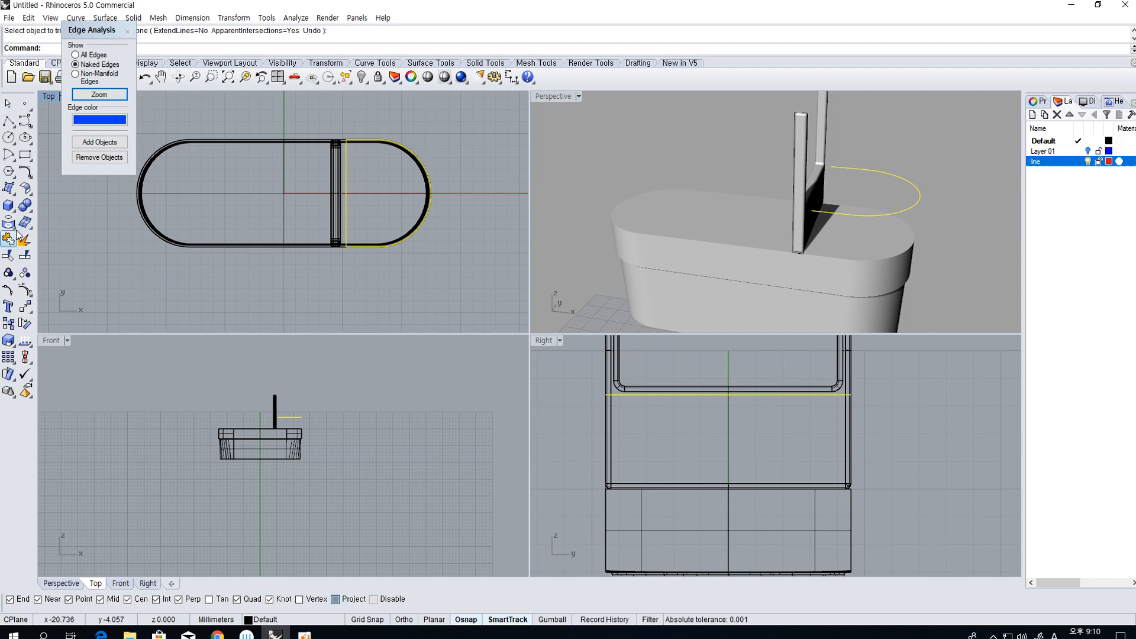
left_click(23, 358)
left_click(296, 416)
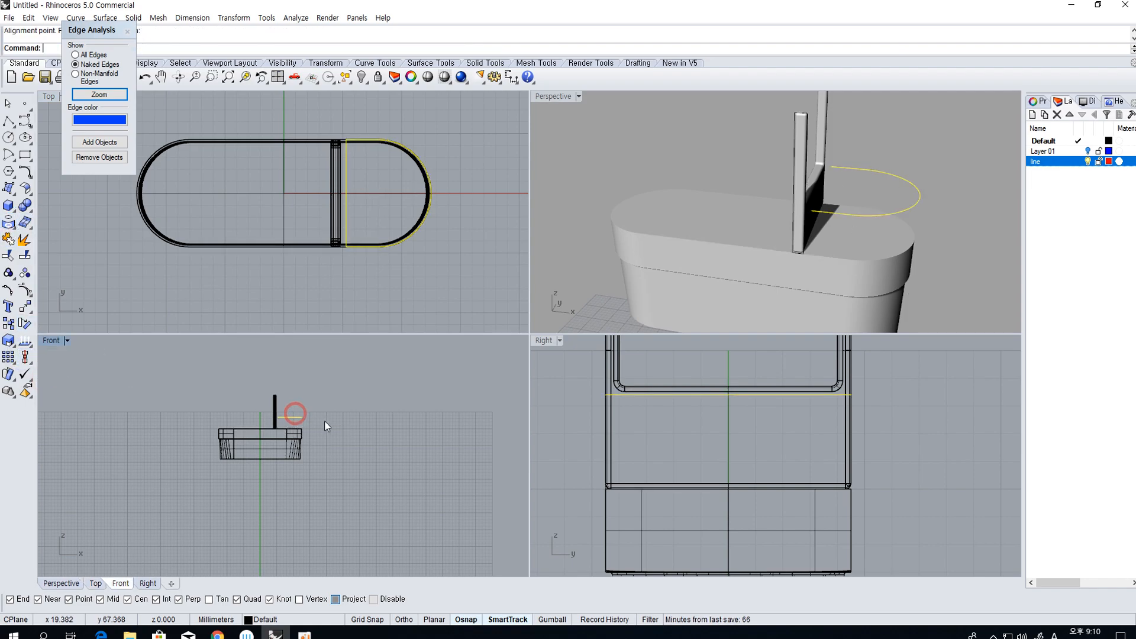
right_click_drag(906, 228, 711, 203)
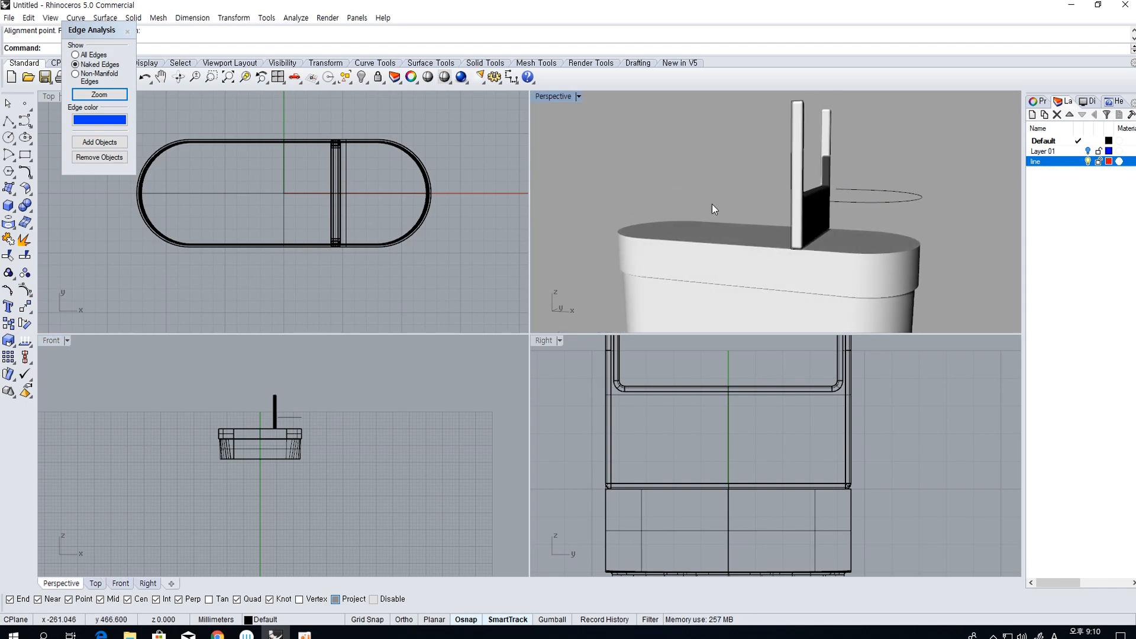
left_click(343, 155)
key("Escape")
Set the trimmed curve and straight line to the same height with Set Points, and join them into a closed outline
left_click(872, 201)
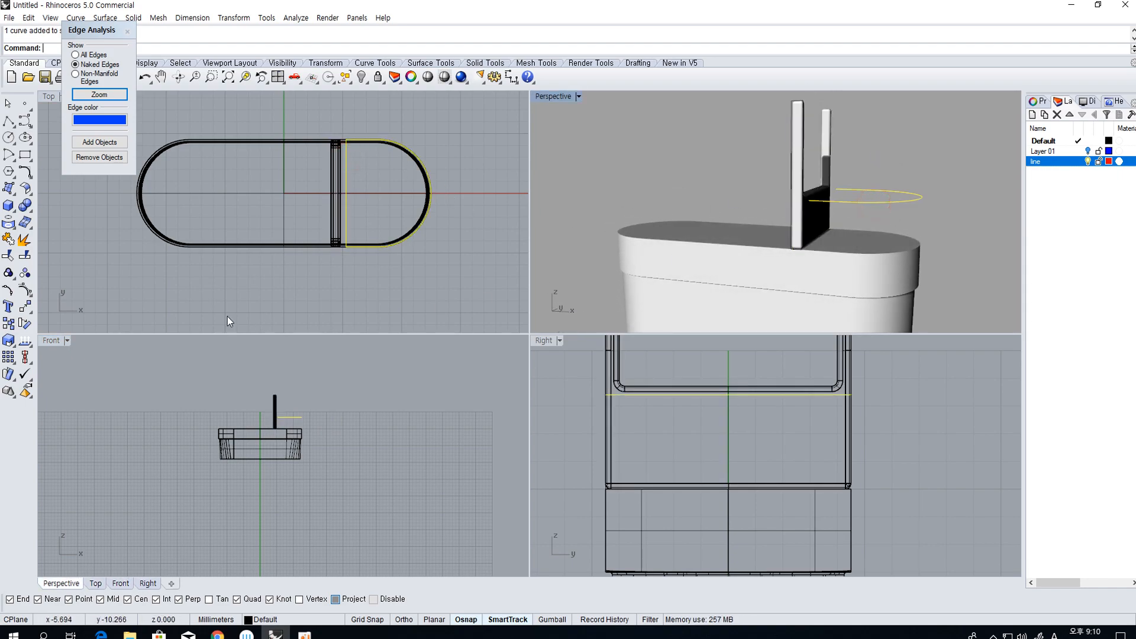
left_click(34, 304)
left_click(90, 347)
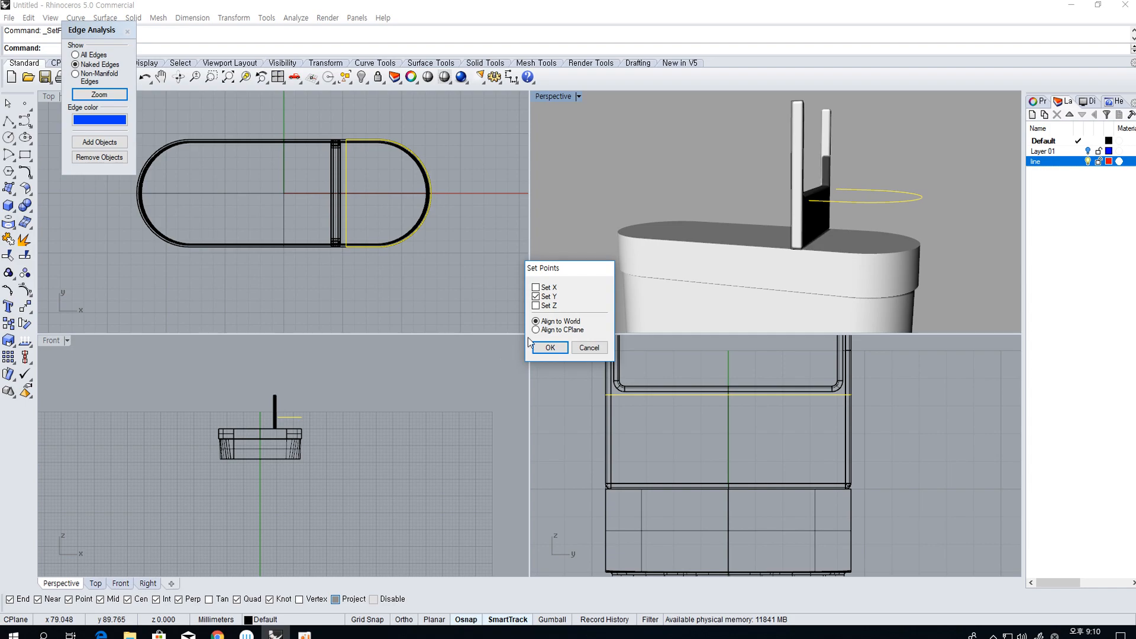
right_click(538, 305)
left_click(307, 404)
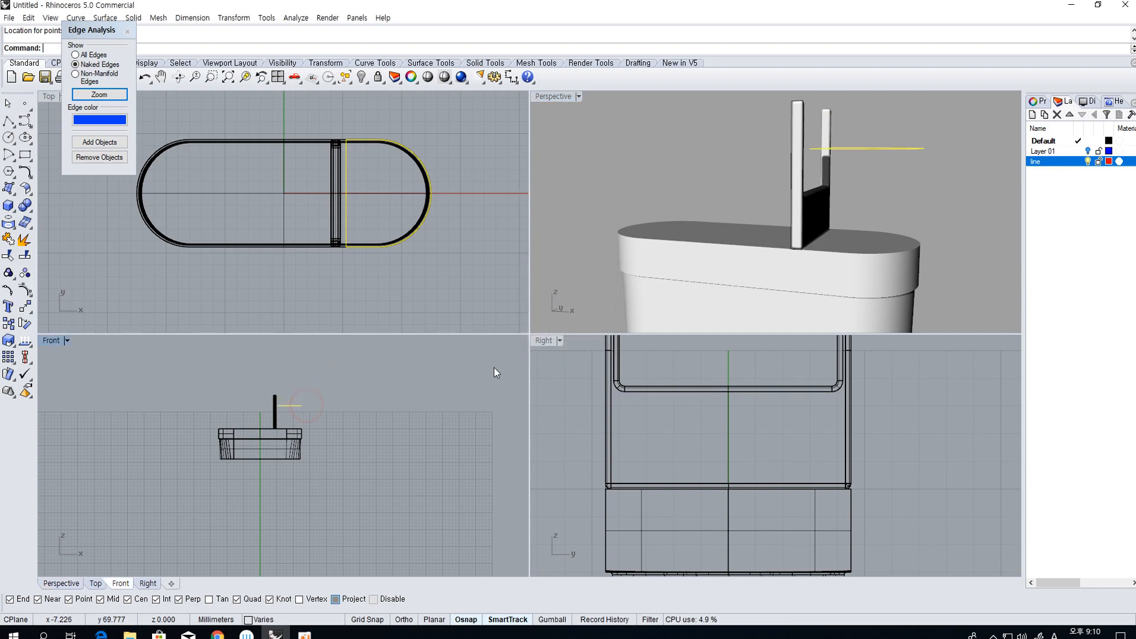
right_click_drag(773, 274, 786, 290)
key("ctrl+j")
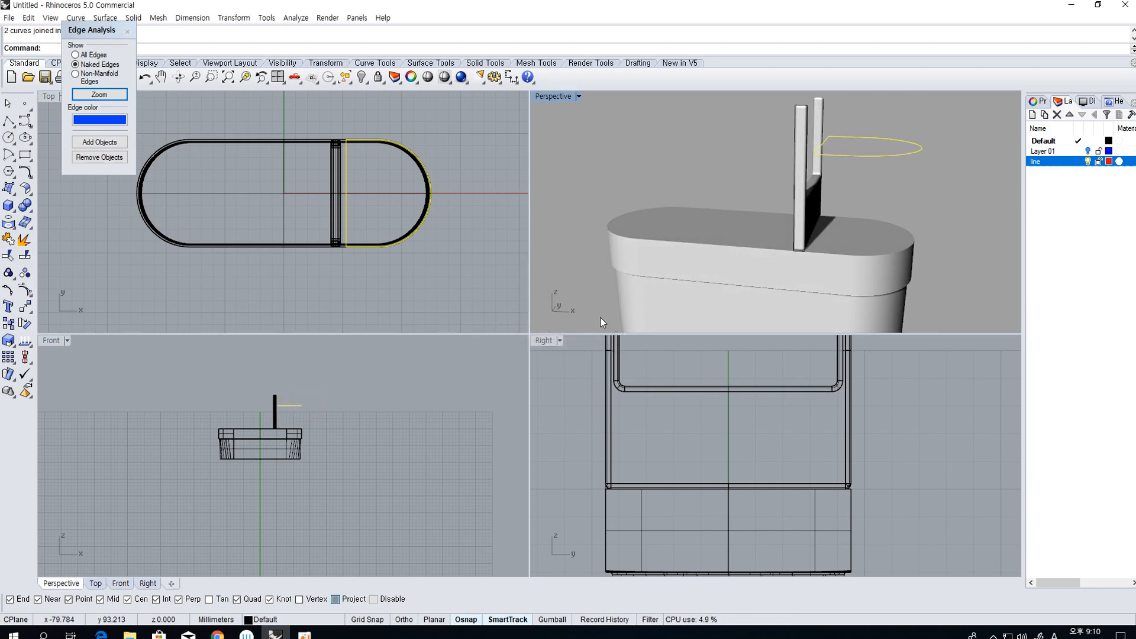
Extrude the closed outline into a solid plate, about 0.66 mm to both sides
left_click(7, 207)
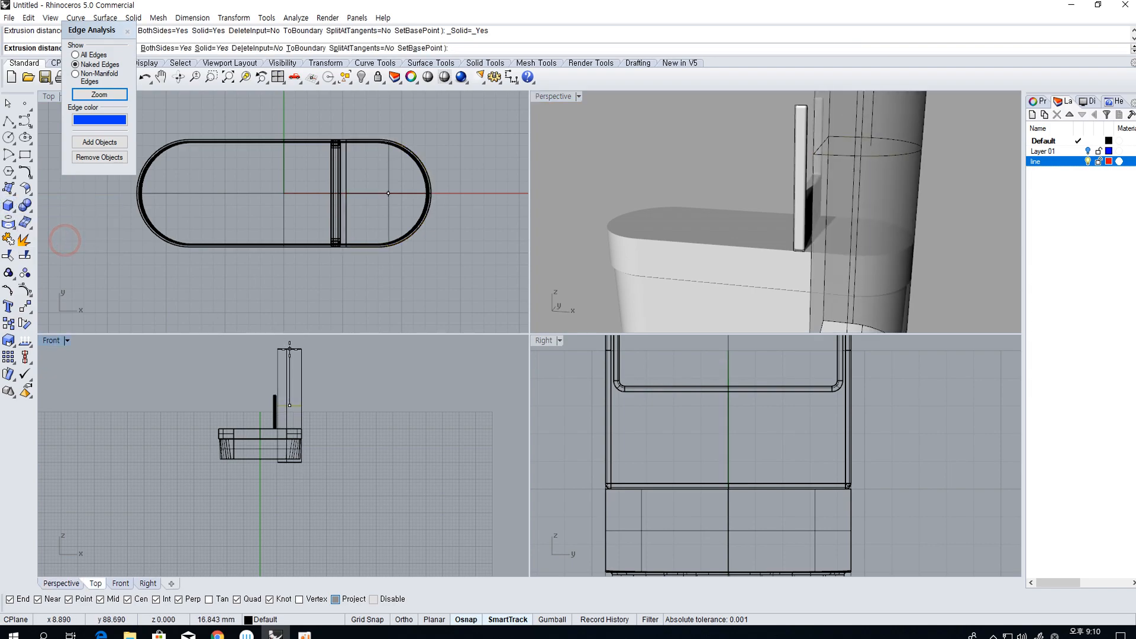
scroll(284, 408, "up", 3)
scroll(275, 408, "up", 5)
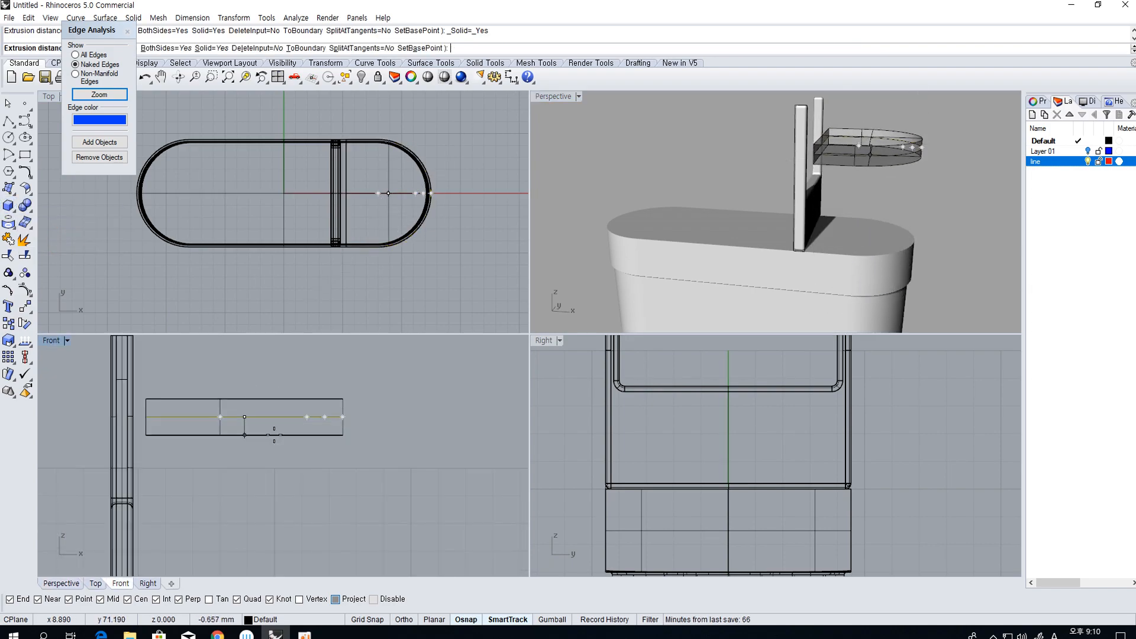
left_click(273, 435)
left_click(392, 322)
right_click_drag(920, 142, 892, 159)
left_click(892, 158)
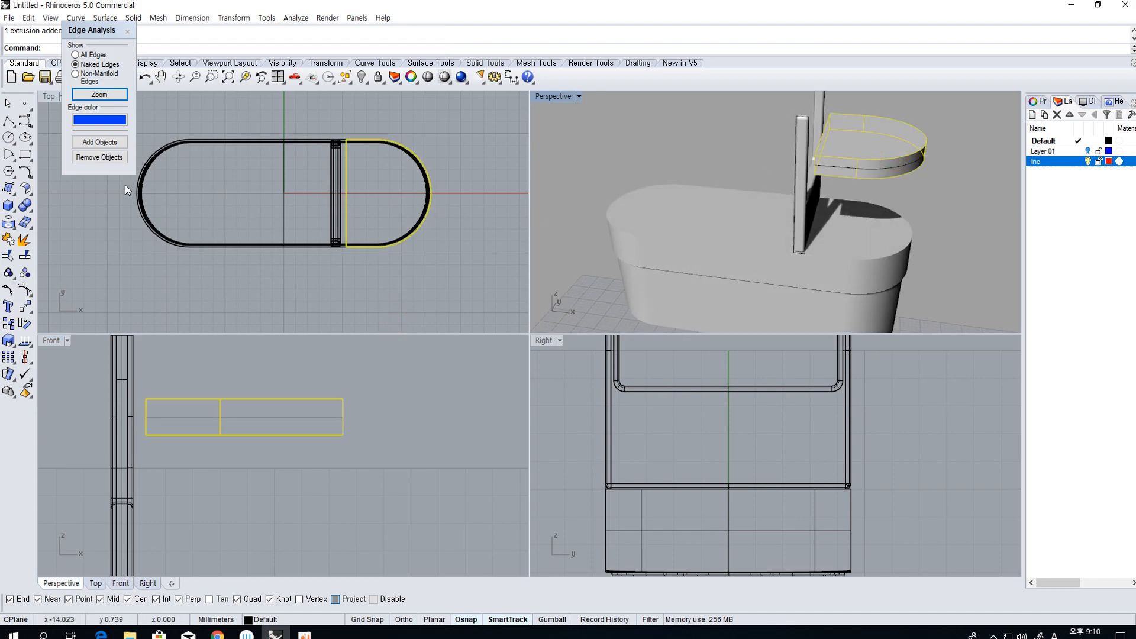
Draw a rectangle centred on the plate's straight edge in the top view, and move it up to the plate's level
left_click(25, 155)
left_click(353, 190)
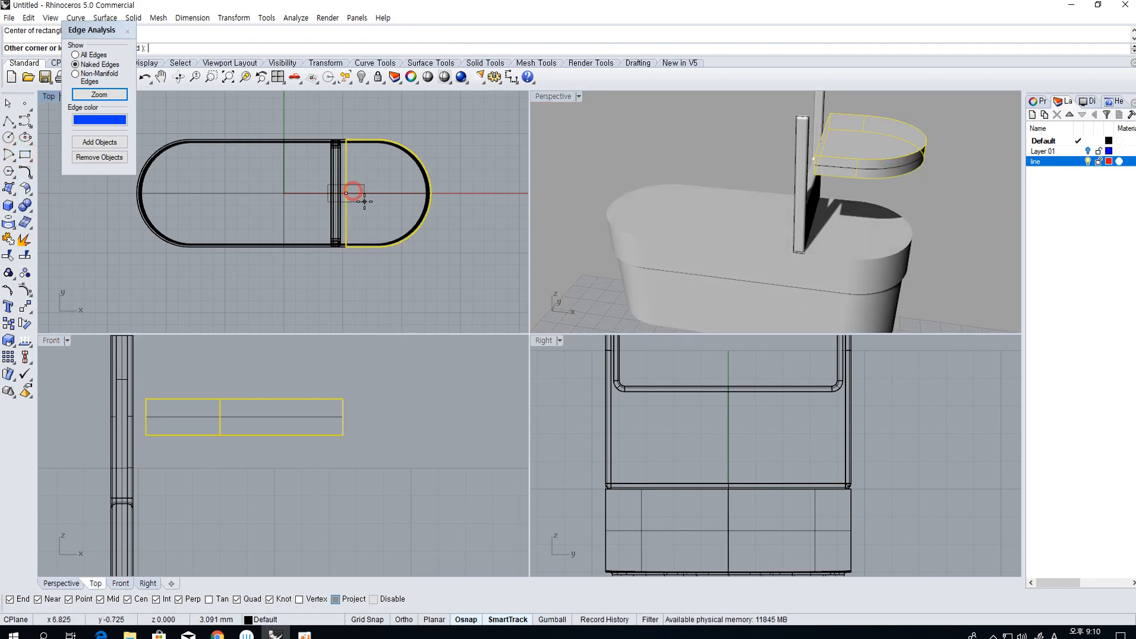
left_click(368, 212)
scroll(258, 417, "down", 2)
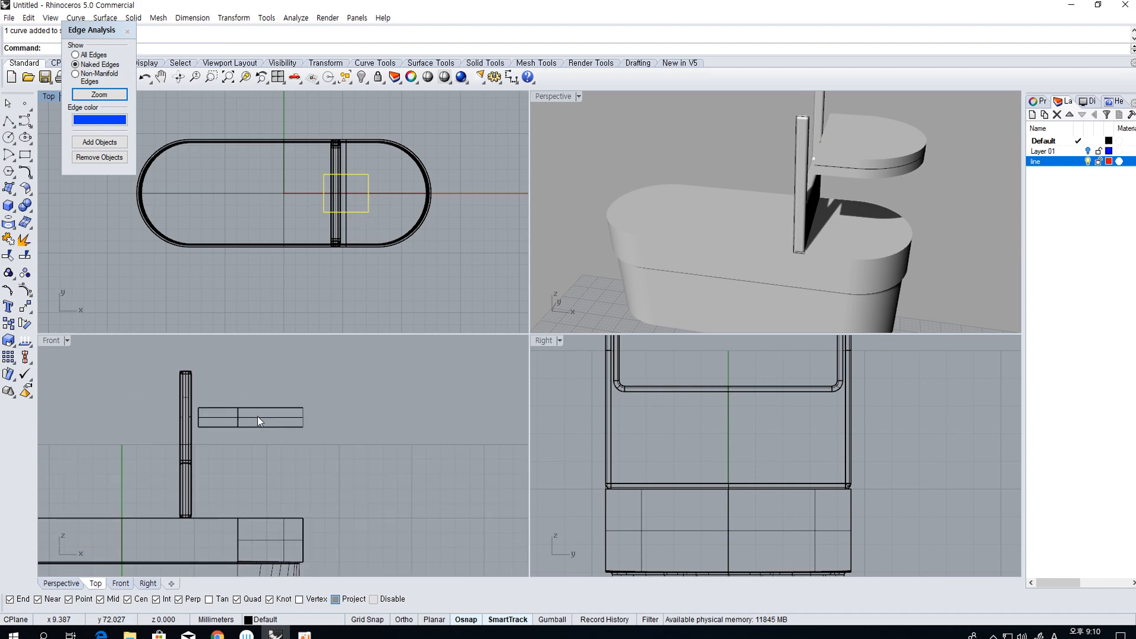
scroll(284, 407, "down", 5)
type("m")
key("space")
left_click(355, 500)
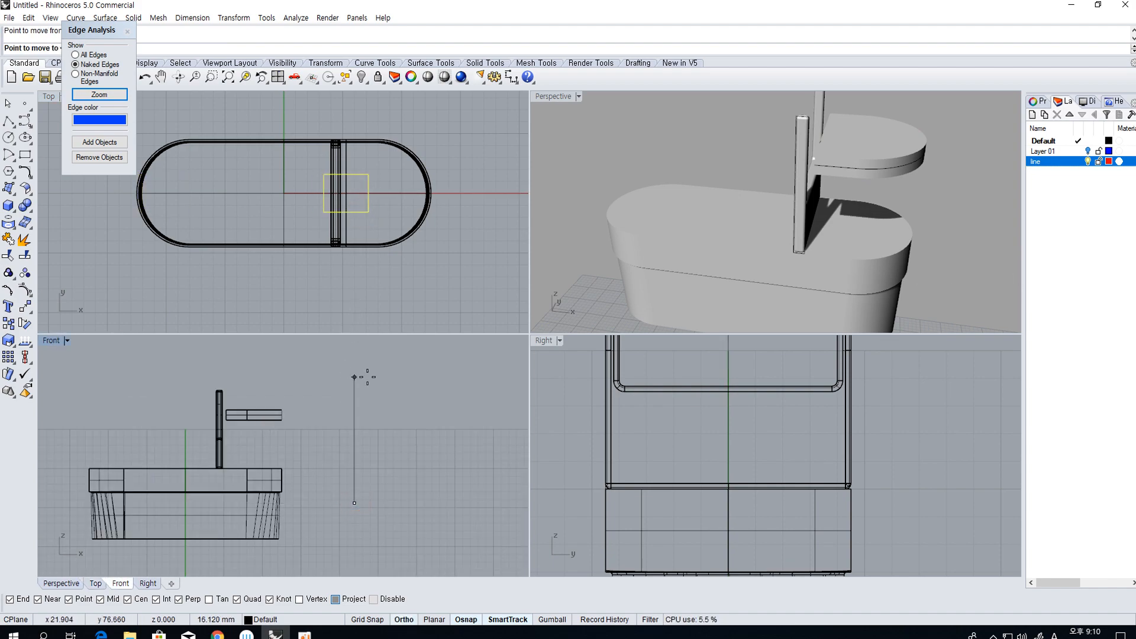
scroll(374, 401, "down", 9, "shift")
scroll(374, 401, "down", 2, "shift")
left_click(400, 375)
Extrude the rectangle into a solid block about 0.66 mm to both sides, level with the rounded plate
scroll(349, 404, "up", 15)
right_click(325, 394)
left_click(302, 382)
left_click(301, 427)
left_click(8, 224)
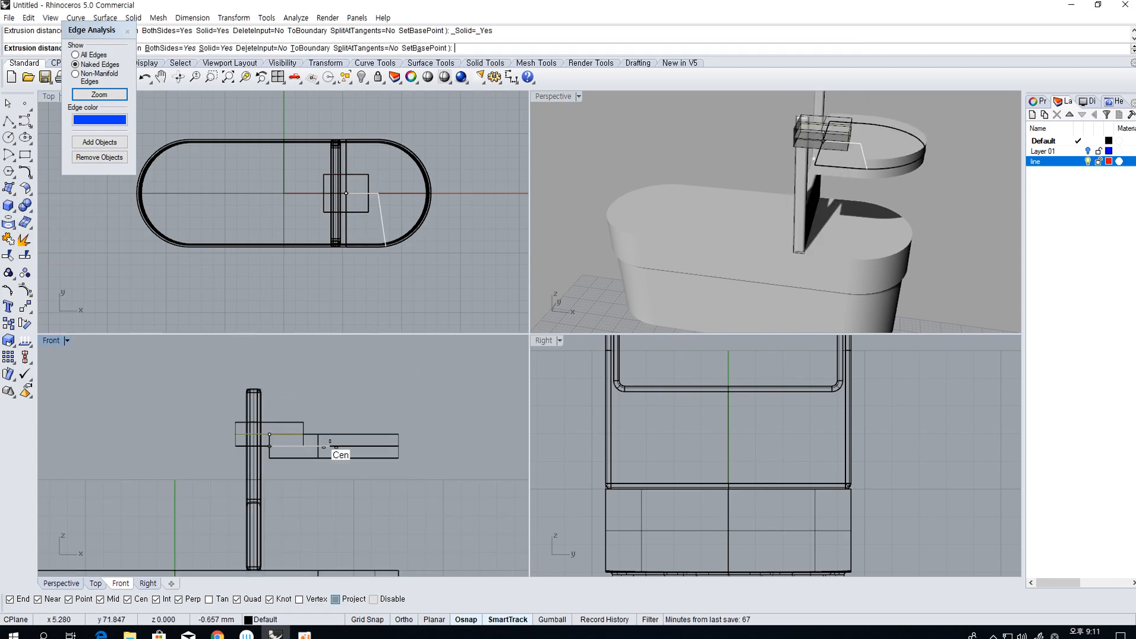
left_click(333, 495)
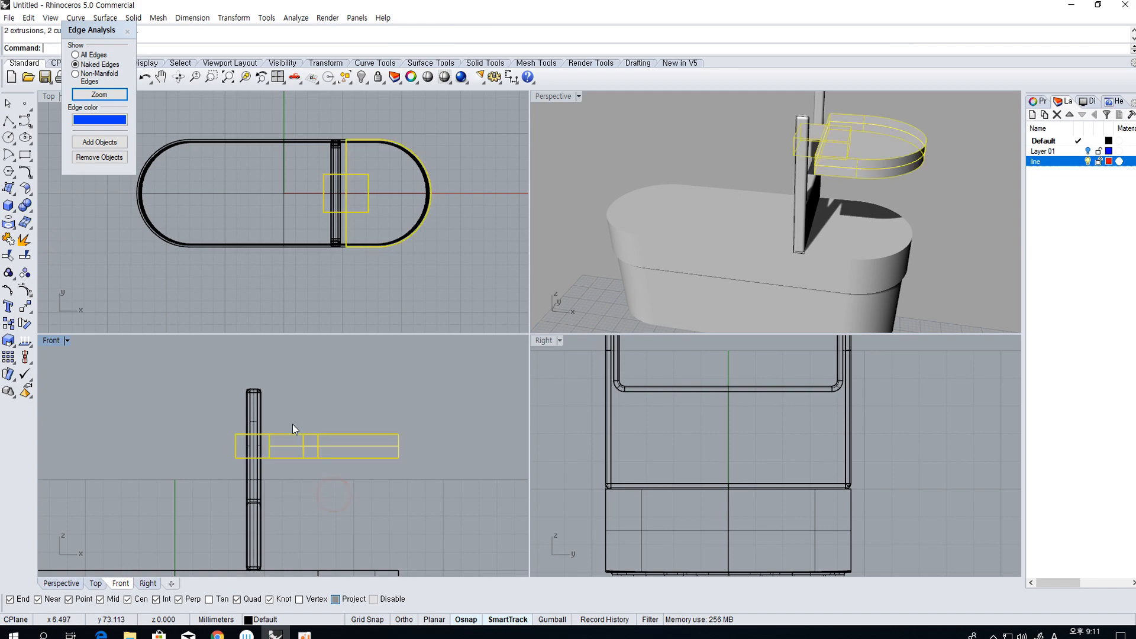
Union the rectangular block with the rounded plate, and merge the coplanar faces of the resulting lever
left_click(25, 205)
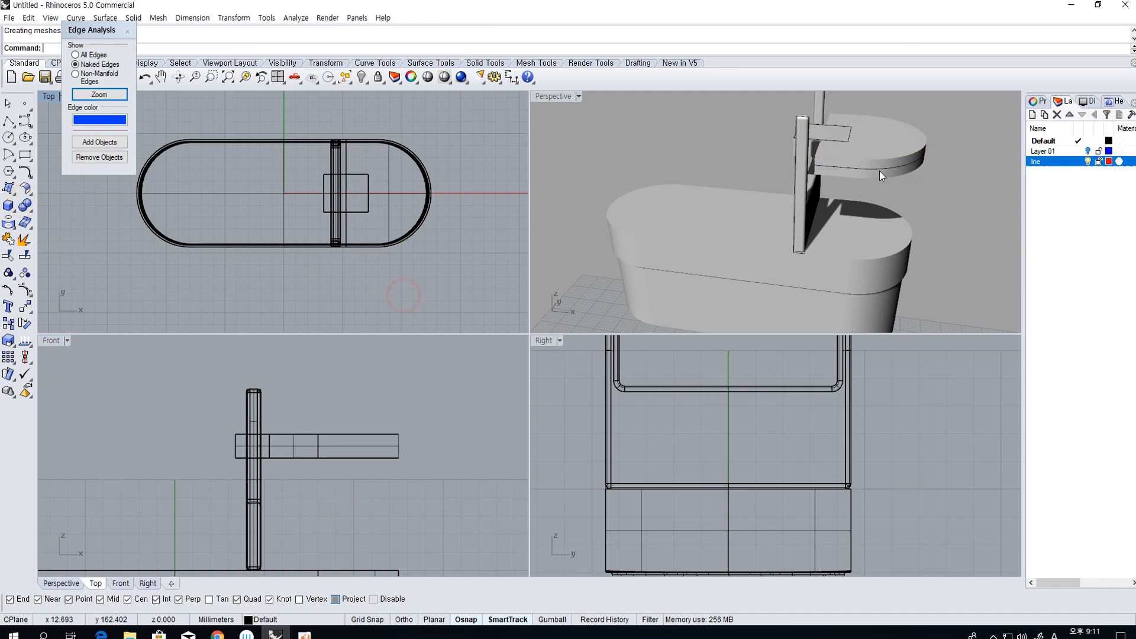
left_click(886, 133)
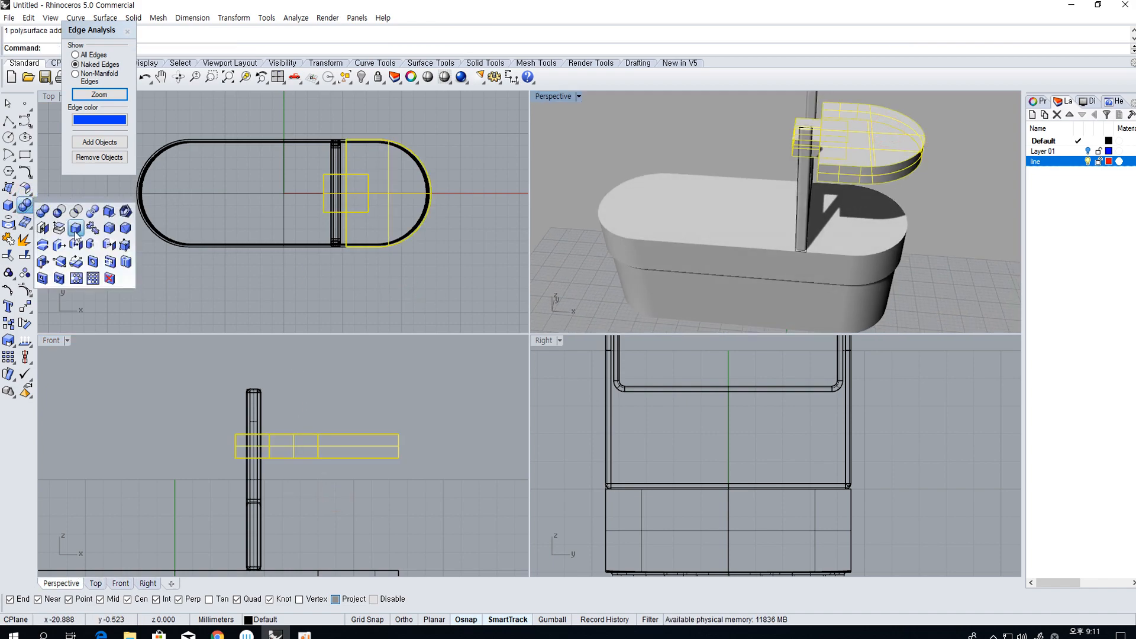
left_click(352, 310)
Delete the leftover construction curves around the lever
left_click(847, 143)
left_click(887, 182)
key("Delete")
key("ctrl+z")
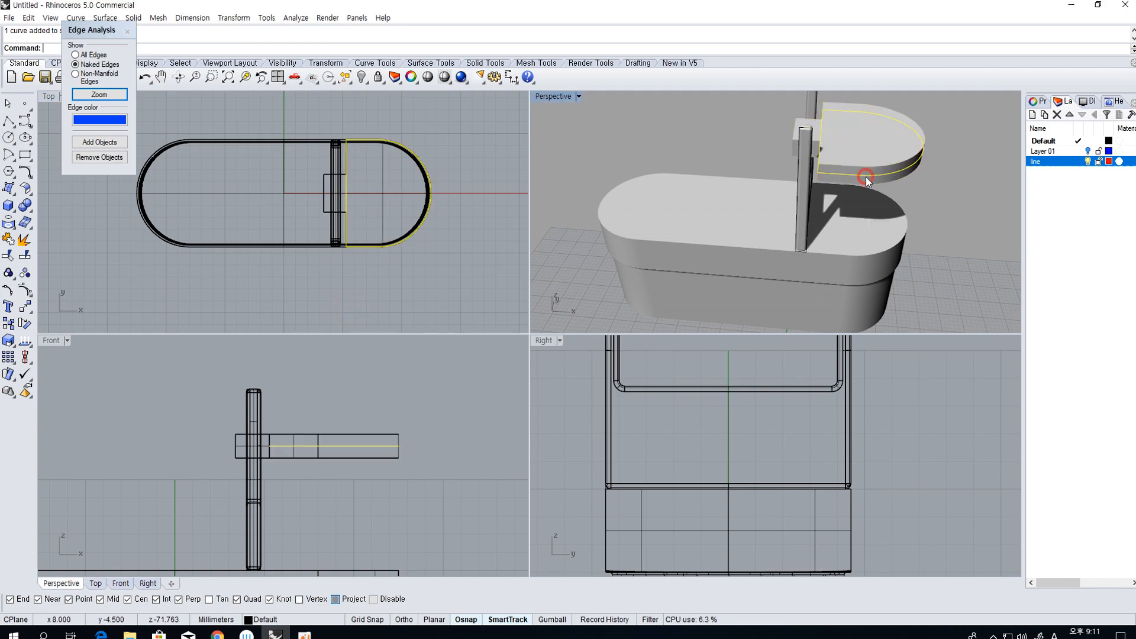
Show all hidden parts, and move the lever straight down behind the bracket in the front view
scroll(886, 186, "down", 3)
left_click(363, 76)
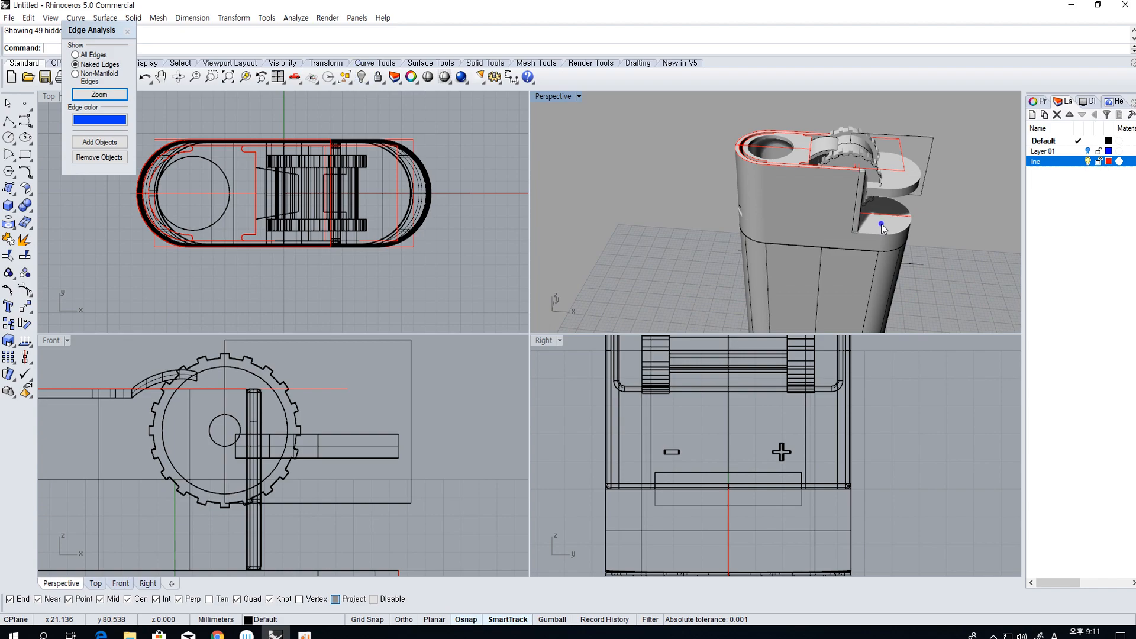
left_click(890, 181)
left_click(914, 201)
type("m")
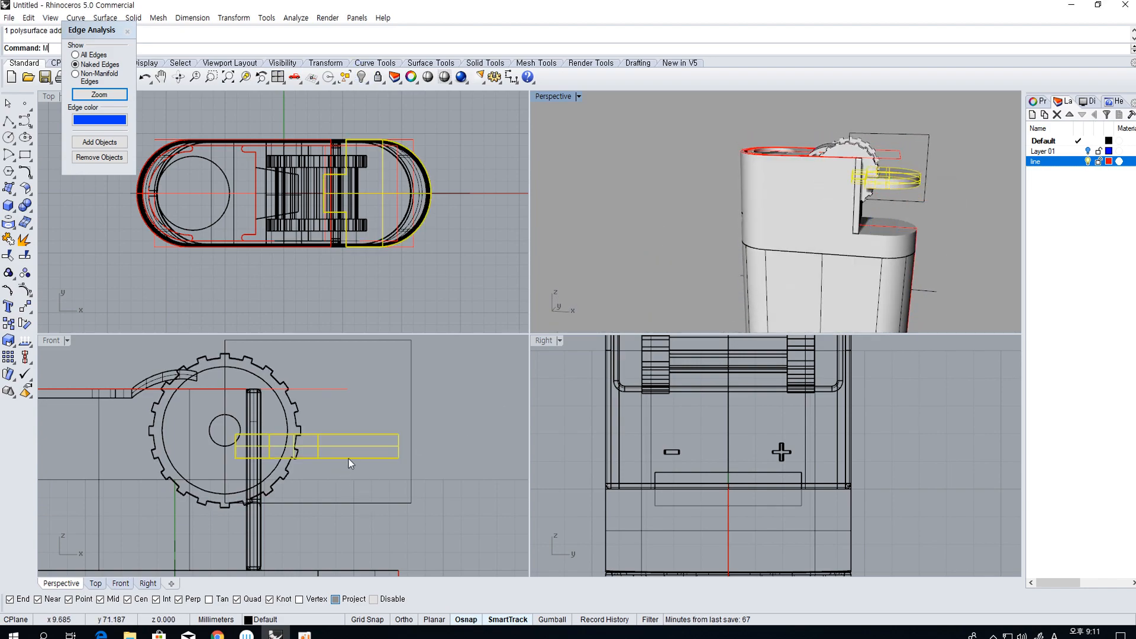
key("space")
scroll(350, 462, "down", 6)
left_click(446, 431)
left_click(442, 472, "shift")
Rotate the lever in the front view so its rounded outer end tilts upward, and move it slightly down toward the collar
left_click(24, 329)
left_click(292, 500)
left_click(527, 528)
left_click(471, 472)
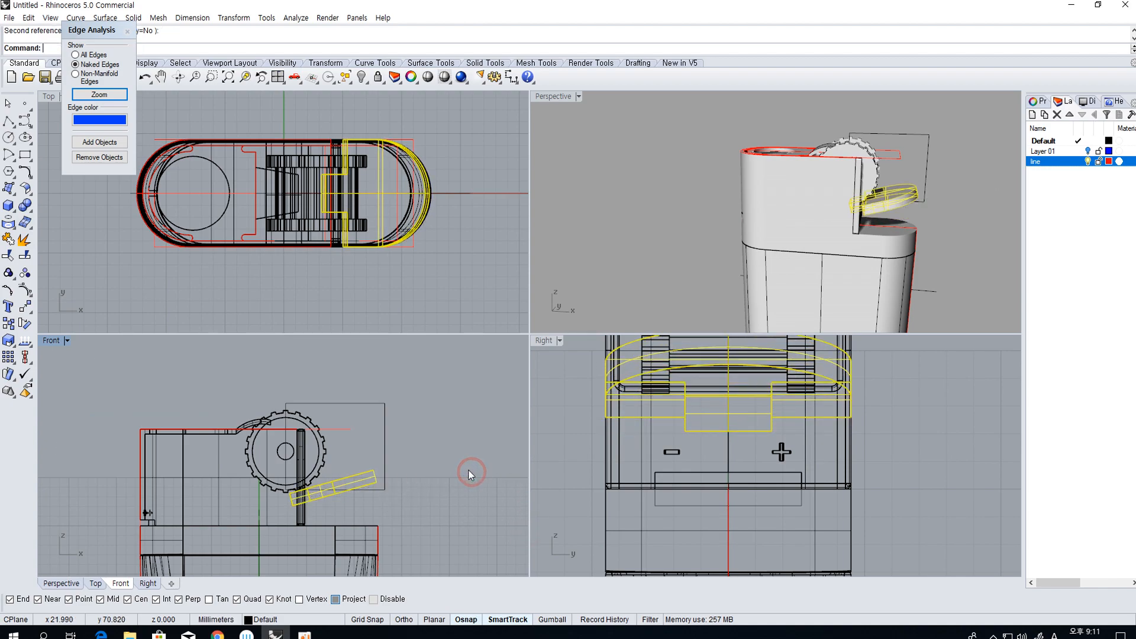
key("space")
left_click(468, 470)
left_click(468, 482)
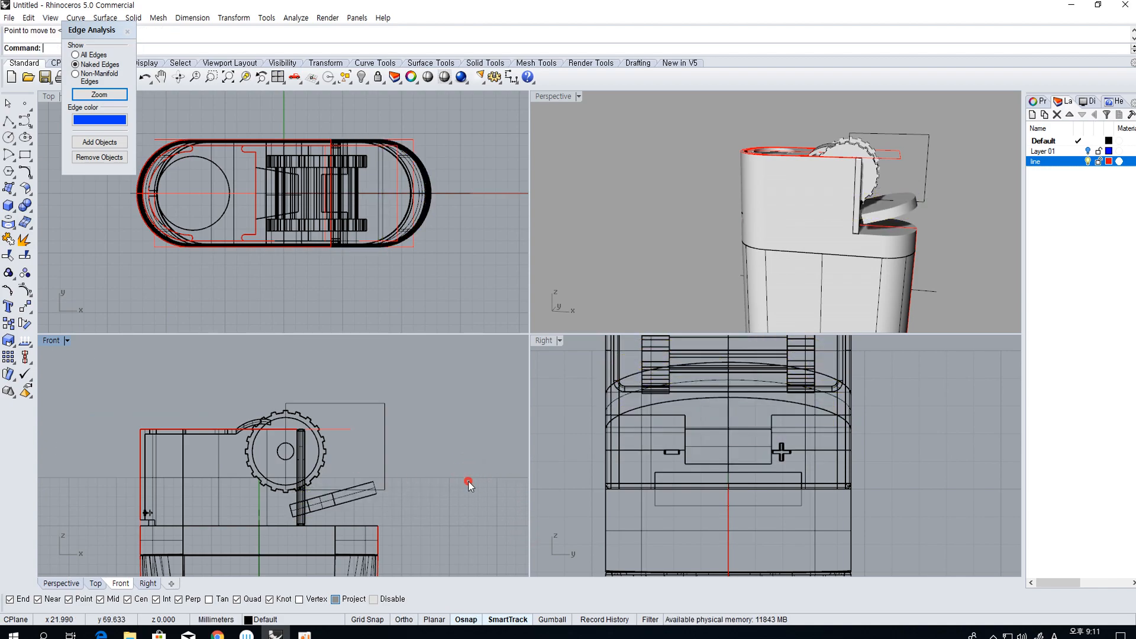
Select the collar piece below the head and isolate it by hiding all other parts
right_click_drag(819, 295, 819, 248)
left_click(783, 191)
left_click(1005, 277)
left_click(841, 253)
right_click_drag(940, 259, 800, 250)
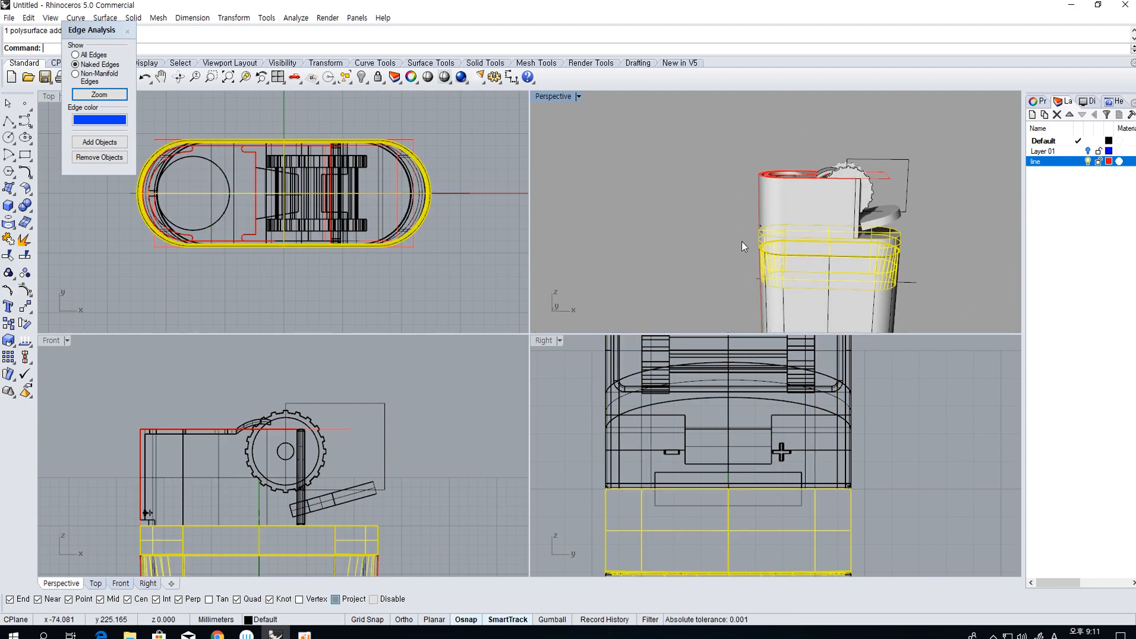
right_click(358, 75)
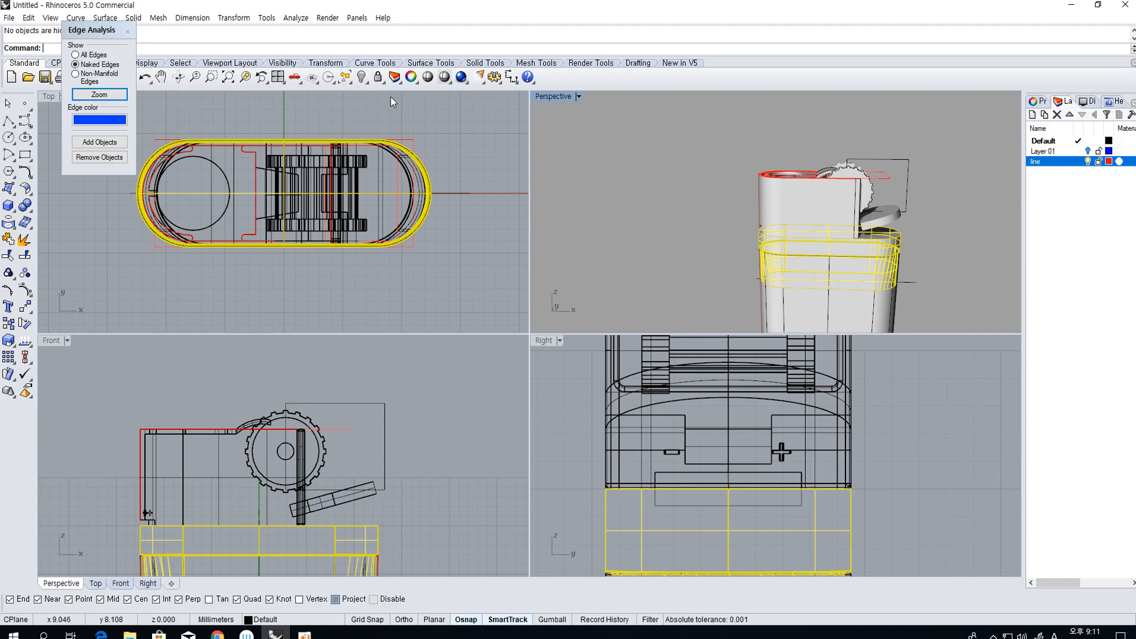
left_click(360, 70)
left_click(409, 99)
right_click_drag(738, 238, 828, 252)
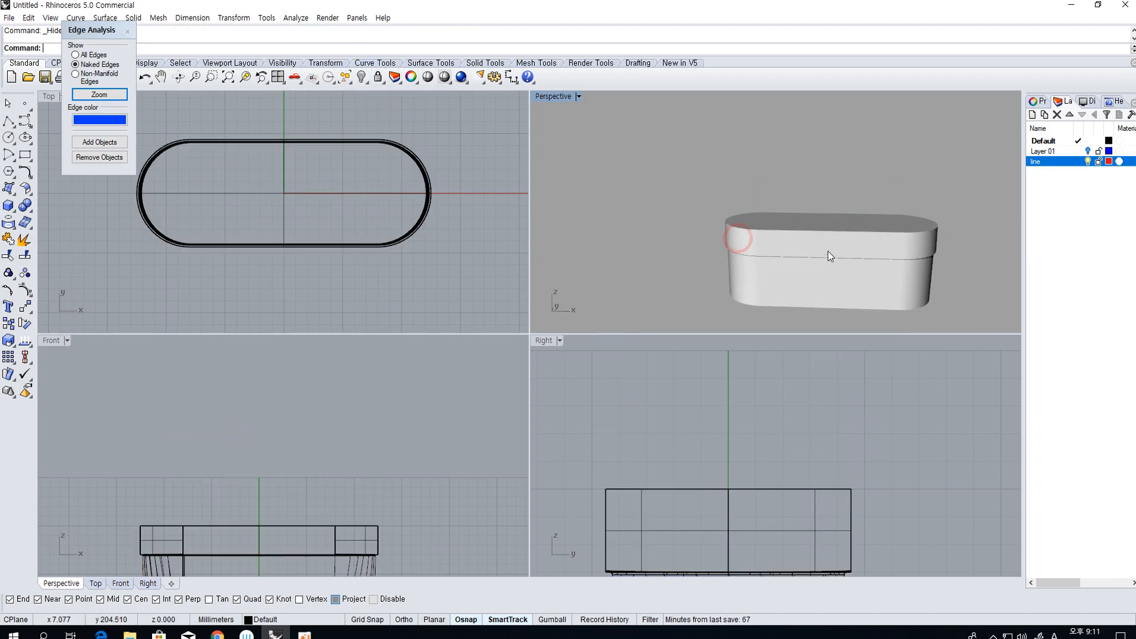
Try to fillet the collar's upper edge loop with the preset radius, and undo the fillet
scroll(294, 534, "up", 5)
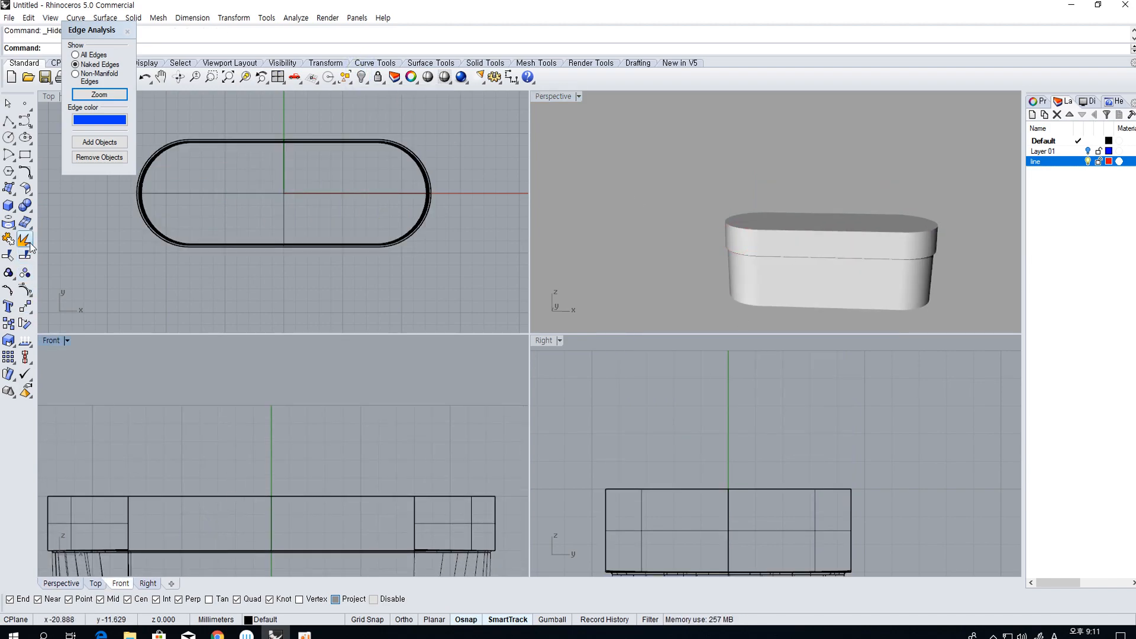
left_click(25, 205)
left_click(107, 232)
scroll(181, 381, "down", 4)
left_click_drag(97, 418, 360, 449)
key("Return")
key("Return")
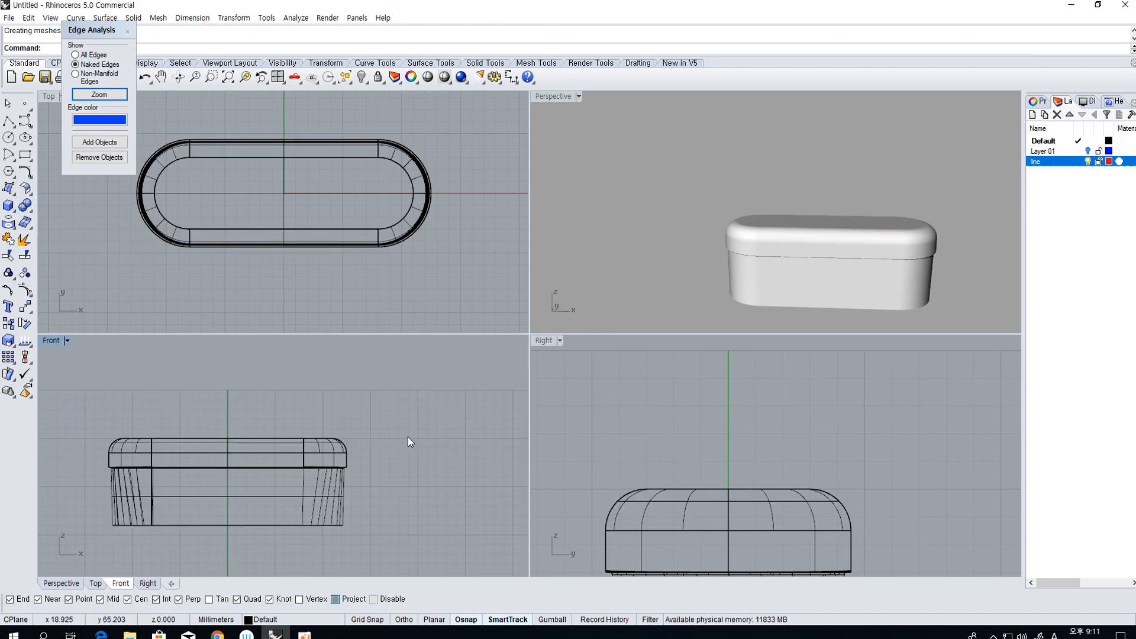
key("ctrl+z")
Fillet the collar's upper edge loop with a radius of 0.1 mm
right_click(407, 436)
type(".1")
key("Return")
left_click_drag(70, 416, 363, 450)
right_click(364, 449)
right_click(367, 449)
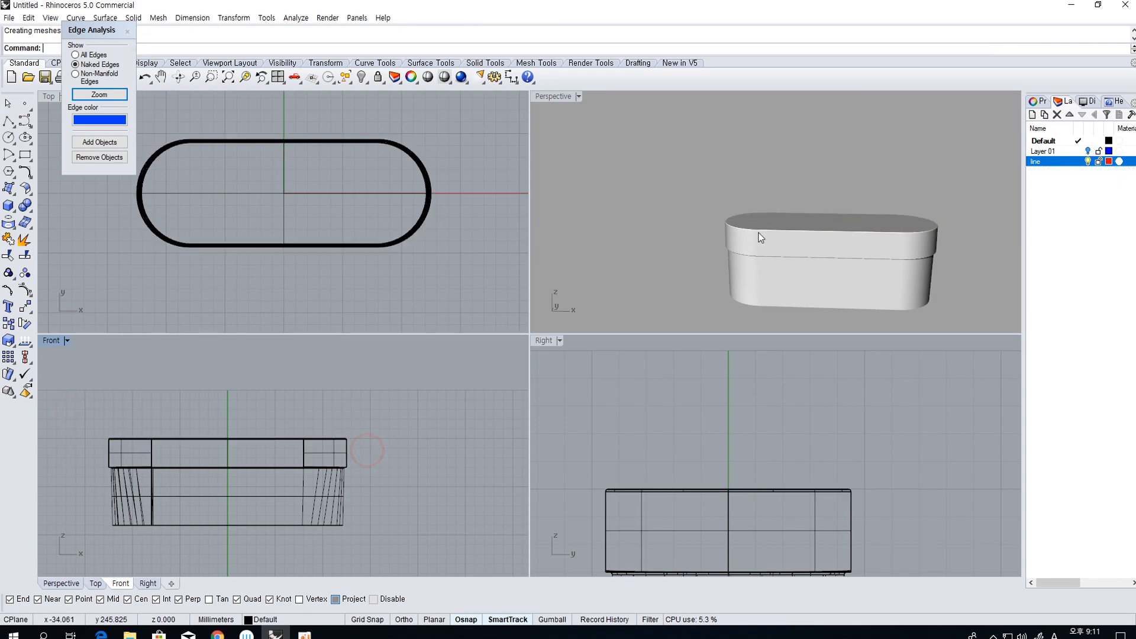
Show all hidden lighter parts again around the finished collar
scroll(760, 237, "up", 3)
left_click(360, 77)
right_click_drag(680, 199, 727, 294)
right_click_drag(792, 310, 762, 248)
left_click(765, 259)
left_click(839, 280)
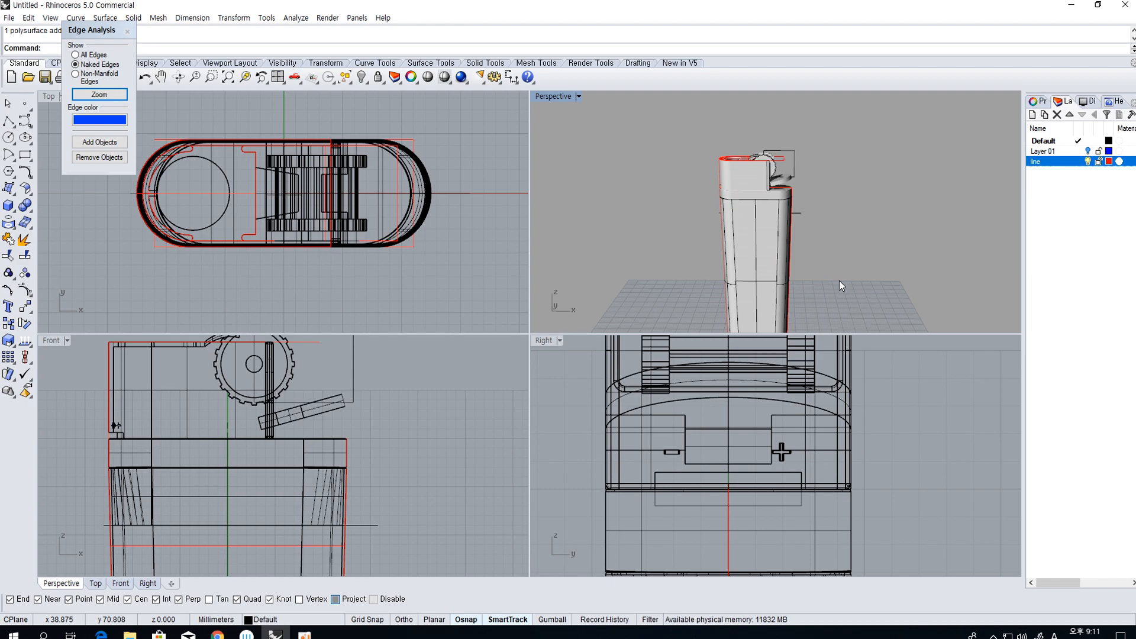
Create three new layers, Layer 02, Layer 03 and Layer 04, below the line layer
left_click(768, 235)
scroll(769, 232, "up", 5)
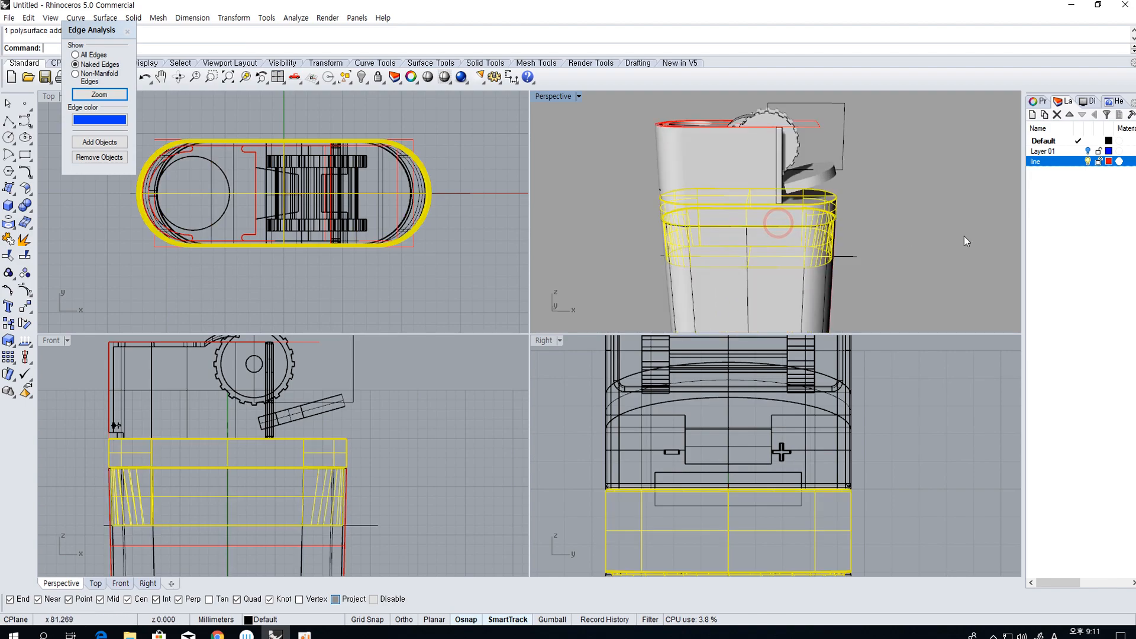
right_click(1092, 200)
left_click(1094, 214)
right_click(1086, 200)
left_click(1091, 207)
right_click(1091, 207)
left_click(1088, 214)
Move the lighter's head onto Layer 02 and set that layer's color to Gold
left_click(709, 150)
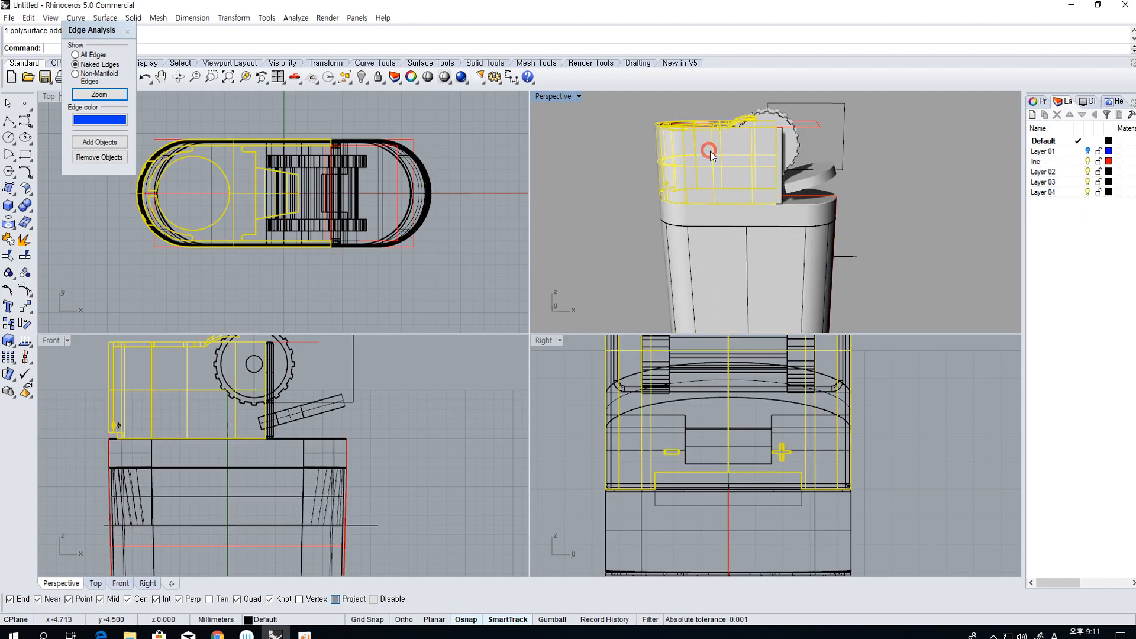
right_click(1072, 171)
left_click(1083, 384)
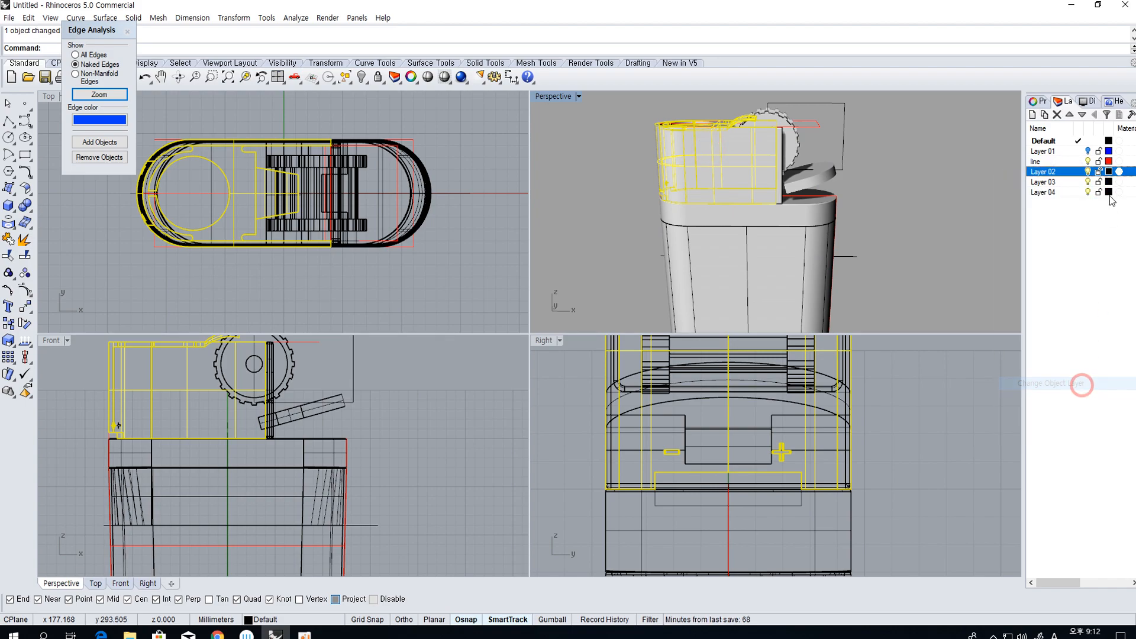
left_click(1109, 173)
left_click(482, 287)
left_click(621, 424)
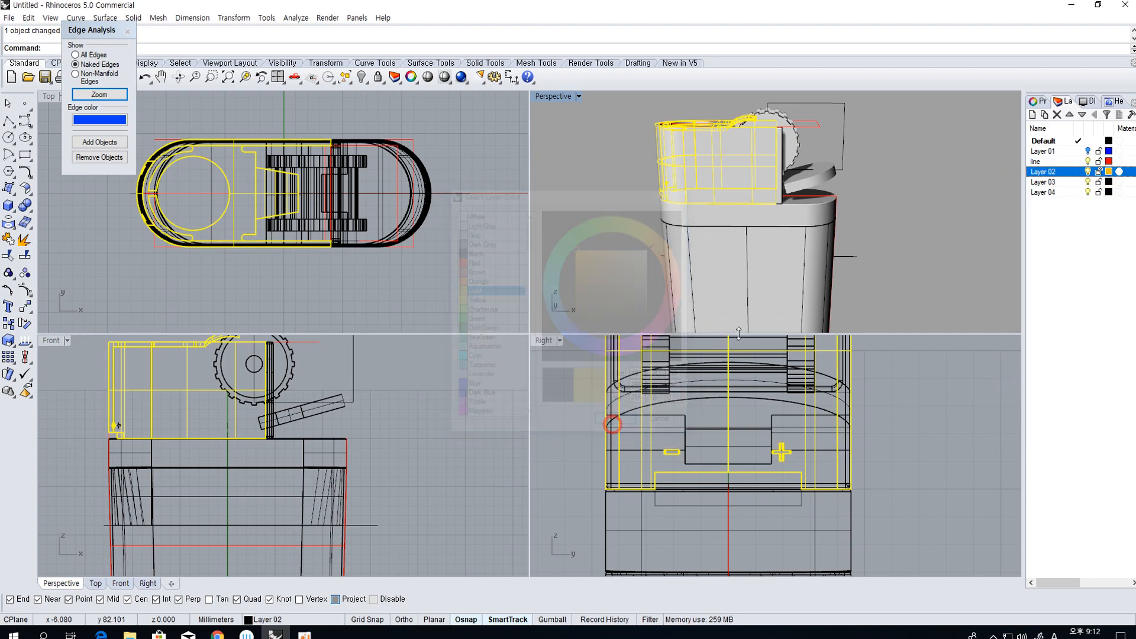
Move the collar below the head onto Layer 03 and set that layer's color to White
left_click(818, 227)
key("ctrl+alt+s")
left_click(876, 229)
left_click(837, 211)
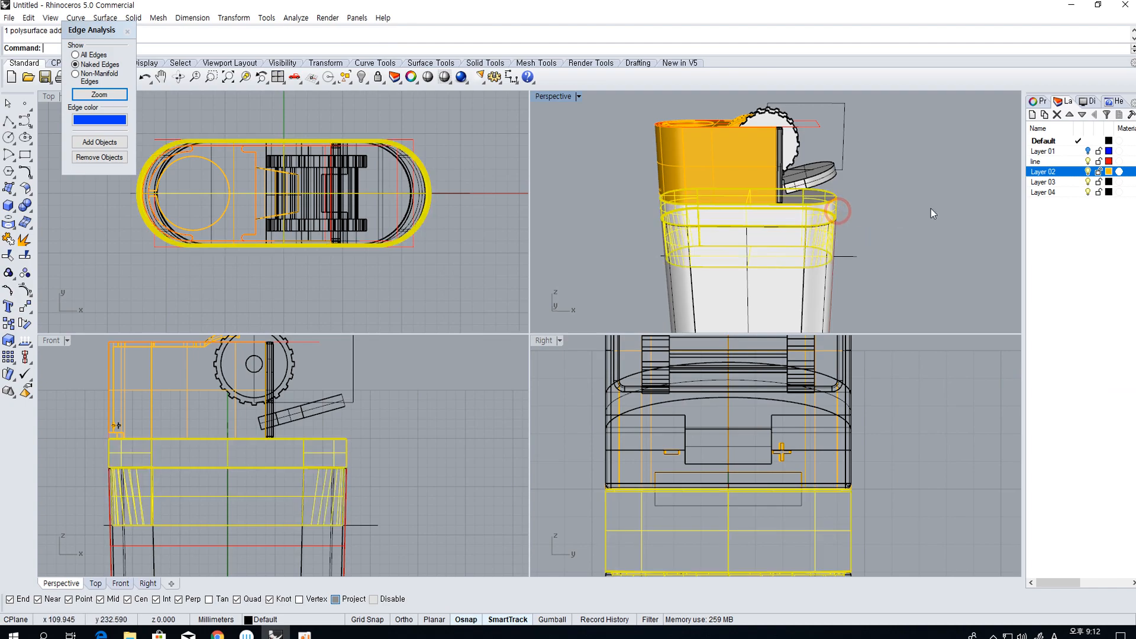
right_click(1055, 187)
left_click(1066, 395)
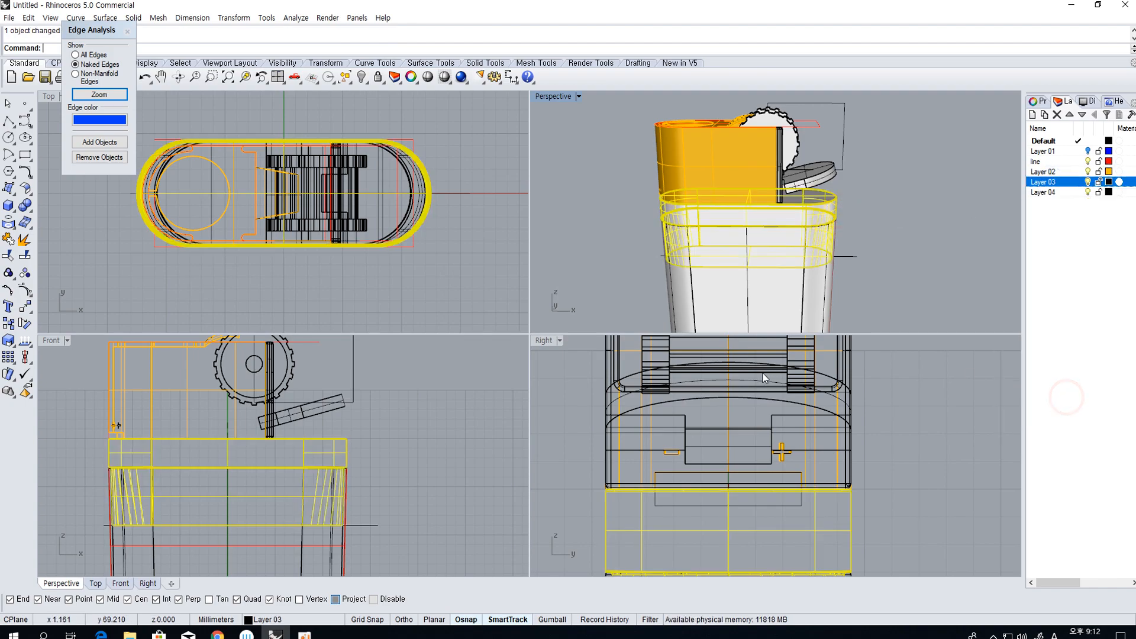
right_click(1042, 182)
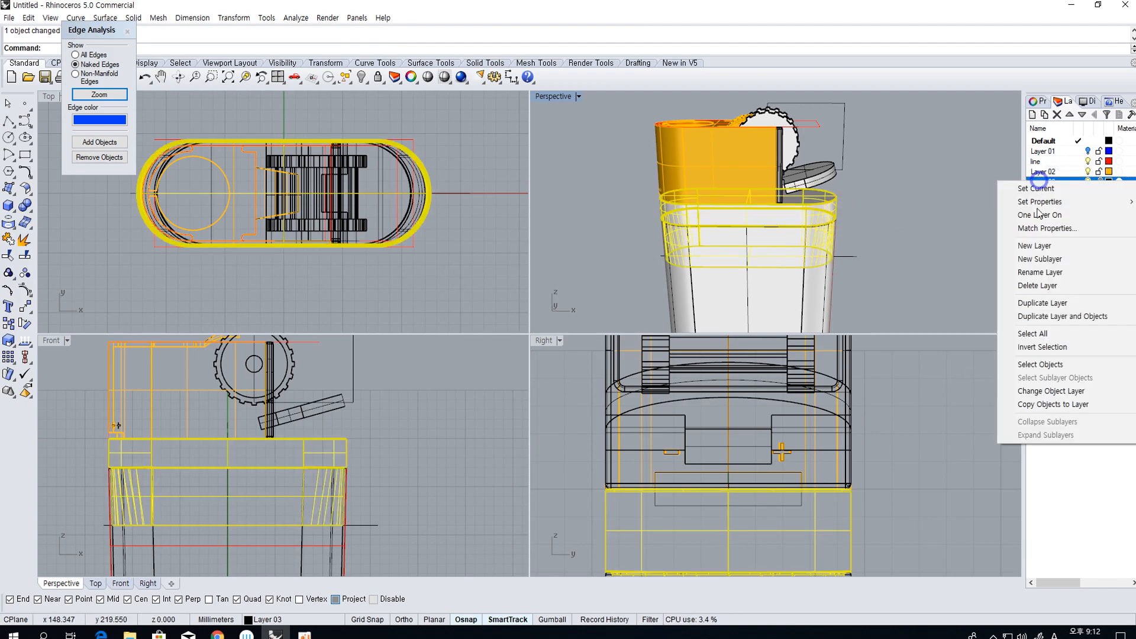
left_click(1056, 392)
left_click(1108, 182)
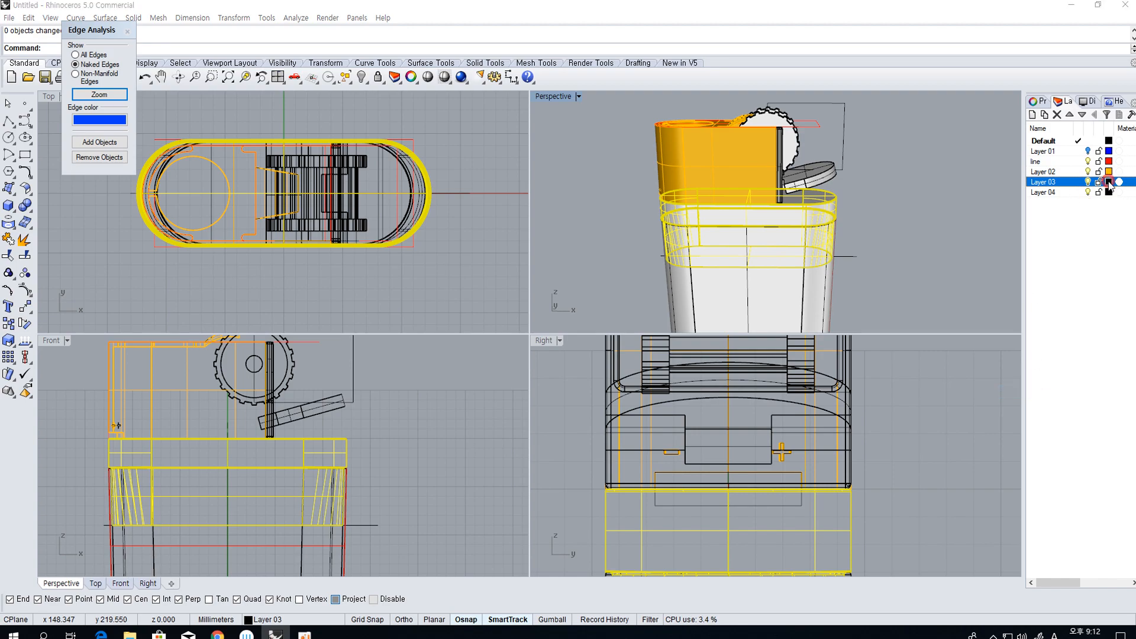
left_click(618, 424)
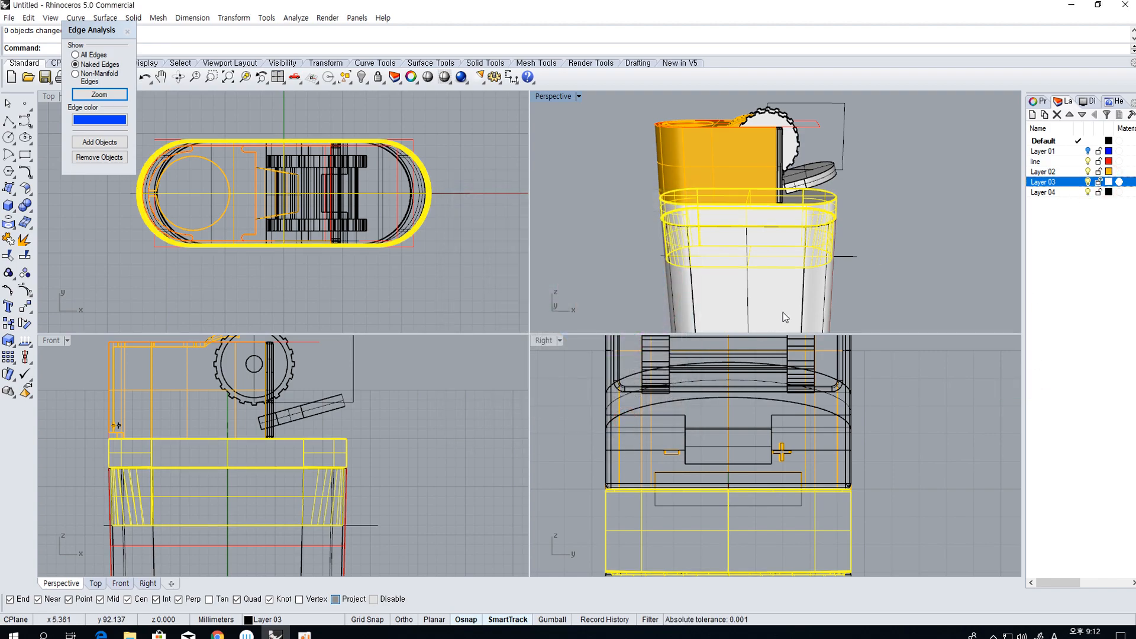
Move the lighter's main body onto Layer 04 and set that layer's color to SeaGreen
right_click(1050, 192)
left_click(1050, 406)
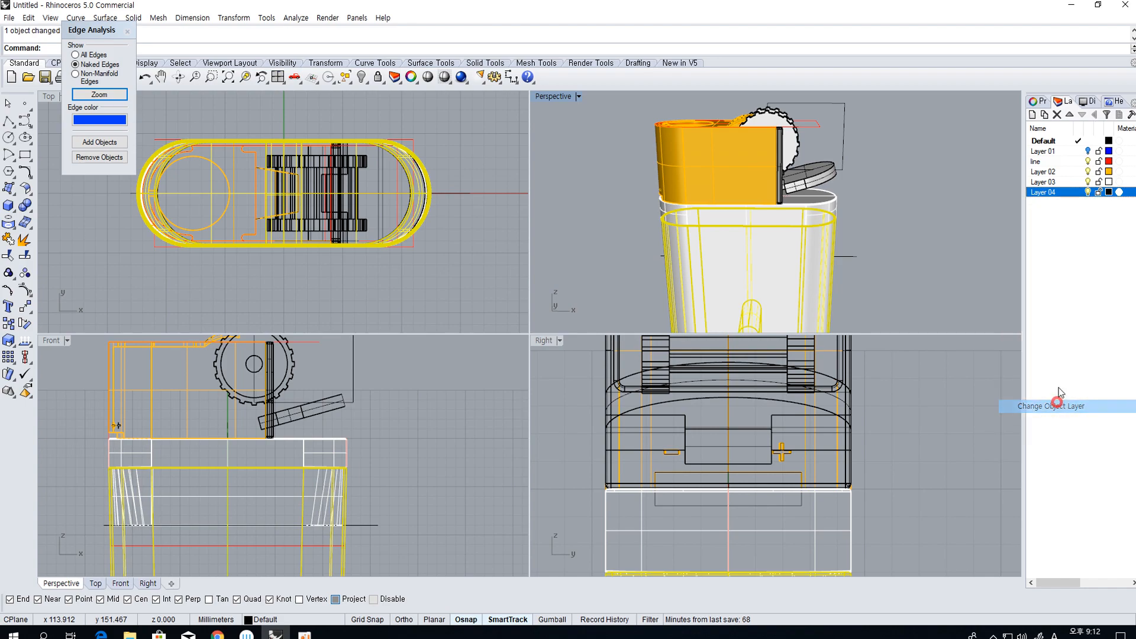
left_click(1109, 192)
left_click(489, 339)
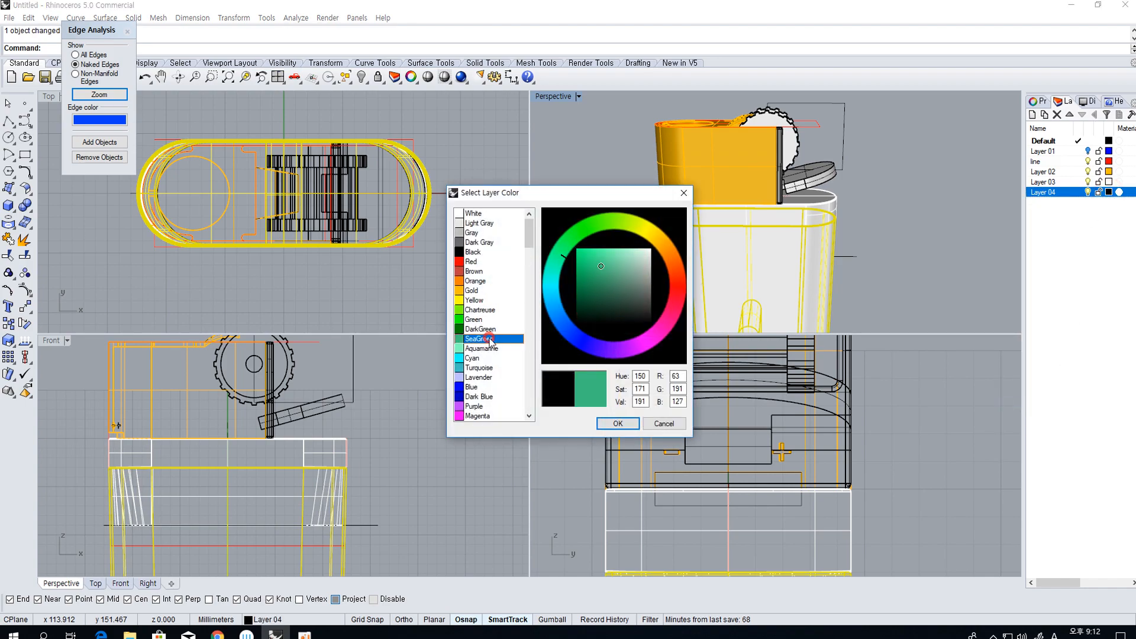
left_click(613, 424)
Select the wheel bracket, create Layer 05 with the color Dark Gray, and move the bracket onto it
left_click(927, 282)
right_click_drag(922, 297, 736, 195)
scroll(736, 199, "up", 5)
left_click(740, 216)
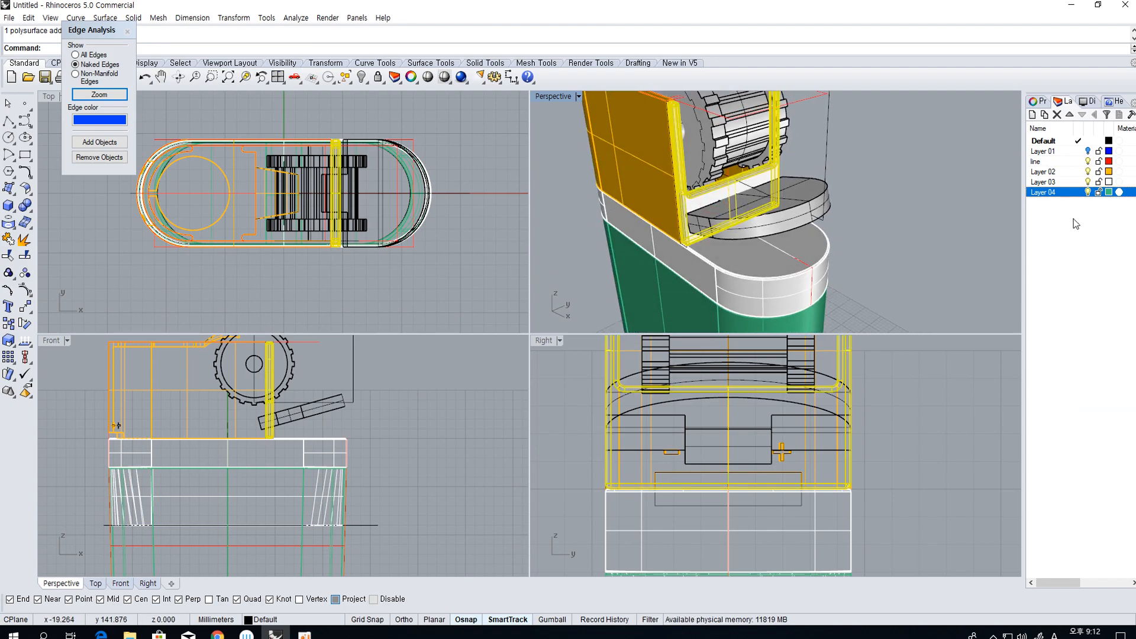
right_click(1038, 218)
left_click(1051, 220)
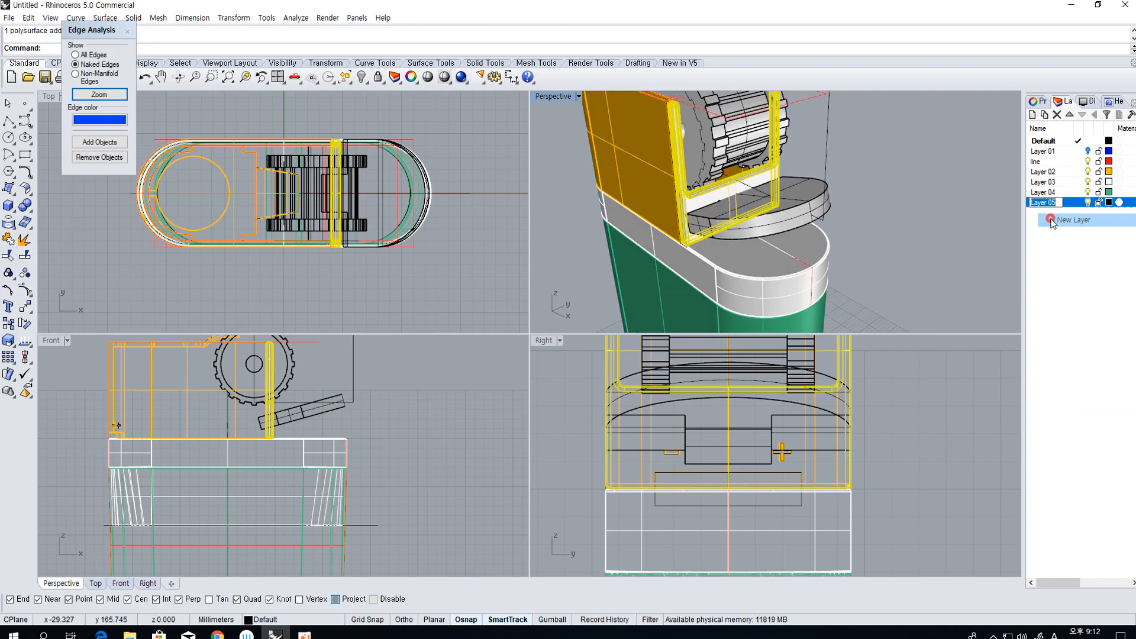
left_click(1109, 203)
left_click(507, 243)
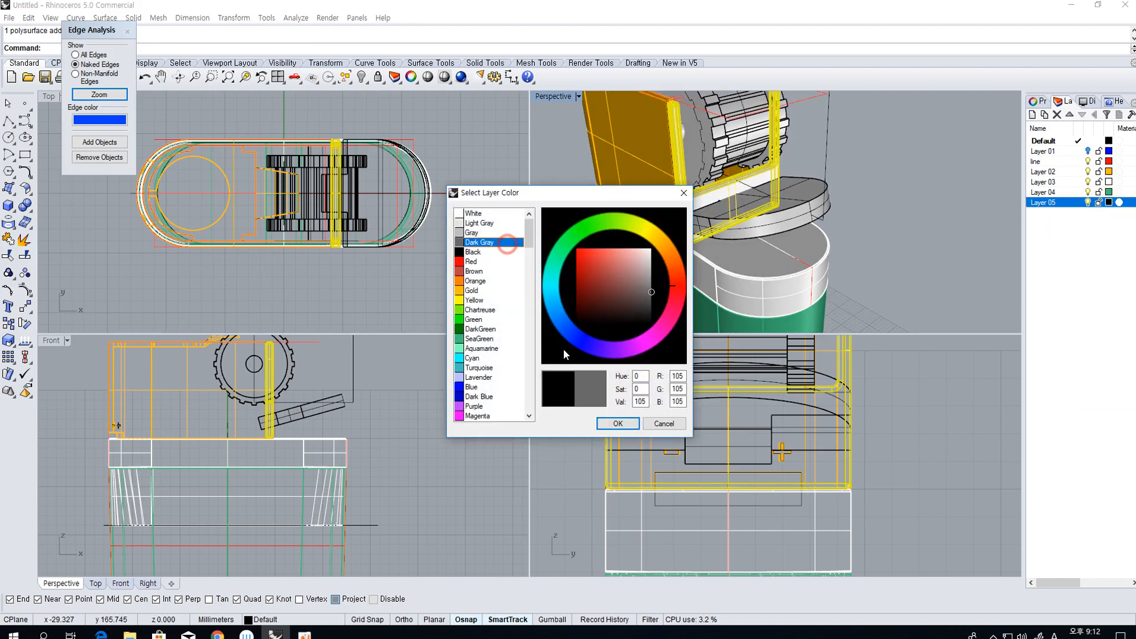
left_click(610, 424)
right_click(1042, 202)
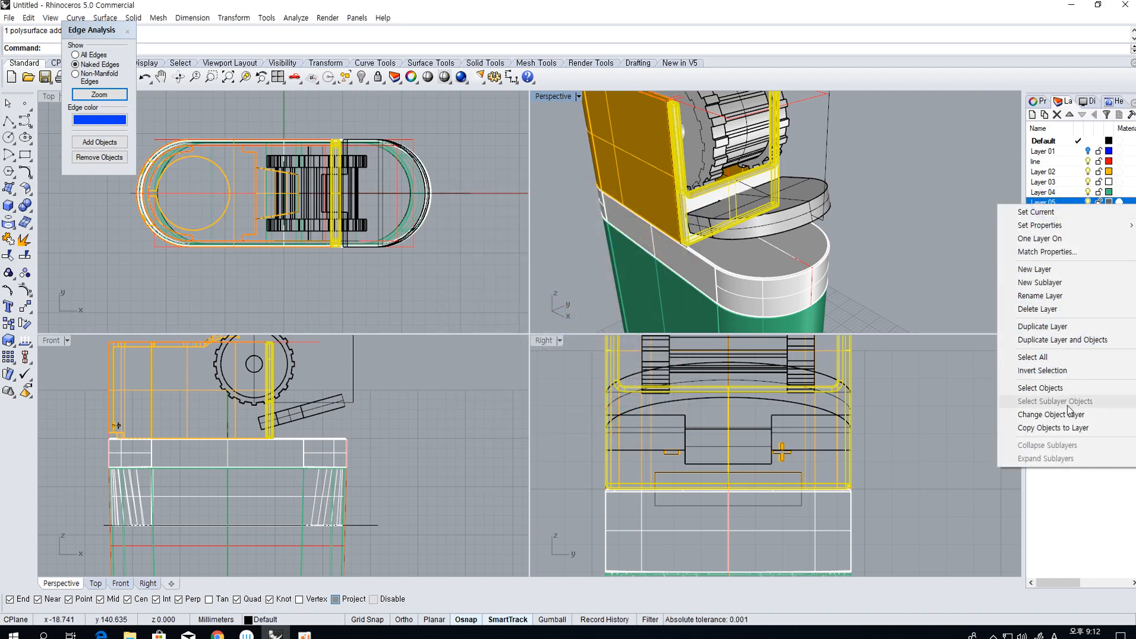
left_click(1068, 414)
Move the thumb lever behind the bracket onto Layer 05
left_click(846, 224)
right_click_drag(844, 223, 874, 212)
left_click(820, 192)
right_click(1068, 203)
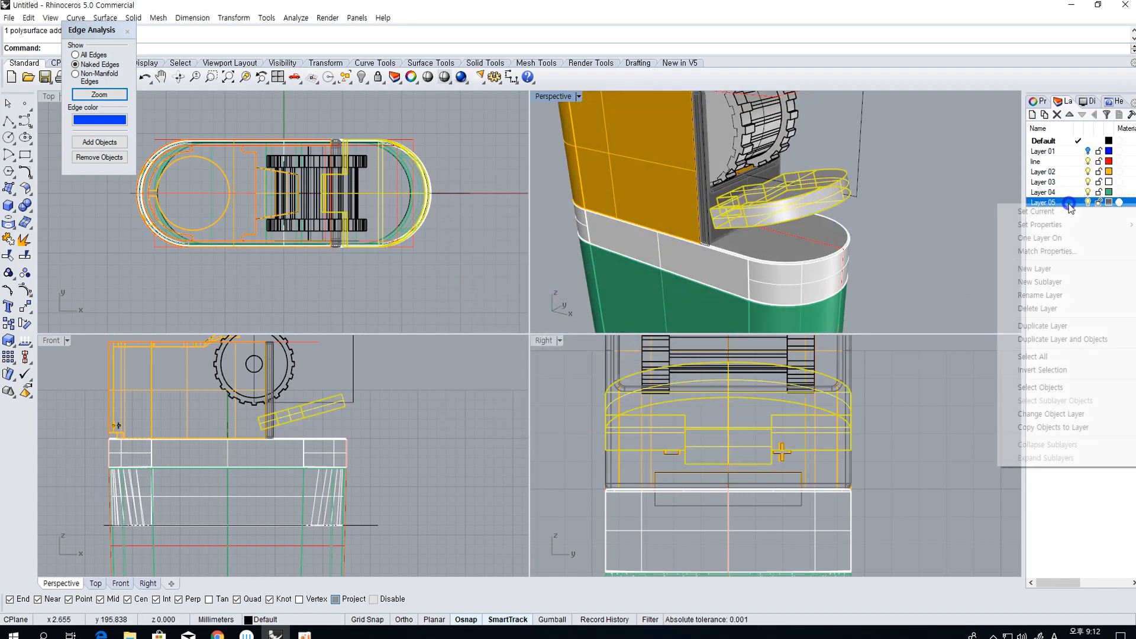
left_click(1059, 413)
Select the wheel's toothed rims, create Layer 06 with the color Dark Blue, and move the rims onto it
right_click_drag(949, 277, 876, 272)
left_click(718, 205)
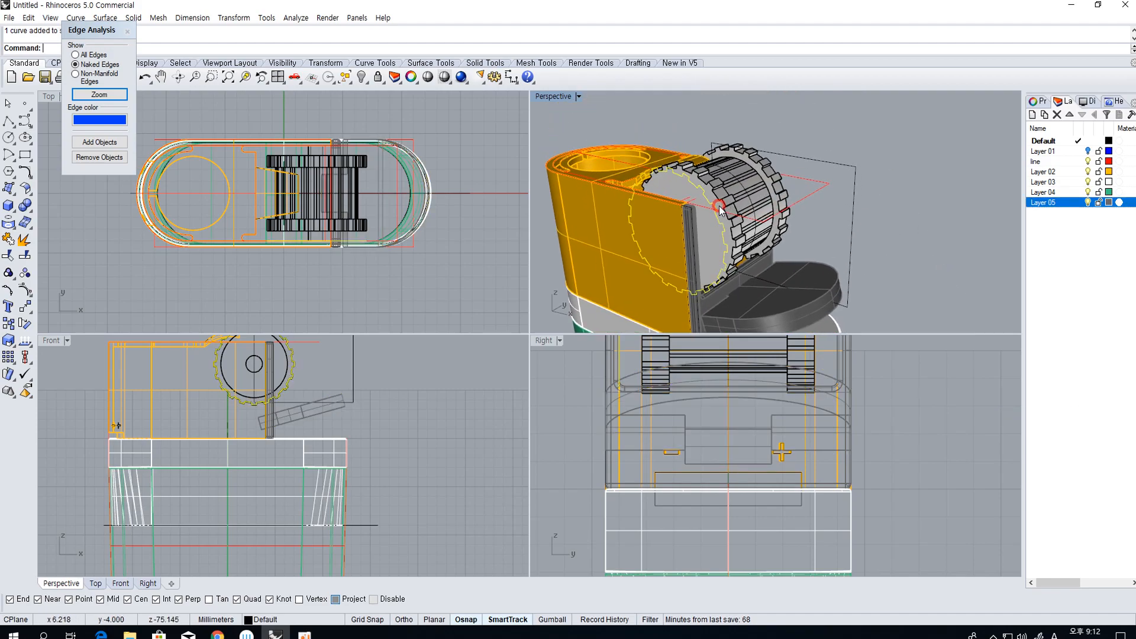
left_click(735, 205)
right_click(1073, 260)
left_click(1084, 259)
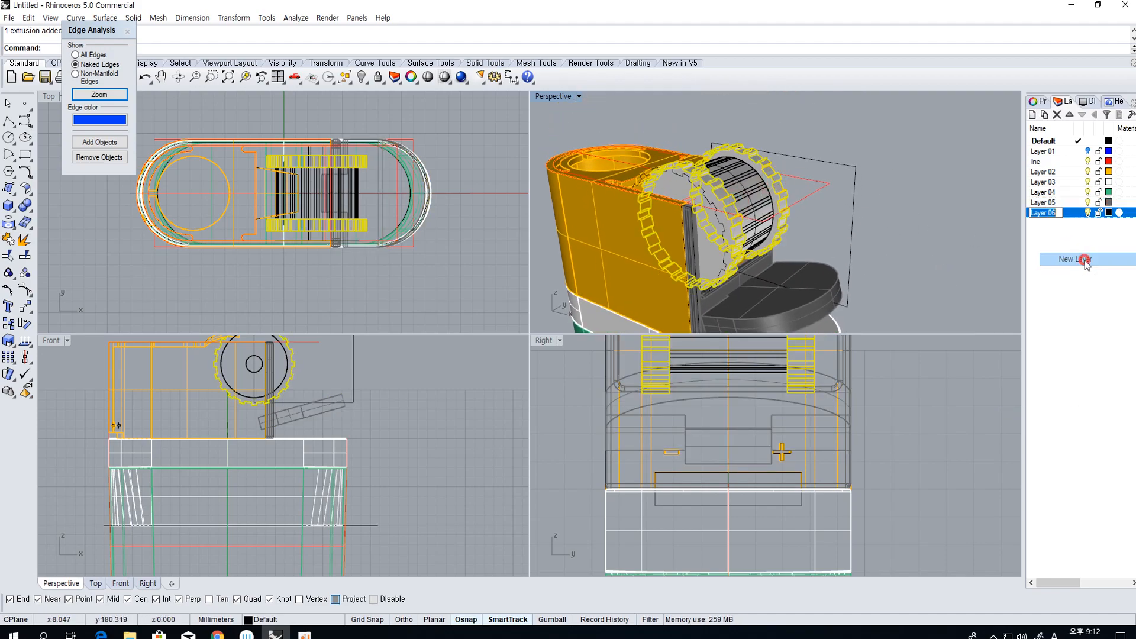
left_click(1107, 216)
left_click(517, 299)
left_click(513, 288)
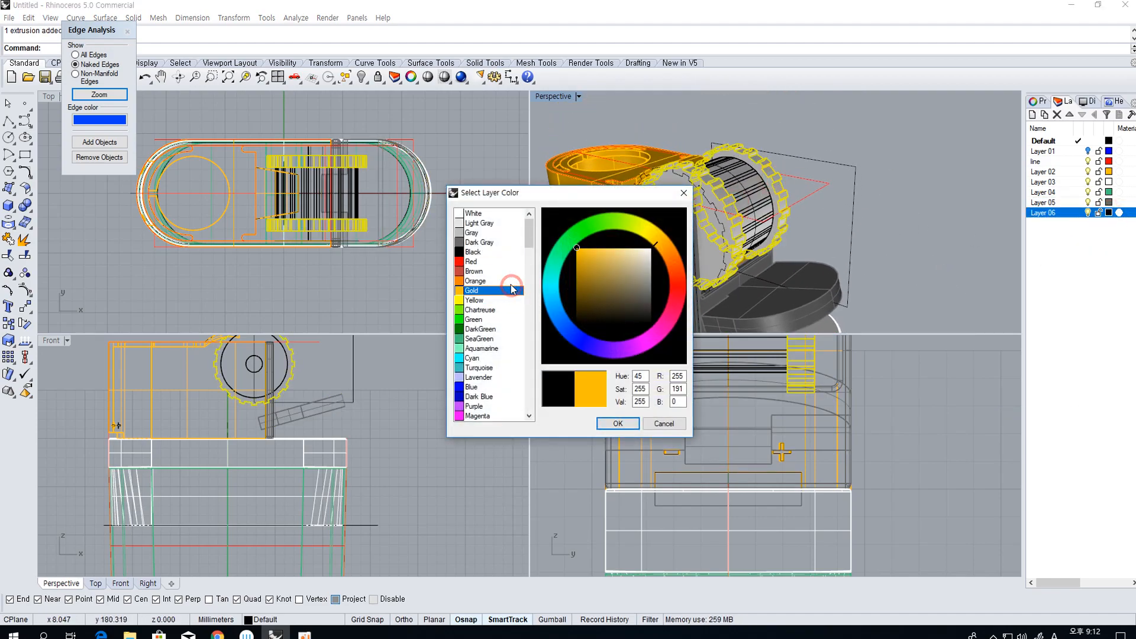
left_click(511, 281)
left_click(491, 394)
left_click(617, 422)
right_click(1064, 212)
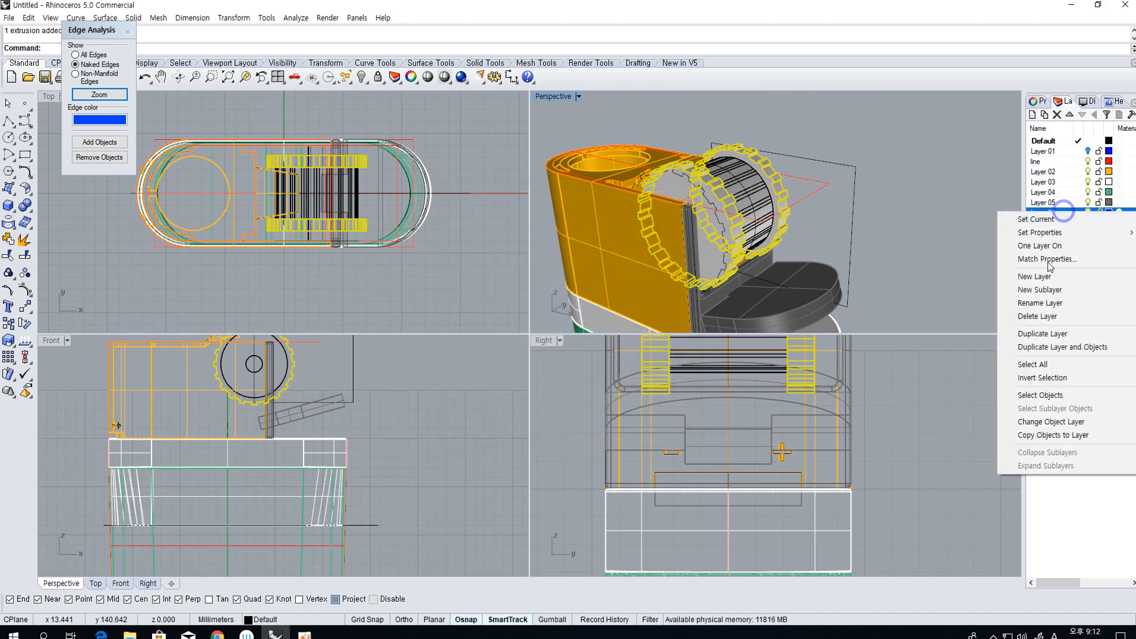
left_click(1072, 422)
Select the ribbed drum between the rims, create Layer 07 in magenta (255, 0, 218), and move the drum onto it
left_click(748, 204)
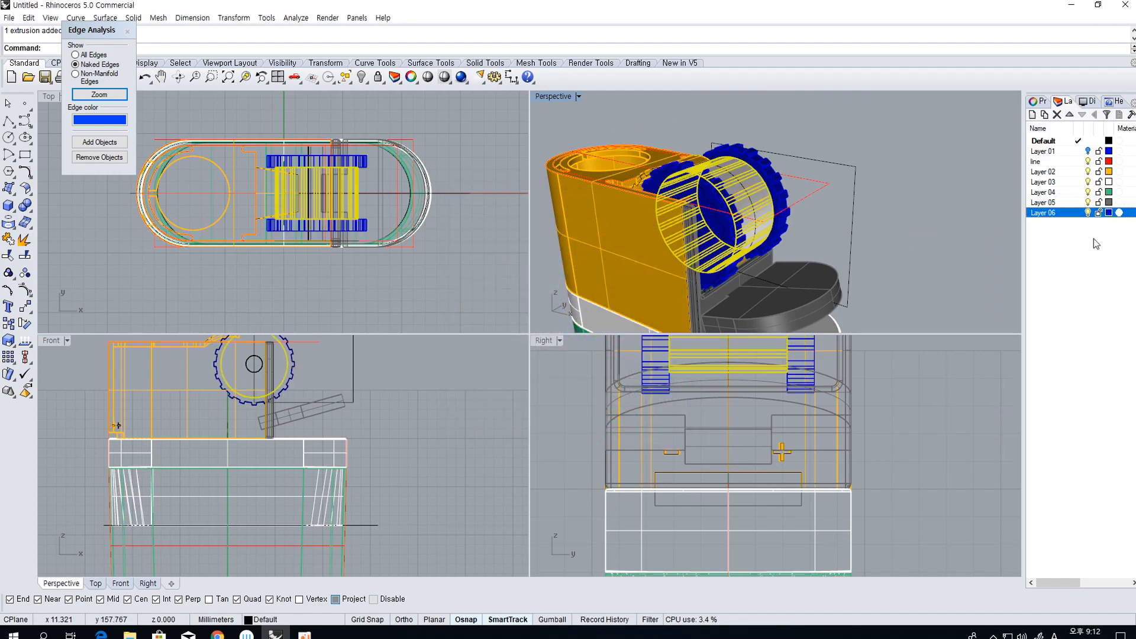
right_click(1076, 266)
left_click(1084, 270)
left_click(1109, 223)
left_click(479, 309)
left_click(655, 342)
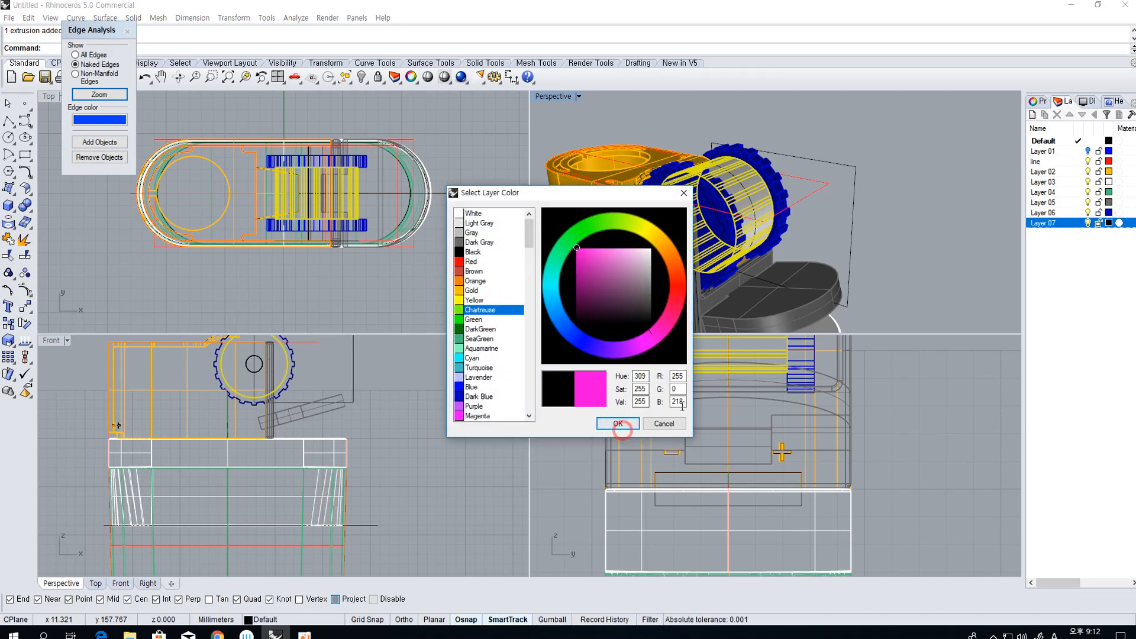
left_click(617, 423)
right_click(1044, 223)
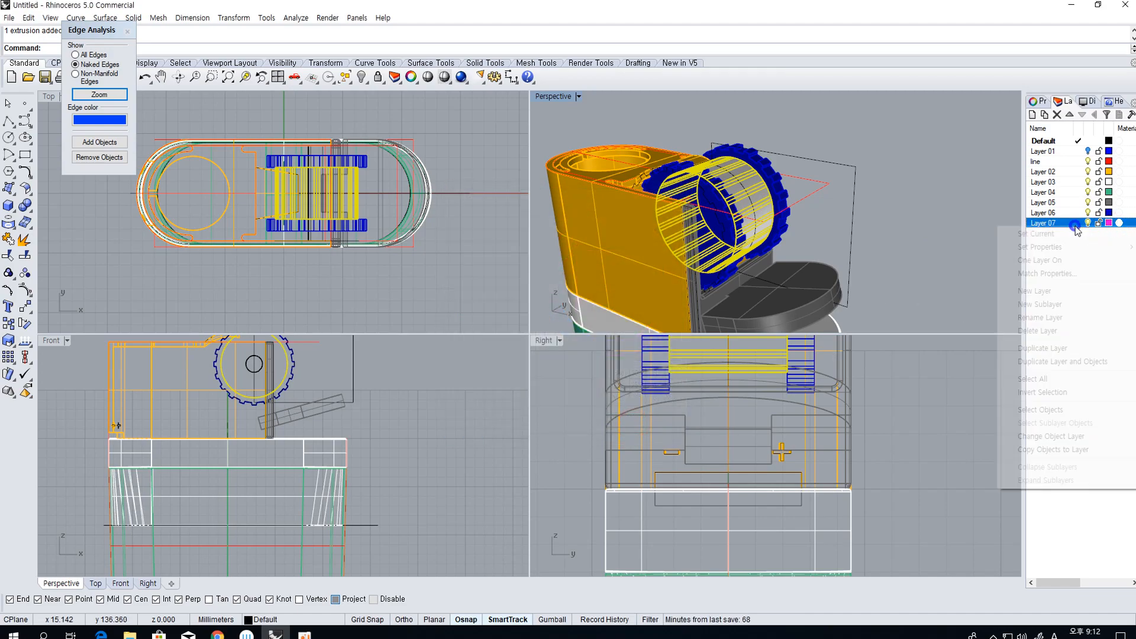
left_click(1051, 436)
left_click(934, 291)
Turn off the line layer and delete the leftover black rectangle by the wheel and the straight line across the body
right_click_drag(932, 288, 843, 261)
scroll(778, 263, "down", 3)
right_click_drag(732, 224, 859, 308)
scroll(770, 233, "down", 6)
right_click_drag(790, 238, 728, 272)
scroll(293, 434, "down", 10)
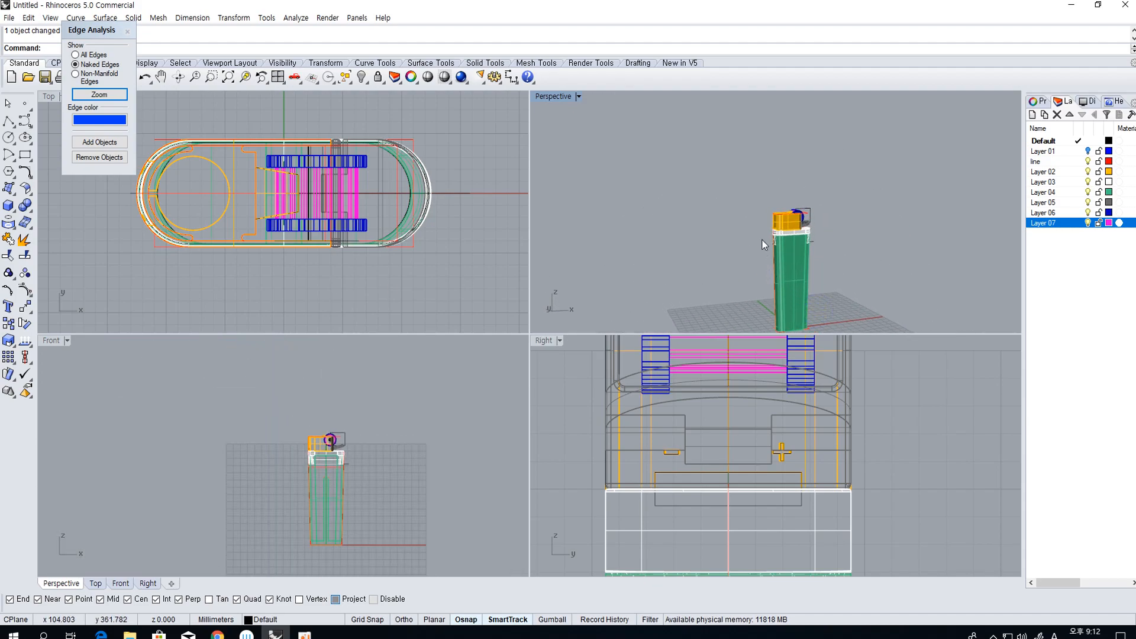
scroll(773, 241, "down", 3)
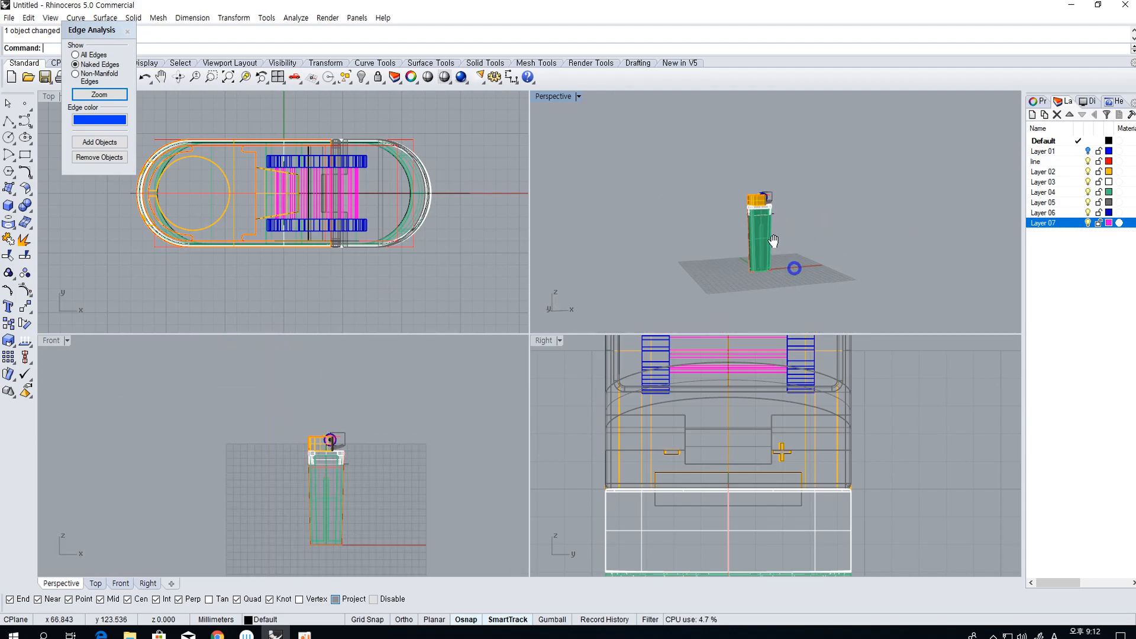
left_click(1089, 165)
scroll(763, 201, "up", 6)
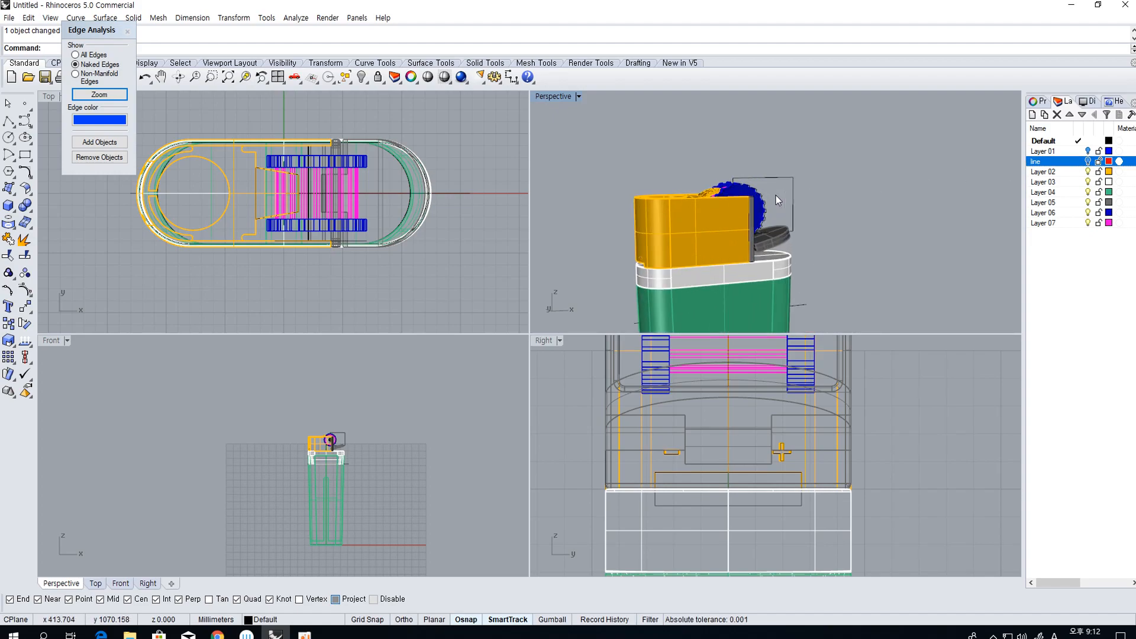
left_click(804, 308)
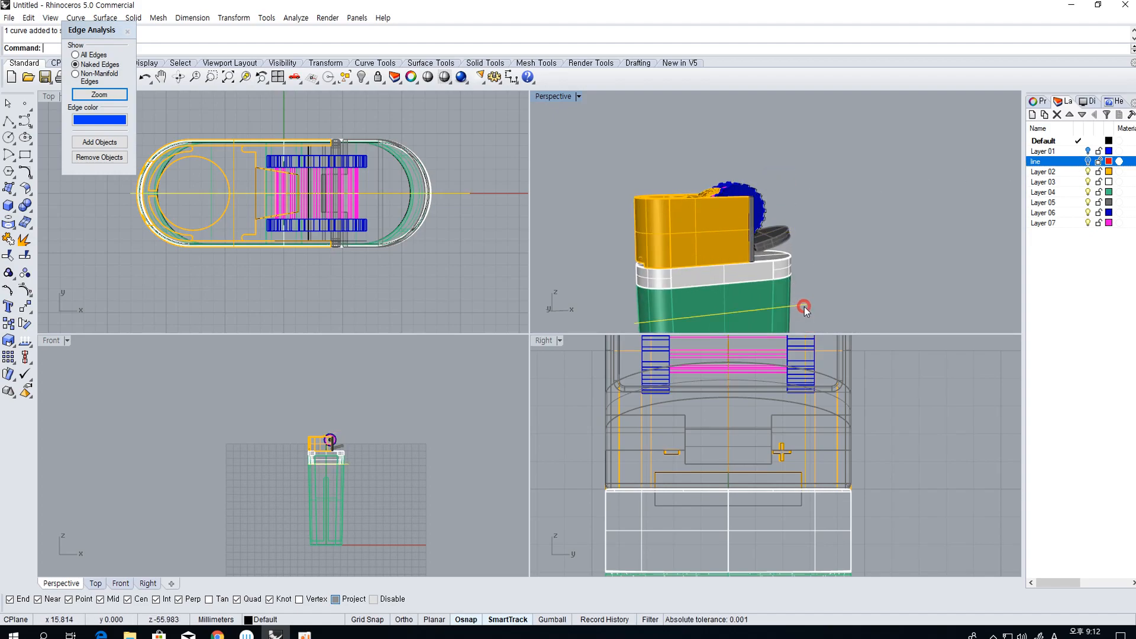
key("Delete")
Delete the leftover object at the wheel's drum
scroll(804, 274, "down", 8)
right_click_drag(818, 262, 747, 349)
scroll(748, 252, "up", 10)
right_click_drag(759, 280, 743, 212)
left_click(749, 296)
left_click(750, 297)
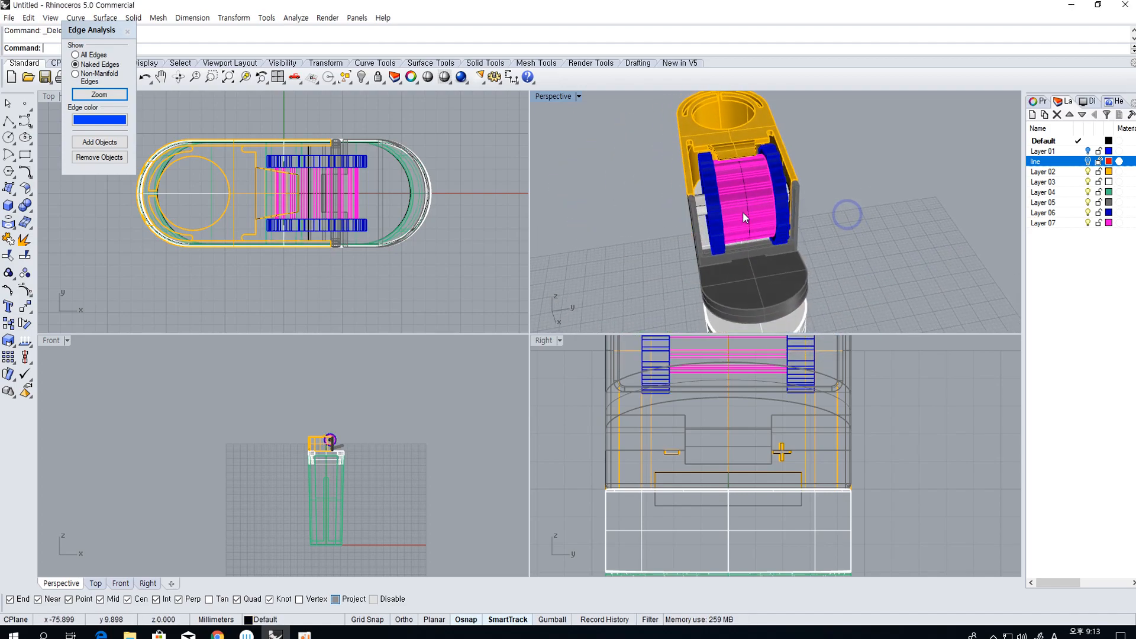
left_click(744, 211)
key("Delete")
left_click(748, 209)
Examine the colored wheel, drum, head cover and overall lighter from close up and from several angles
right_click_drag(850, 205, 738, 255)
scroll(763, 239, "up", 4)
scroll(737, 107, "up", 6)
left_click(741, 105)
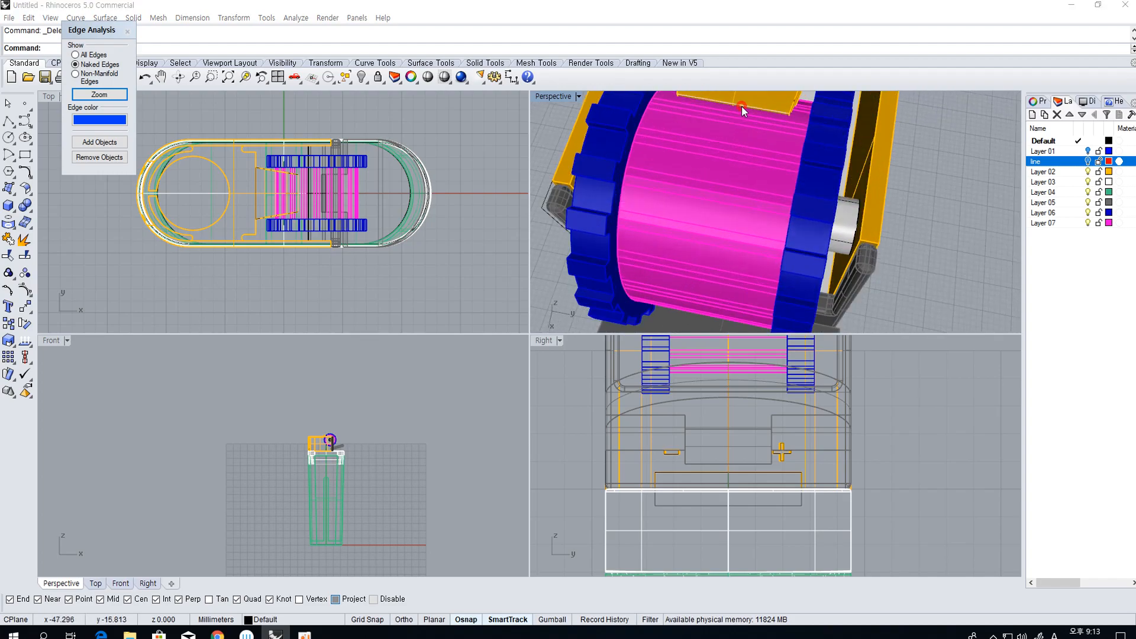
scroll(753, 132, "down", 7)
right_click_drag(756, 132, 869, 137)
left_click(745, 115)
scroll(748, 118, "down", 4)
scroll(689, 216, "up", 6)
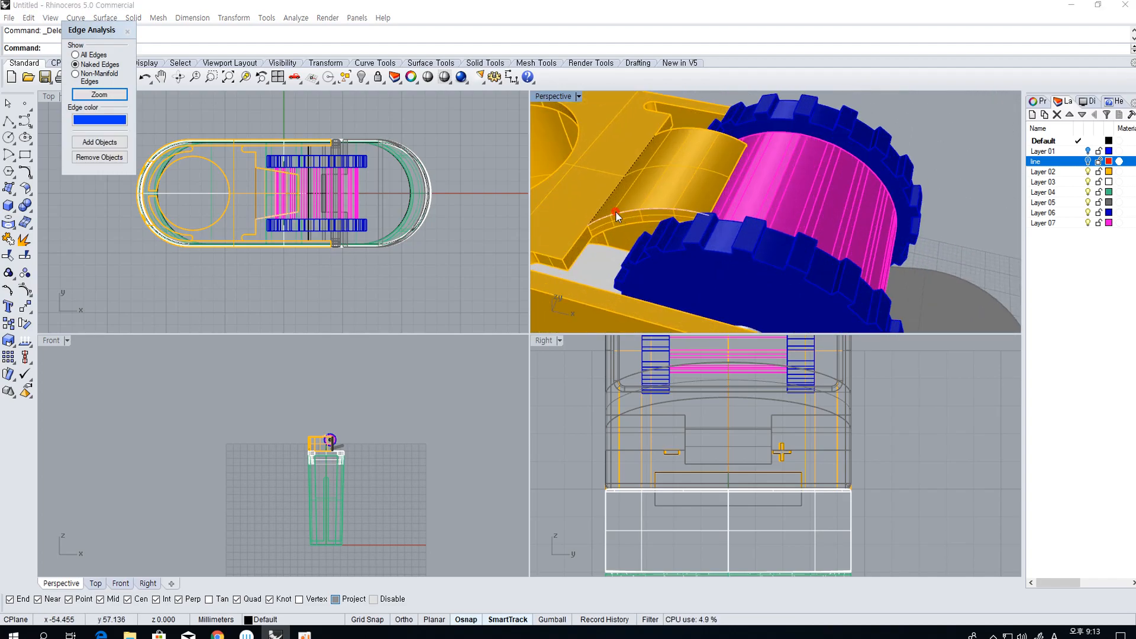
left_click(605, 202)
left_click(609, 228)
left_click(609, 254)
scroll(618, 253, "down", 7)
right_click_drag(750, 254, 805, 192)
left_click(809, 197)
scroll(852, 284, "down", 6)
right_click_drag(850, 320, 848, 216, "shift")
scroll(848, 222, "down", 5)
right_click_drag(846, 285, 823, 329, "shift")
scroll(846, 218, "down", 5)
Select the lighter's main body and export it to the desktop as the Rhino 5 3D model 001
right_click_drag(831, 145, 816, 285)
scroll(814, 254, "up", 5)
left_click(815, 285)
right_click_drag(839, 172, 851, 230)
scroll(852, 228, "down", 5)
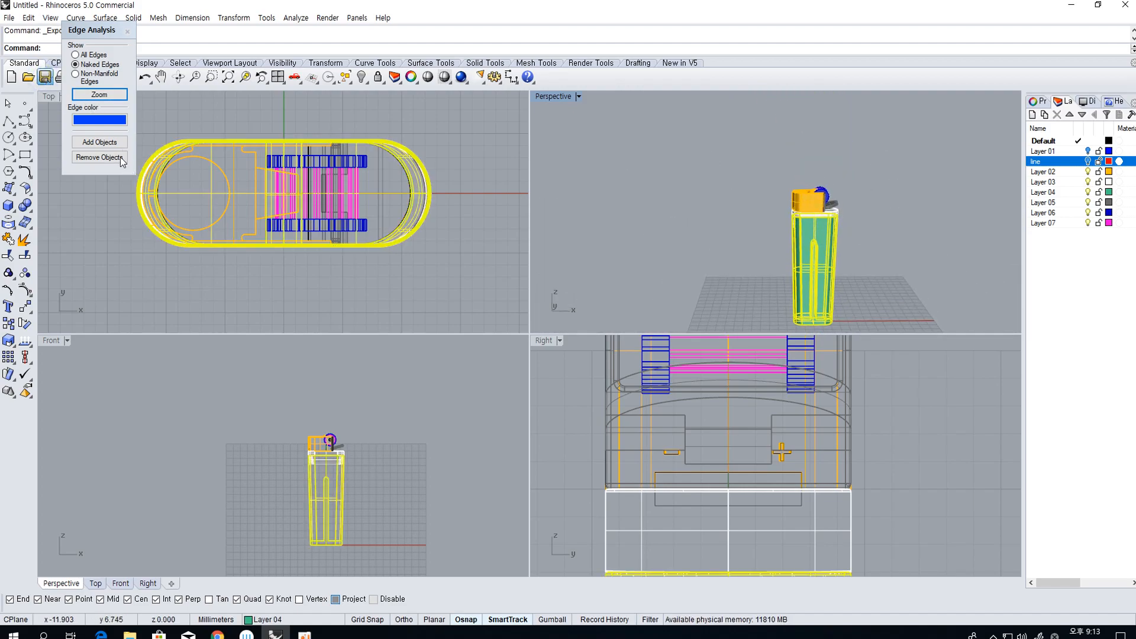
left_click(438, 314)
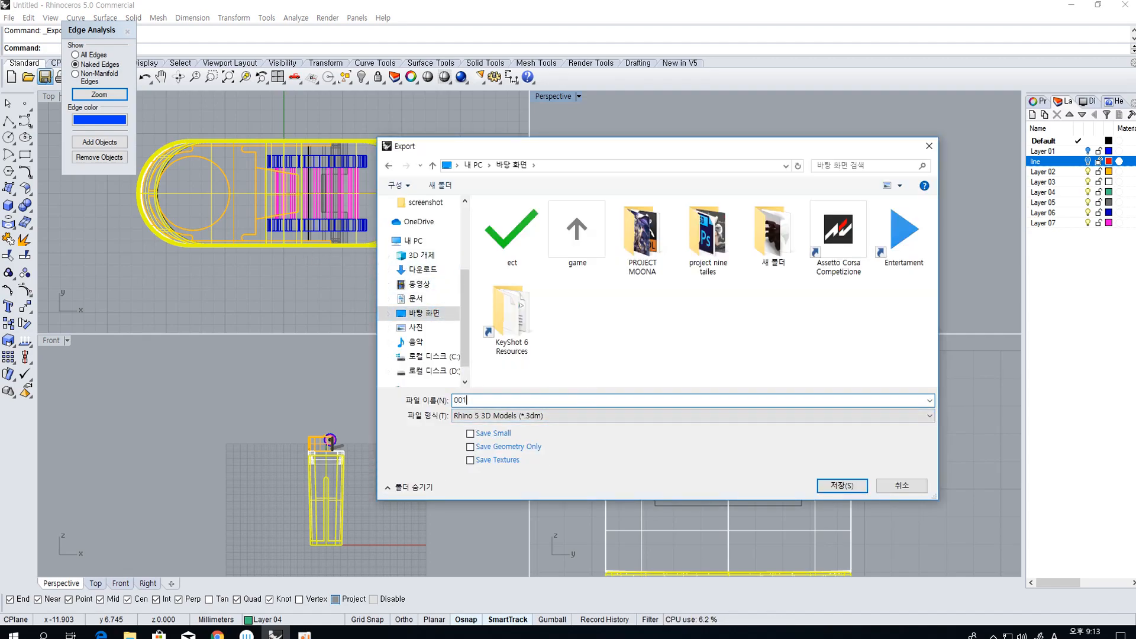
key("Return")
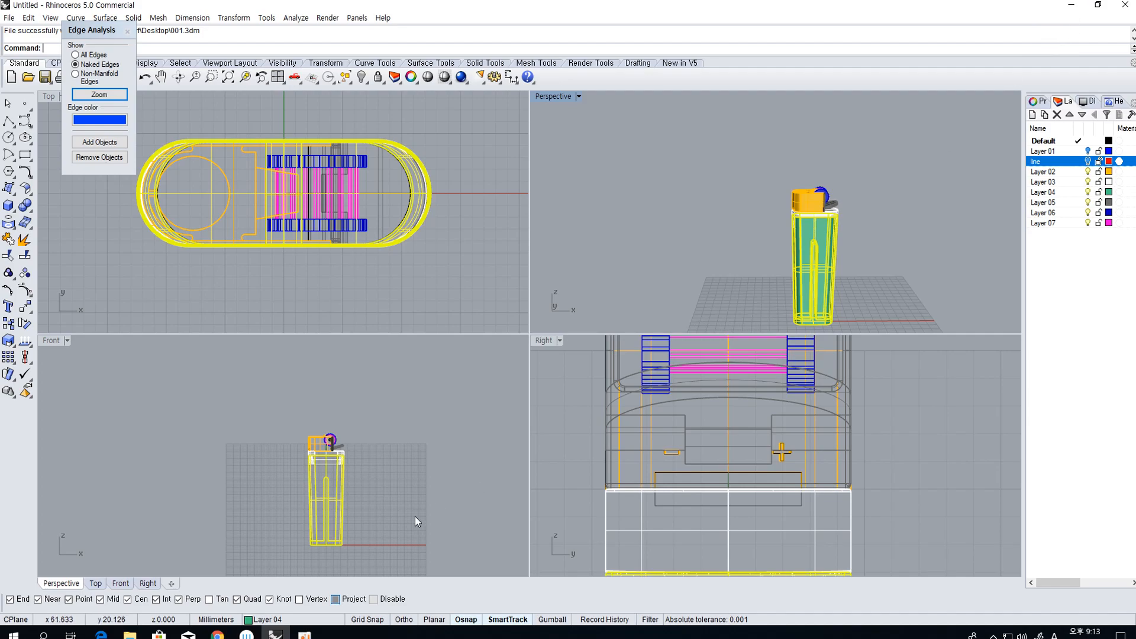
Launch KeyShot 6 and dismiss its welcome window
key("super")
type("keyshot")
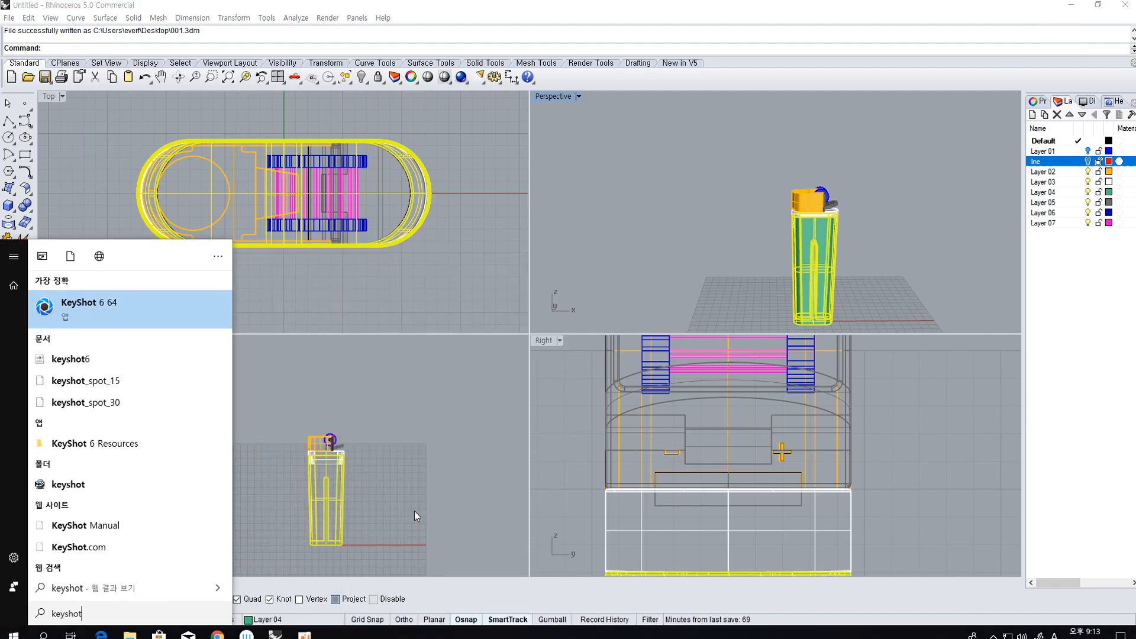
key("Return")
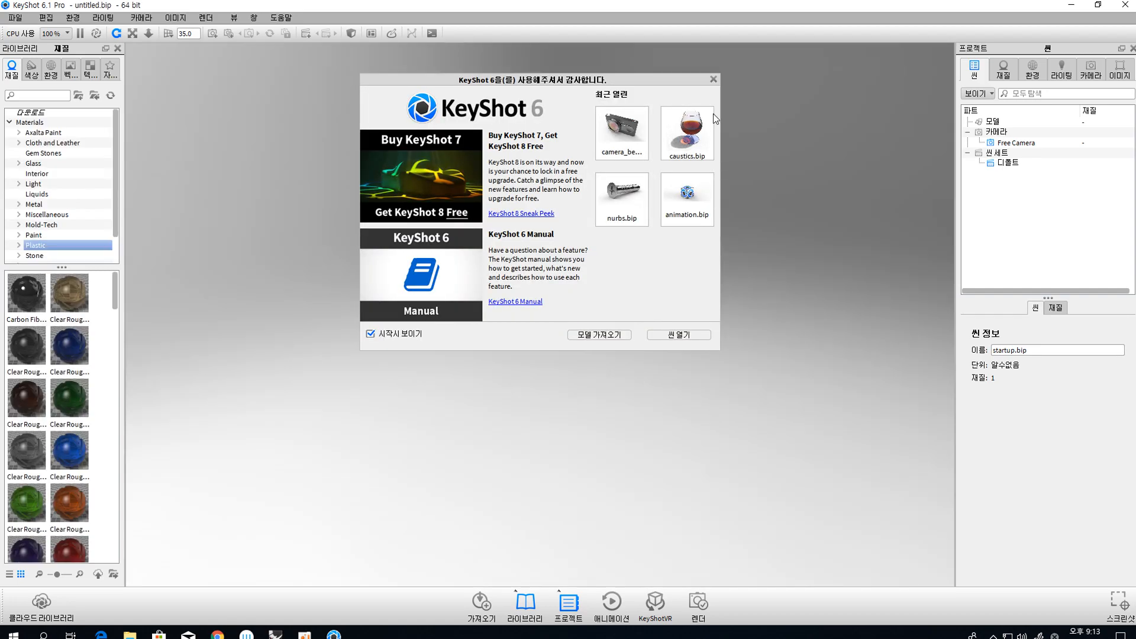
left_click(712, 83)
Import 001.3dm with its NURBS data and check the lighter body from above
left_click(15, 17)
left_click(30, 43)
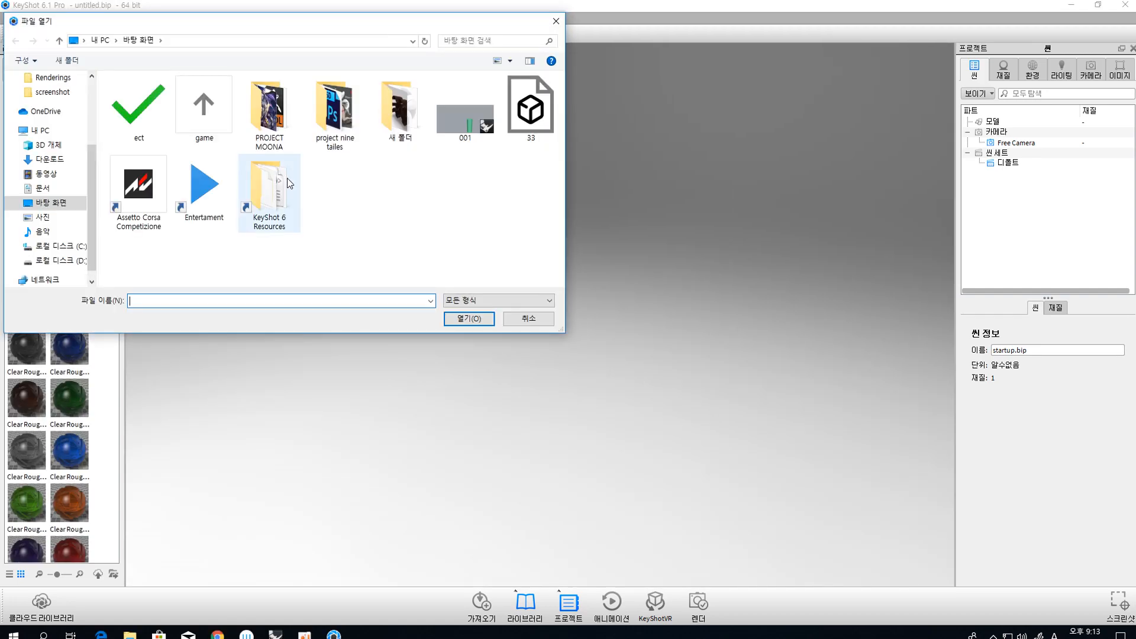
double_click(437, 129)
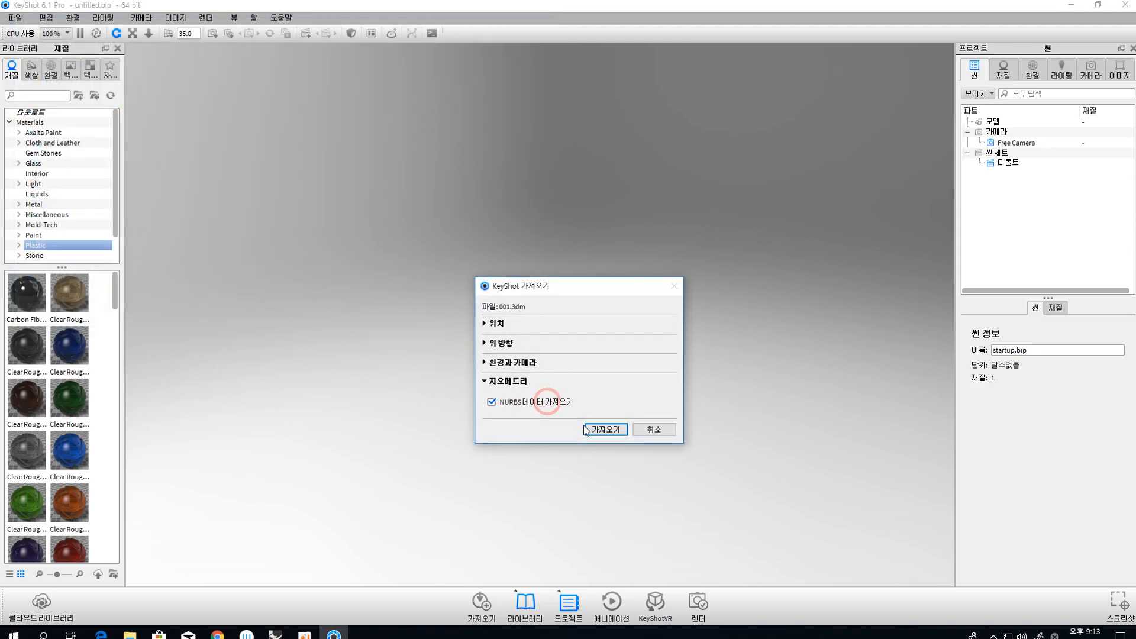
left_click(604, 429)
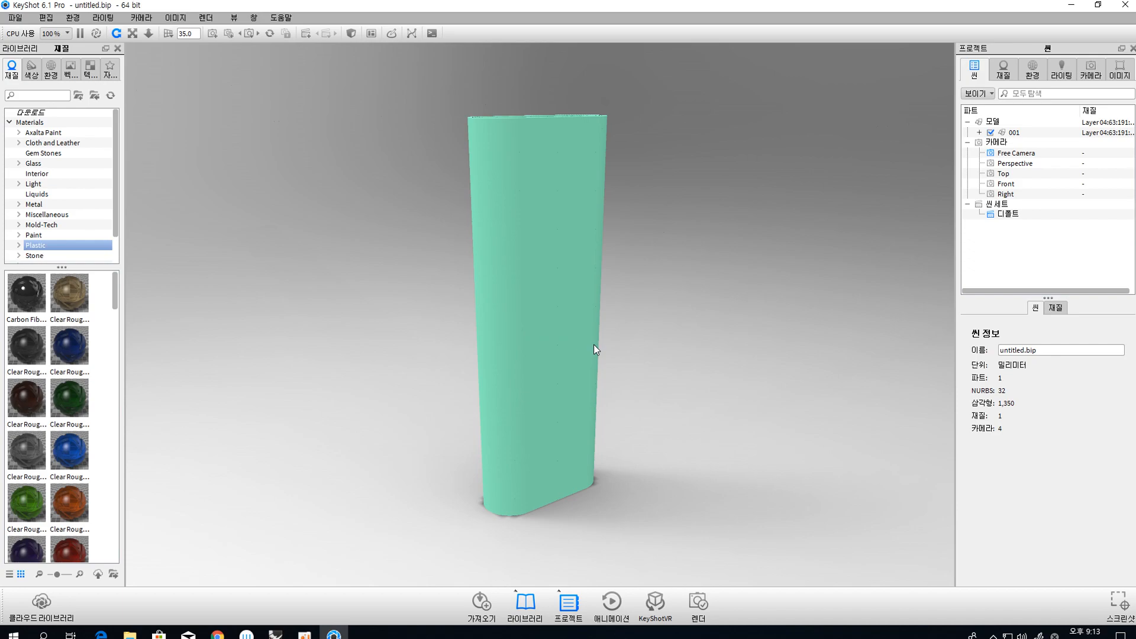
right_click(591, 322)
right_click(643, 273)
left_click(630, 365)
left_click_drag(626, 269, 613, 445)
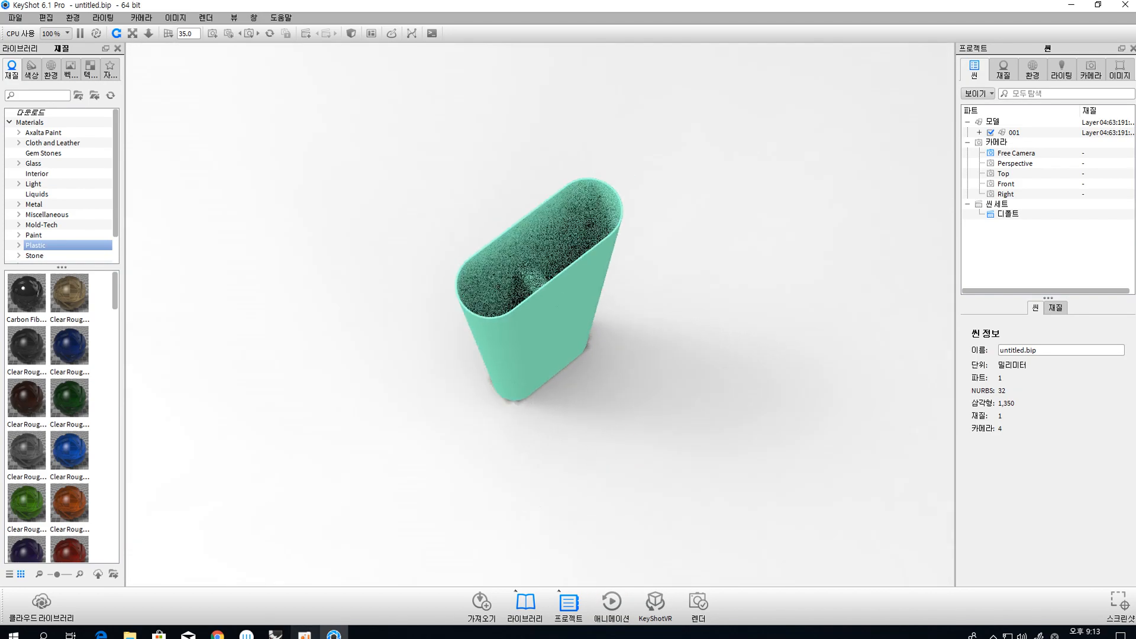
Switch to Rhinoceros and save the complete lighter model to the desktop, overwriting the existing 001 file
left_click(276, 634)
left_click(699, 292)
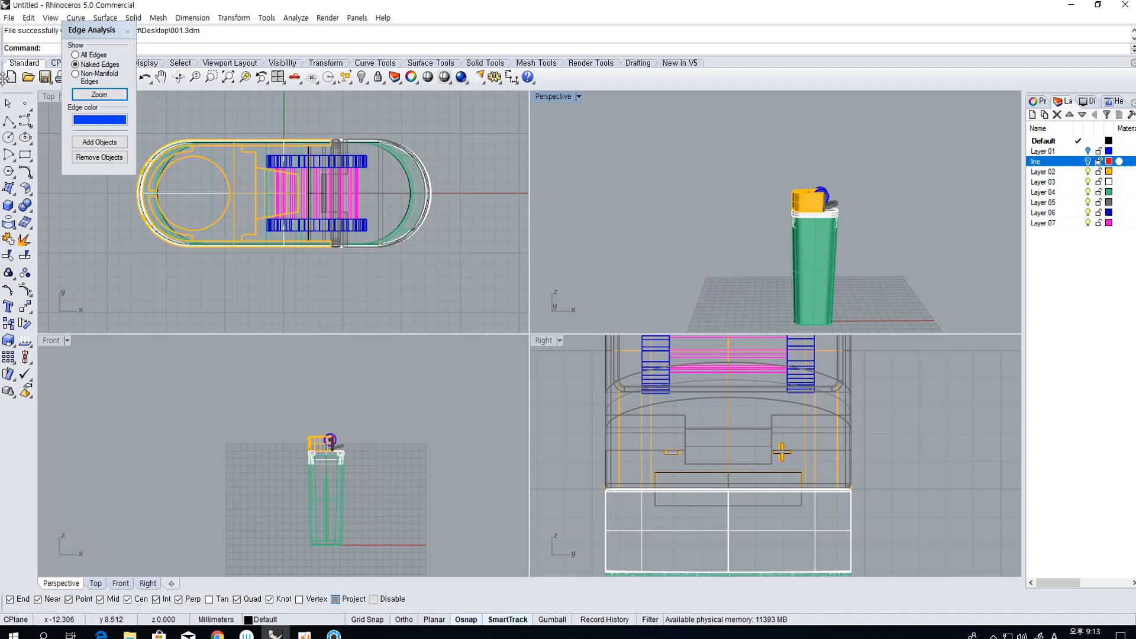
left_click(45, 78)
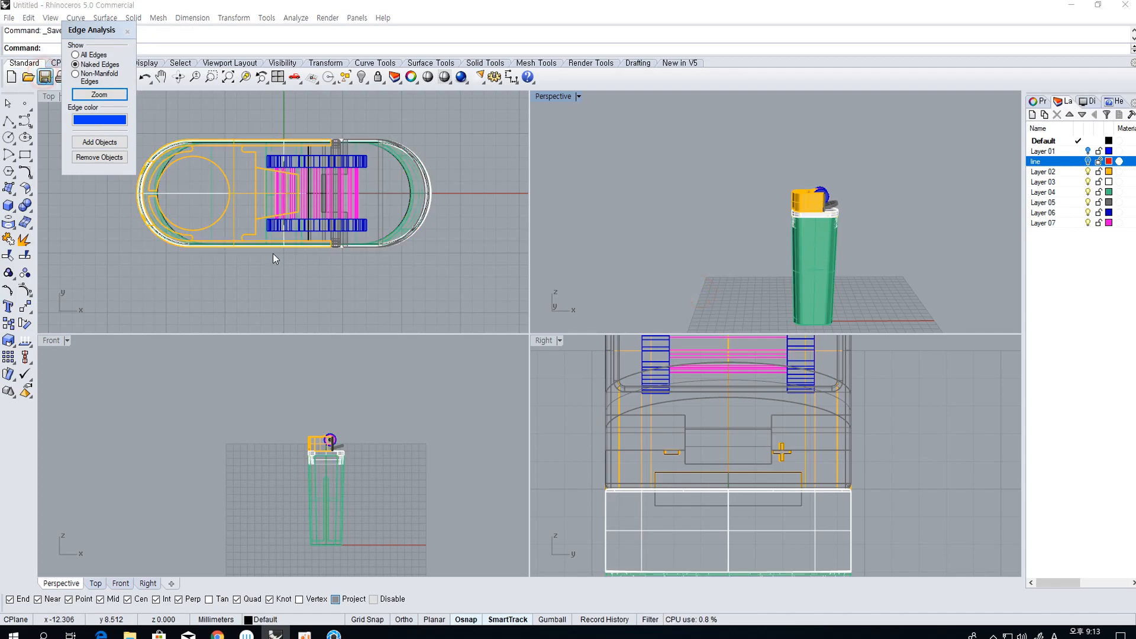
left_click(443, 312)
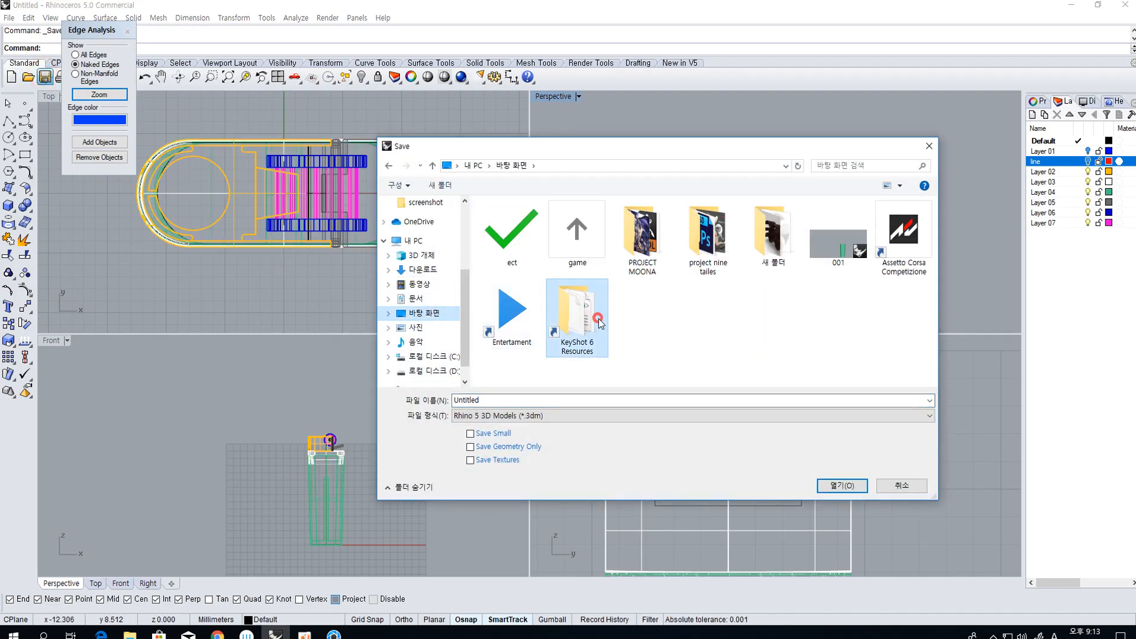
left_click(846, 254)
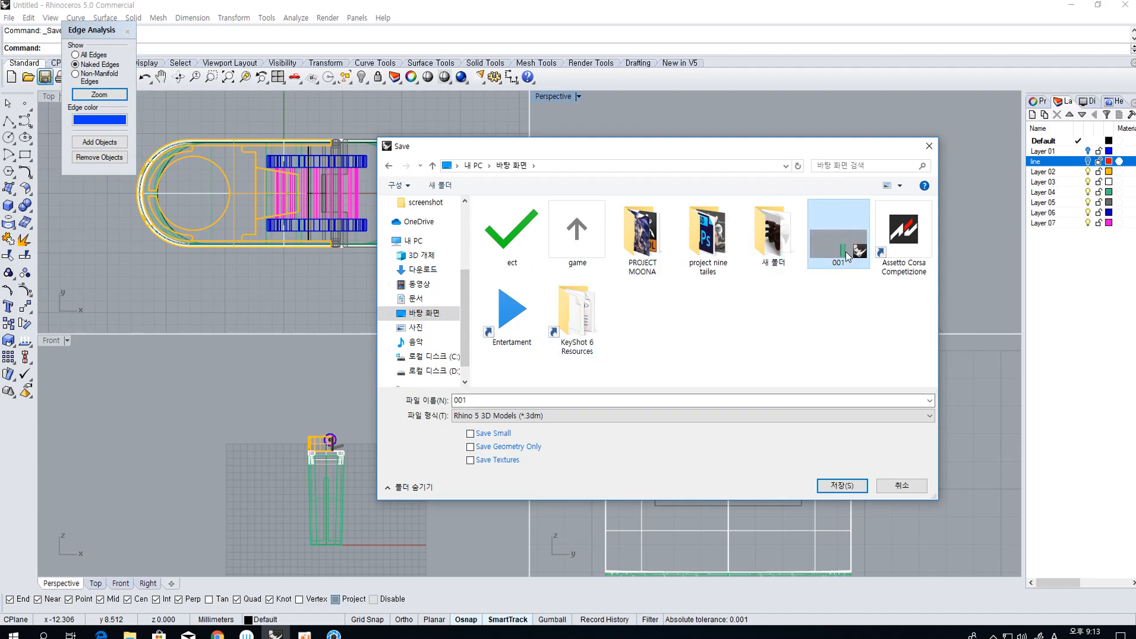
double_click(847, 256)
left_click(584, 324)
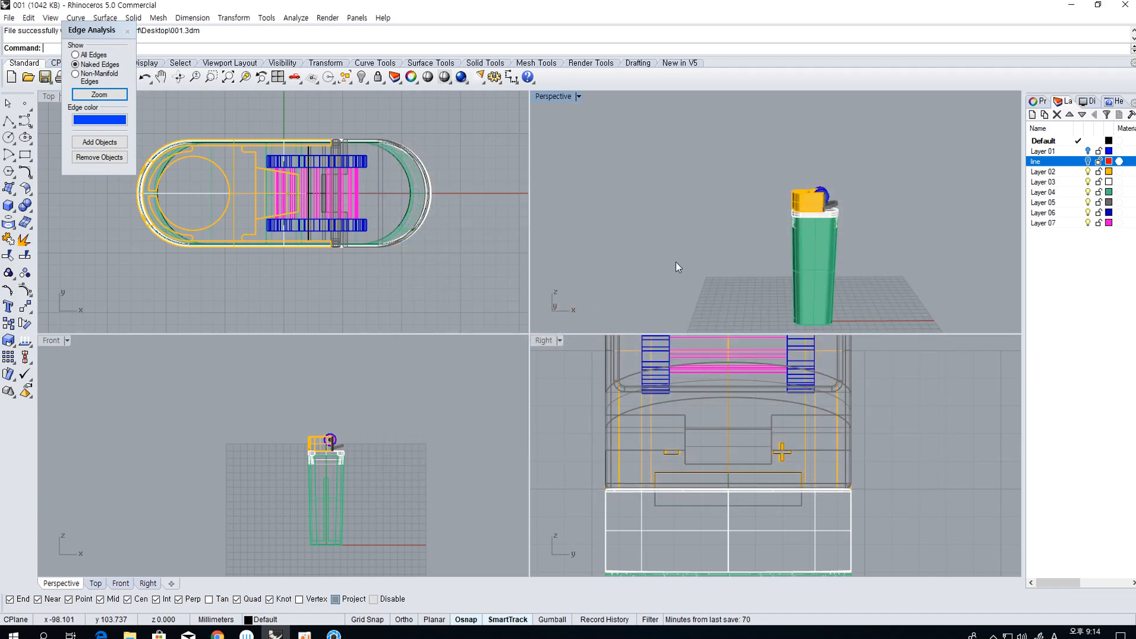
right_click_drag(667, 271, 677, 229)
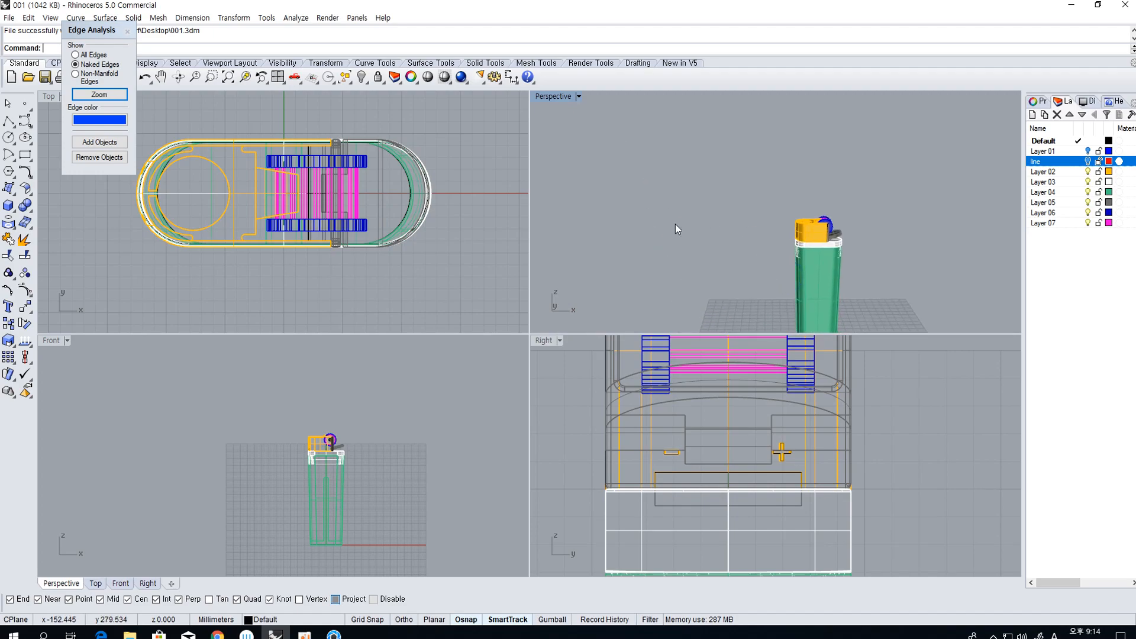
Switch to KeyShot and open the updated 001 file to bring in the complete lighter
left_click(330, 634)
left_click(15, 17)
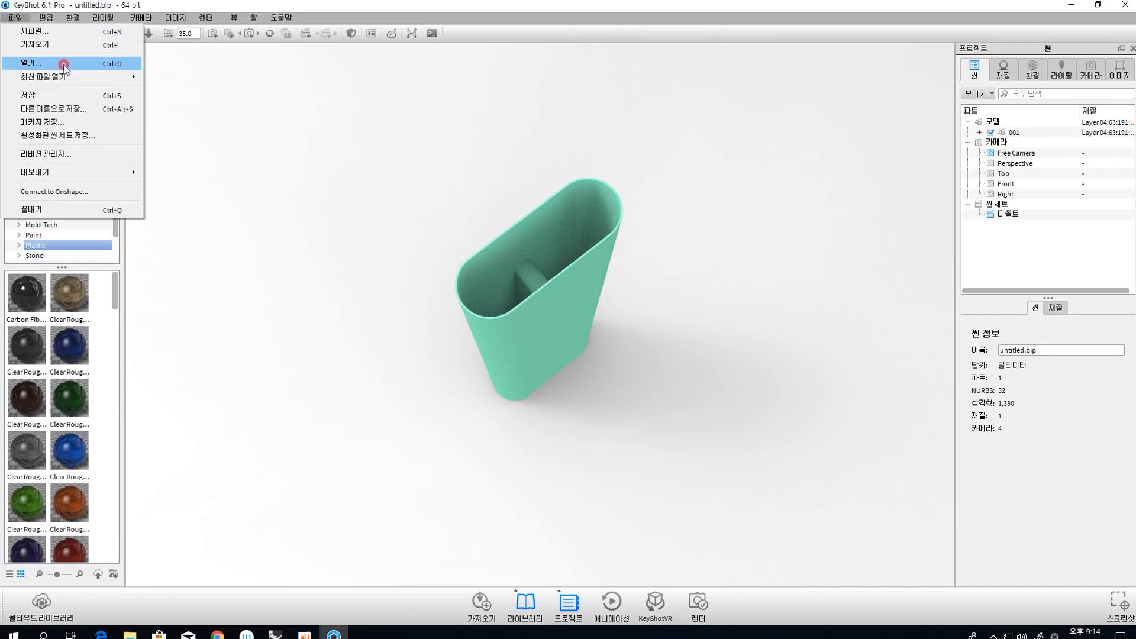
left_click(63, 64)
double_click(461, 126)
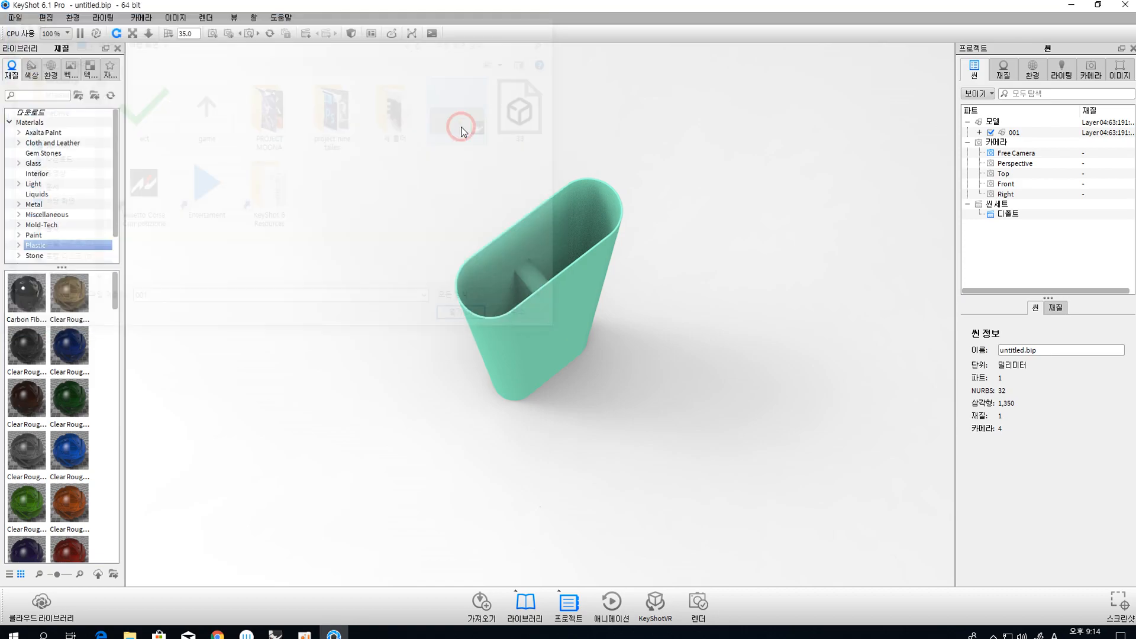
left_click(620, 447)
right_click(617, 414)
left_click(585, 440)
left_click_drag(559, 465, 474, 299)
Apply Clear Rough Plastic Lime Green to the lighter body and Hard Shiny Plastic White to the collar above it
left_click_drag(46, 499, 513, 431)
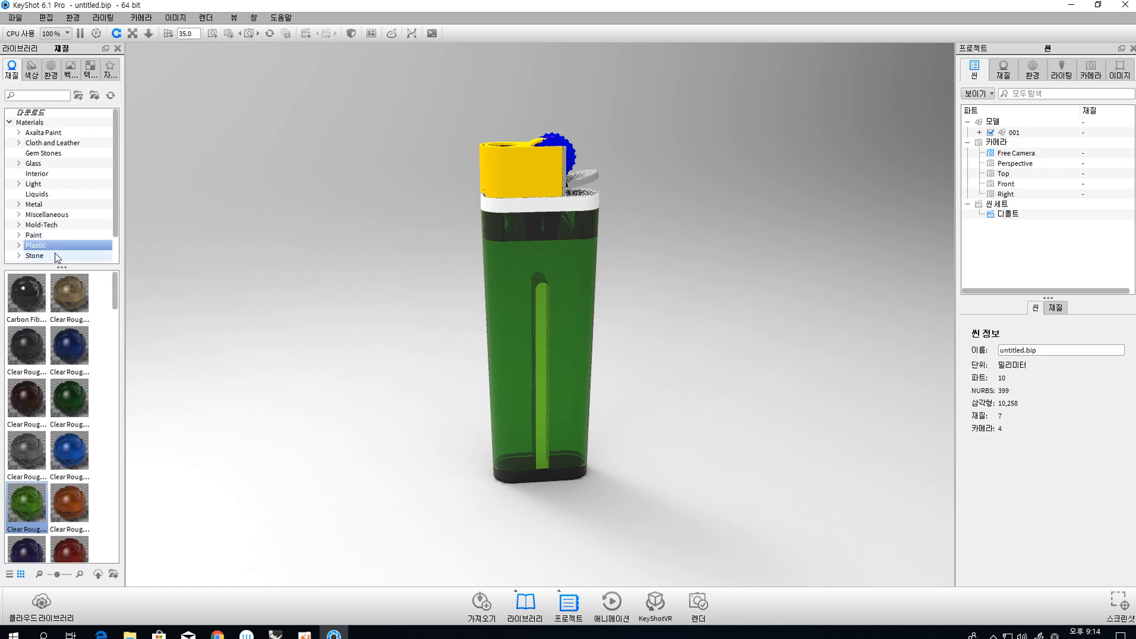
scroll(79, 354, "down", 5)
left_click_drag(26, 503, 503, 201)
Look through the remaining plastic materials and try picking the white Soft Shiny plastic
scroll(48, 442, "down", 5)
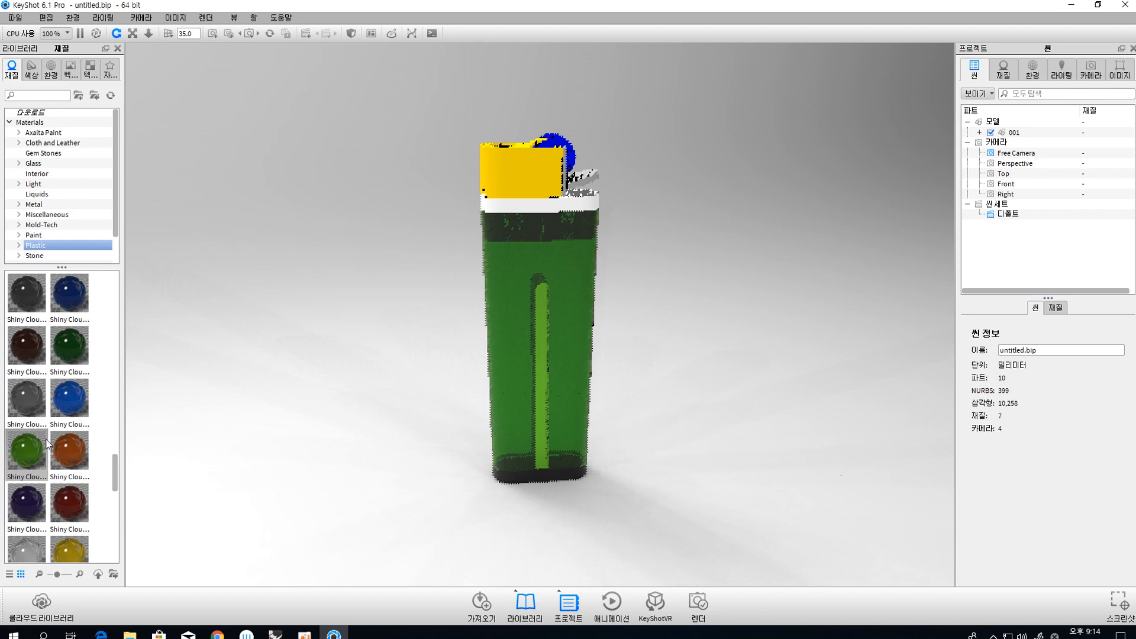
scroll(48, 444, "up", 3)
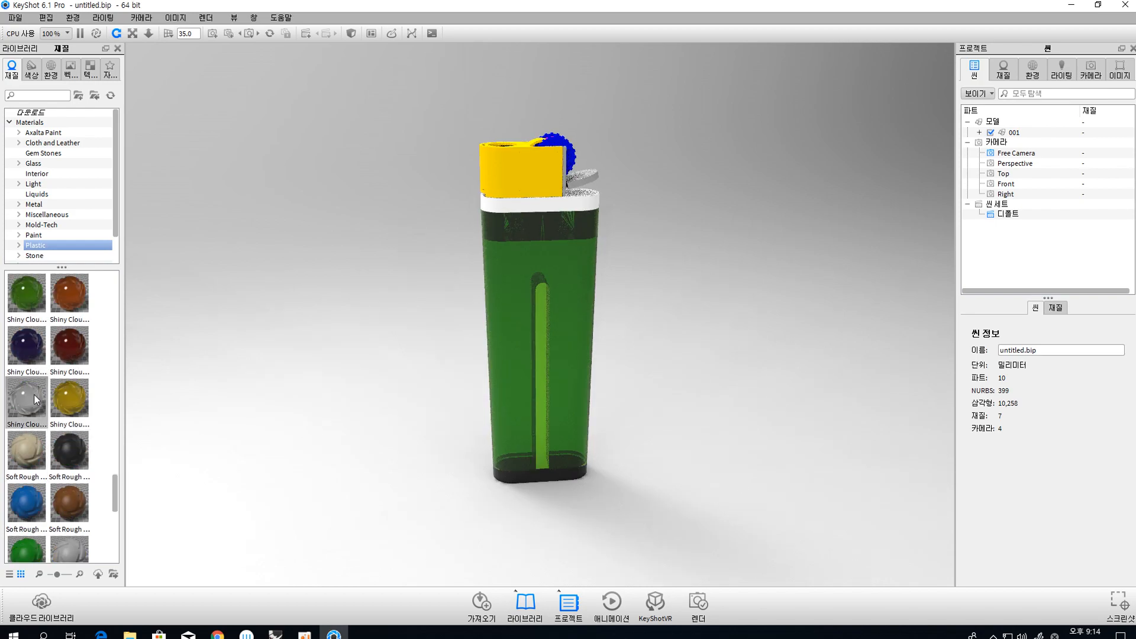
scroll(77, 508, "down", 4)
left_click_drag(70, 486, 109, 343)
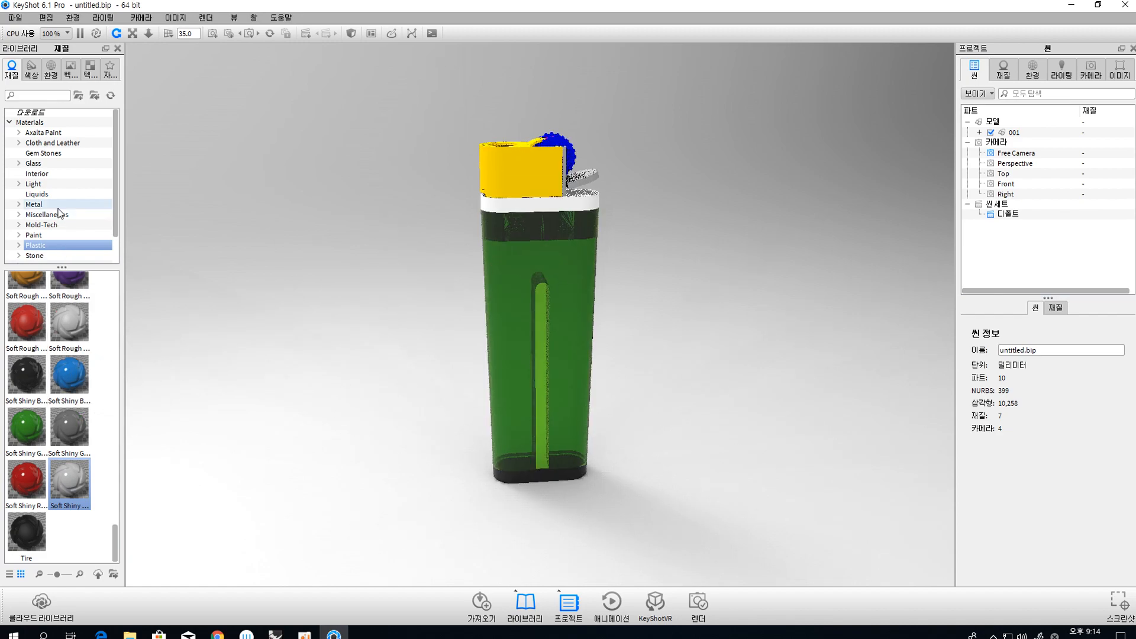
Try Chrome Dots and another chrome finish from the metal materials on the head cover
left_click(34, 204)
scroll(59, 414, "down", 5)
left_click_drag(27, 426, 28, 451)
scroll(80, 430, "up", 3)
scroll(81, 430, "down", 3)
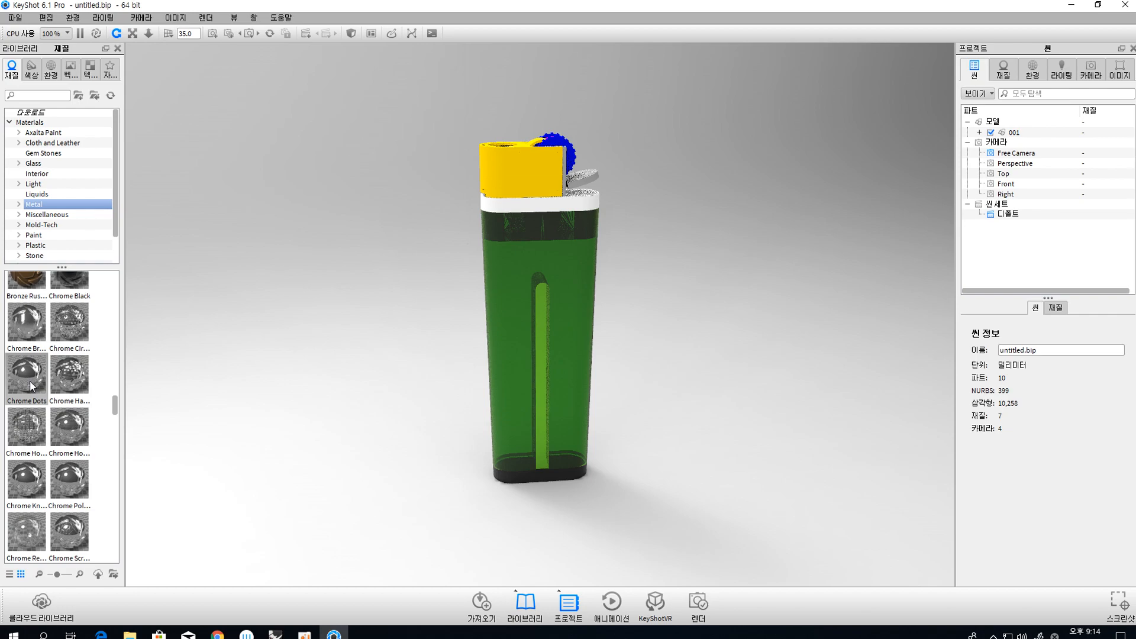
mouse_move(31, 386)
mouse_move(63, 426)
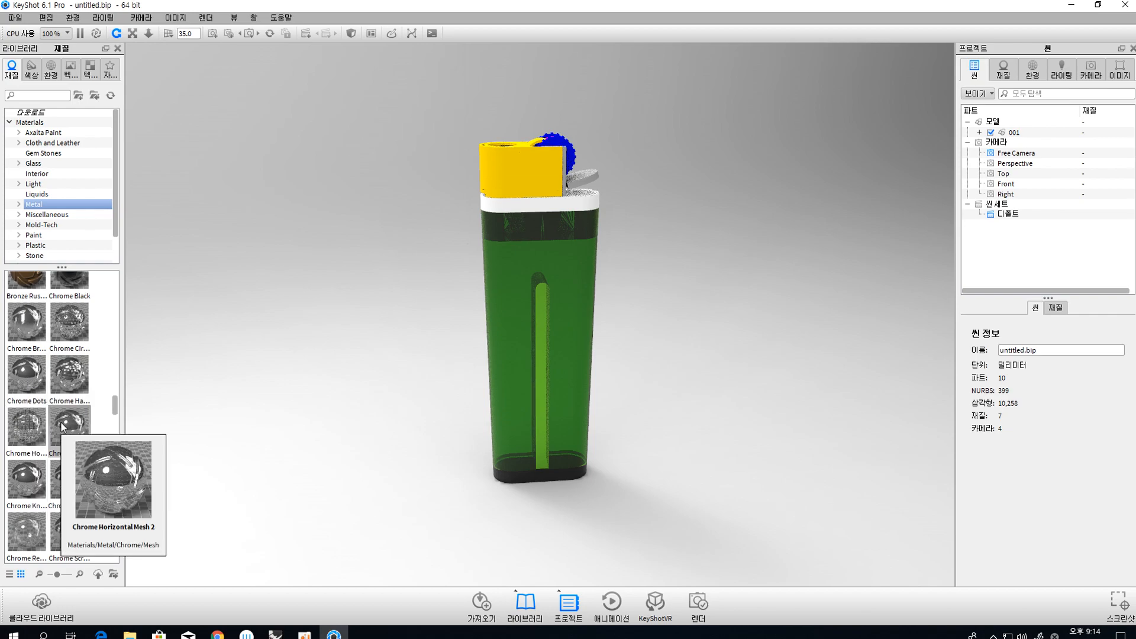
mouse_move(28, 373)
left_mouse_down()
mouse_move(18, 358)
mouse_move(557, 176)
left_mouse_up()
left_click_drag(27, 323, 492, 173)
scroll(59, 415, "up", 3)
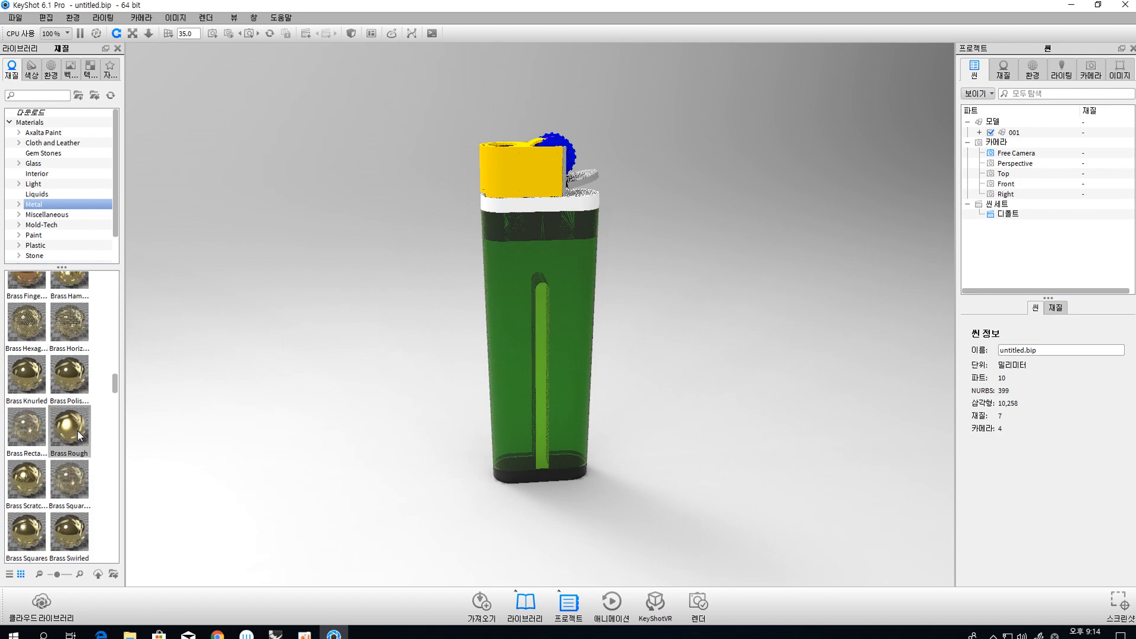
Apply Chrome Black to the head cover and change its color to grey RGB 134, 134, 134
left_click_drag(69, 432, 484, 181)
right_click(515, 169)
left_click(535, 170)
left_click(1121, 189)
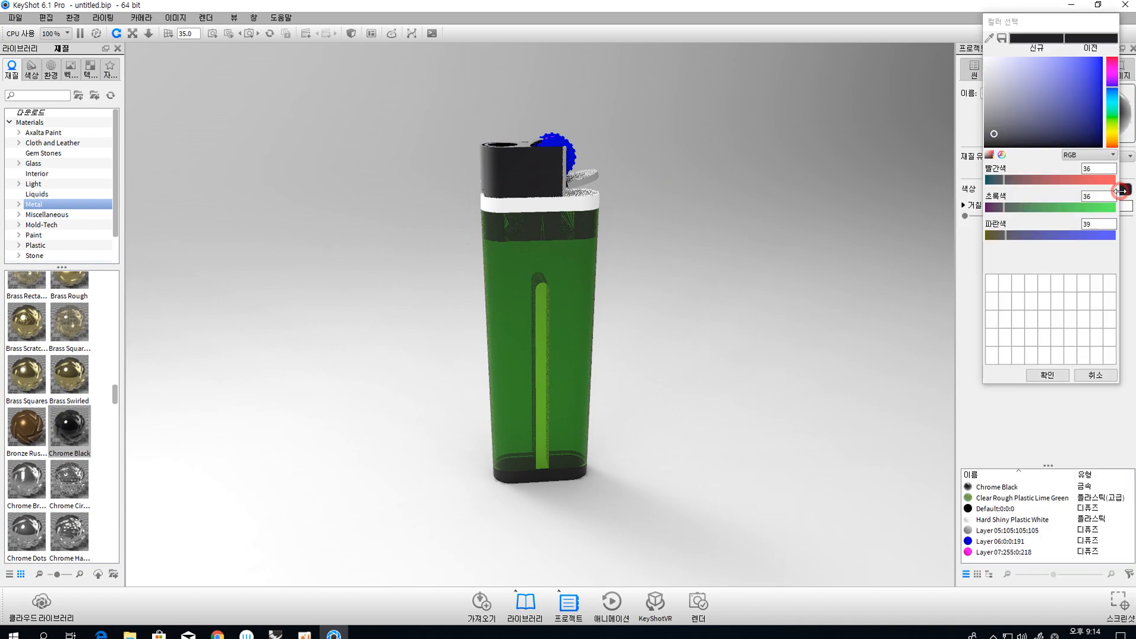
mouse_move(1013, 143)
left_mouse_down()
mouse_move(988, 82)
mouse_move(975, 103)
left_mouse_up()
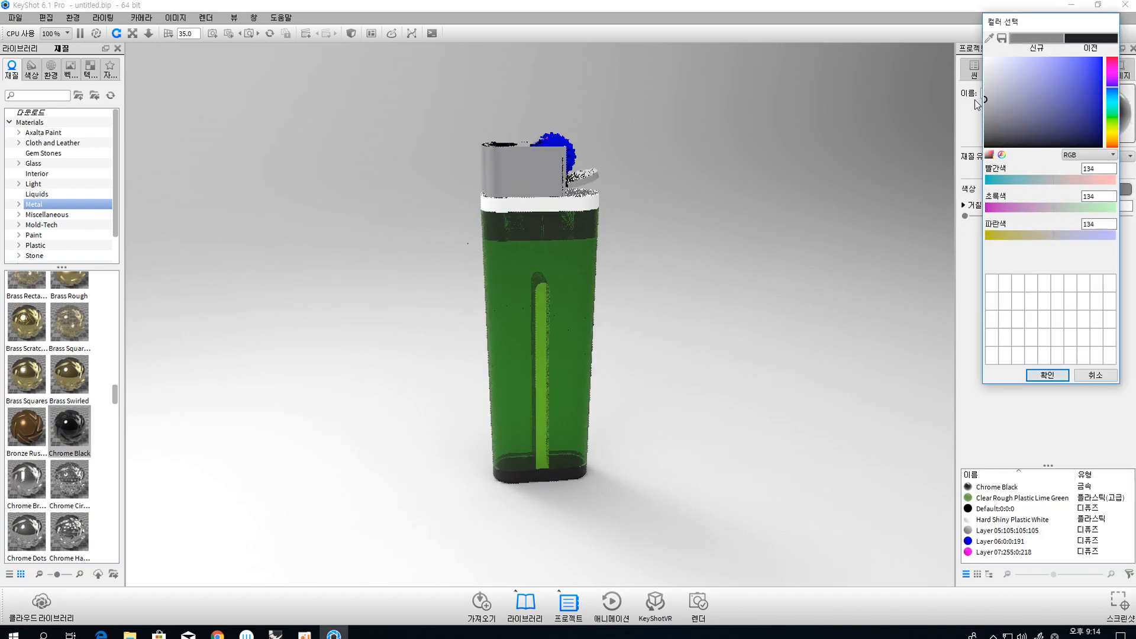
left_click(1047, 375)
Apply the Anodized Rough Grey metal to the lighter's head cover
left_click_drag(382, 270, 482, 239)
scroll(48, 430, "up", 3)
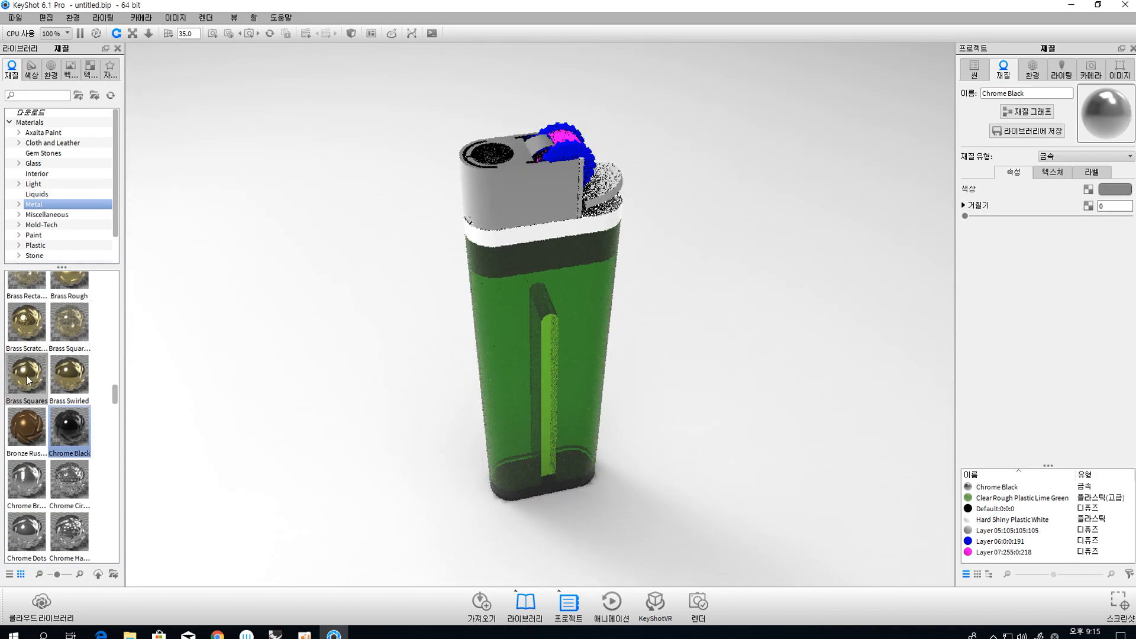
scroll(47, 428, "up", 3)
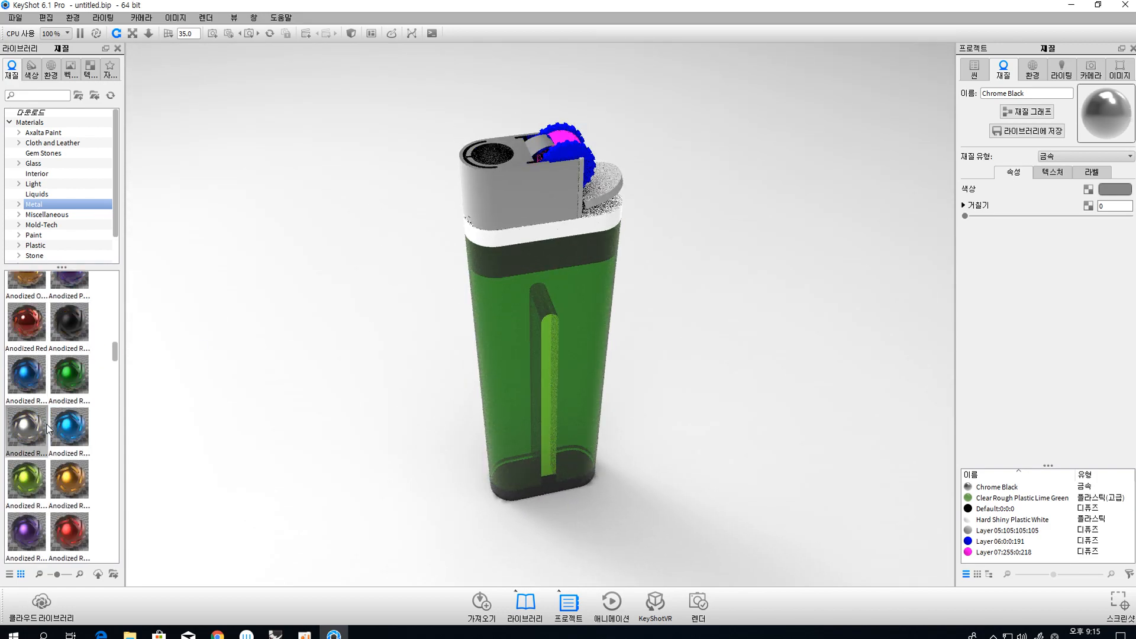
left_click_drag(39, 429, 507, 159)
left_click_drag(489, 193, 667, 189)
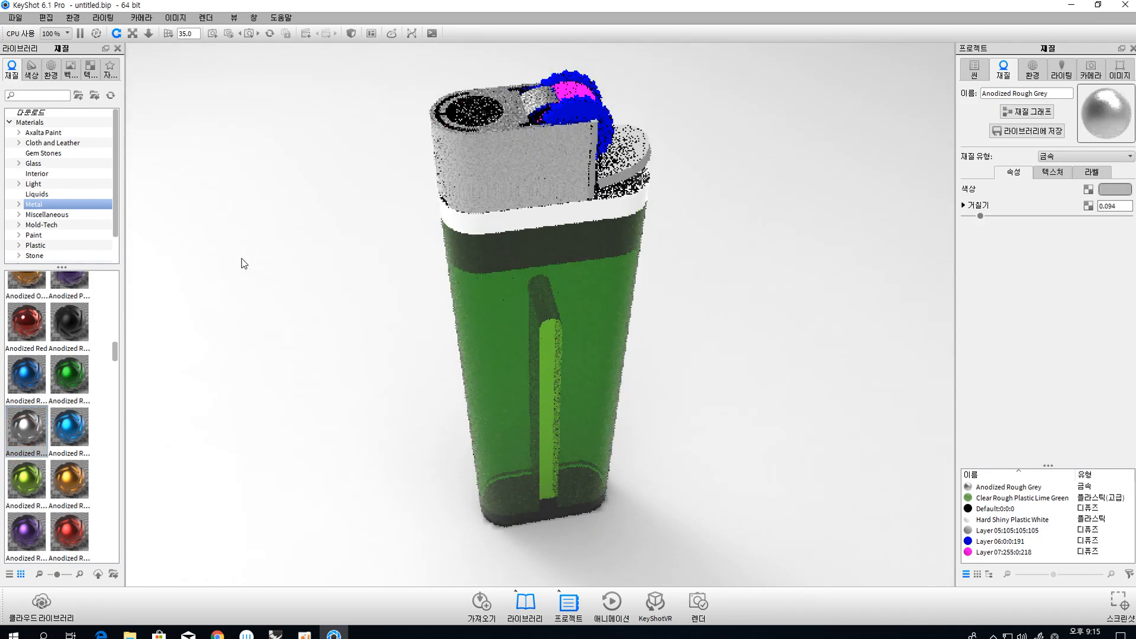
Apply the Soft Shiny Black plastic to the thumb lever behind the wheel
scroll(53, 294, "up", 5)
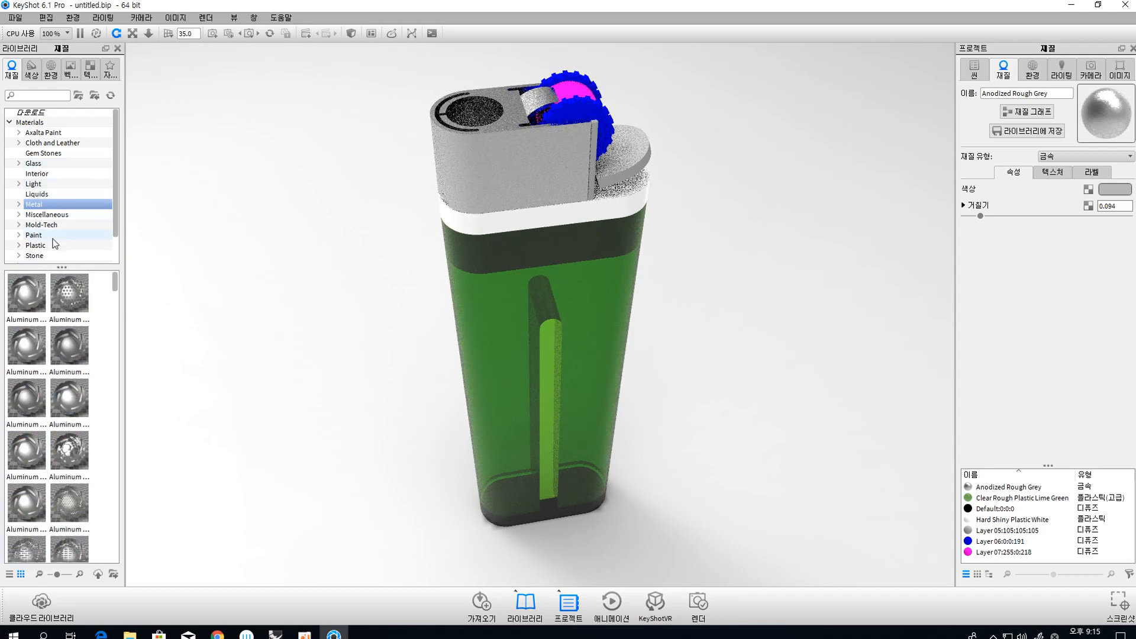
left_click(35, 245)
scroll(47, 382, "down", 5)
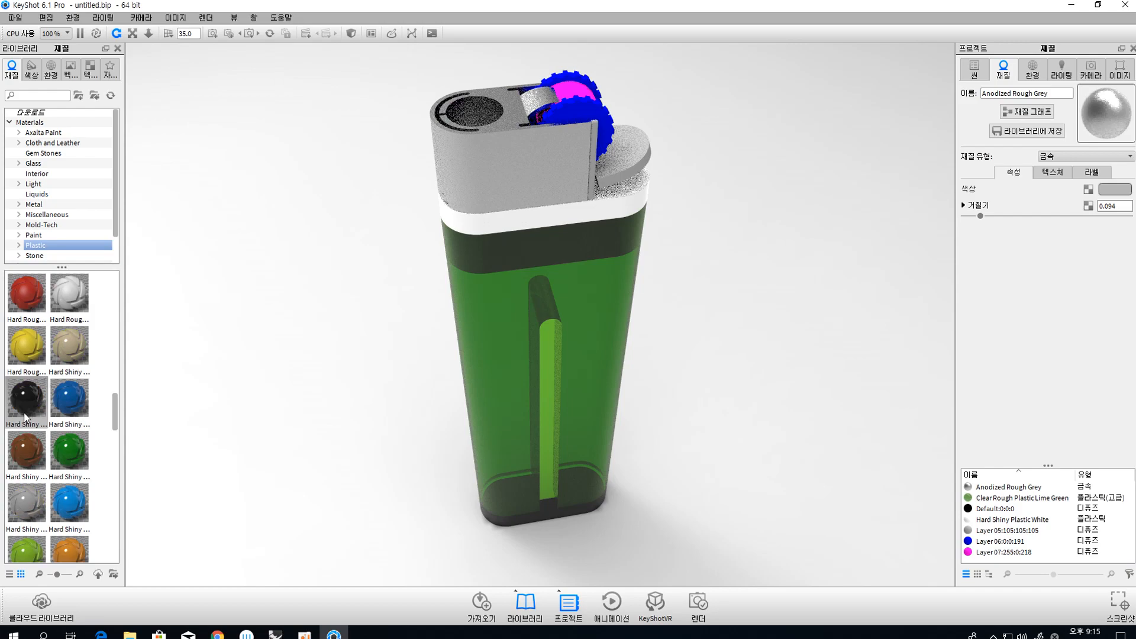
scroll(24, 414, "down", 10)
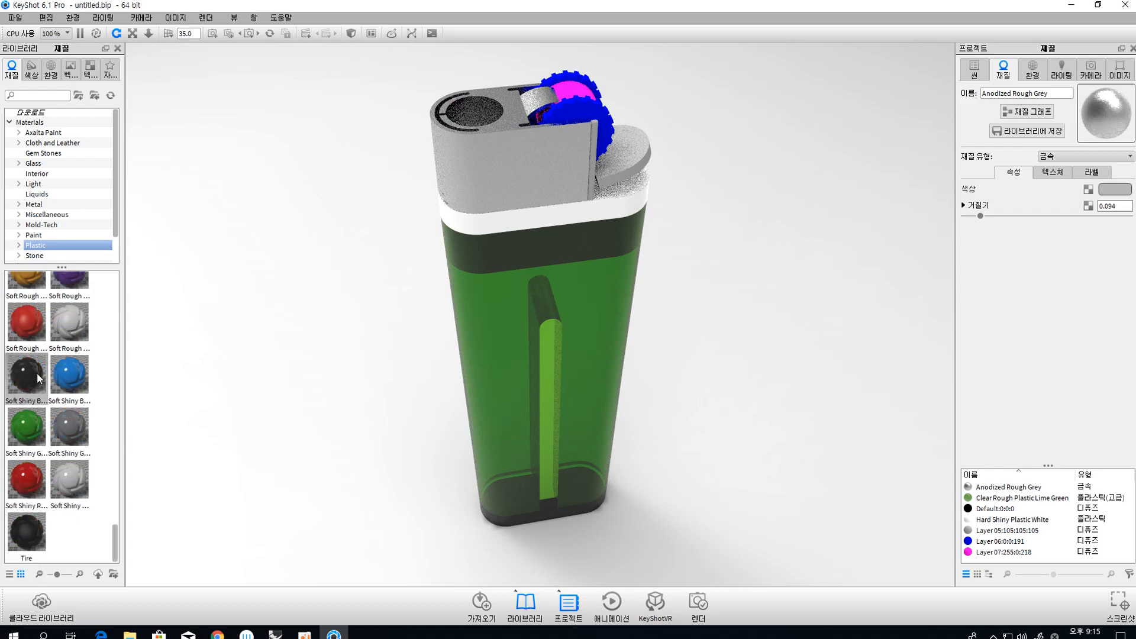
left_click_drag(37, 386, 627, 155)
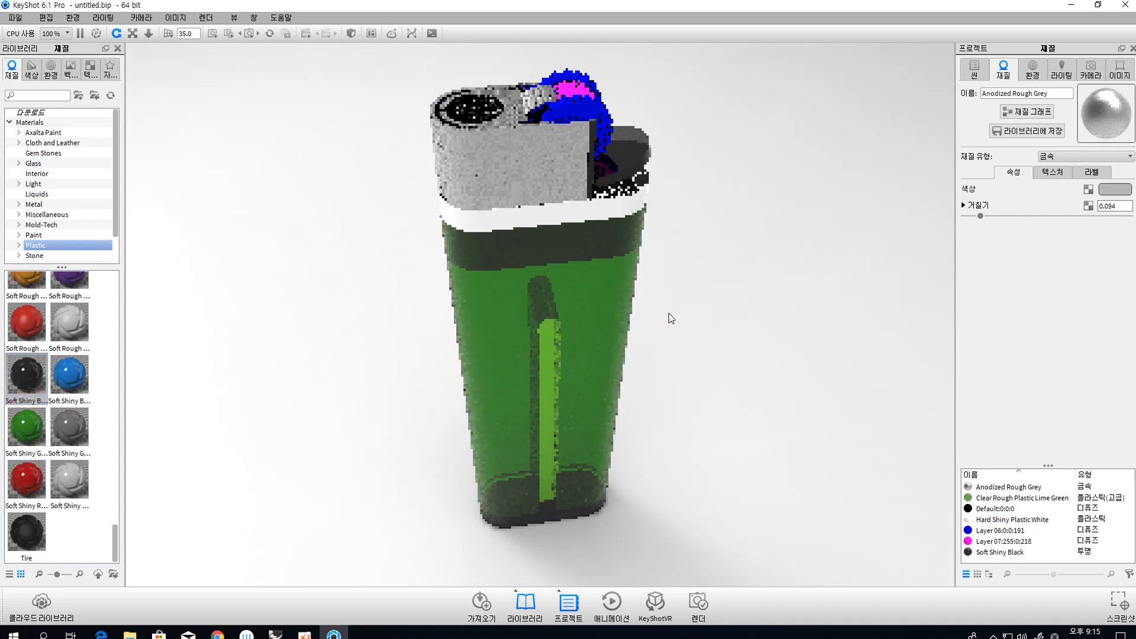
Apply Steel Rough to the two toothed wheels and Steel Rougher to the drum between them
left_click(36, 204)
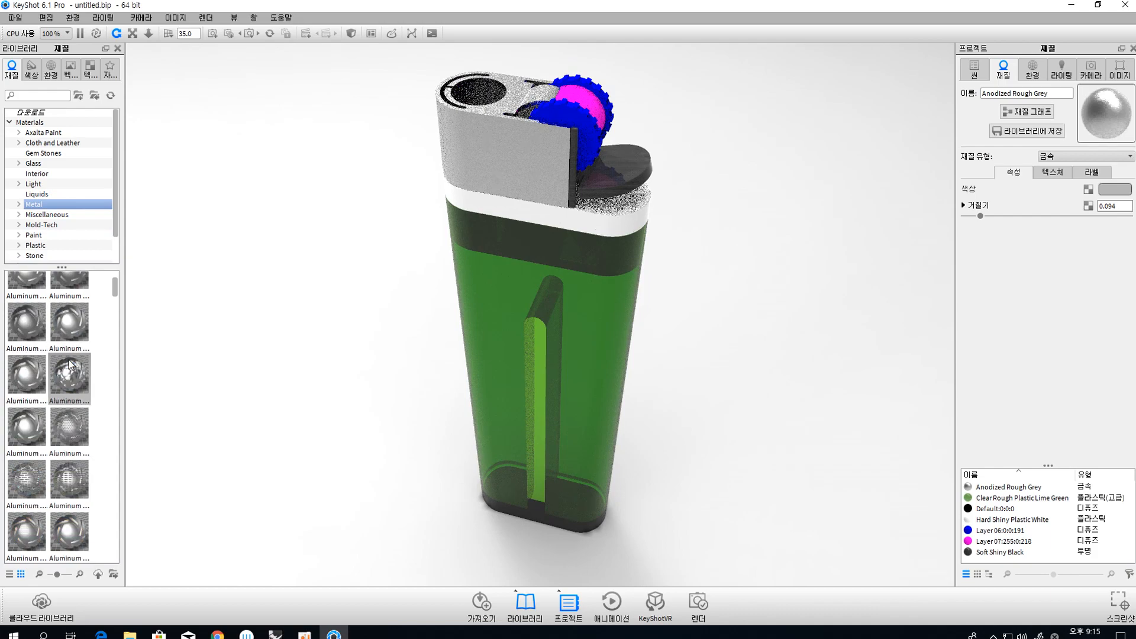
scroll(69, 362, "down", 1)
scroll(17, 340, "down", 10)
scroll(20, 346, "down", 10)
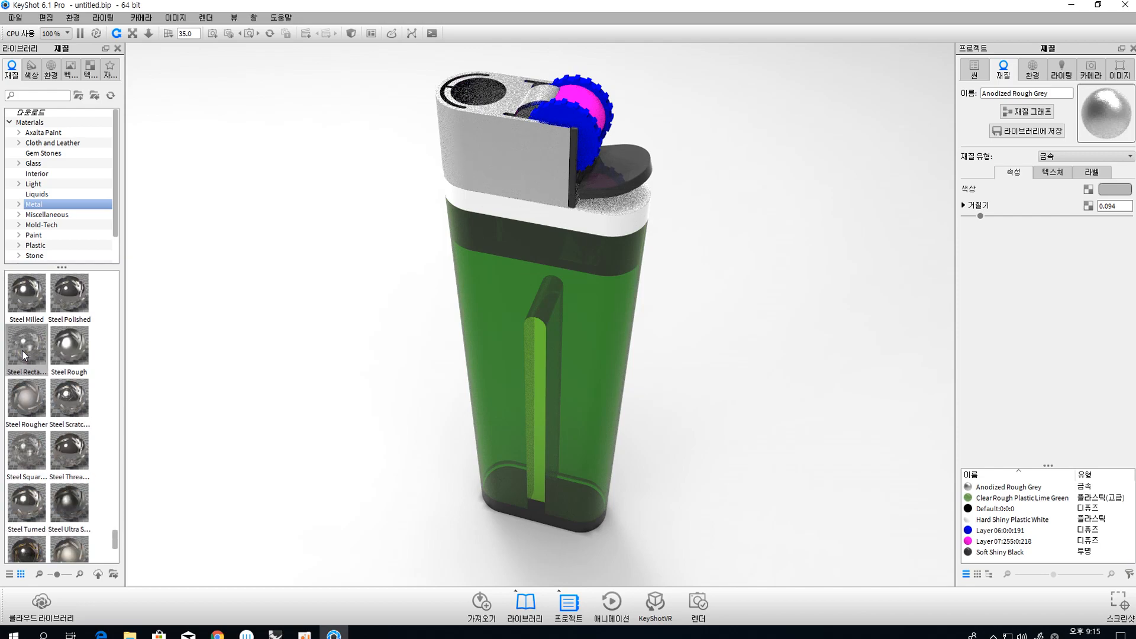
scroll(23, 351, "down", 1)
left_click_drag(69, 333, 592, 155)
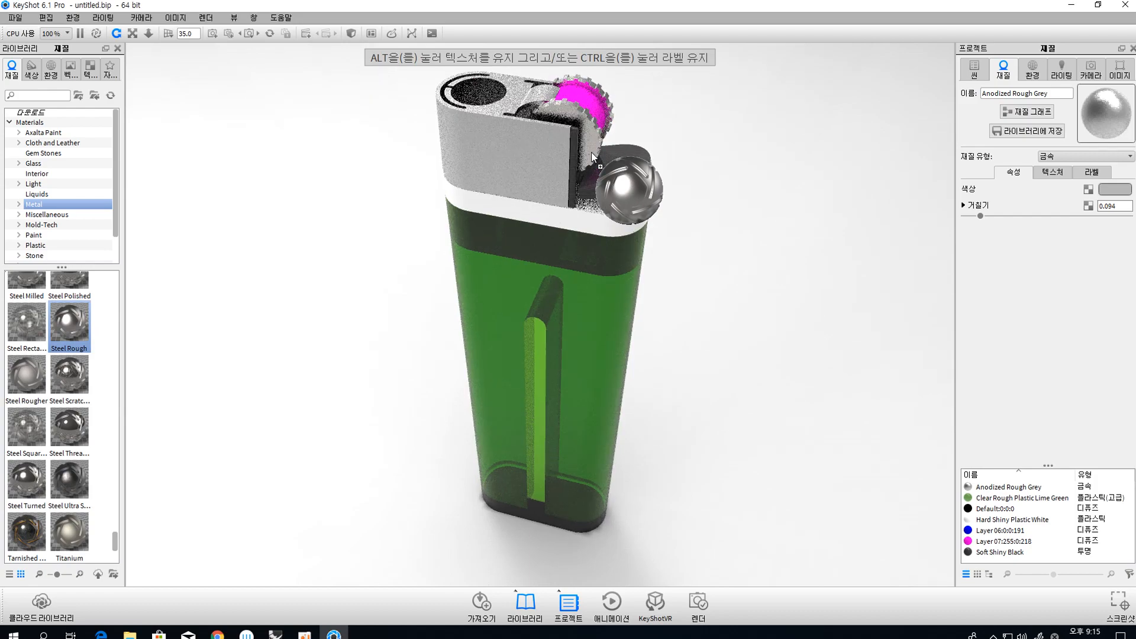
left_click_drag(592, 156, 588, 137)
left_click_drag(26, 374, 588, 108)
Change the color of the Steel Rougher material on the drum between the toothed wheels to black
right_click(590, 106)
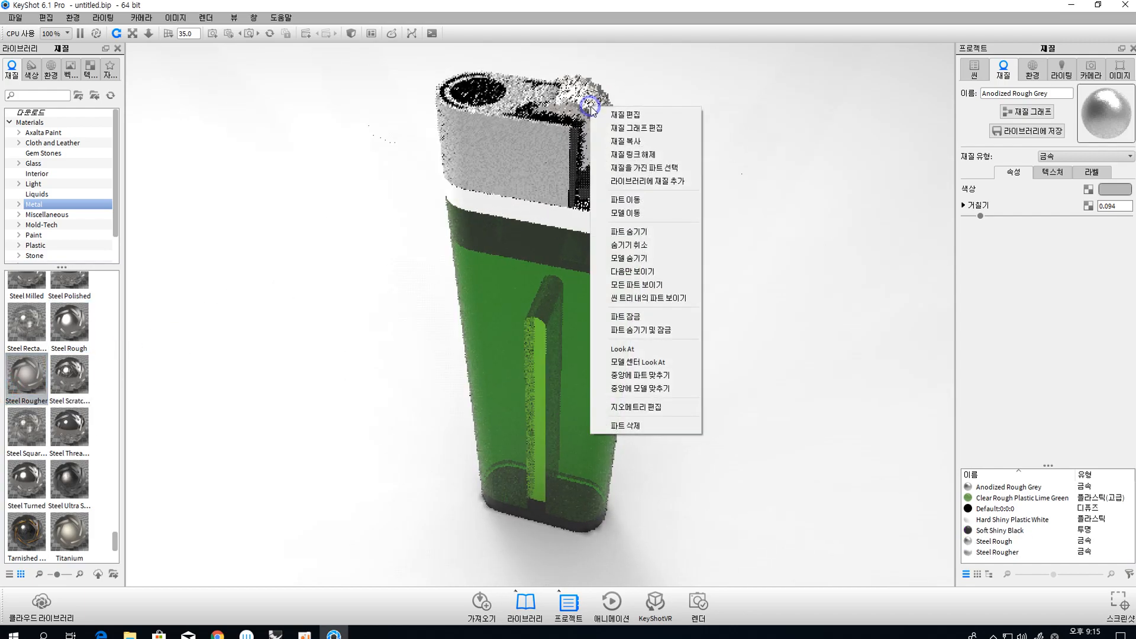
left_click(657, 114)
left_click(1126, 191)
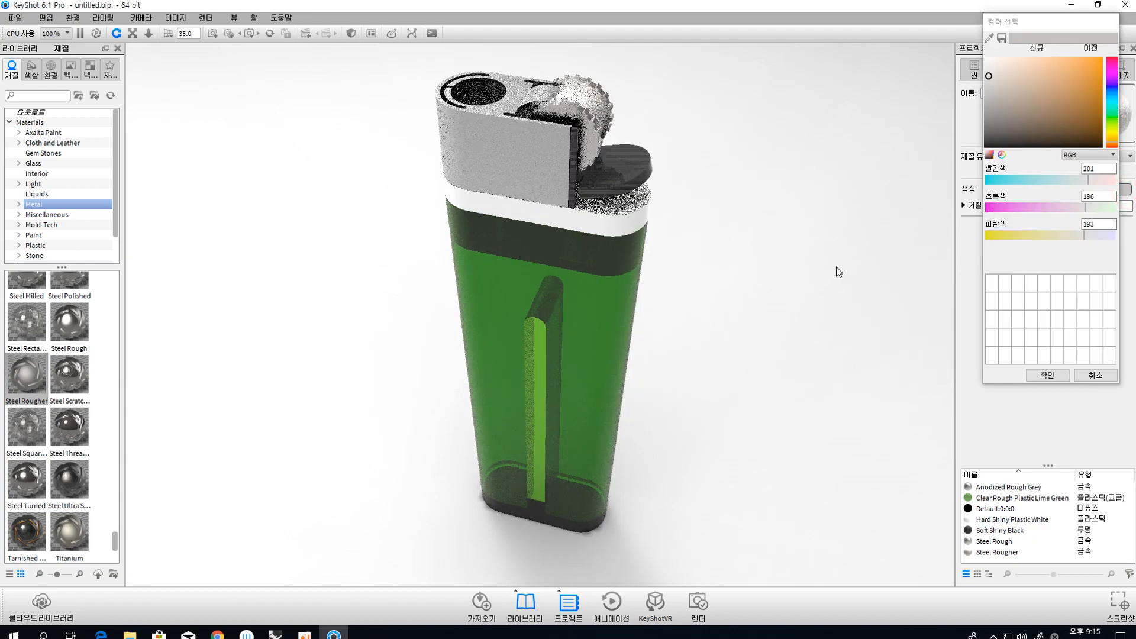
left_click(988, 146)
left_click(1046, 373)
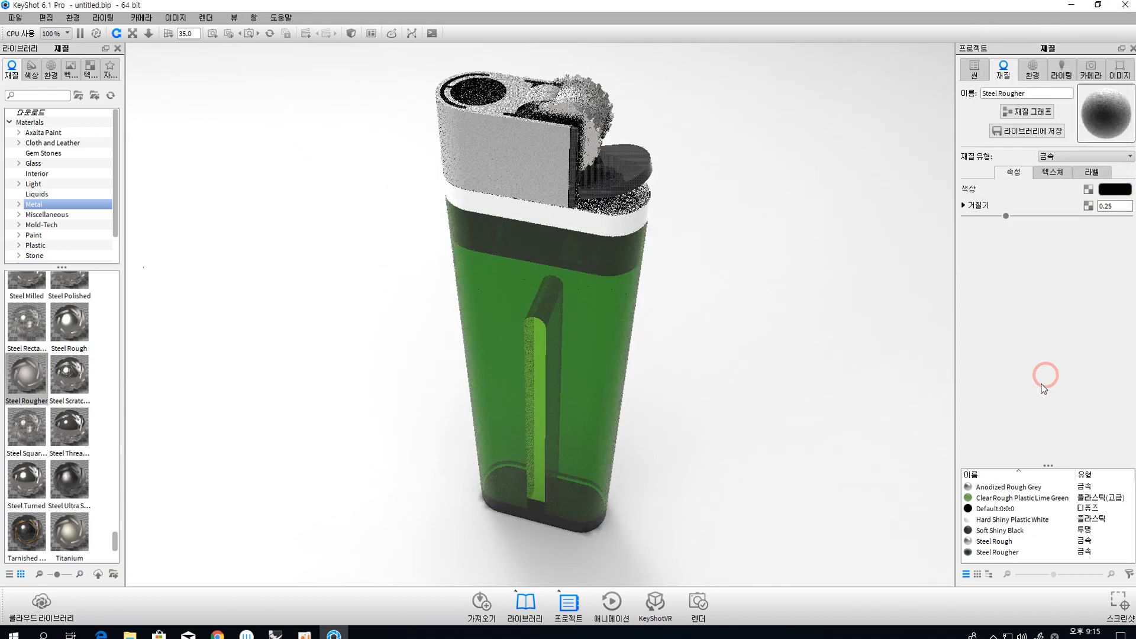
Examine the dark band beneath the white collar through the green body, from both broad sides of the lighter
left_click_drag(686, 439, 723, 331)
scroll(693, 386, "up", 3)
middle_click_drag(688, 325, 696, 261)
middle_click_drag(592, 292, 603, 420)
scroll(570, 228, "down", 3)
scroll(569, 228, "up", 2)
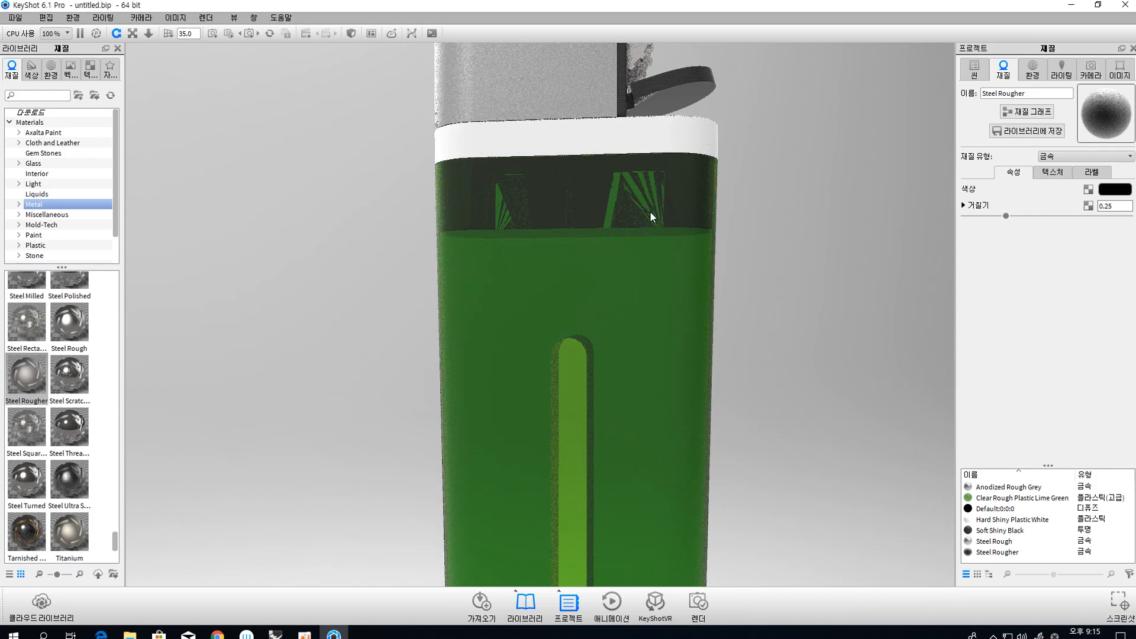
scroll(648, 211, "up", 2)
scroll(381, 324, "down", 5)
left_click_drag(374, 314, 757, 321)
left_click_drag(414, 340, 559, 258)
left_click_drag(357, 282, 615, 183)
Show only the white collar part to inspect its lower insert, and restore the display of all parts
right_click(631, 162)
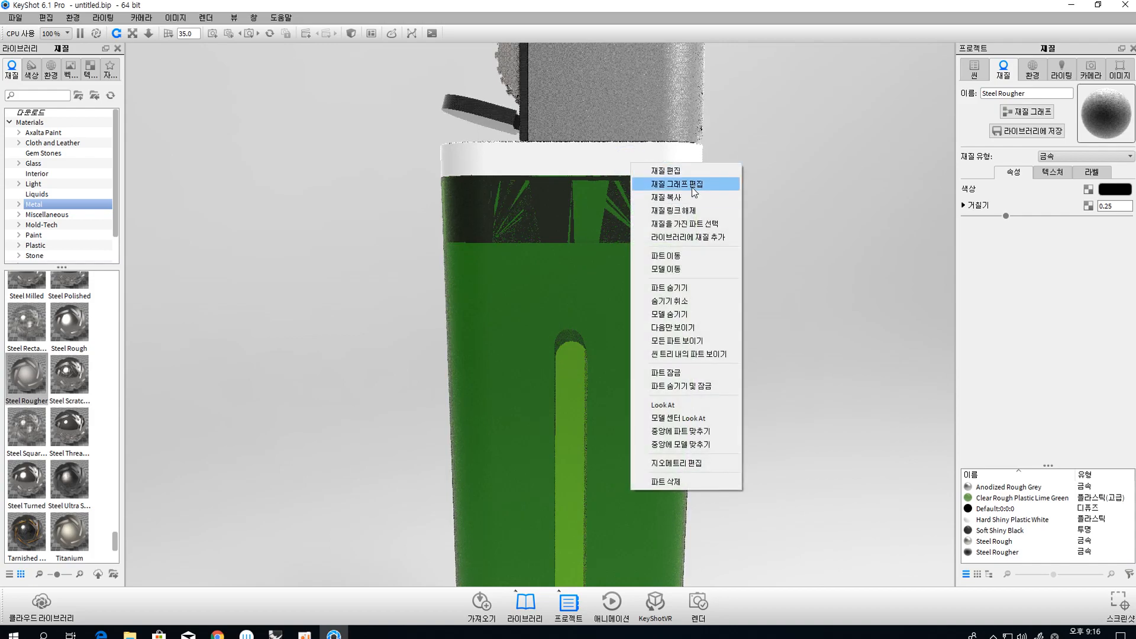
left_click(700, 328)
right_click(787, 198)
left_click(657, 227)
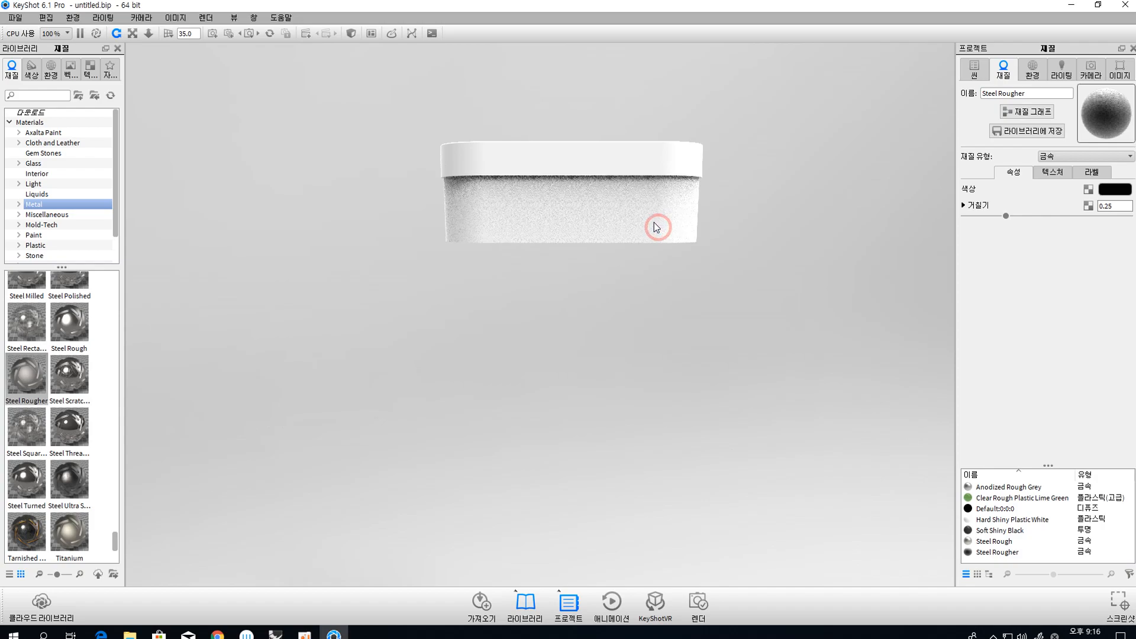
right_click(718, 270)
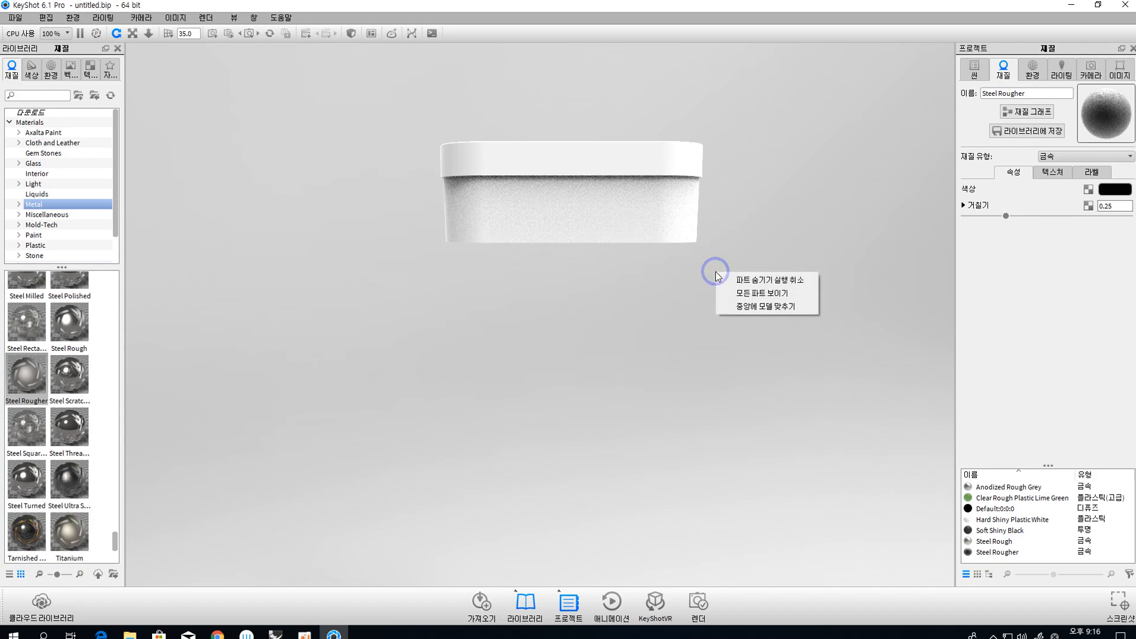
left_click(772, 286)
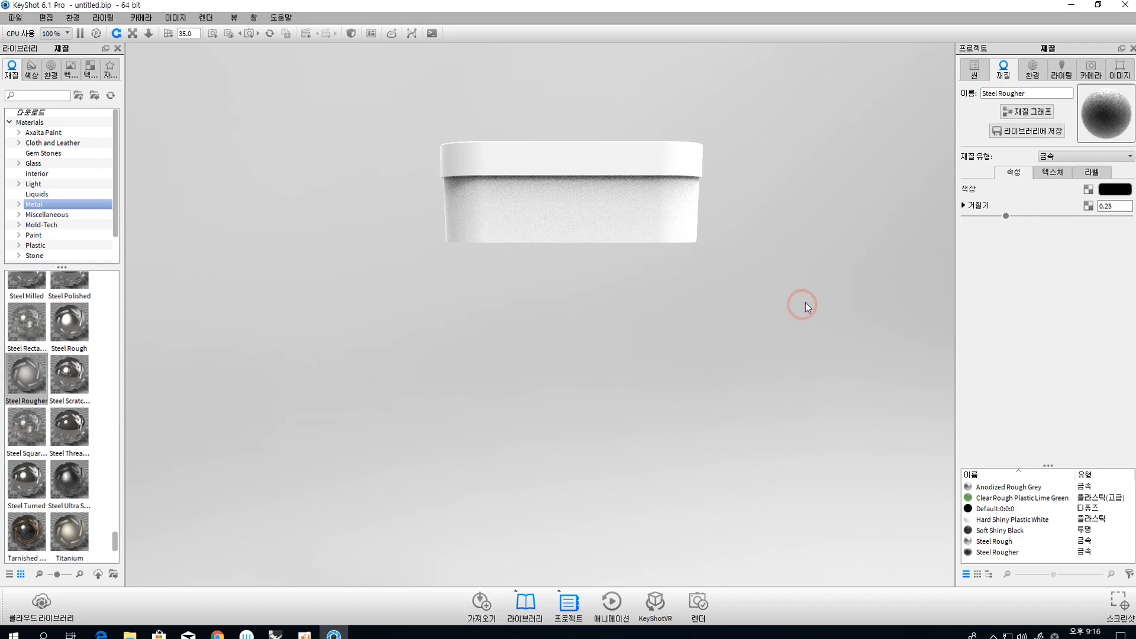
left_click(795, 264)
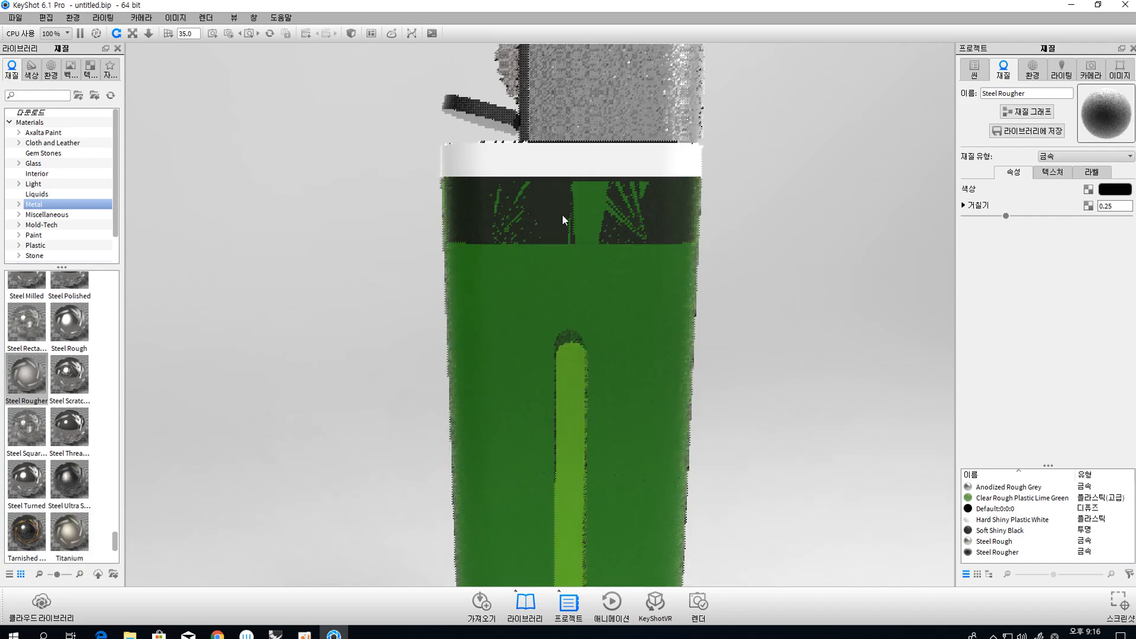
Inspect the materials on the whole lighter from several sides, close up and at full height
left_click_drag(779, 290, 541, 346)
left_click_drag(764, 338, 536, 361)
left_click_drag(707, 378, 648, 361)
scroll(648, 361, "up", 4)
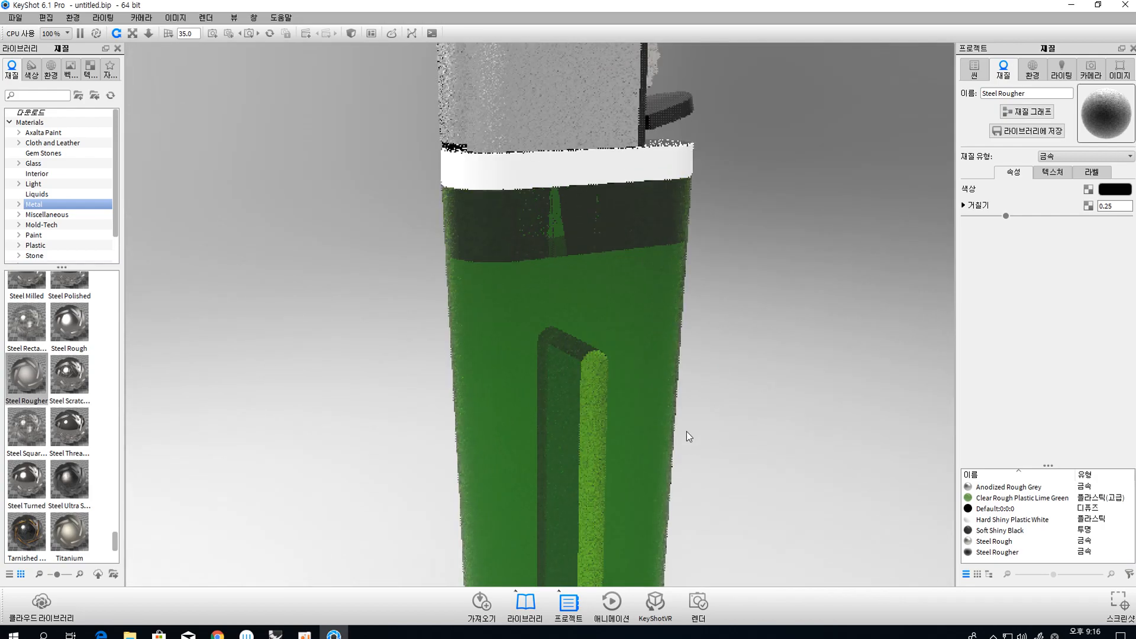
scroll(704, 462, "down", 7)
middle_click_drag(639, 492, 628, 450)
scroll(627, 445, "up", 2)
left_click_drag(657, 390, 600, 429)
left_click_drag(640, 312, 613, 265)
middle_click_drag(612, 284, 609, 361)
scroll(609, 361, "up", 3)
scroll(704, 437, "down", 3)
scroll(705, 398, "down", 5)
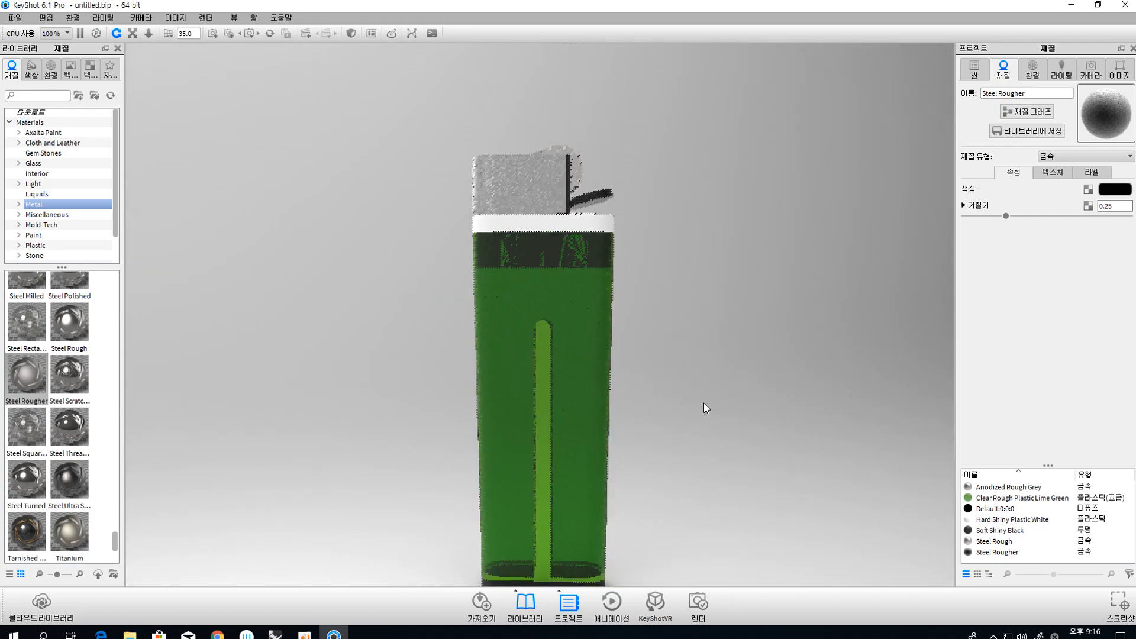
left_click_drag(654, 418, 416, 433)
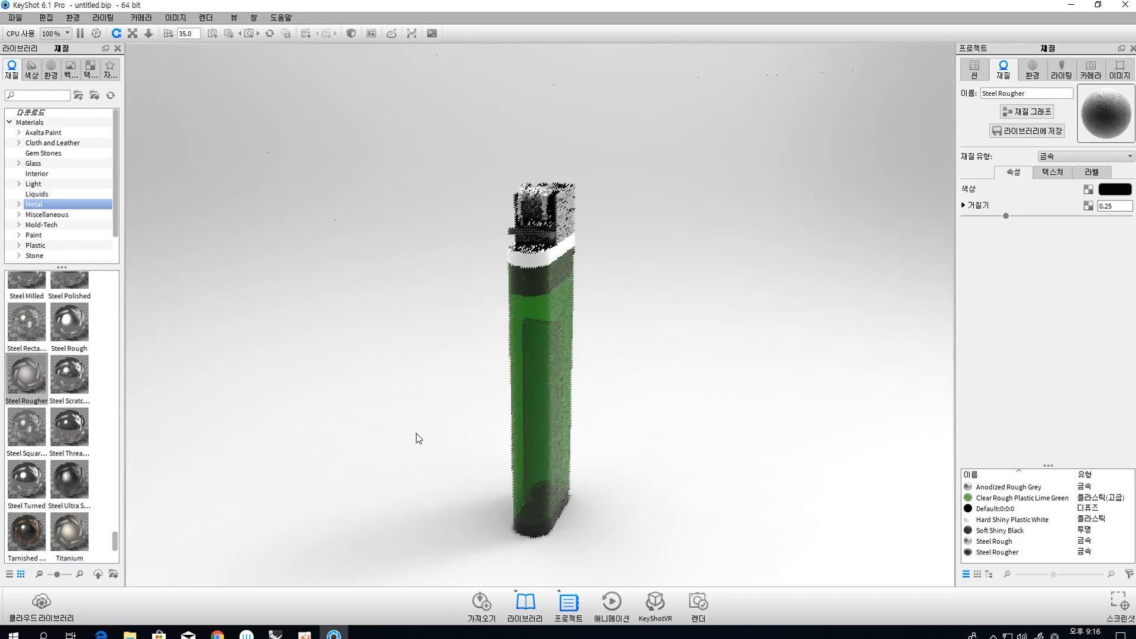
left_click_drag(669, 414, 672, 456)
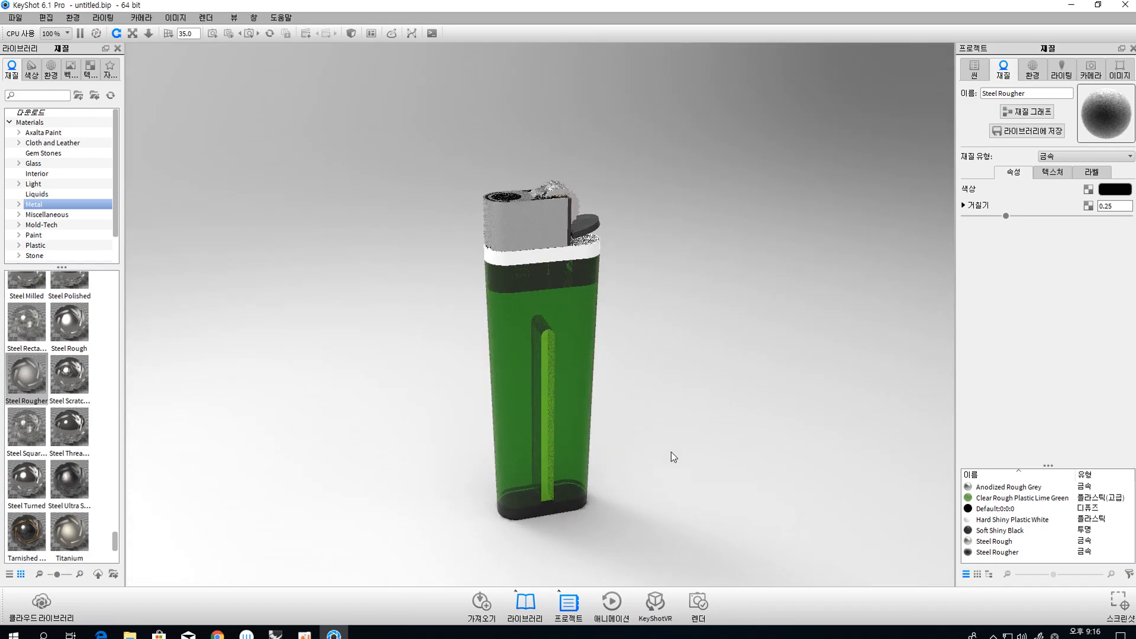